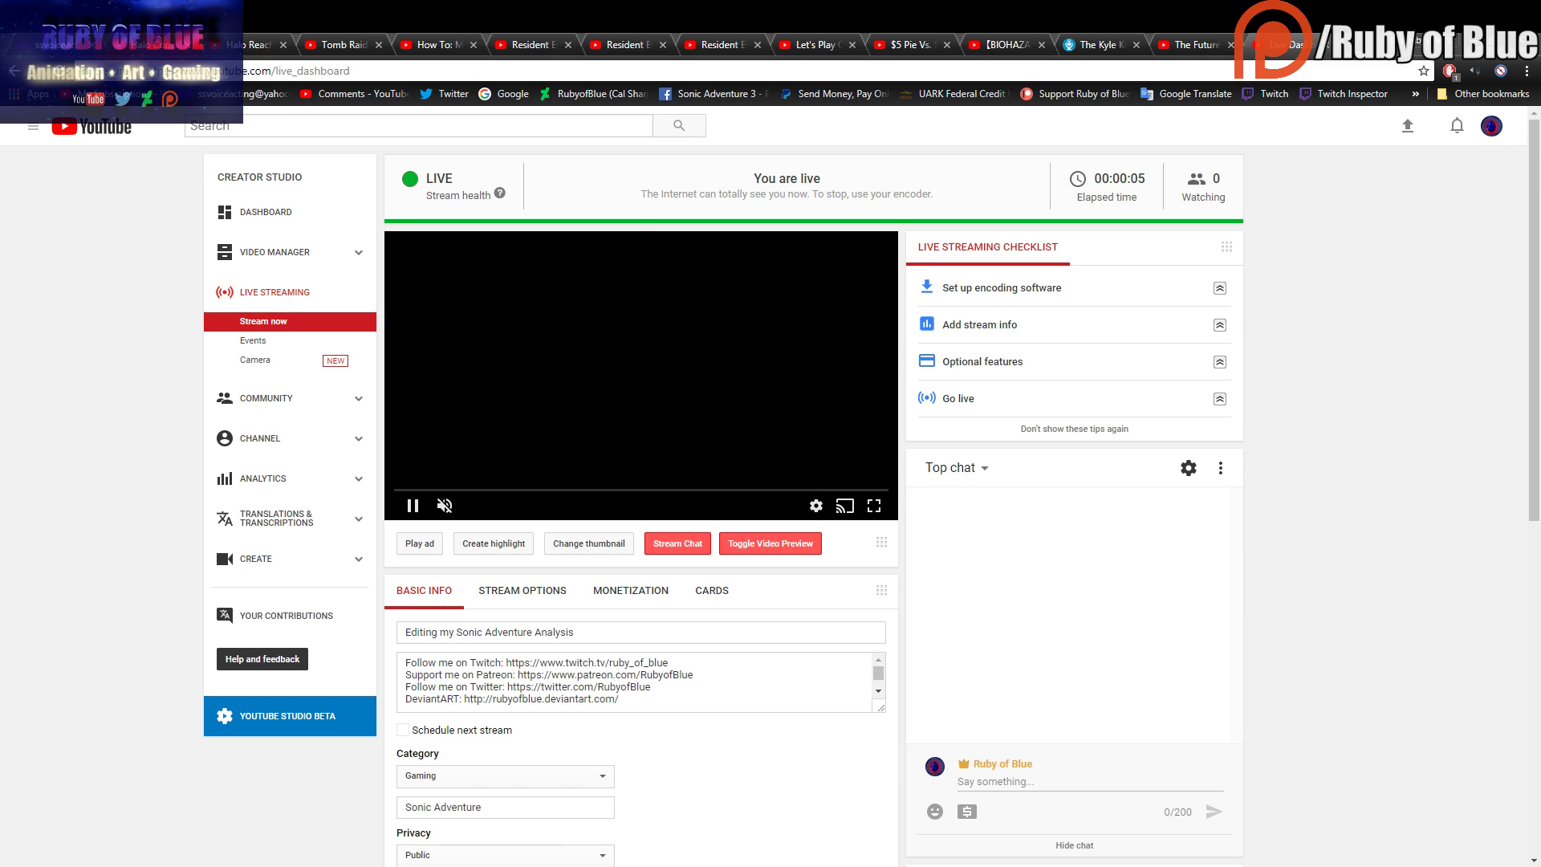
# Switch to the Vegas Pro project and move the maps folder window out of view
pyautogui.hotkey('alt', 'Tab')
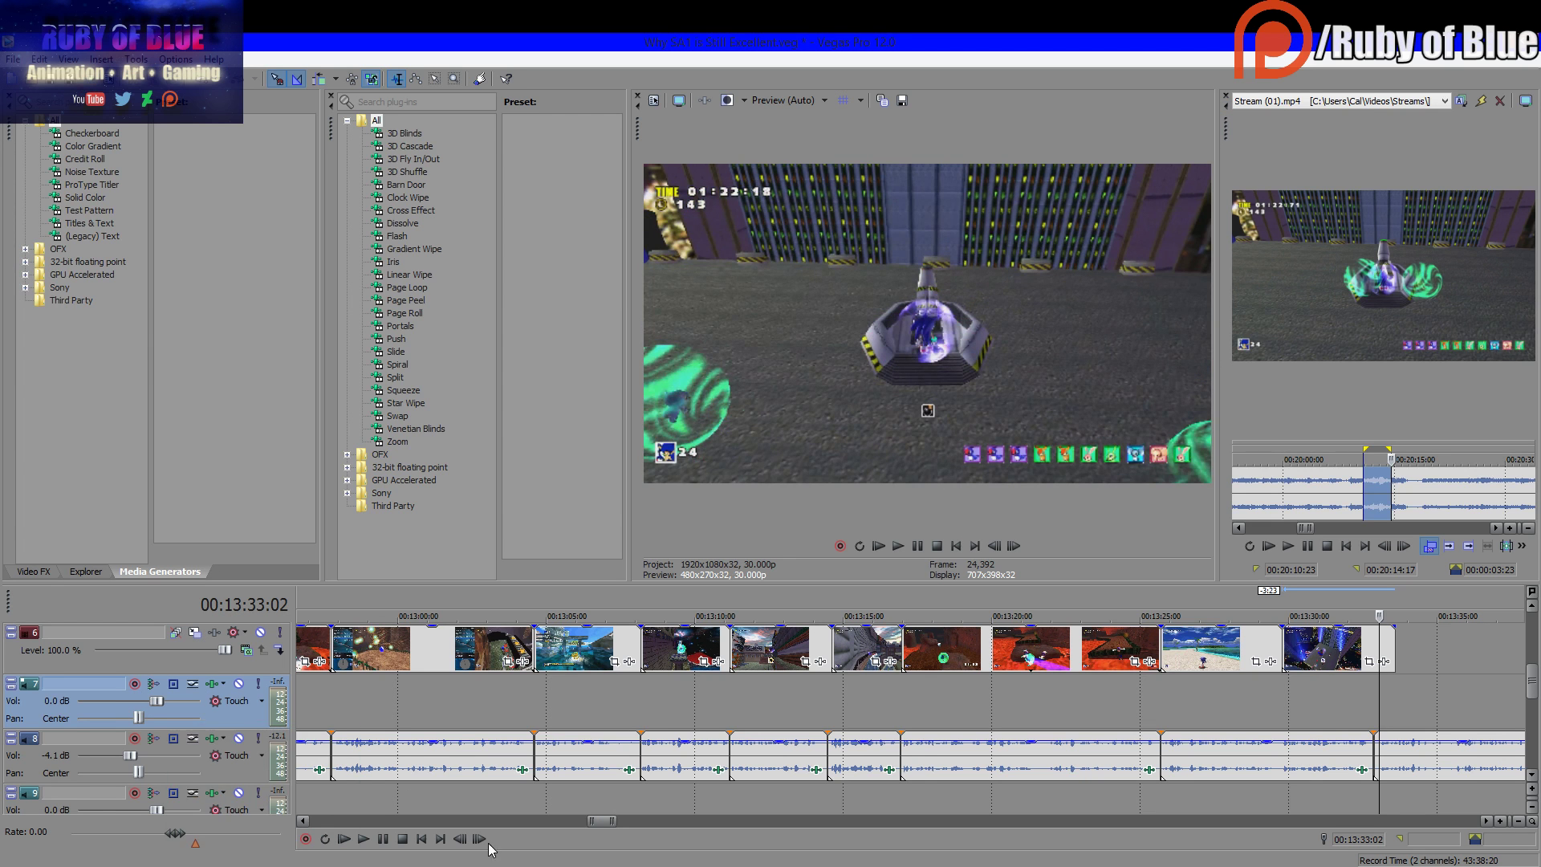
pyautogui.hotkey('alt', 'Tab')
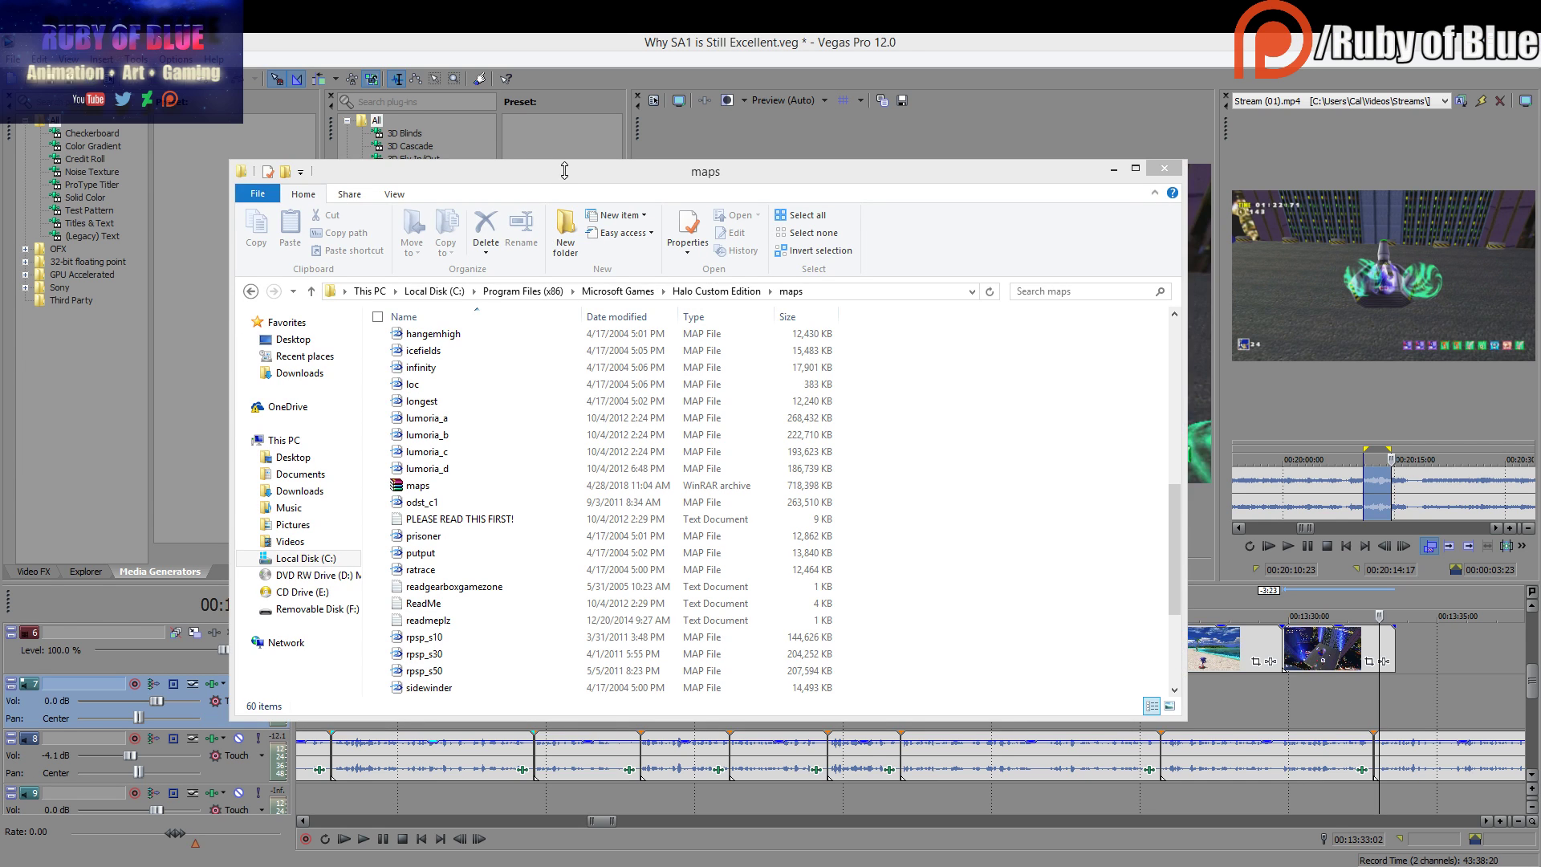
pyautogui.click(570, 167)
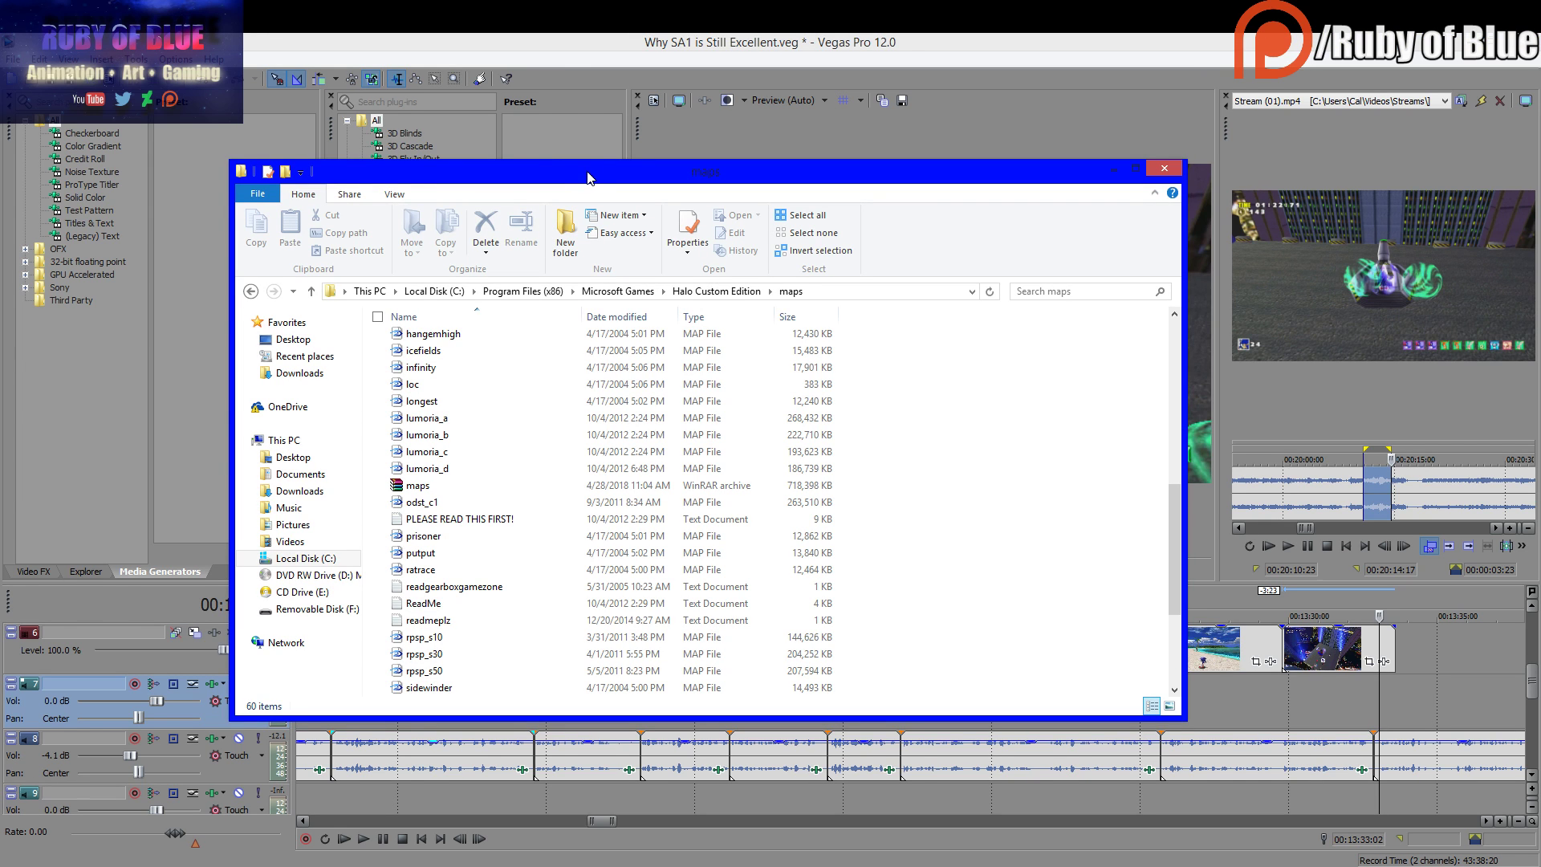
pyautogui.press('Tab')
pyautogui.moveTo(587, 176); pyautogui.dragTo(588, 866)
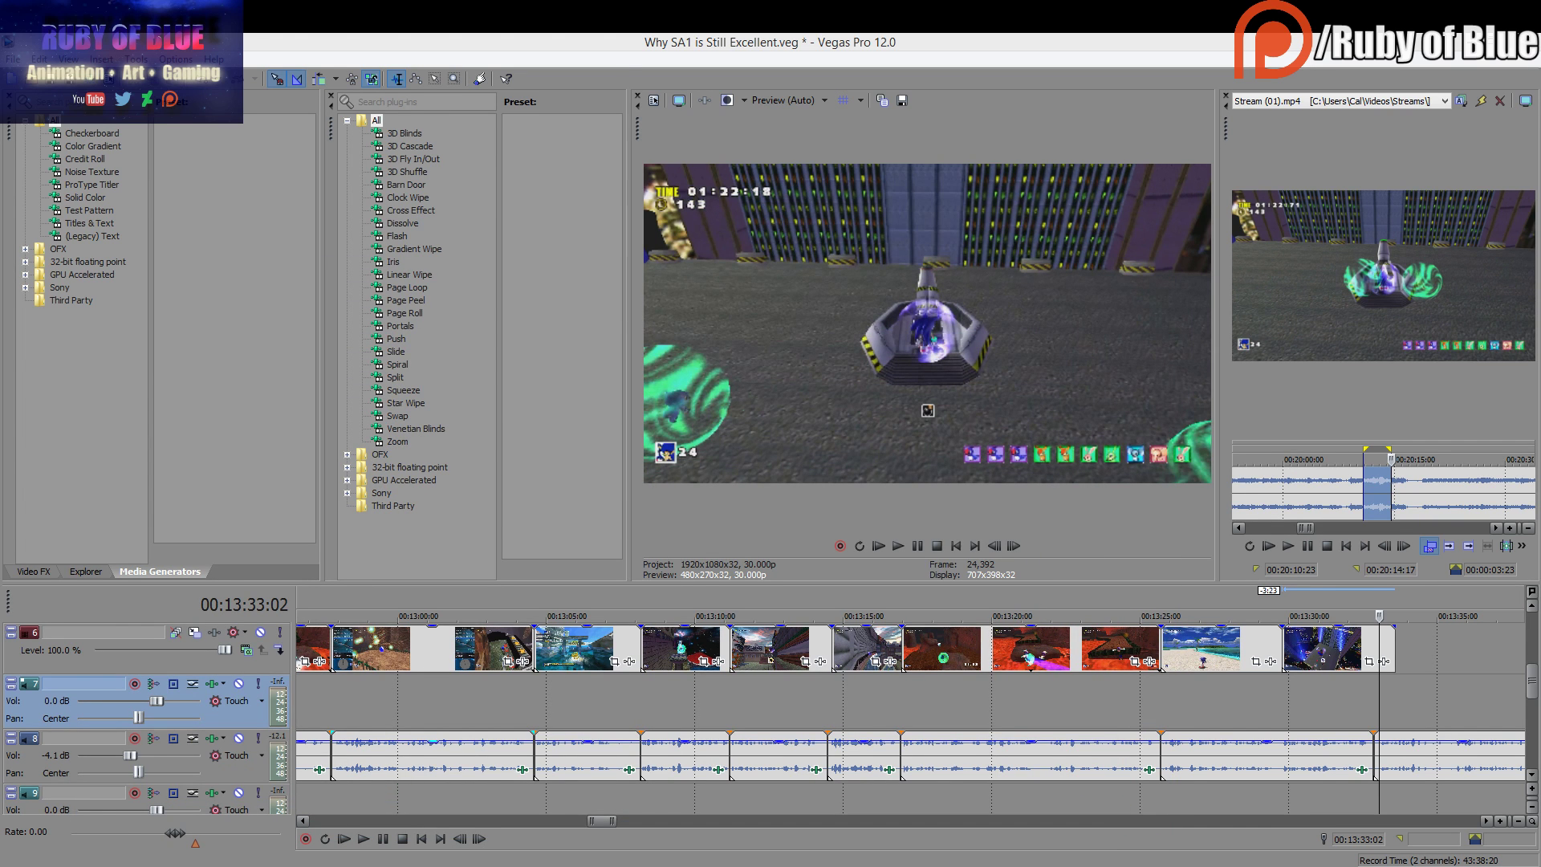
# Switch to the YouTube live dashboard and pop the stream chat out into a separate window
pyautogui.hotkey('alt', 'Tab')
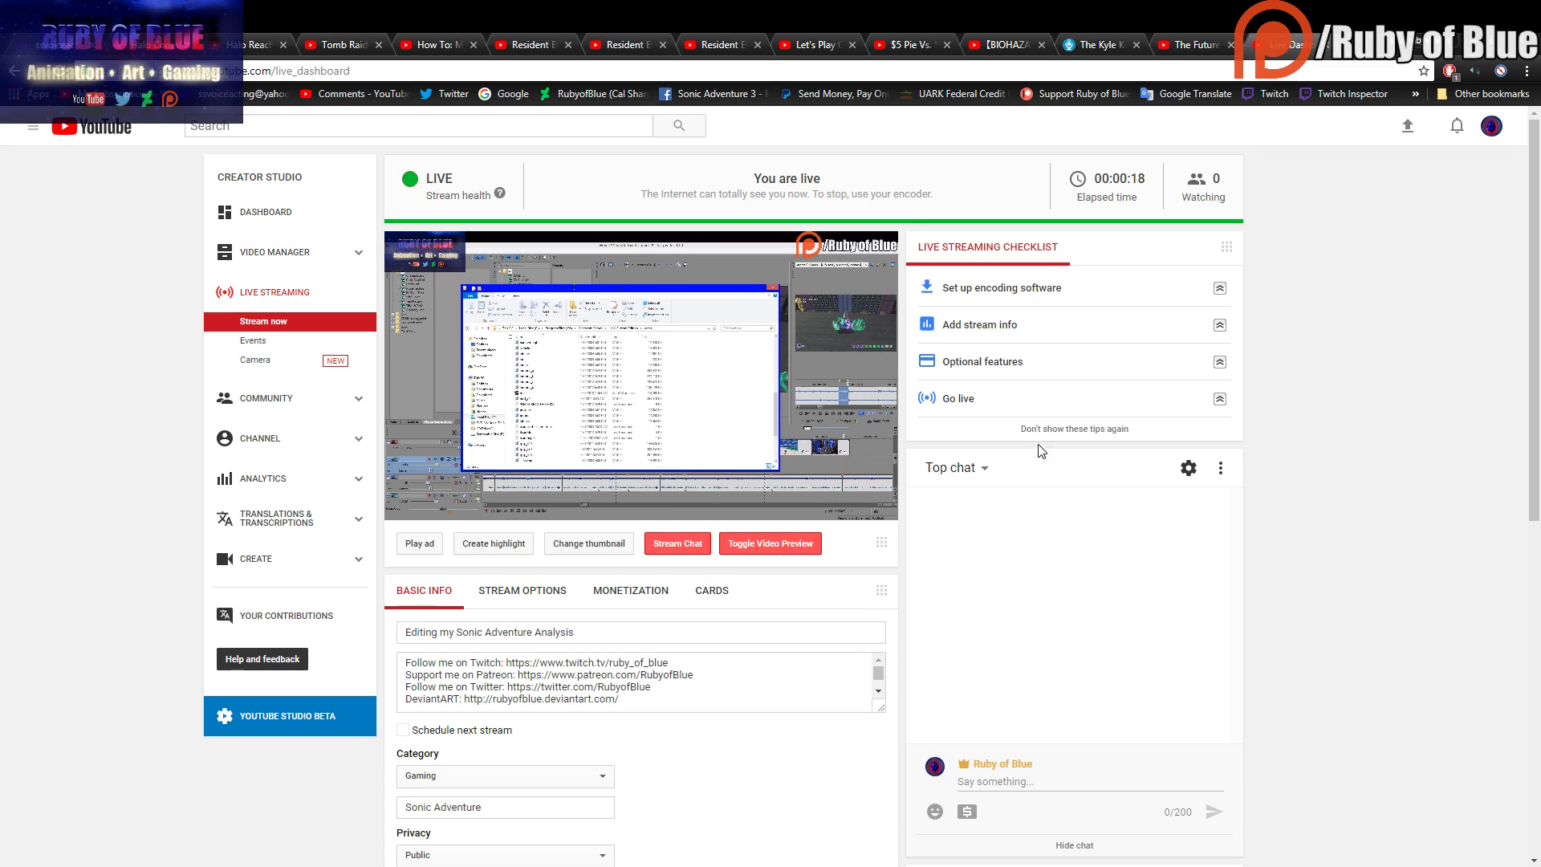
pyautogui.click(1189, 469)
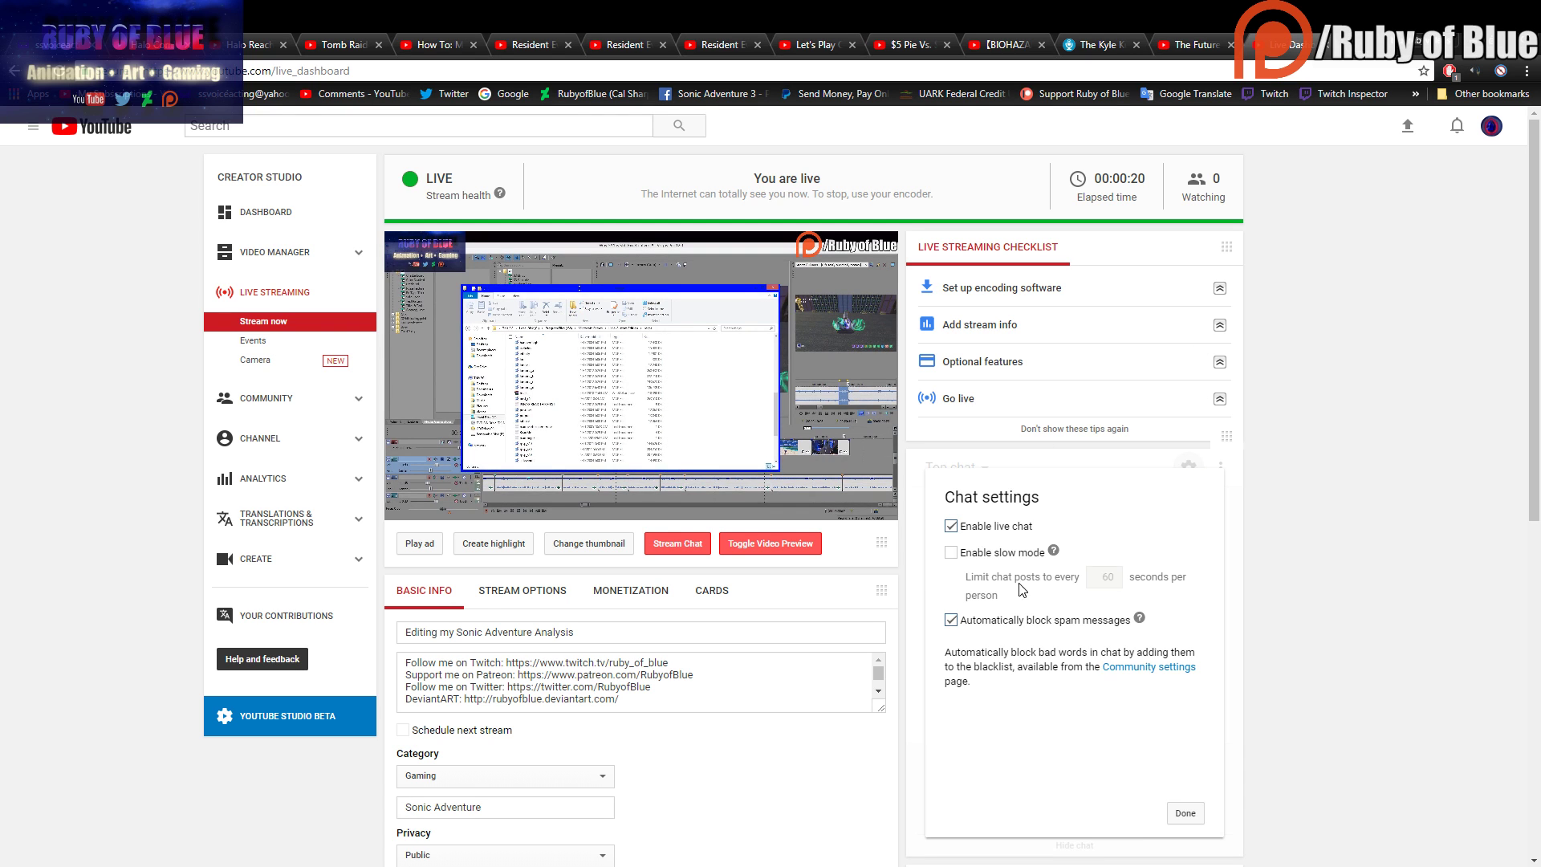
pyautogui.click(1182, 813)
pyautogui.click(1220, 468)
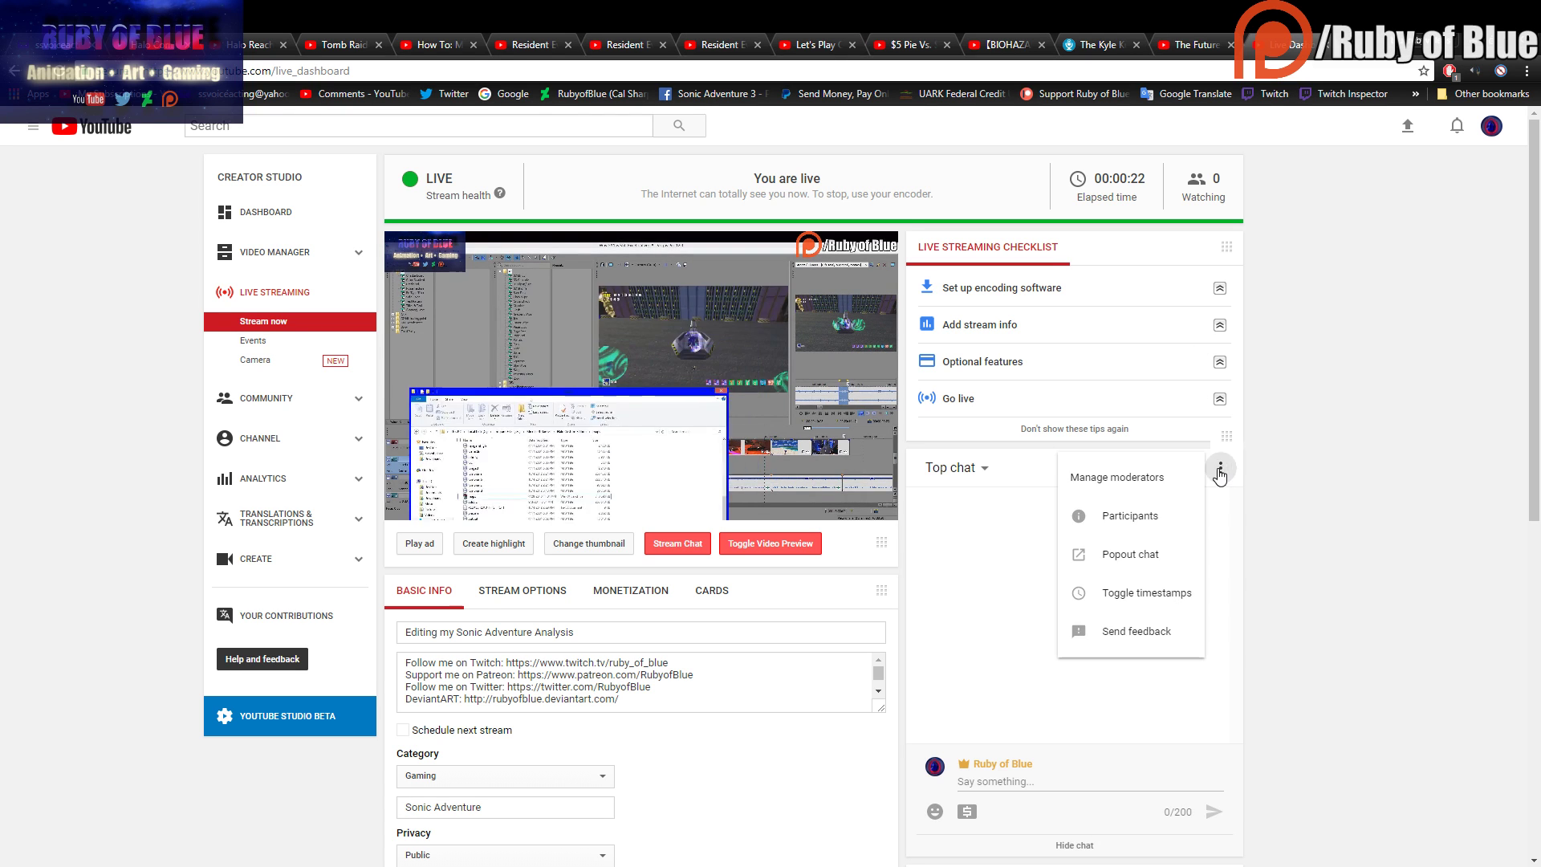
pyautogui.click(1144, 566)
pyautogui.moveTo(346, 41); pyautogui.dragTo(396, 283)
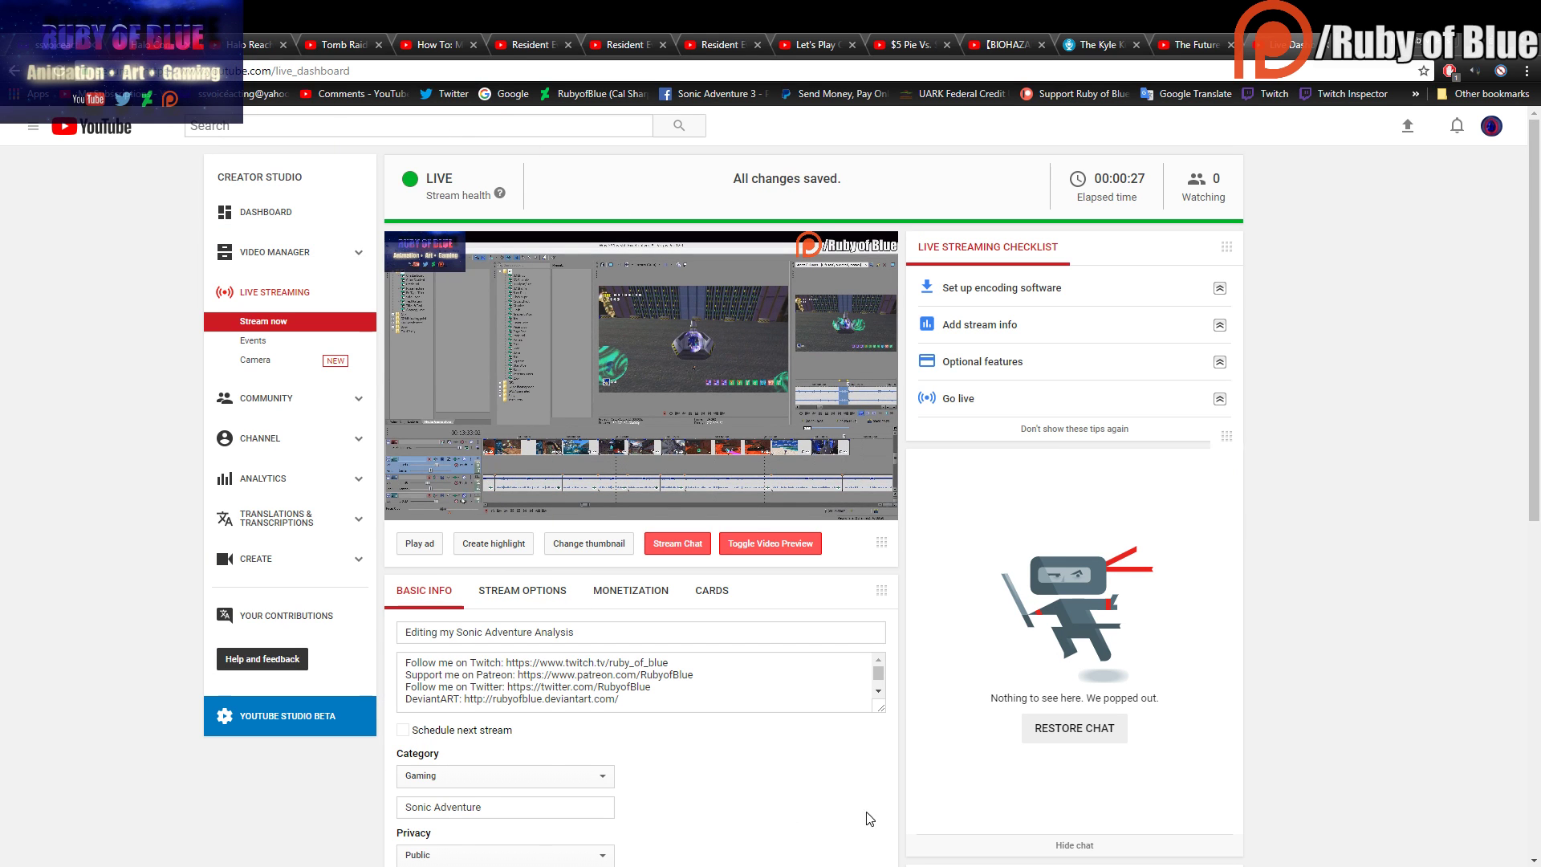
# Check the YouTube live dashboard once more and return to the Vegas Pro project
pyautogui.hotkey('alt', 'Tab')
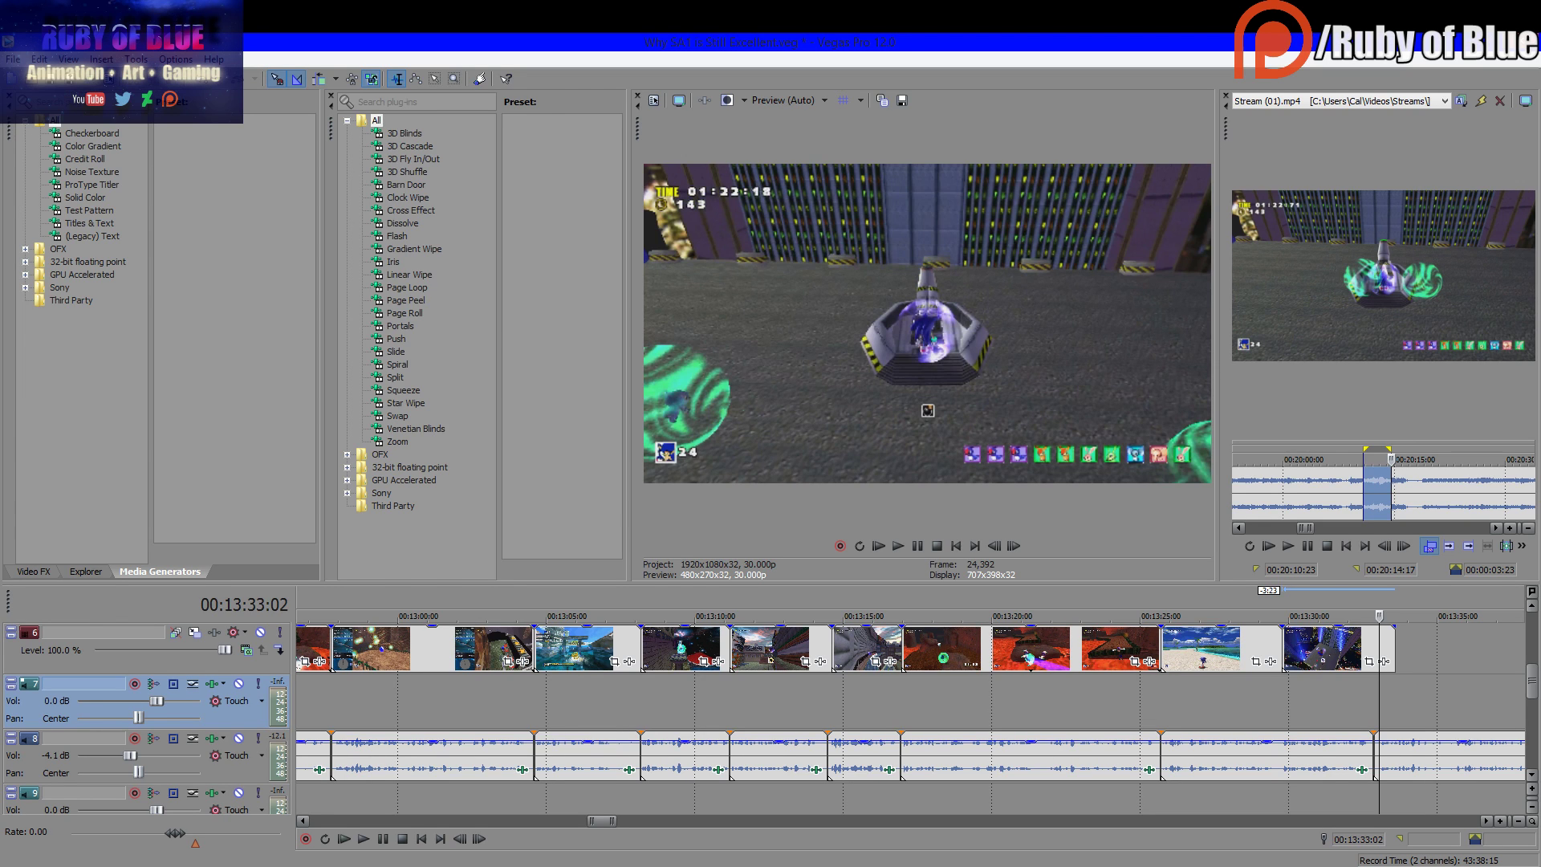
pyautogui.moveTo(193, 866)
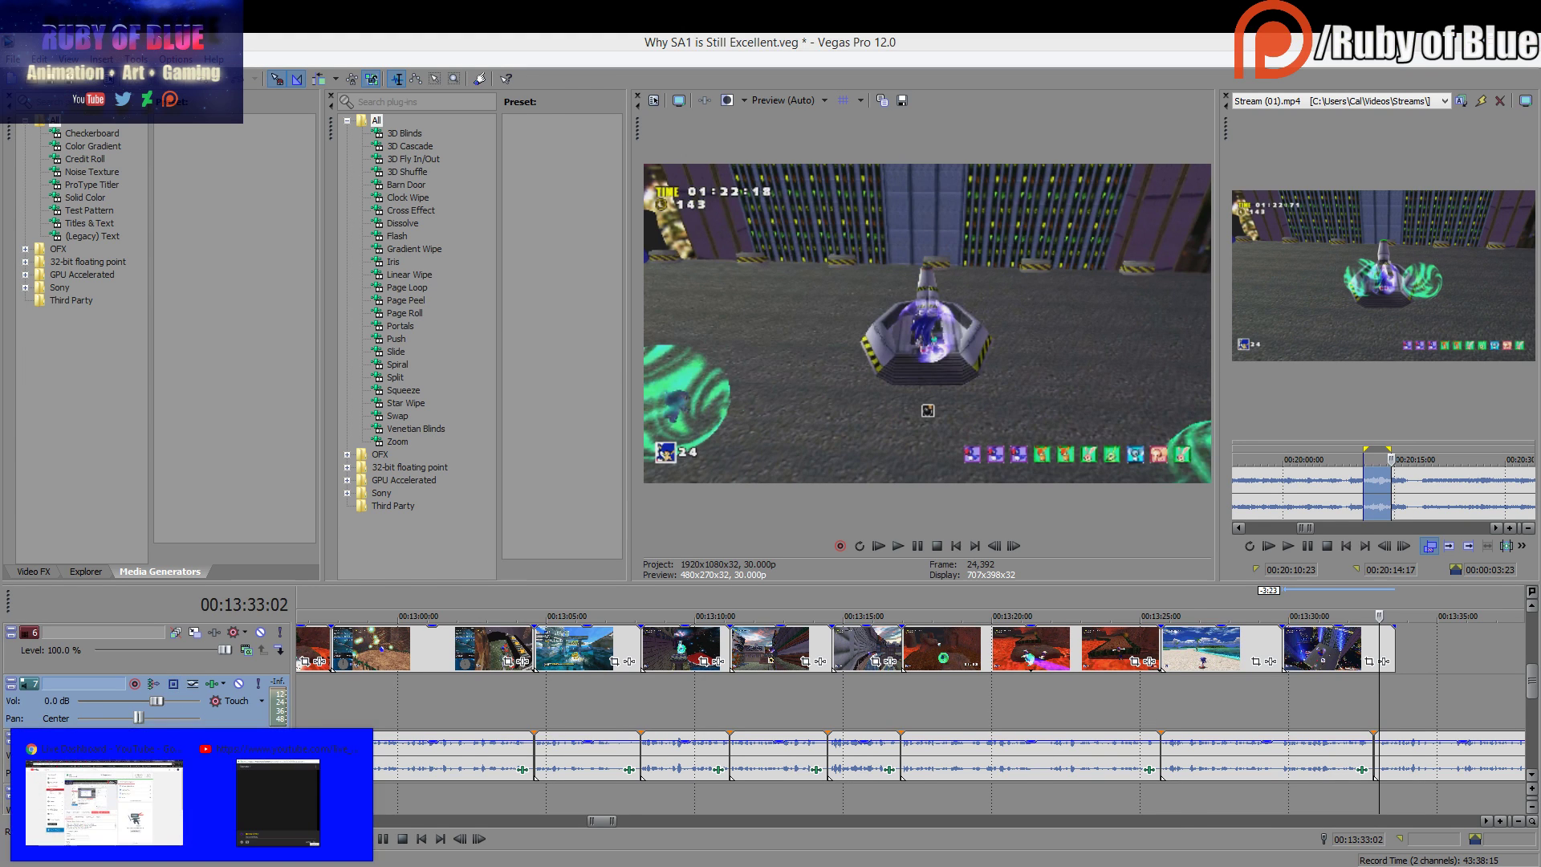
pyautogui.click(148, 822)
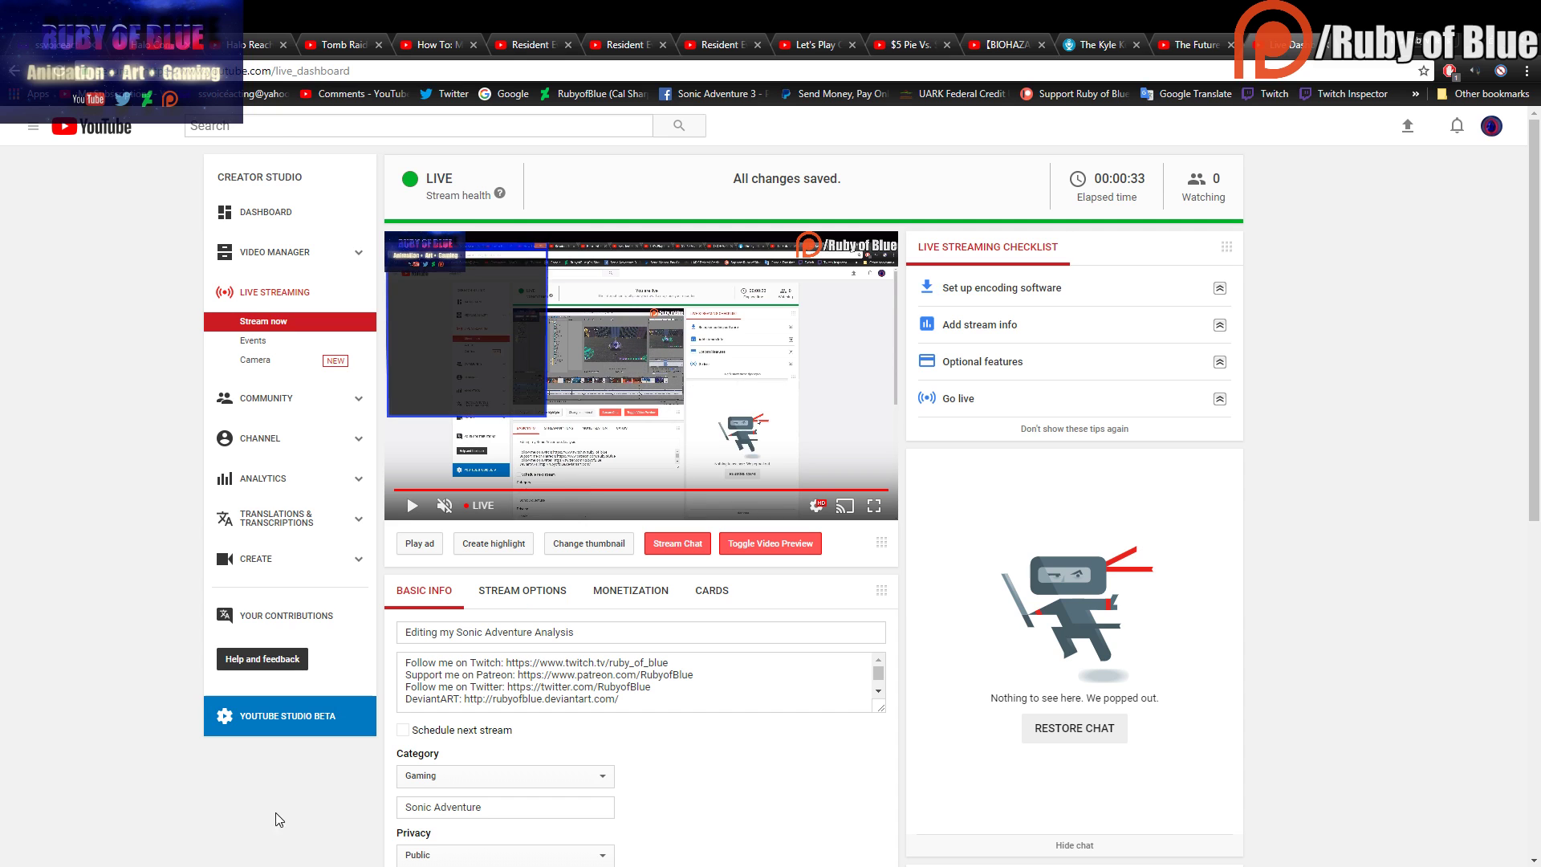
pyautogui.hotkey('alt', 'Tab')
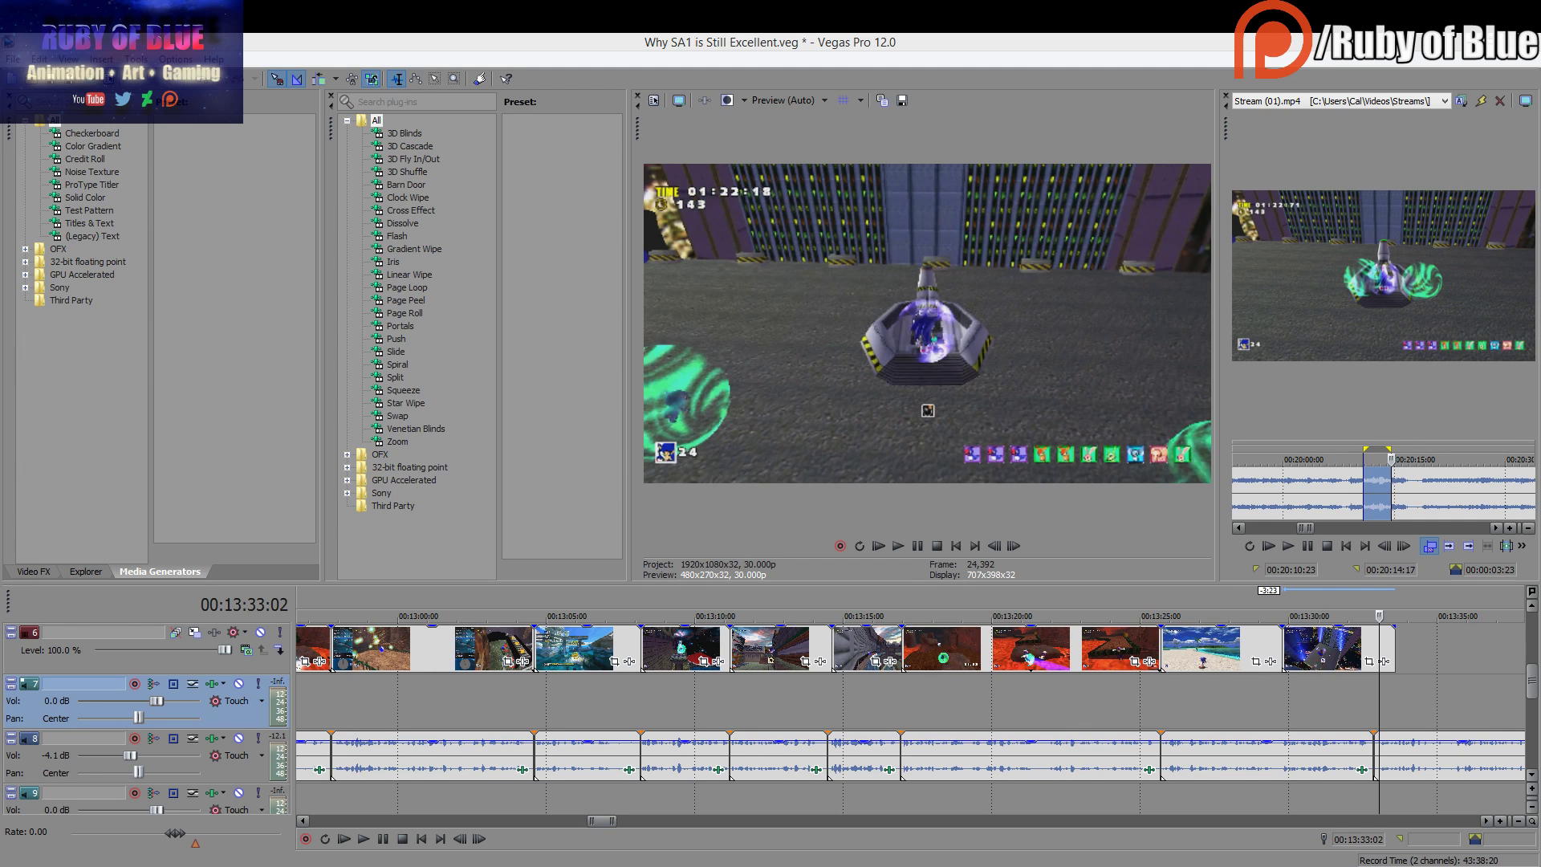
# Play back the last clip on the video track and shorten its end by about 11 frames
pyautogui.click(1392, 730)
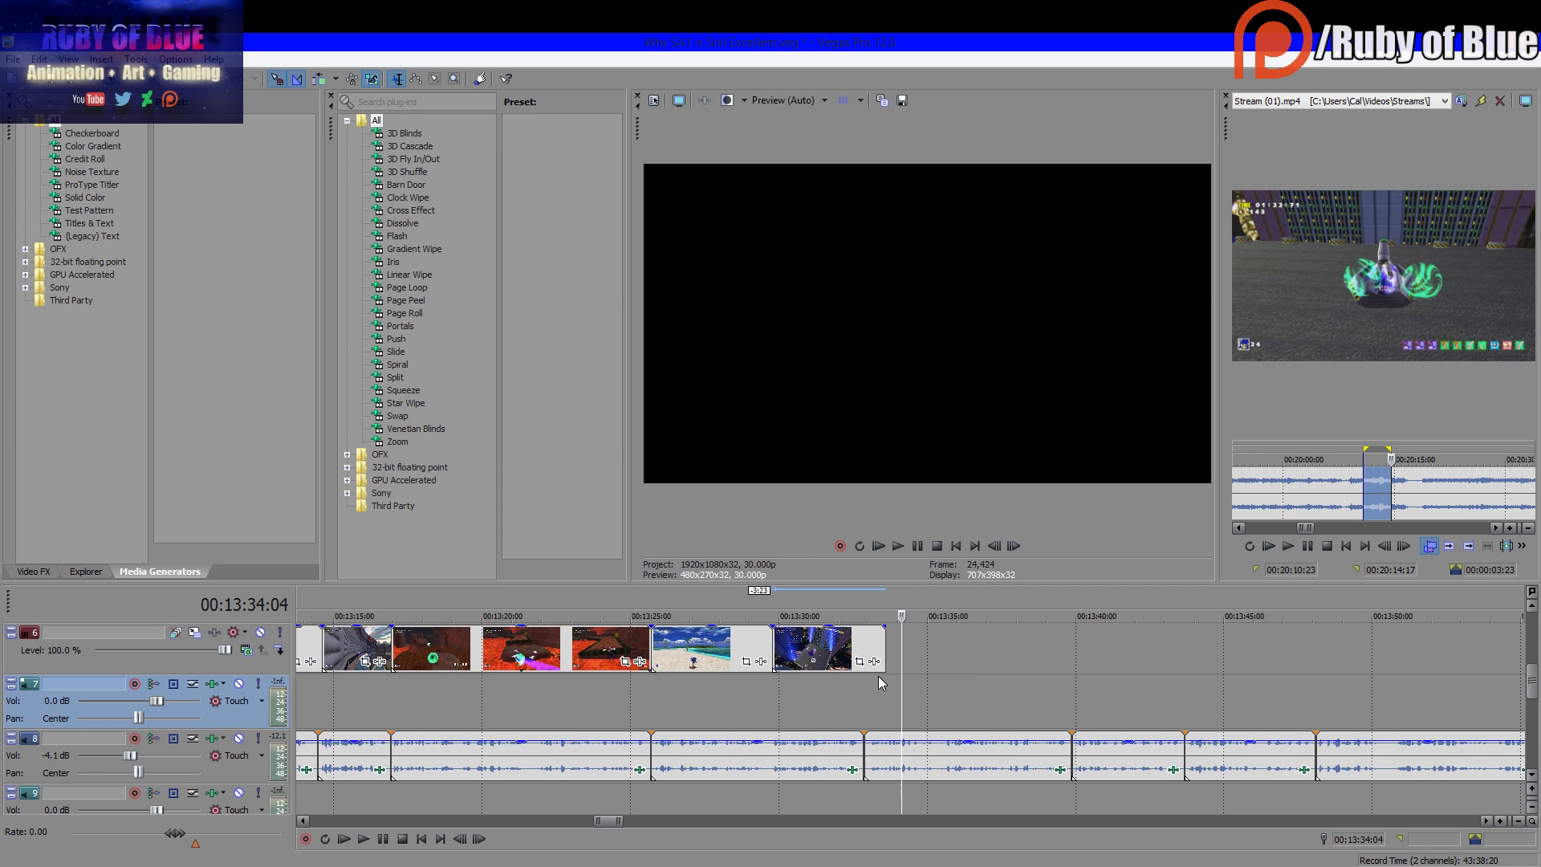
pyautogui.click(822, 703)
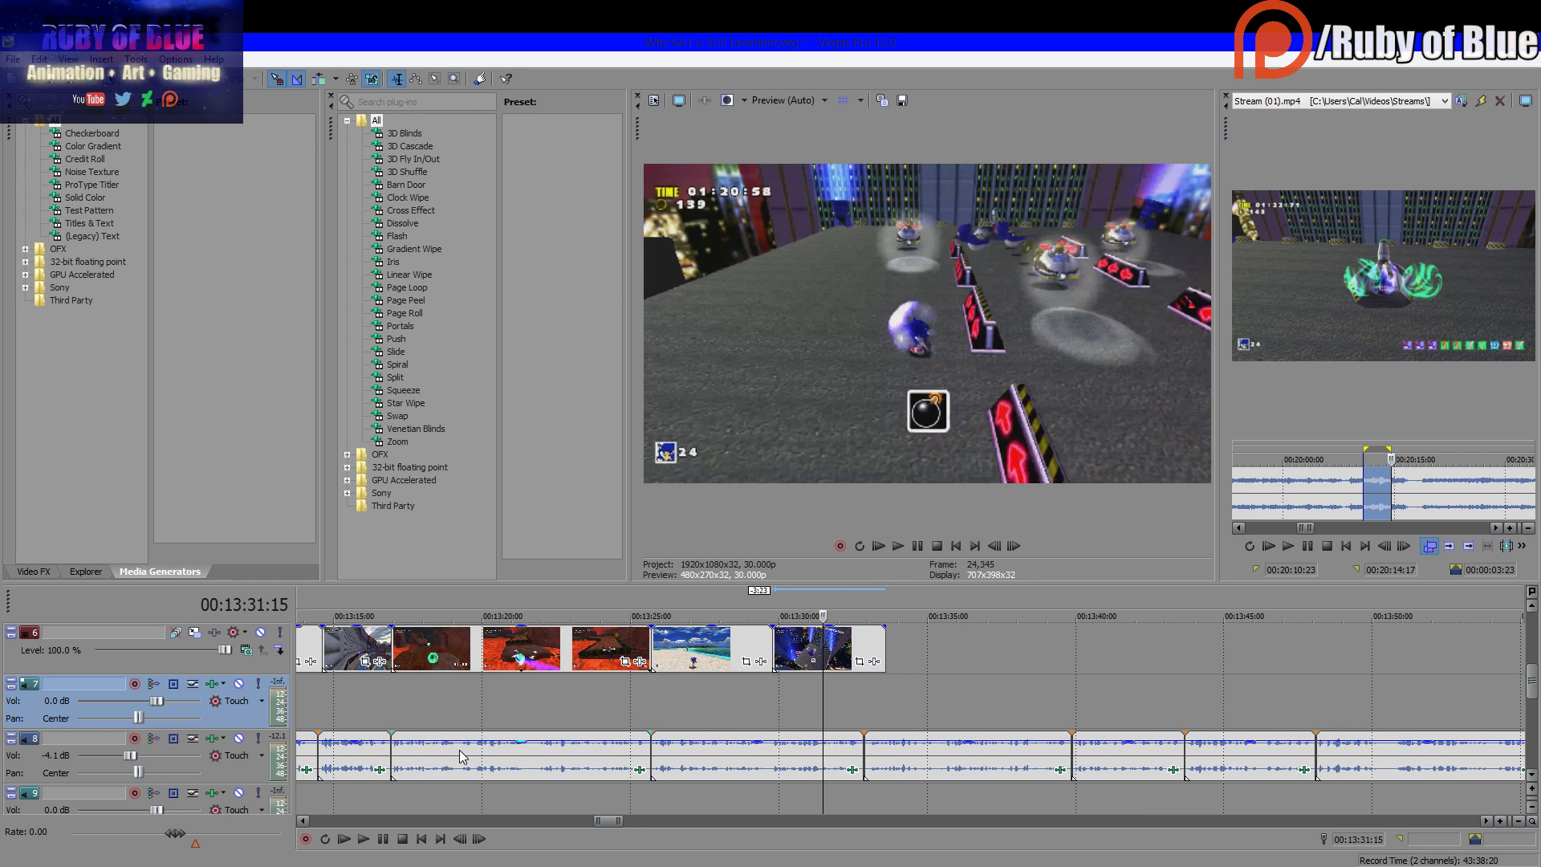
pyautogui.click(363, 839)
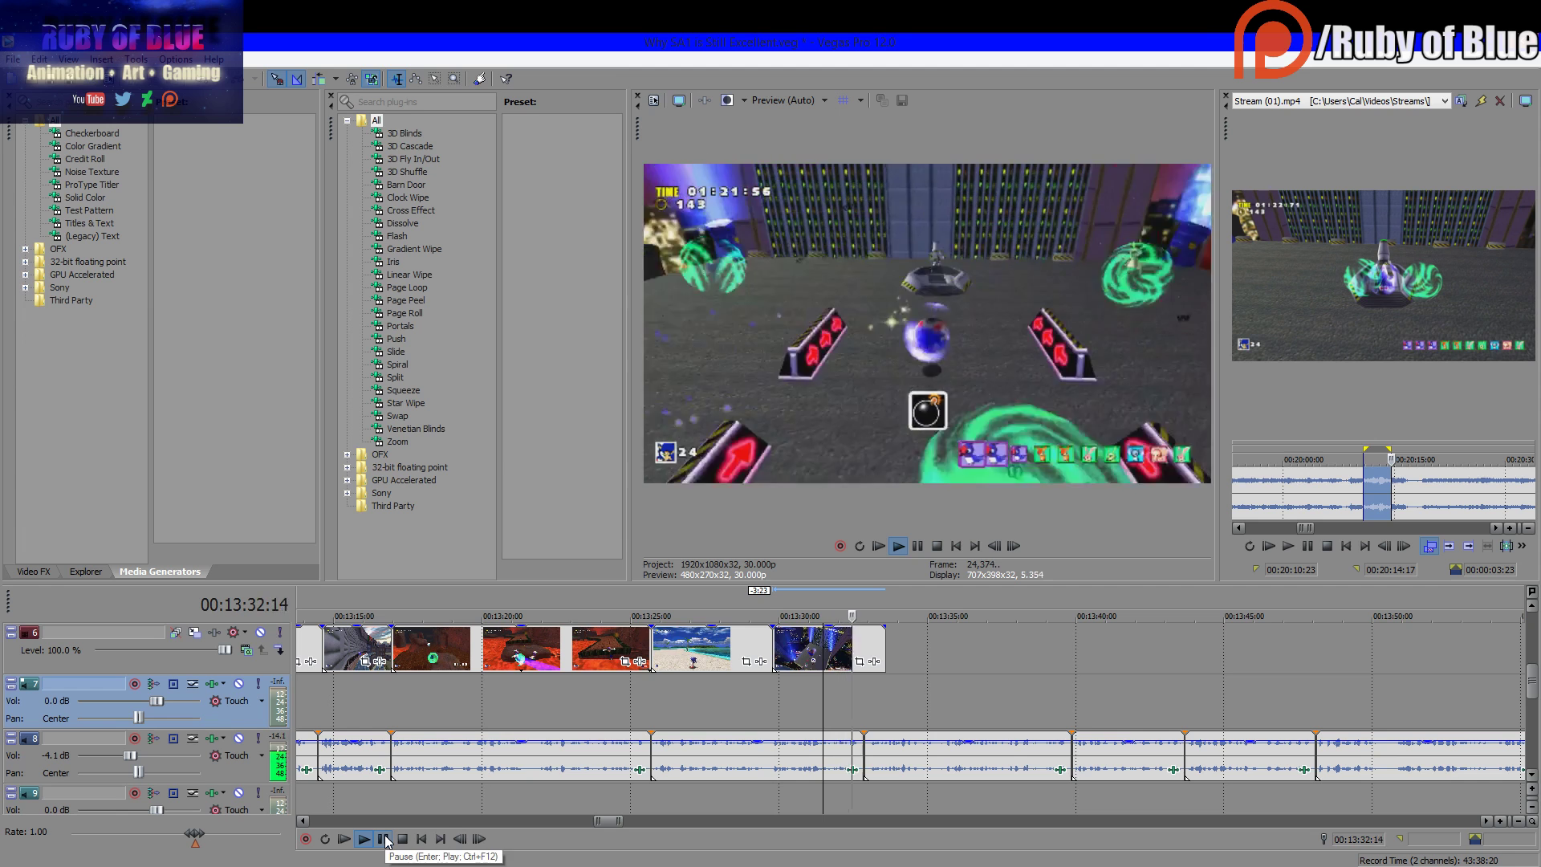
pyautogui.click(386, 840)
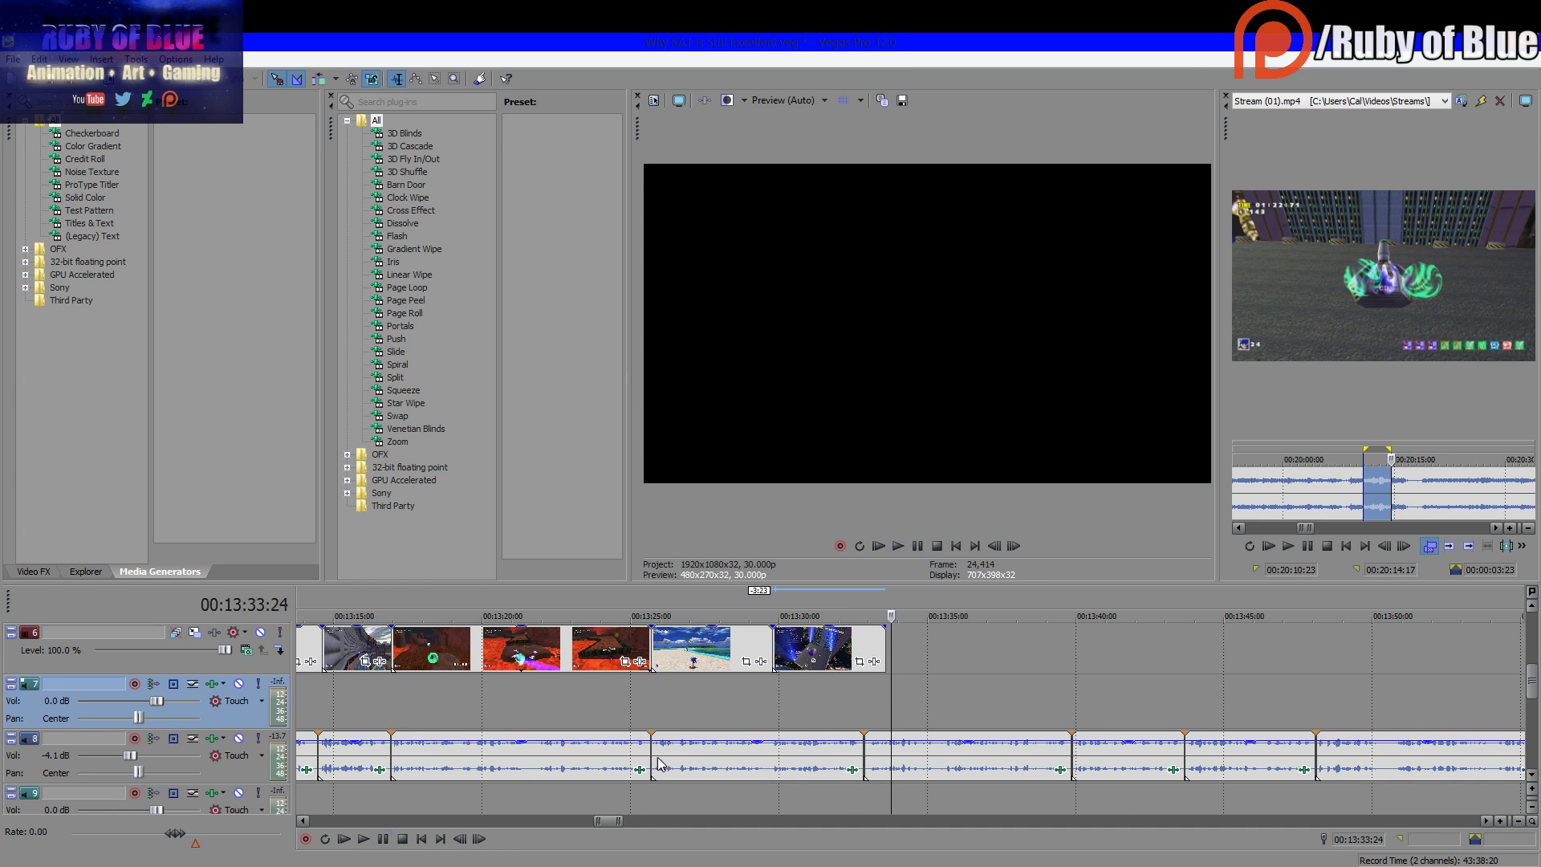
pyautogui.moveTo(881, 655); pyautogui.dragTo(874, 655)
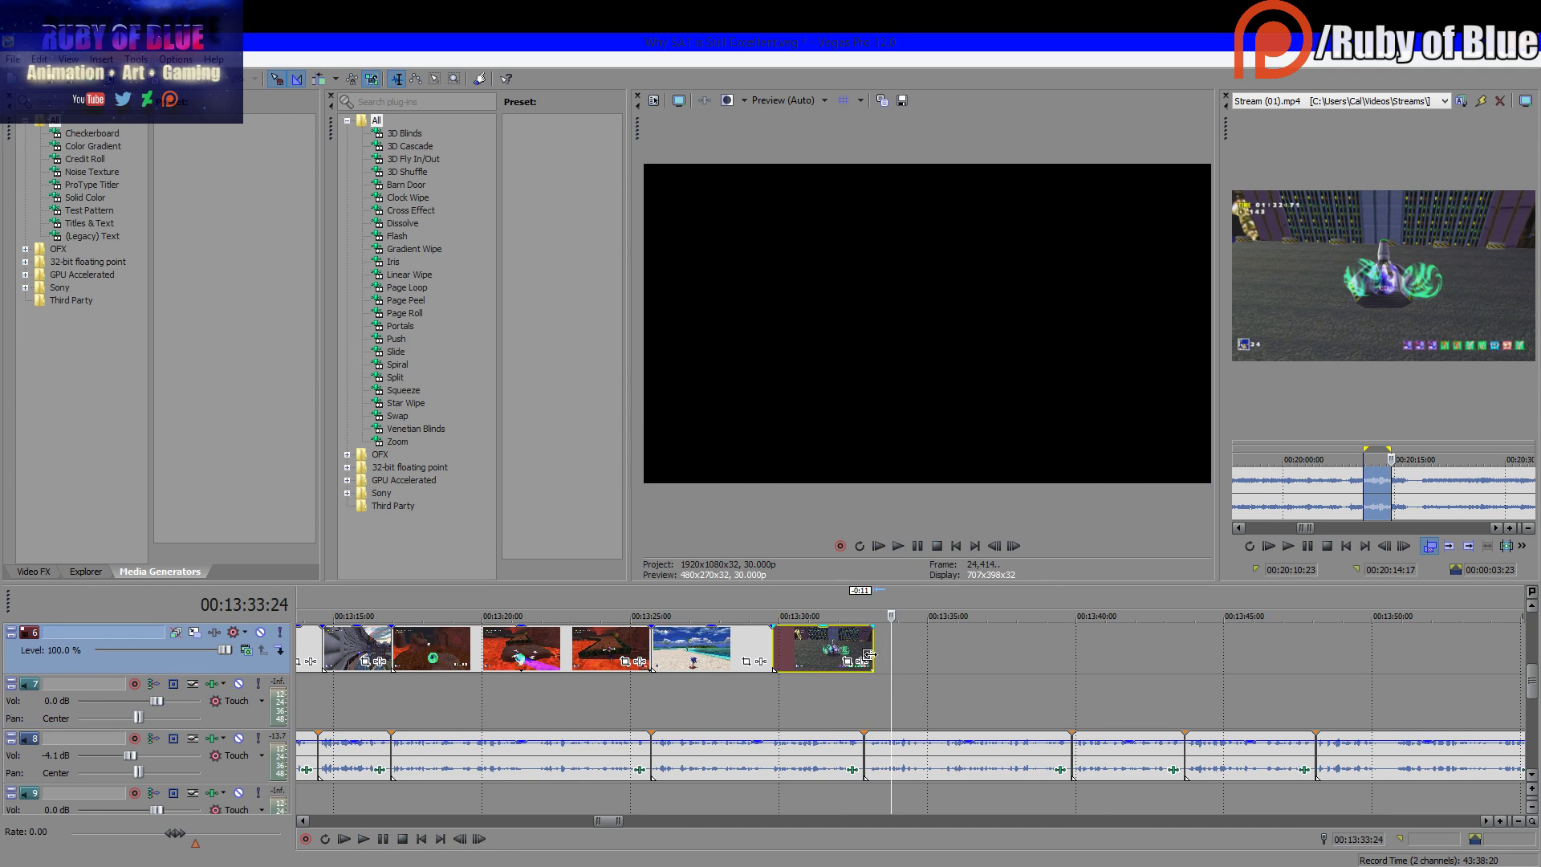
# Load Stream.mp4 into the trimmer and go to the beach-level footage around 00:11:26
pyautogui.click(1260, 104)
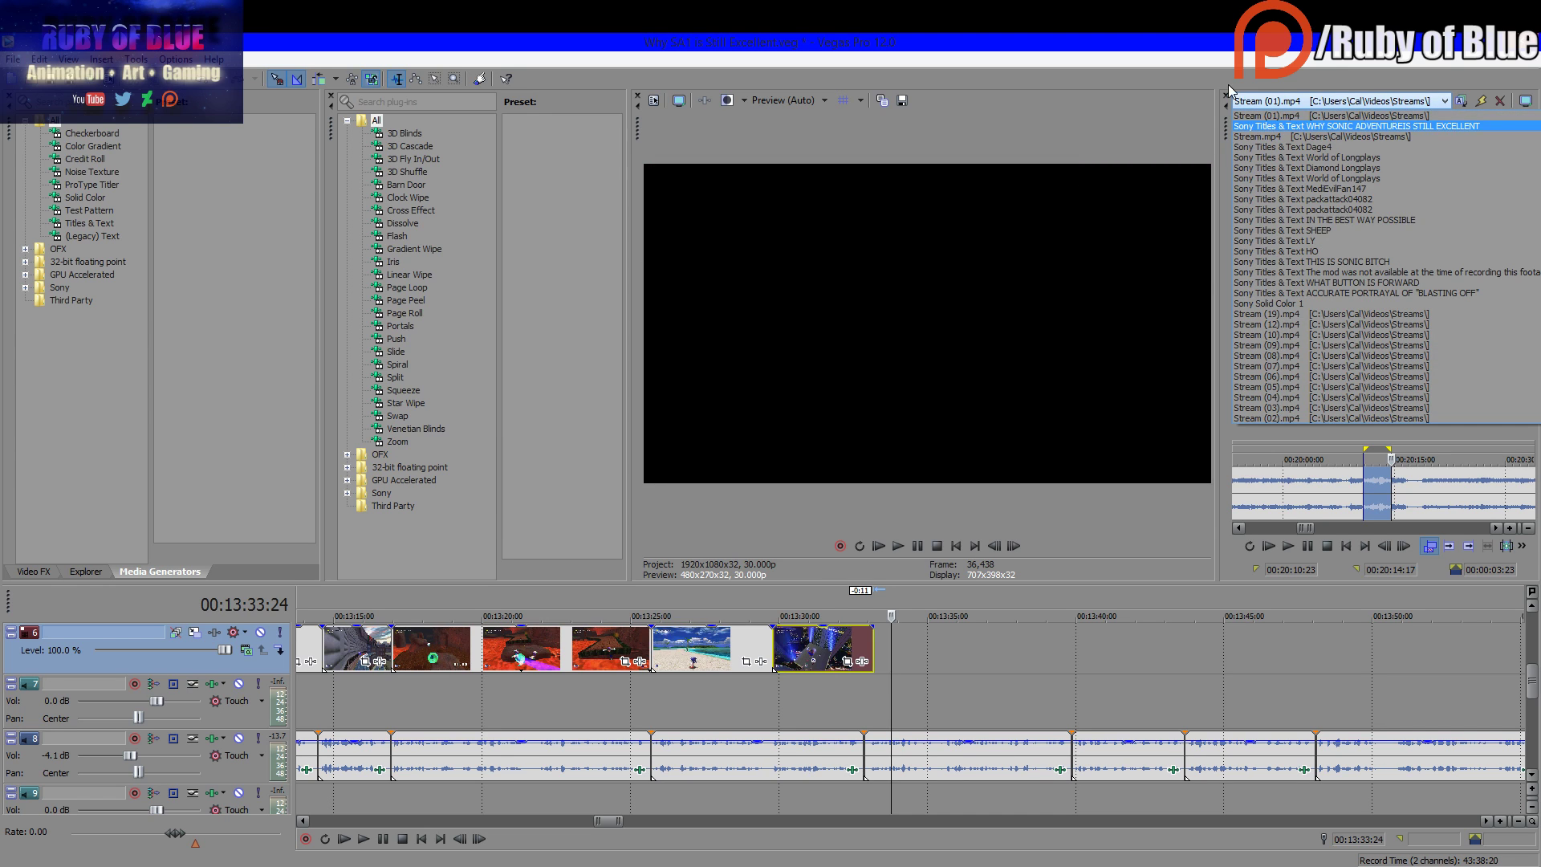
pyautogui.click(1284, 136)
pyautogui.click(1246, 520)
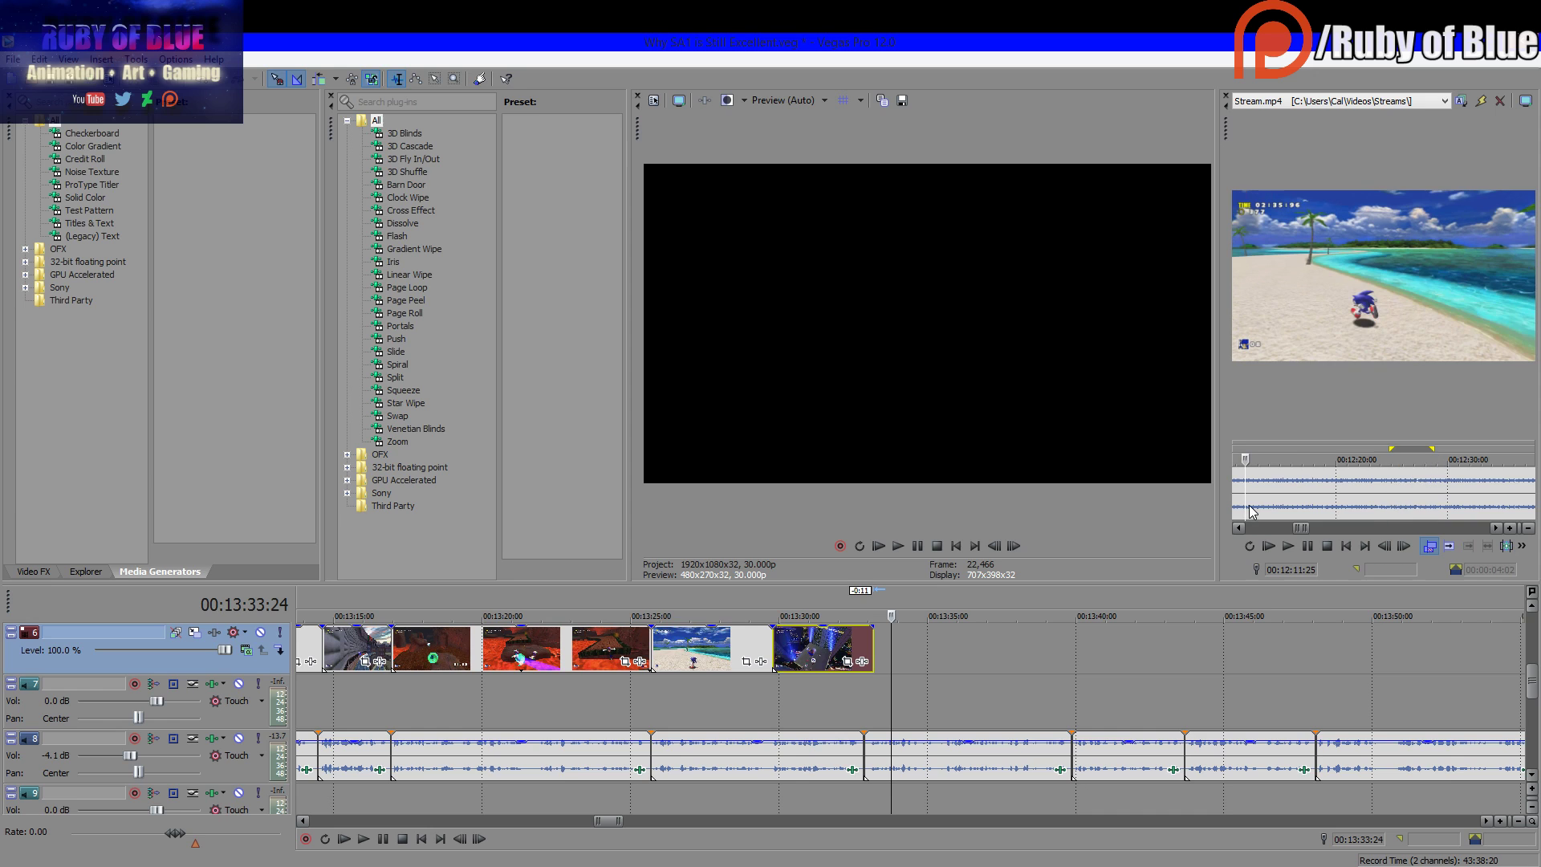
pyautogui.scroll(-10, 1248, 490)
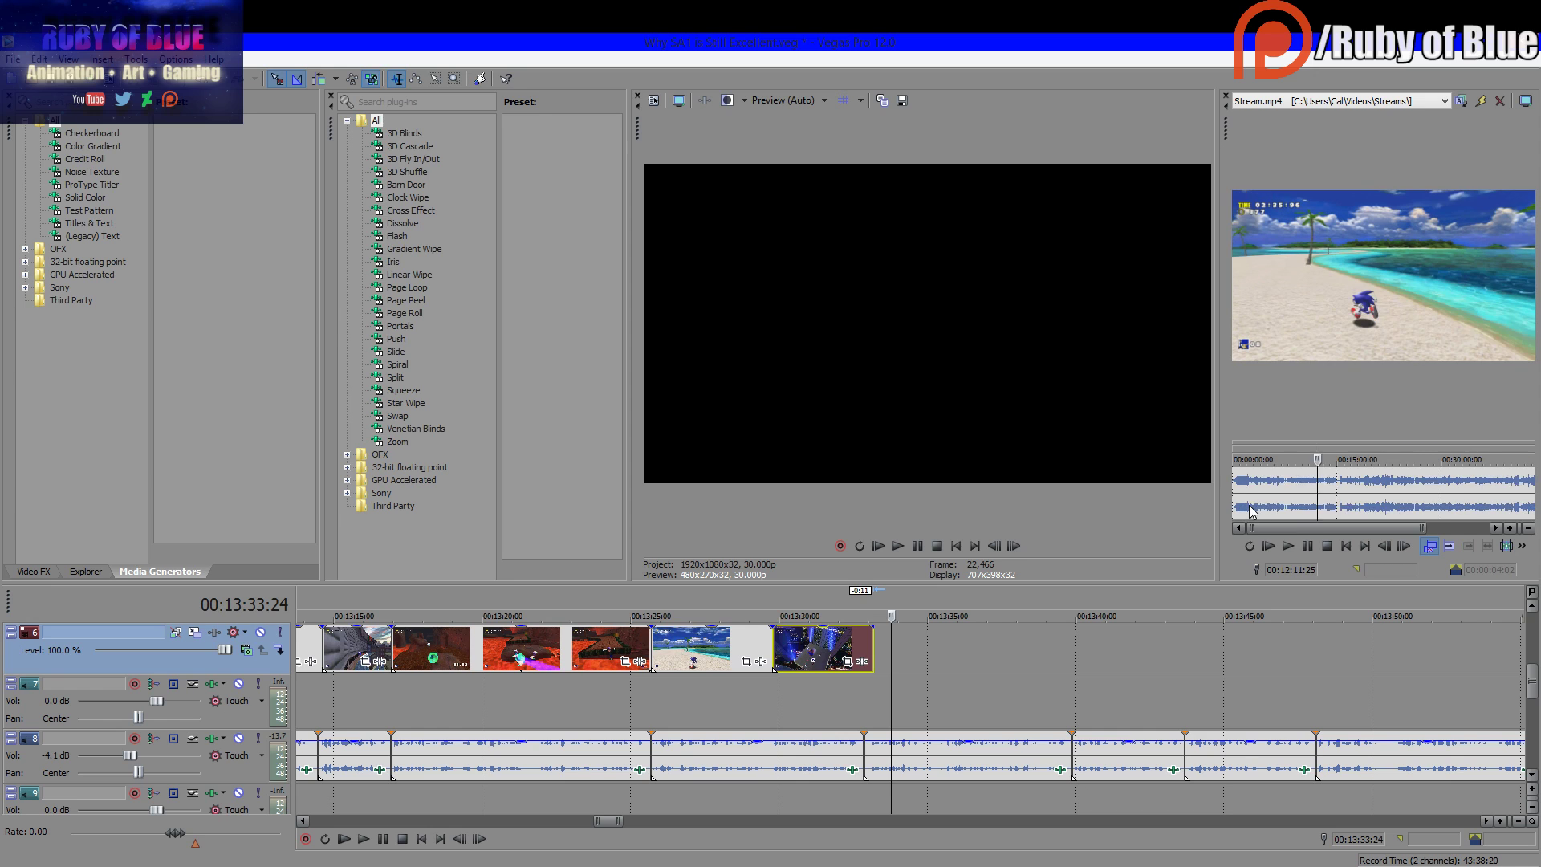
pyautogui.click(1292, 495)
pyautogui.scroll(8, 1325, 498)
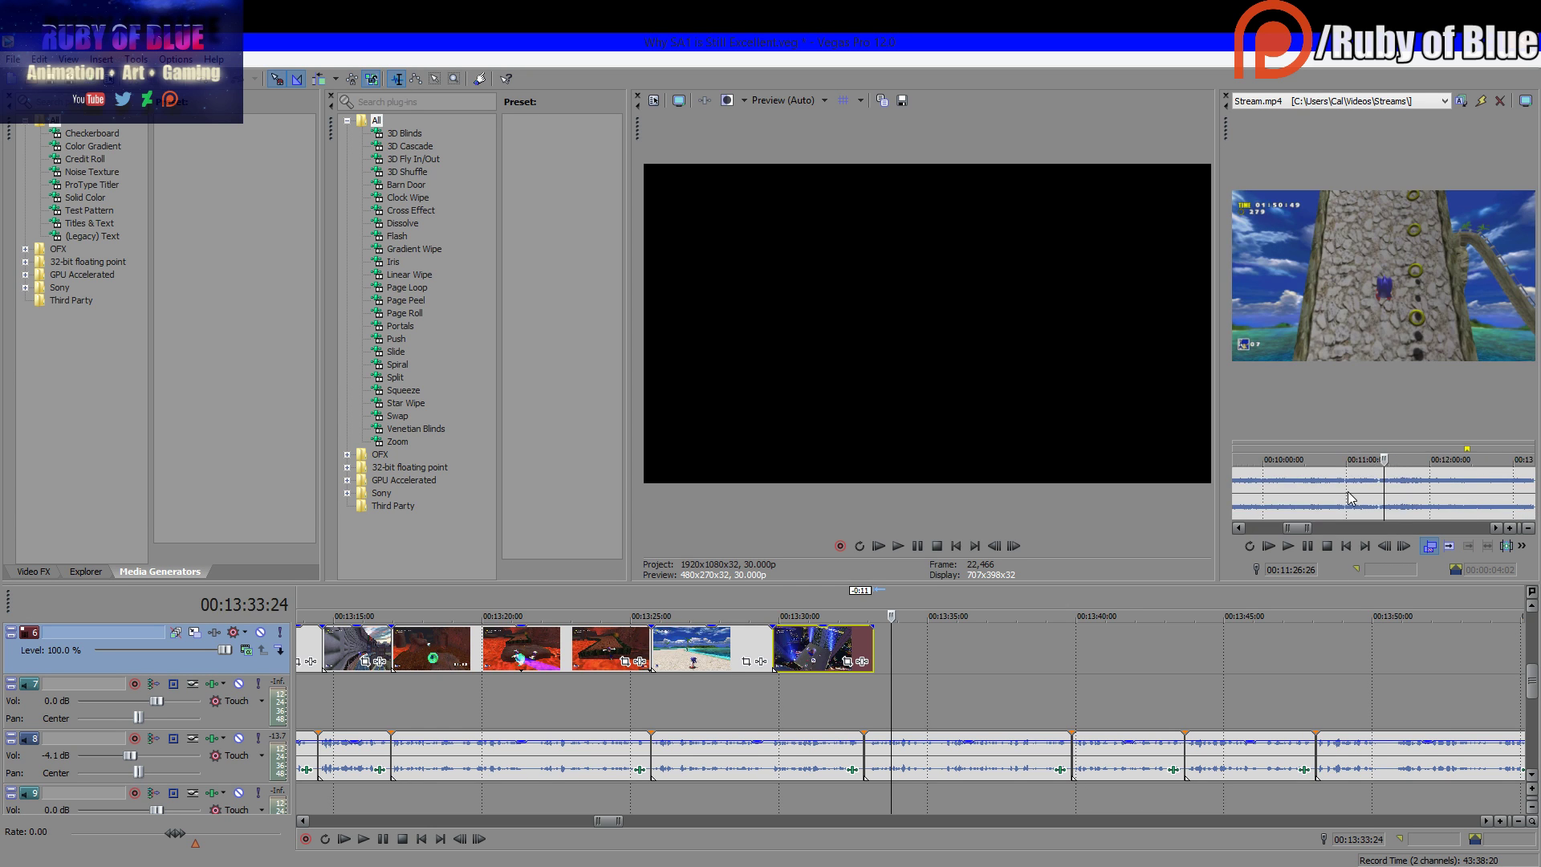
# Preview the trimmer footage and select the range from 00:11:30:17 to 00:11:32:18
pyautogui.click(1307, 550)
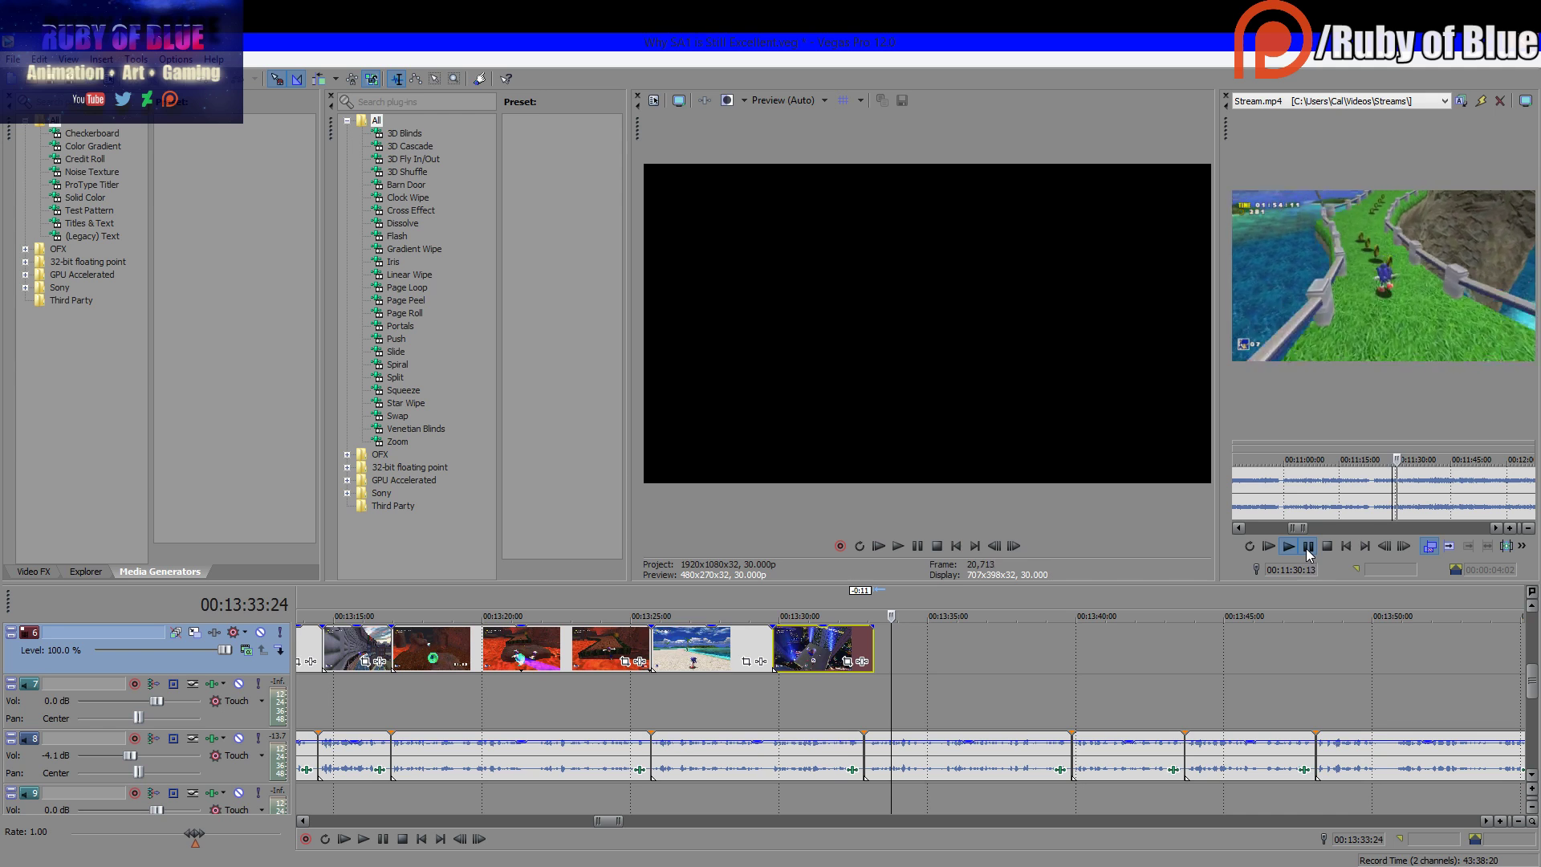
pyautogui.click(1310, 554)
pyautogui.scroll(3, 1394, 500)
pyautogui.moveTo(1382, 499); pyautogui.dragTo(1442, 494)
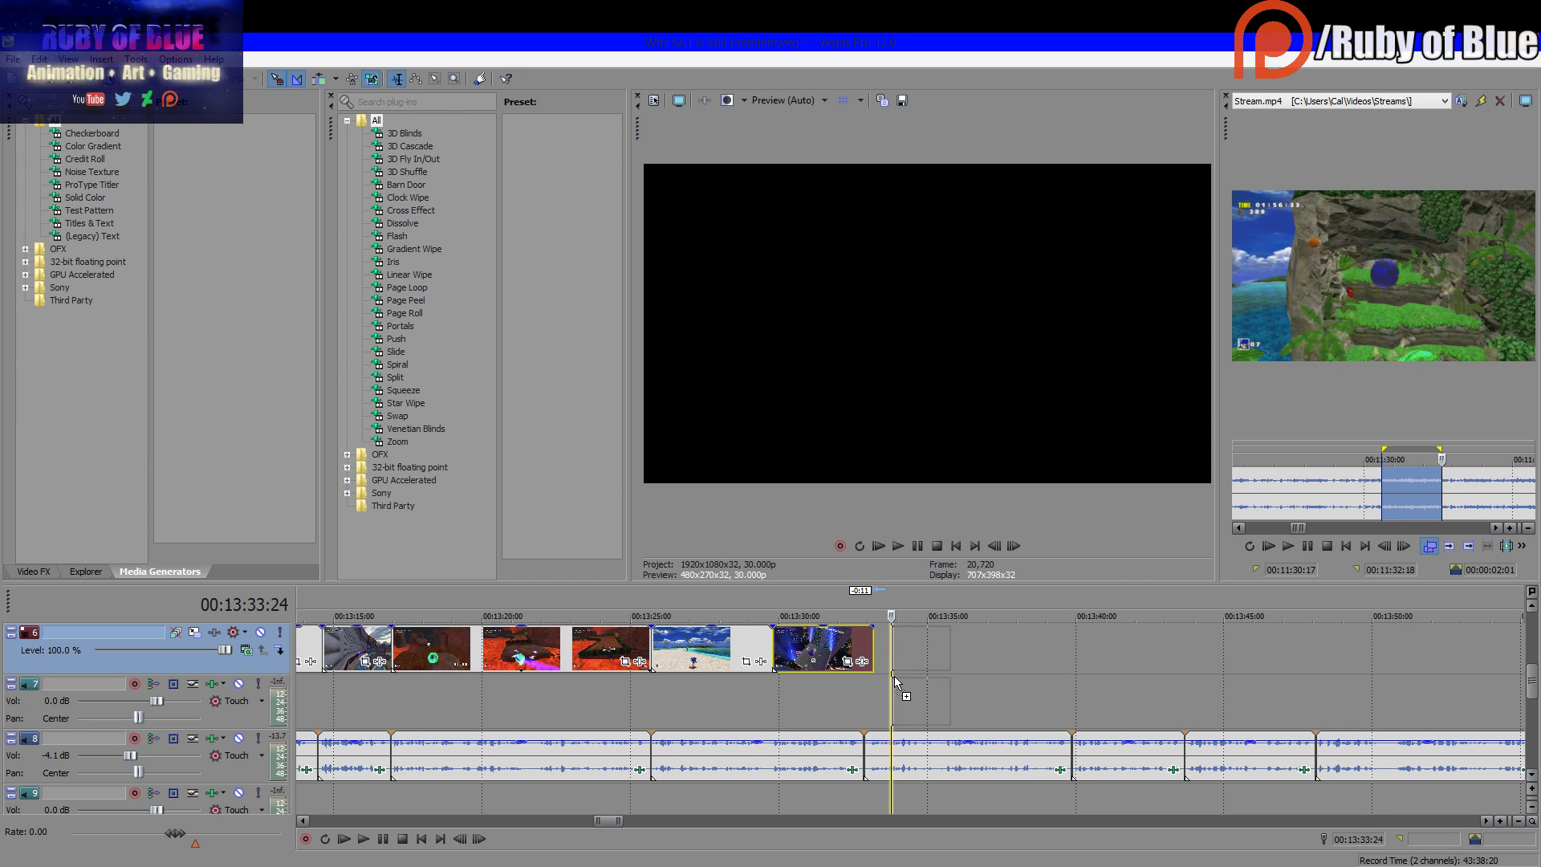
# Place the selected footage directly after the last clip without its audio and extend its end by about 6:24 (seconds:frames)
pyautogui.moveTo(886, 678); pyautogui.dragTo(905, 715)
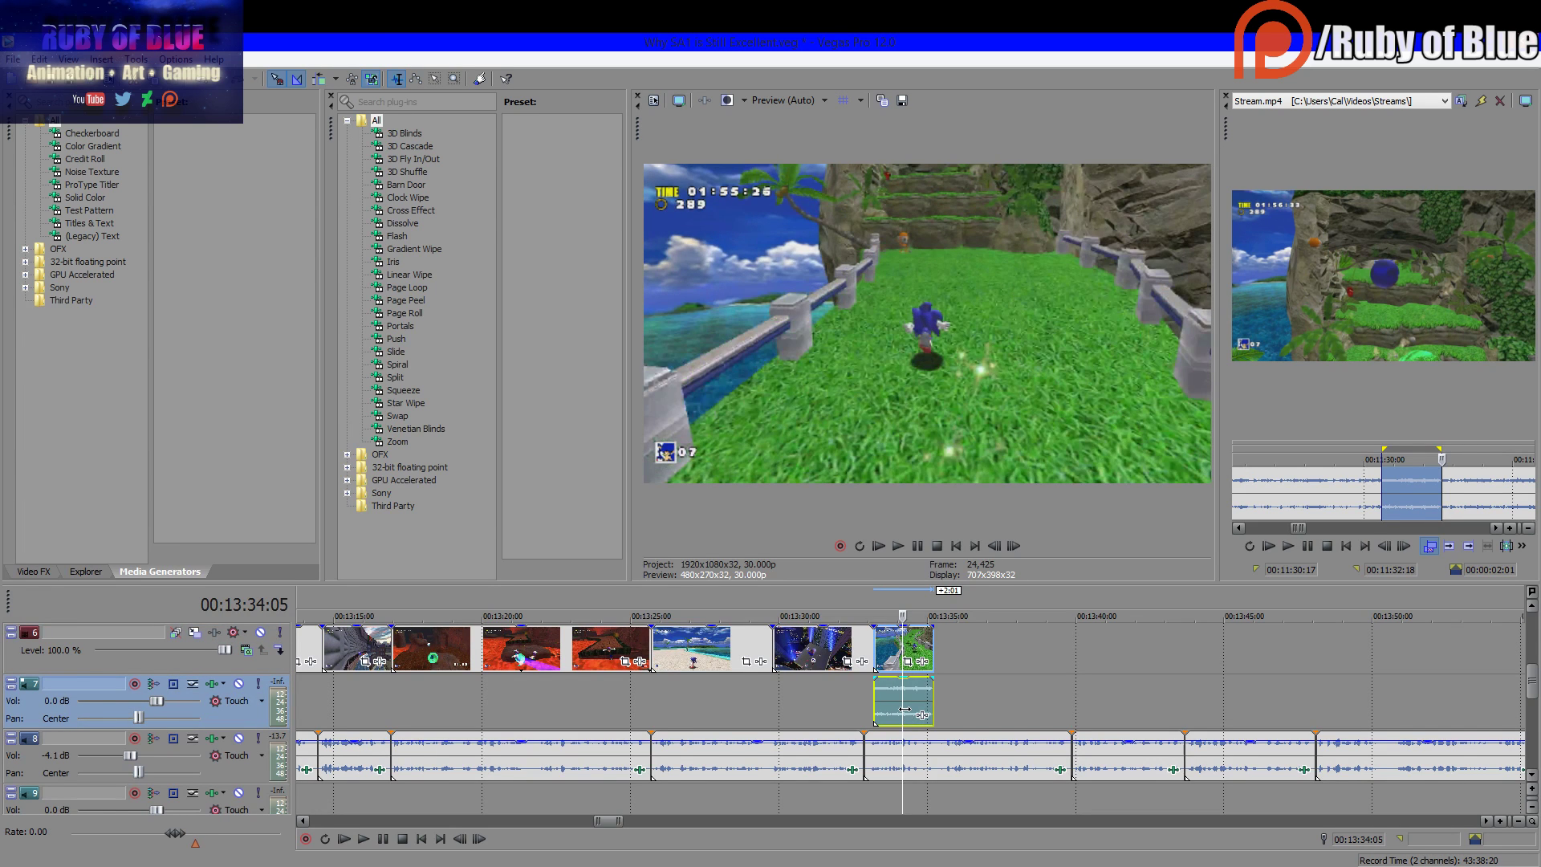
pyautogui.press('Delete')
pyautogui.moveTo(934, 652); pyautogui.dragTo(1136, 665)
# Play back the transition into the new clip and shorten that clip's end by about 4:17 (seconds:frames)
pyautogui.click(866, 701)
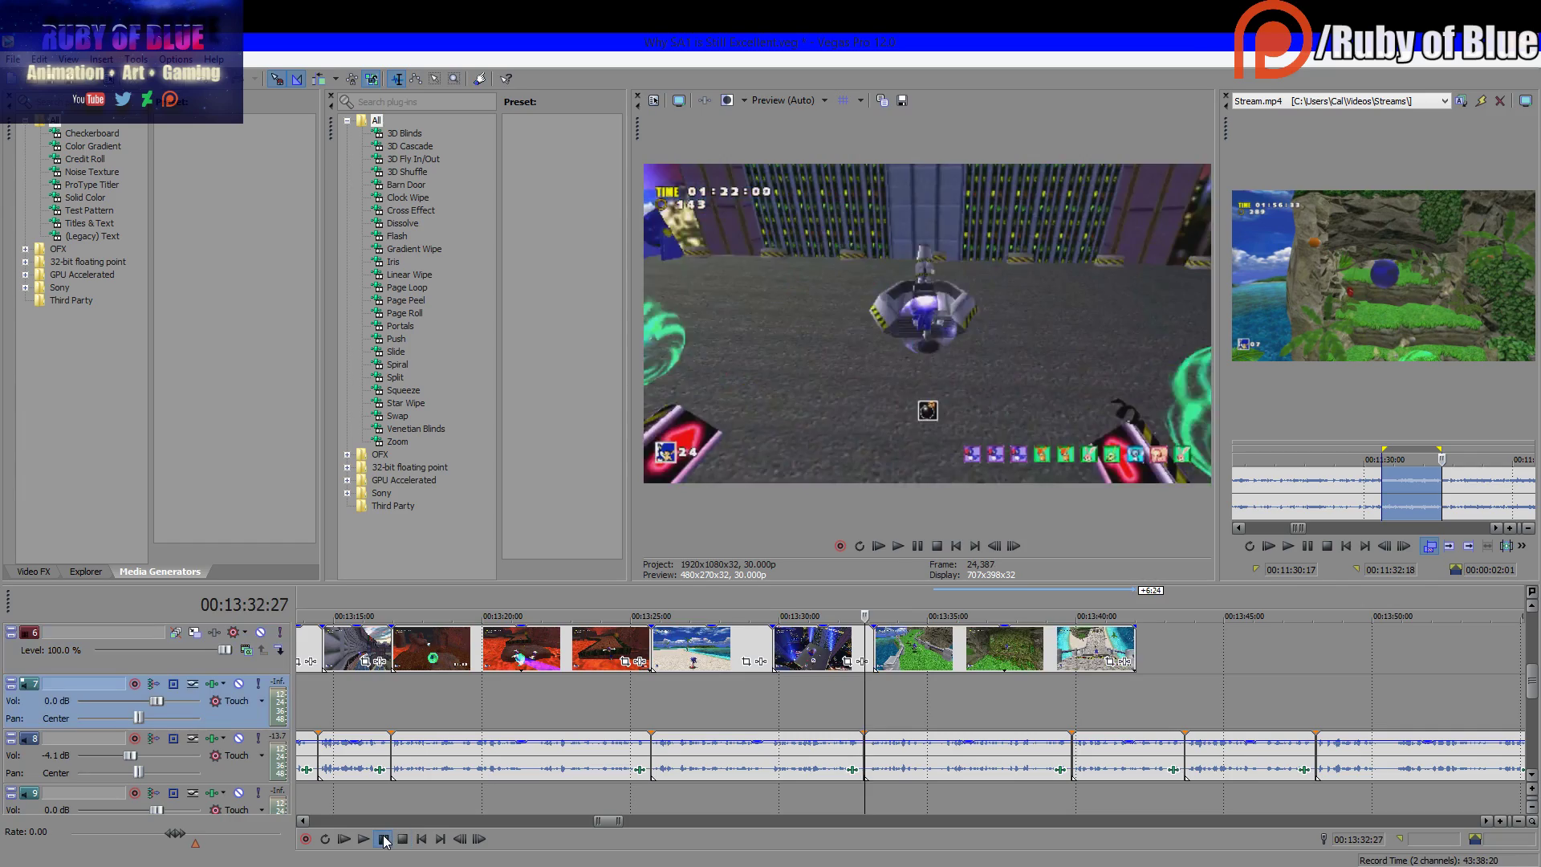
pyautogui.click(364, 838)
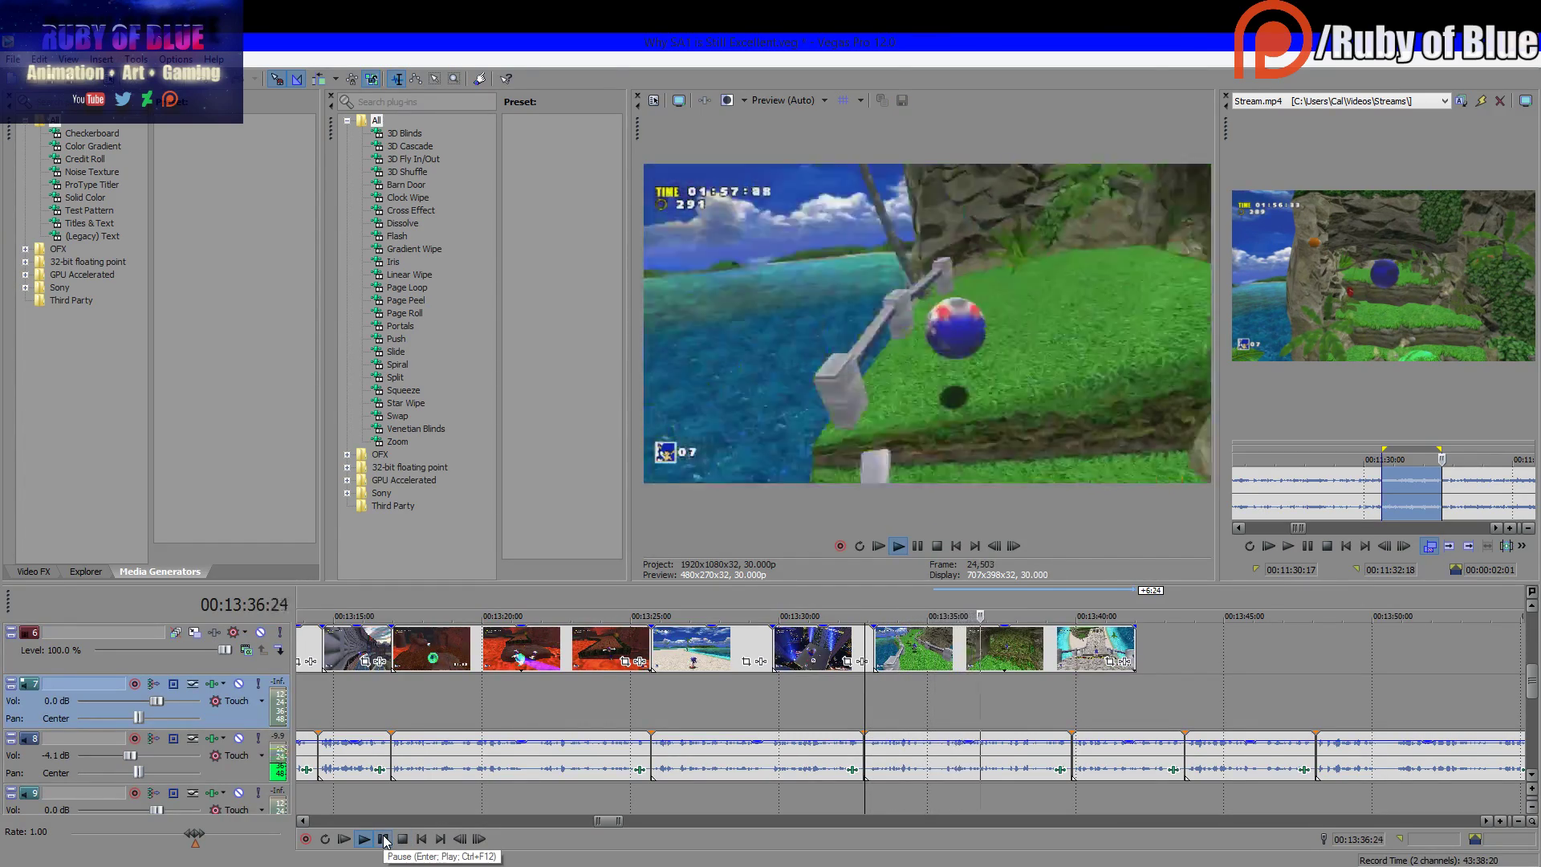
pyautogui.click(385, 839)
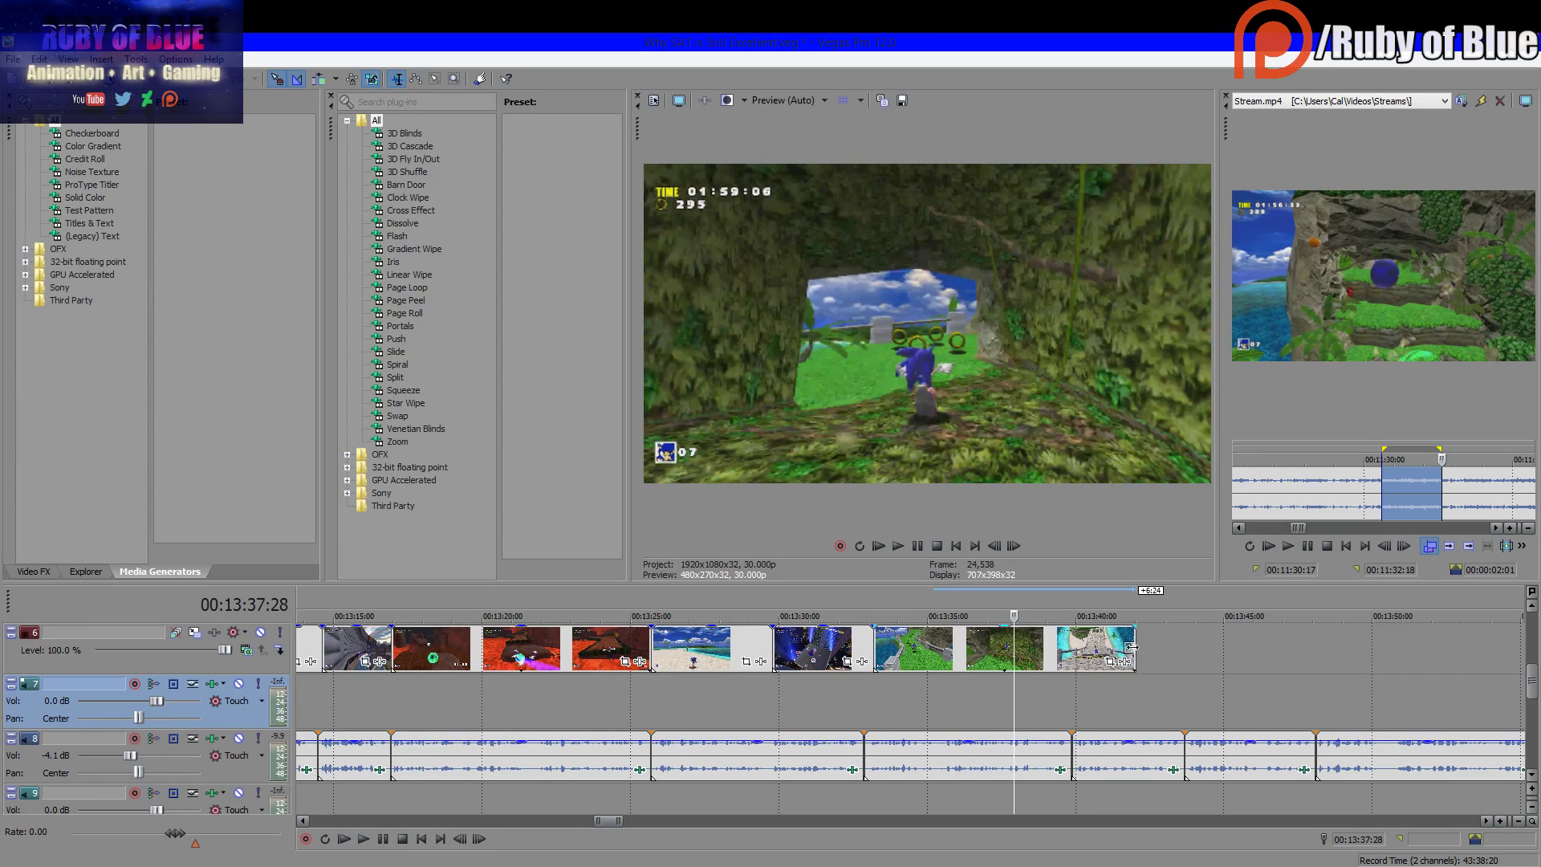
pyautogui.moveTo(1134, 649); pyautogui.dragTo(1000, 648)
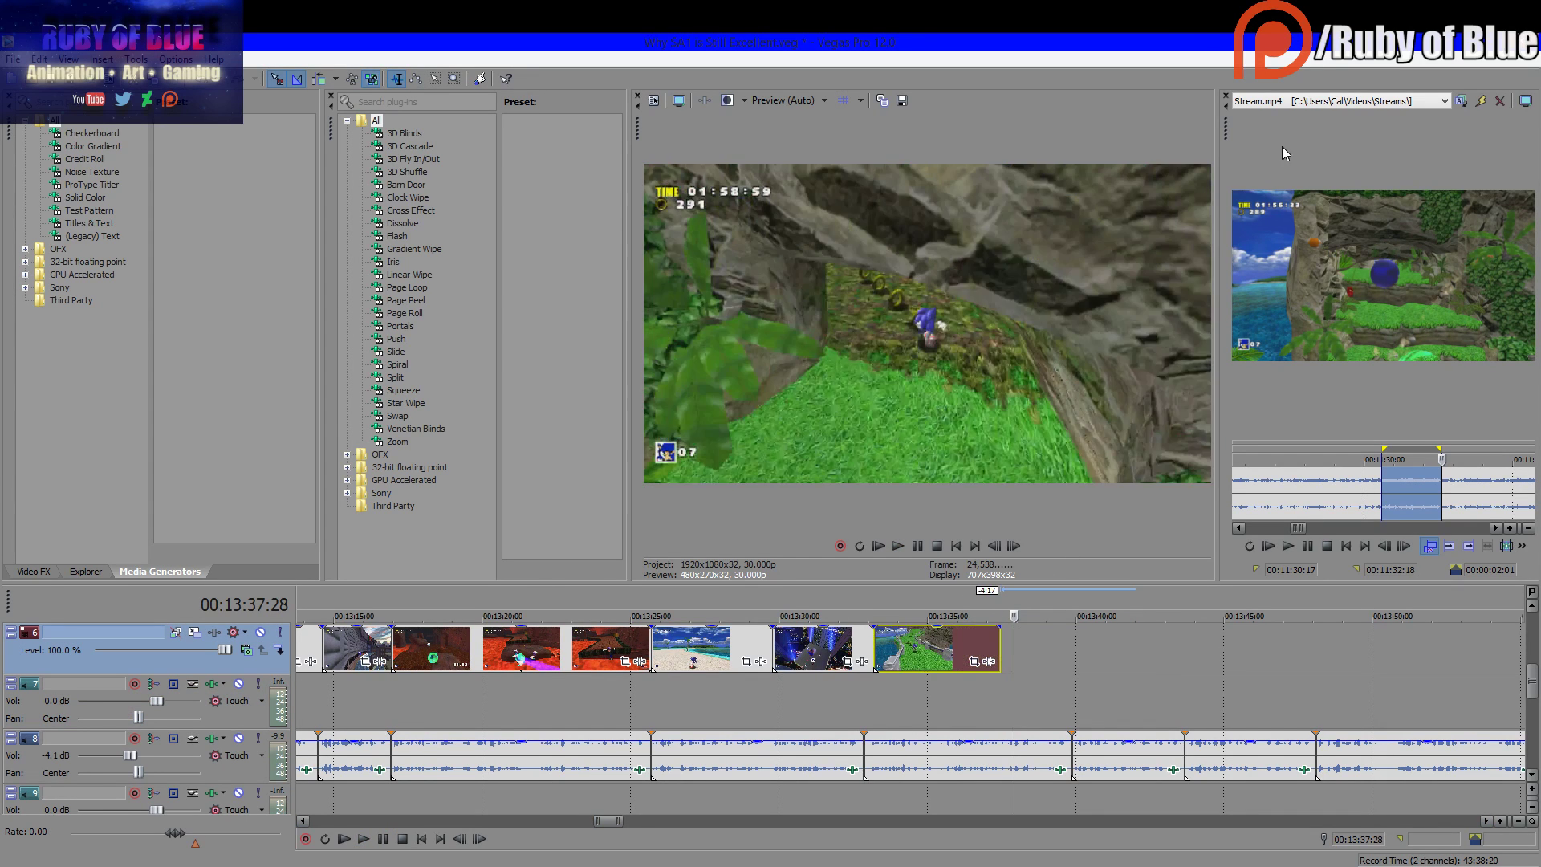
# Skim the rest of Stream.mp4 in the trimmer for another gameplay moment, between about 00:11:34 and 00:50:24
pyautogui.click(1282, 103)
pyautogui.click(1356, 274)
pyautogui.click(1497, 494)
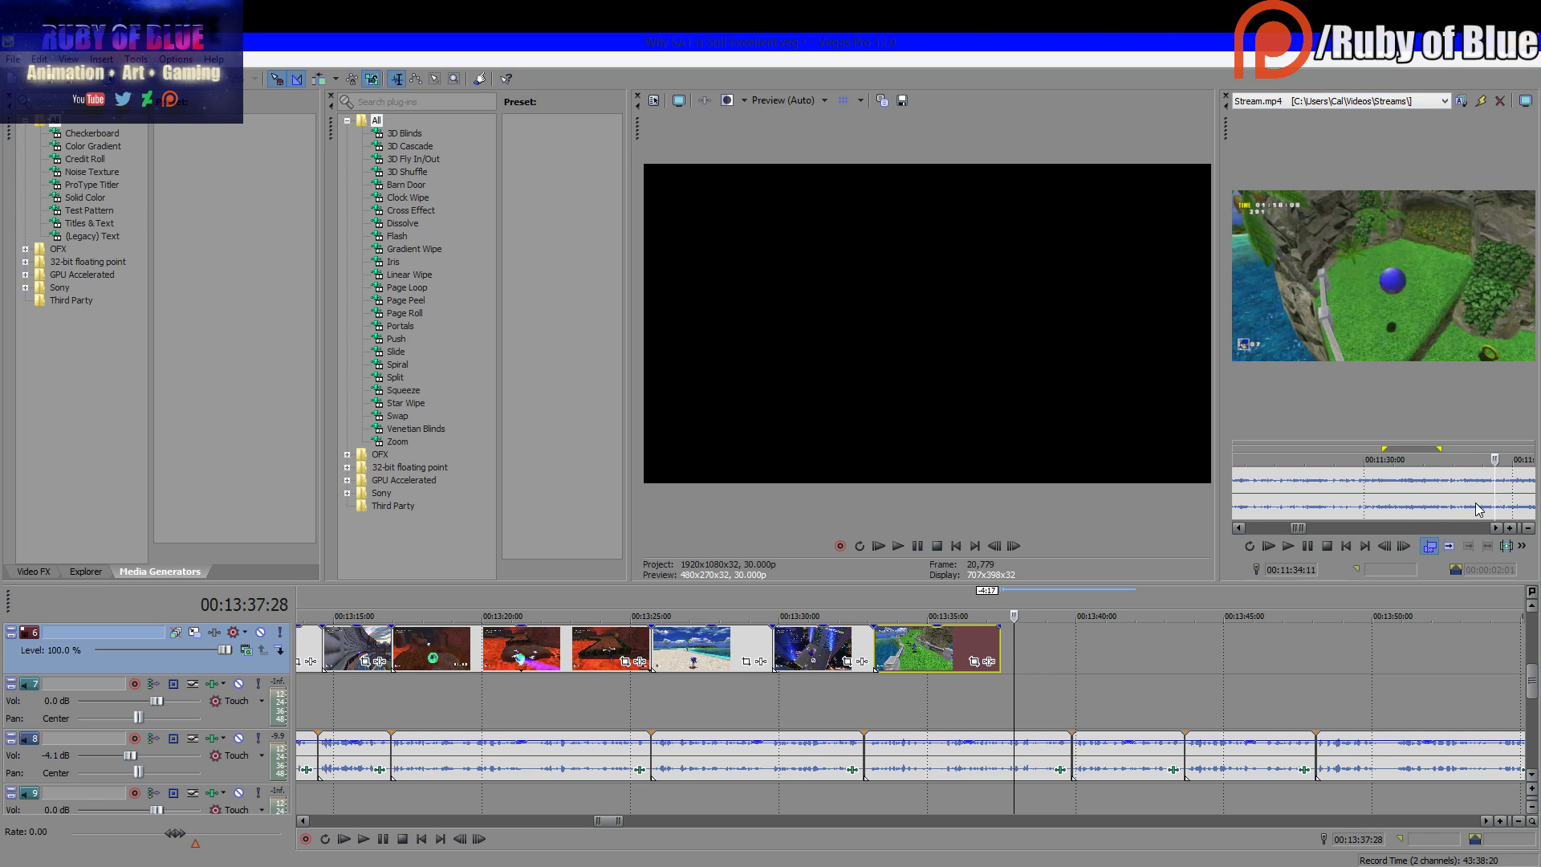
pyautogui.scroll(-5, 1477, 501)
pyautogui.scroll(-3, 1459, 498)
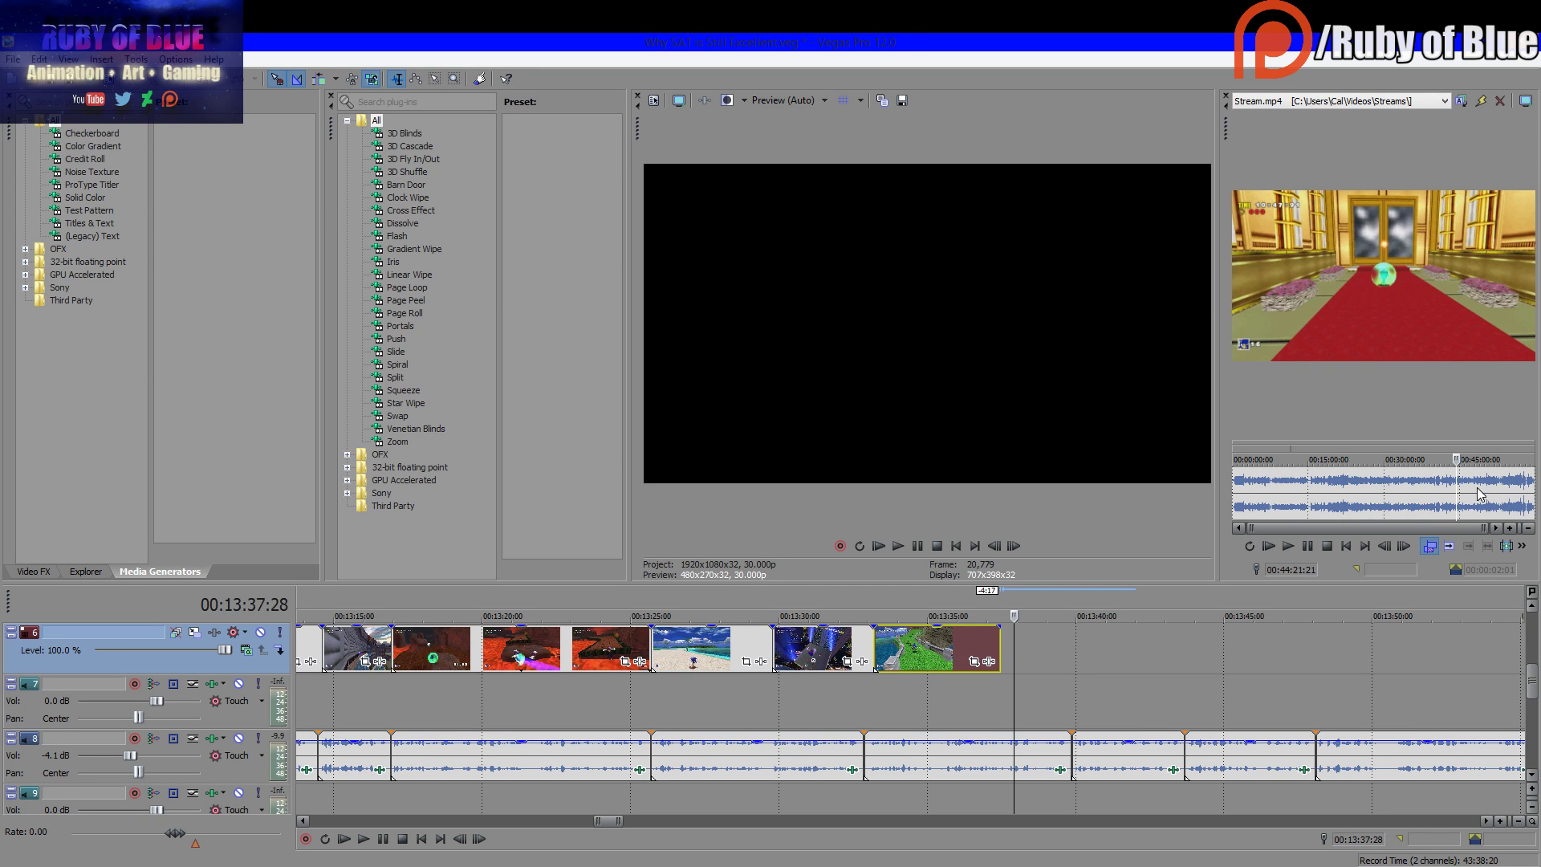
pyautogui.moveTo(1503, 498); pyautogui.dragTo(1487, 485)
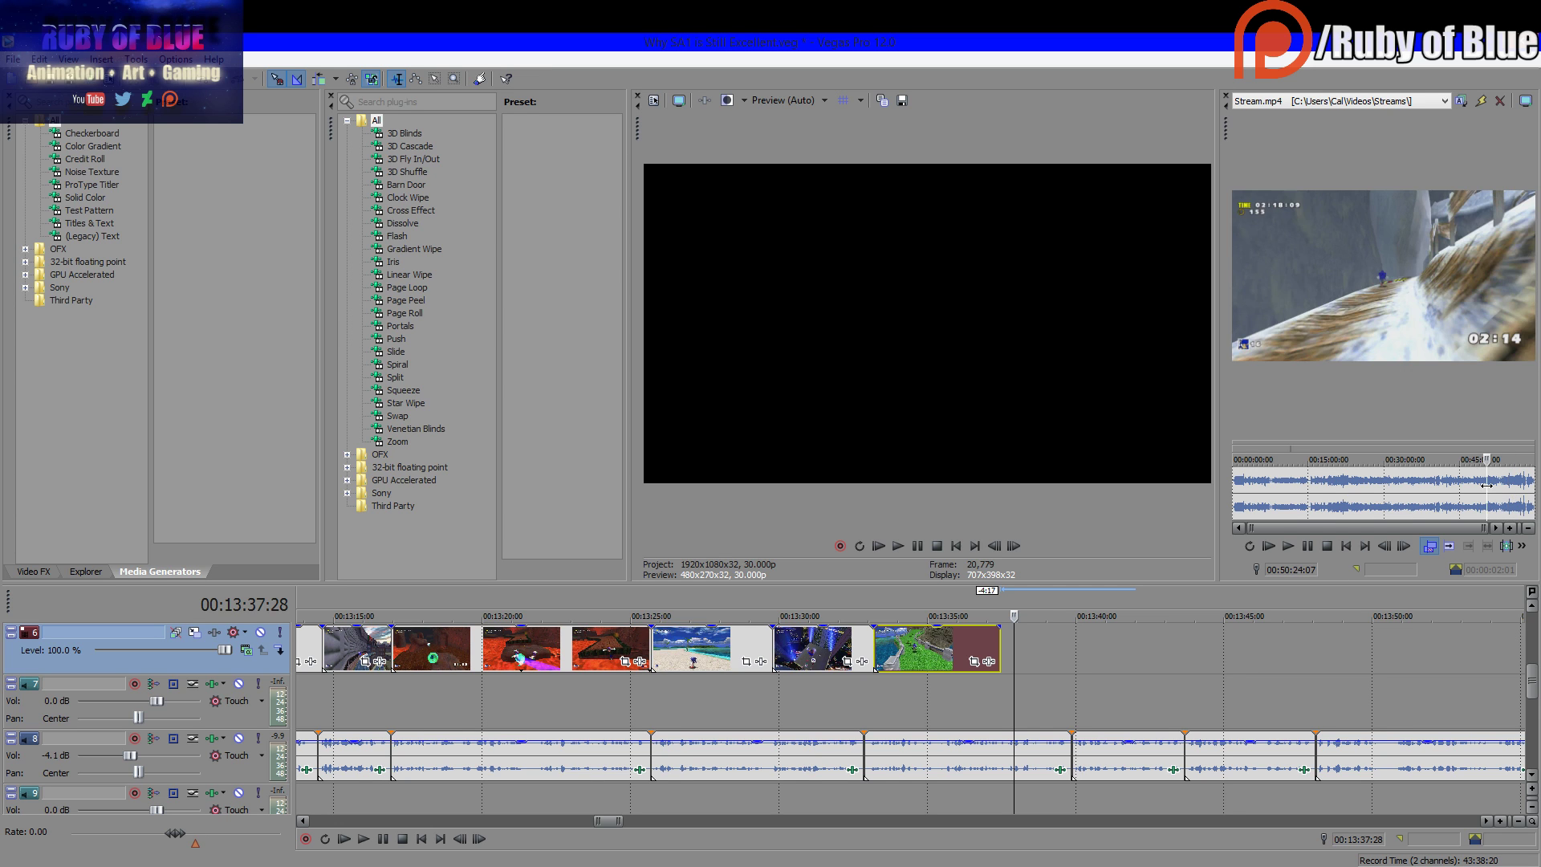
pyautogui.click(1473, 493)
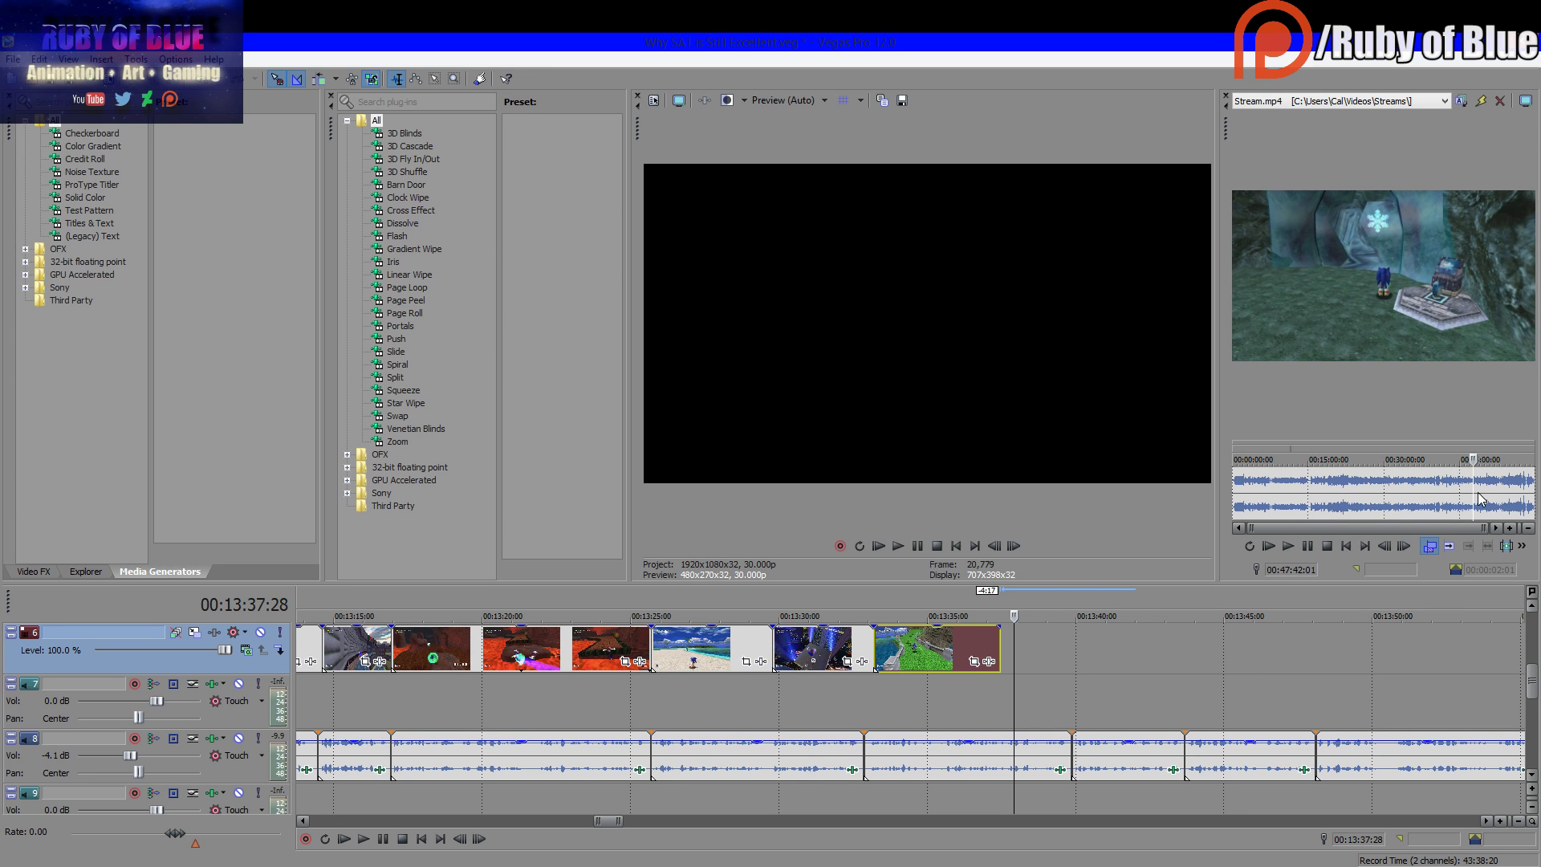
# Examine the snow-level footage in the trimmer from about 00:48:35 and play it from 00:49:07 to about 00:49:21
pyautogui.scroll(3, 1478, 493)
pyautogui.click(1412, 490)
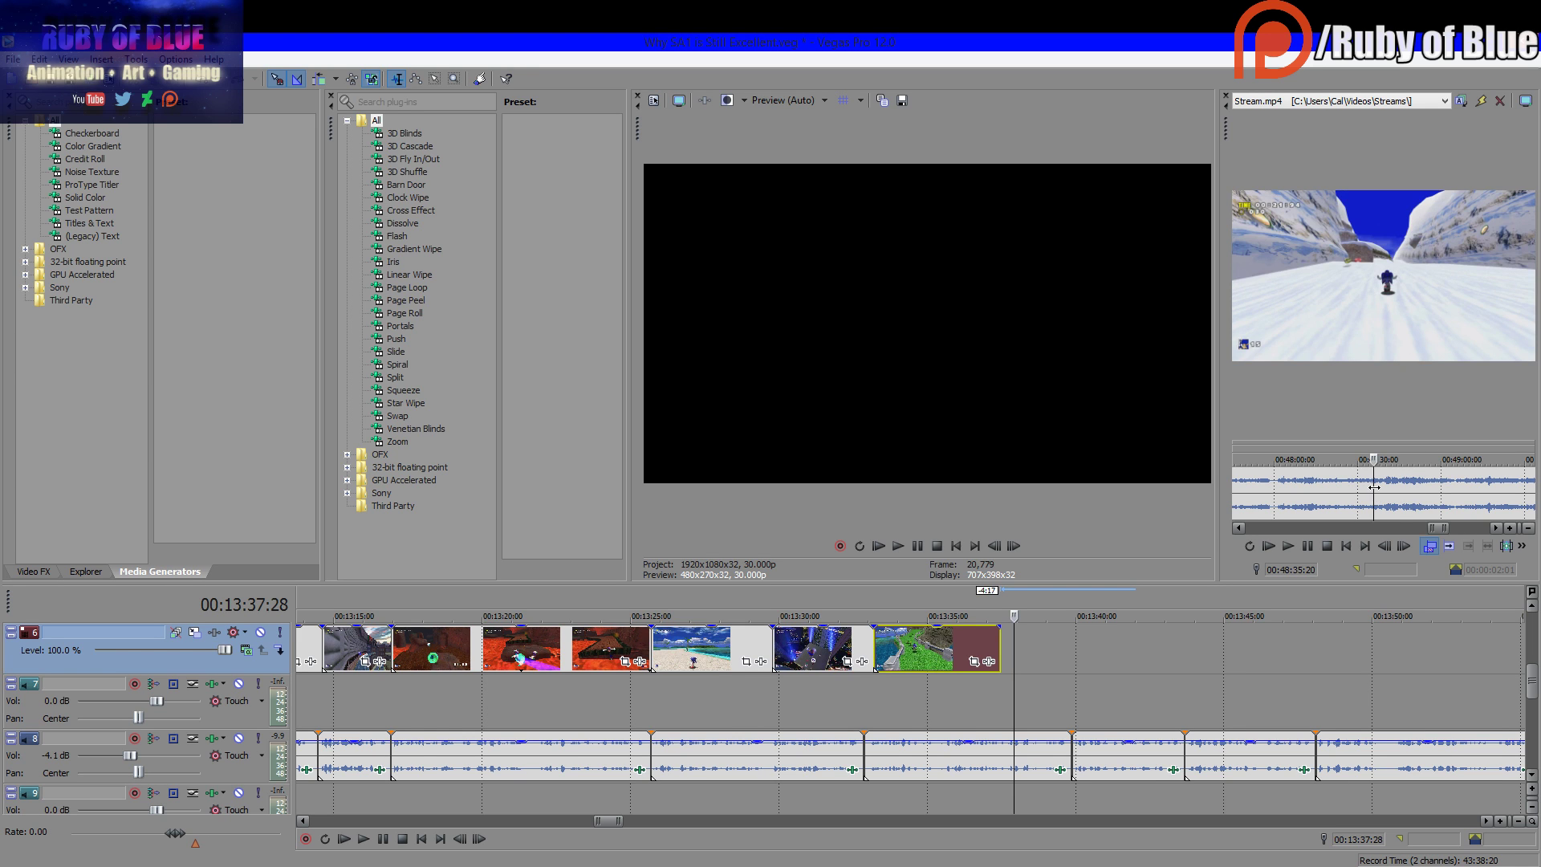
pyautogui.moveTo(1374, 488); pyautogui.dragTo(1387, 491)
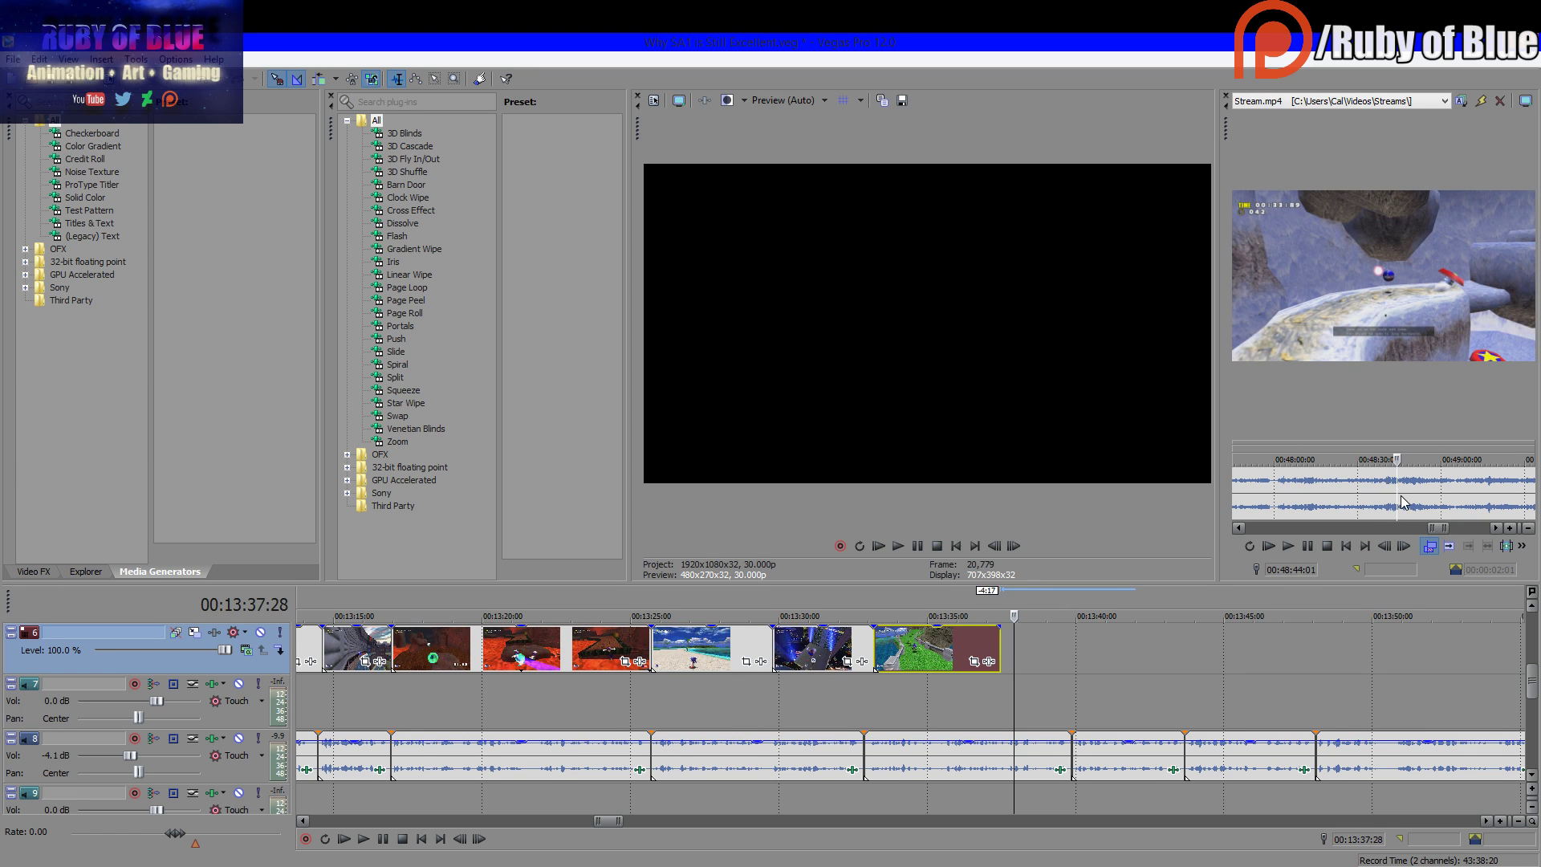
pyautogui.doubleClick(1408, 495)
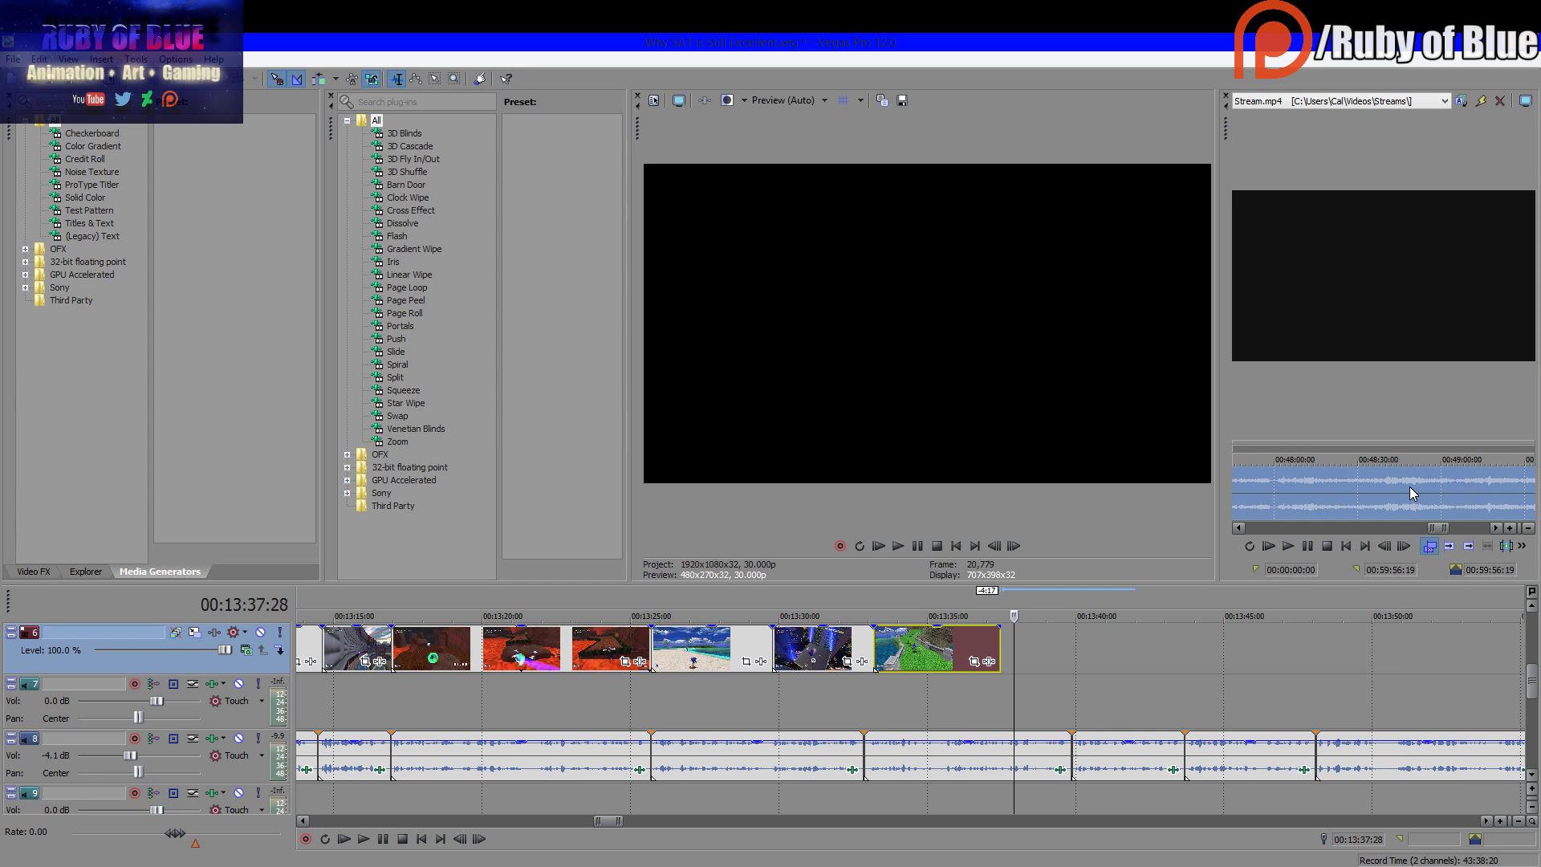
pyautogui.click(1410, 492)
pyautogui.moveTo(1411, 493); pyautogui.dragTo(1434, 492)
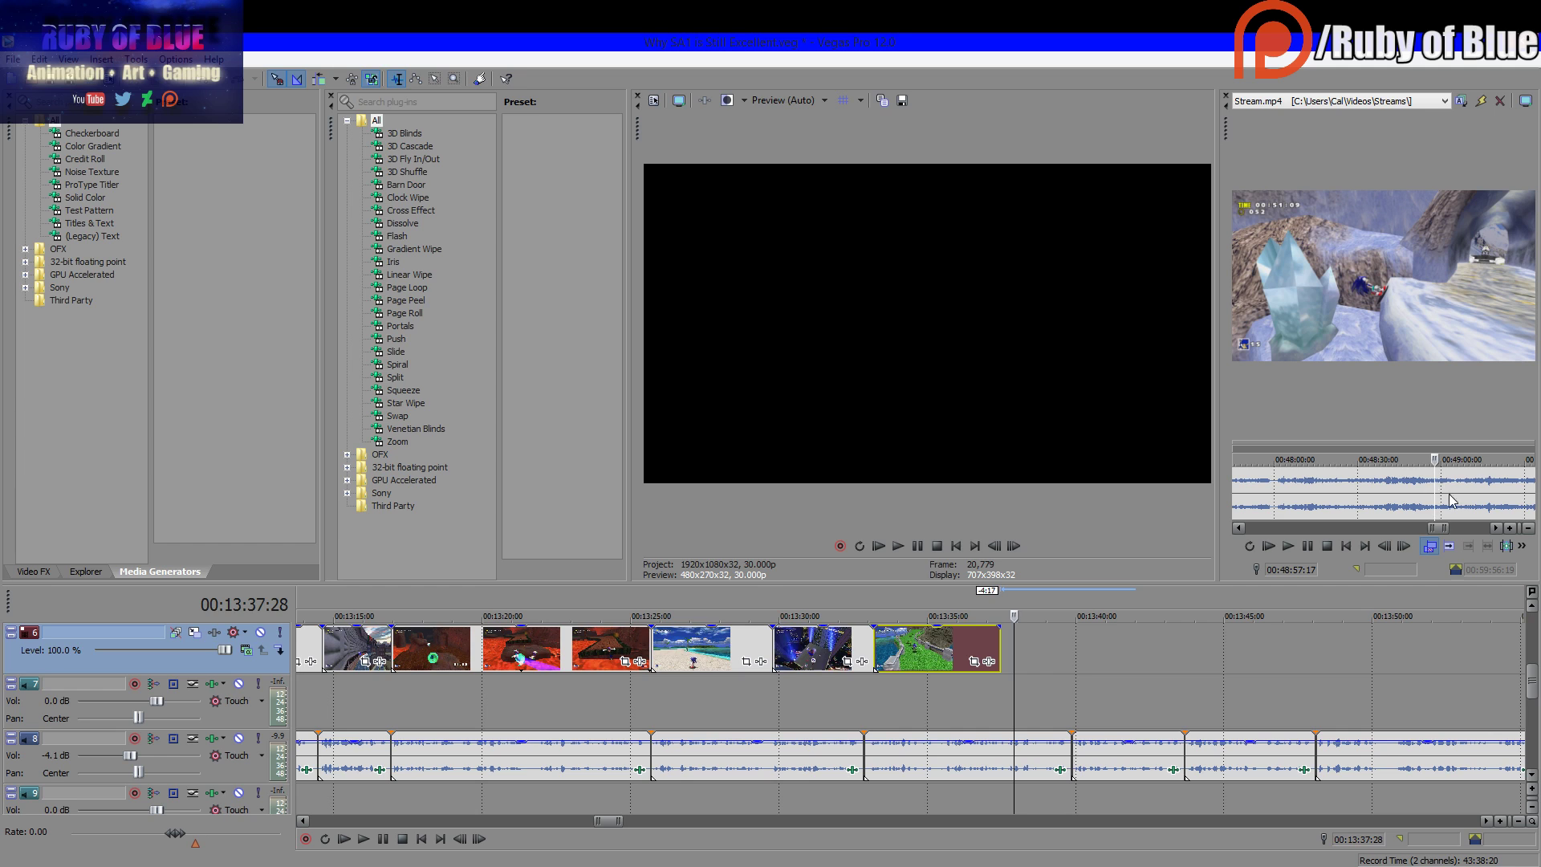
pyautogui.click(1444, 485)
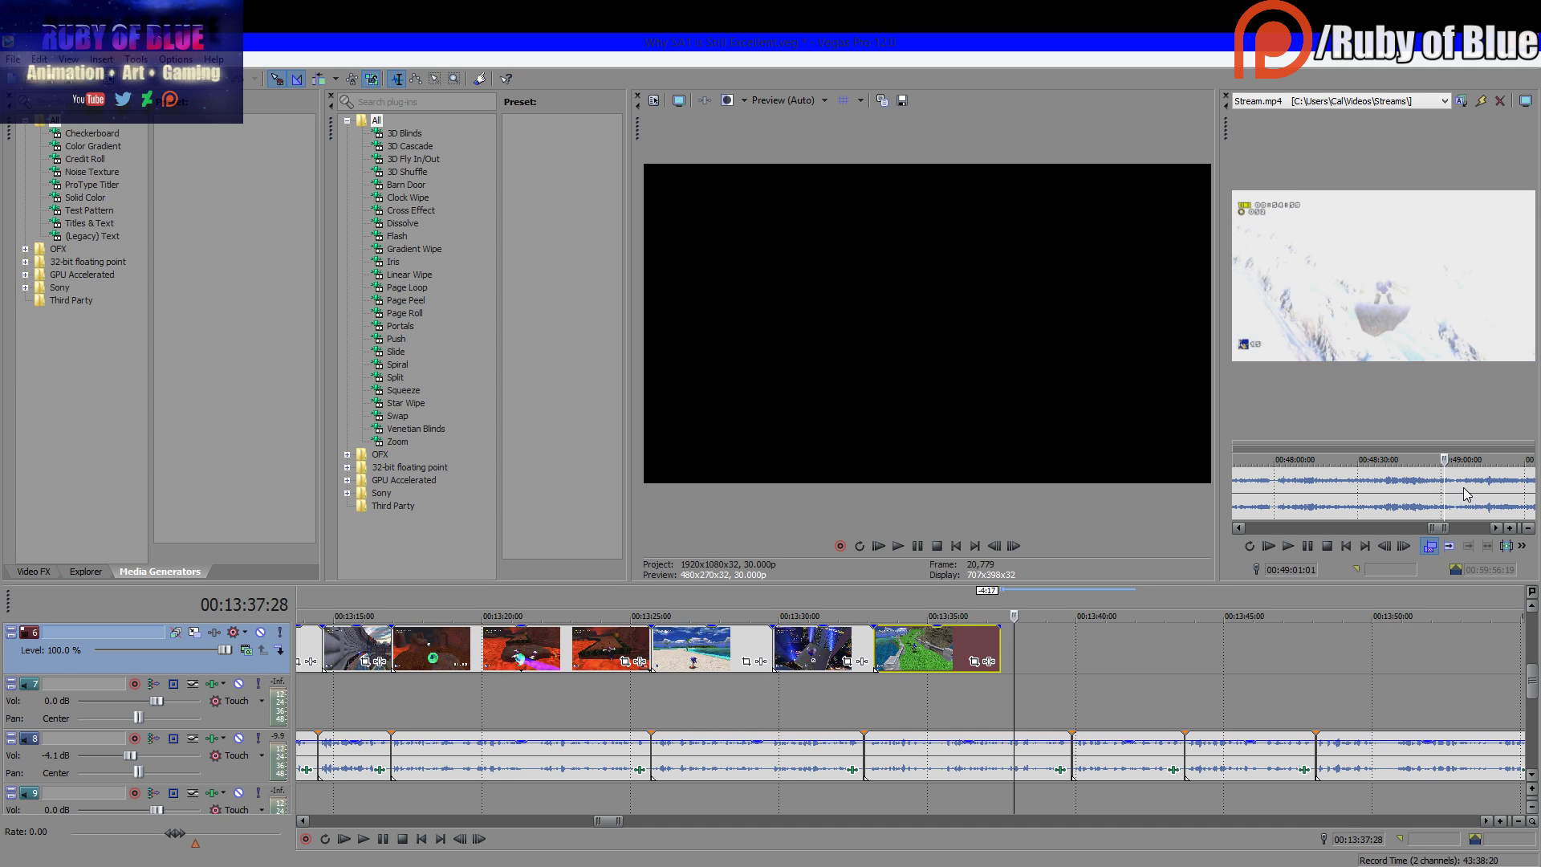
pyautogui.click(1464, 487)
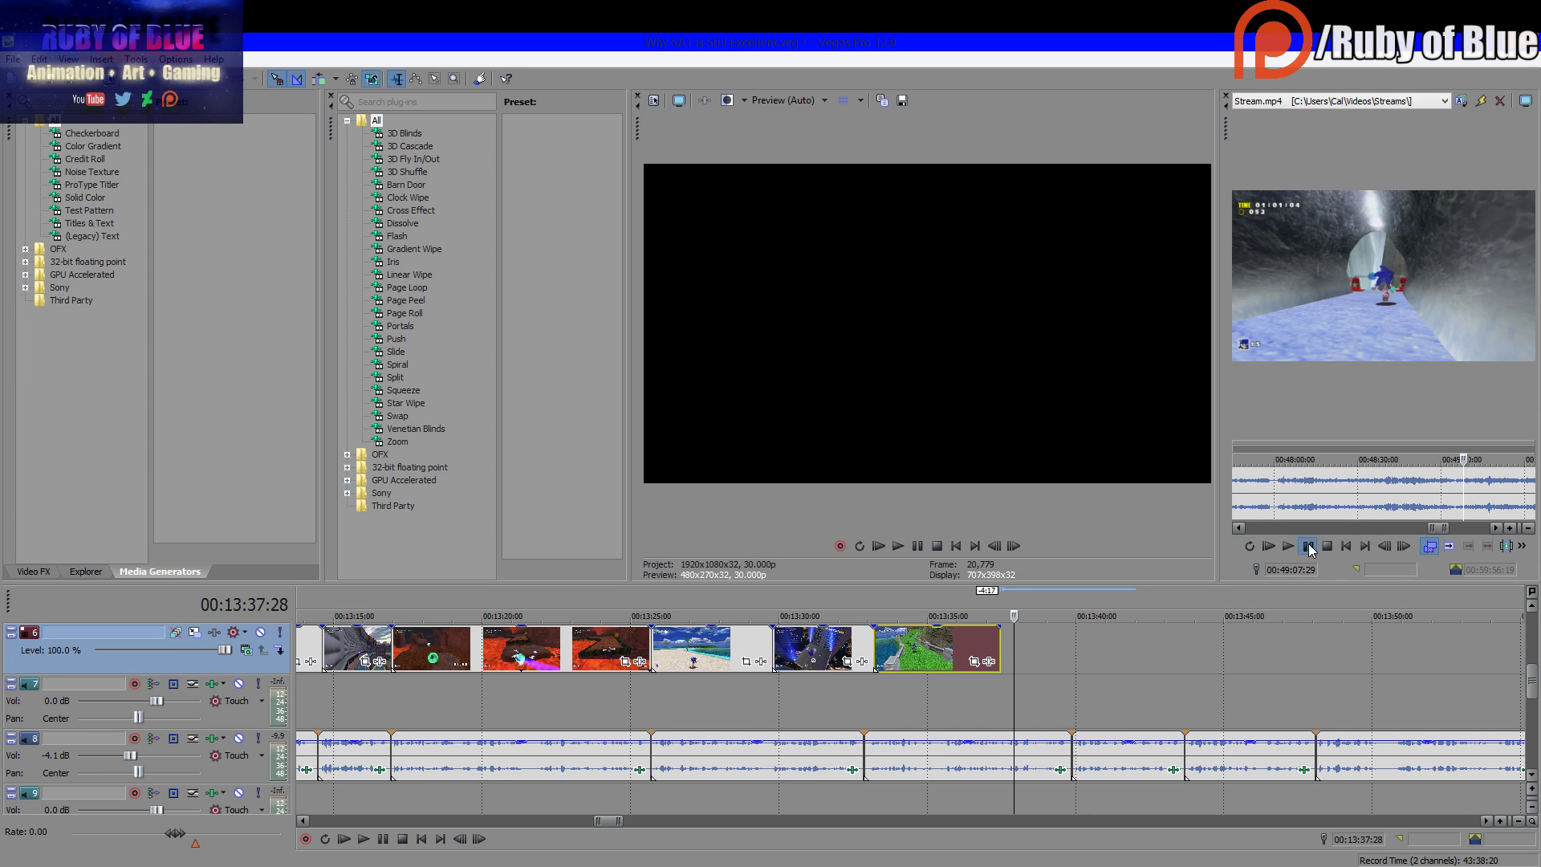
pyautogui.click(1309, 547)
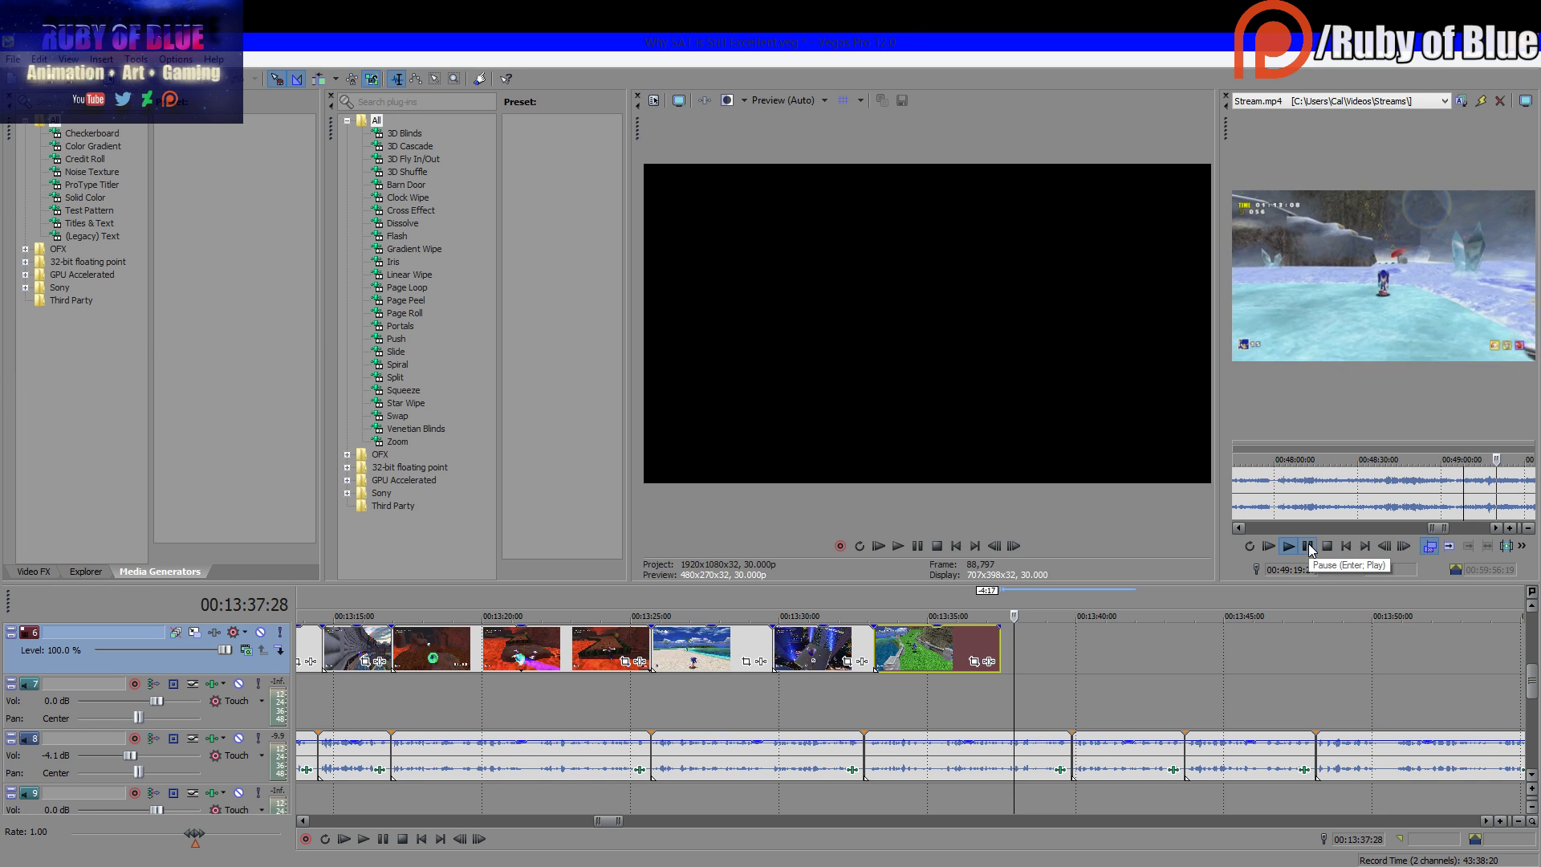
pyautogui.click(1308, 547)
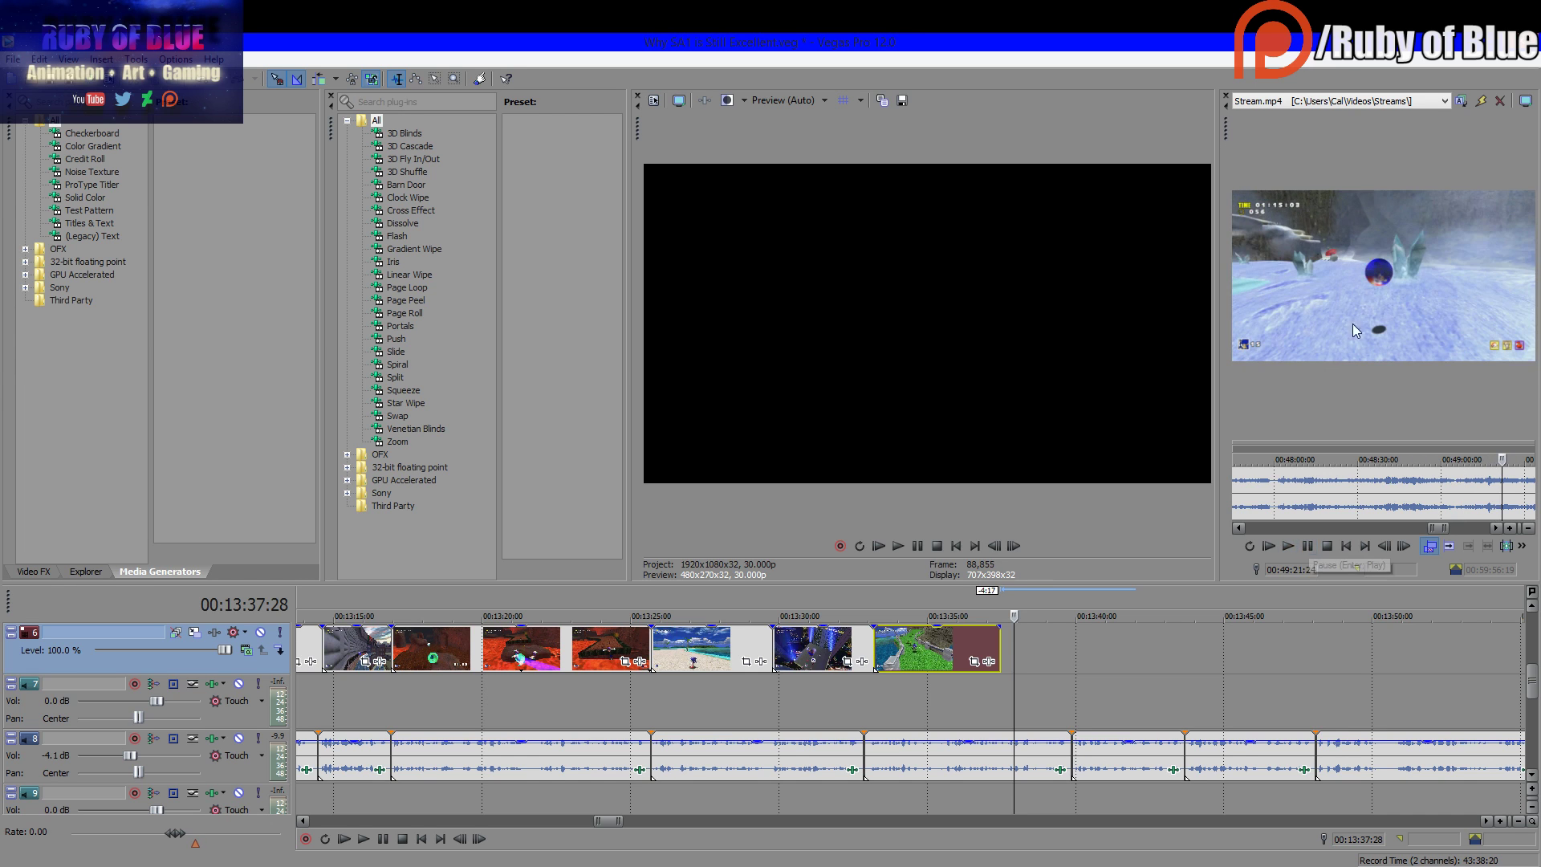
# Load Stream (01).mp4 into the trimmer and search past the city-level footage to the canyon level around 00:30:01
pyautogui.click(1328, 102)
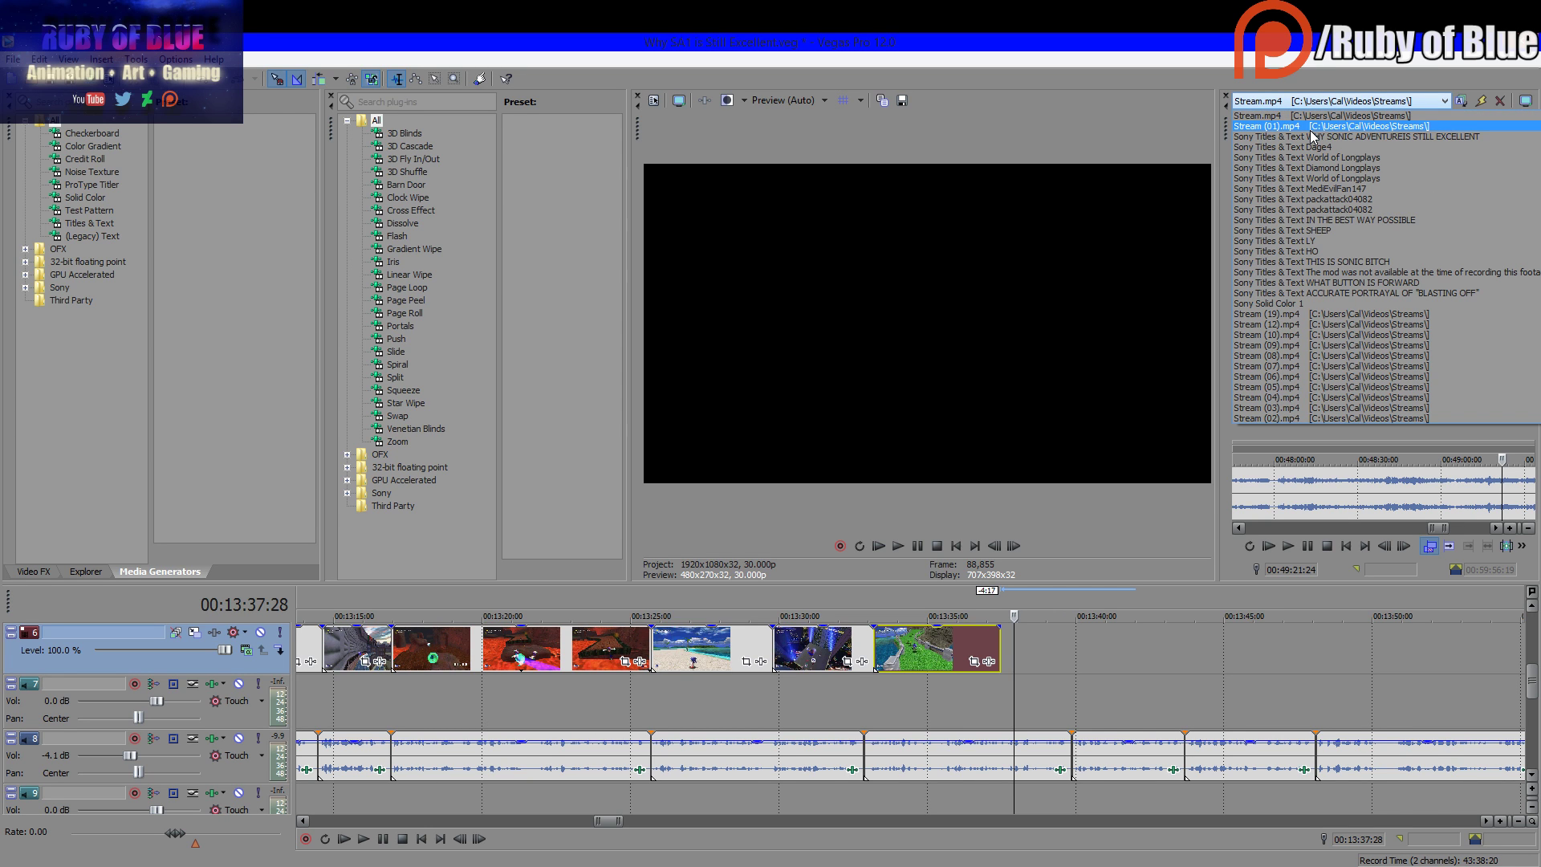
pyautogui.click(1311, 129)
pyautogui.click(1423, 493)
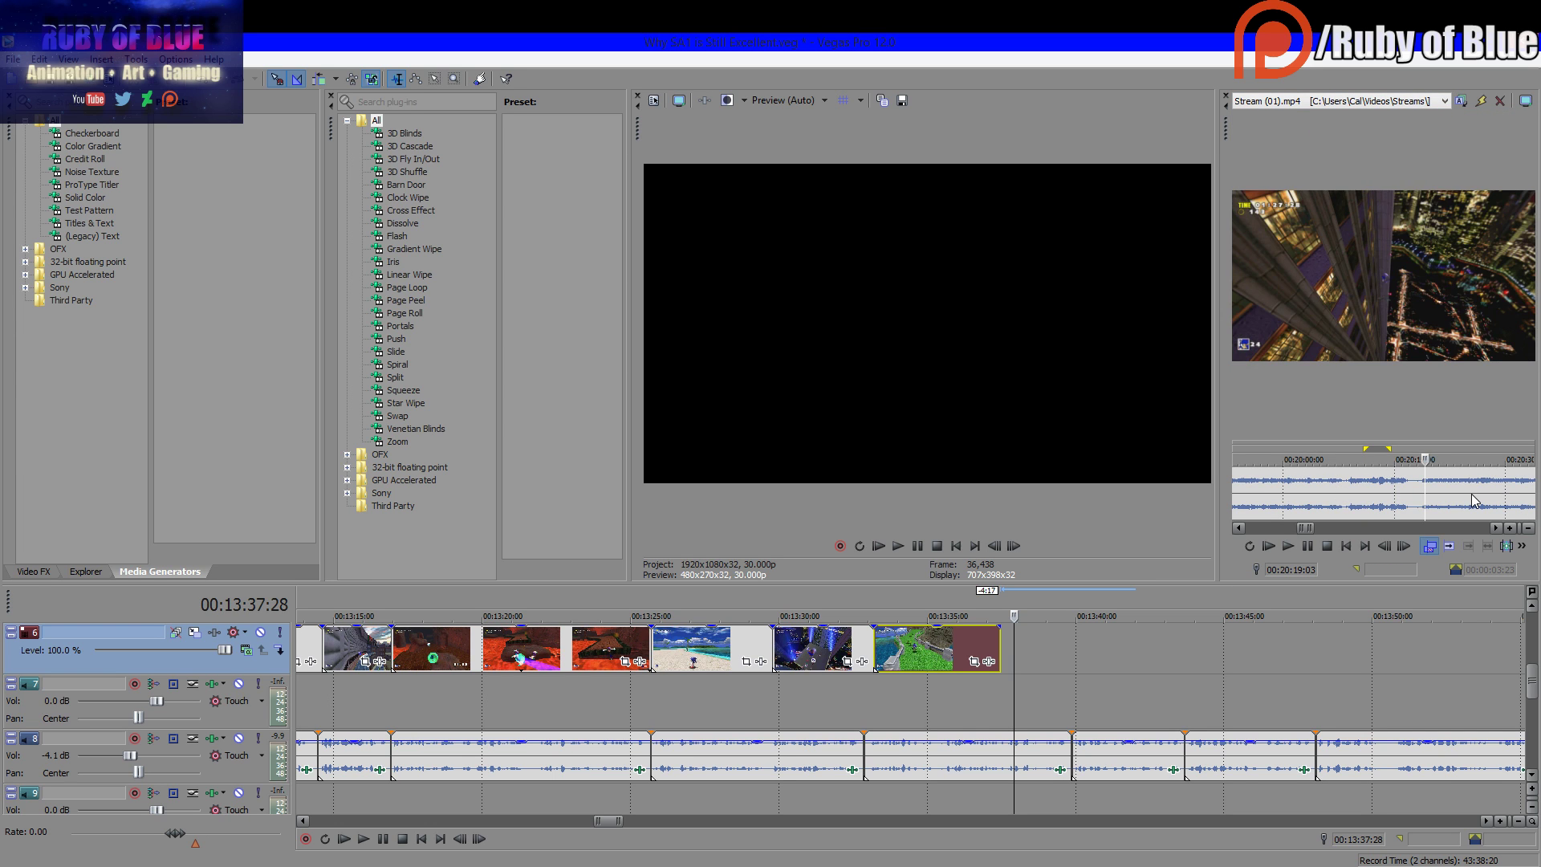
pyautogui.scroll(-3, 1374, 498)
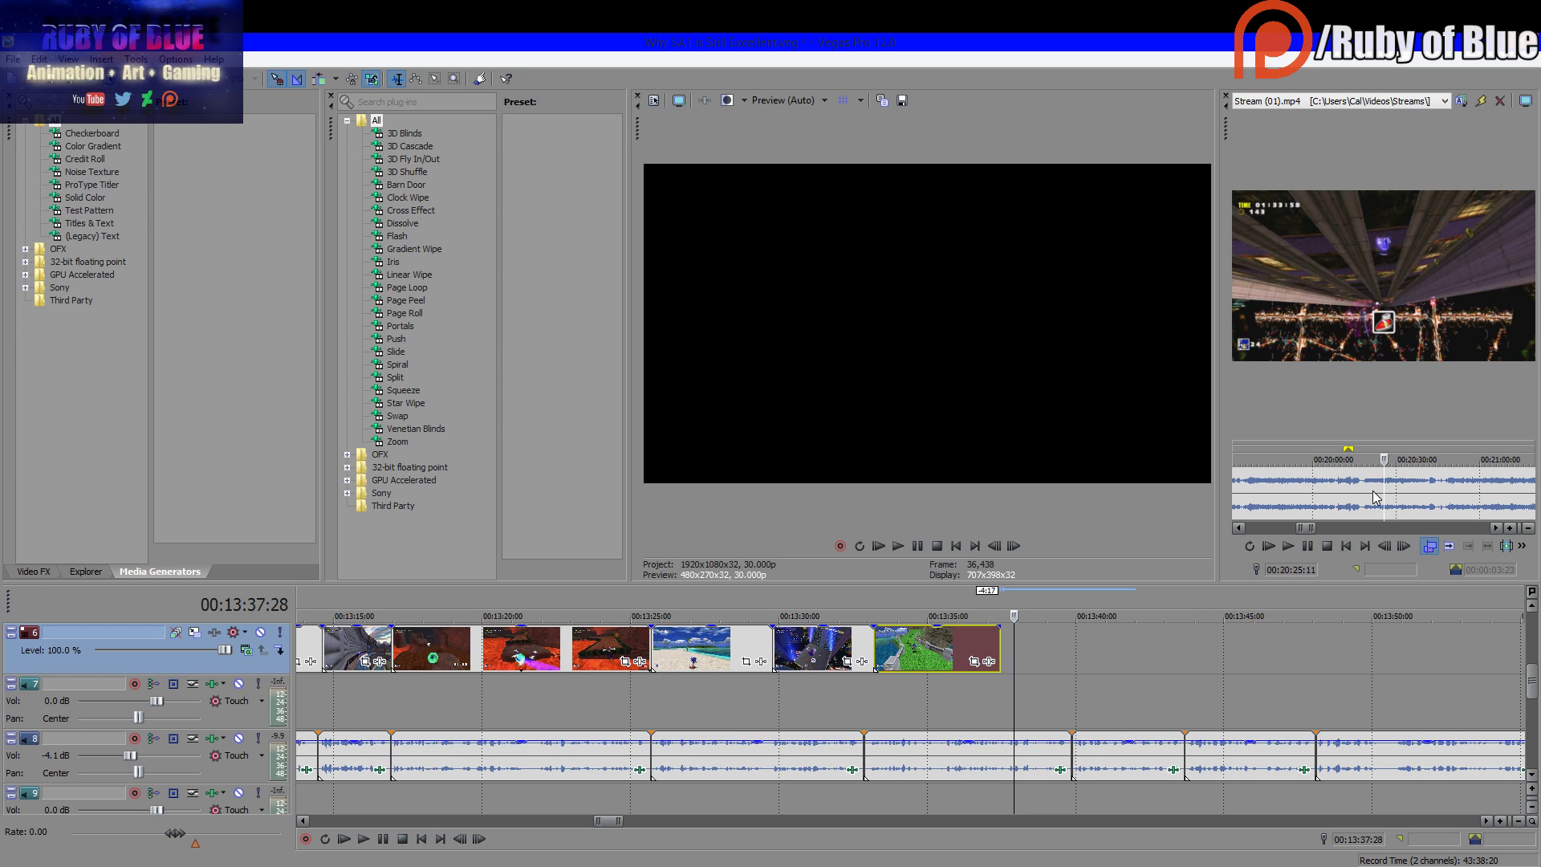
pyautogui.click(1424, 488)
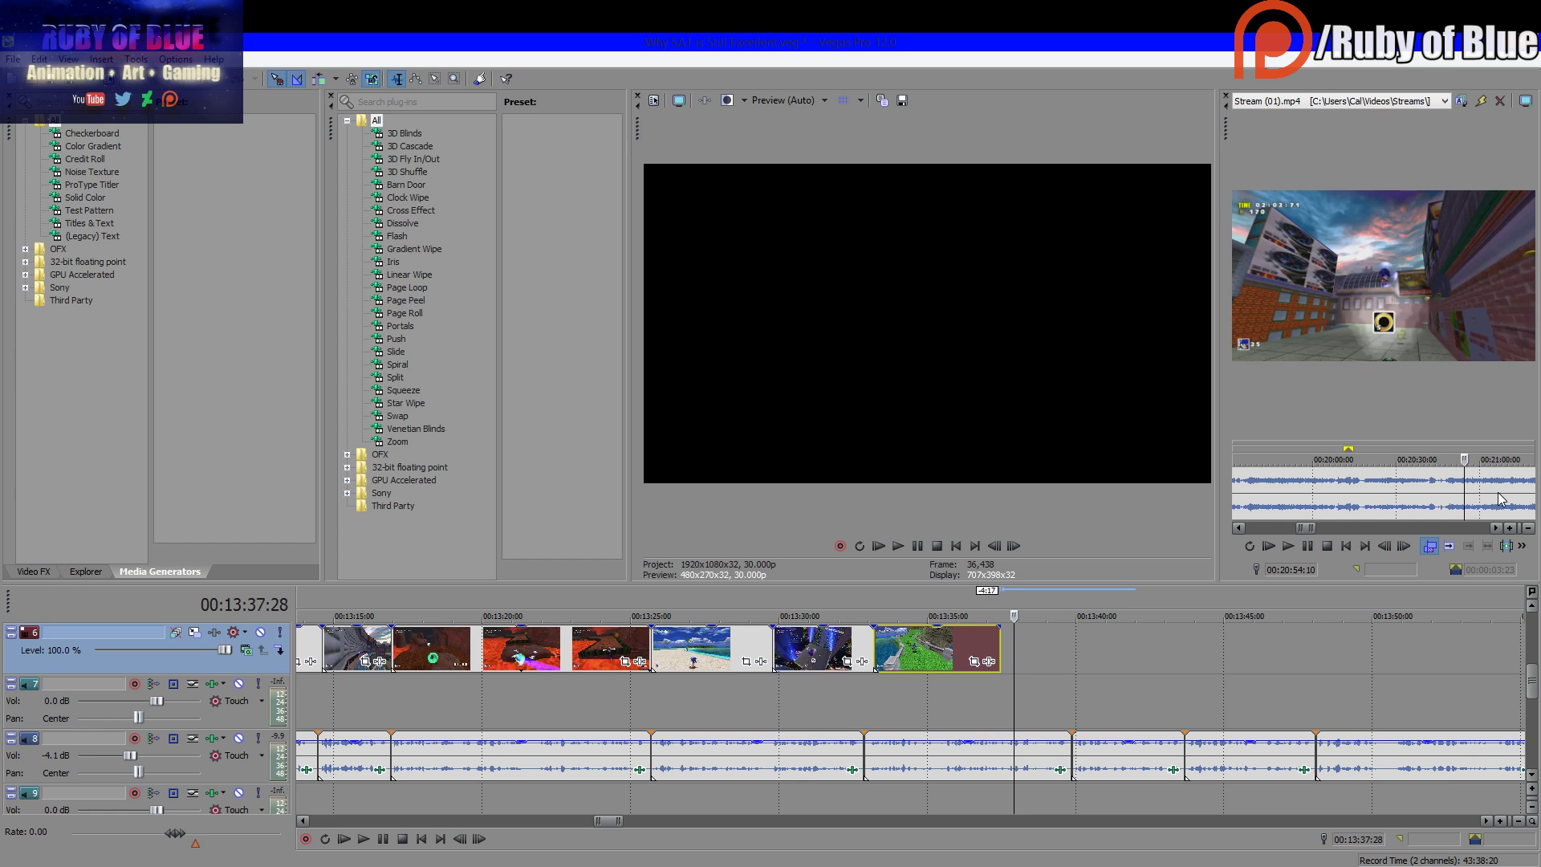
pyautogui.click(1498, 492)
pyautogui.click(1504, 487)
pyautogui.scroll(-2, 1504, 483)
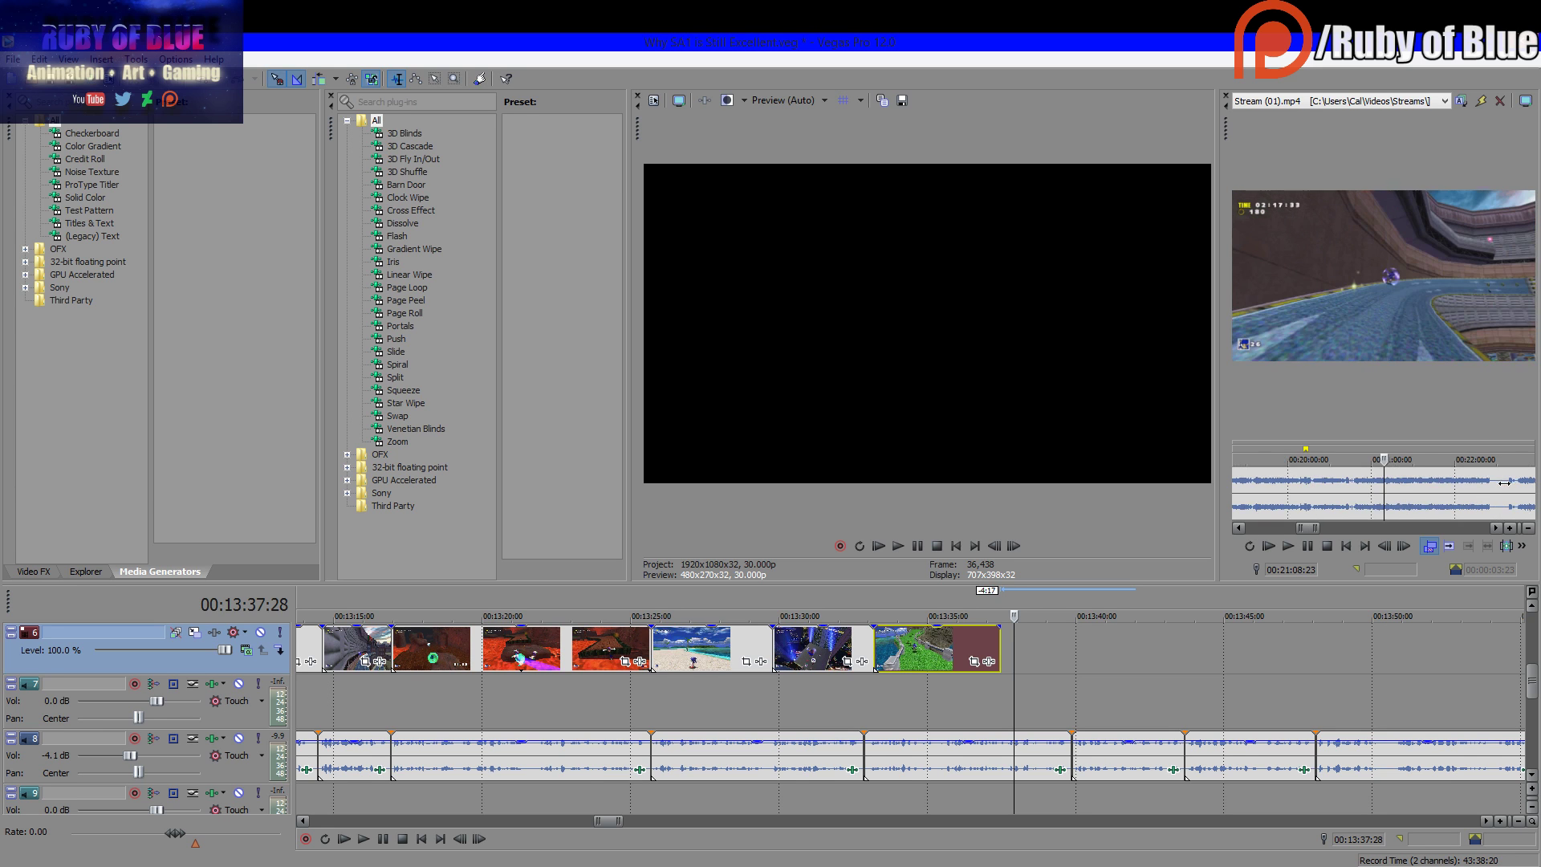
pyautogui.click(1411, 483)
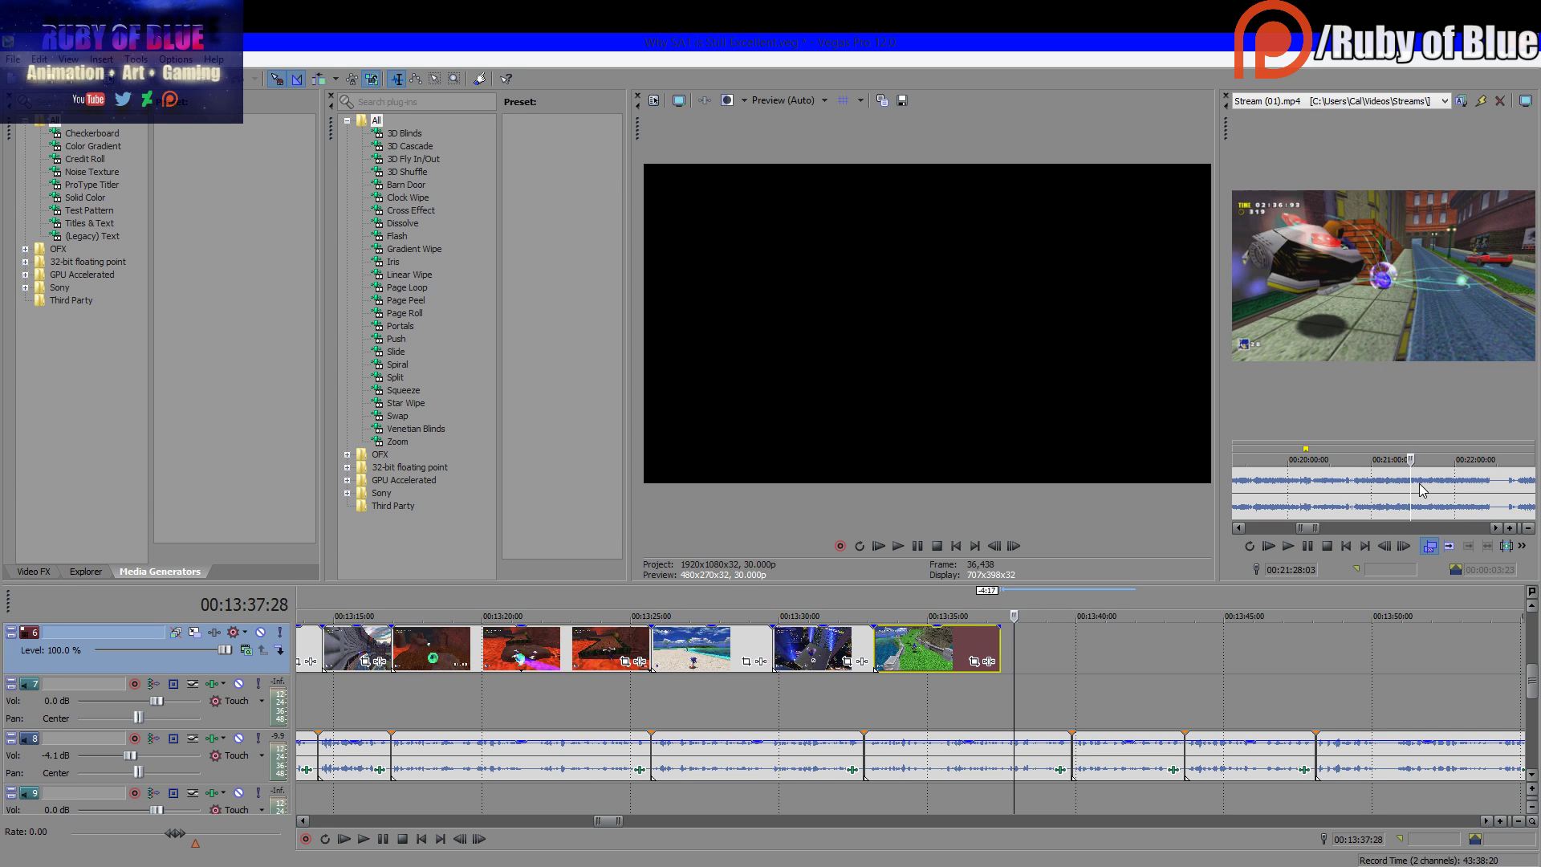
pyautogui.click(1352, 479)
pyautogui.scroll(-8, 1324, 494)
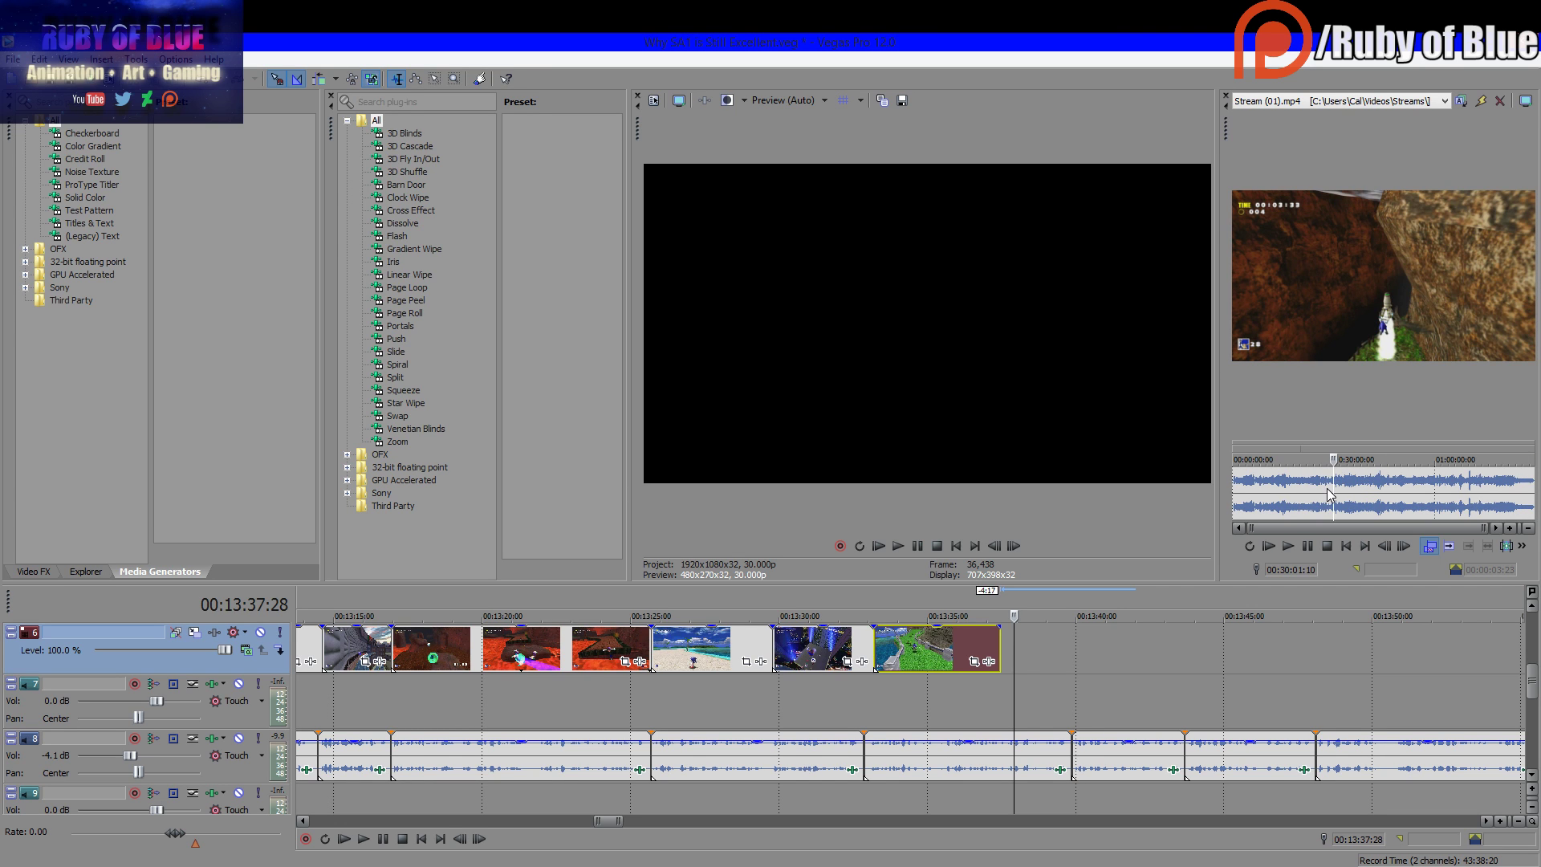
# Play the canyon footage while widening the trimmer and narrowing the media generators and transitions panes
pyautogui.click(1289, 546)
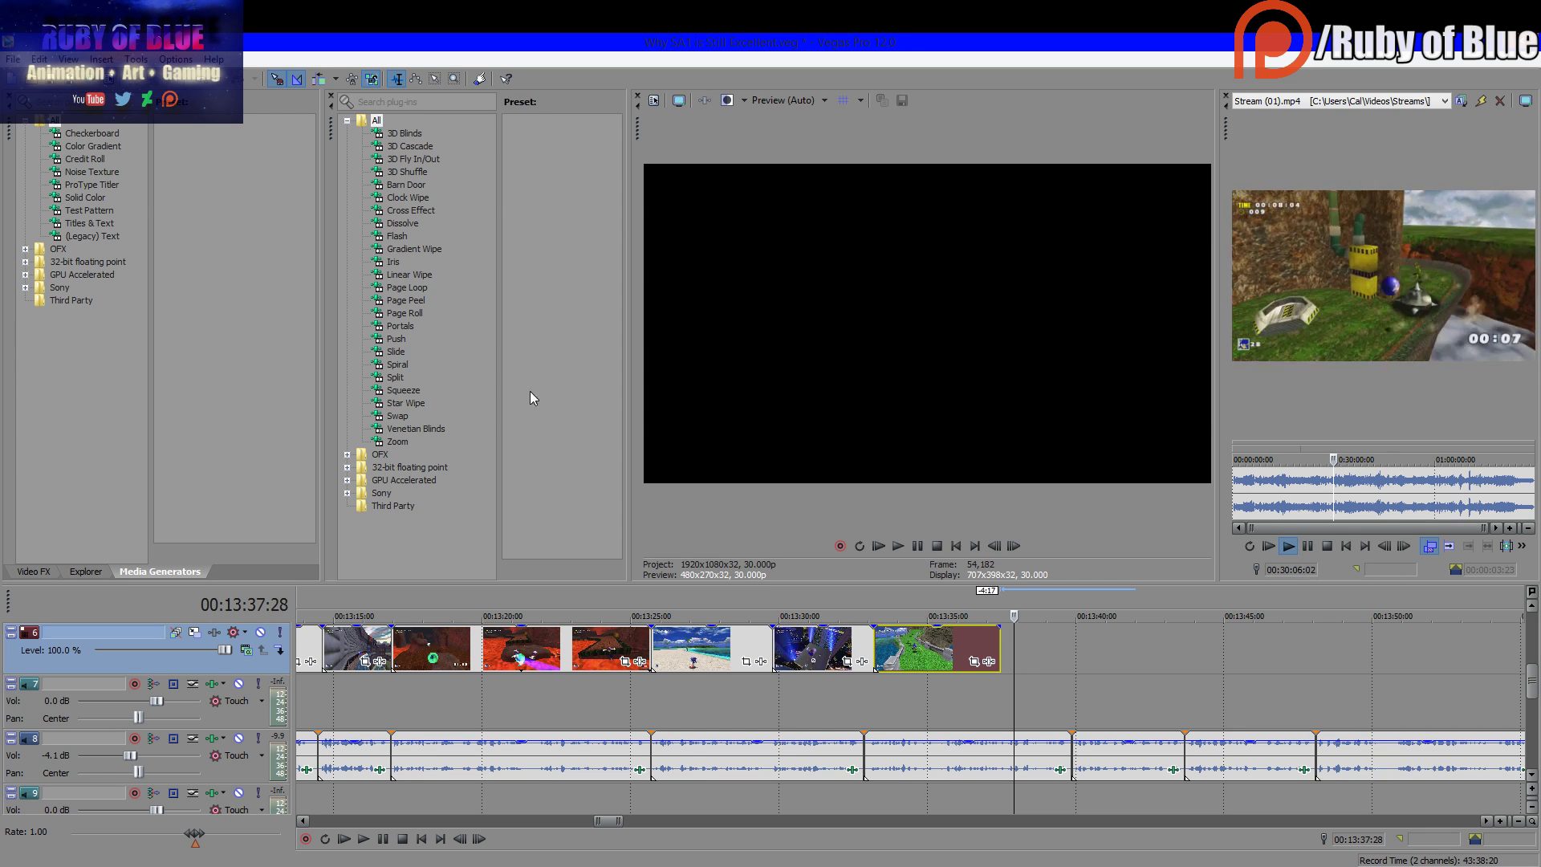
pyautogui.moveTo(1218, 378); pyautogui.dragTo(1075, 377)
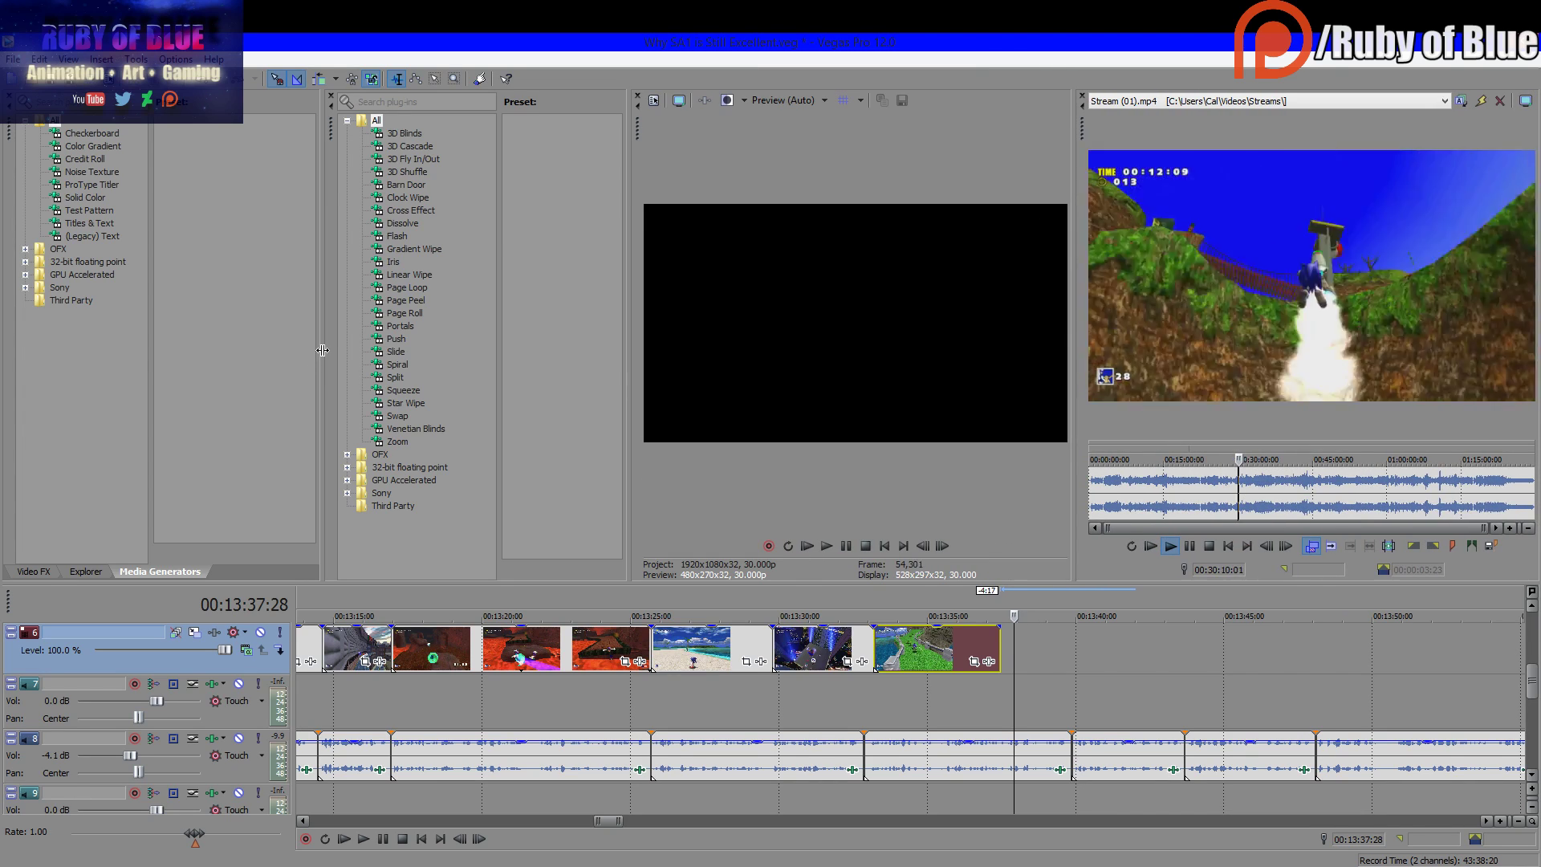
pyautogui.moveTo(324, 345); pyautogui.dragTo(239, 343)
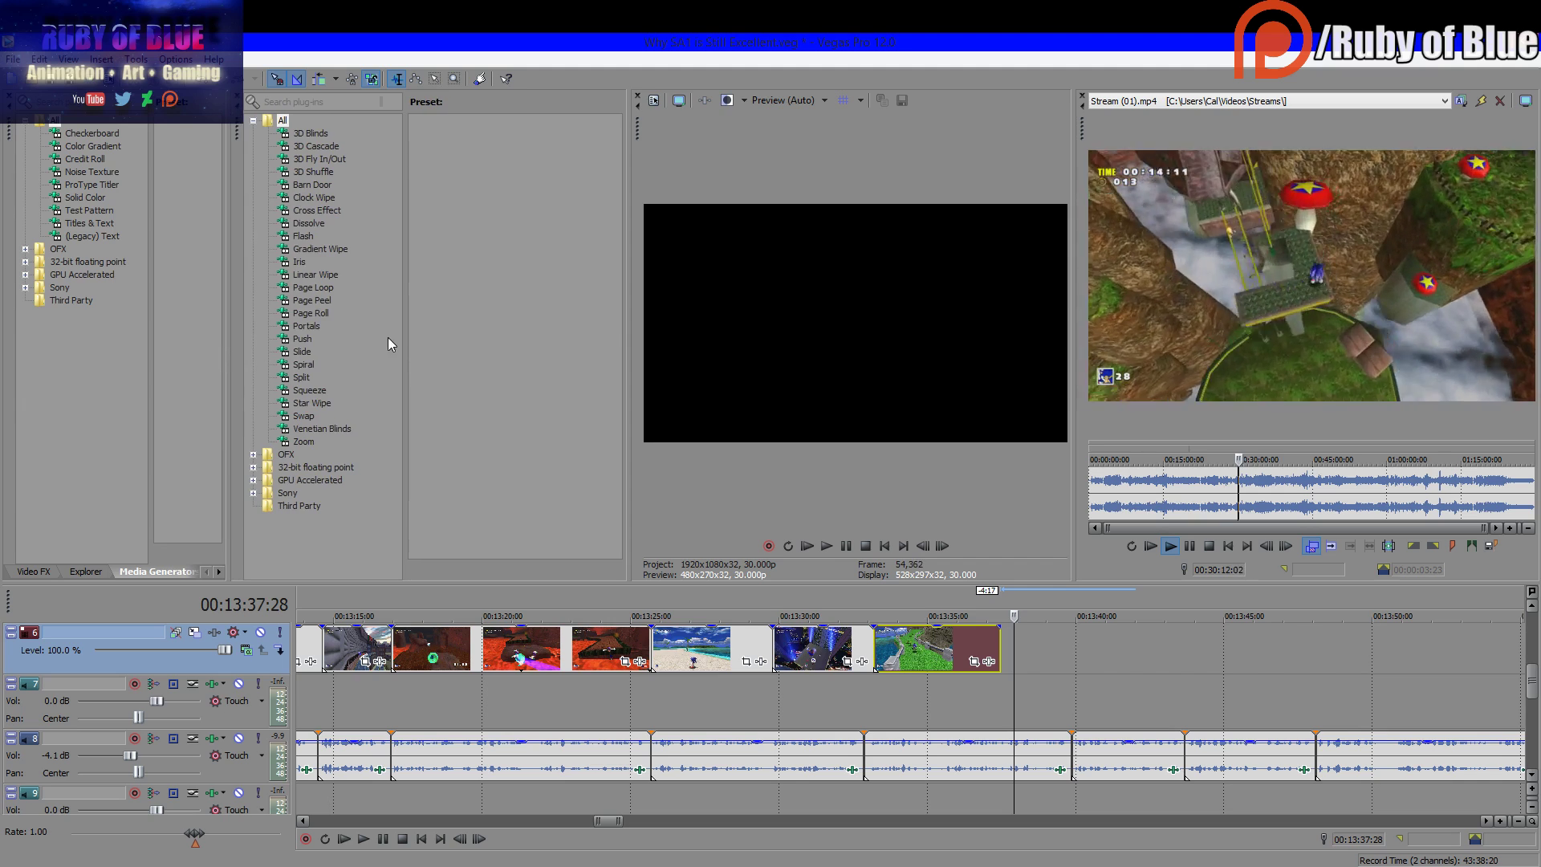
pyautogui.moveTo(405, 340); pyautogui.dragTo(353, 337)
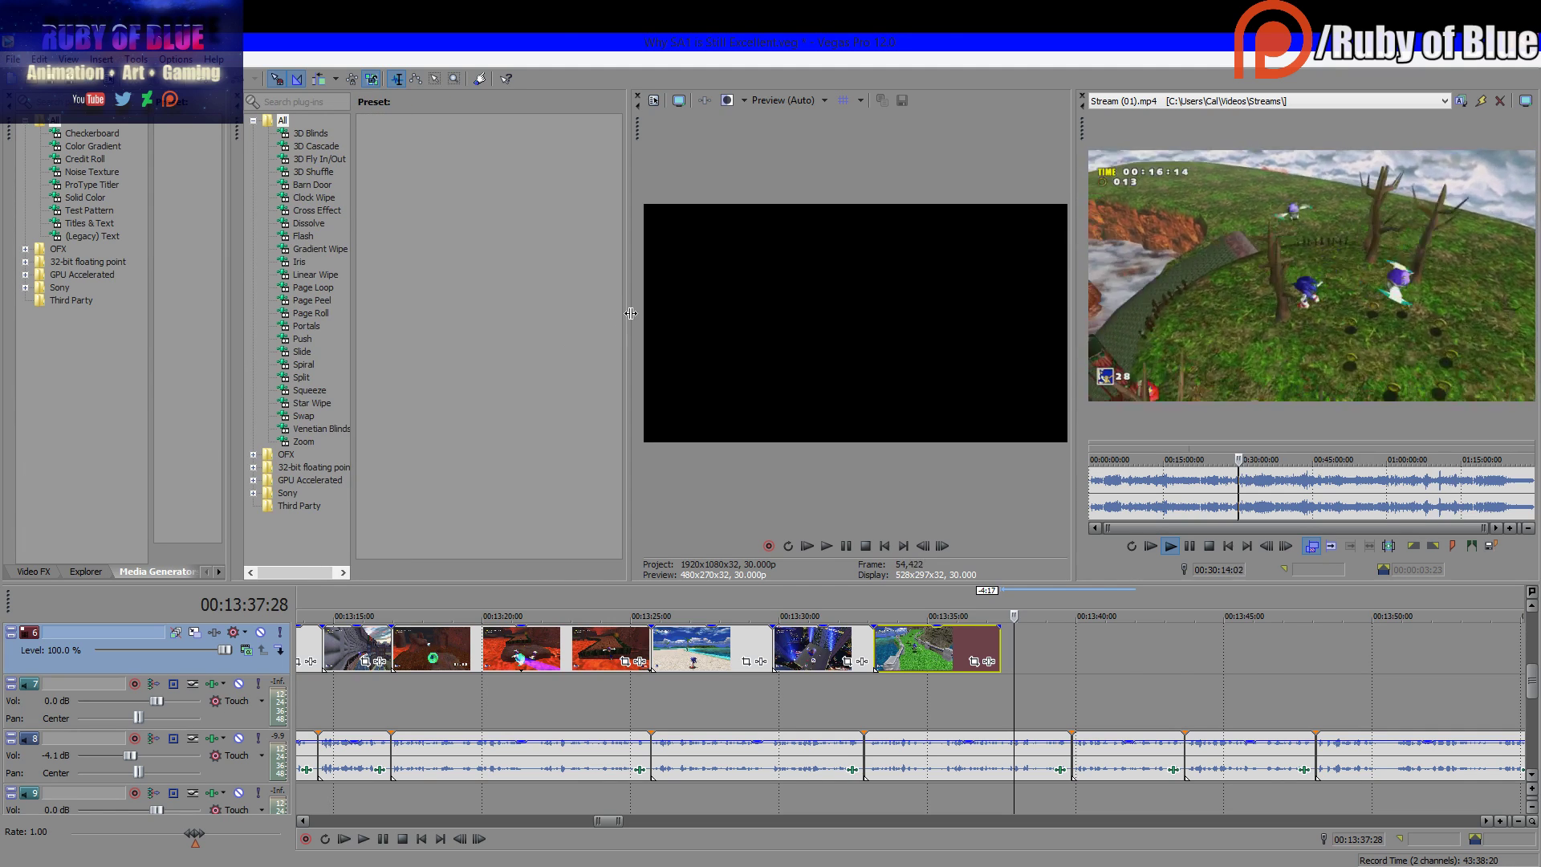
pyautogui.moveTo(630, 321); pyautogui.dragTo(534, 309)
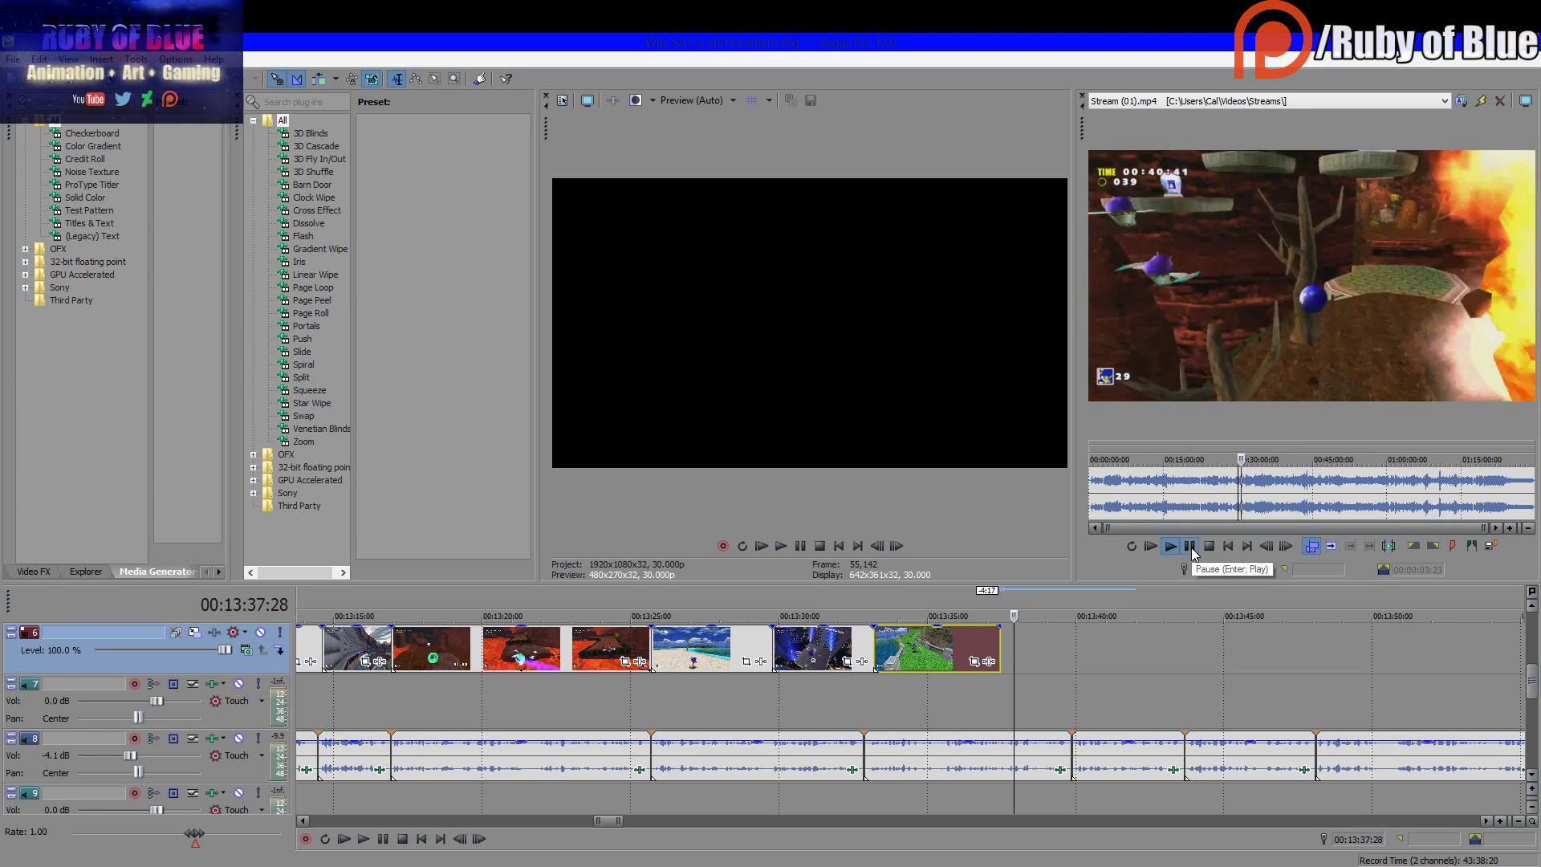
# Select the trimmer range from 00:30:43:08 to 00:30:48:04 and place it on the timeline just after the last clip
pyautogui.scroll(5, 1265, 472)
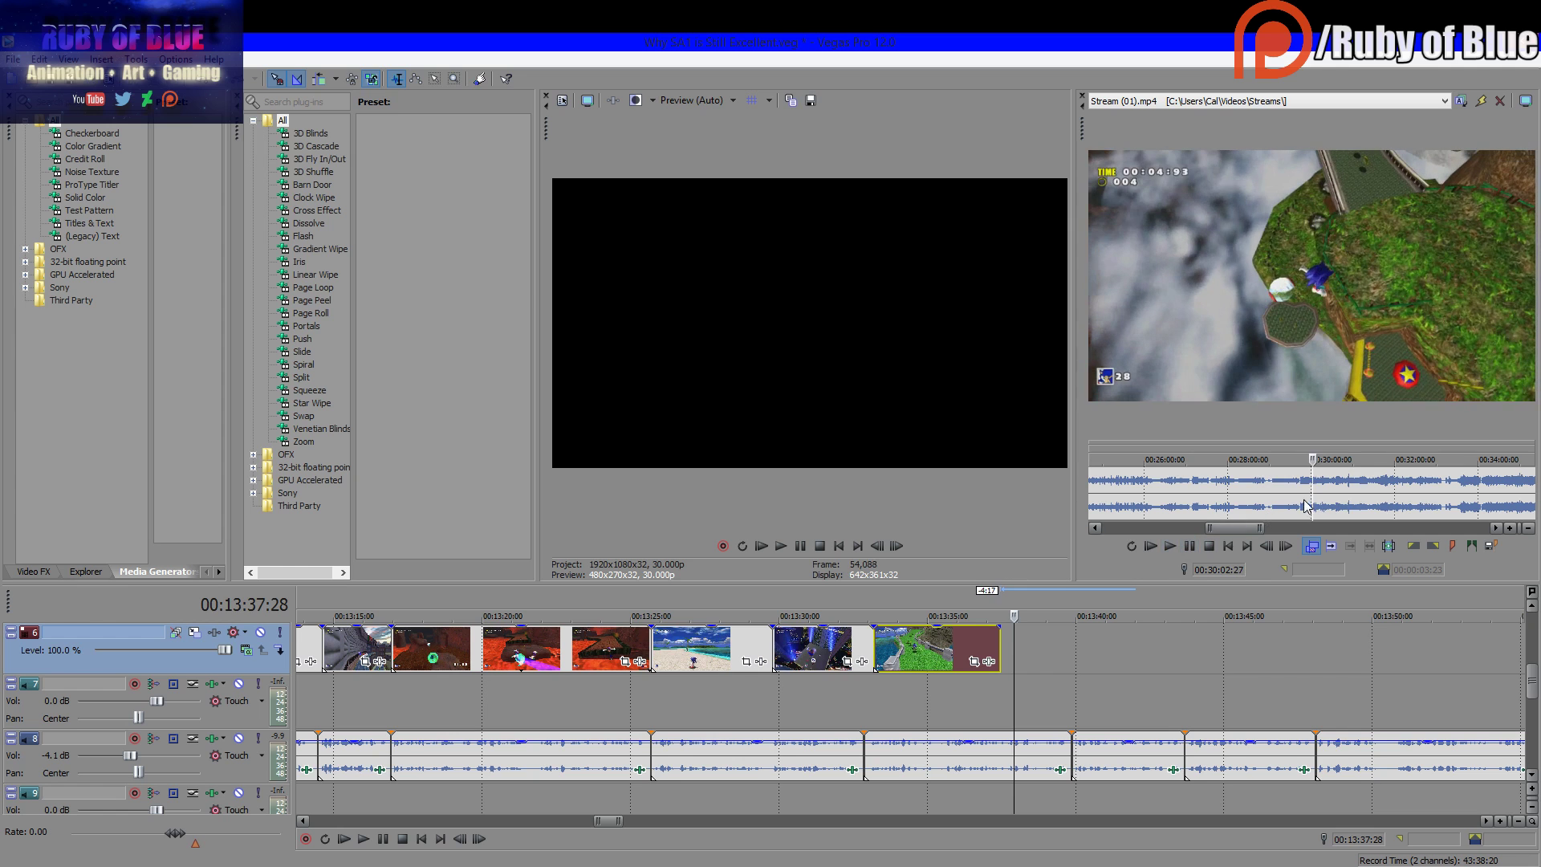
pyautogui.moveTo(1306, 492); pyautogui.dragTo(1342, 491)
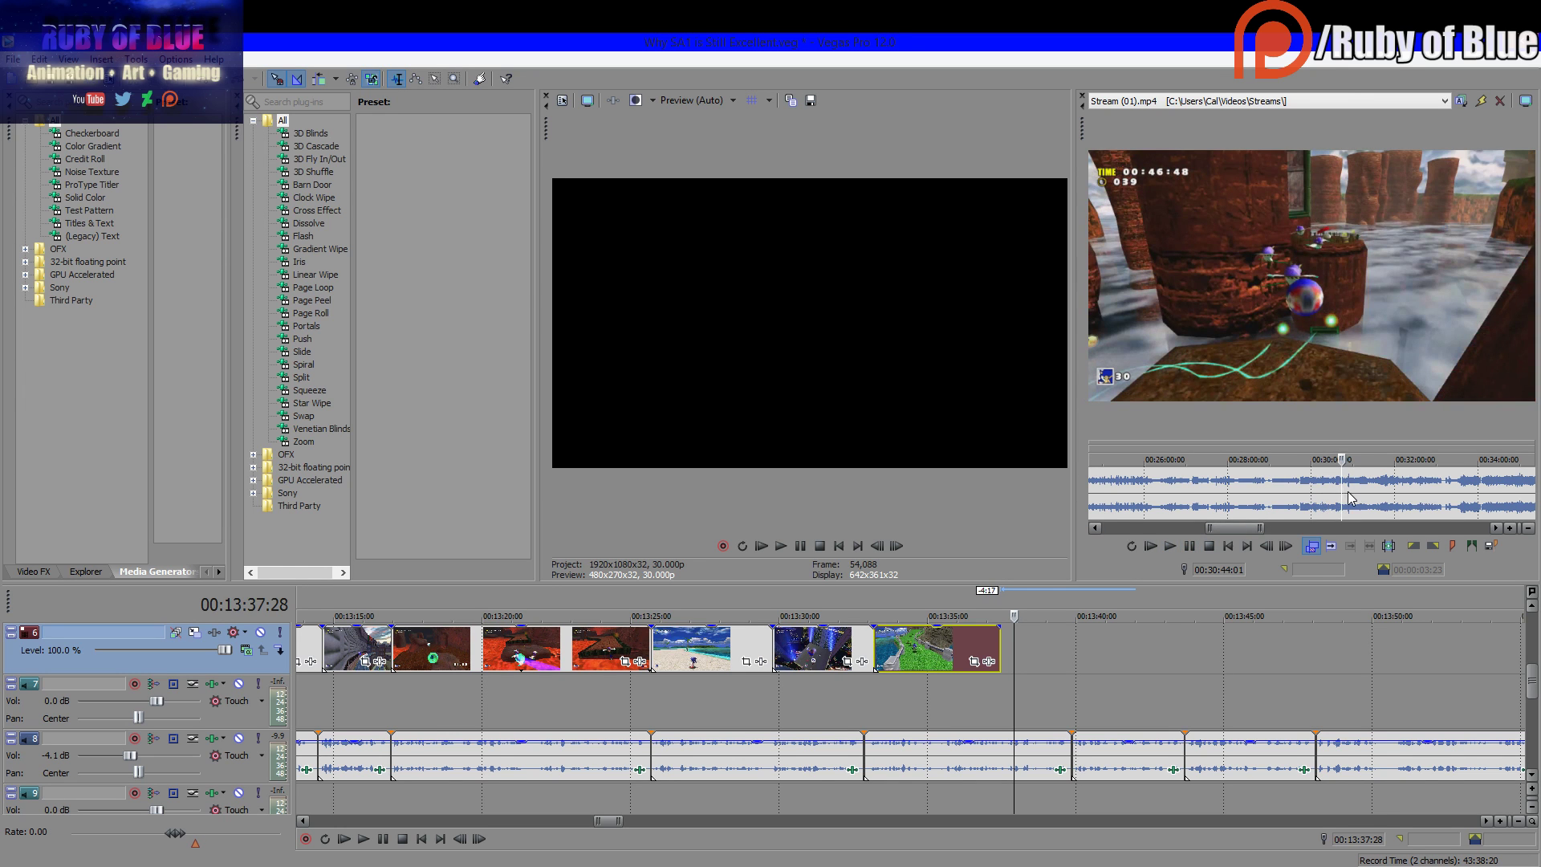
pyautogui.scroll(4, 1289, 505)
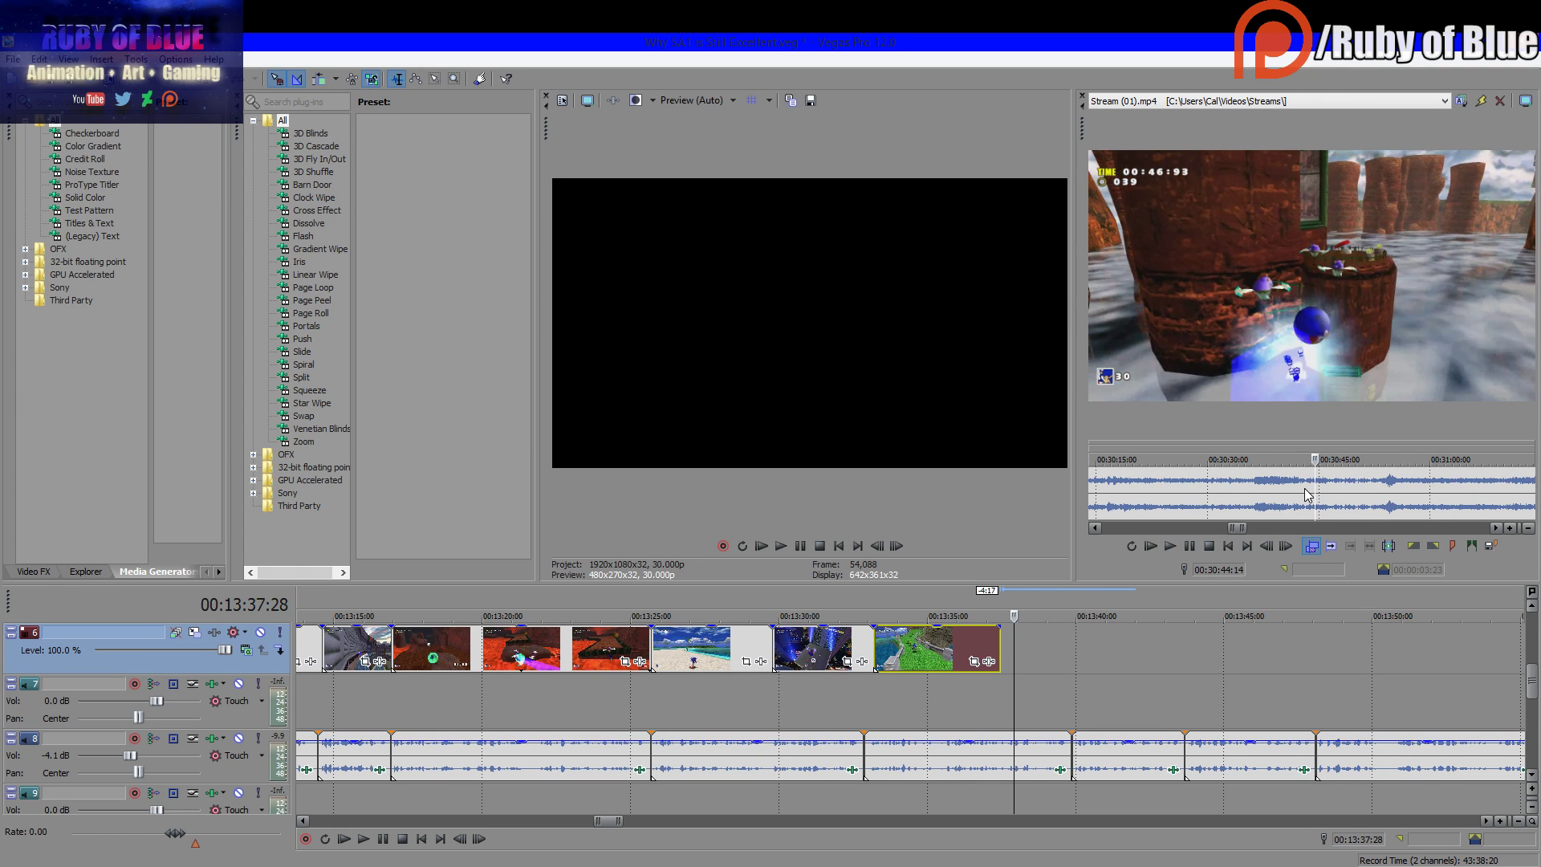
pyautogui.scroll(4, 1317, 498)
pyautogui.moveTo(1324, 493); pyautogui.dragTo(1019, 714)
pyautogui.moveTo(1015, 713); pyautogui.dragTo(1016, 713)
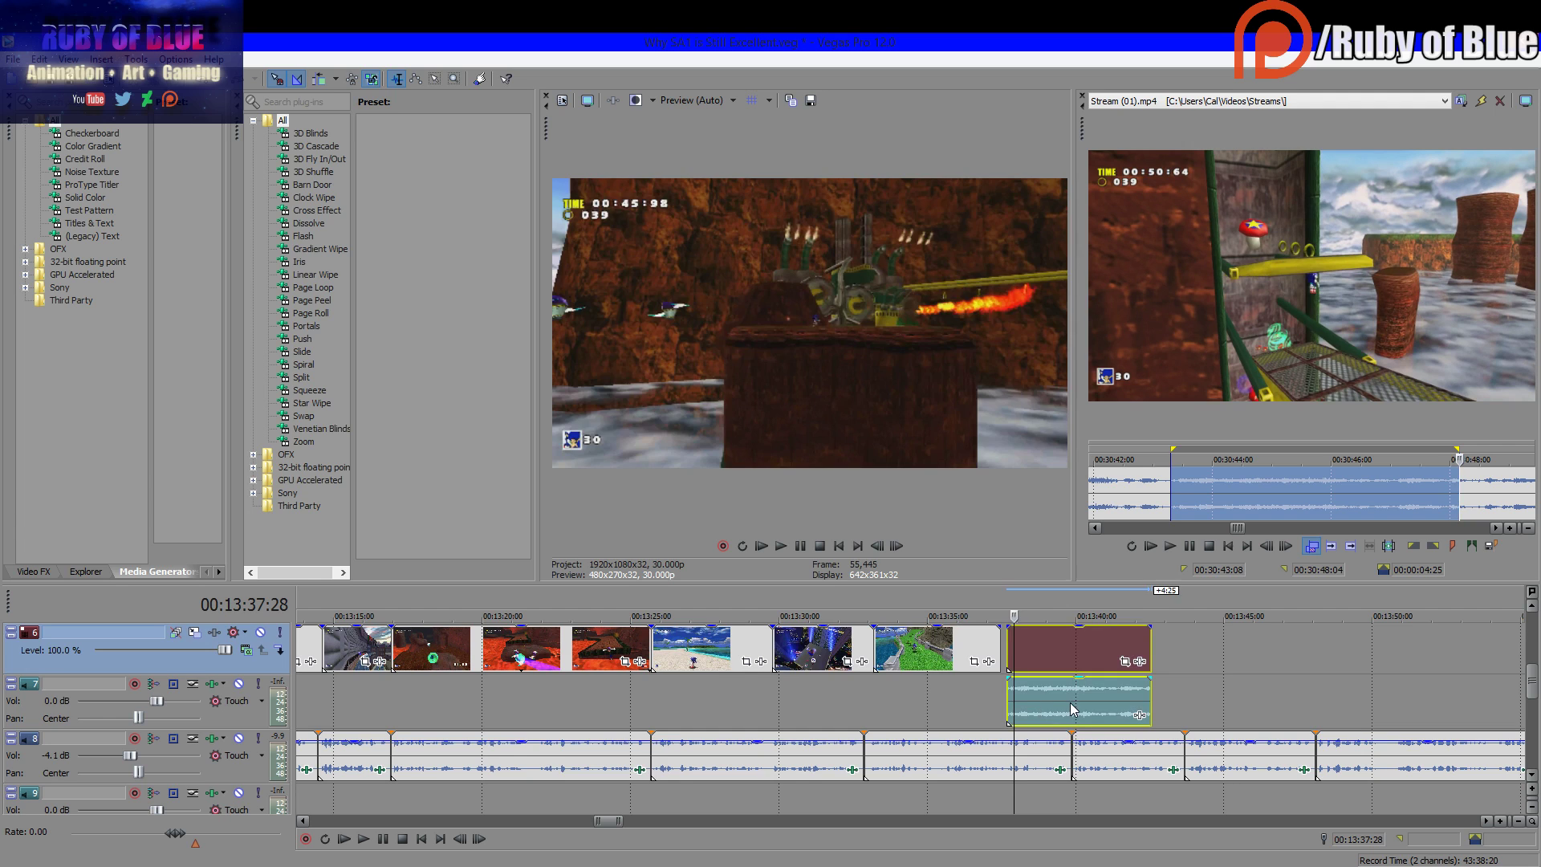
# Delete the new clip's audio and shift its video 0:07 (seconds:frames) earlier to meet the preceding clip
pyautogui.click(1076, 713)
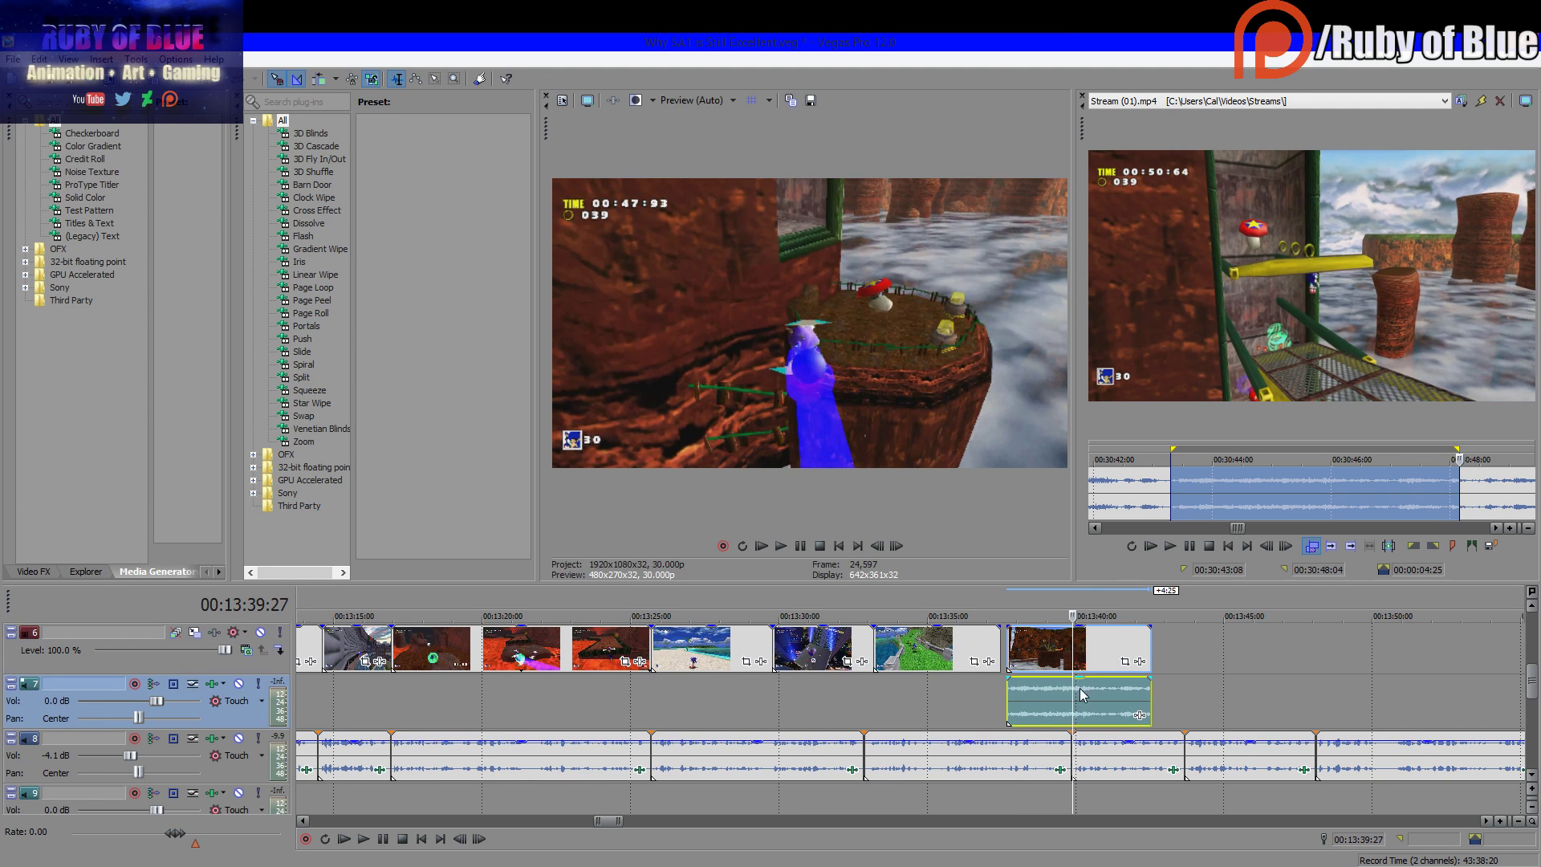
pyautogui.press('Delete')
pyautogui.moveTo(1033, 647); pyautogui.dragTo(1028, 647)
pyautogui.click(1004, 687)
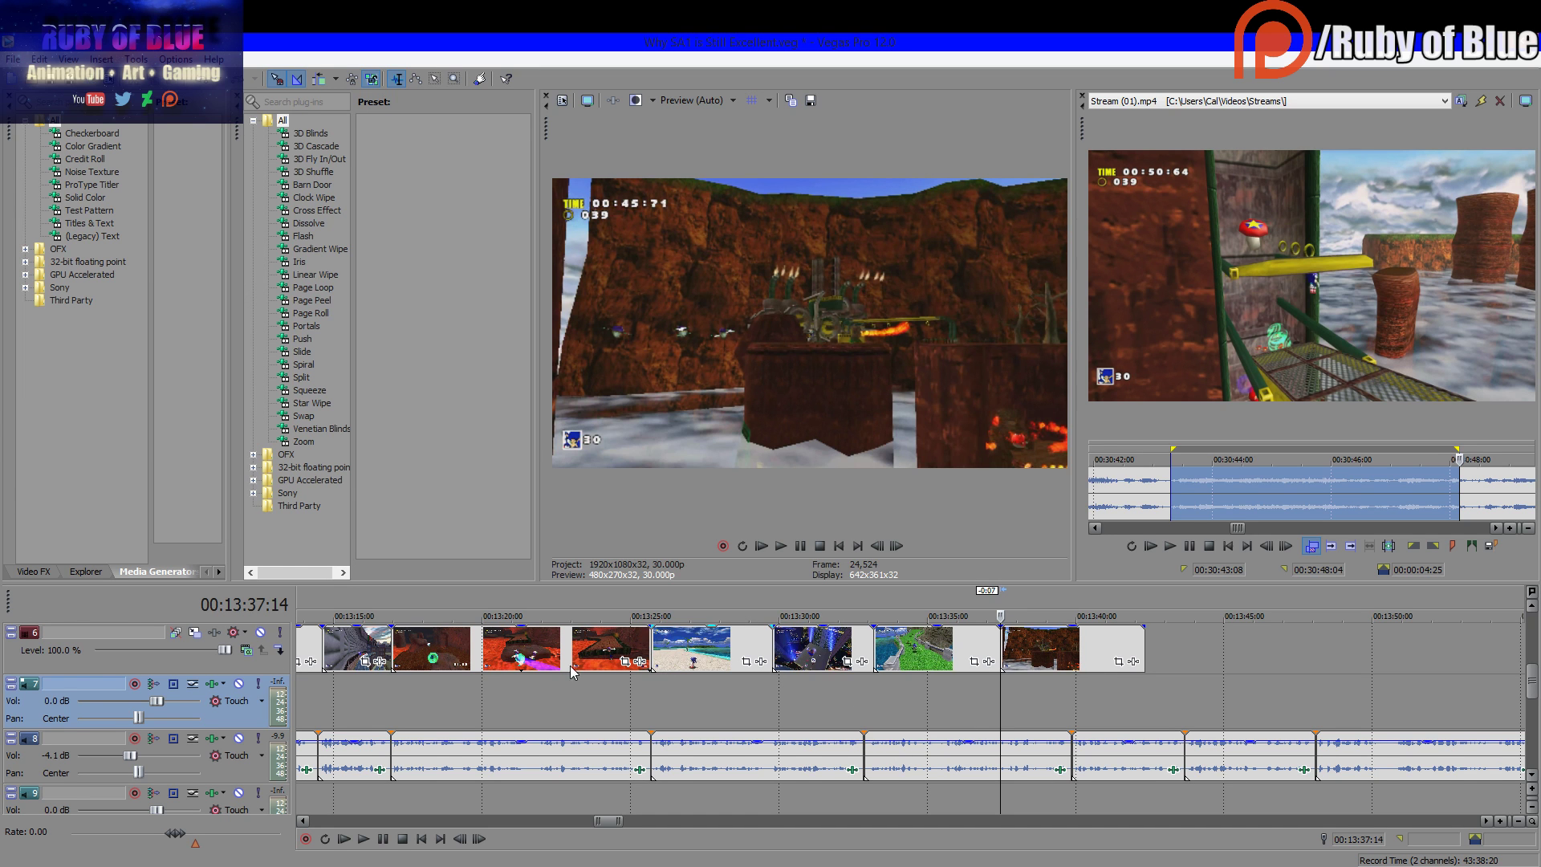
# Play back the new canyon clip from its start and shorten its end by 2:06 (seconds:frames)
pyautogui.press('space')
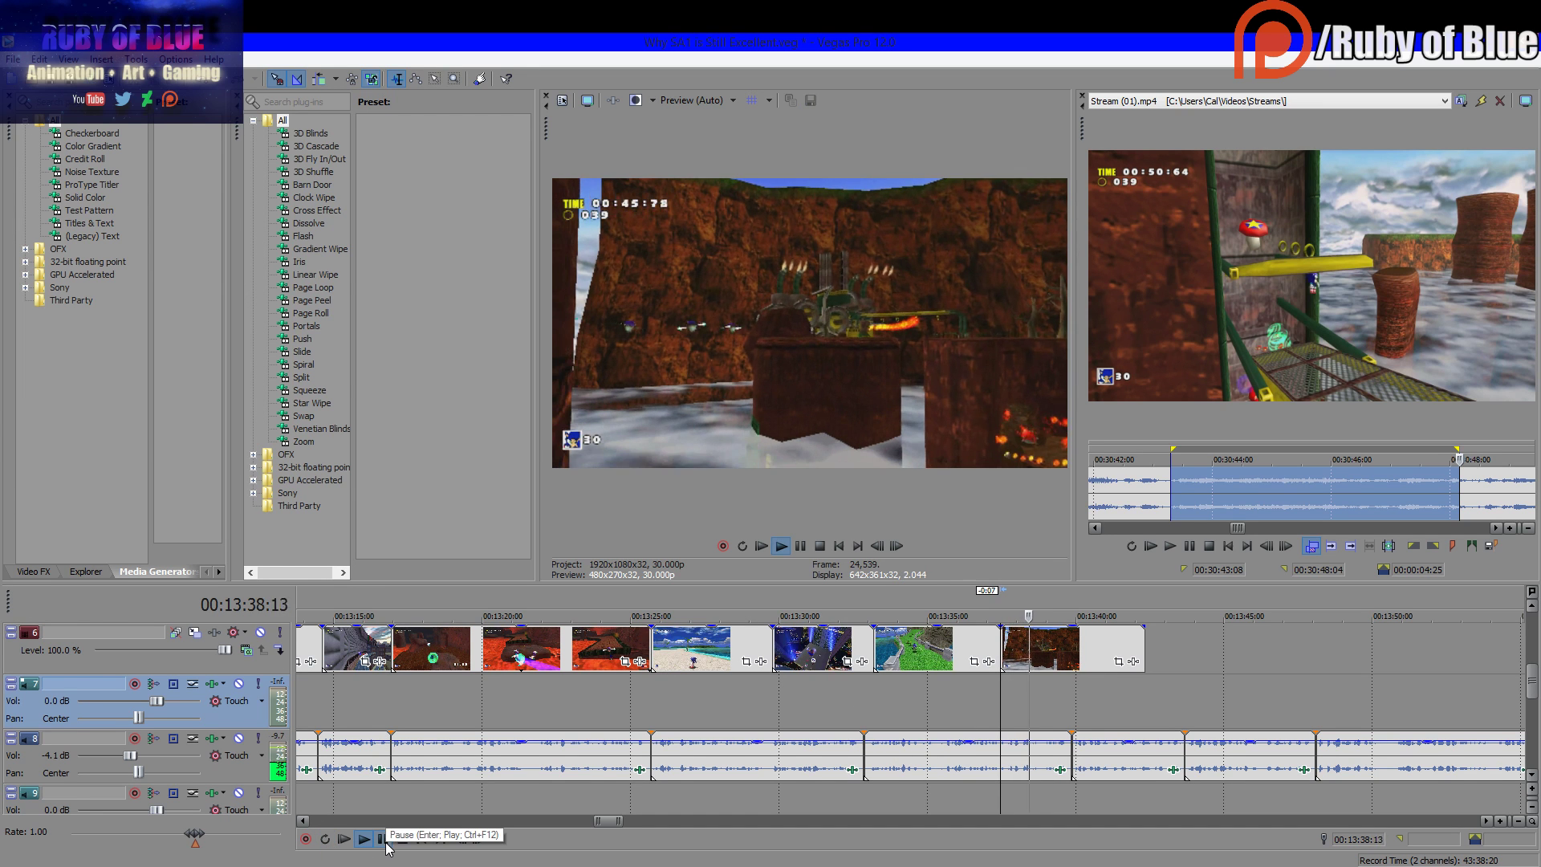
pyautogui.click(384, 839)
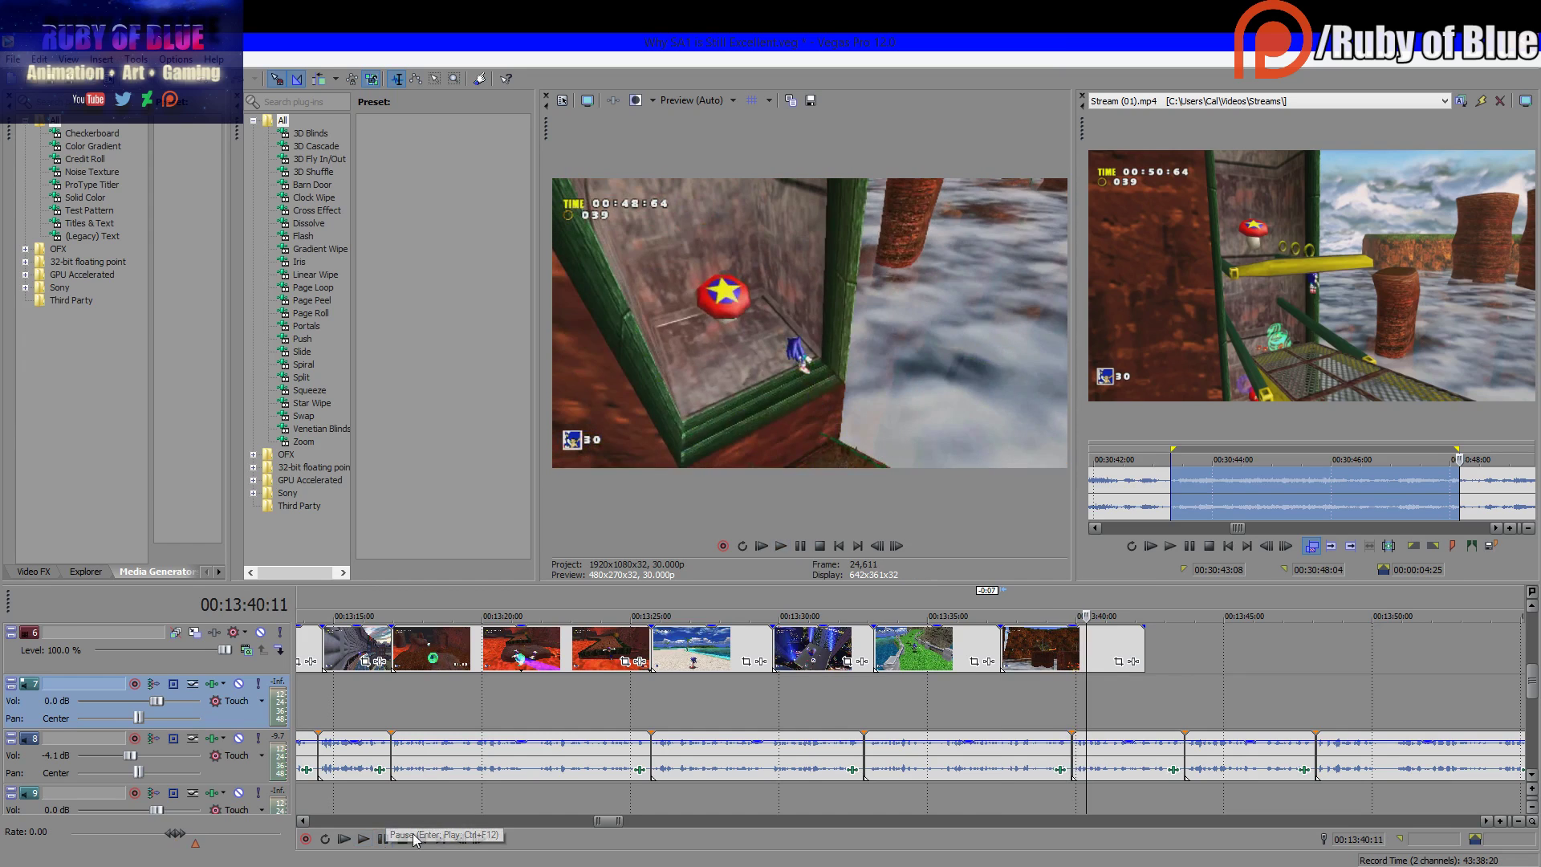
pyautogui.moveTo(1144, 654); pyautogui.dragTo(1078, 649)
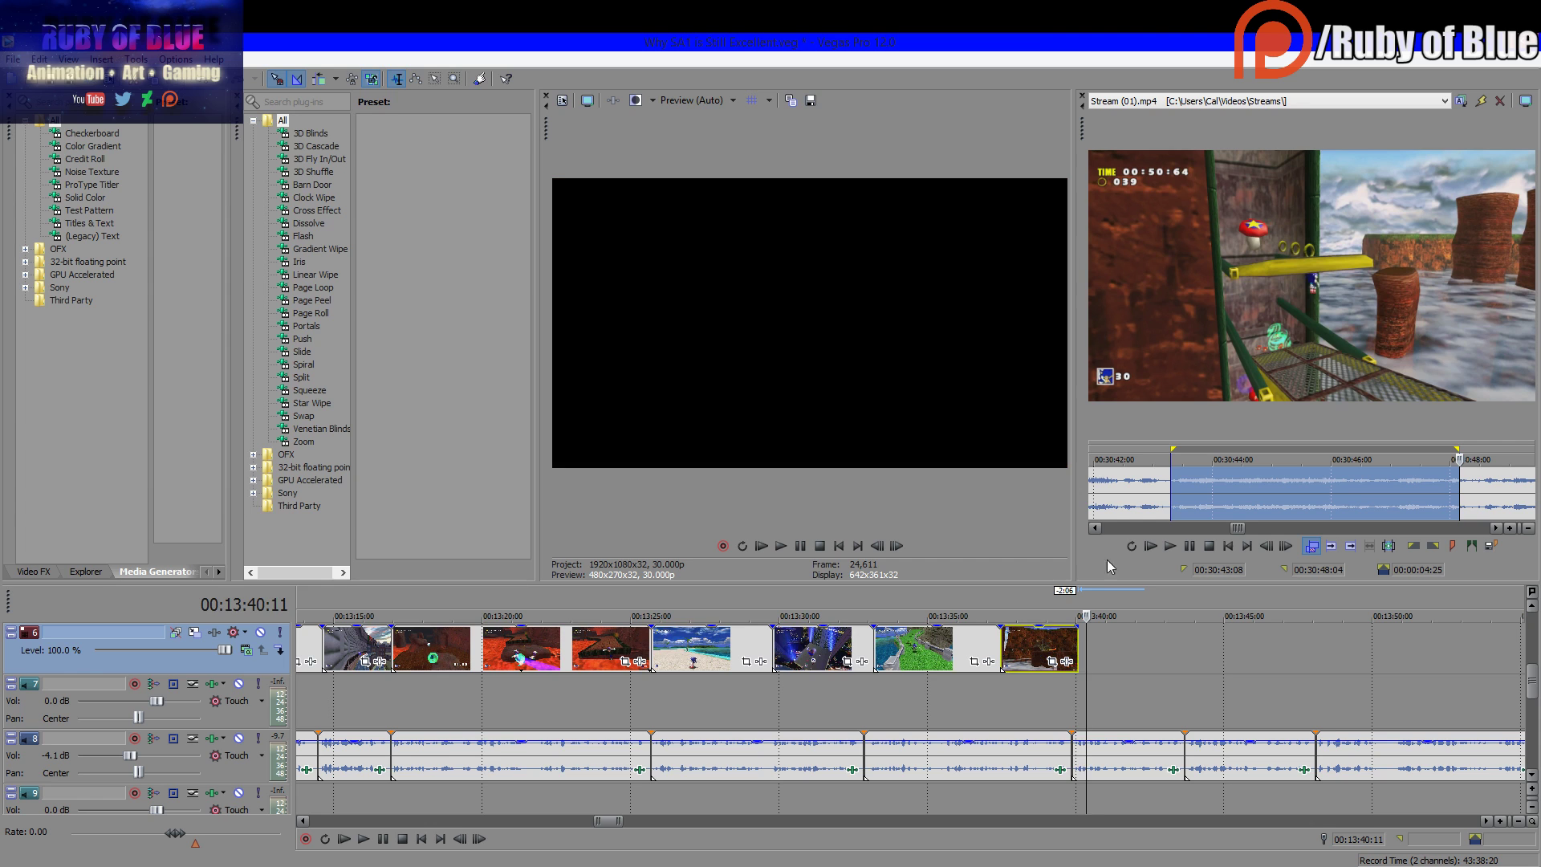
# Load Stream.mp4 back into the trimmer and show its full length
pyautogui.click(1167, 483)
pyautogui.scroll(-3, 1166, 482)
pyautogui.click(1200, 101)
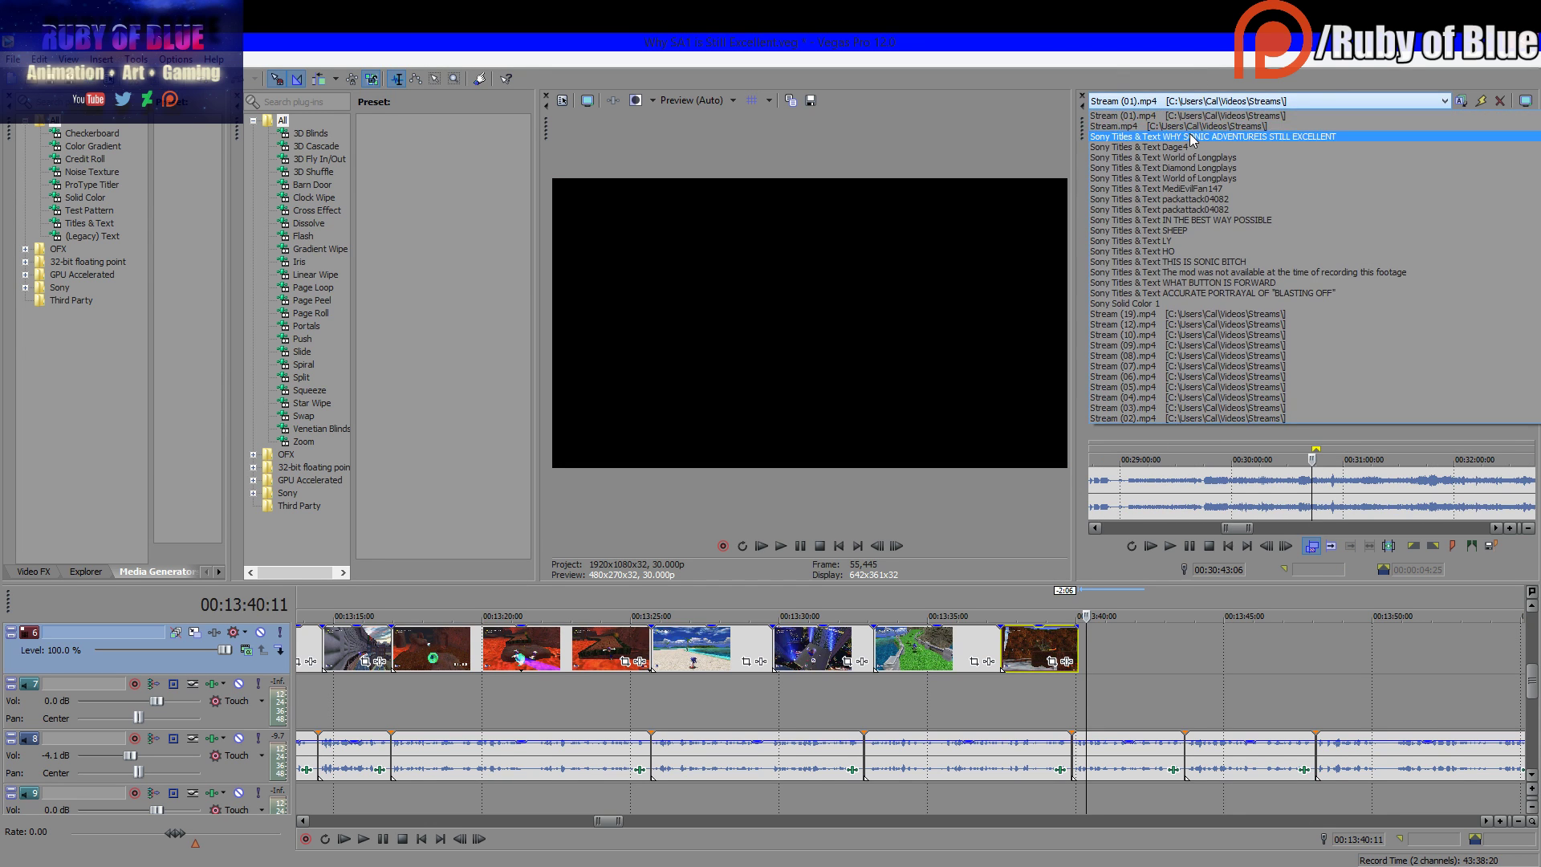
pyautogui.click(1176, 135)
pyautogui.scroll(-5, 1398, 490)
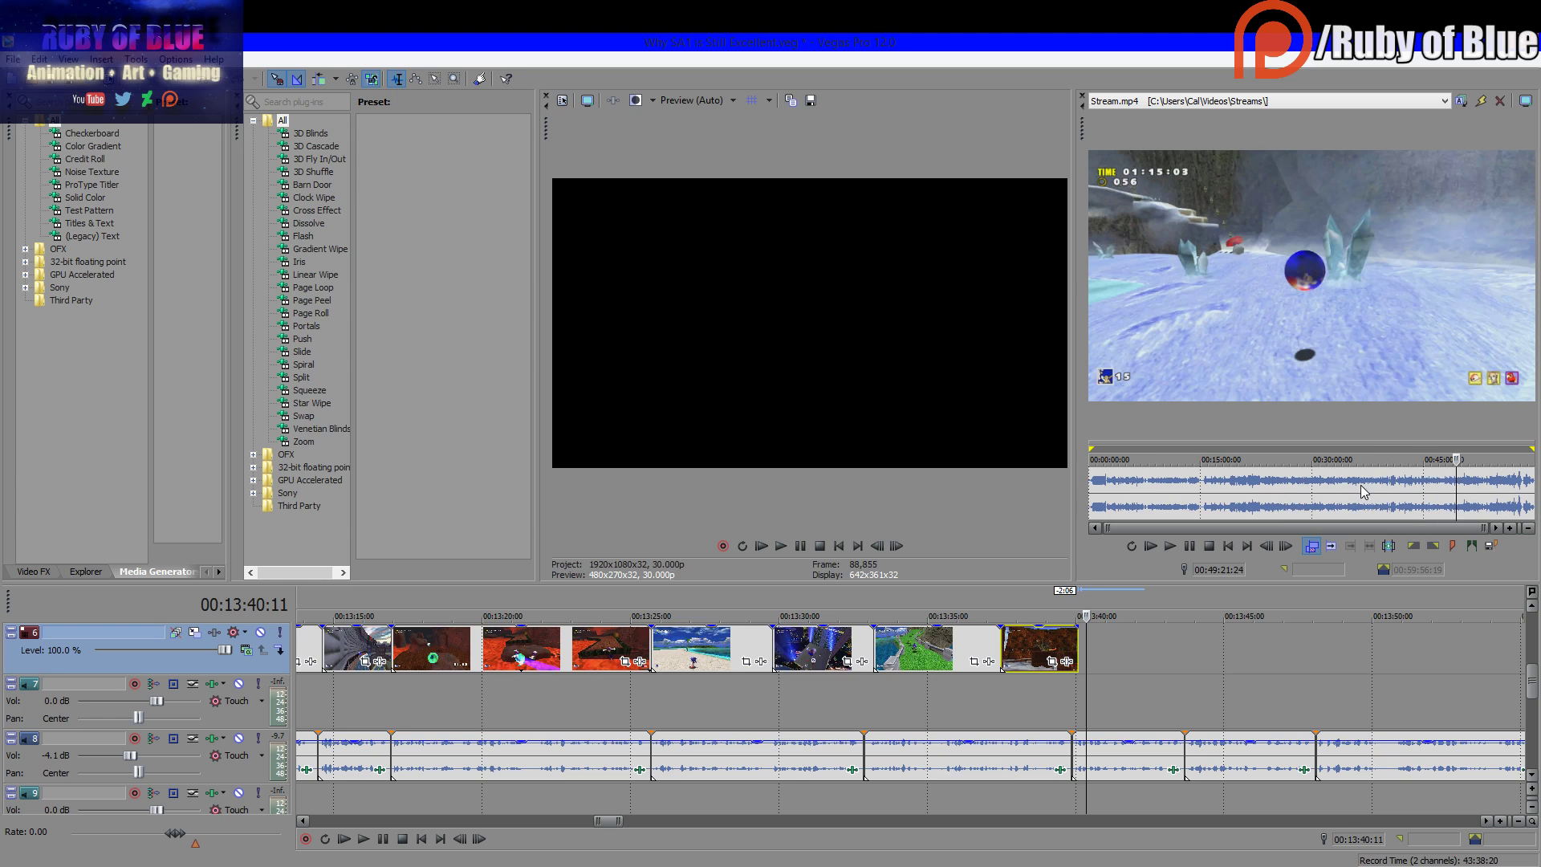
# Search Stream.mp4 in the trimmer between about 25 and 33 minutes for the Light Speed Dash tutorial scene
pyautogui.click(1278, 506)
pyautogui.click(1334, 507)
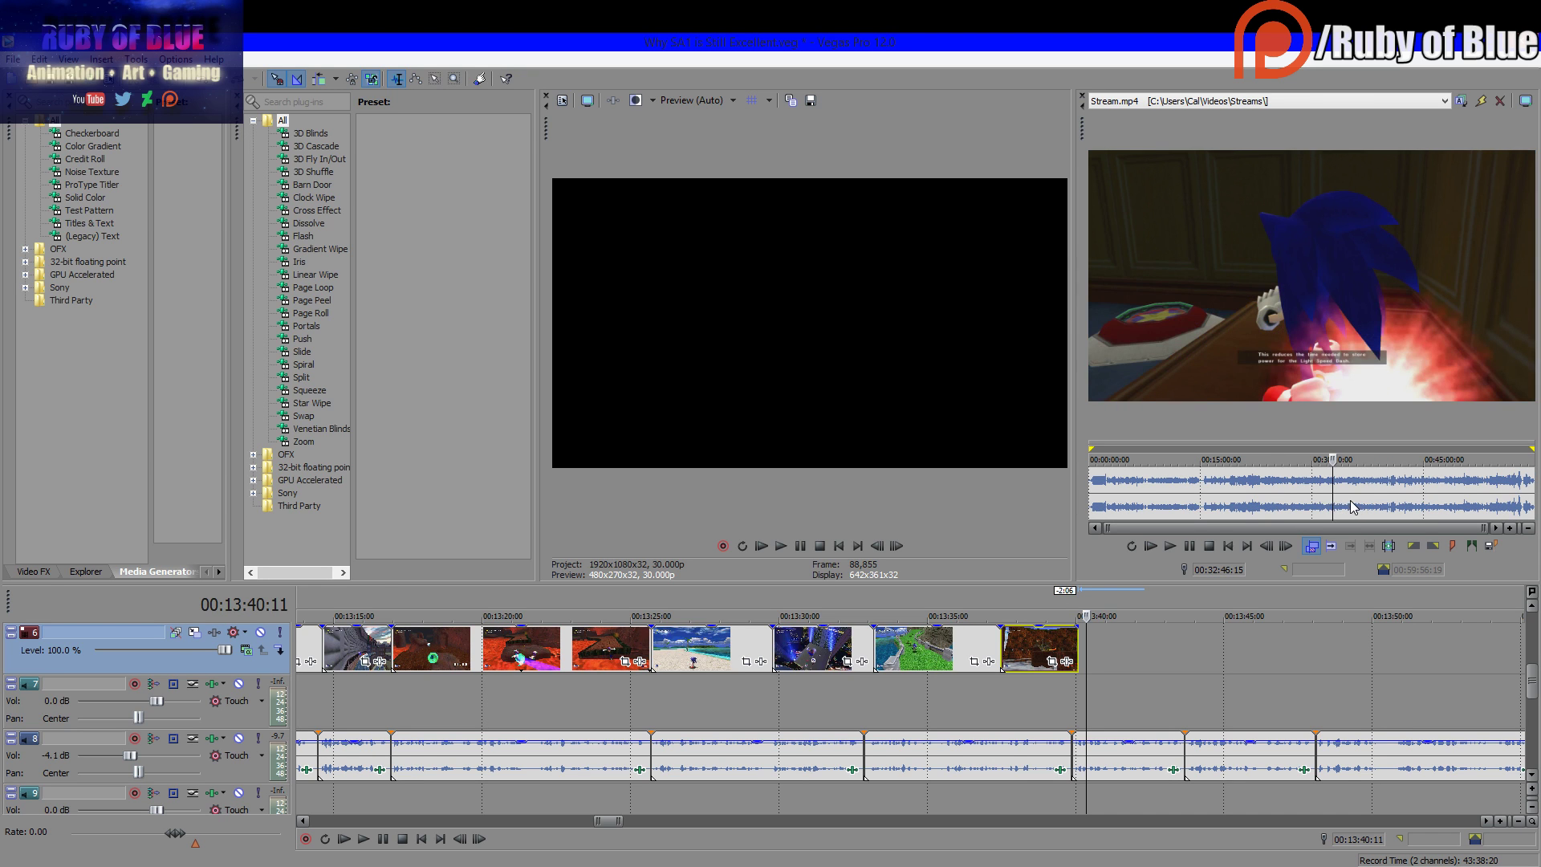
pyautogui.click(1318, 488)
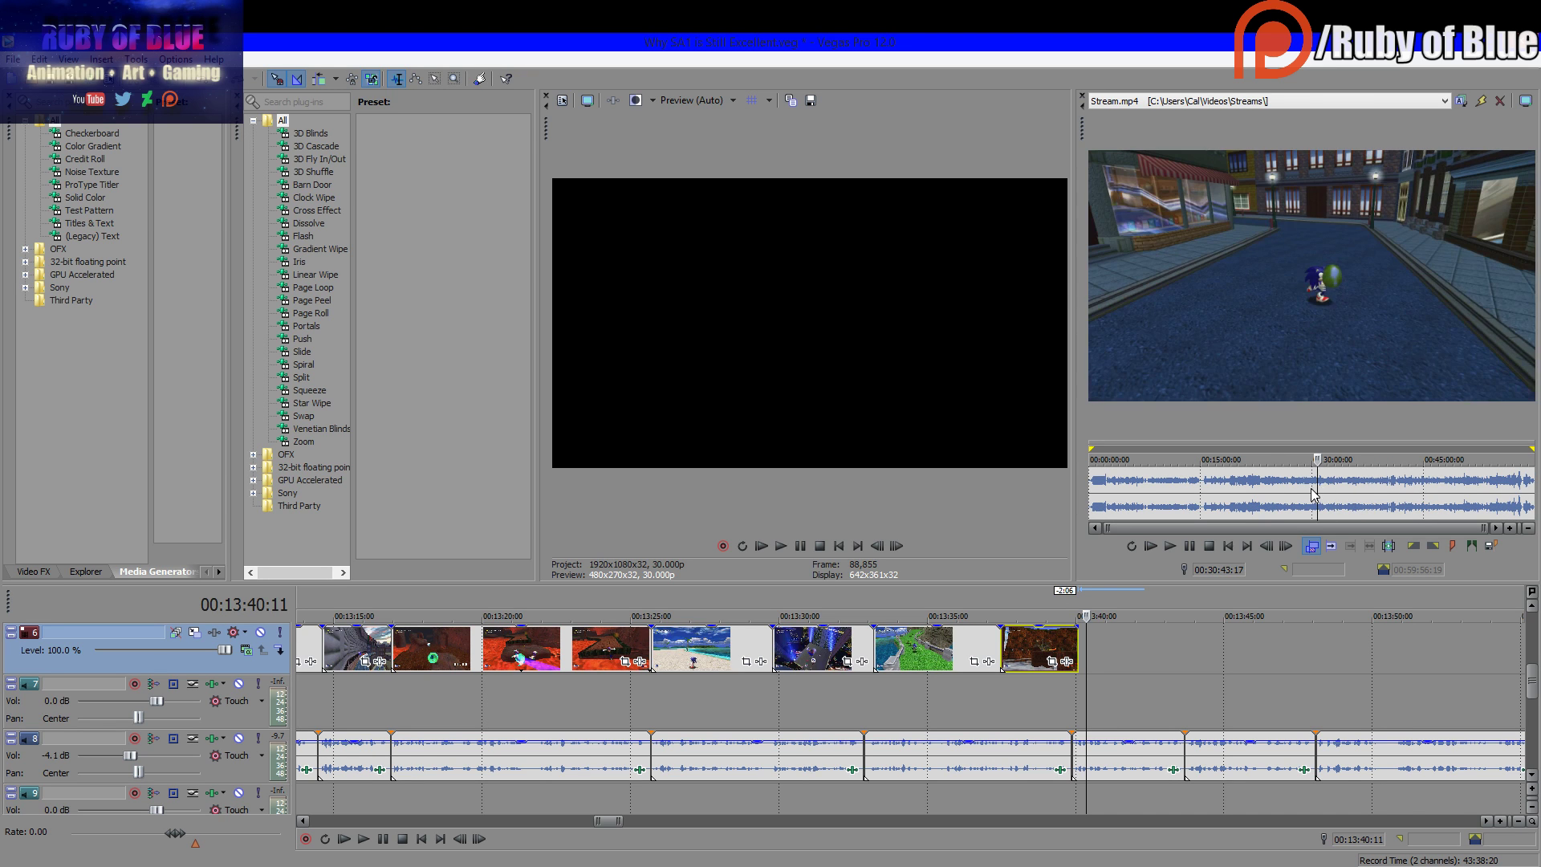
pyautogui.click(1291, 487)
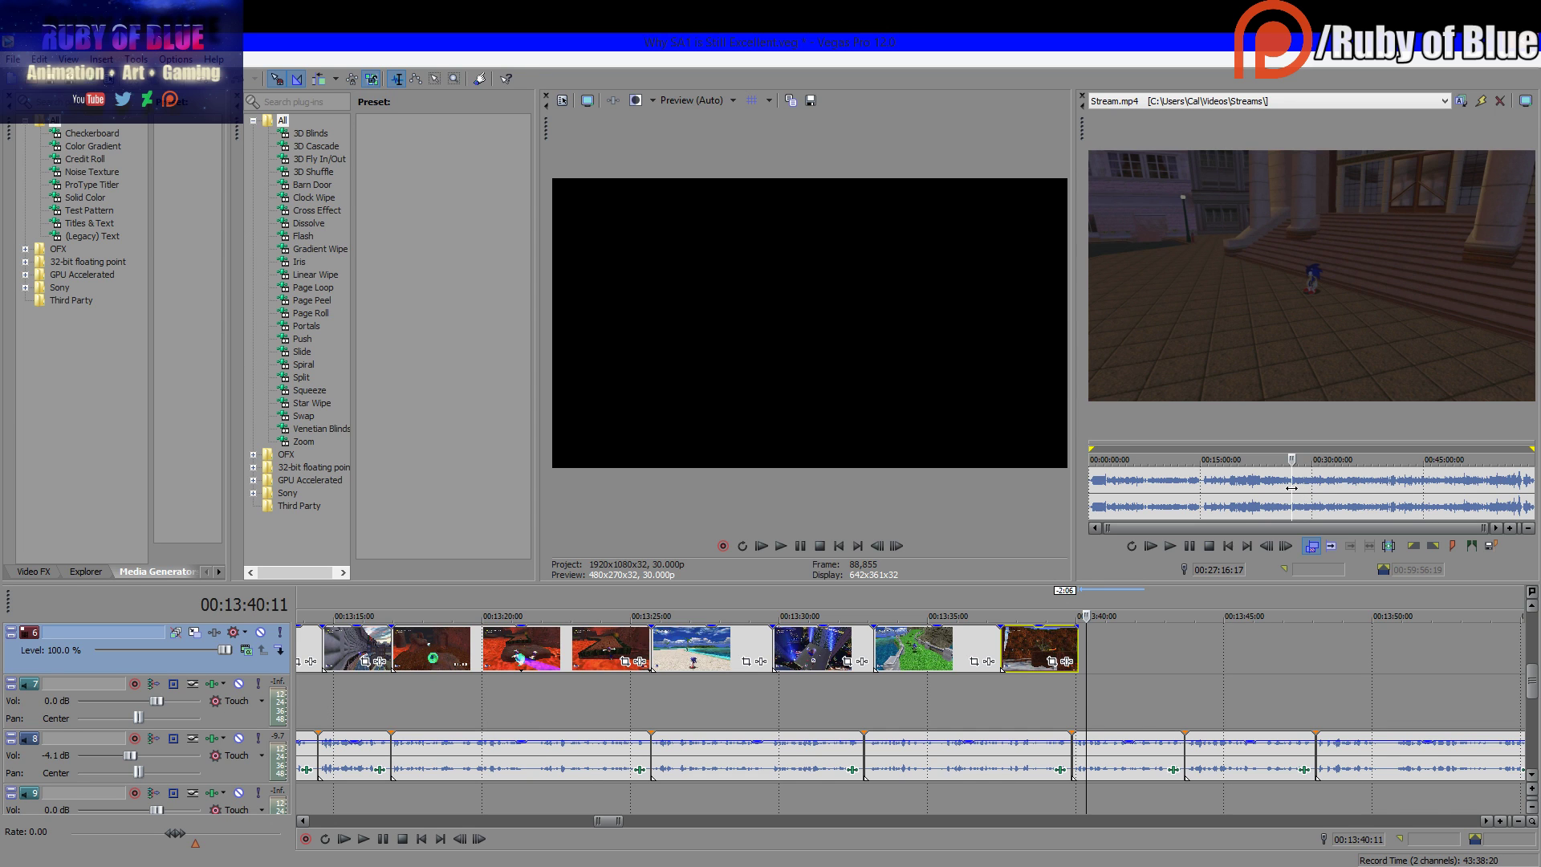
pyautogui.click(1282, 488)
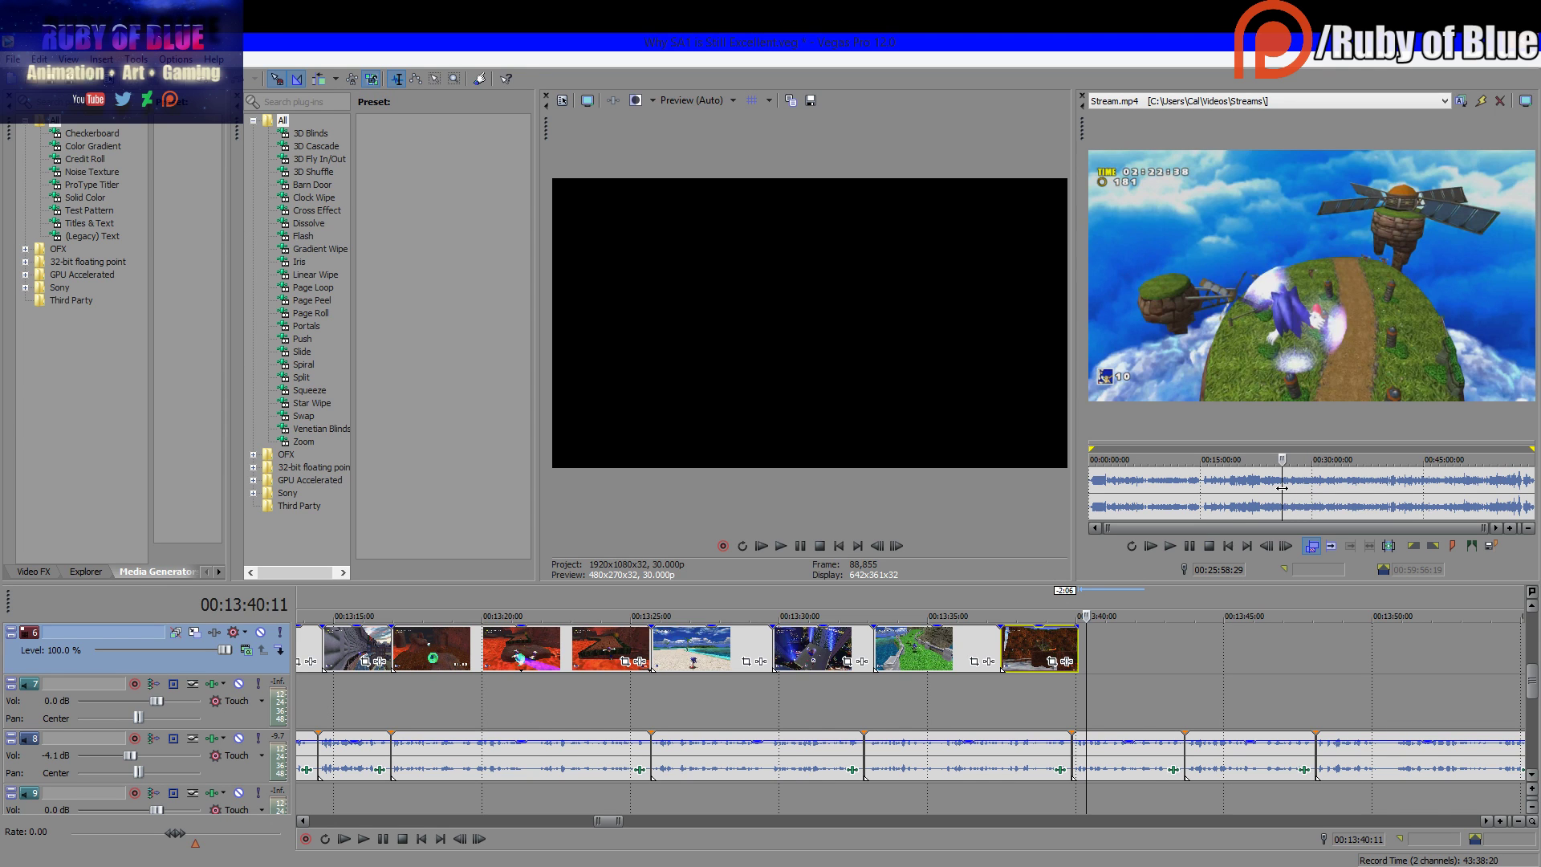
pyautogui.click(1301, 488)
pyautogui.click(1314, 490)
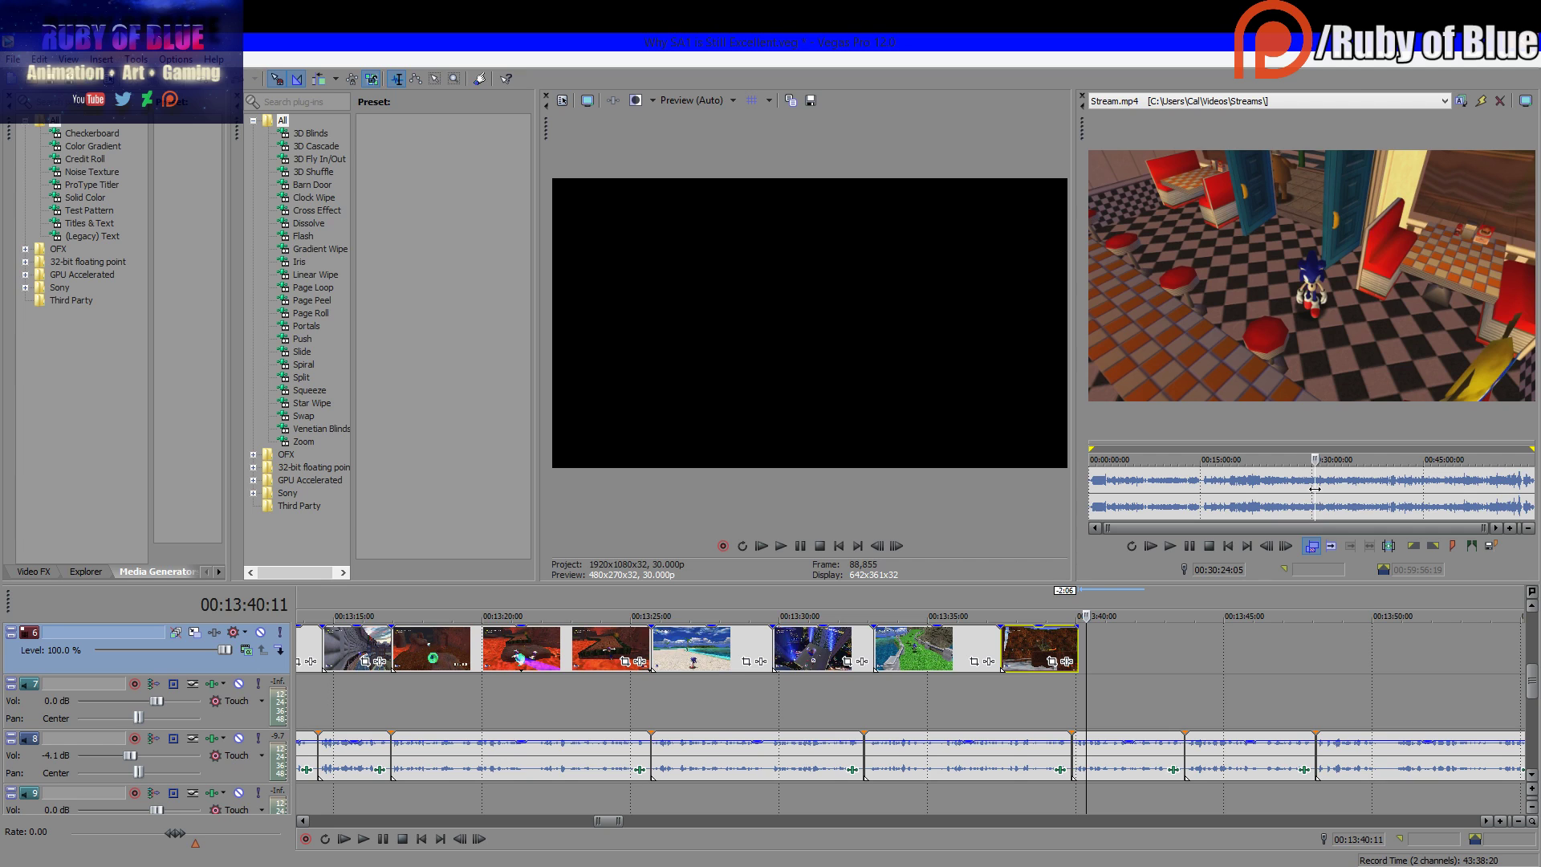
pyautogui.moveTo(1323, 496); pyautogui.dragTo(1338, 491)
pyautogui.click(1311, 491)
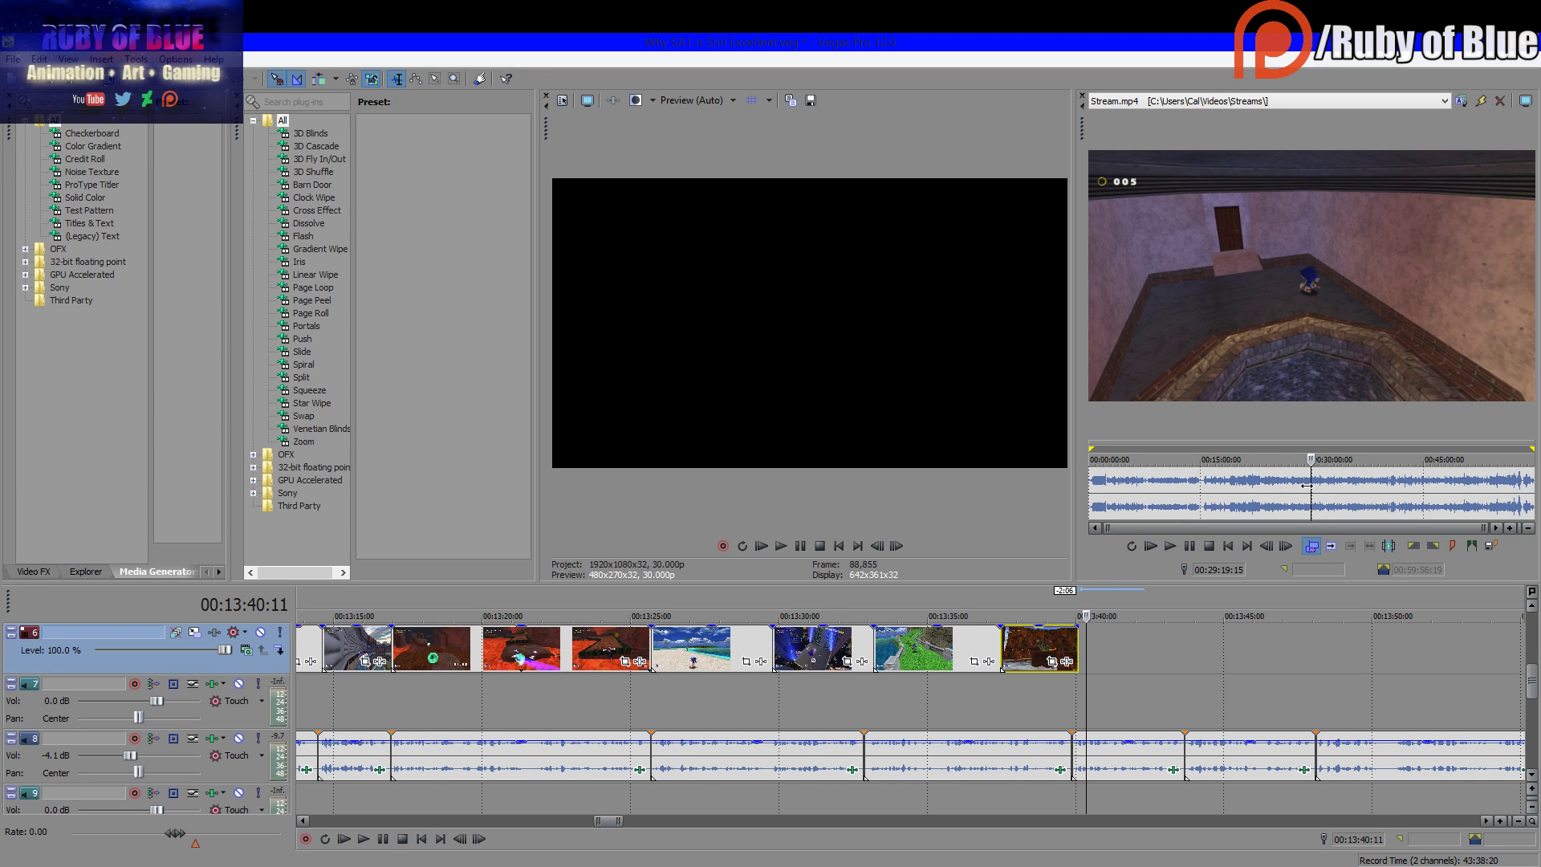
# Examine the Light Speed Dash tutorial in the trimmer and try a range from 00:29:11:18 to 00:29:33:01
pyautogui.scroll(6, 1308, 486)
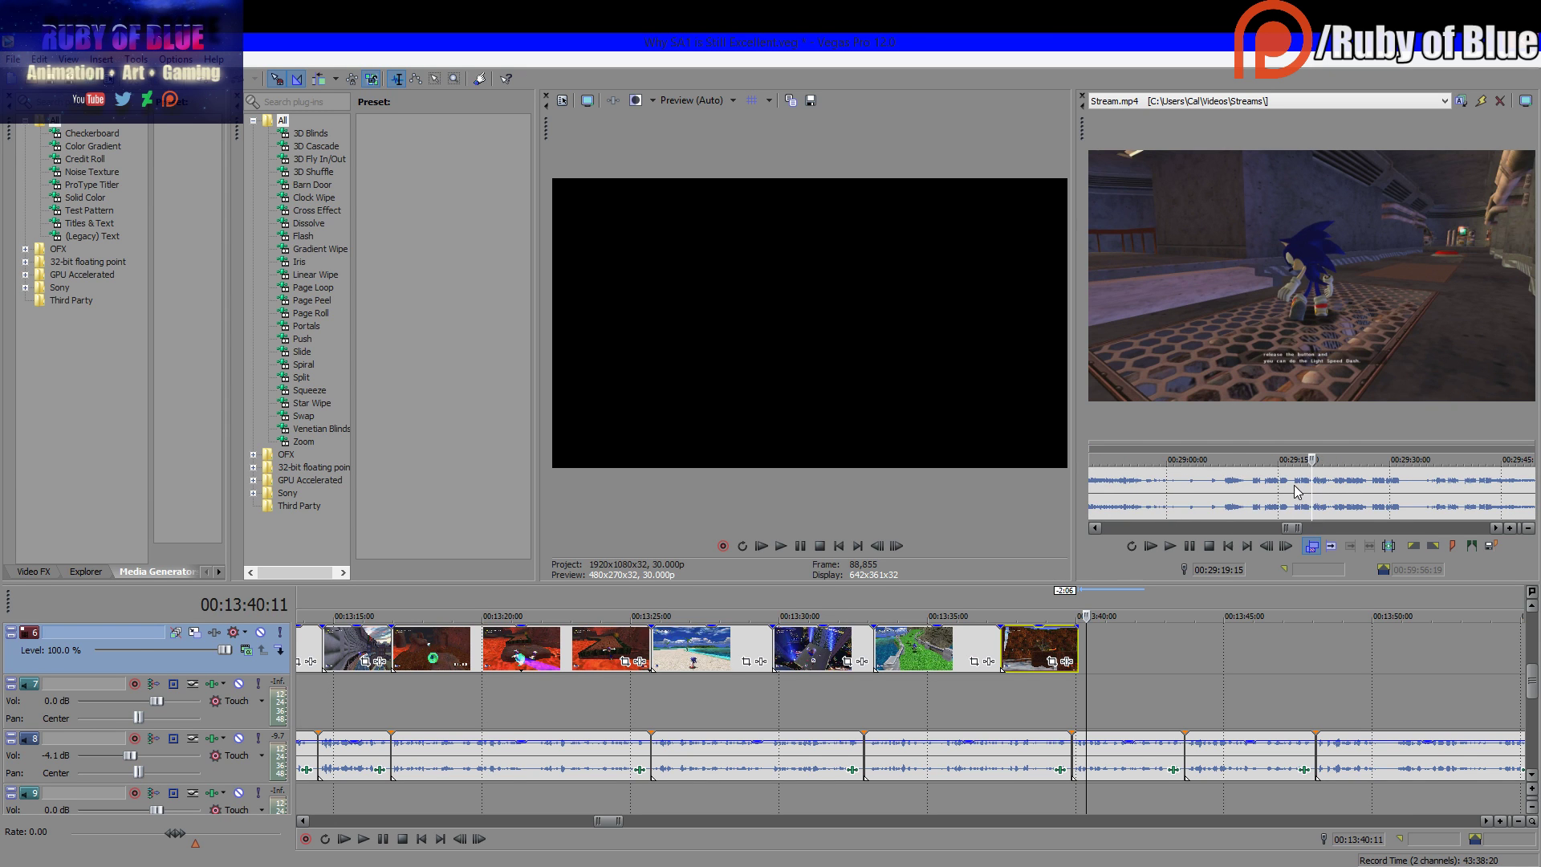
pyautogui.moveTo(1298, 491); pyautogui.dragTo(1182, 493)
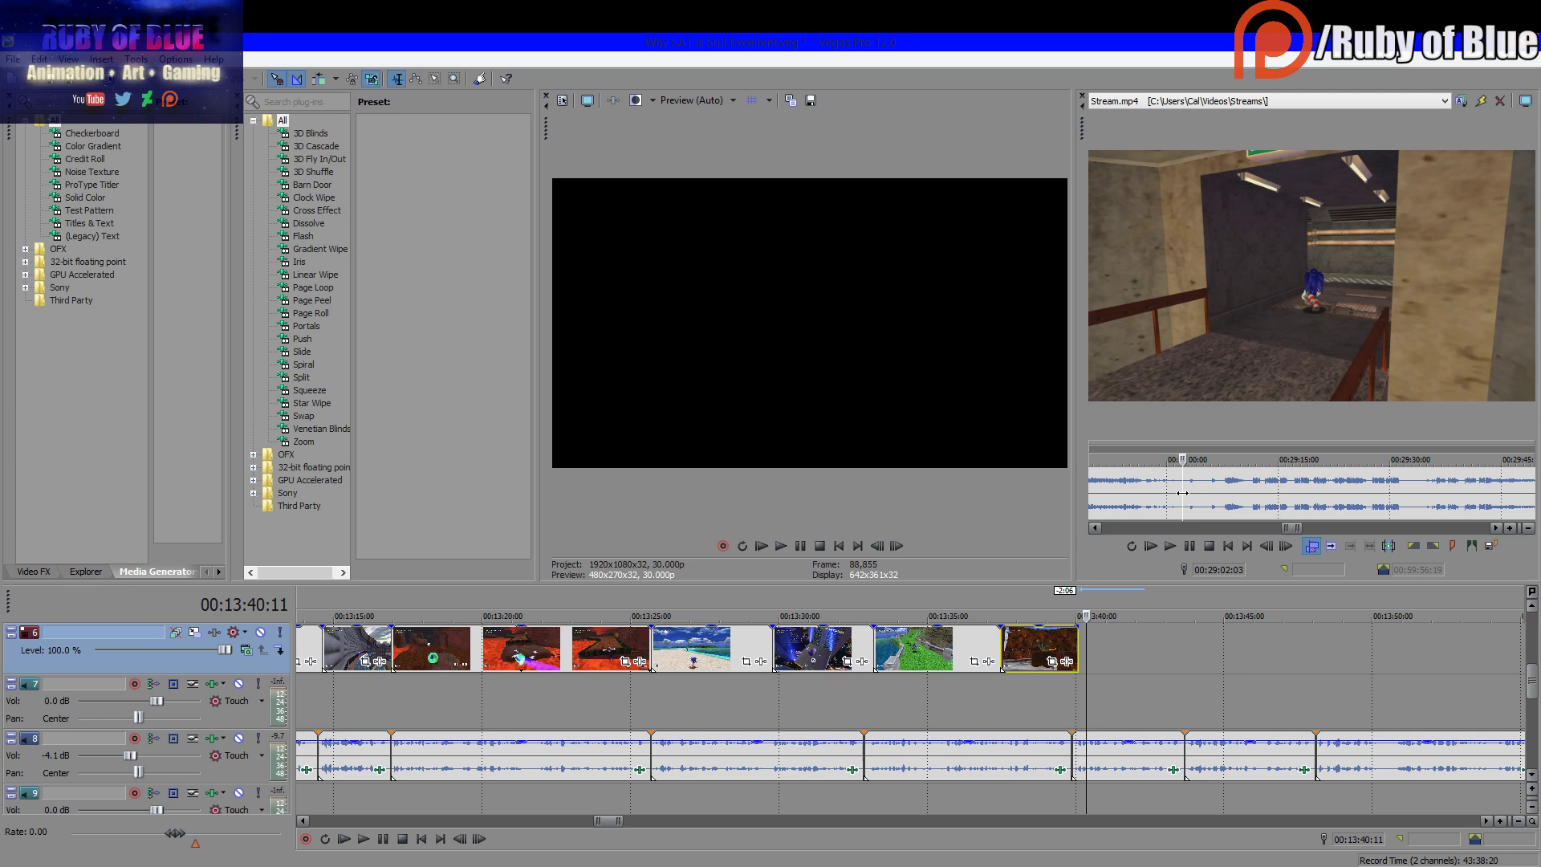
pyautogui.click(1224, 491)
pyautogui.click(1263, 491)
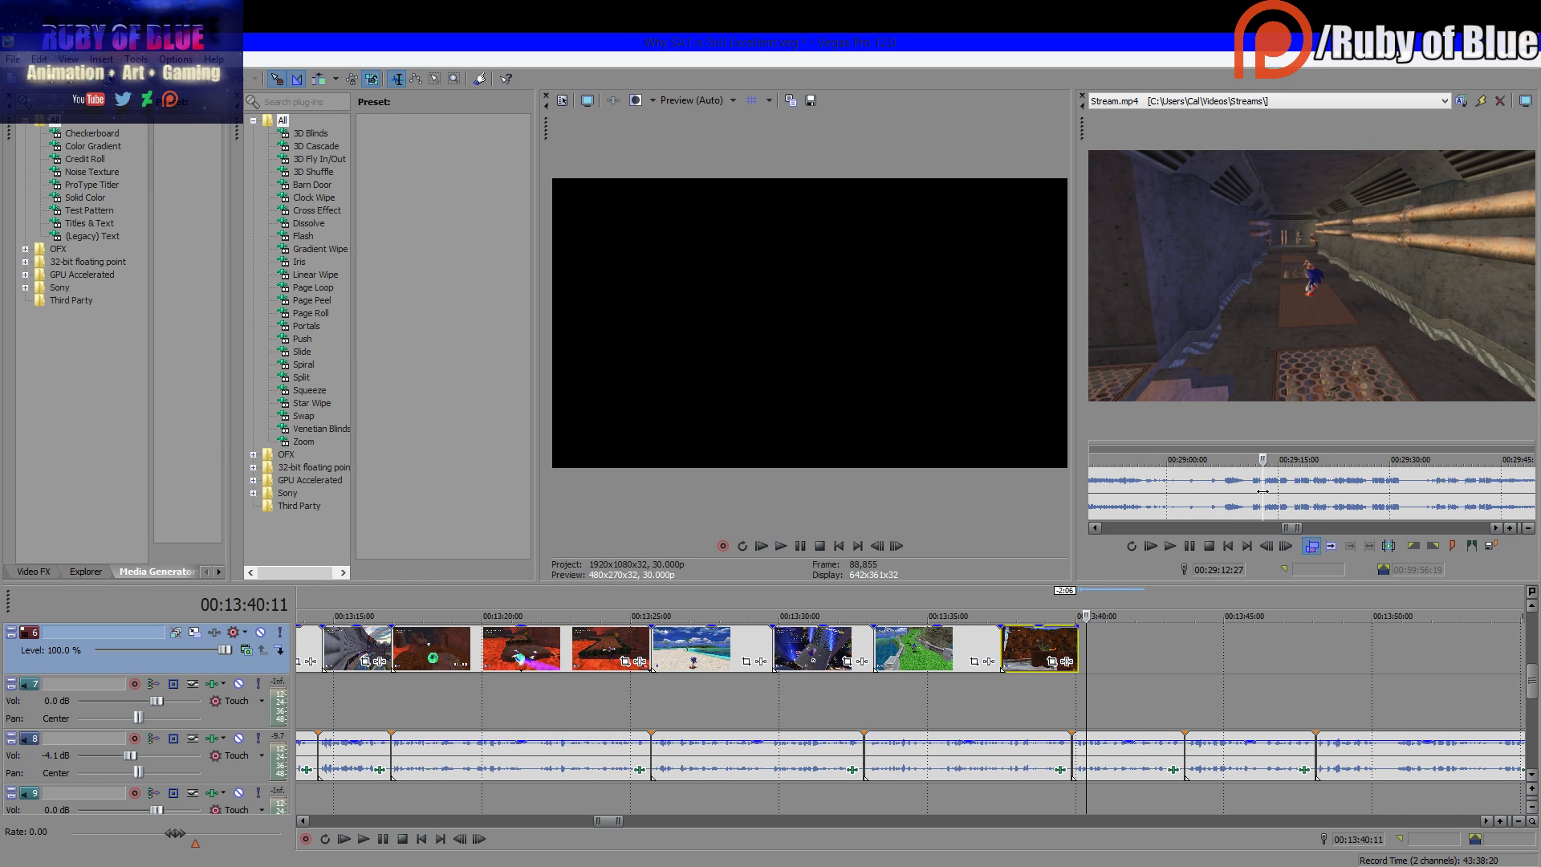
pyautogui.click(1245, 486)
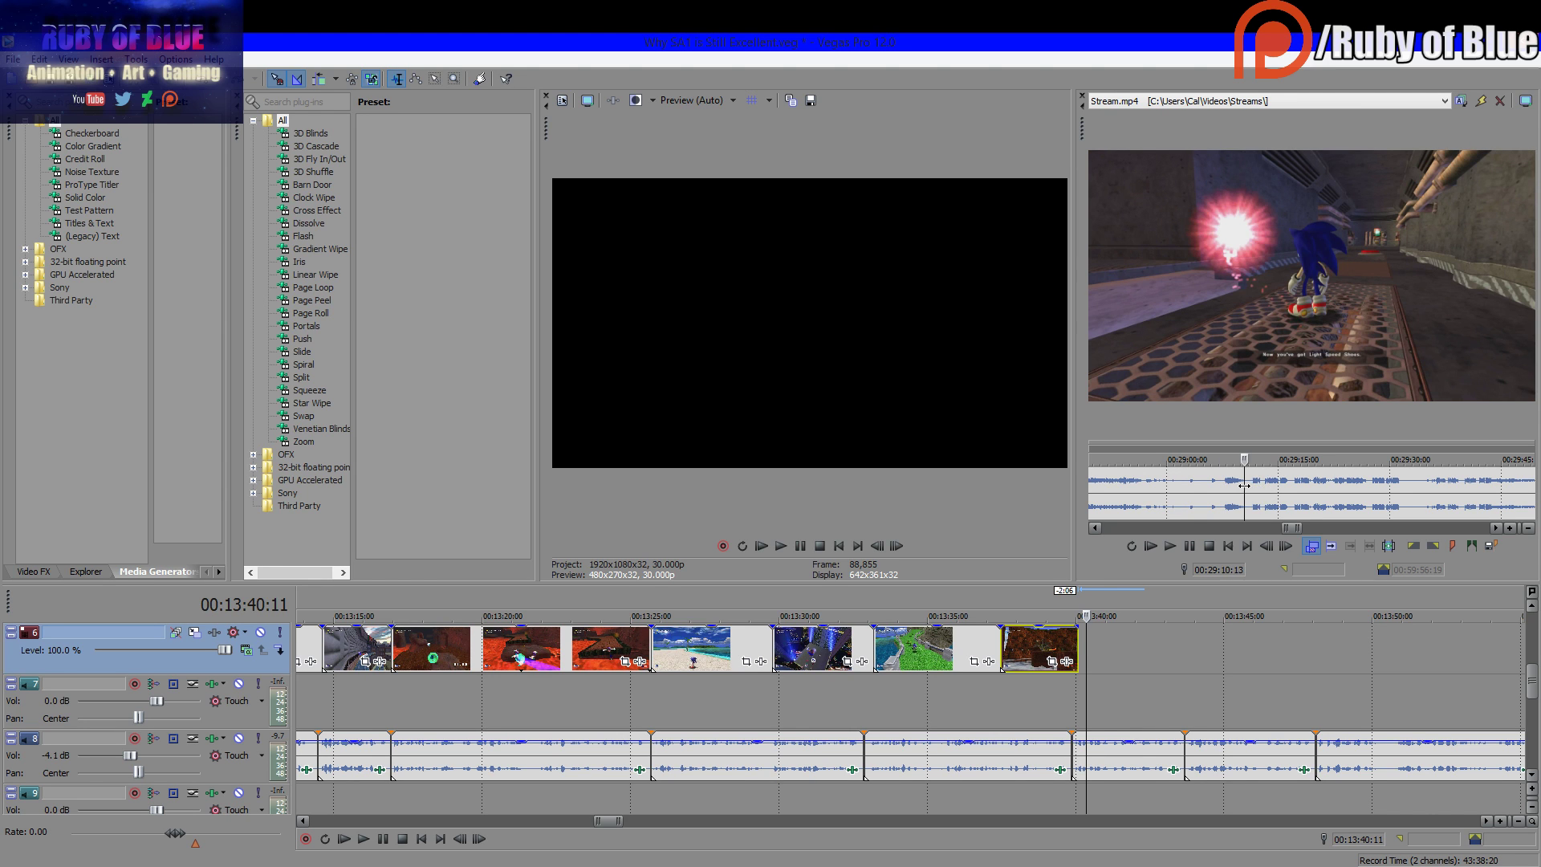
pyautogui.moveTo(1254, 486); pyautogui.dragTo(1410, 485)
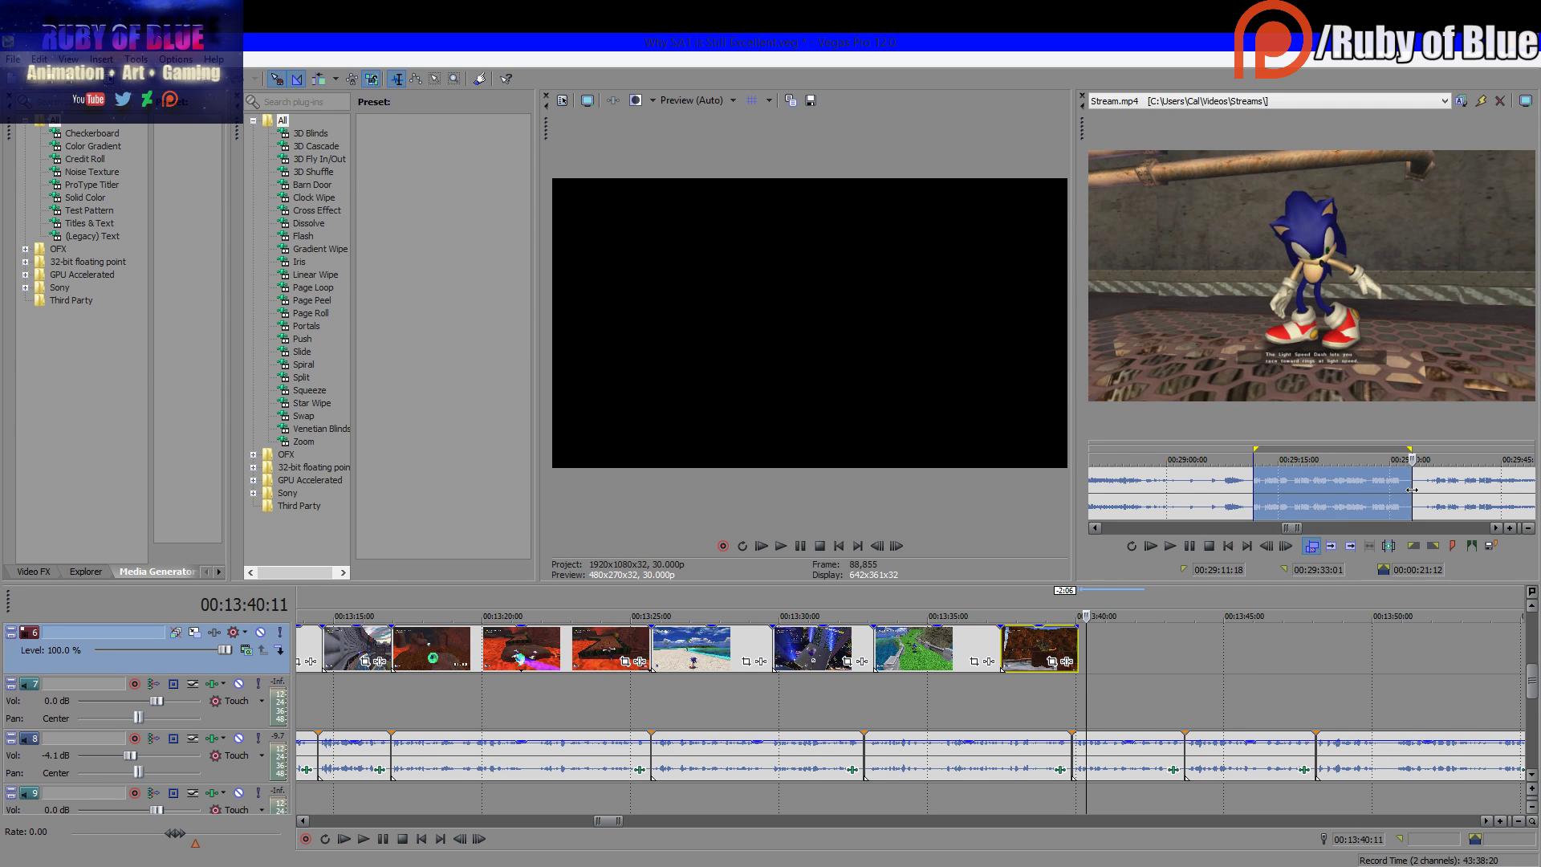
pyautogui.click(1288, 490)
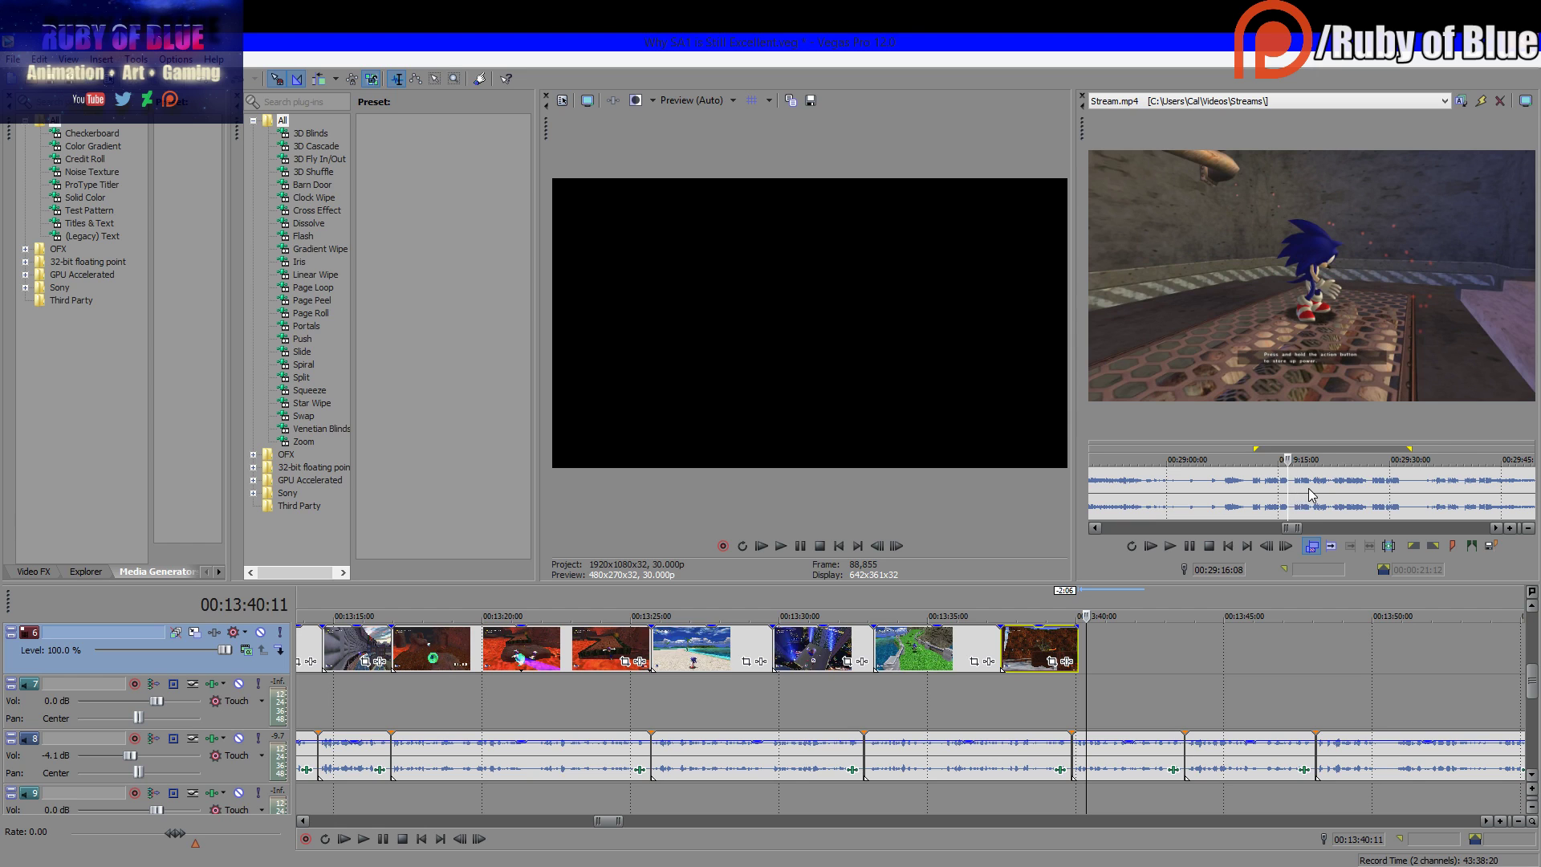
# Place the trimmer range from 00:29:19:02 to 00:29:38:19 directly after the canyon clip on the timeline and delete its audio
pyautogui.moveTo(1310, 494); pyautogui.dragTo(1088, 680)
pyautogui.click(1138, 700)
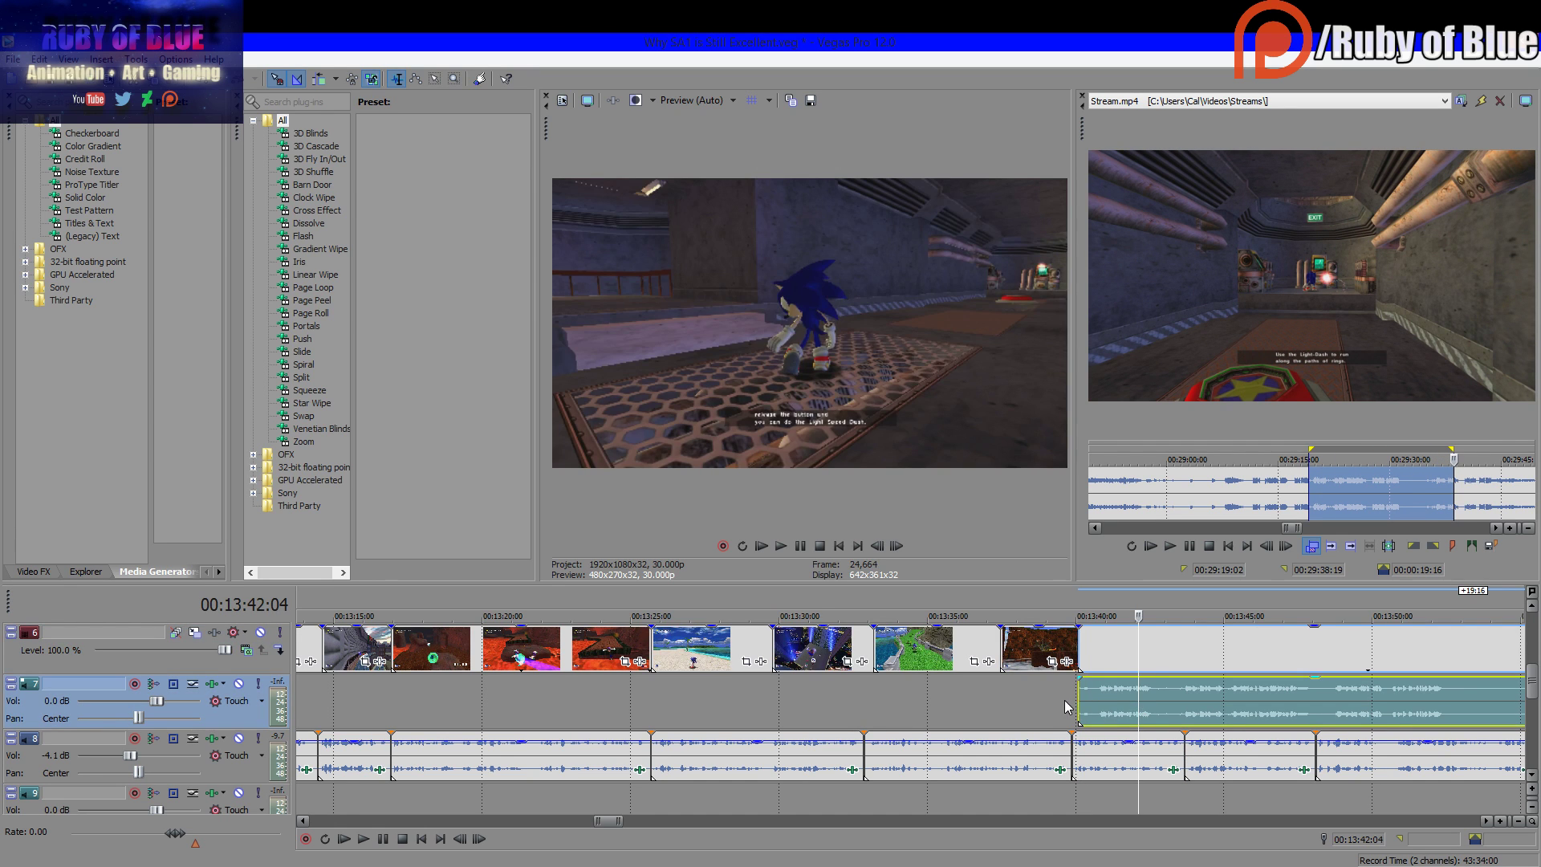
pyautogui.click(1076, 704)
# Play back the new Light Speed Dash clip and shorten its end by 15:28 (seconds:frames) to the commentary cut
pyautogui.press('space')
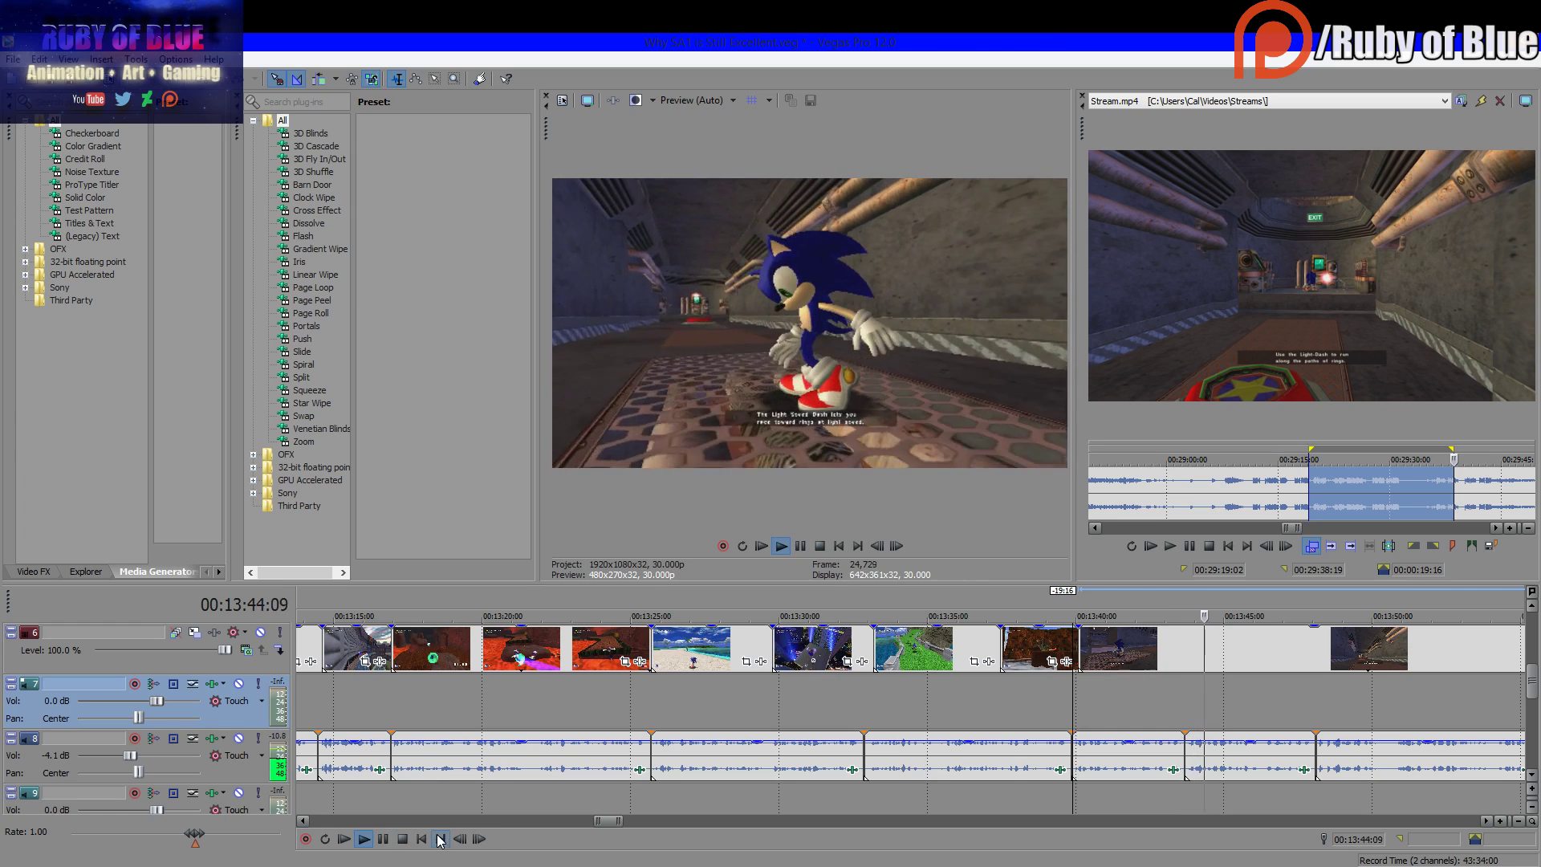
pyautogui.press('space')
pyautogui.scroll(-2, 1249, 706)
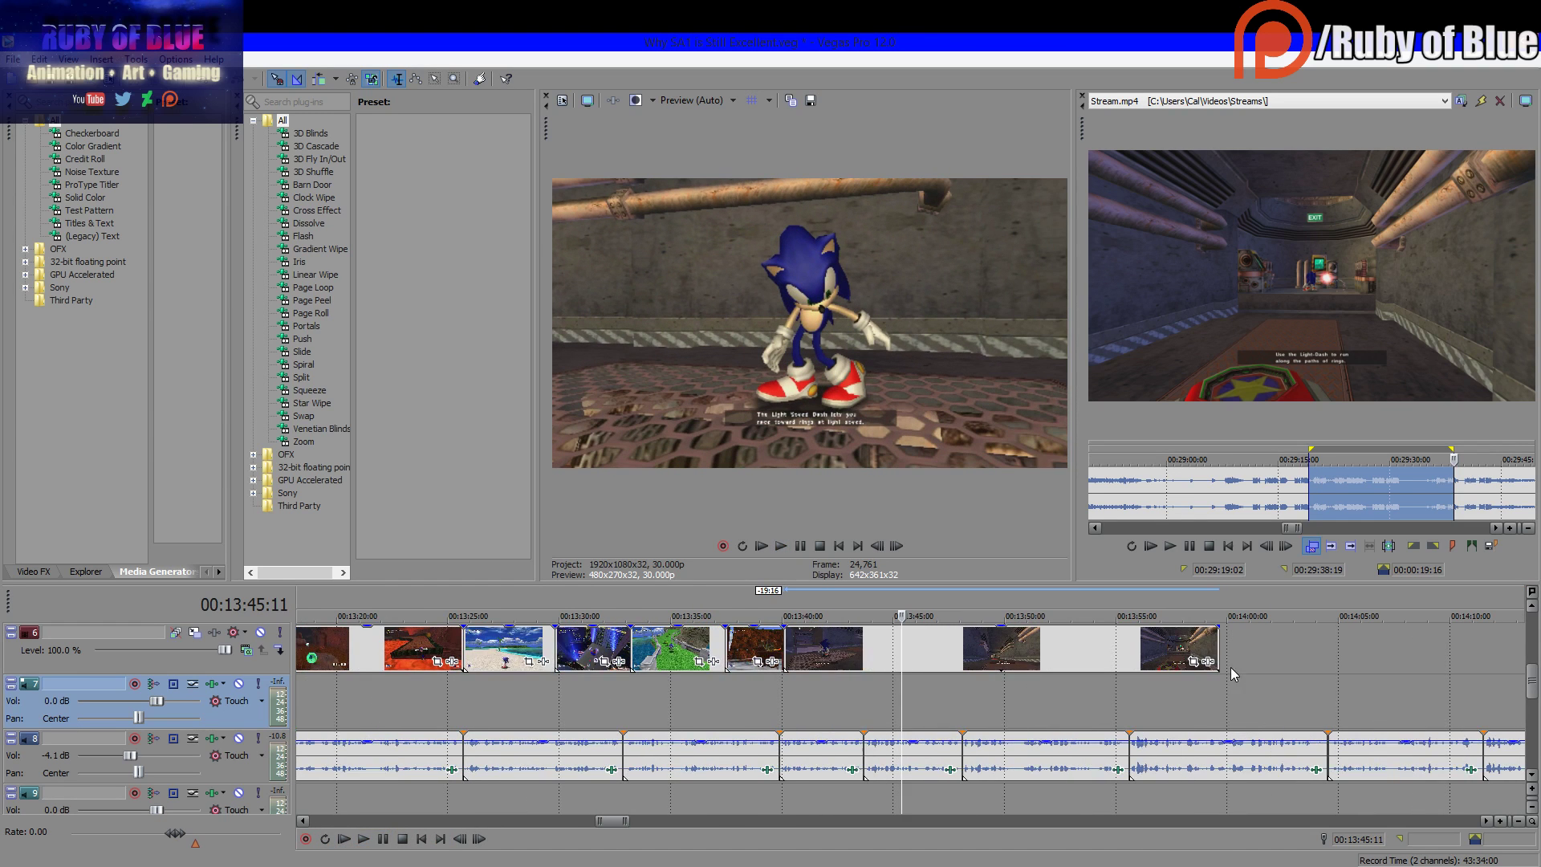
pyautogui.click(1217, 648)
pyautogui.moveTo(1218, 649); pyautogui.dragTo(864, 649)
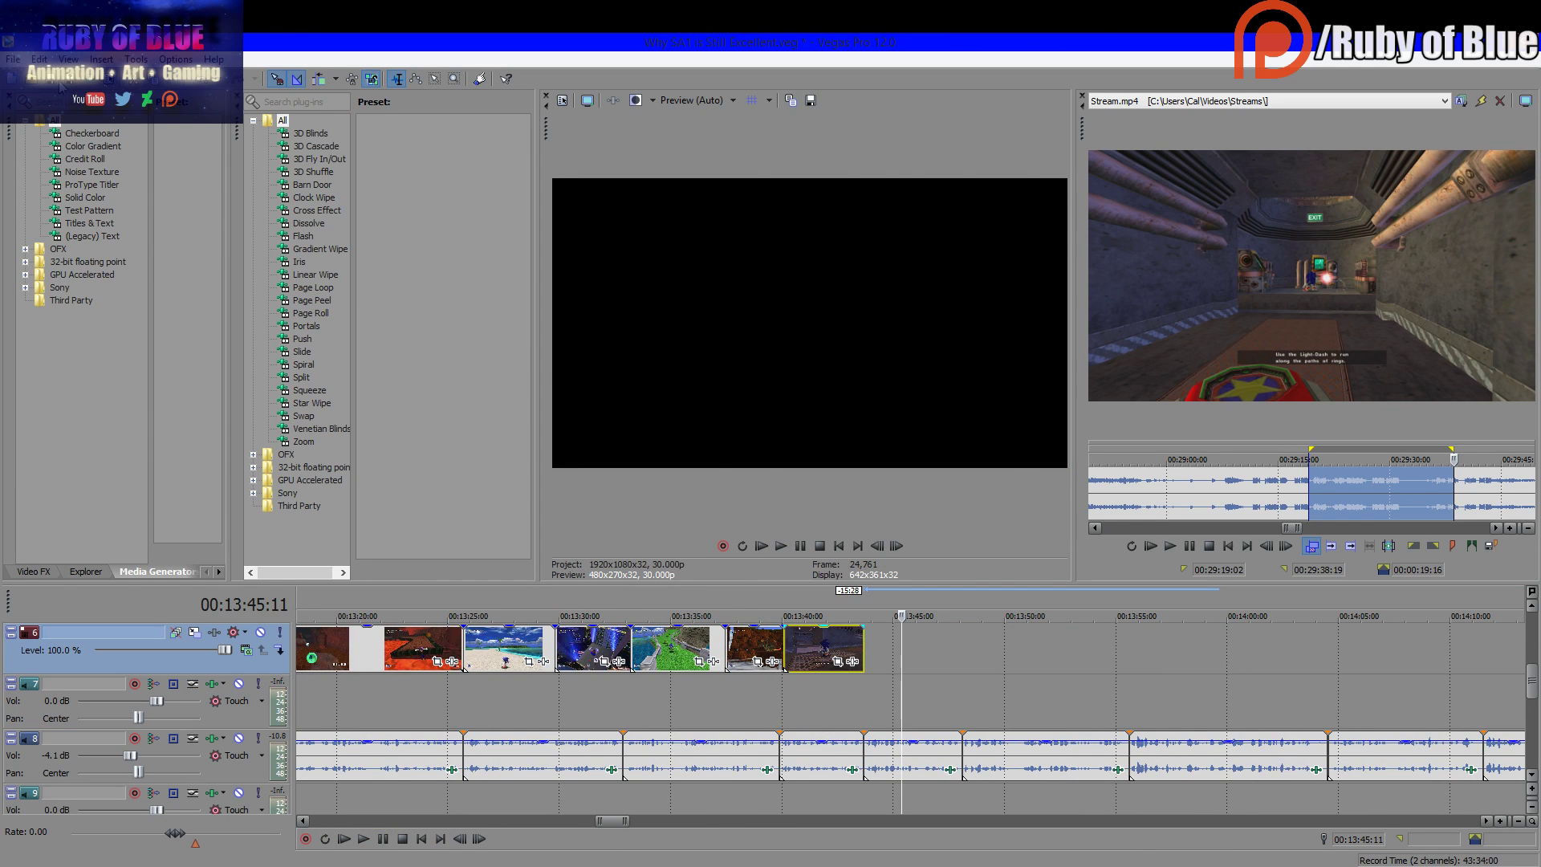
# Load SA2 1.mp4 from the Sonic Footage folder into the trimmer
pyautogui.click(1241, 105)
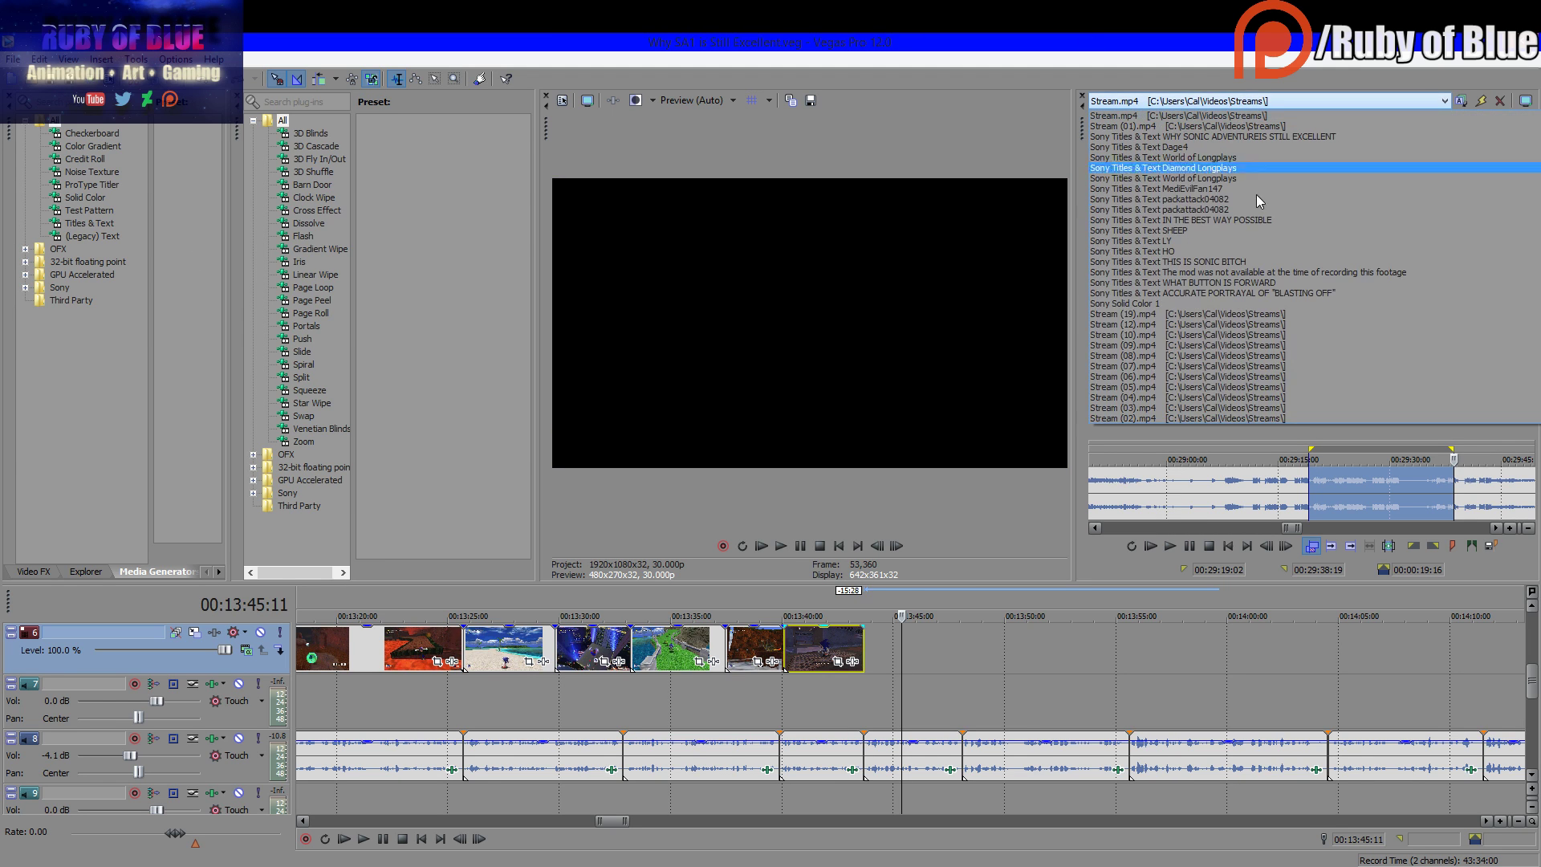
pyautogui.click(739, 817)
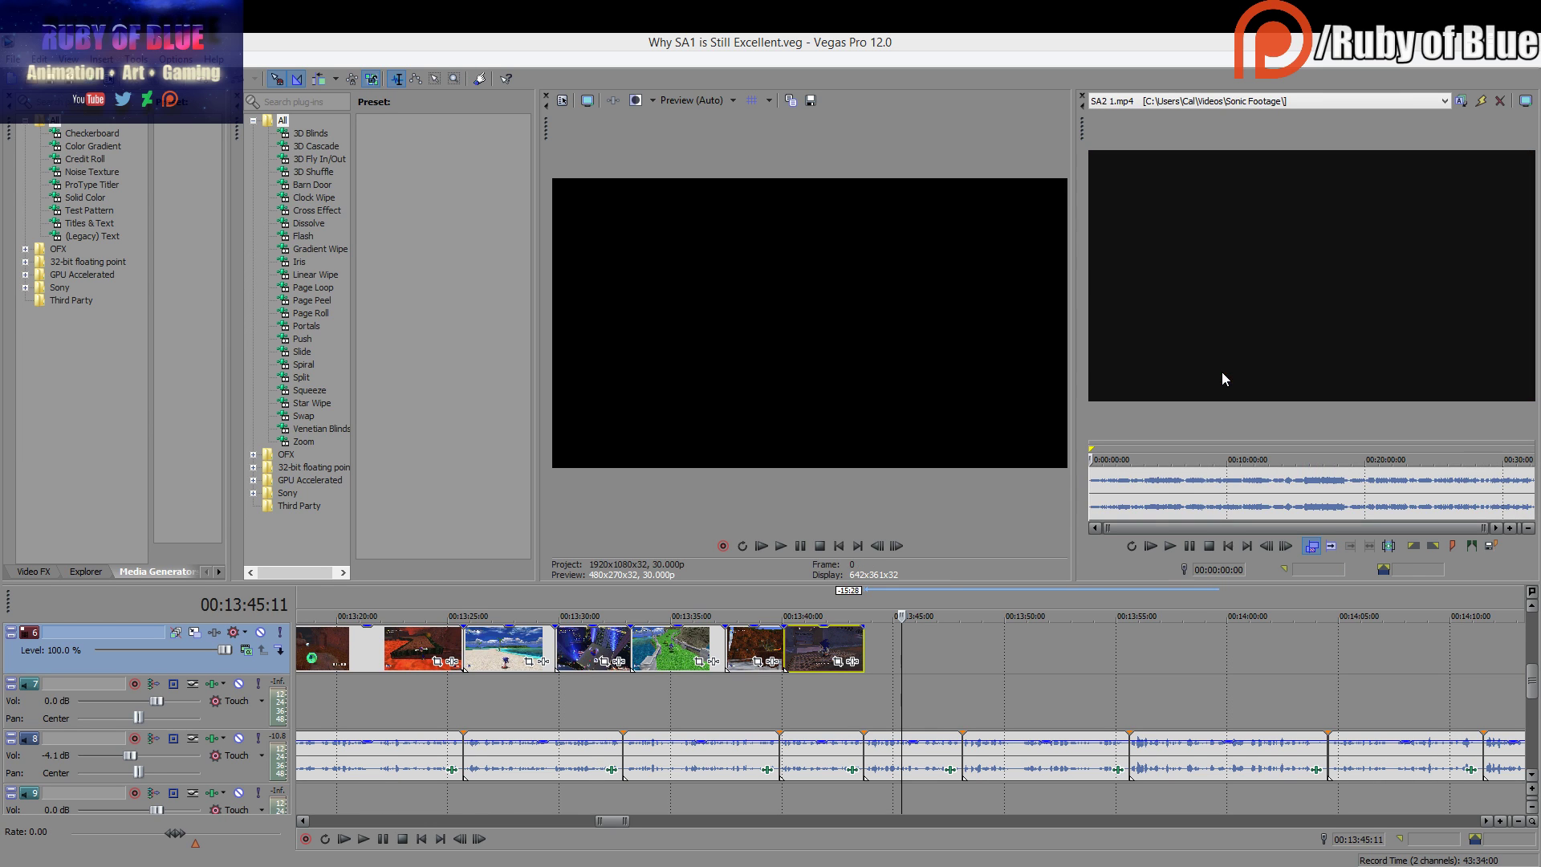
# Search SA2 1.mp4 in the trimmer from about 5 to 22 minutes for a fast Sonic gameplay section
pyautogui.click(1163, 497)
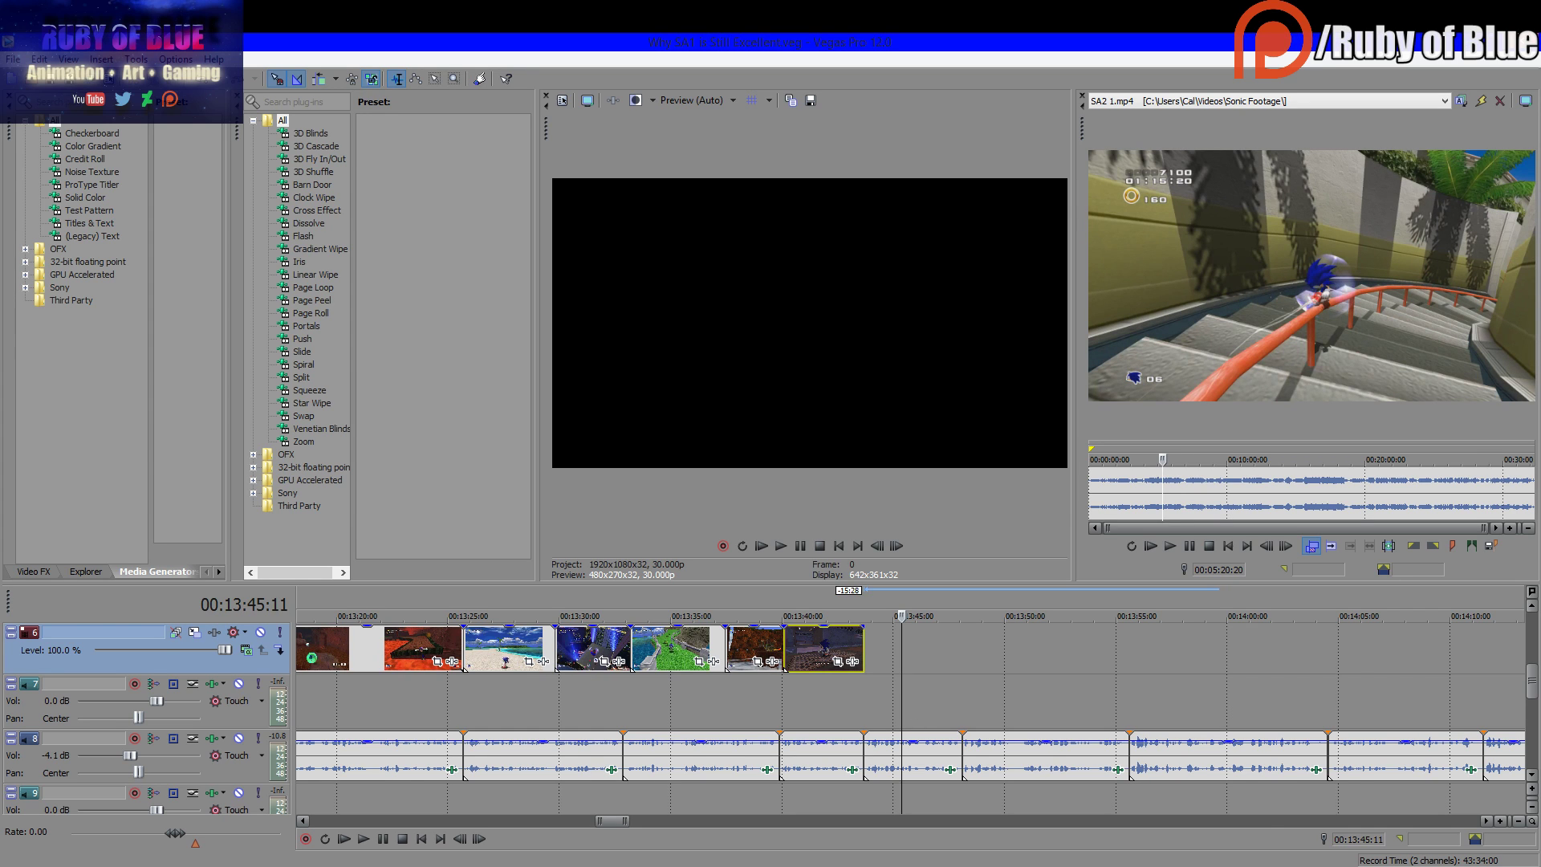
pyautogui.click(1192, 495)
pyautogui.click(1205, 498)
pyautogui.click(1210, 492)
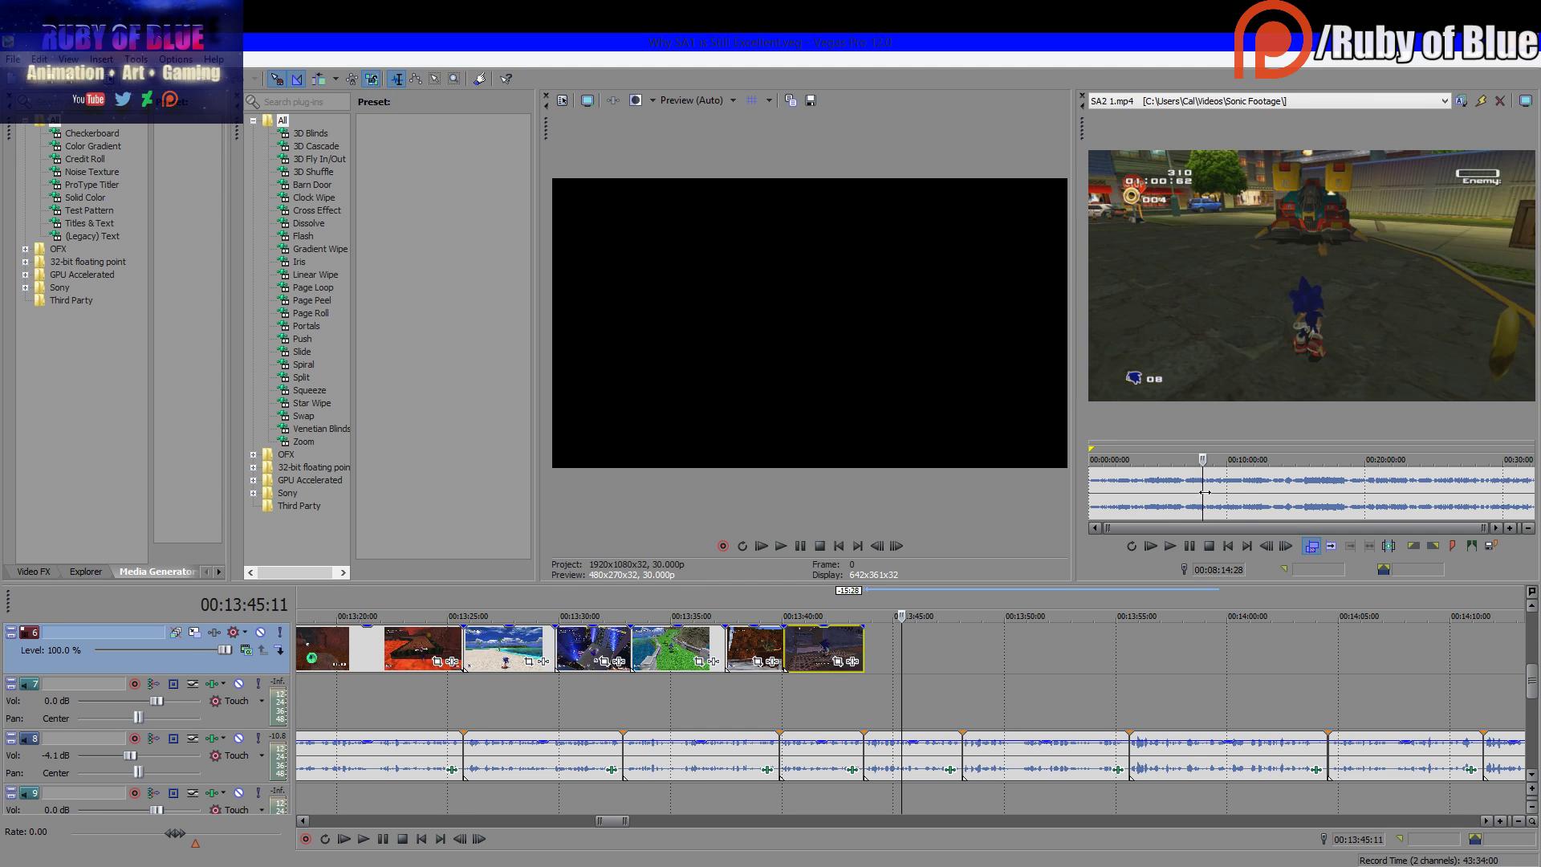
pyautogui.click(1240, 495)
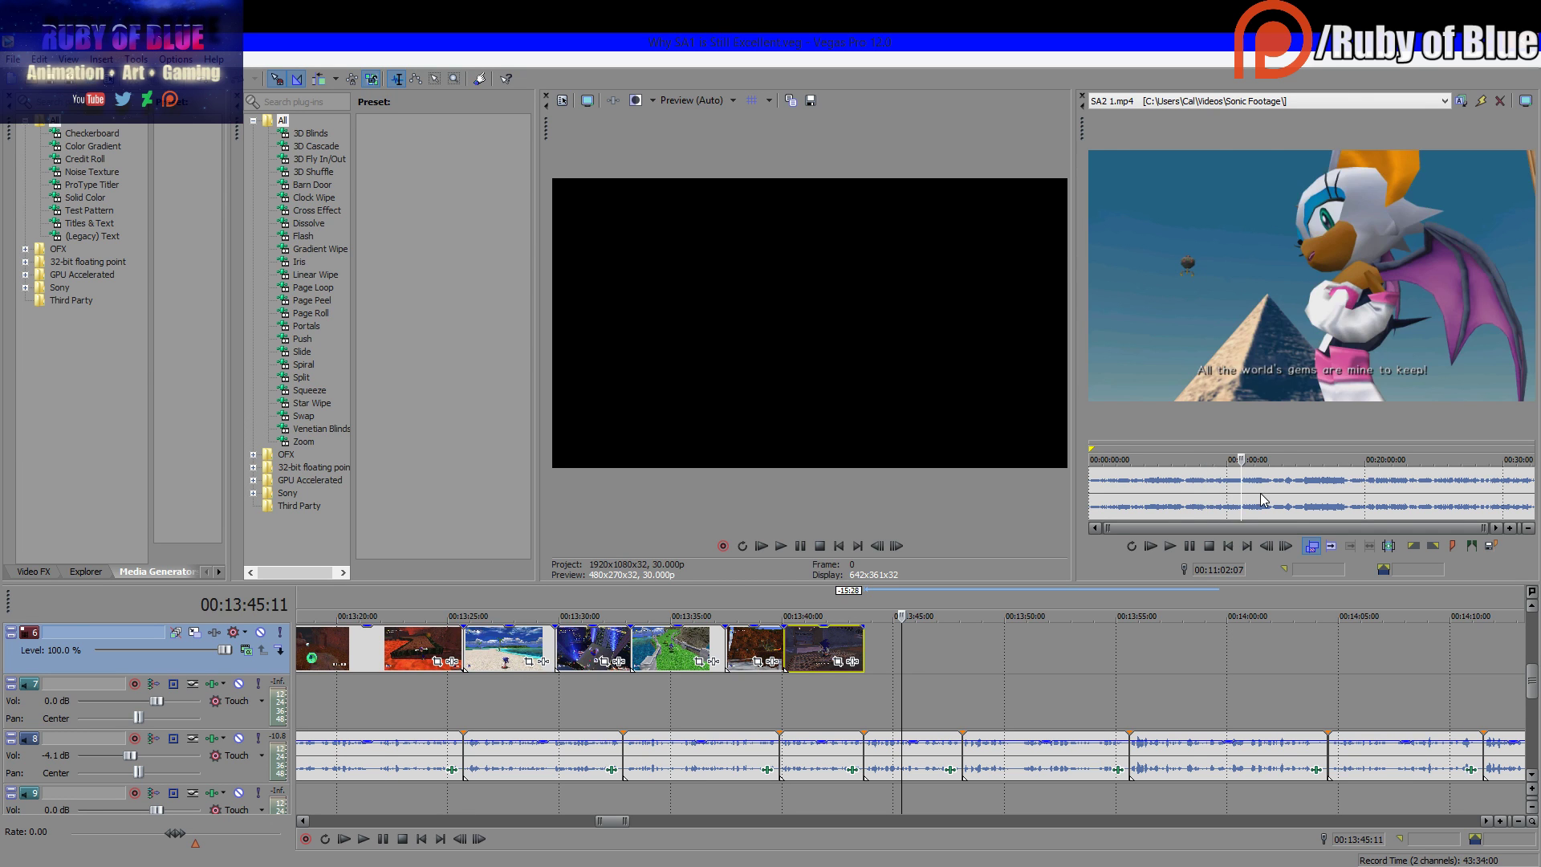
pyautogui.click(1261, 498)
pyautogui.click(1278, 498)
pyautogui.click(1303, 493)
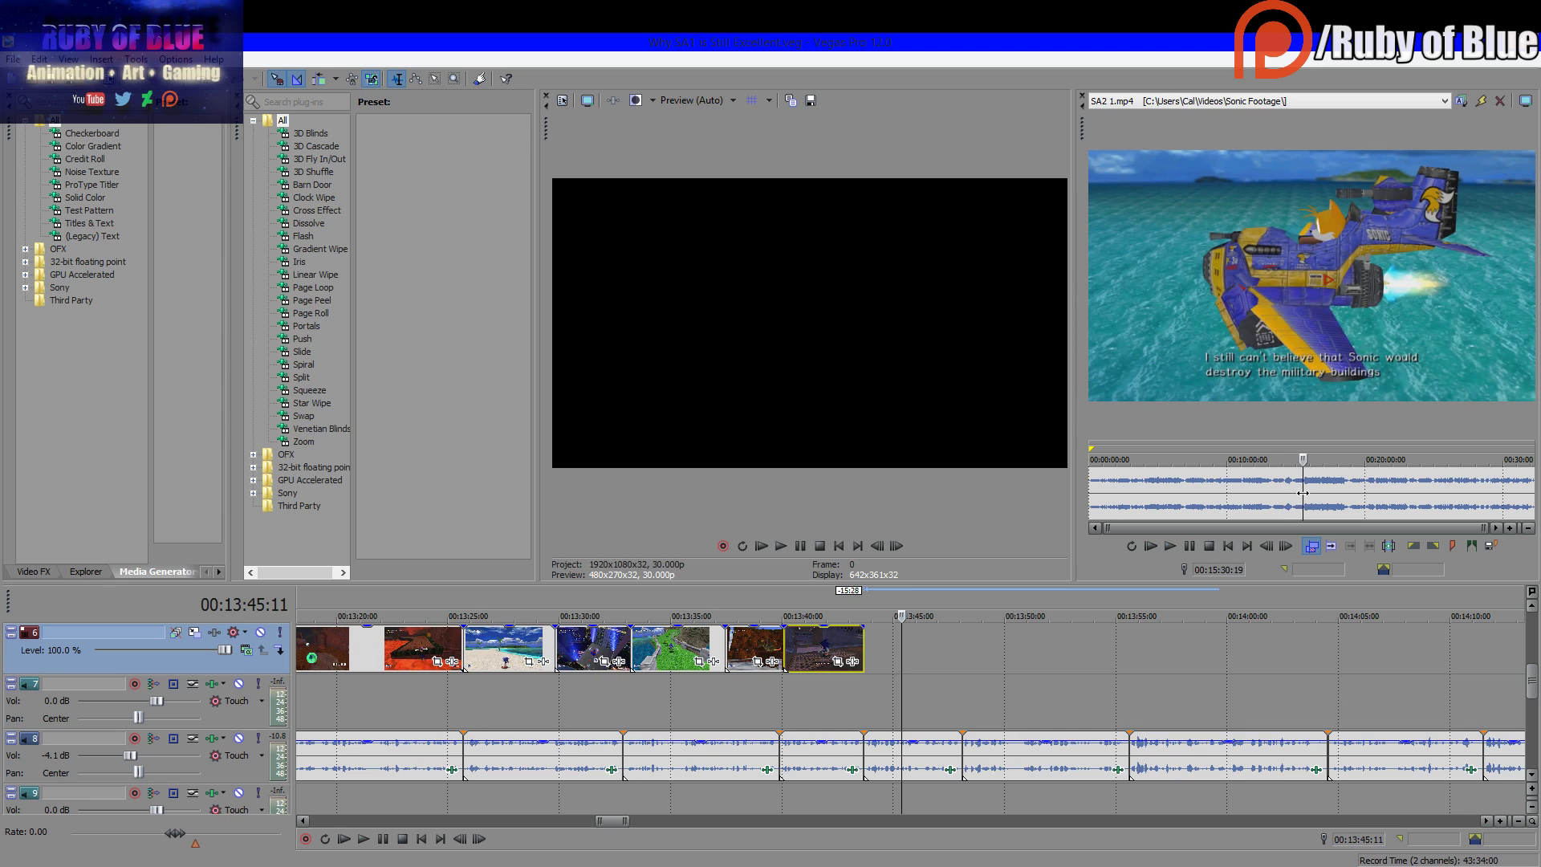
pyautogui.click(1324, 490)
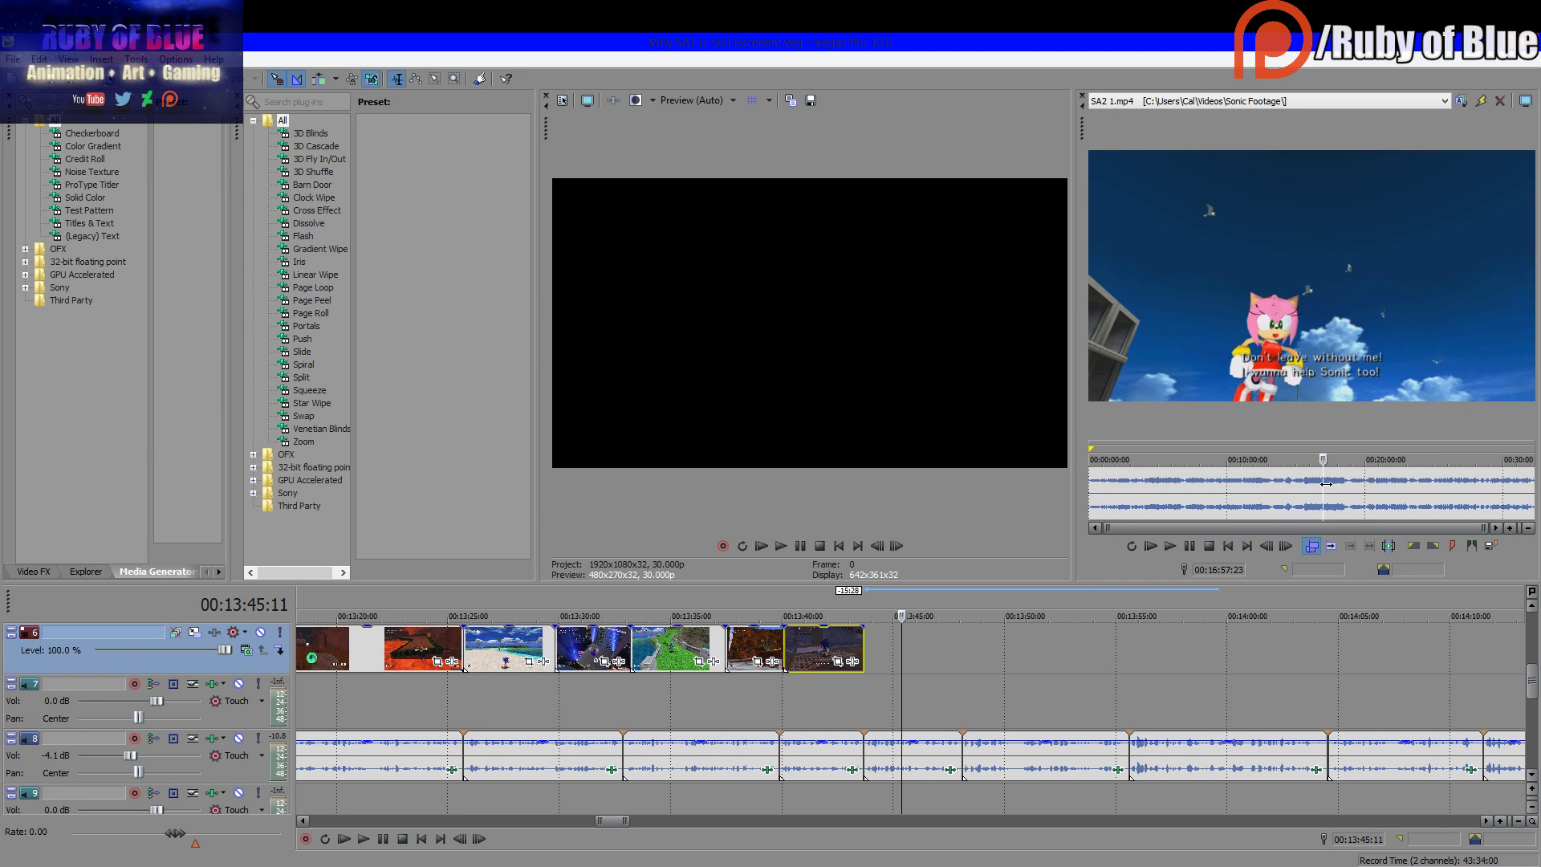
pyautogui.click(1354, 493)
pyautogui.click(1369, 495)
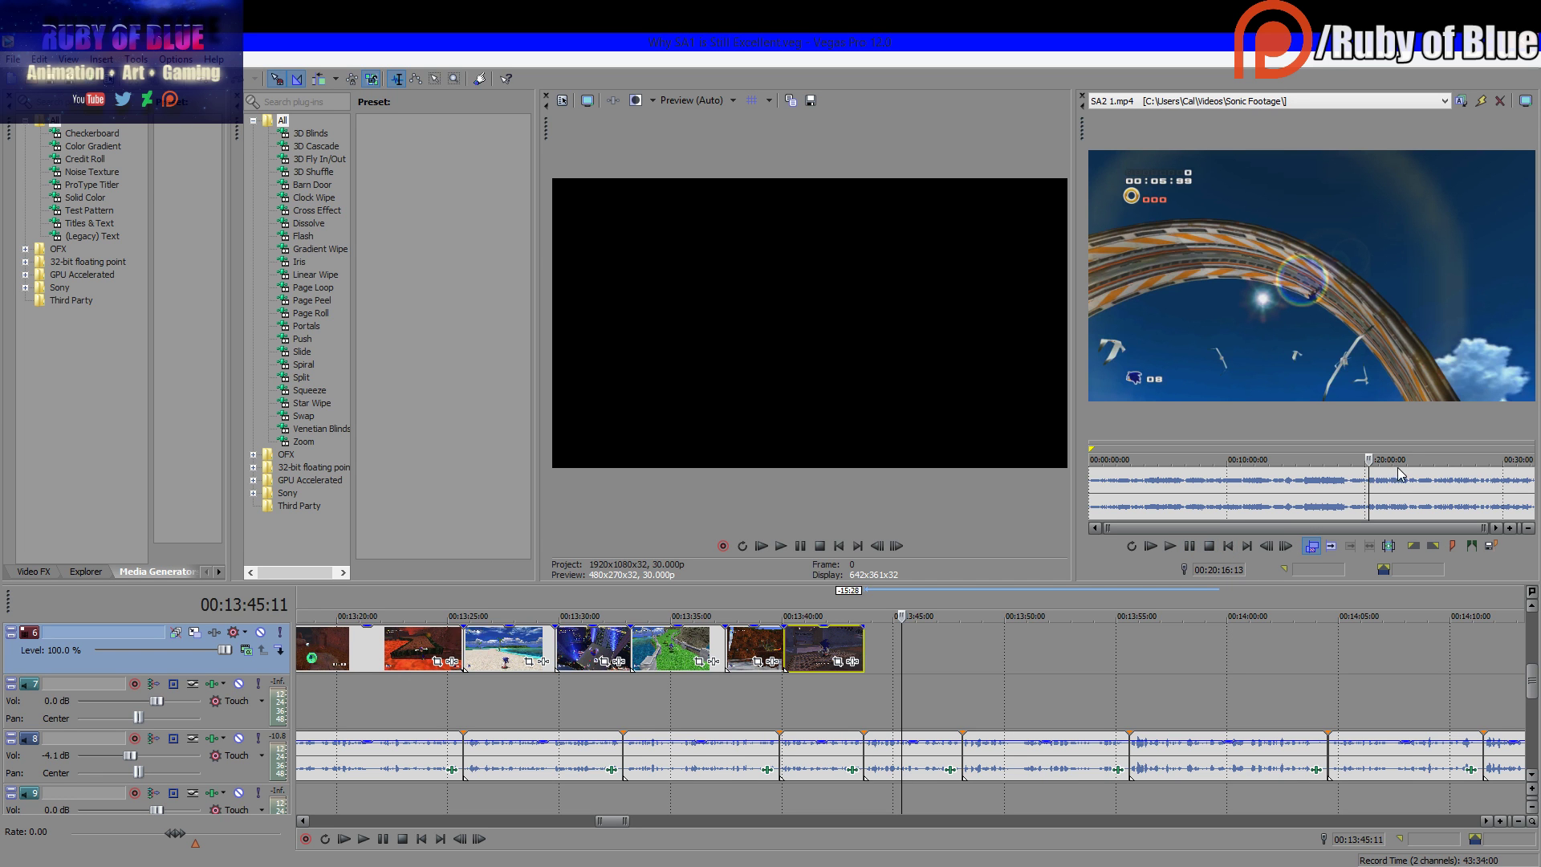
pyautogui.click(1390, 482)
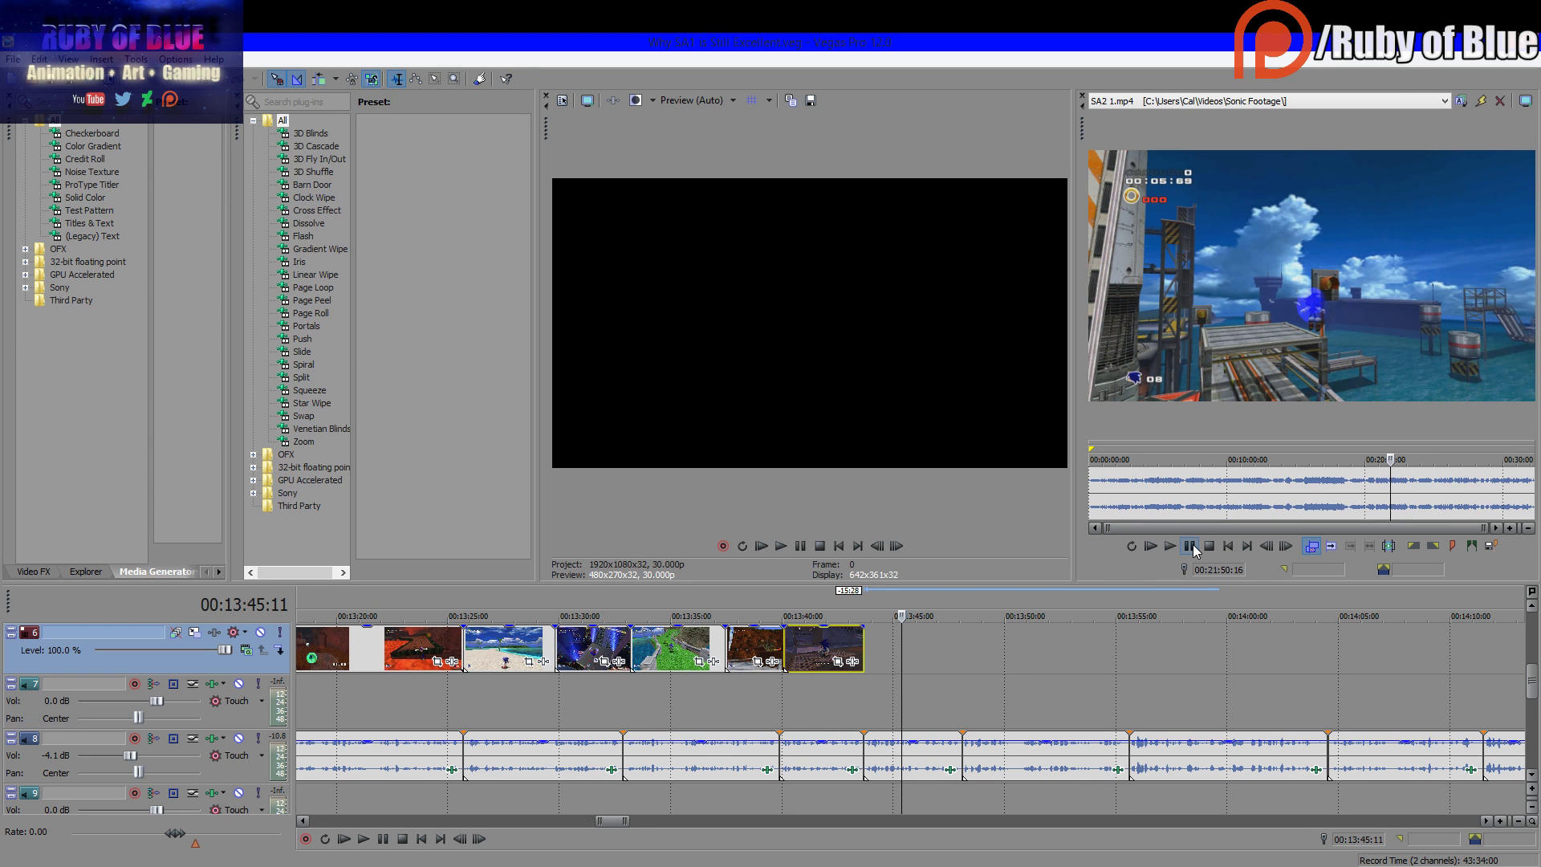
# Play the sea platform level in the trimmer from 00:21:50:16 and again from 00:22:02:21 to find a usable moment
pyautogui.click(1191, 546)
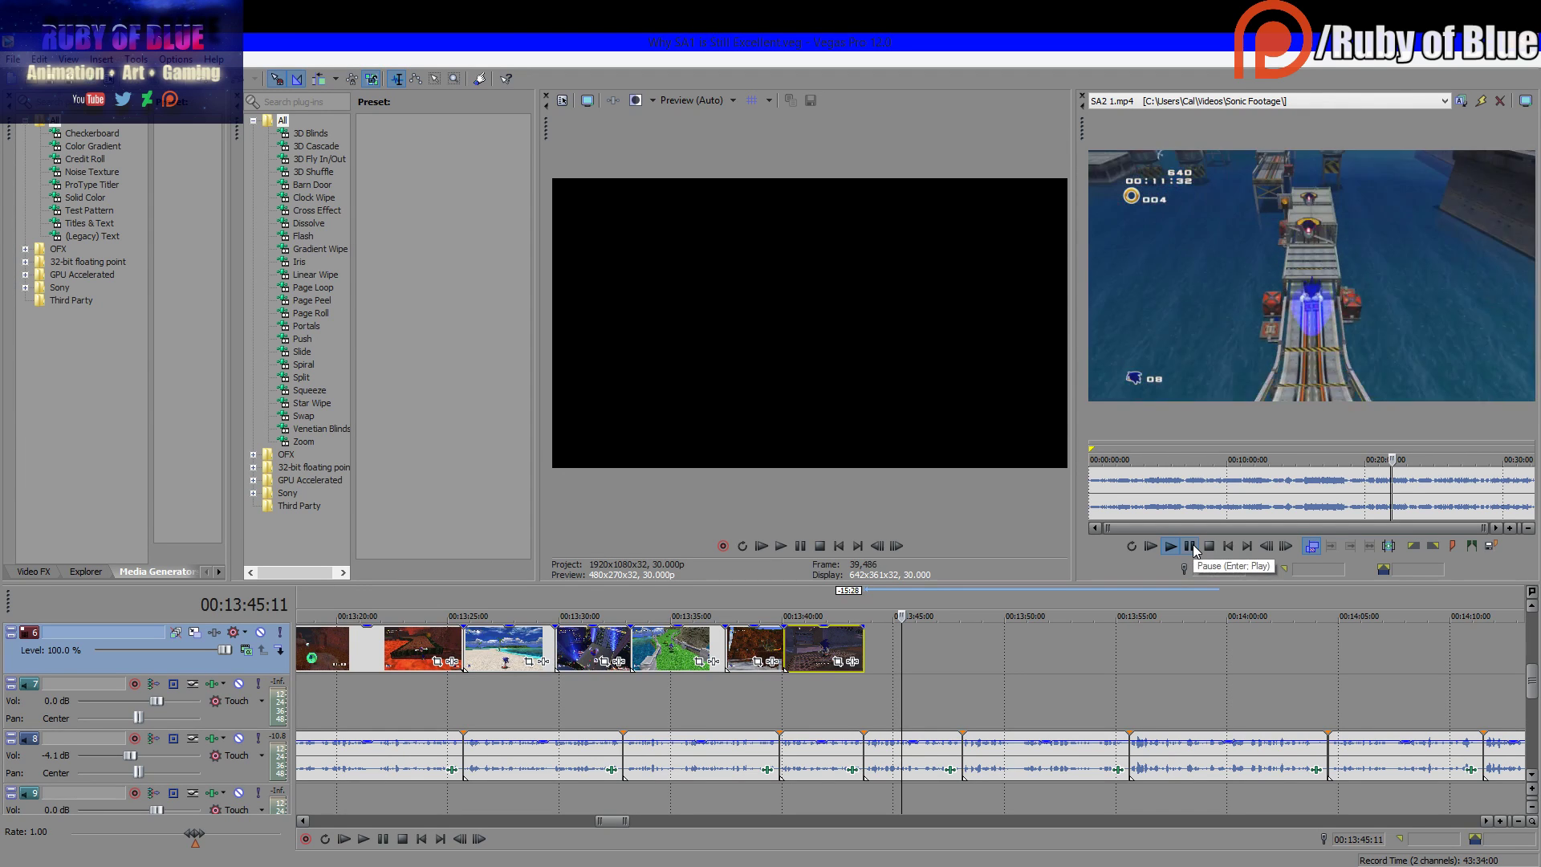
pyautogui.click(1191, 546)
pyautogui.scroll(3, 1389, 497)
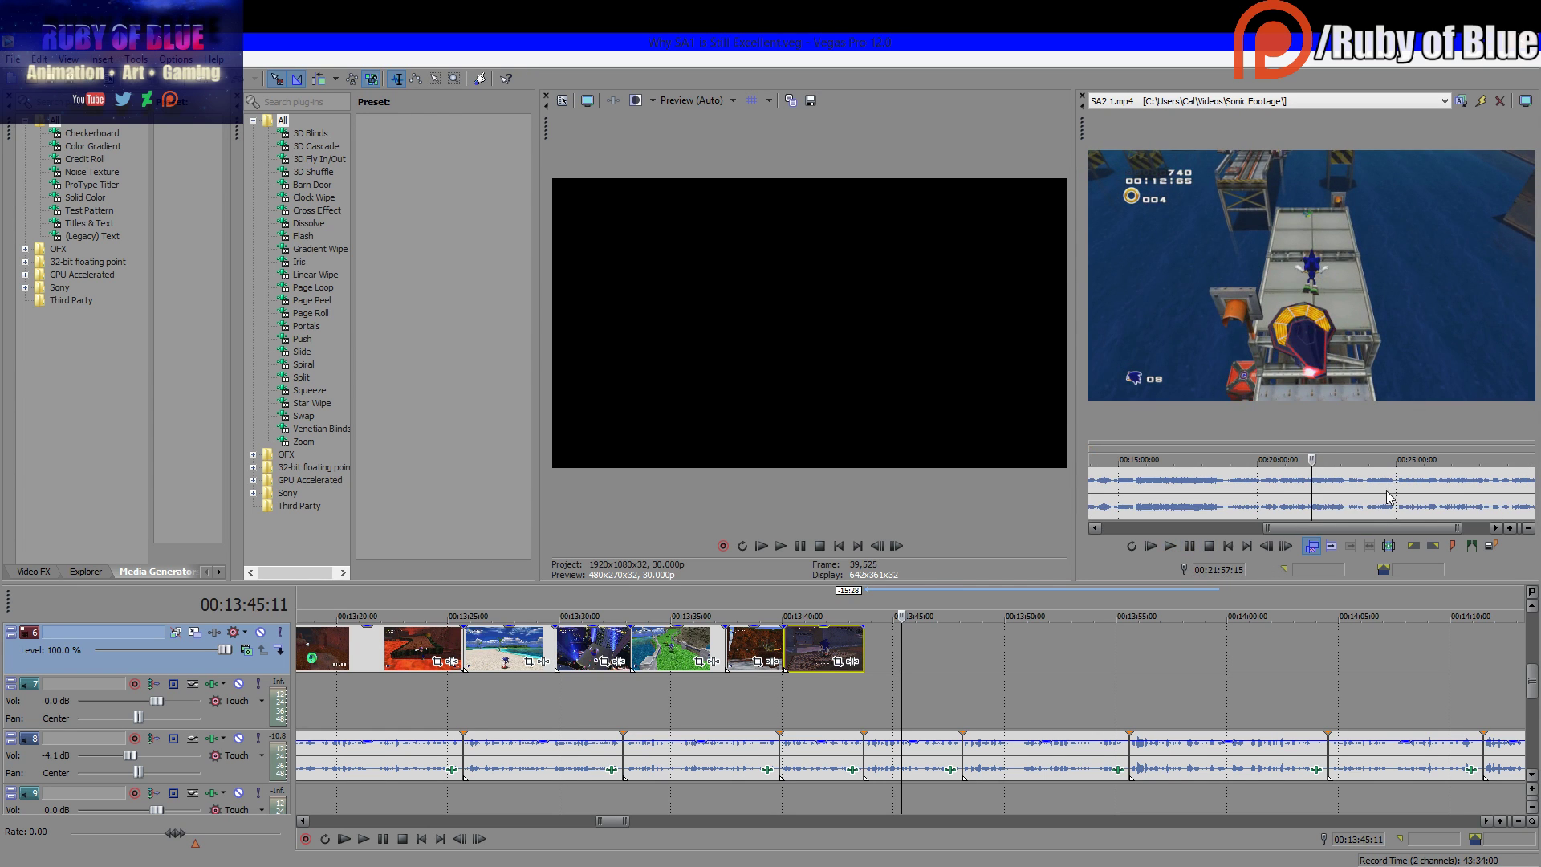
pyautogui.click(1336, 494)
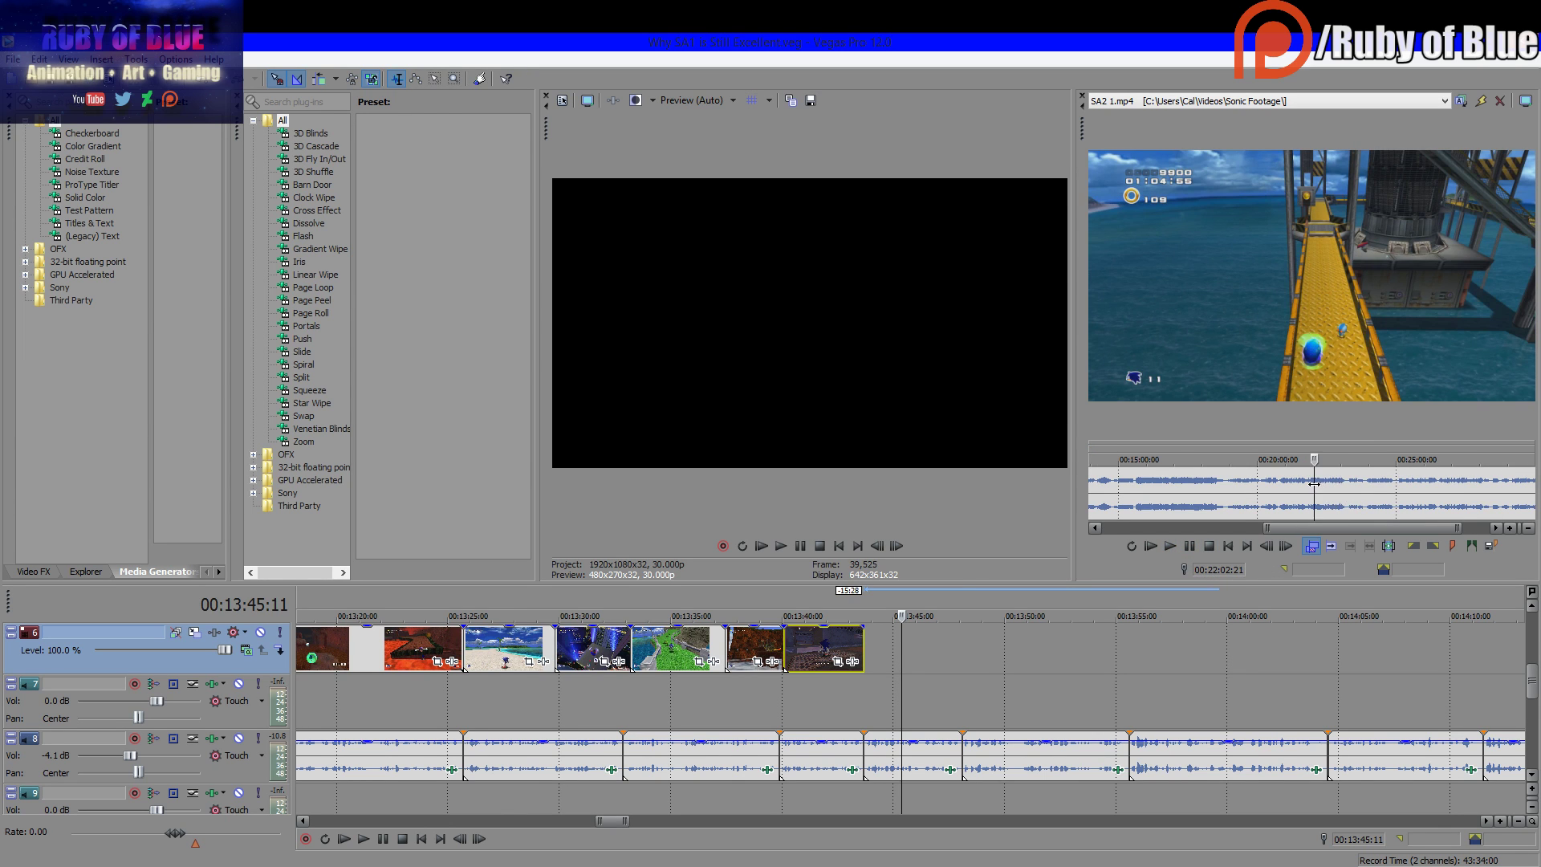
pyautogui.click(1314, 494)
pyautogui.scroll(3, 1316, 493)
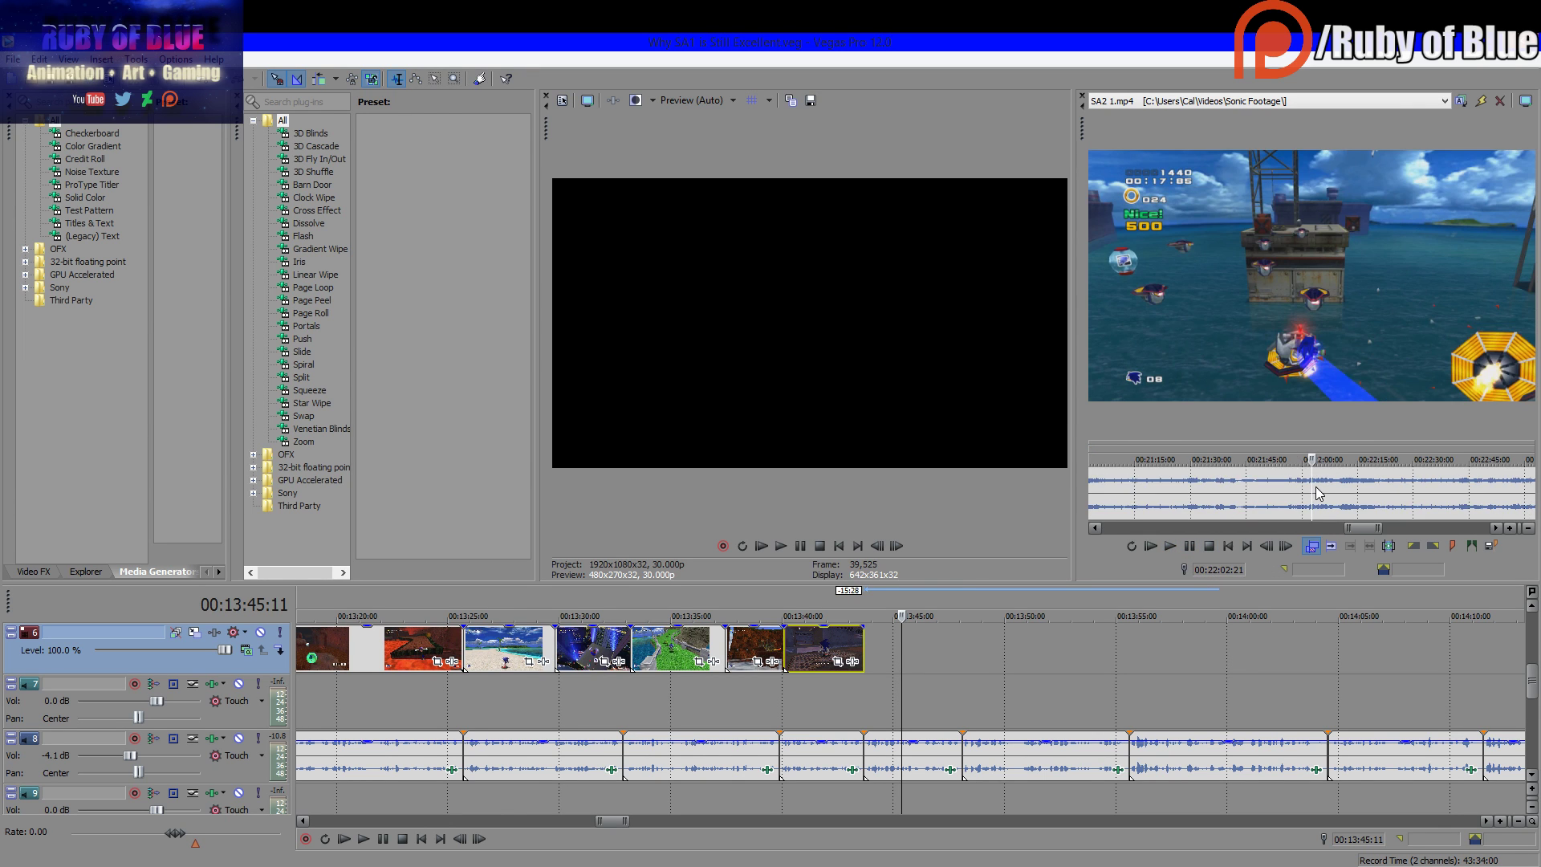
pyautogui.click(1191, 547)
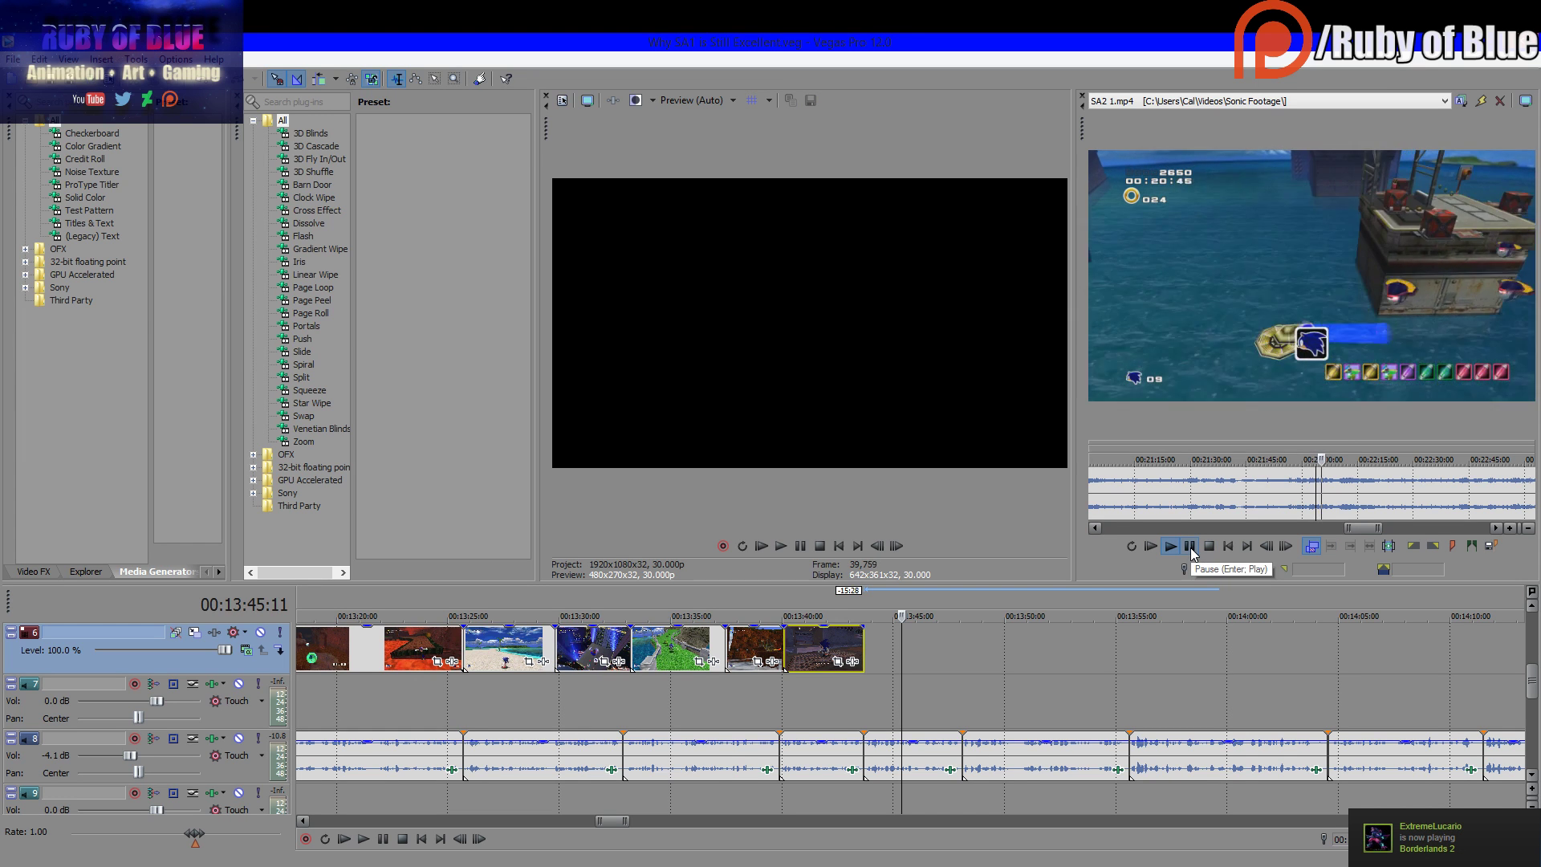
pyautogui.click(1191, 548)
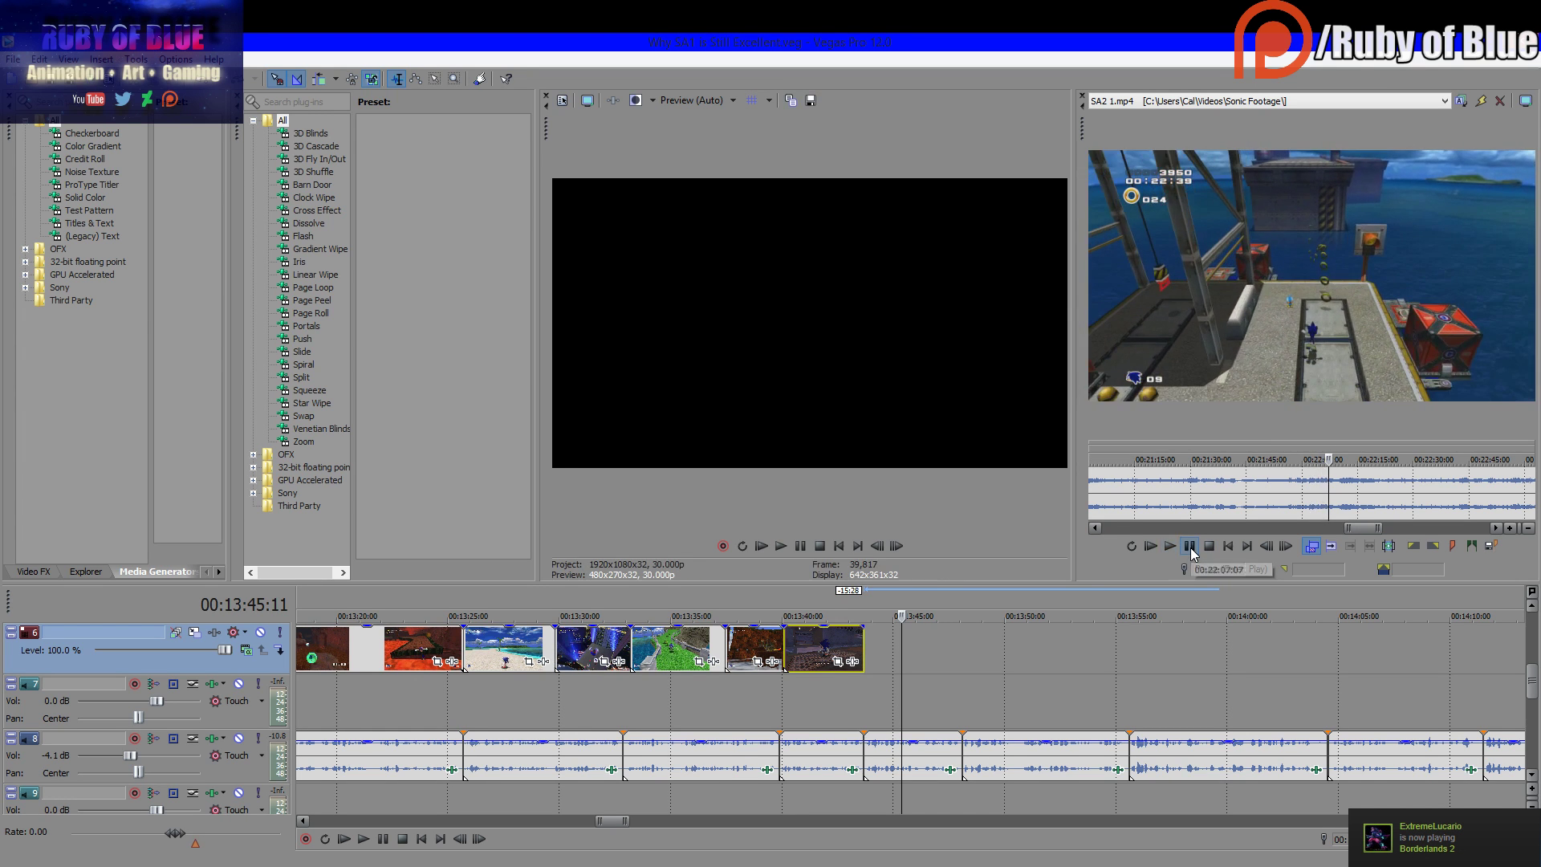
# Place the trimmer range from 00:22:07:01 to 00:22:10:28 directly after the Light Speed Dash clip, without its audio
pyautogui.scroll(5, 1309, 492)
pyautogui.moveTo(1303, 491); pyautogui.dragTo(870, 698)
pyautogui.click(856, 692)
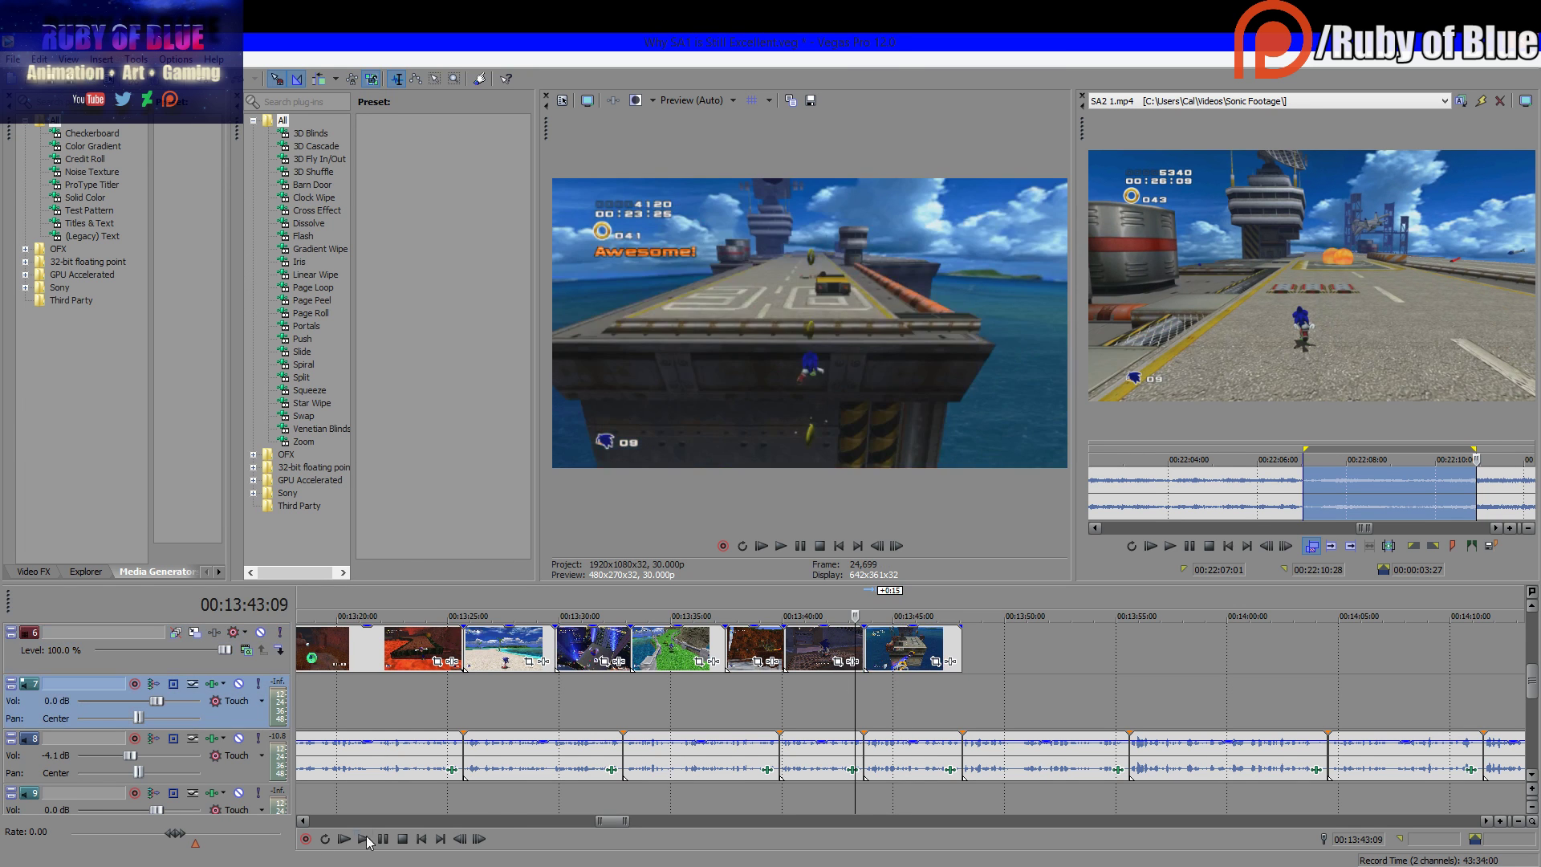
# Play back the new sea platform clip on the timeline and shorten its end by 1:21 (seconds:frames)
pyautogui.click(365, 840)
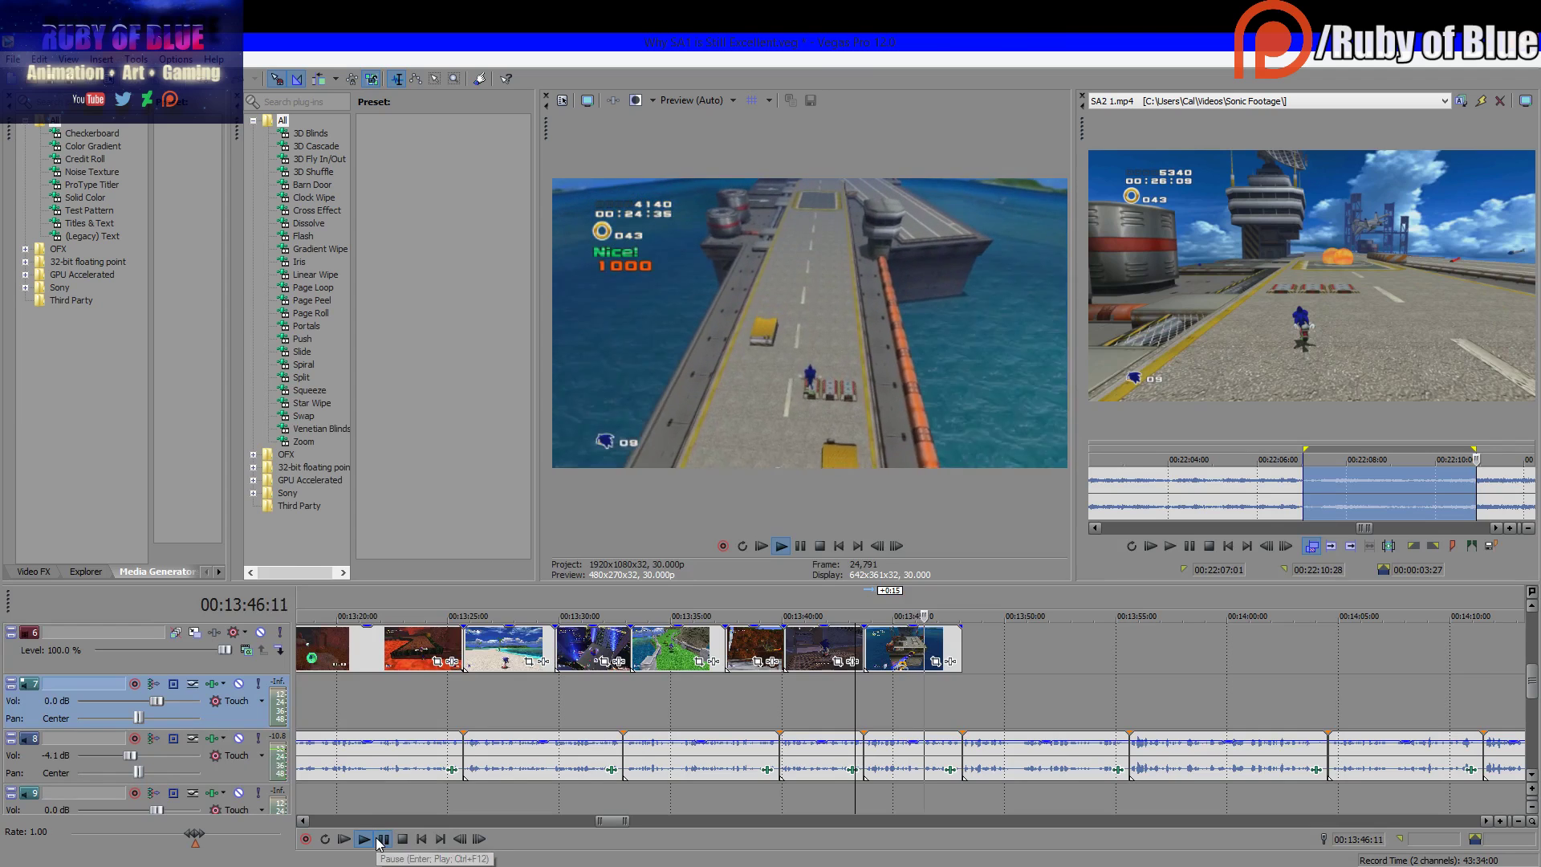
pyautogui.click(382, 839)
pyautogui.moveTo(957, 651); pyautogui.dragTo(918, 643)
# Switch the trimmer from the SA2 footage back to Stream.mp4 and go to 00:29:13:20
pyautogui.click(1115, 101)
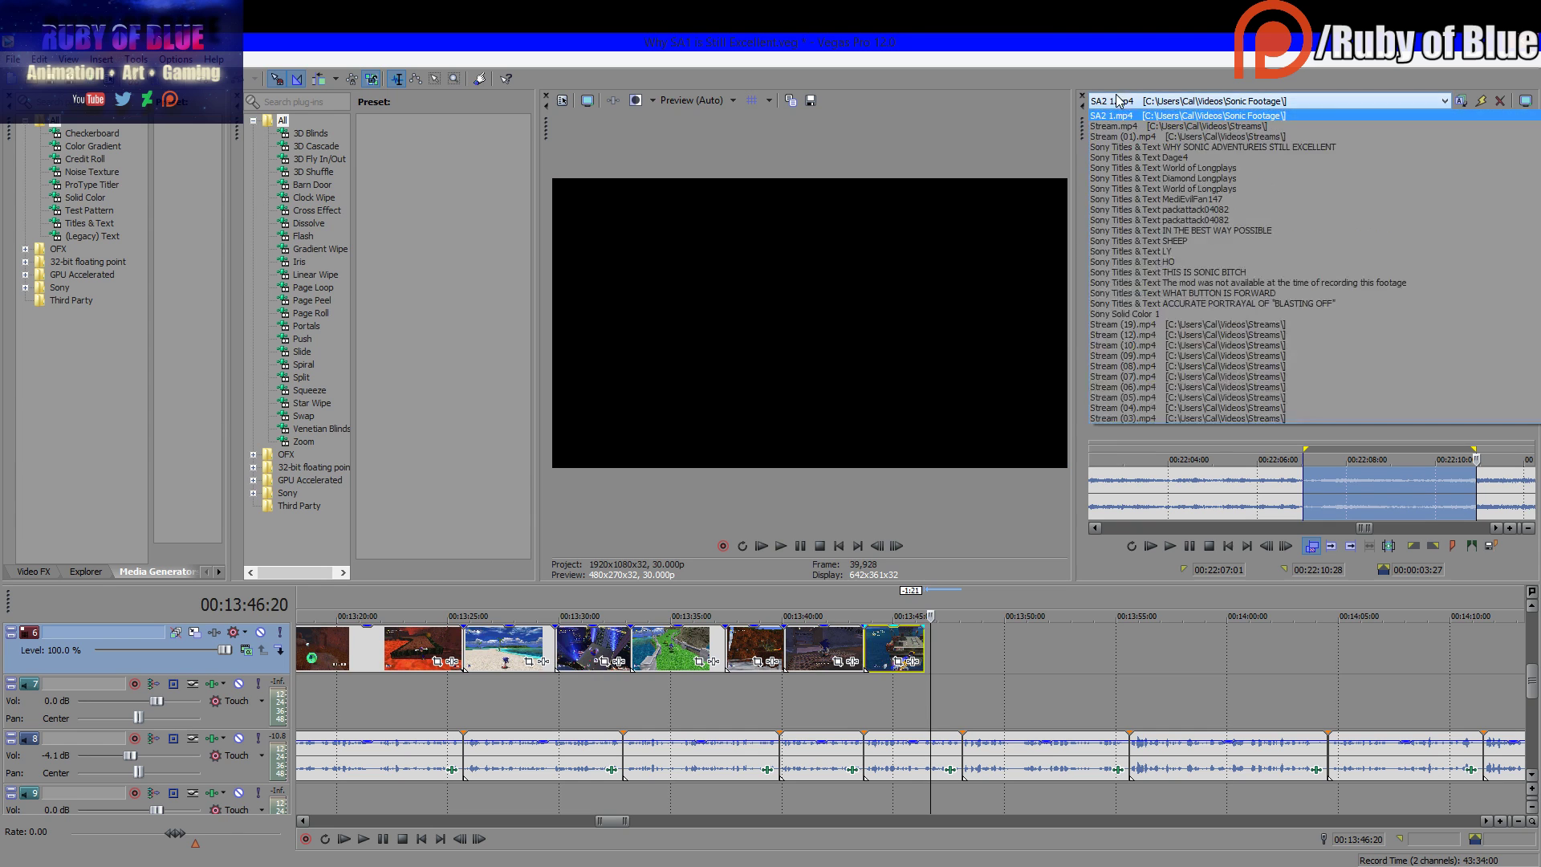
pyautogui.click(1132, 138)
pyautogui.click(1268, 514)
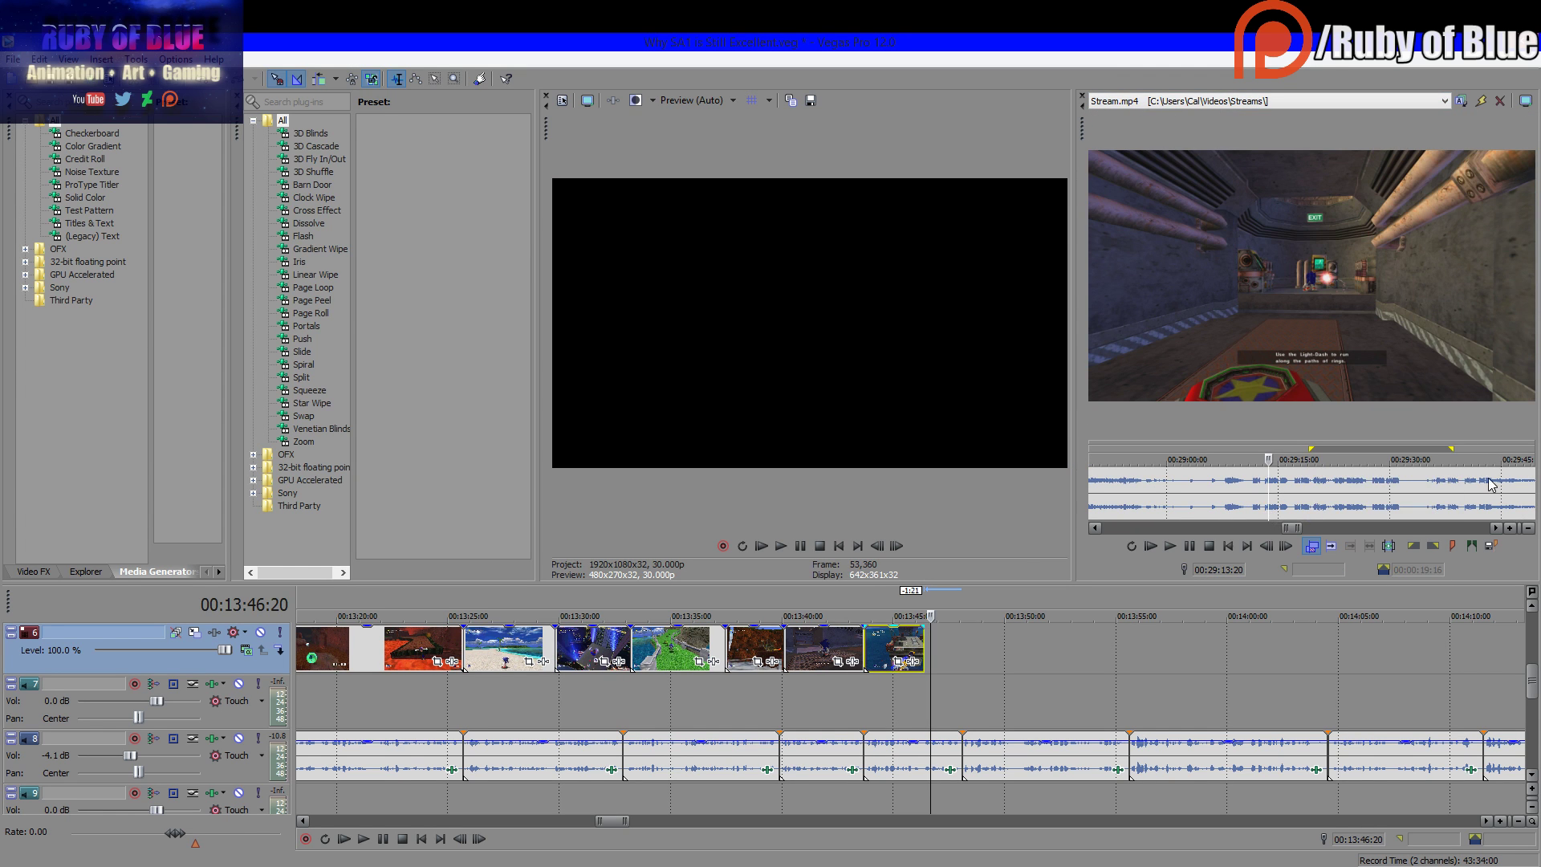
# Search the tunnel scene in the trimmer from 00:29:13 to about 00:29:48 for the Light Speed Dash charge
pyautogui.click(1465, 502)
pyautogui.scroll(-4, 1436, 506)
pyautogui.scroll(5, 1416, 507)
pyautogui.click(1369, 505)
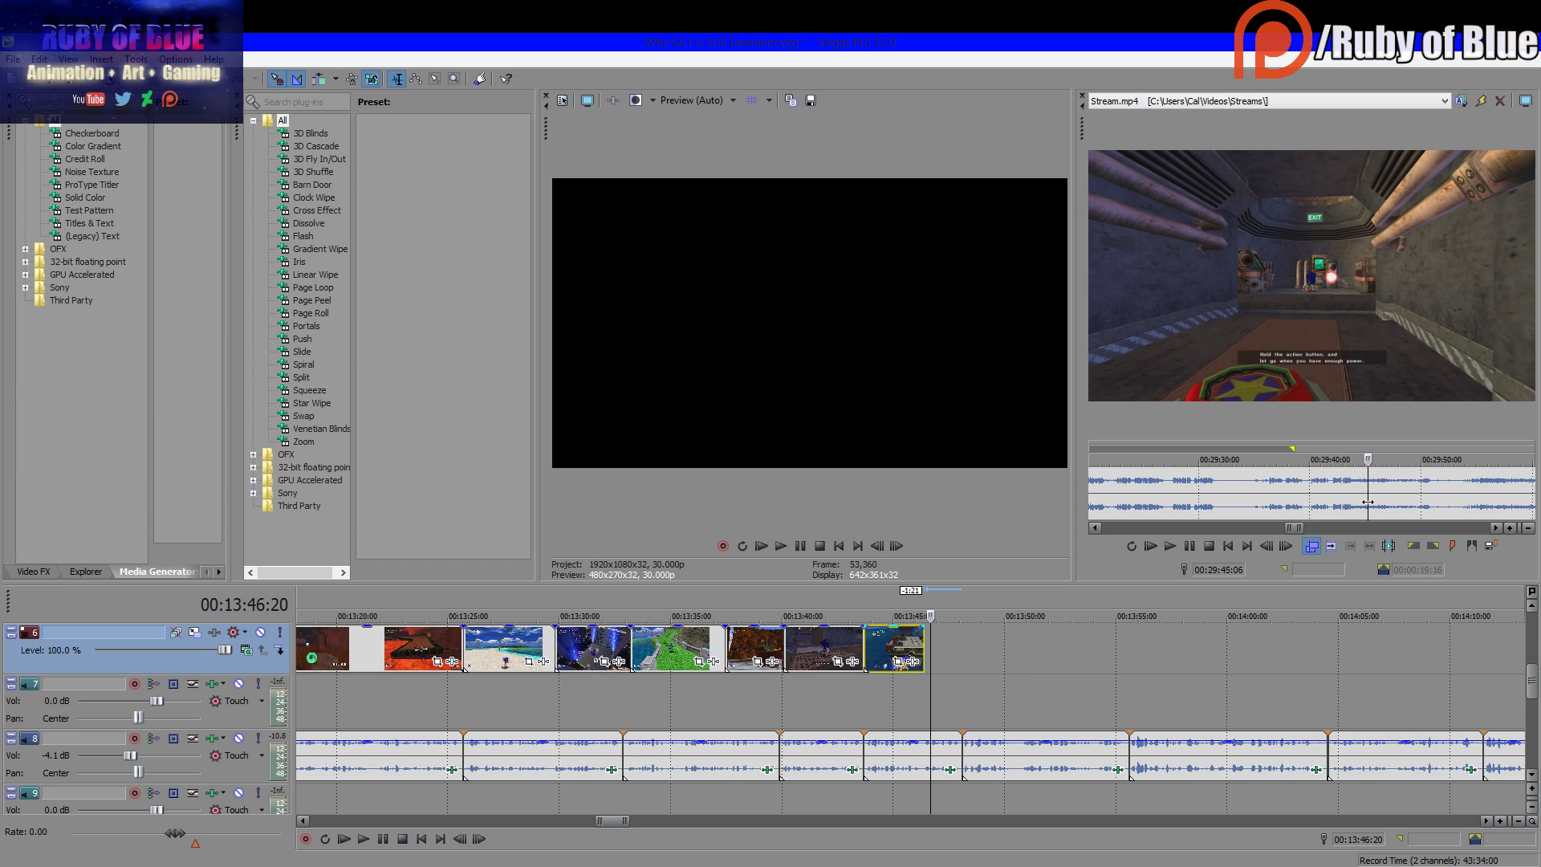
pyautogui.click(1405, 491)
pyautogui.click(1387, 493)
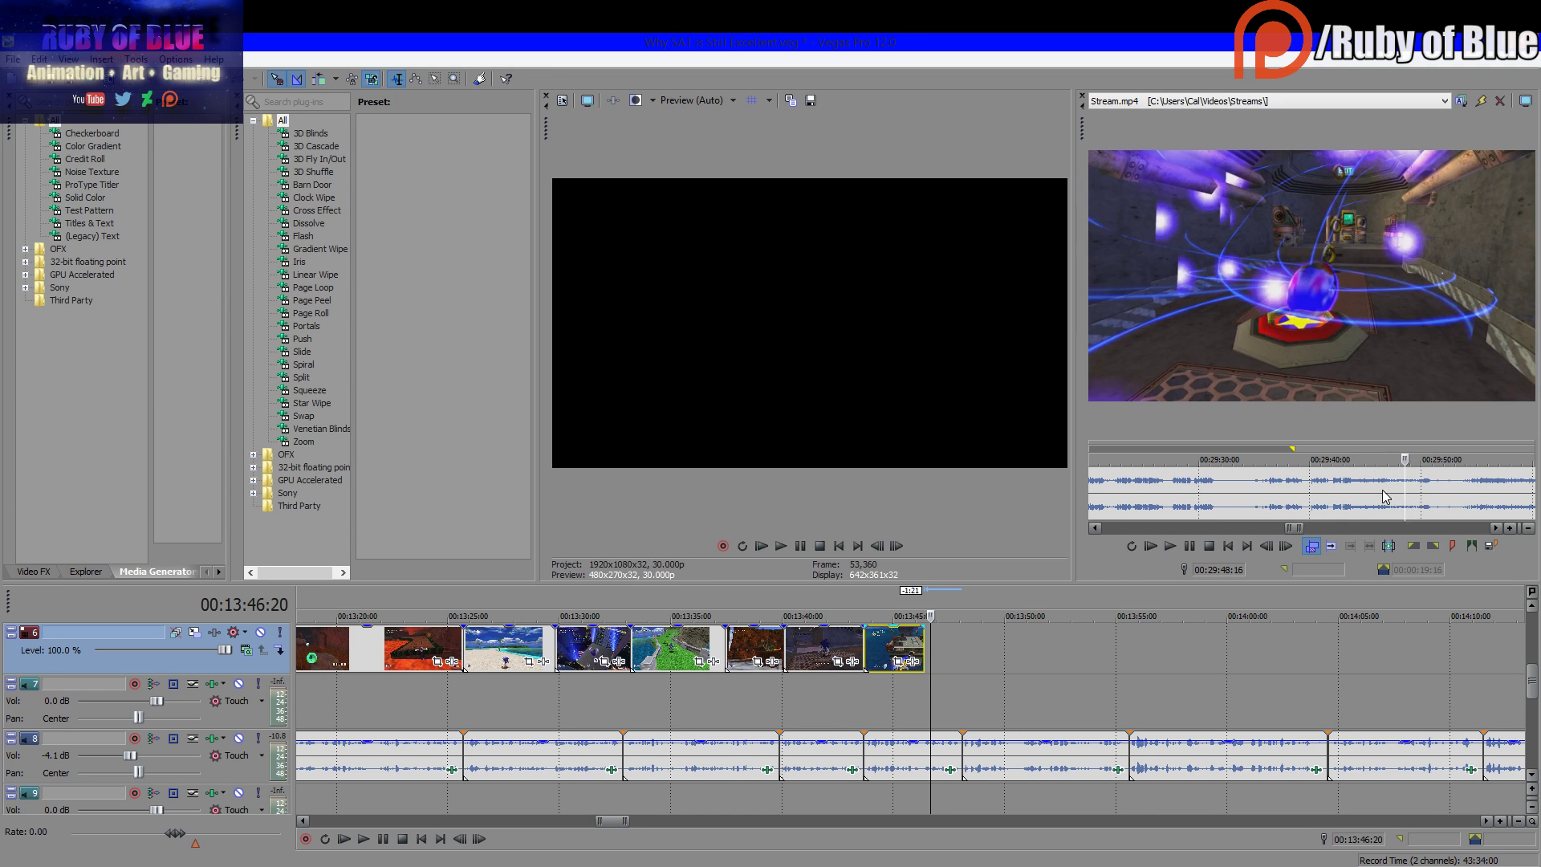
pyautogui.click(1355, 497)
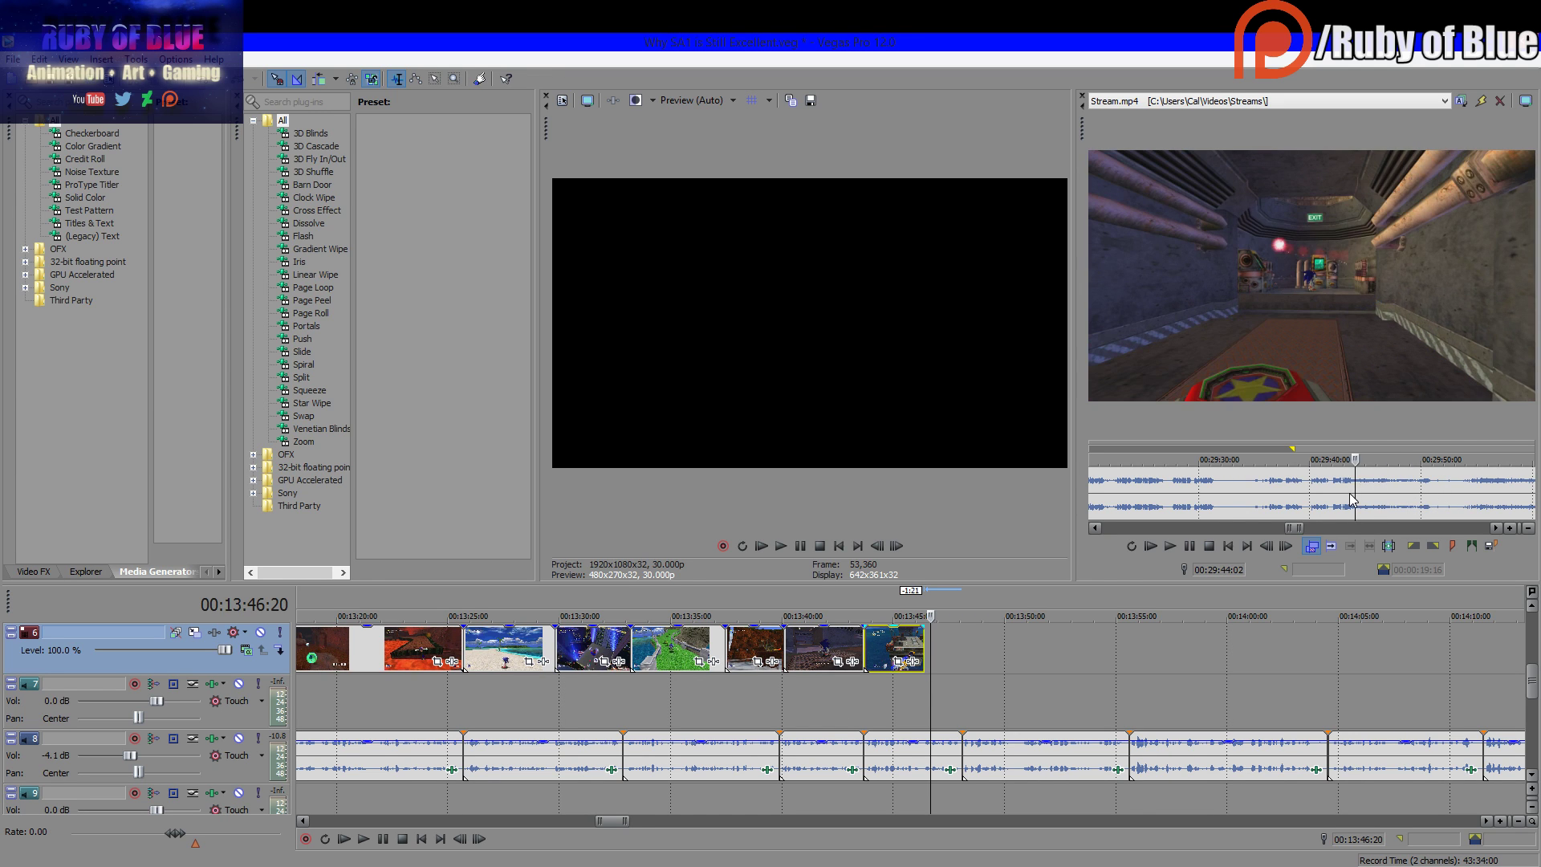
# Place the trimmer range from 00:29:46:02 to 00:29:53:02 directly after the sea platform clip, without its audio
pyautogui.click(1376, 488)
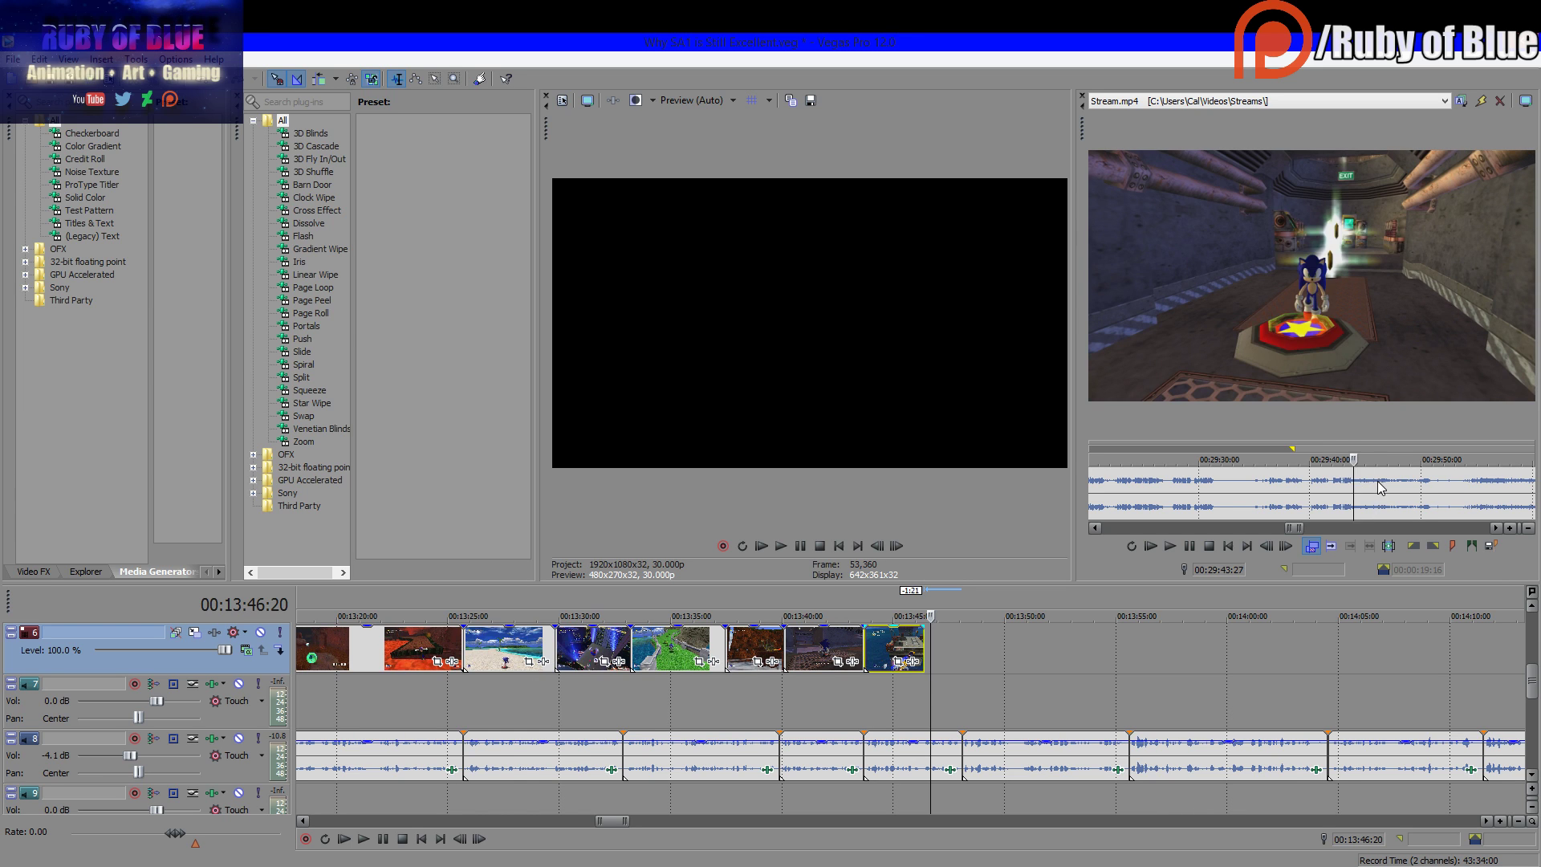
pyautogui.moveTo(1378, 492); pyautogui.dragTo(956, 717)
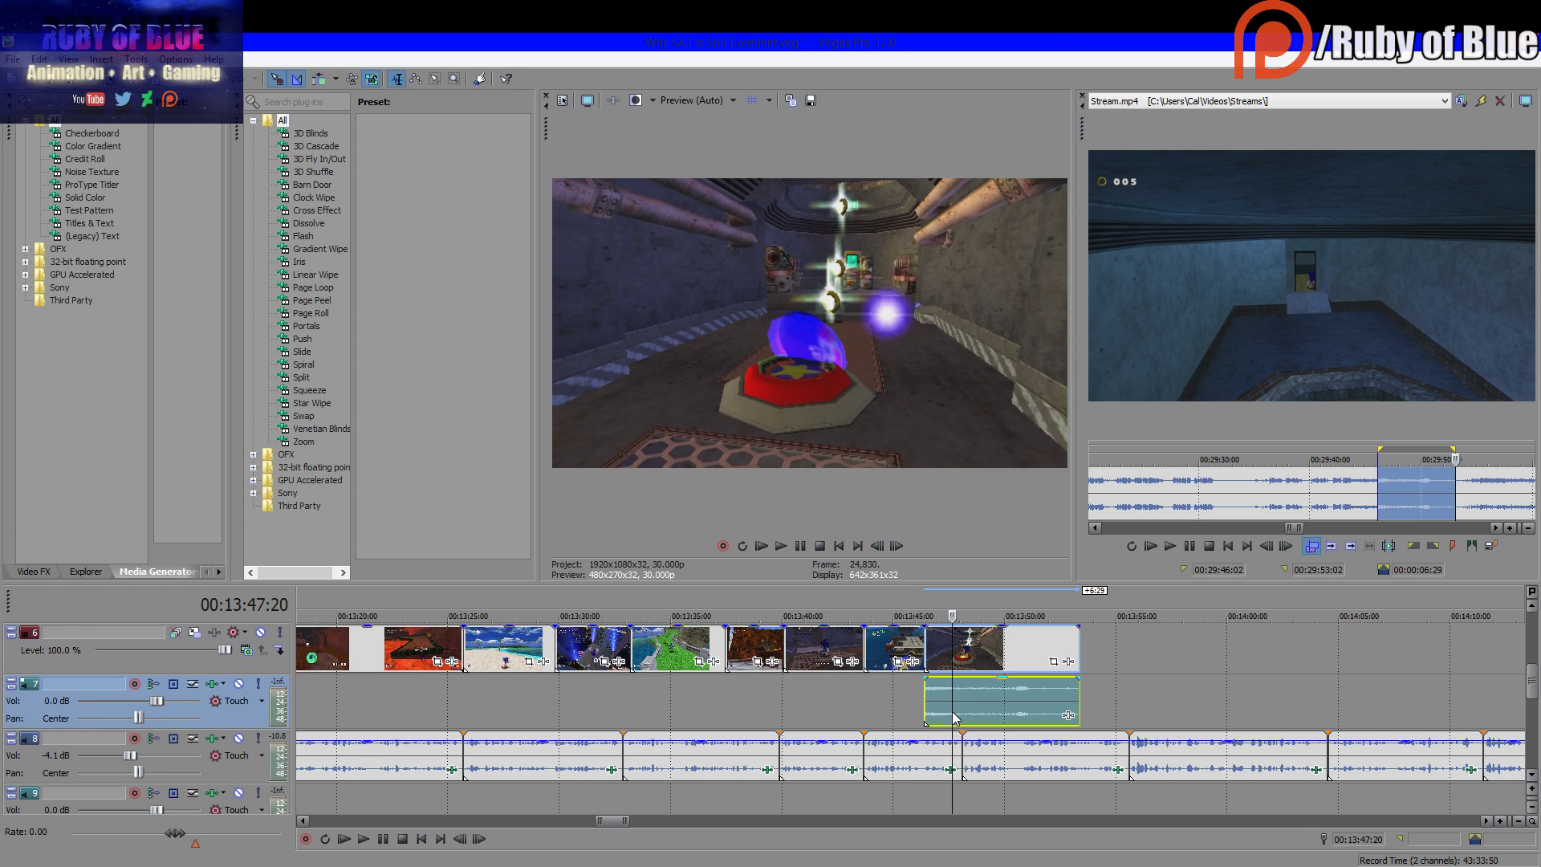
pyautogui.press('Delete')
# Play back the new tunnel clip on the timeline and shorten its end by 5:08 (seconds:frames)
pyautogui.click(917, 708)
pyautogui.click(365, 839)
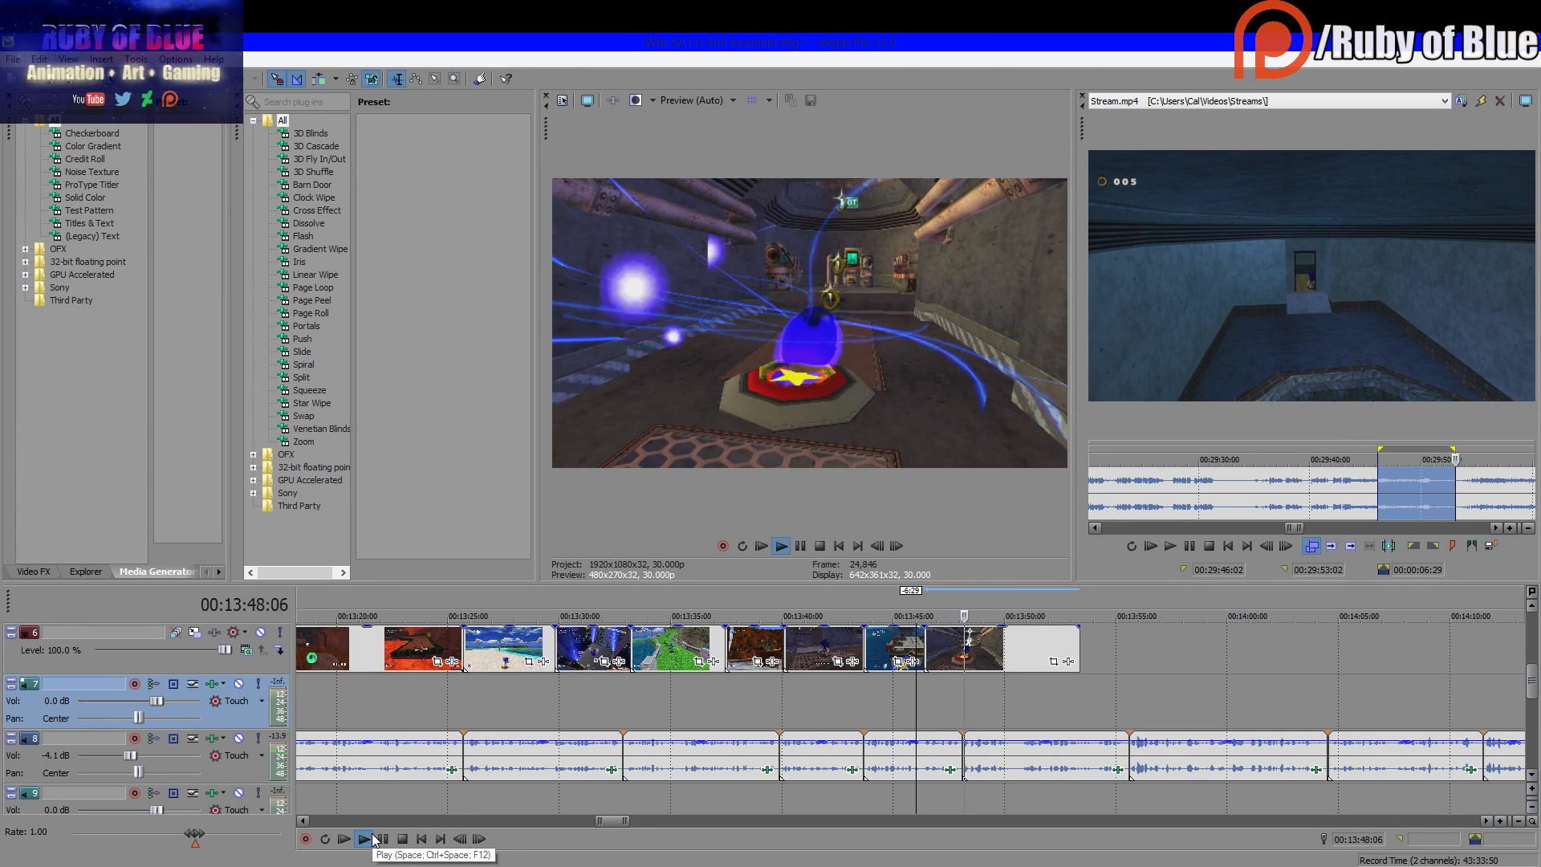
pyautogui.click(363, 839)
pyautogui.click(370, 839)
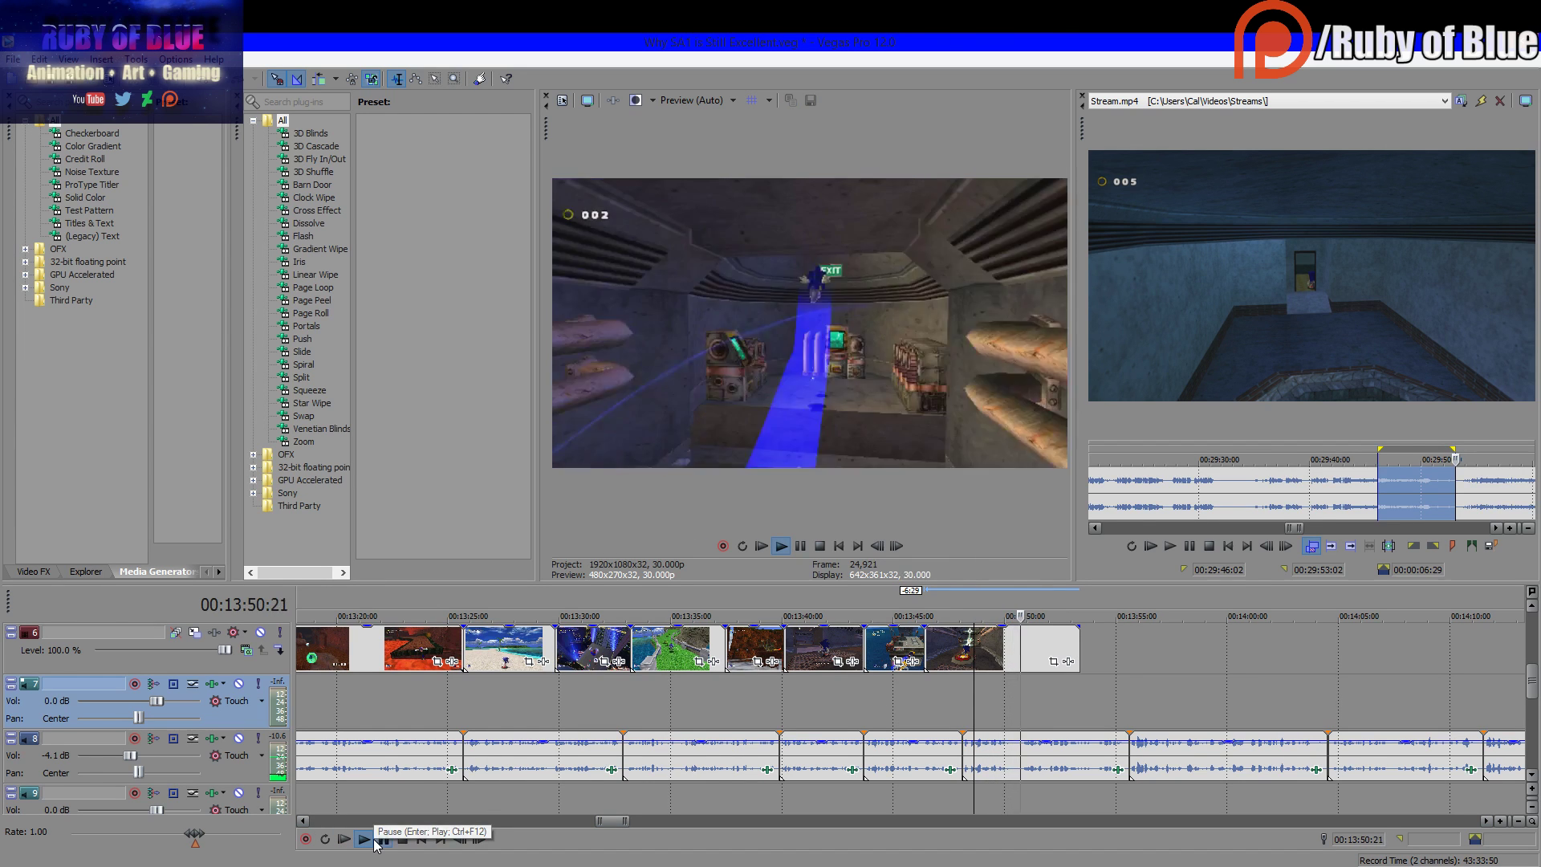
pyautogui.press('Return')
pyautogui.moveTo(1076, 654); pyautogui.dragTo(963, 652)
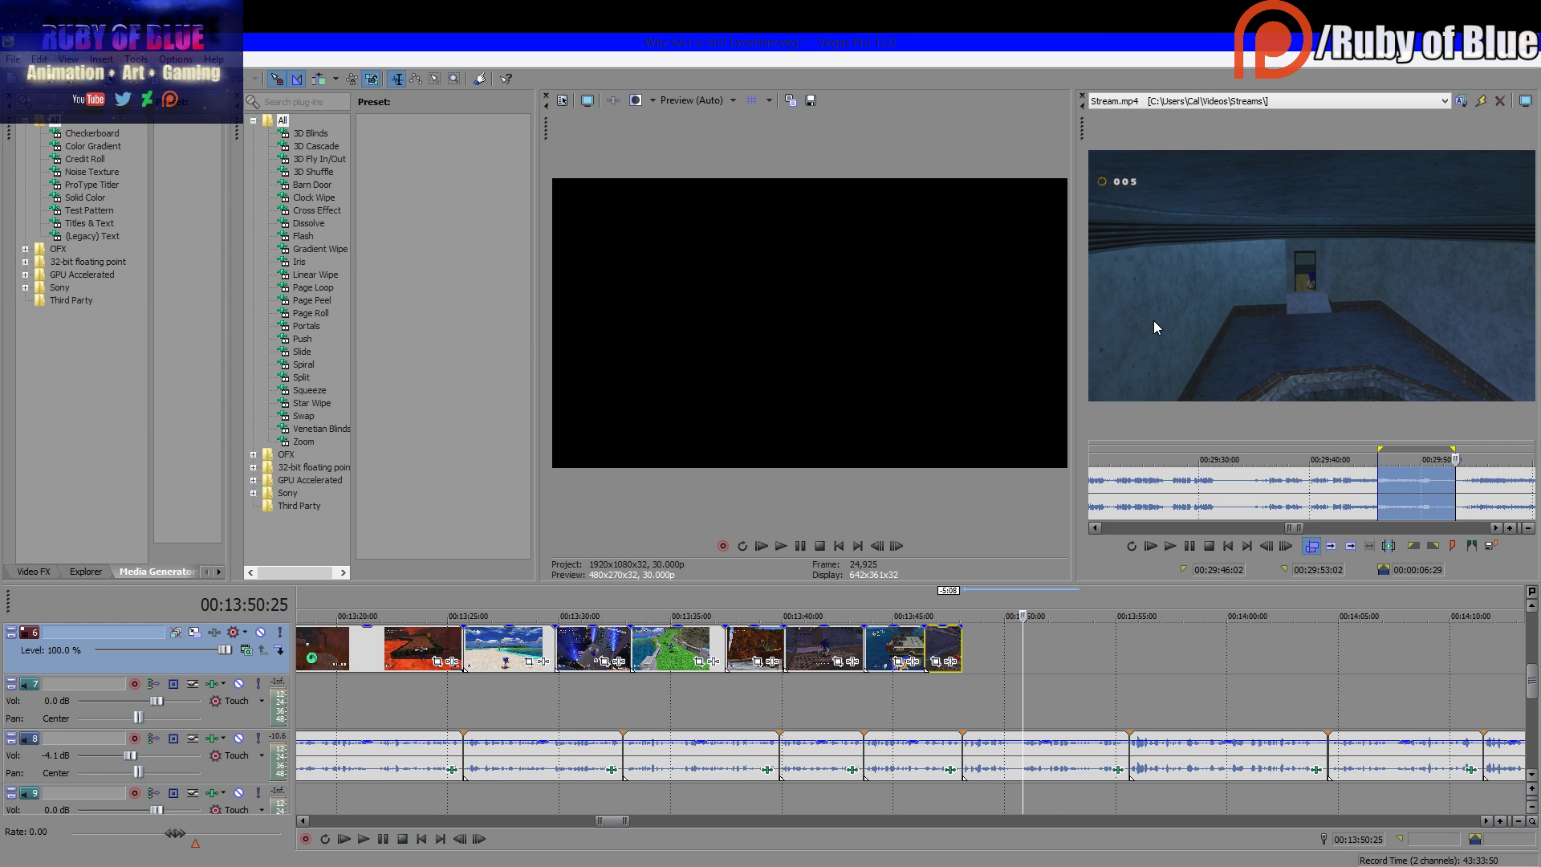
# Browse Stream.mp4 in the trimmer through the city and hotel scenes from about 00:30:17 to 00:33:00 for usable footage
pyautogui.click(1174, 104)
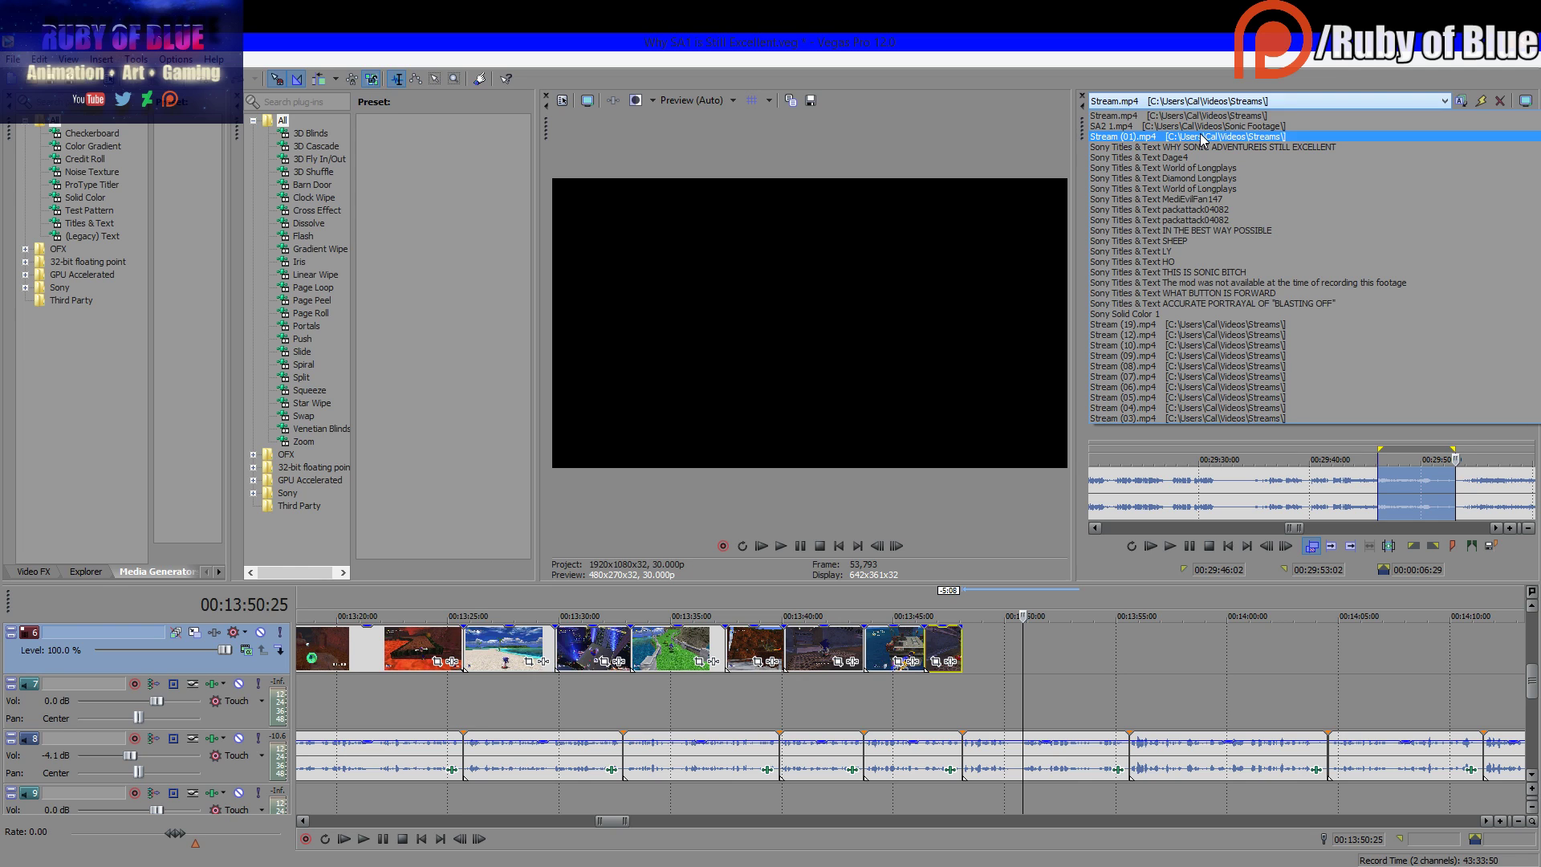
pyautogui.click(1199, 120)
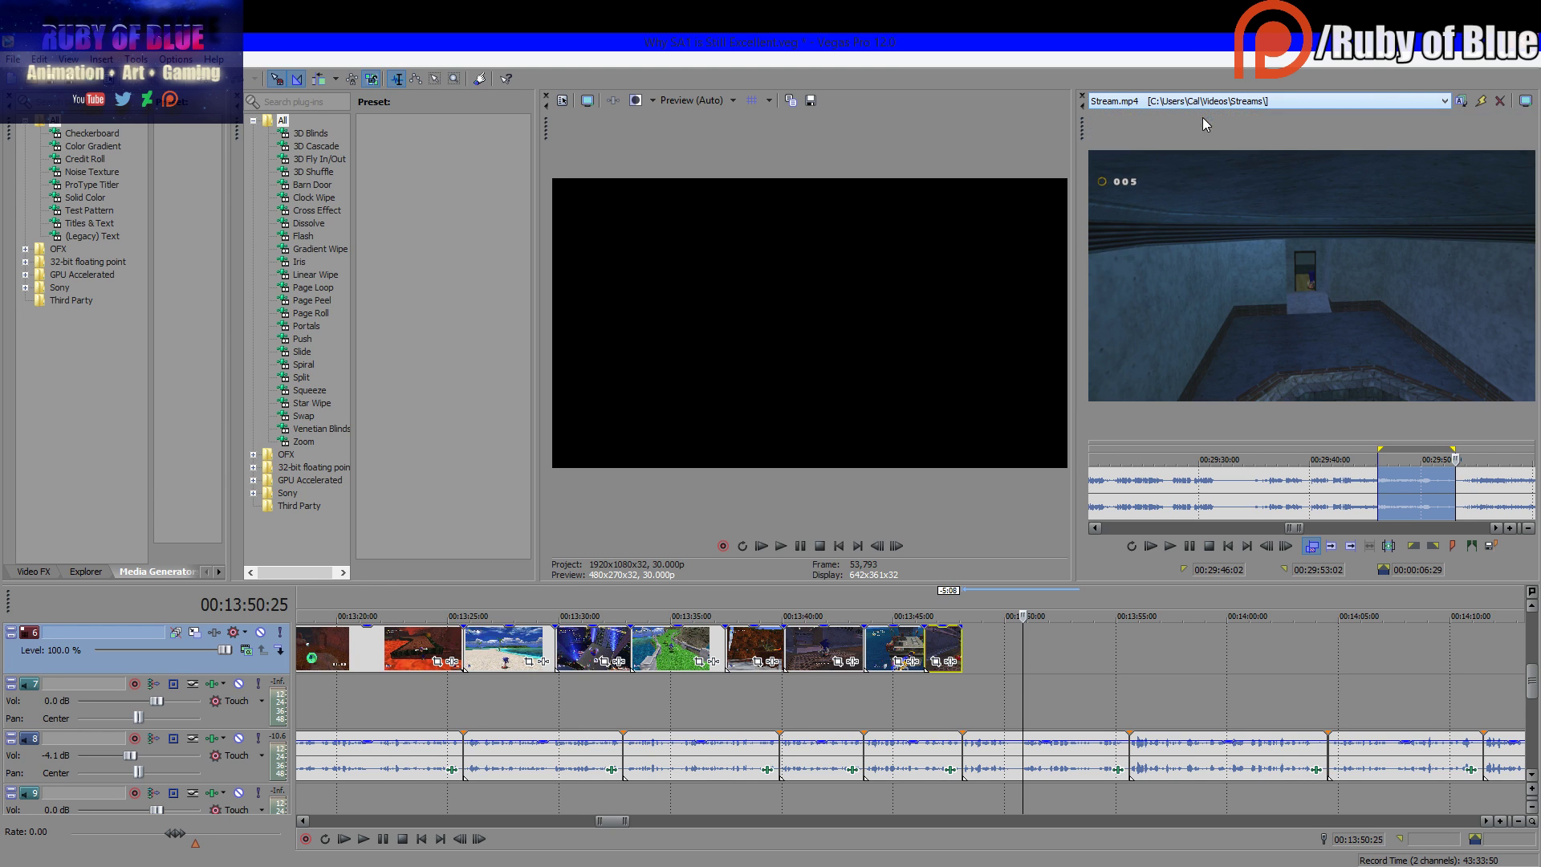
pyautogui.scroll(-2, 1341, 497)
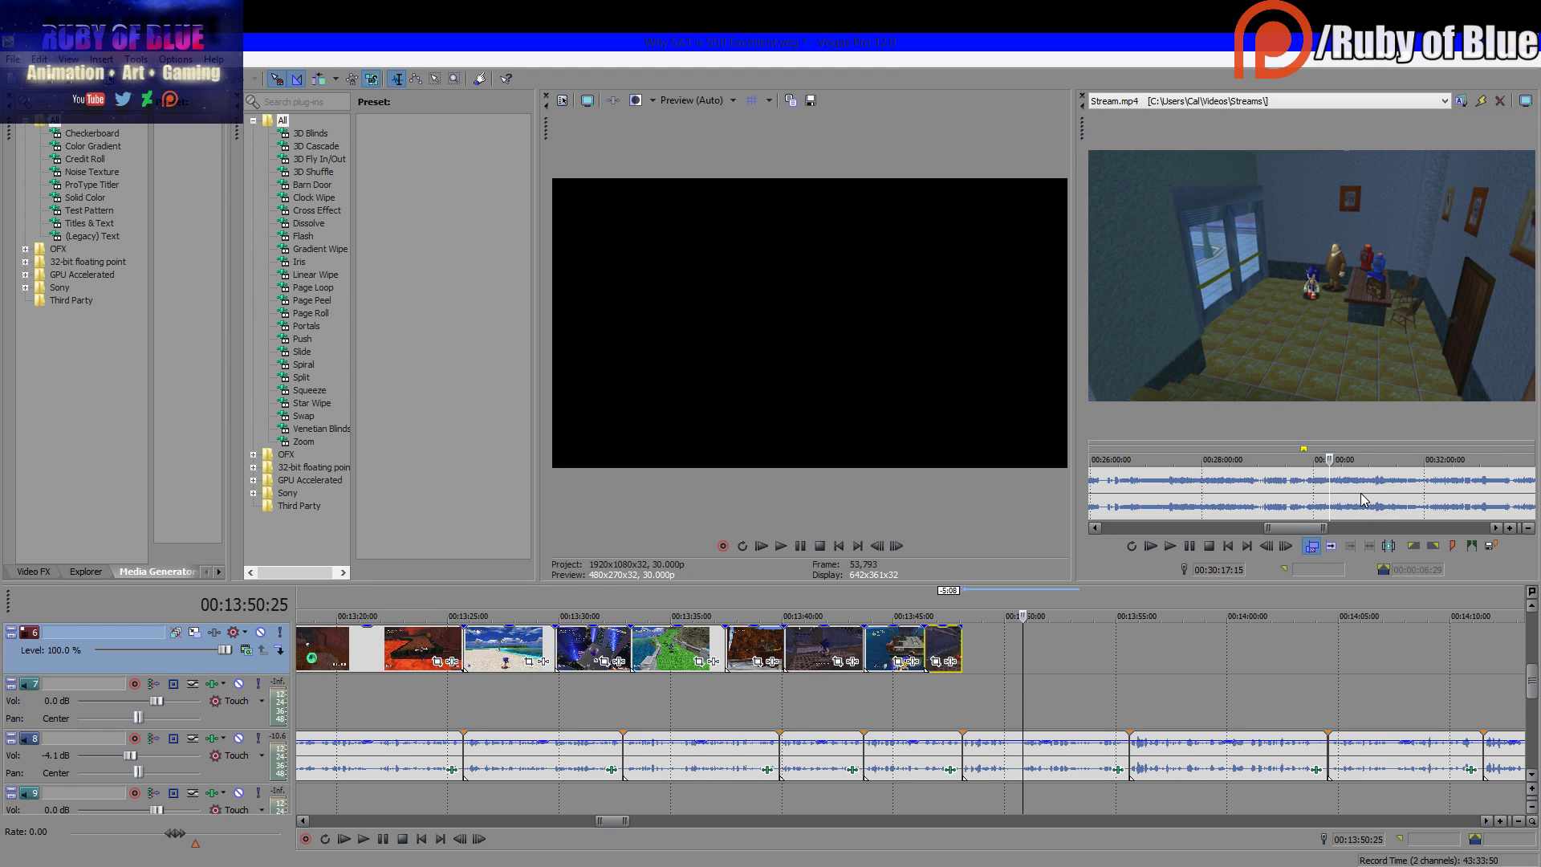
pyautogui.click(1362, 498)
pyautogui.click(1385, 500)
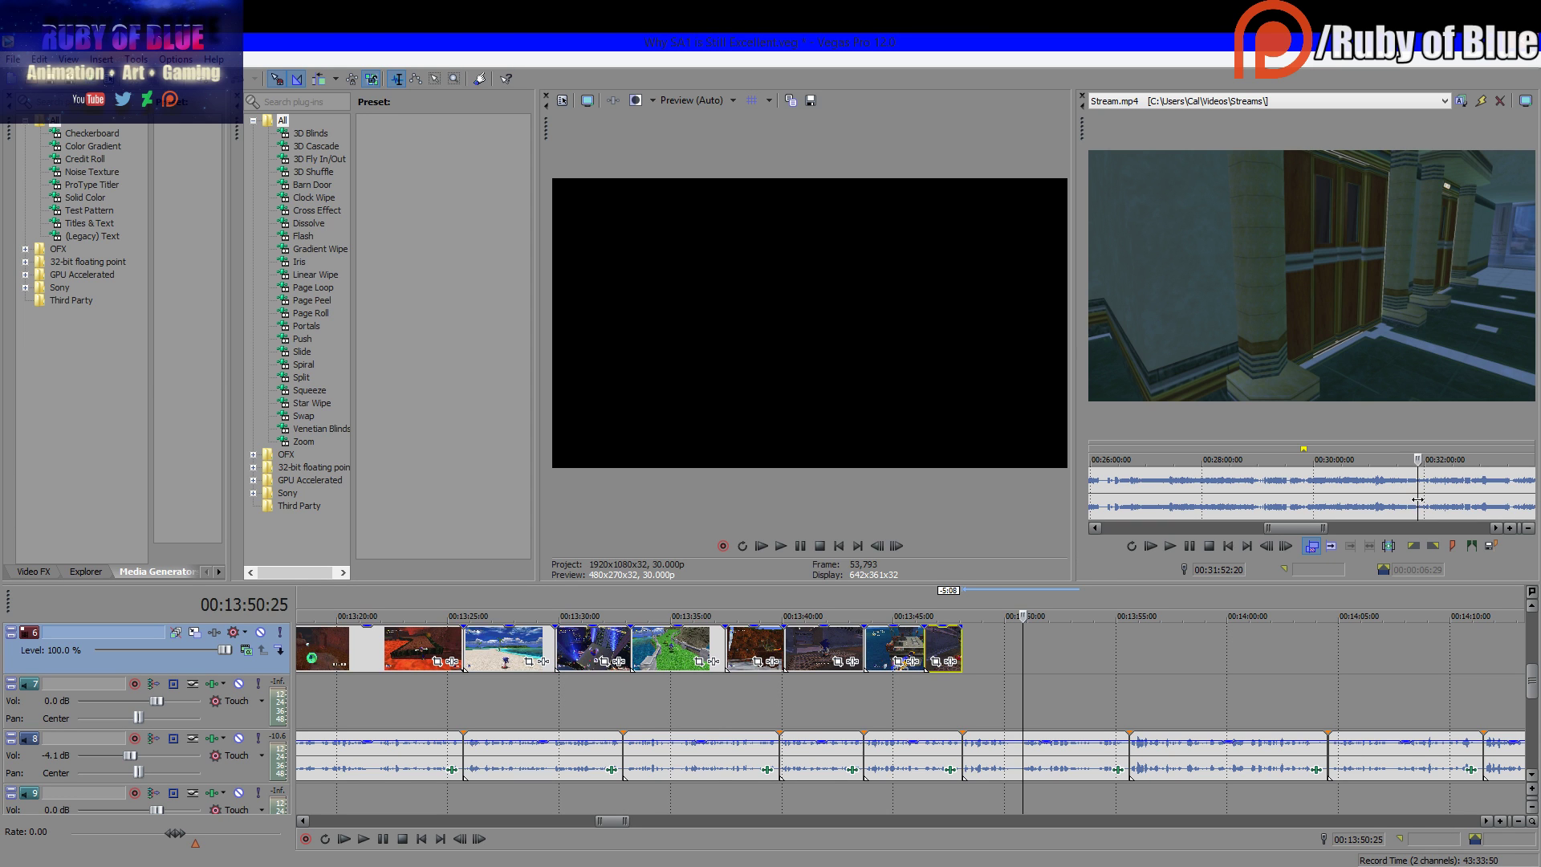
pyautogui.click(1443, 502)
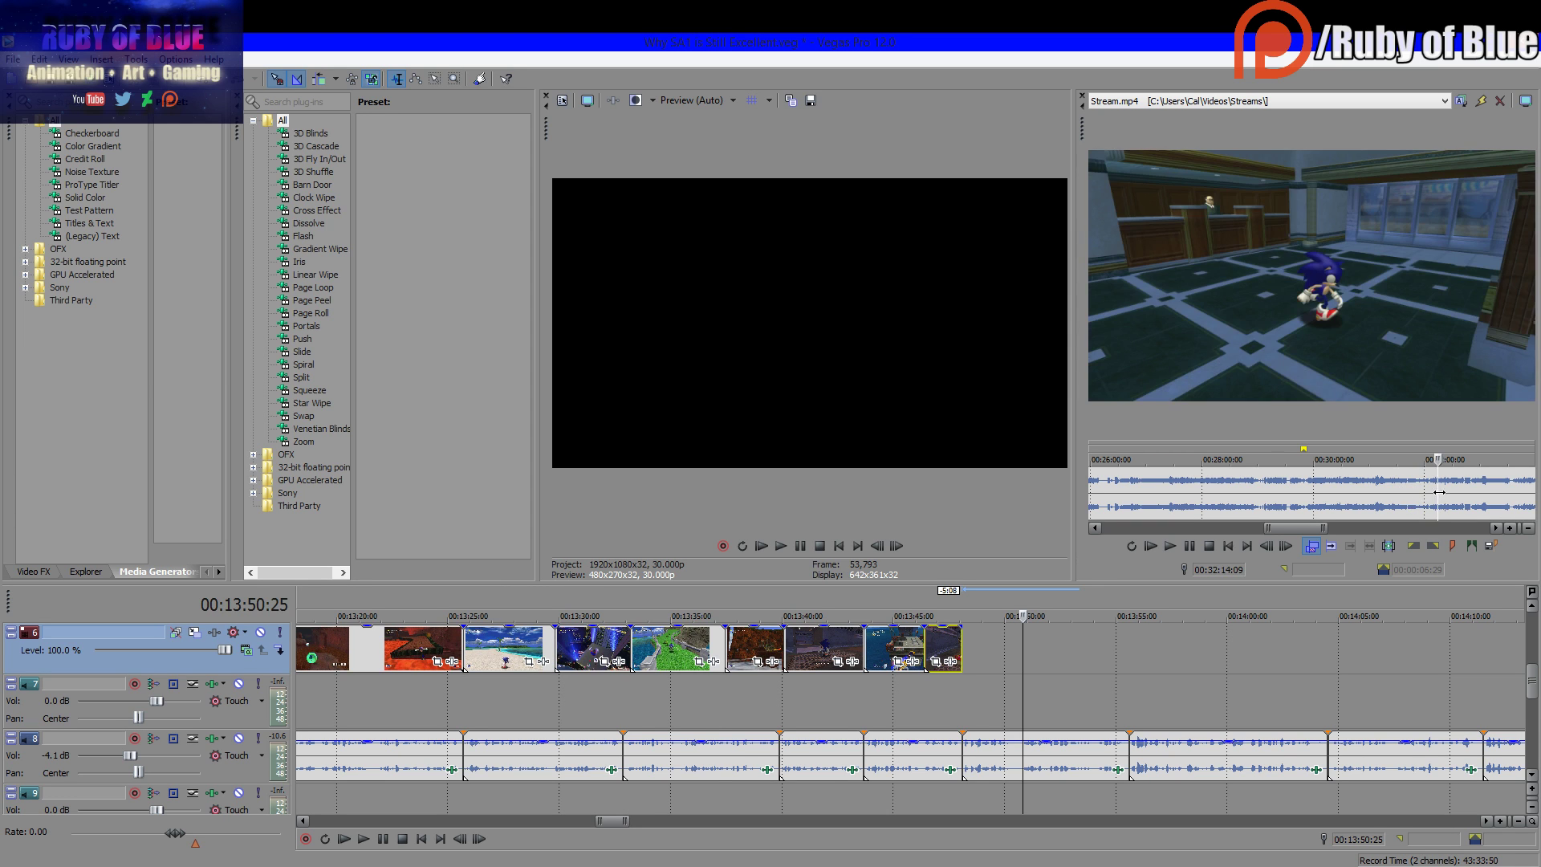
pyautogui.click(1453, 487)
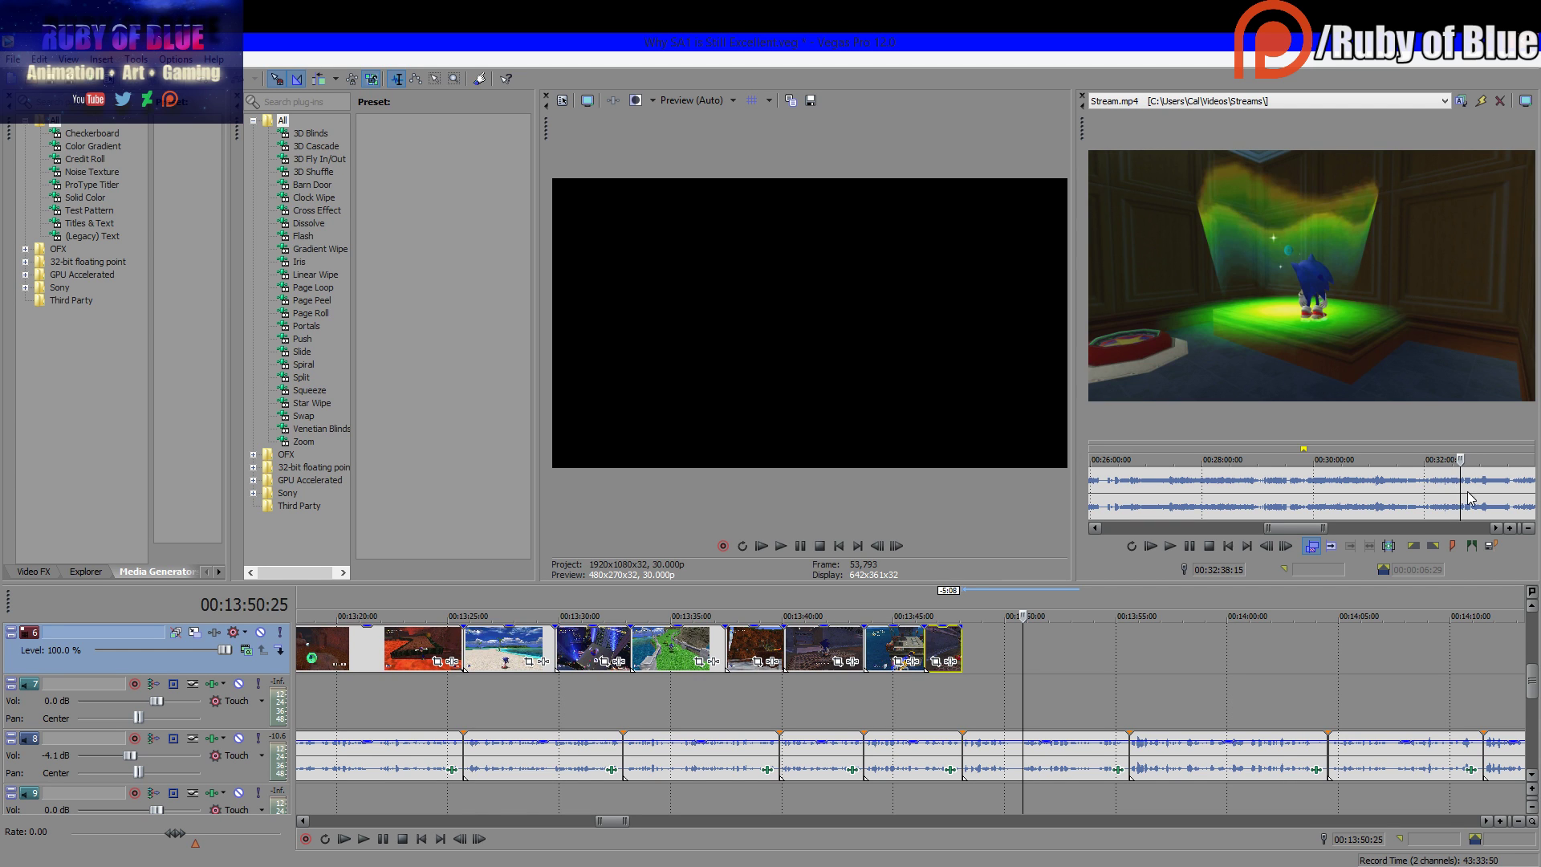
pyautogui.click(1473, 492)
pyautogui.click(1317, 491)
pyautogui.scroll(-4, 1333, 494)
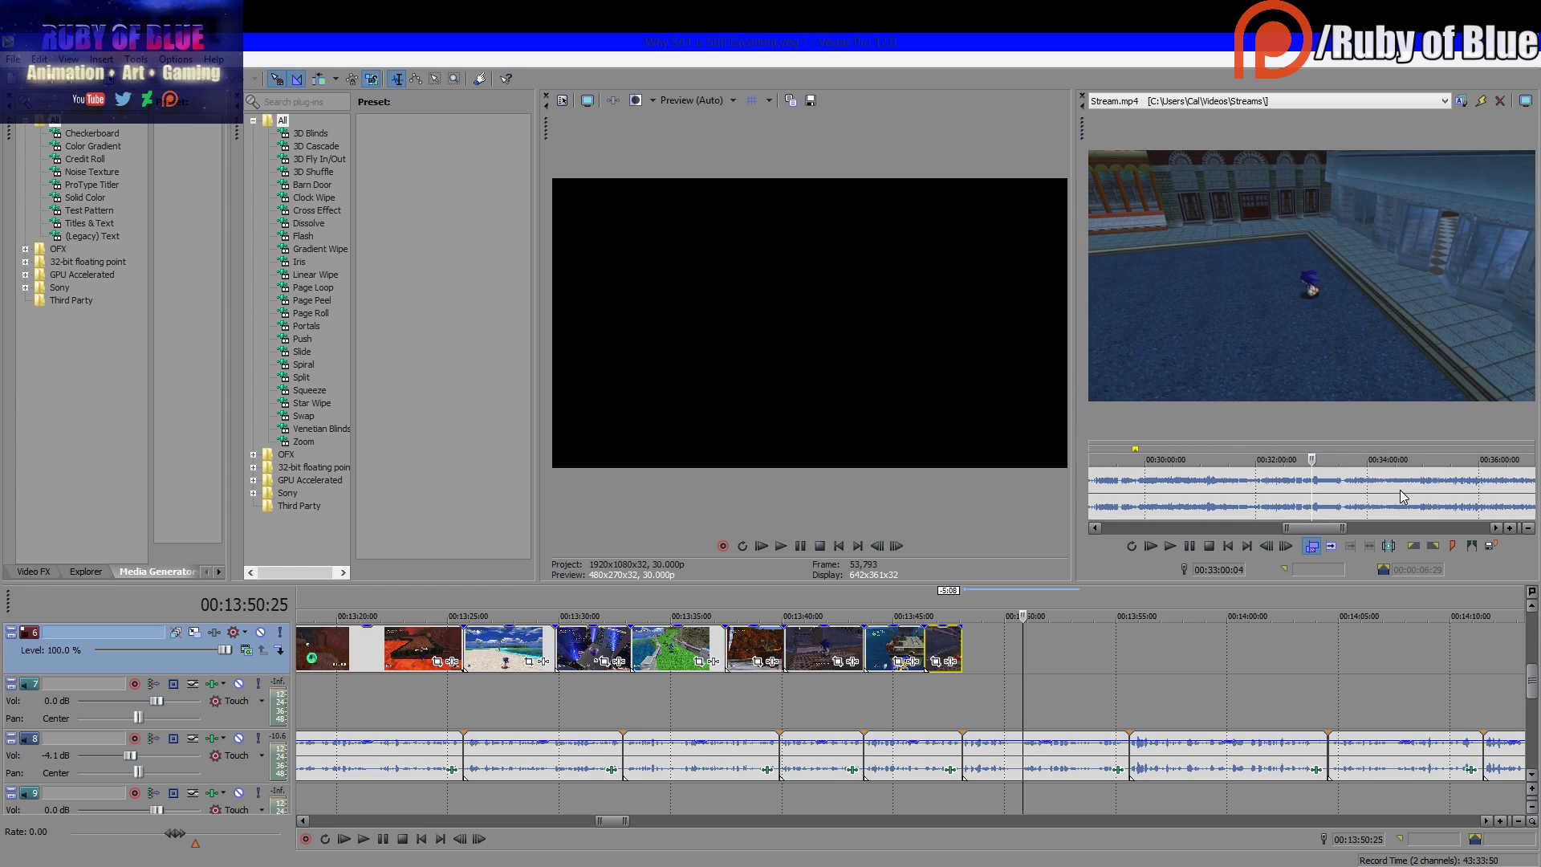
# Skim the casino level in the trimmer between about 00:35:02 and 00:47:09 for another Light Speed Dash moment
pyautogui.click(1329, 485)
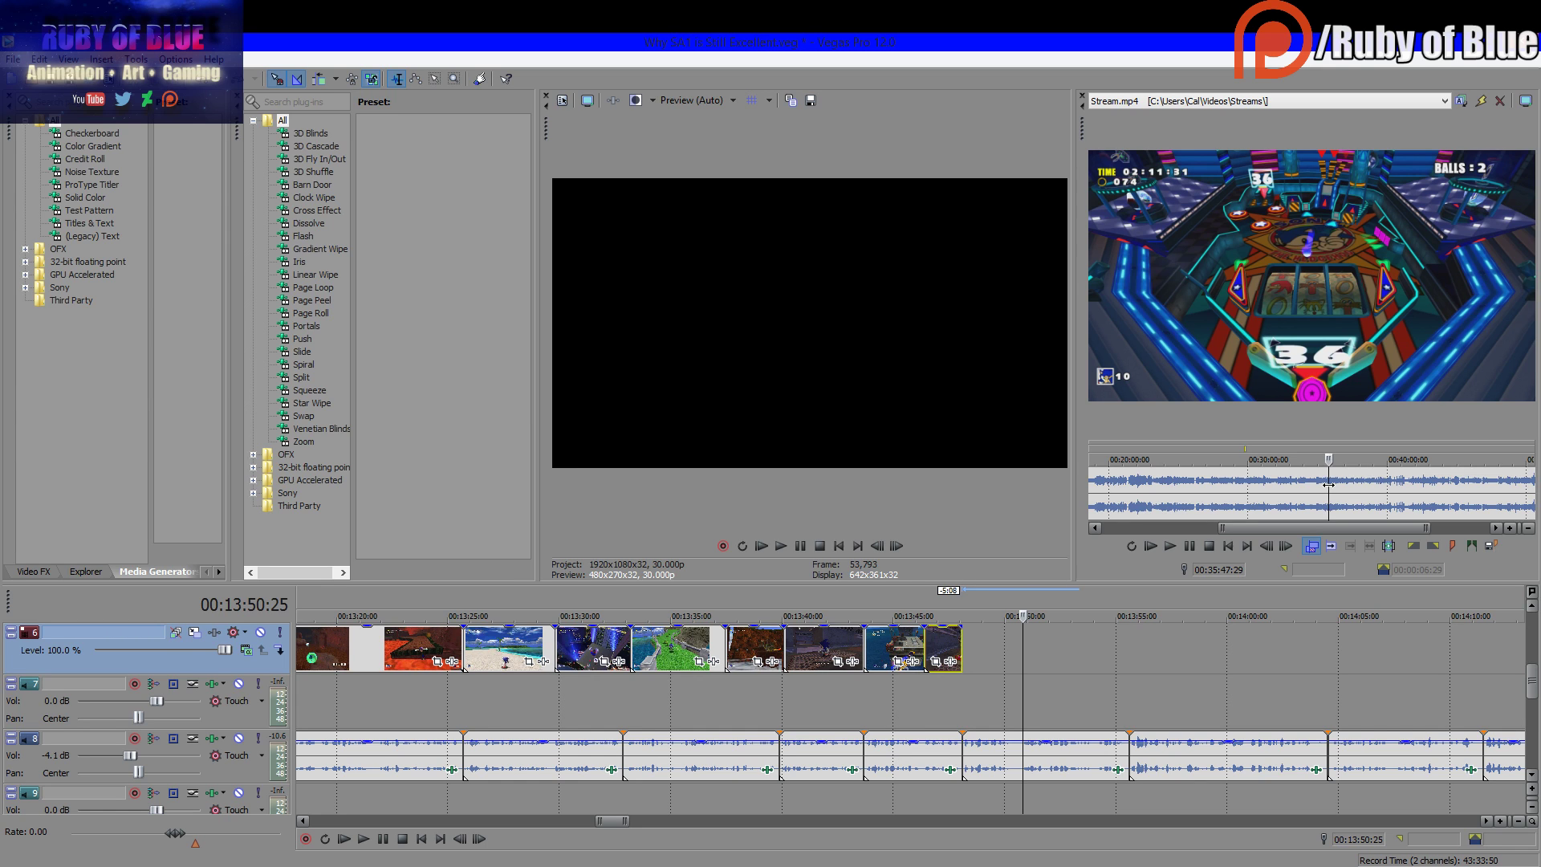
pyautogui.click(1323, 484)
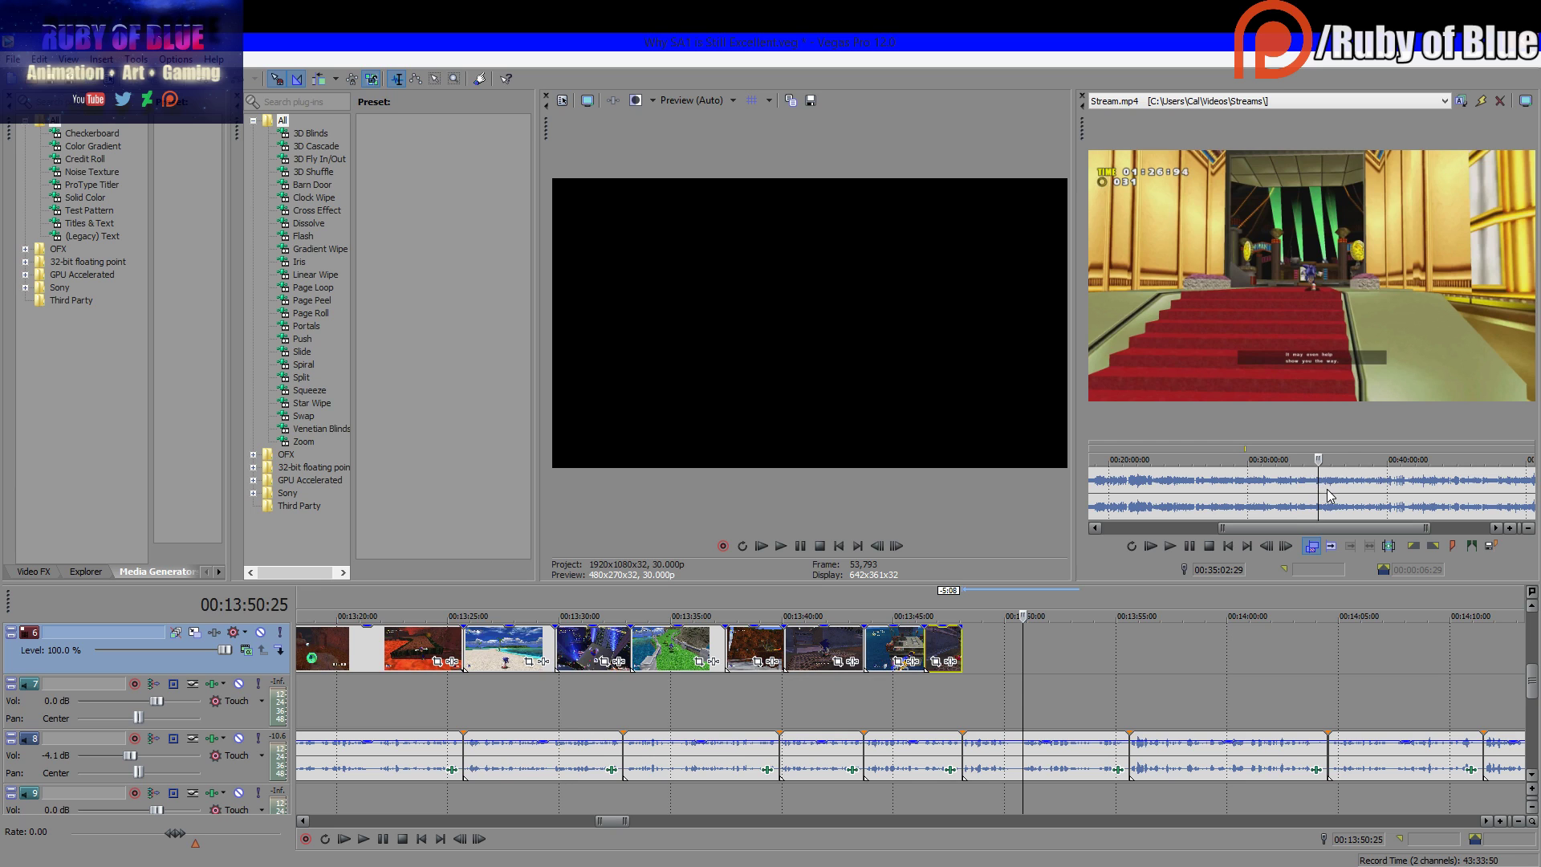
pyautogui.moveTo(1329, 495); pyautogui.dragTo(1358, 493)
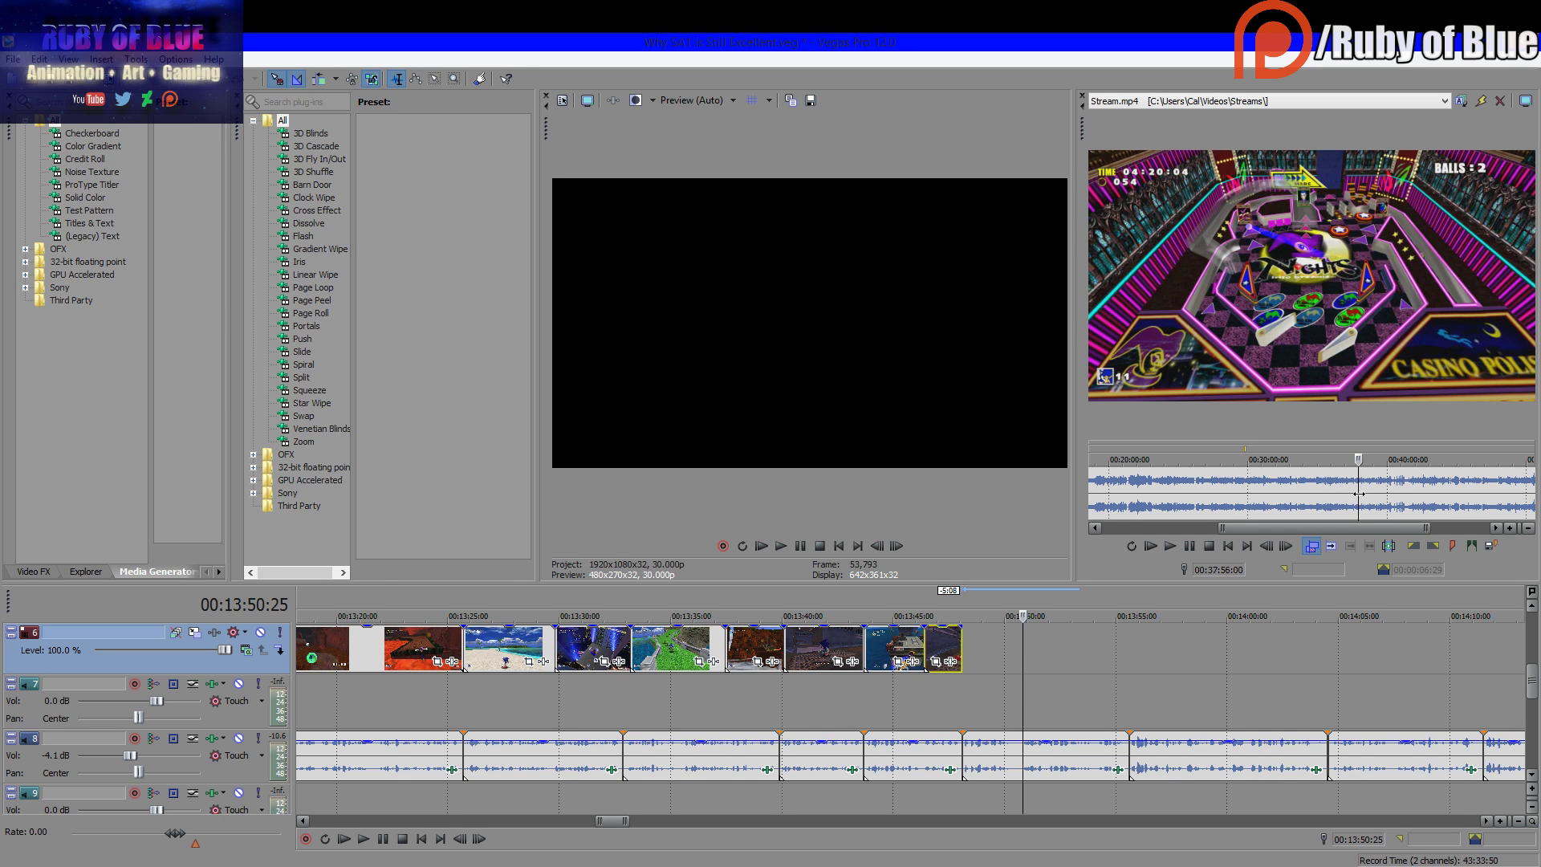
pyautogui.click(1399, 497)
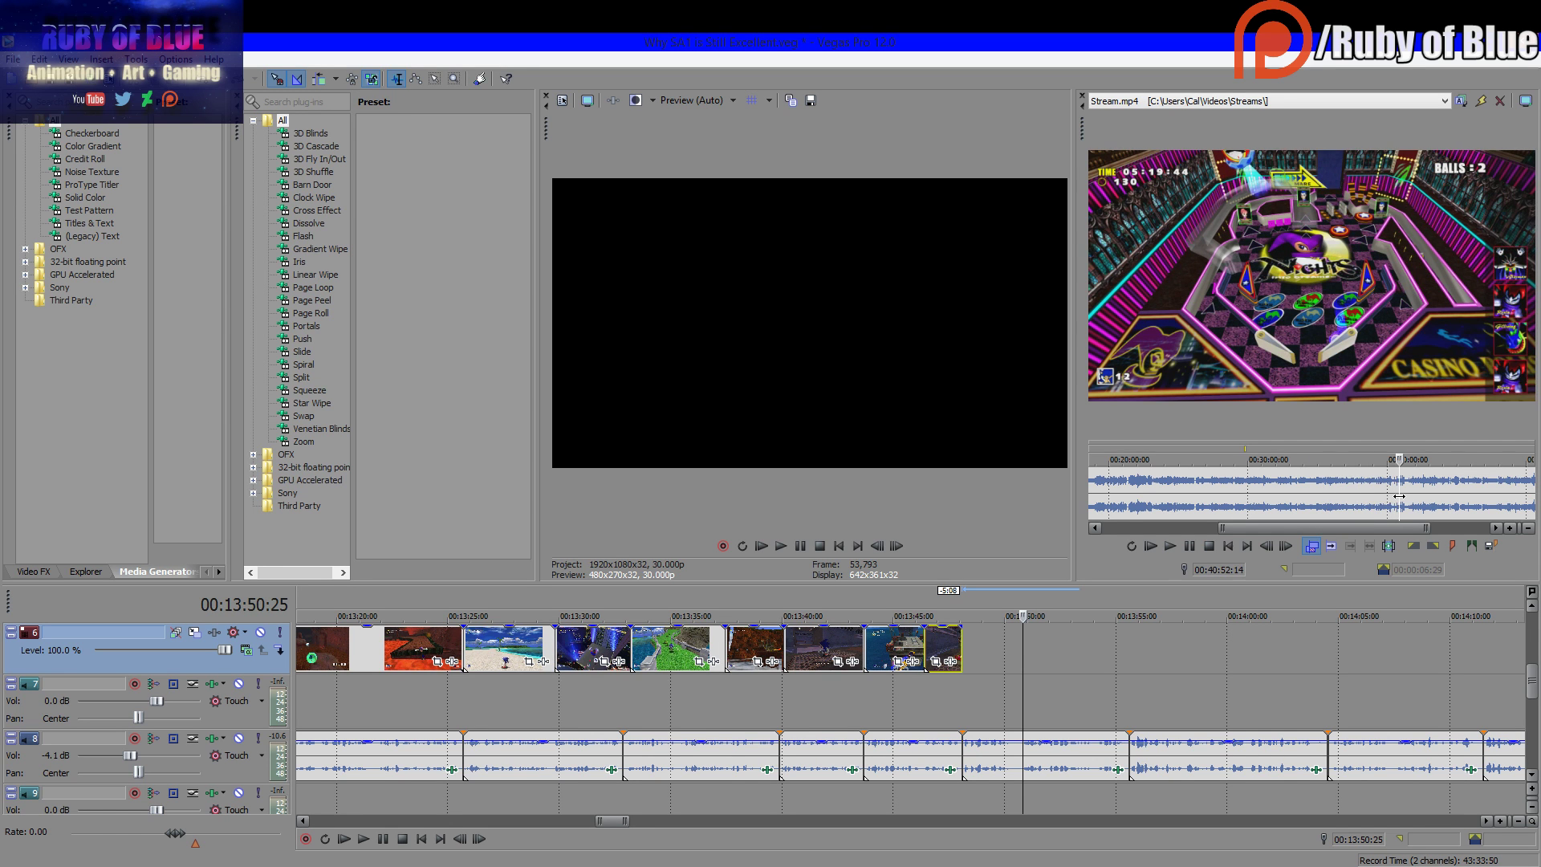
pyautogui.click(1487, 481)
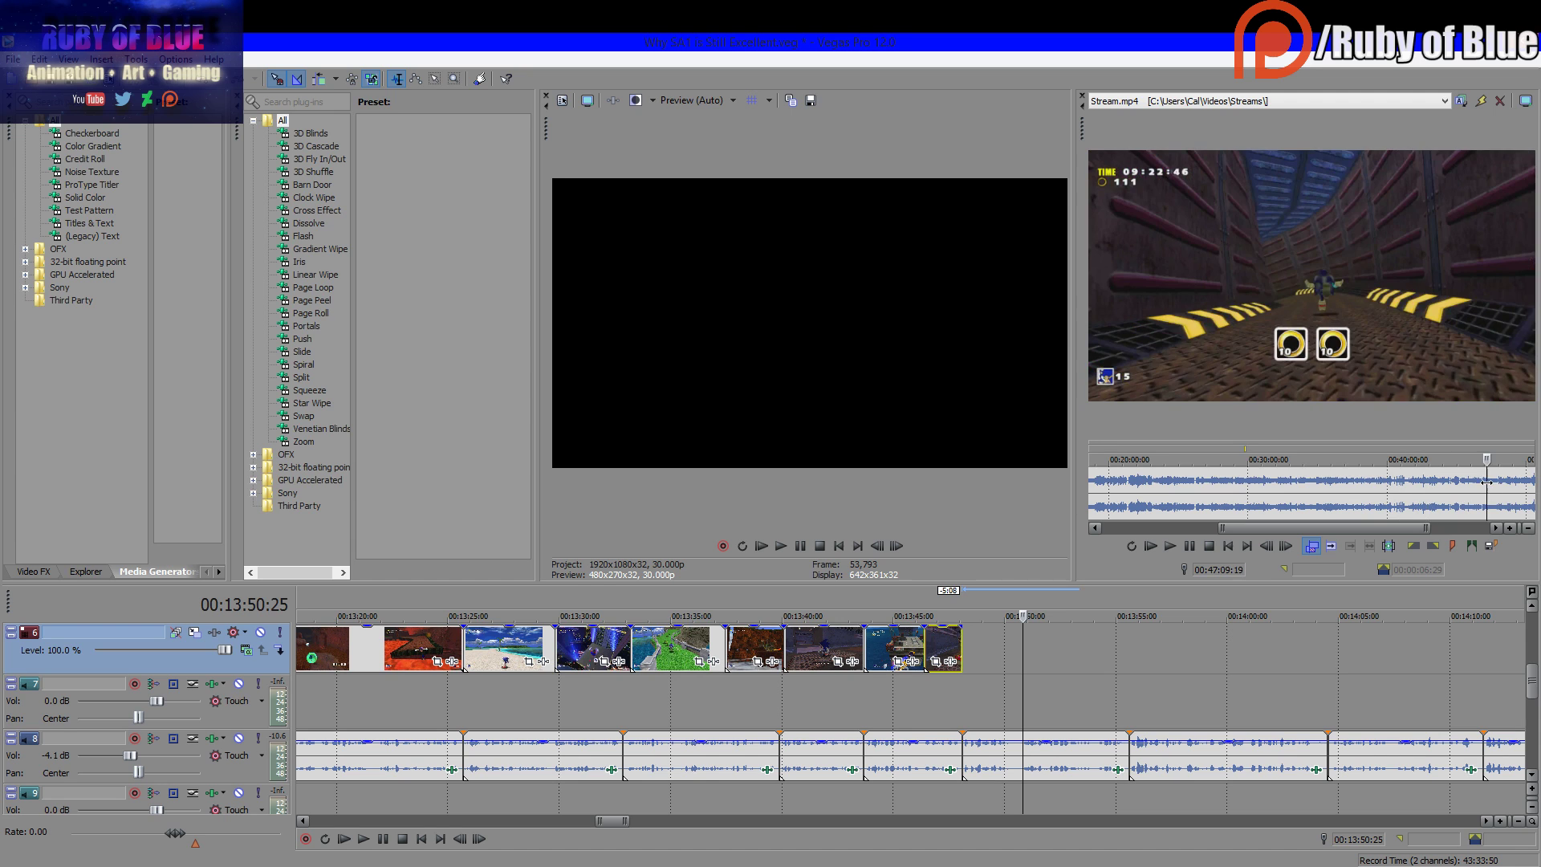
pyautogui.click(1428, 485)
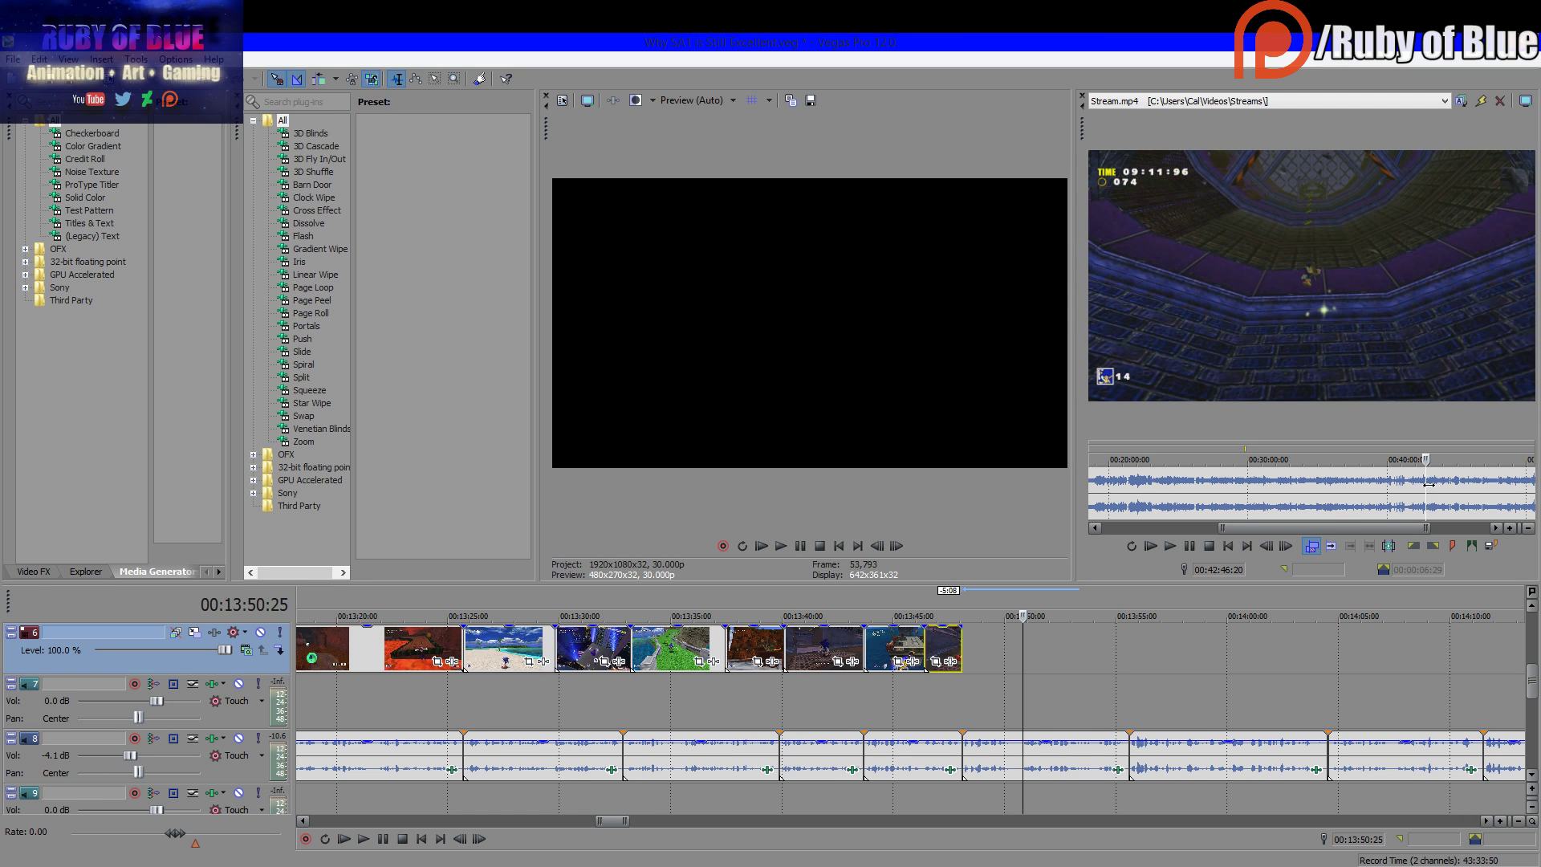
# Examine the green water section of the level in the trimmer from about 00:42:32 for the dash charge
pyautogui.scroll(5, 1429, 485)
pyautogui.click(1279, 501)
pyautogui.scroll(3, 1280, 520)
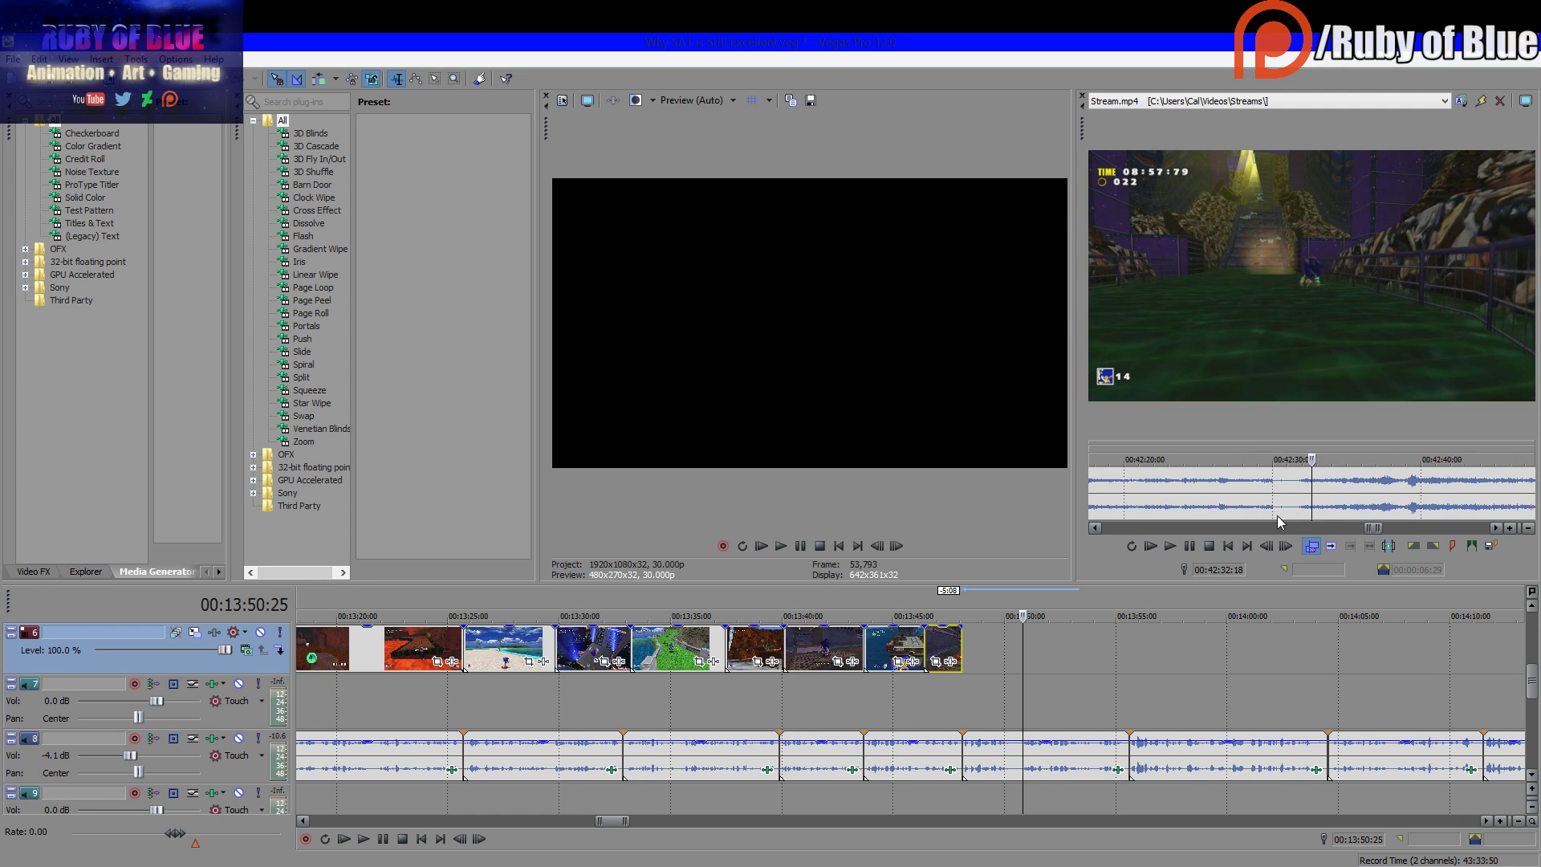
pyautogui.click(1189, 546)
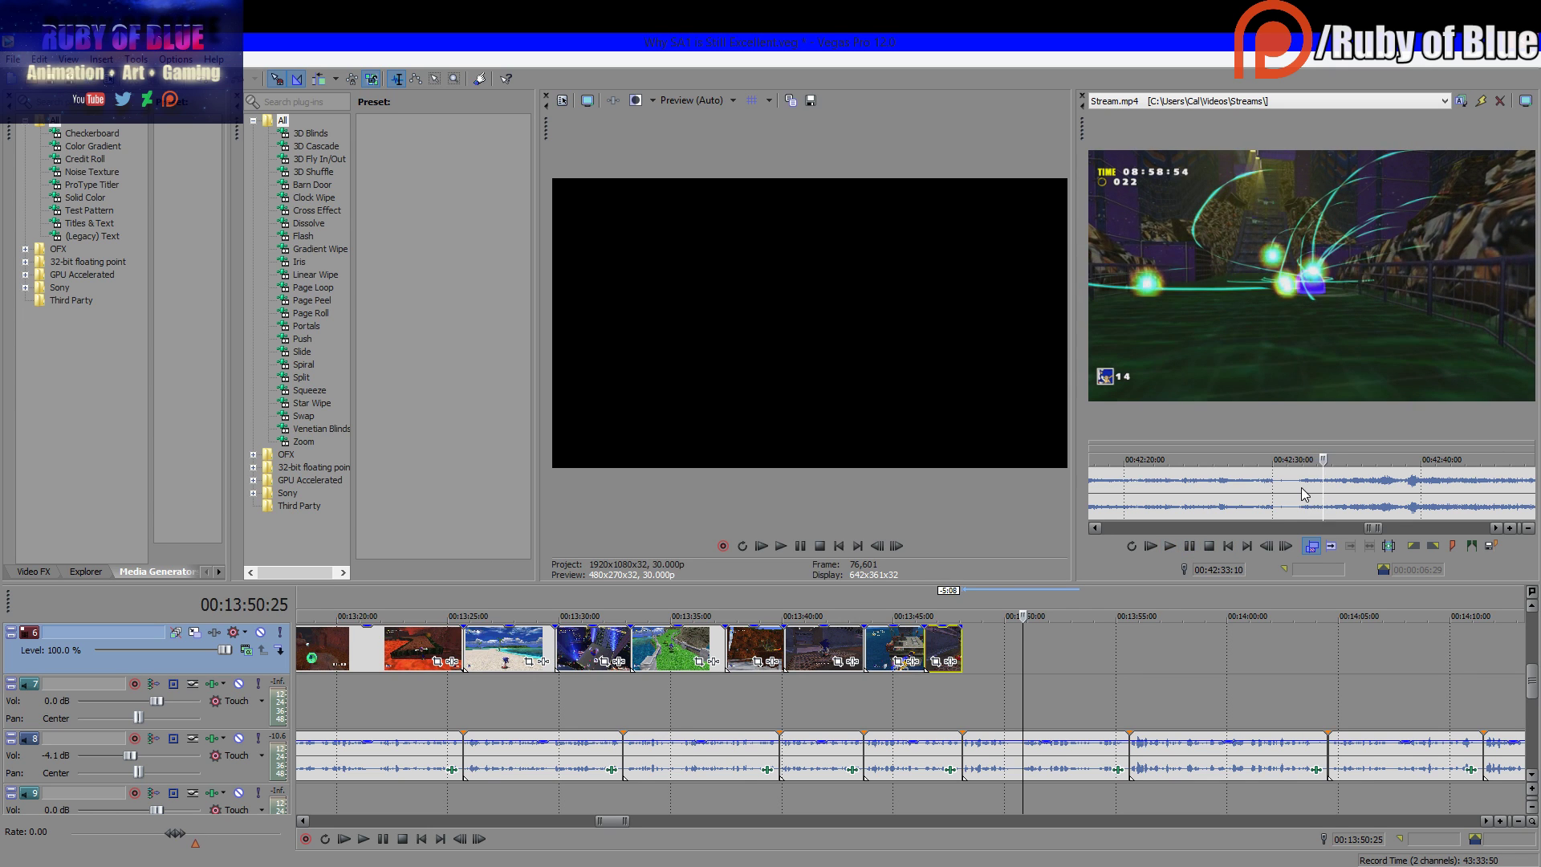
# Place the trimmer range from 00:42:36:00 to 00:42:40:23 directly after the tunnel clip, without its audio
pyautogui.click(1349, 494)
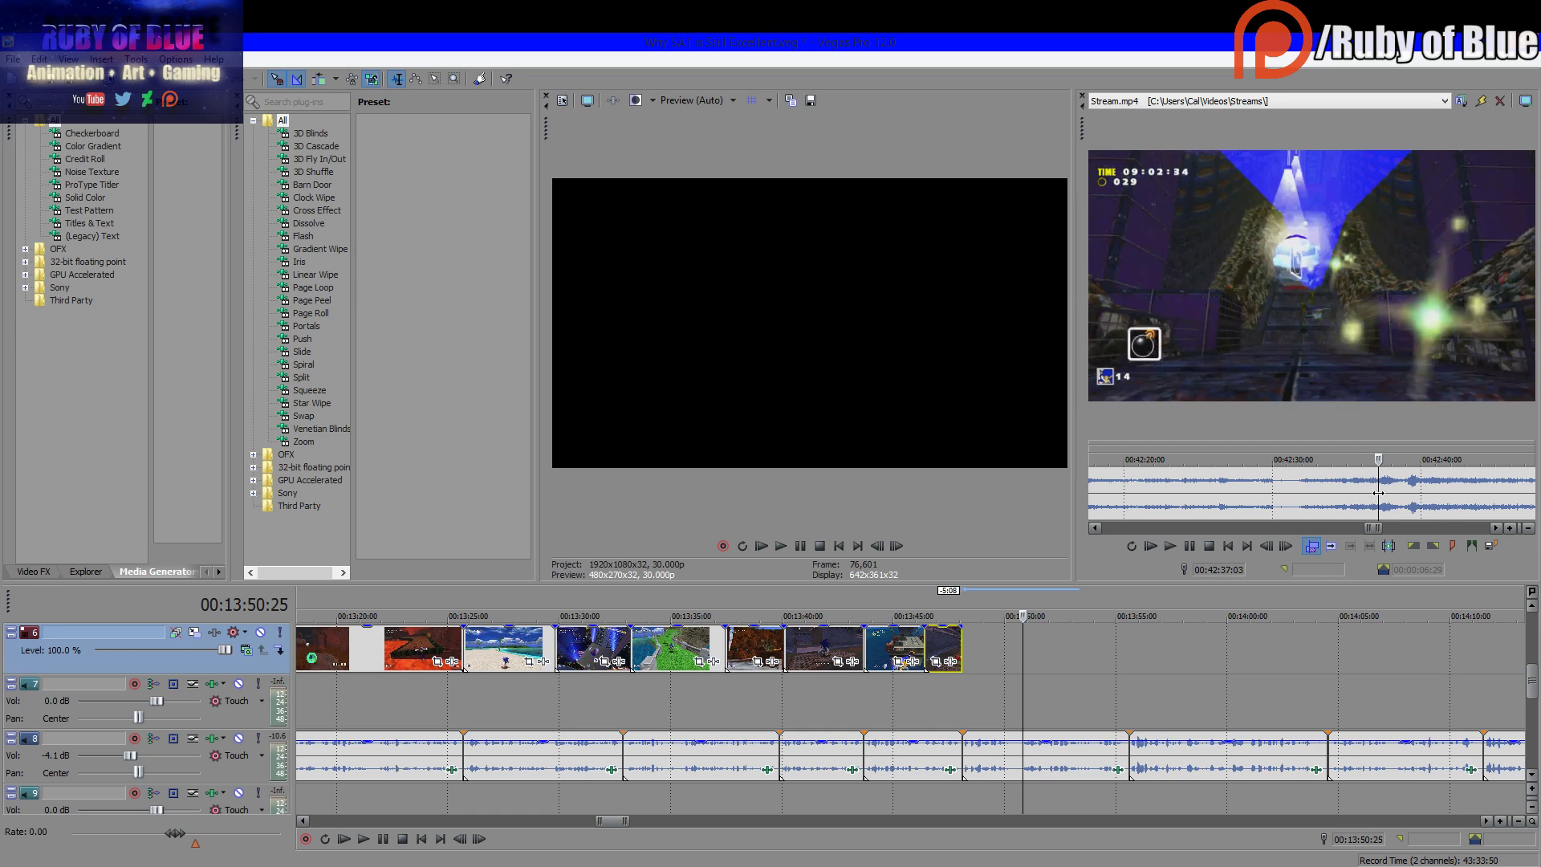
pyautogui.moveTo(1363, 494); pyautogui.dragTo(1433, 494)
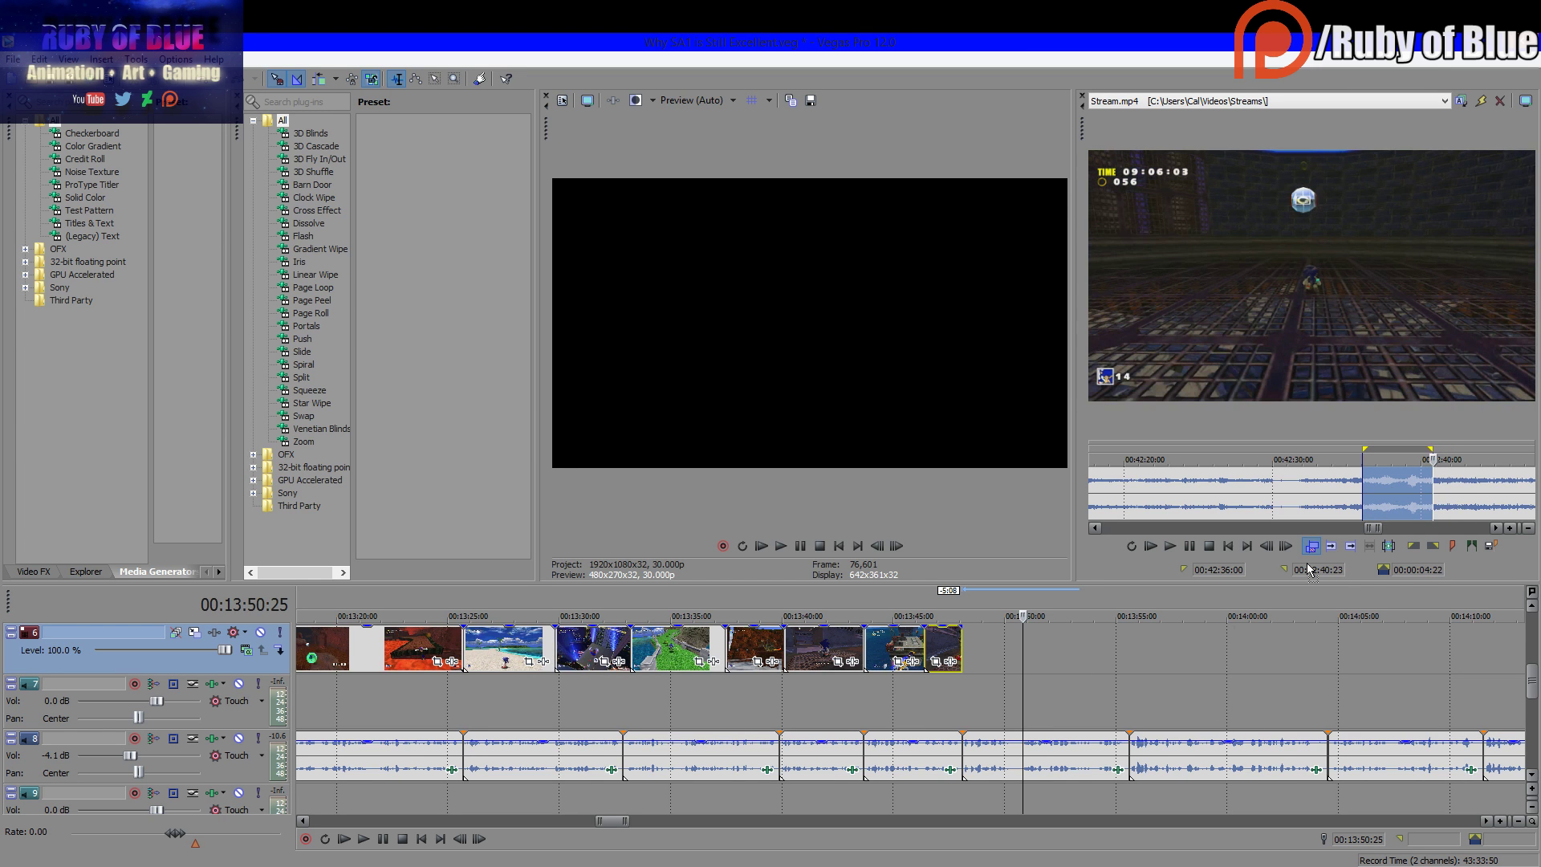
pyautogui.moveTo(1308, 570); pyautogui.dragTo(995, 692)
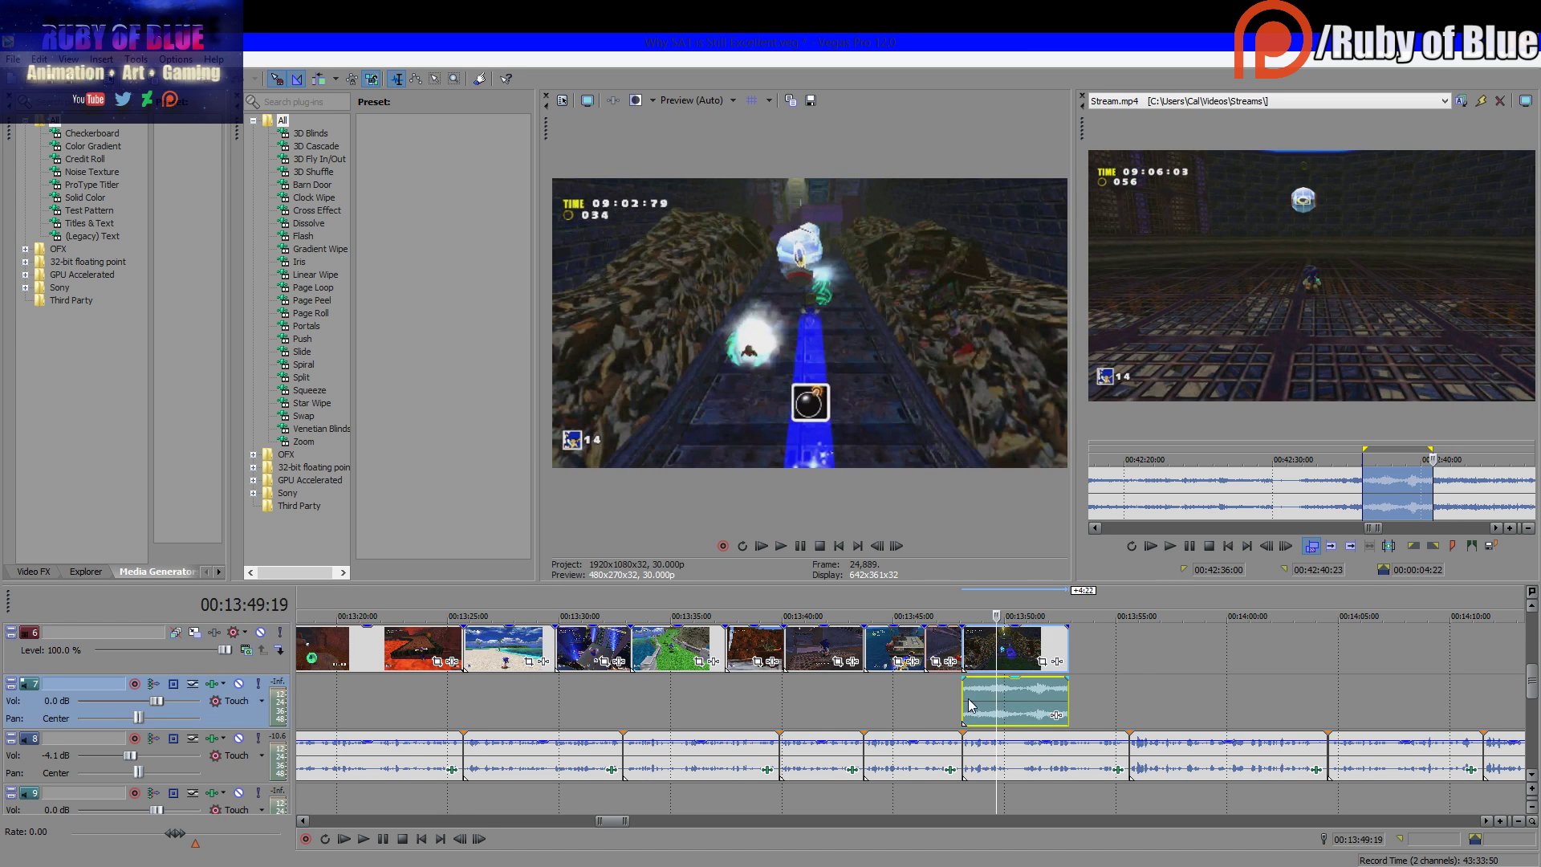
# Play back the new Casinopolis dash clip on the timeline and shorten its end by 1:28 (seconds:frames)
pyautogui.click(963, 698)
pyautogui.press('space')
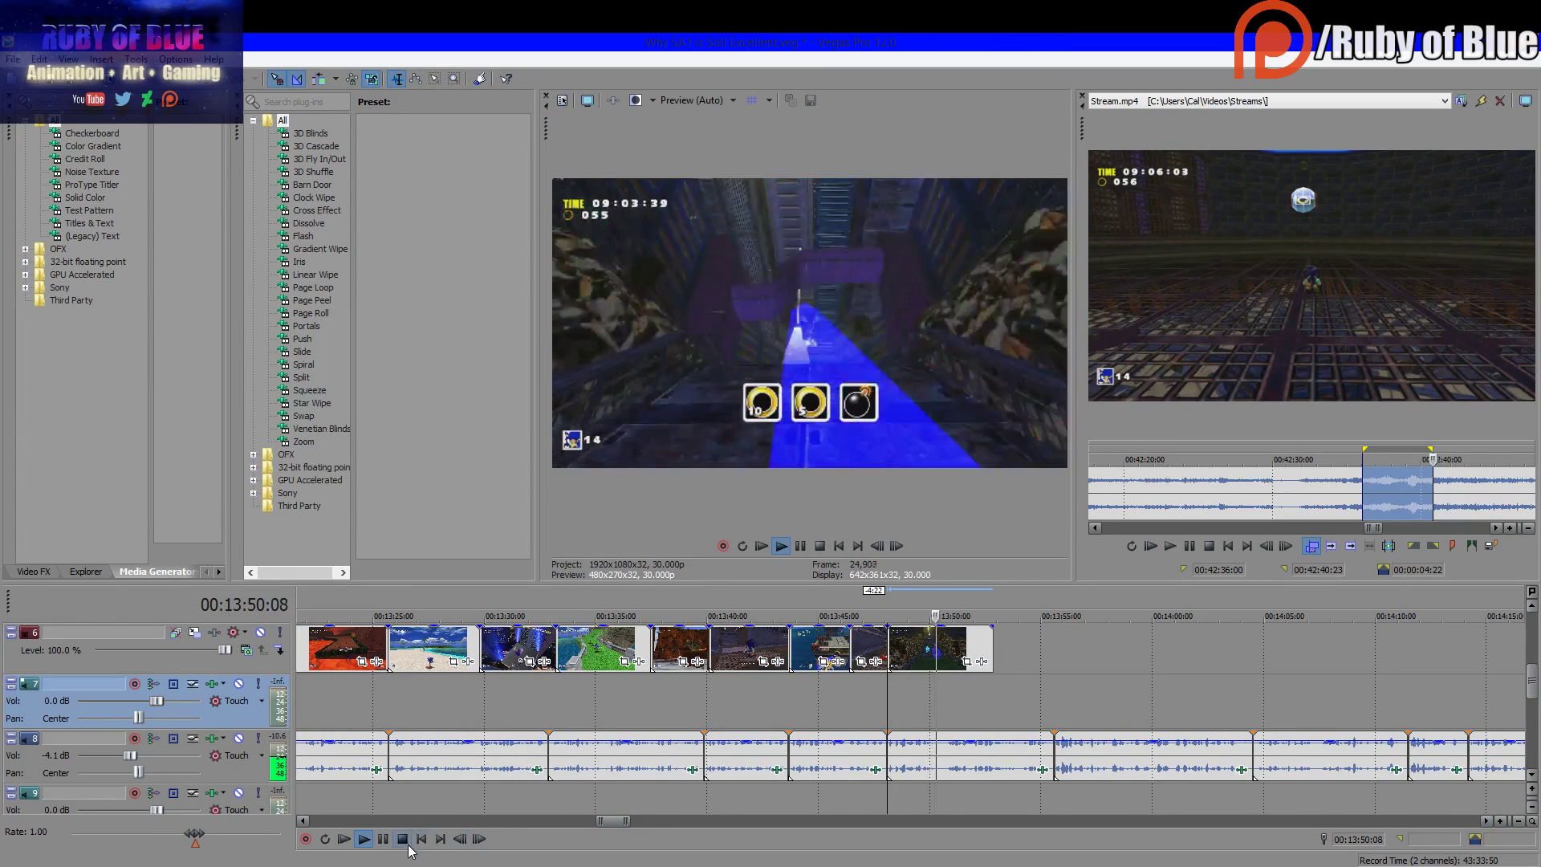
pyautogui.click(403, 839)
pyautogui.click(1041, 674)
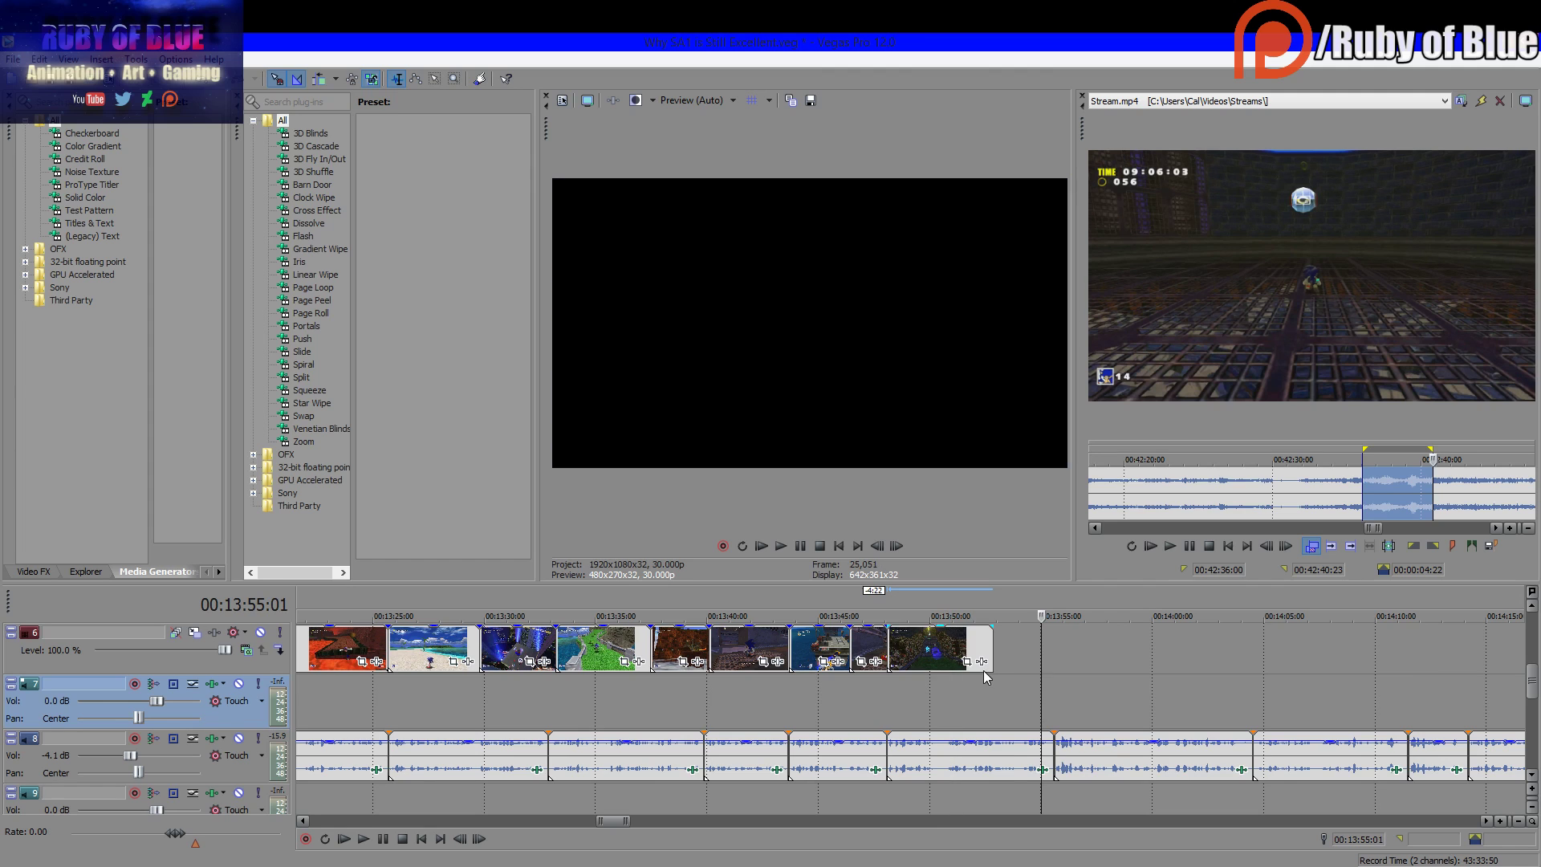
pyautogui.click(965, 693)
pyautogui.click(384, 839)
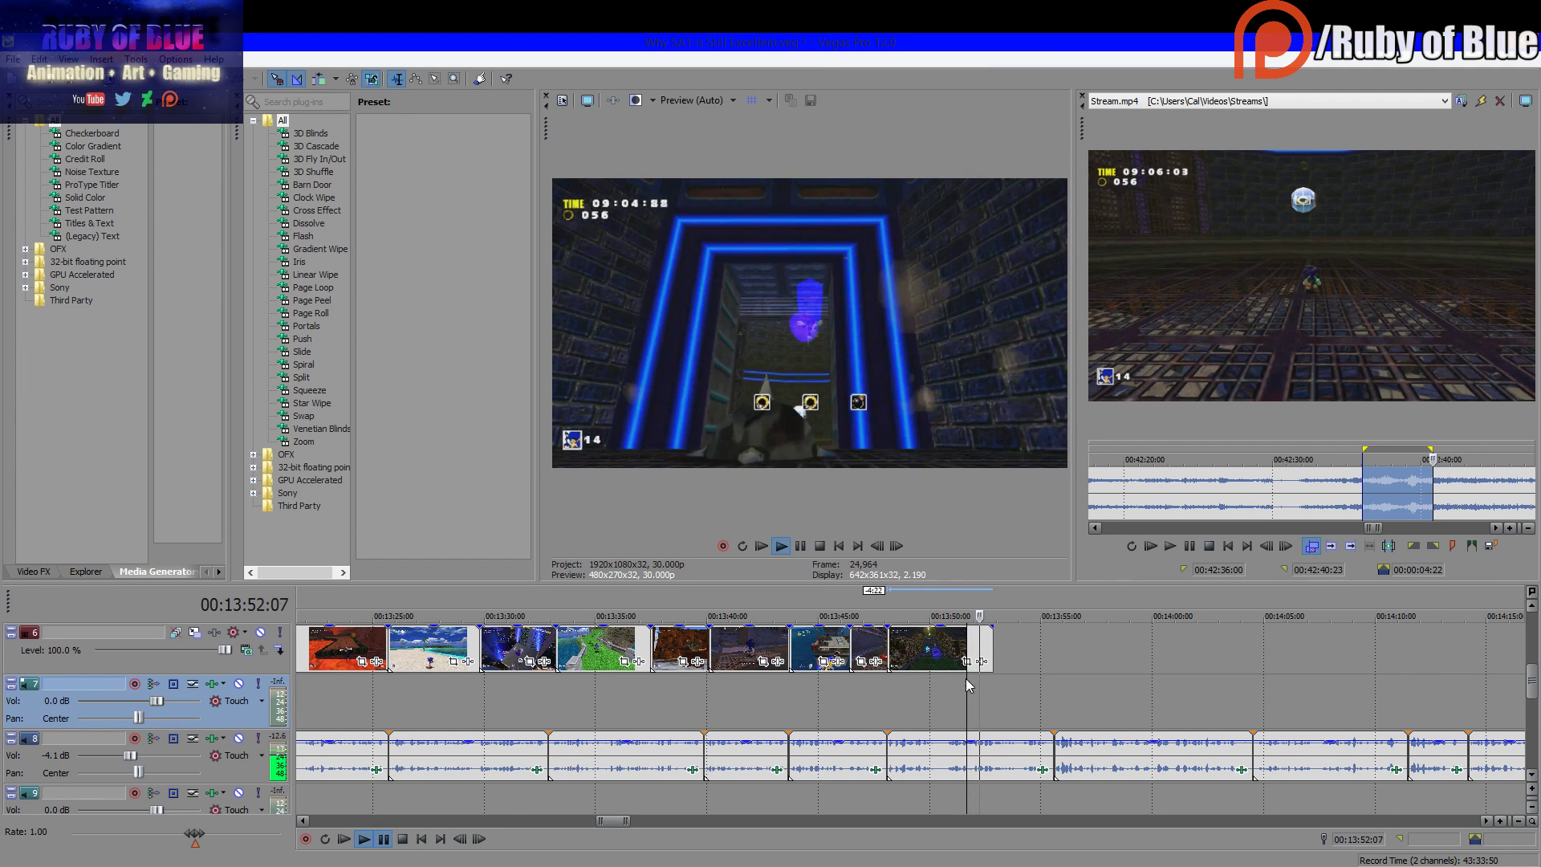
pyautogui.moveTo(993, 639); pyautogui.dragTo(949, 638)
# Skim Stream.mp4 in the trimmer between about 00:31:00 and 00:42:26 for the part leading up to Casinopolis
pyautogui.click(1216, 481)
pyautogui.scroll(-5, 1215, 482)
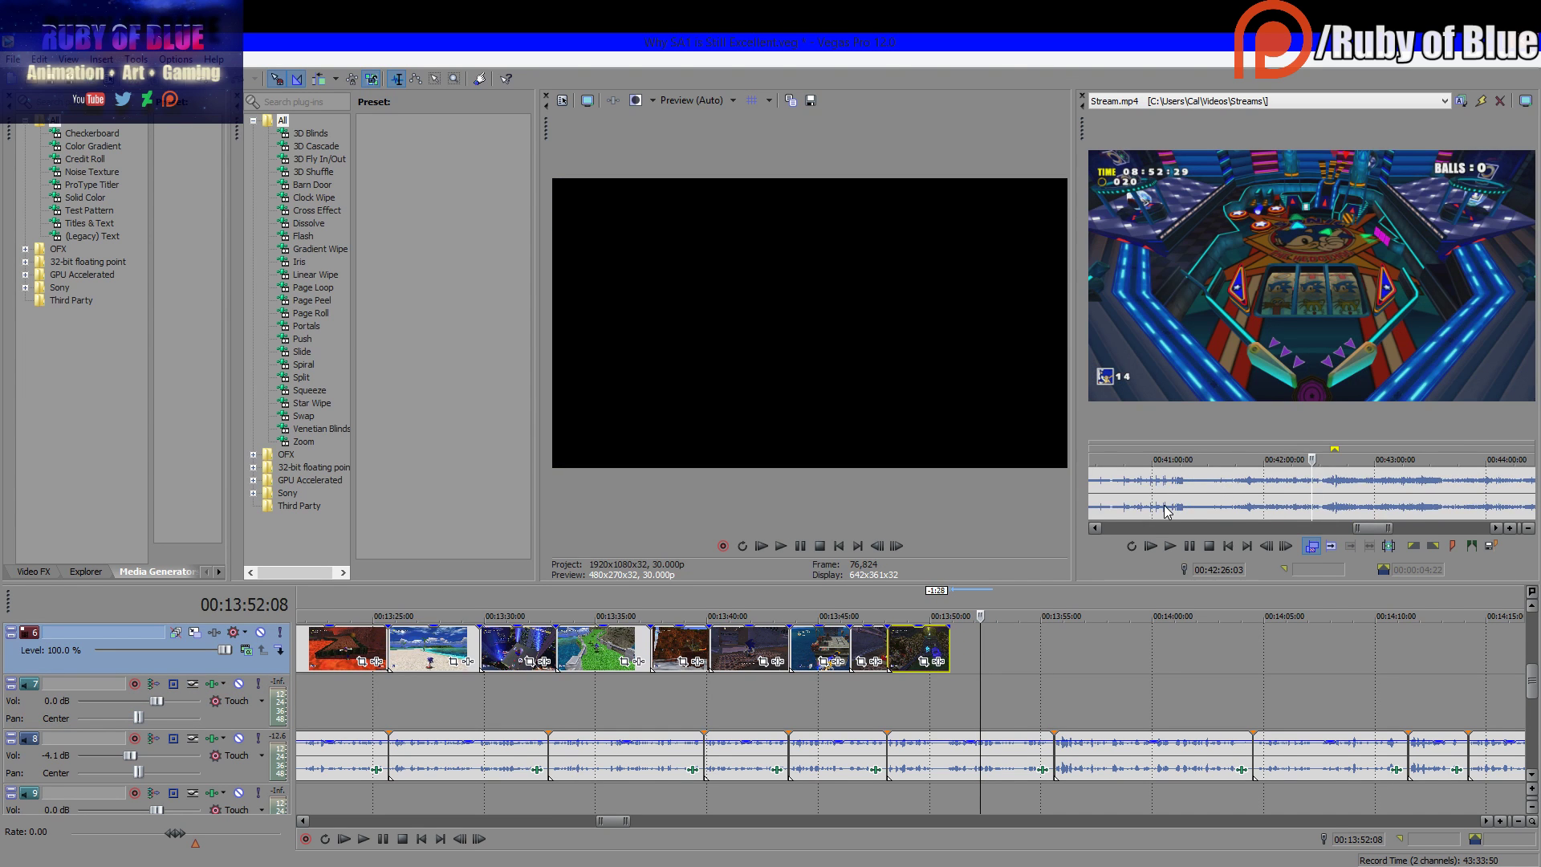
pyautogui.scroll(-4, 1213, 505)
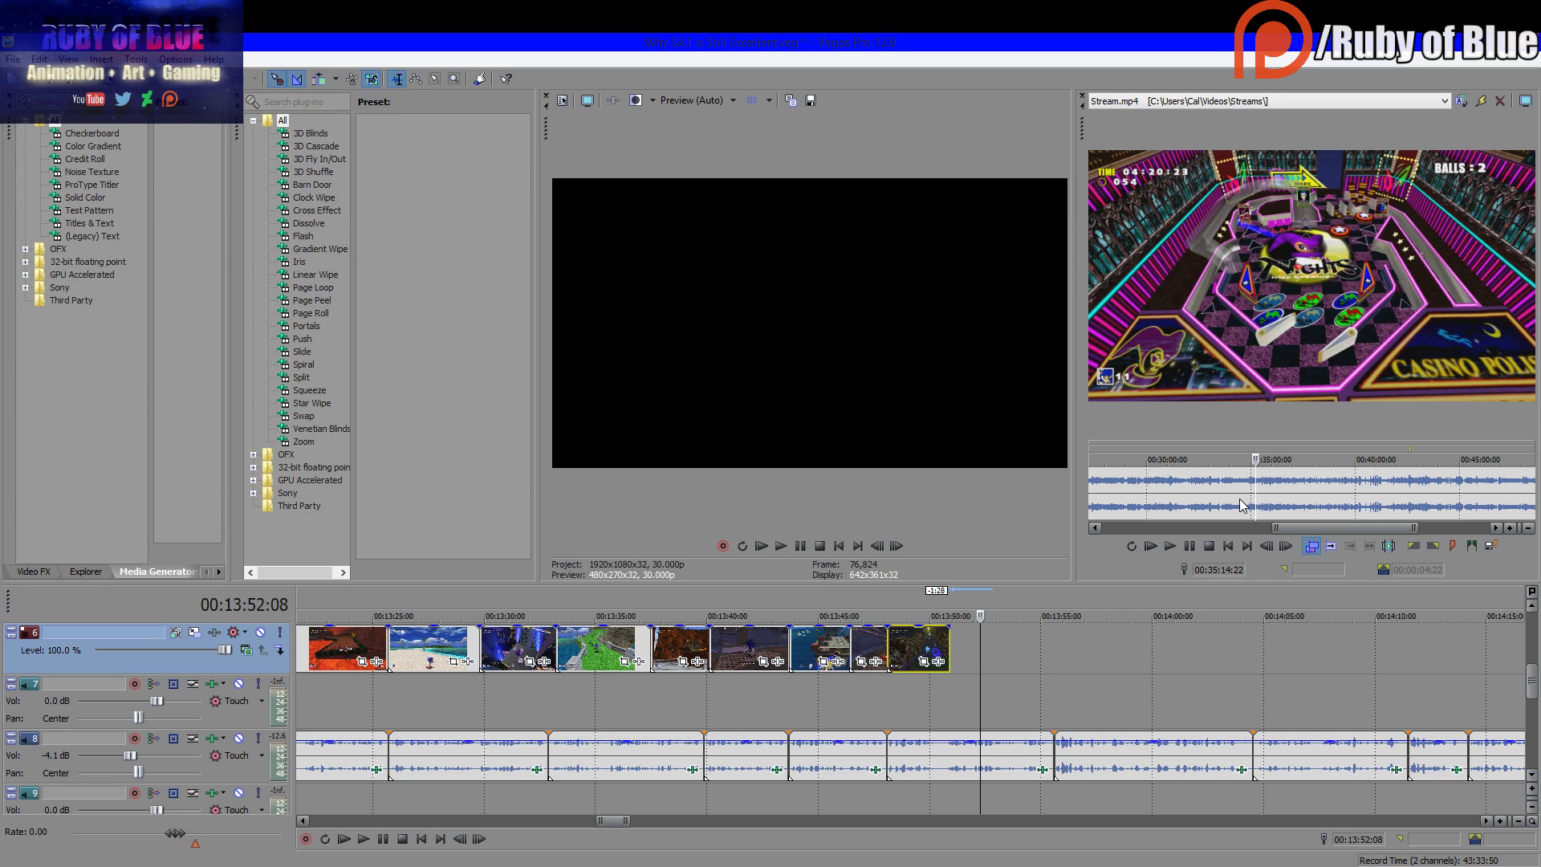
pyautogui.scroll(-3, 1207, 499)
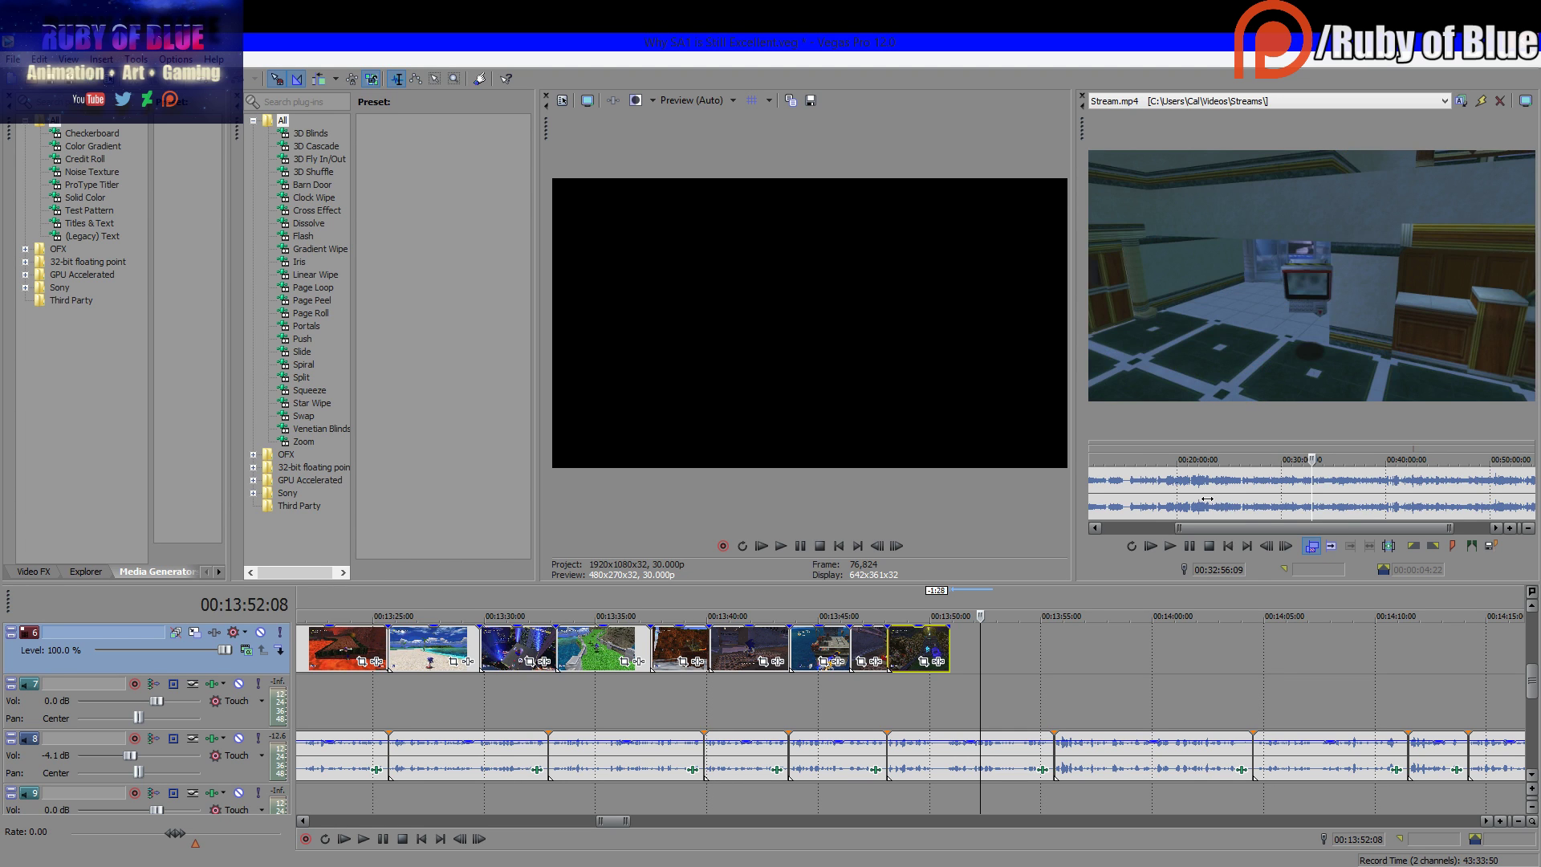
pyautogui.click(1270, 494)
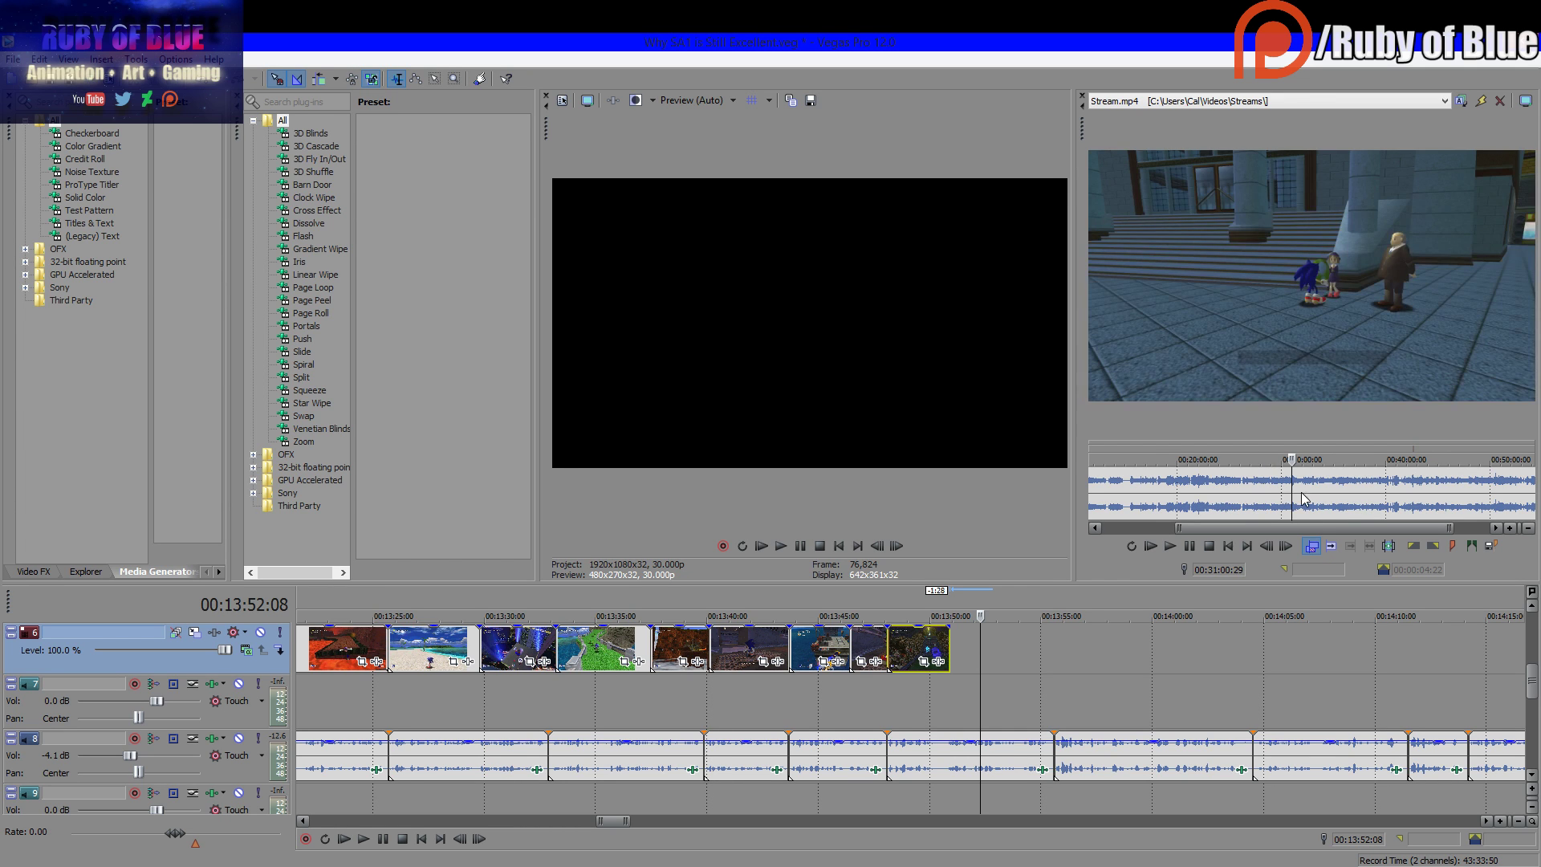
pyautogui.click(1302, 499)
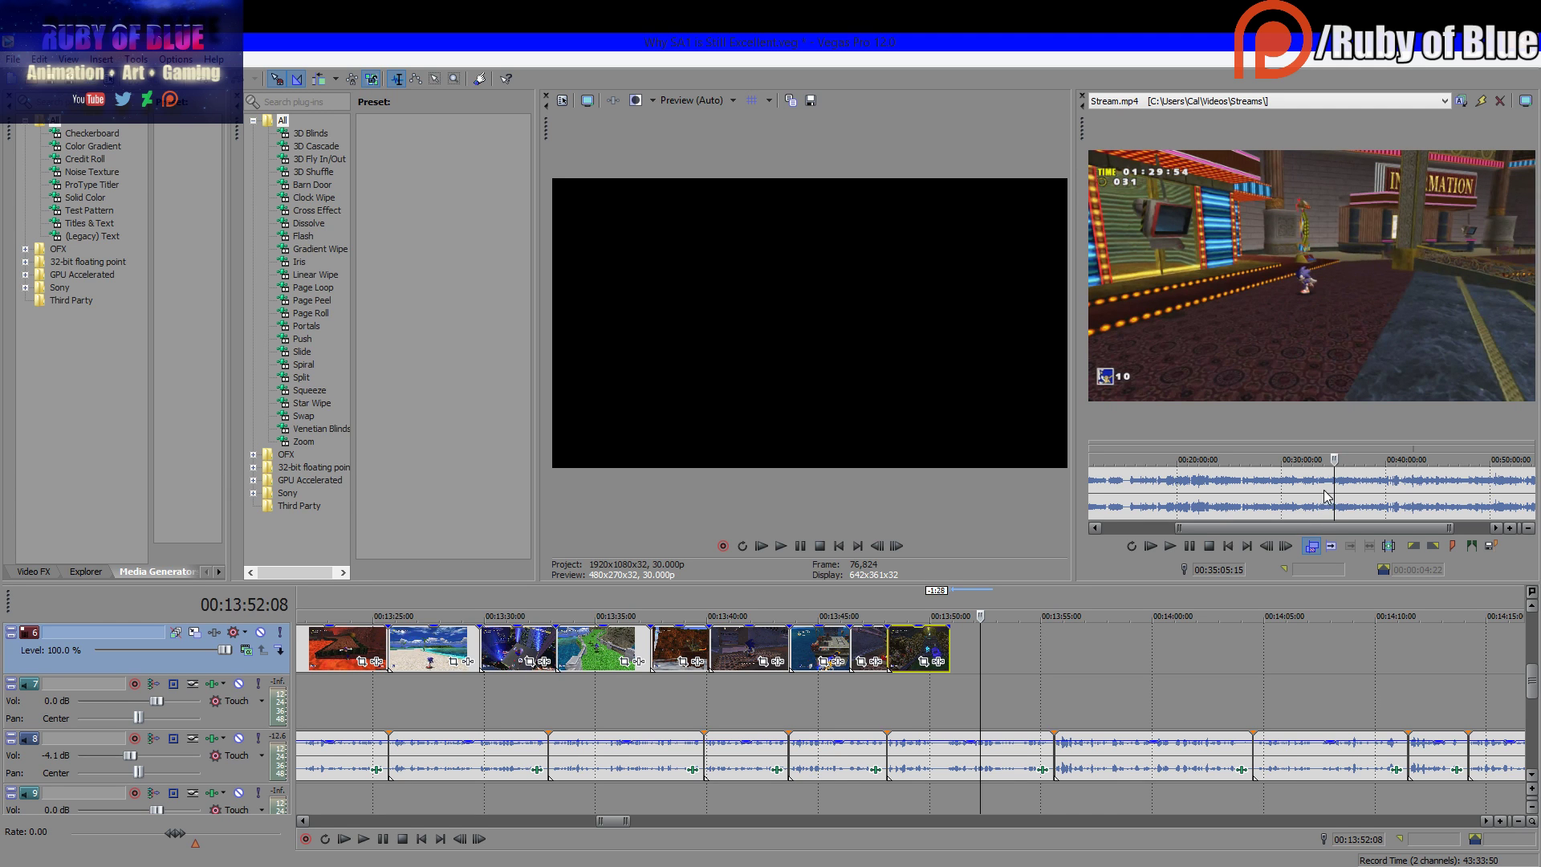
pyautogui.click(1320, 495)
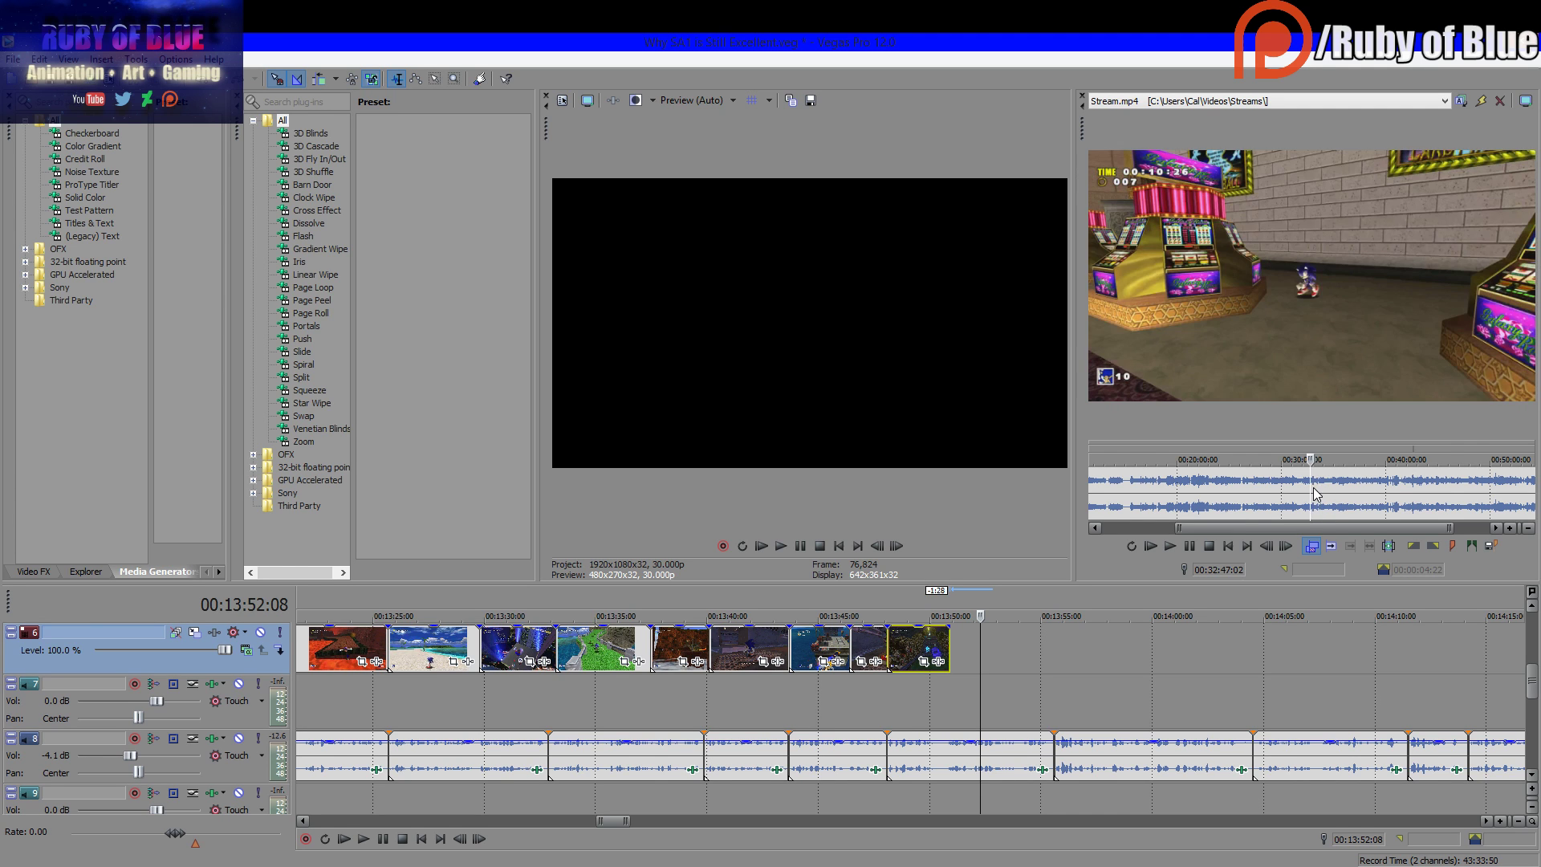
pyautogui.scroll(10, 1296, 485)
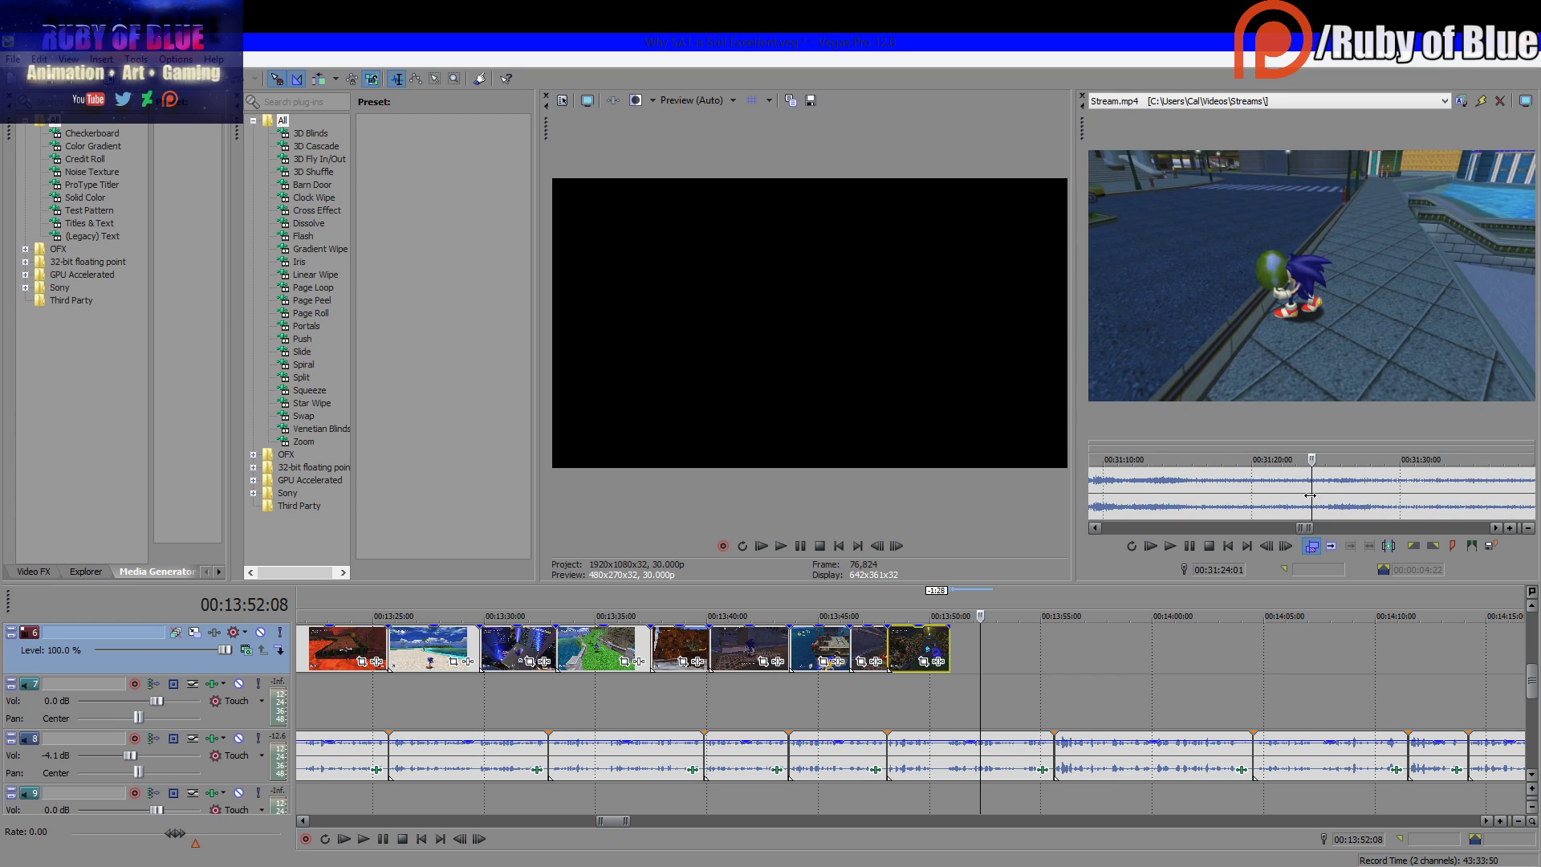
# Examine the city and hotel sections in the trimmer from about 00:31:13 to 00:32:46 for the Light Speed Dash upgrade cutscene
pyautogui.scroll(-4, 1311, 497)
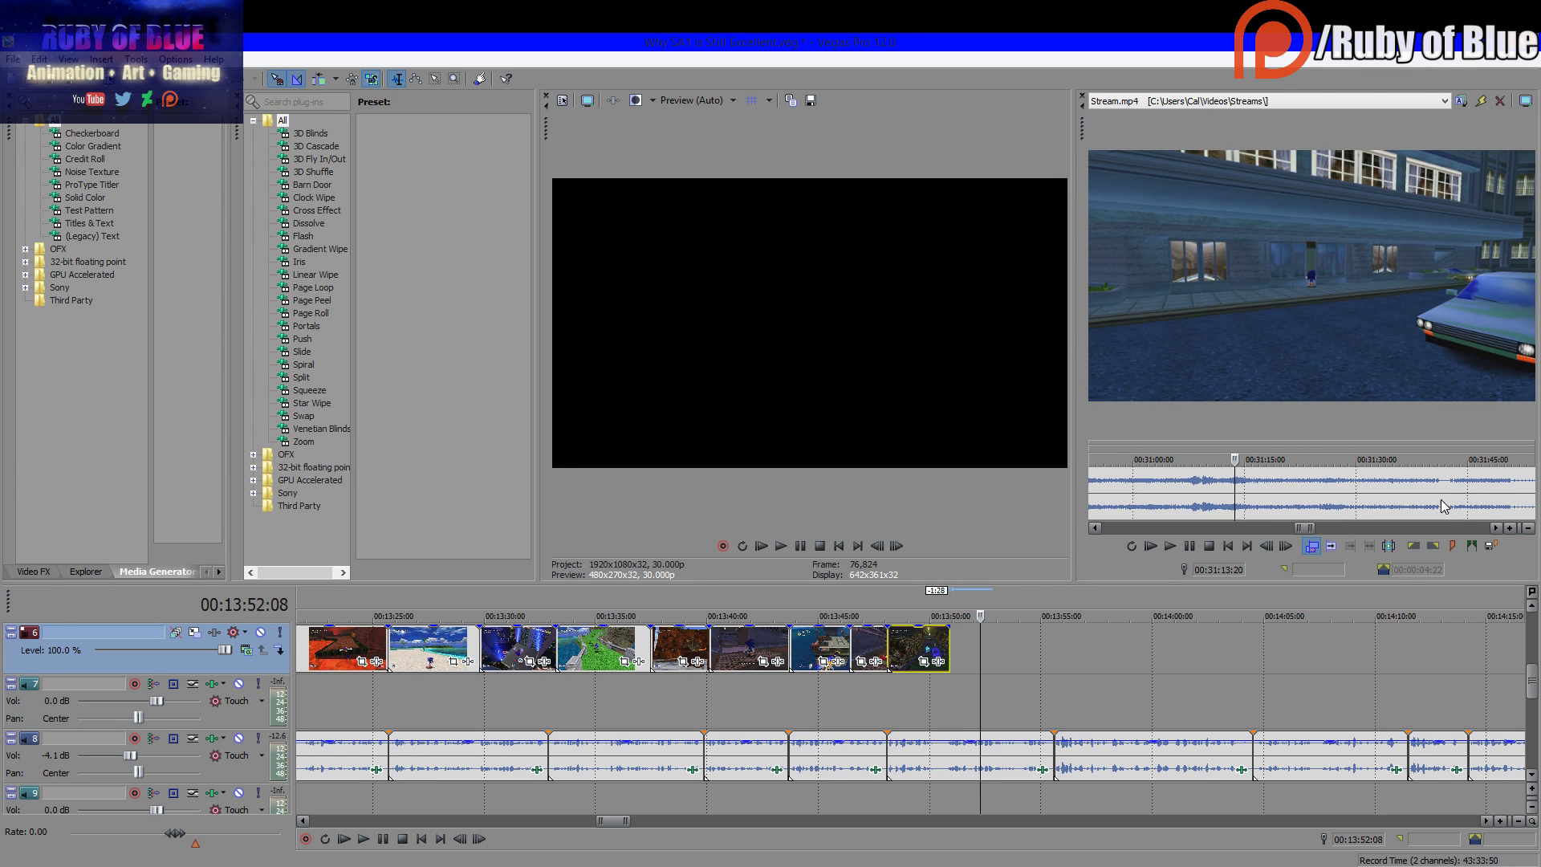
pyautogui.scroll(4, 1460, 492)
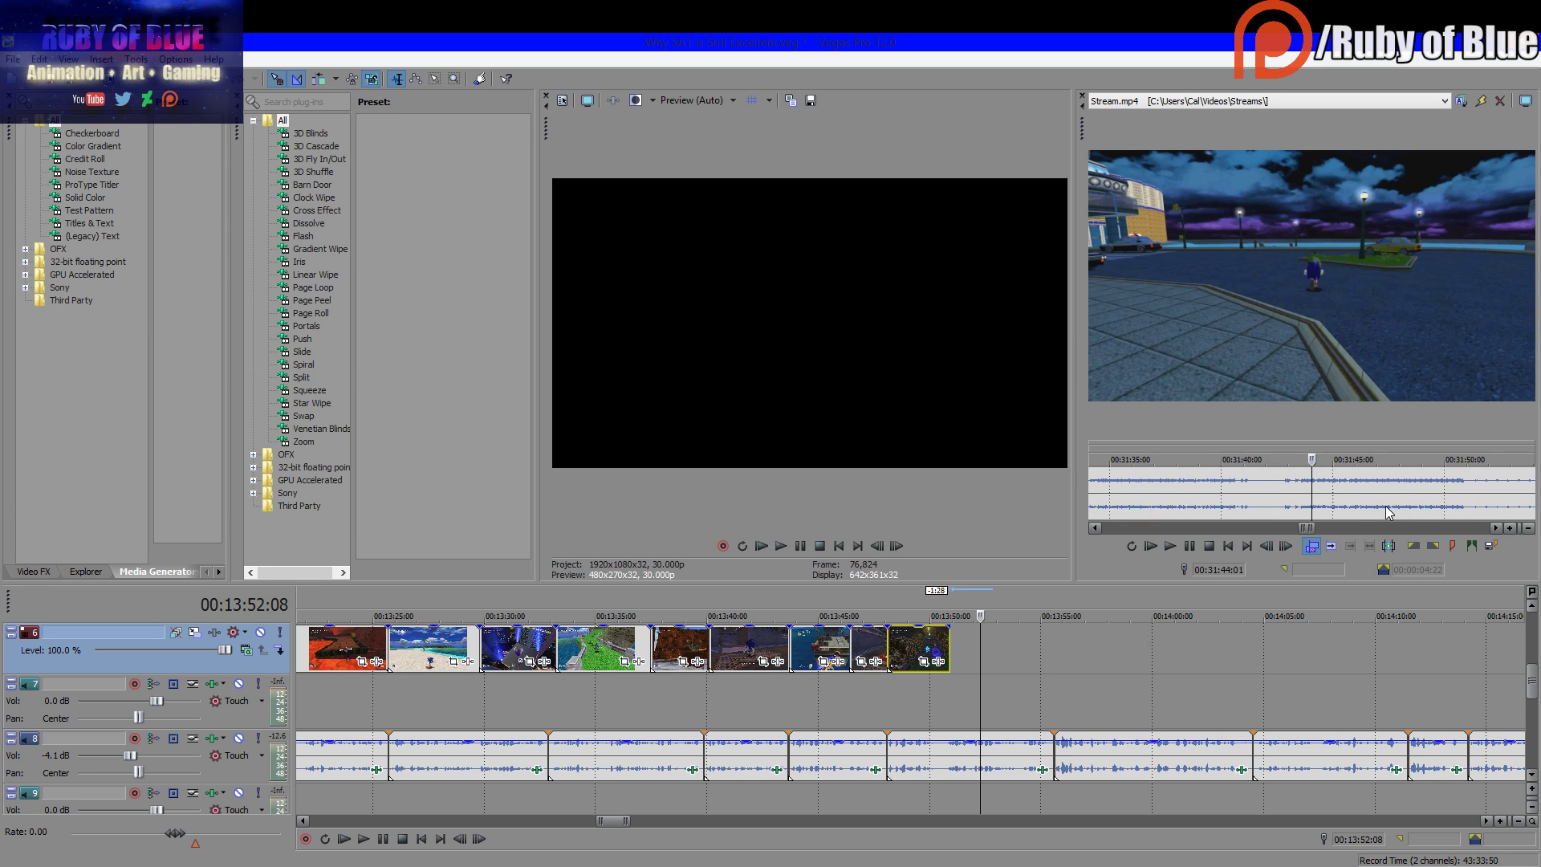
pyautogui.scroll(-4, 1433, 497)
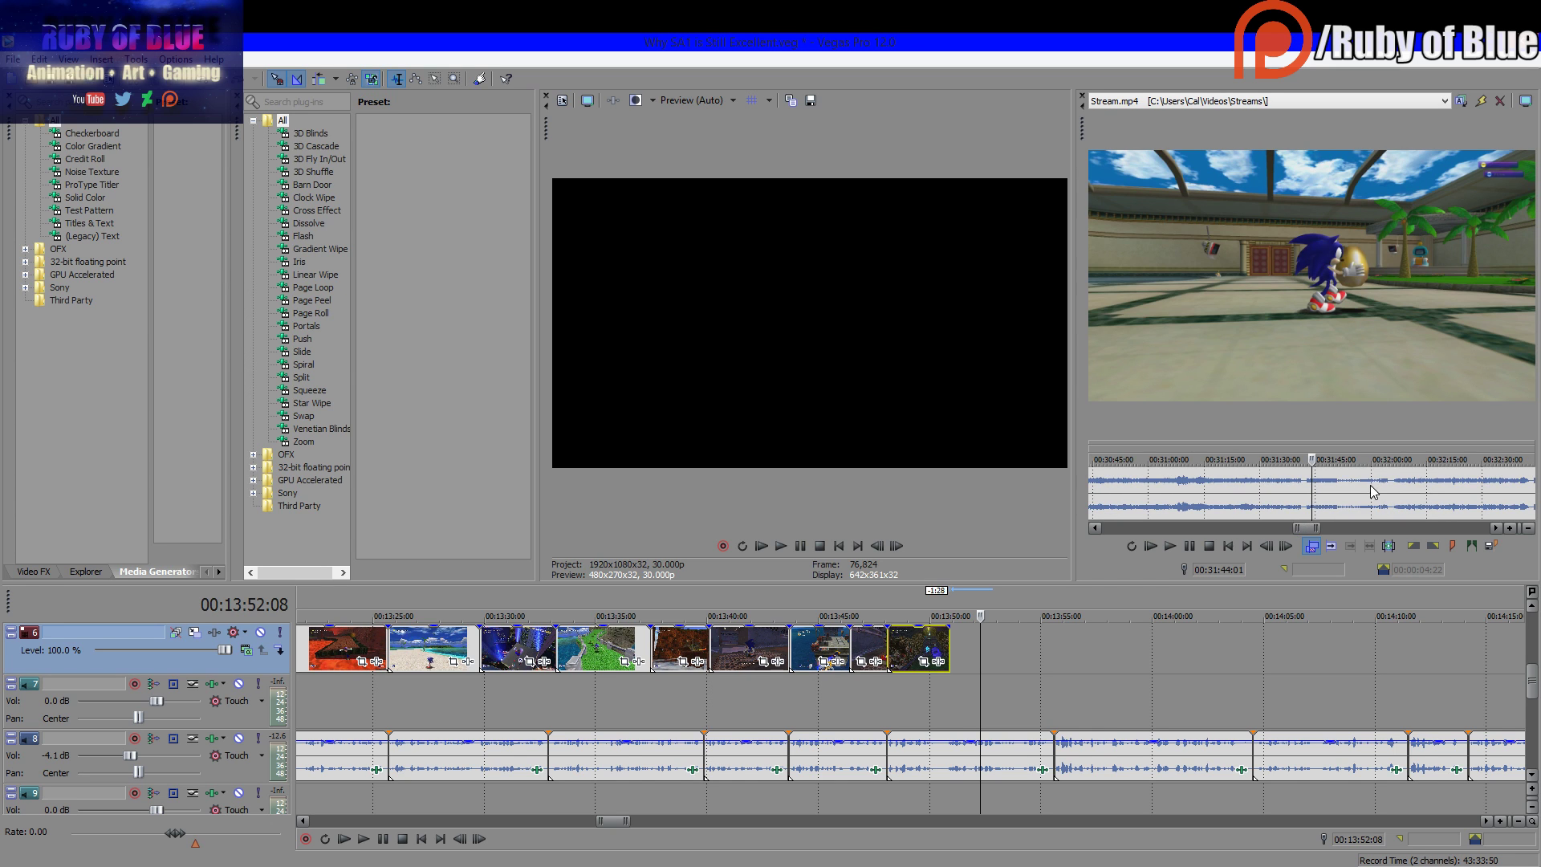
pyautogui.click(1373, 491)
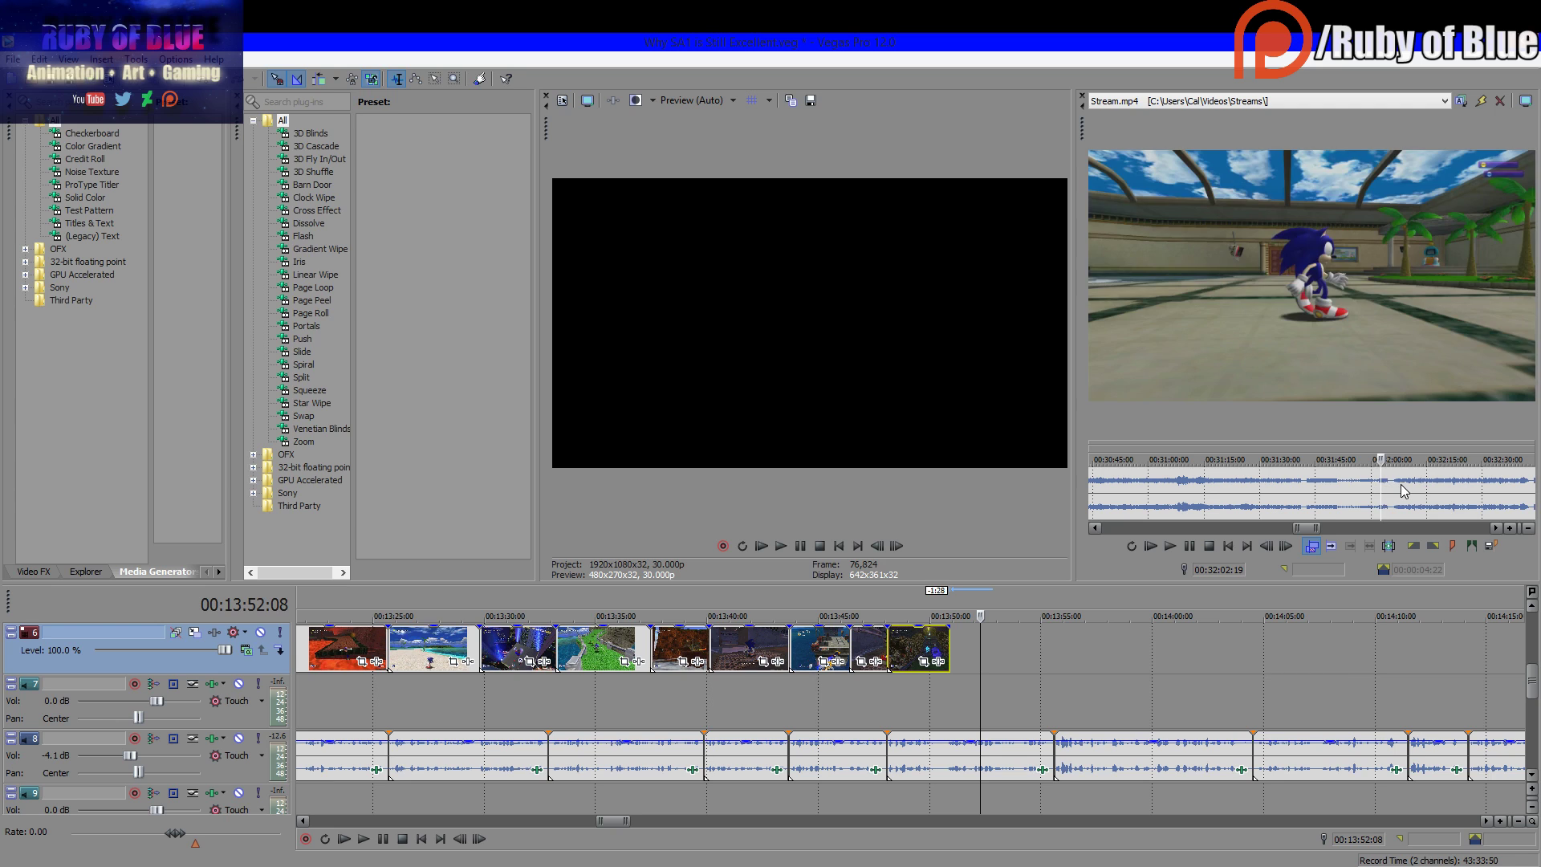
pyautogui.click(1473, 492)
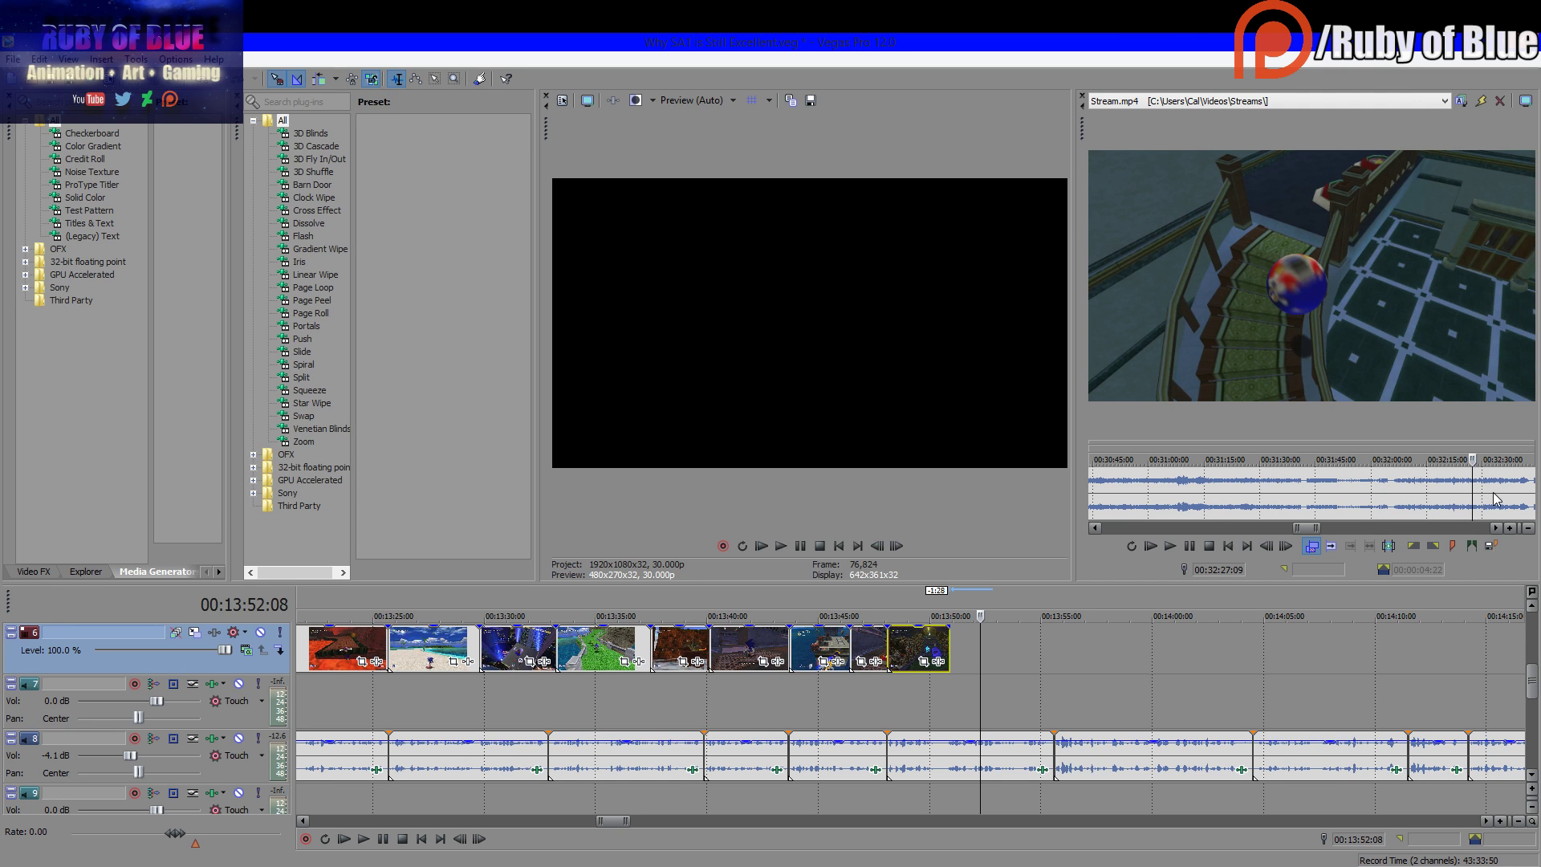
pyautogui.scroll(-1, 1413, 499)
pyautogui.click(1349, 488)
pyautogui.scroll(8, 1348, 489)
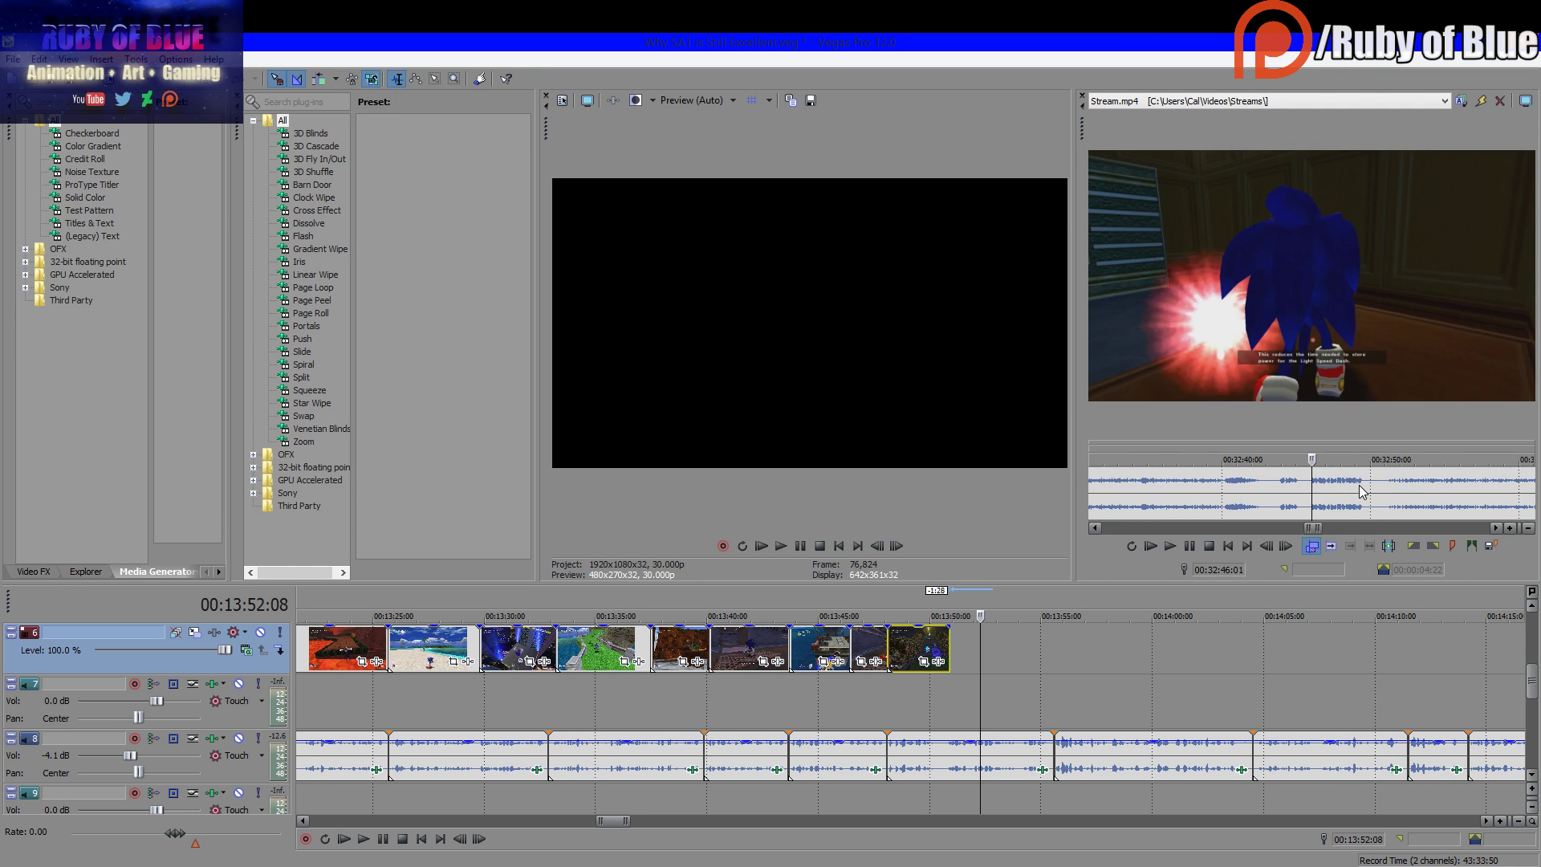
# Place the trimmer range from 00:32:46:08 to 00:32:49:11 directly after the Casinopolis dash clip, without its audio
pyautogui.moveTo(1328, 492); pyautogui.dragTo(1509, 486)
pyautogui.moveTo(955, 670); pyautogui.dragTo(956, 671)
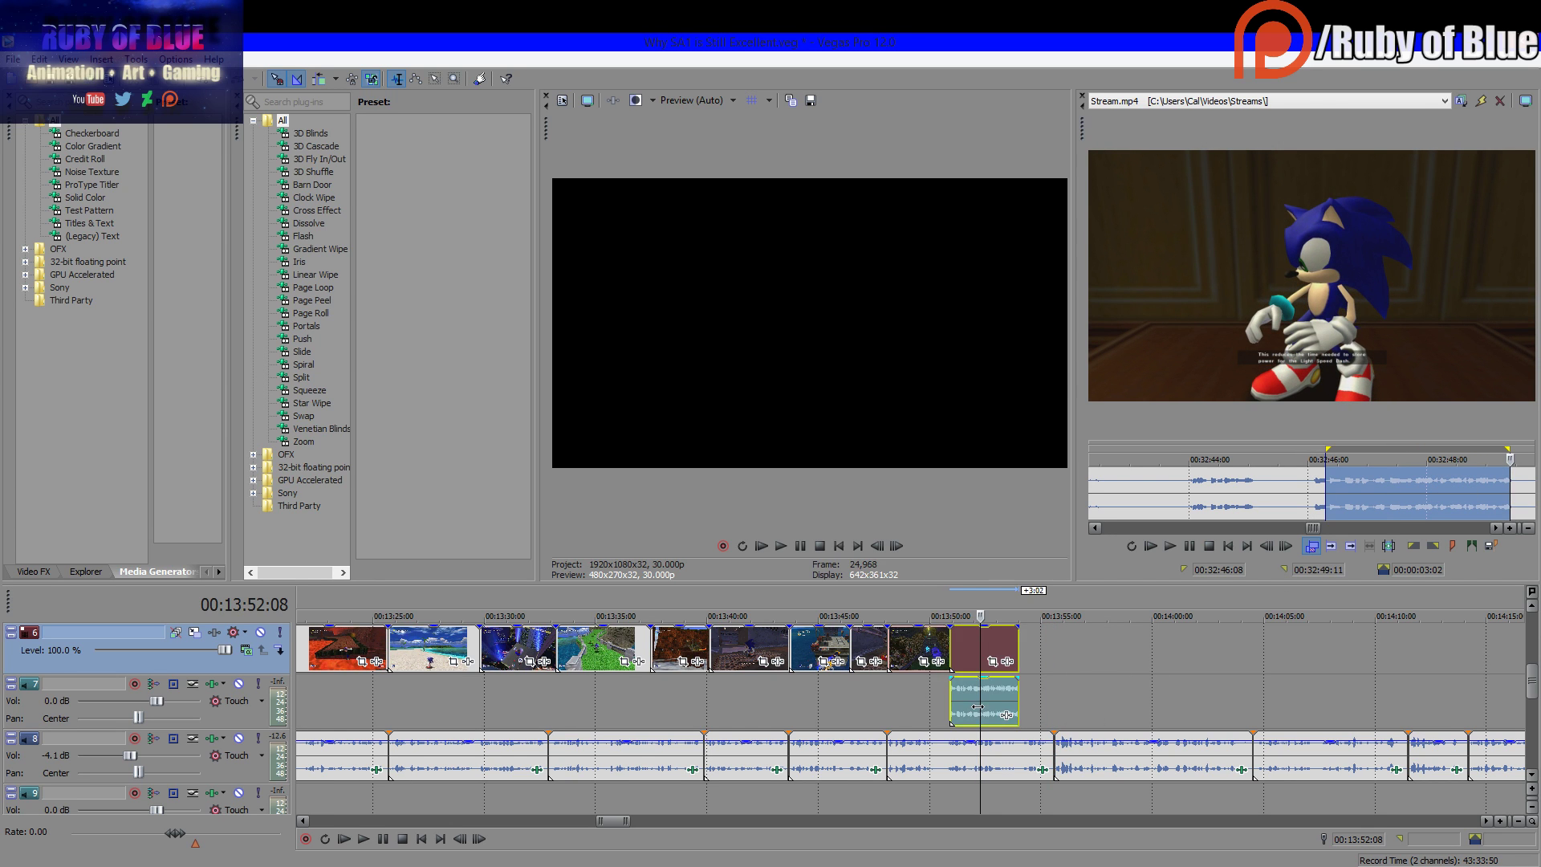
pyautogui.click(1025, 642)
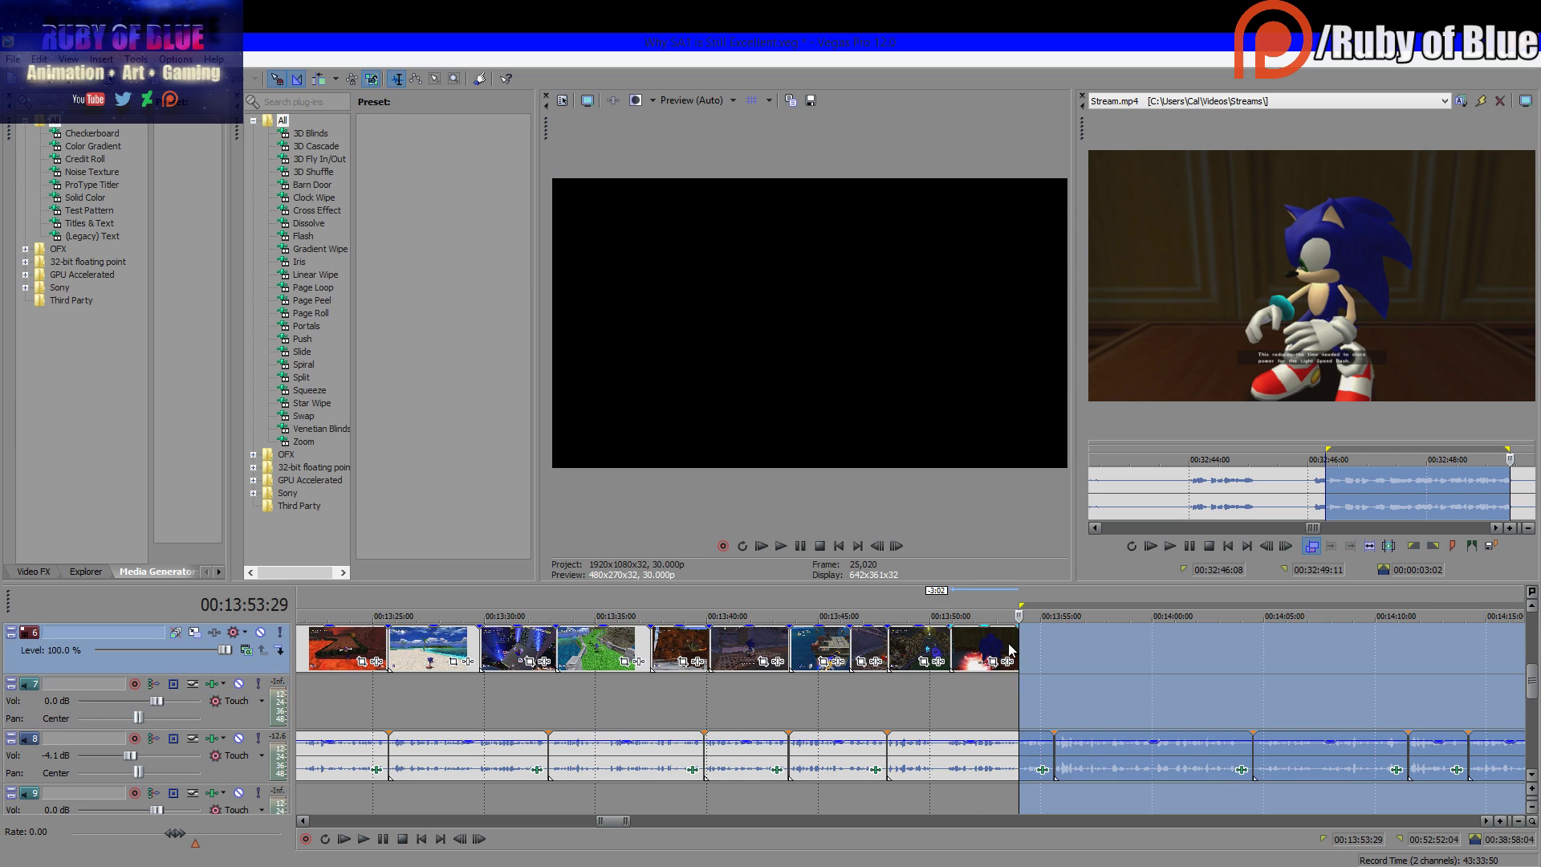
# Extend the end of the upgrade cutscene clip to the next commentary cut and play it back
pyautogui.moveTo(1009, 646); pyautogui.dragTo(947, 640)
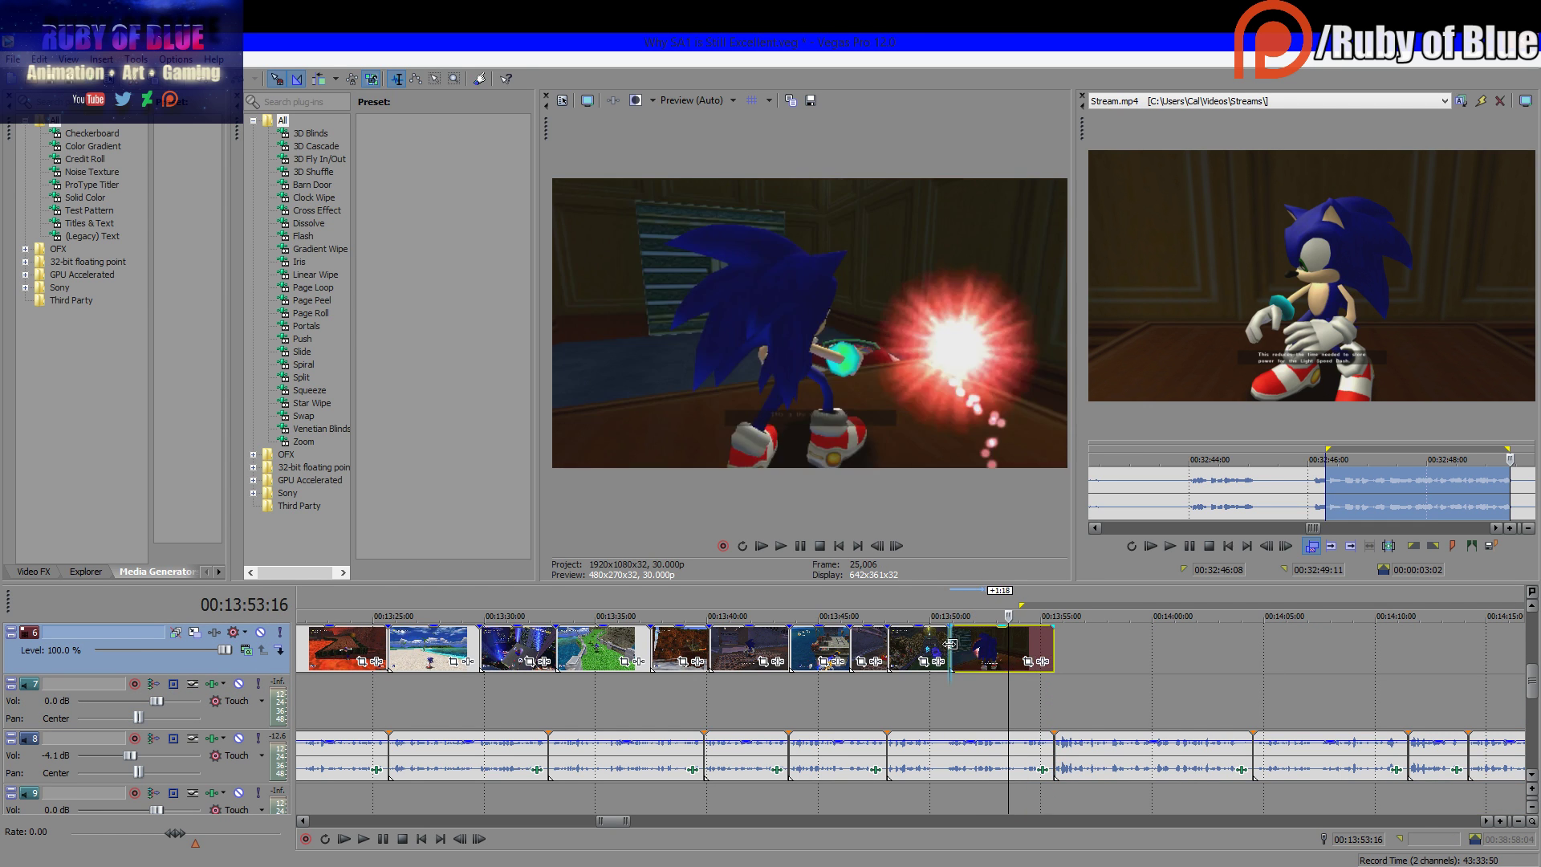
pyautogui.click(940, 687)
pyautogui.click(365, 838)
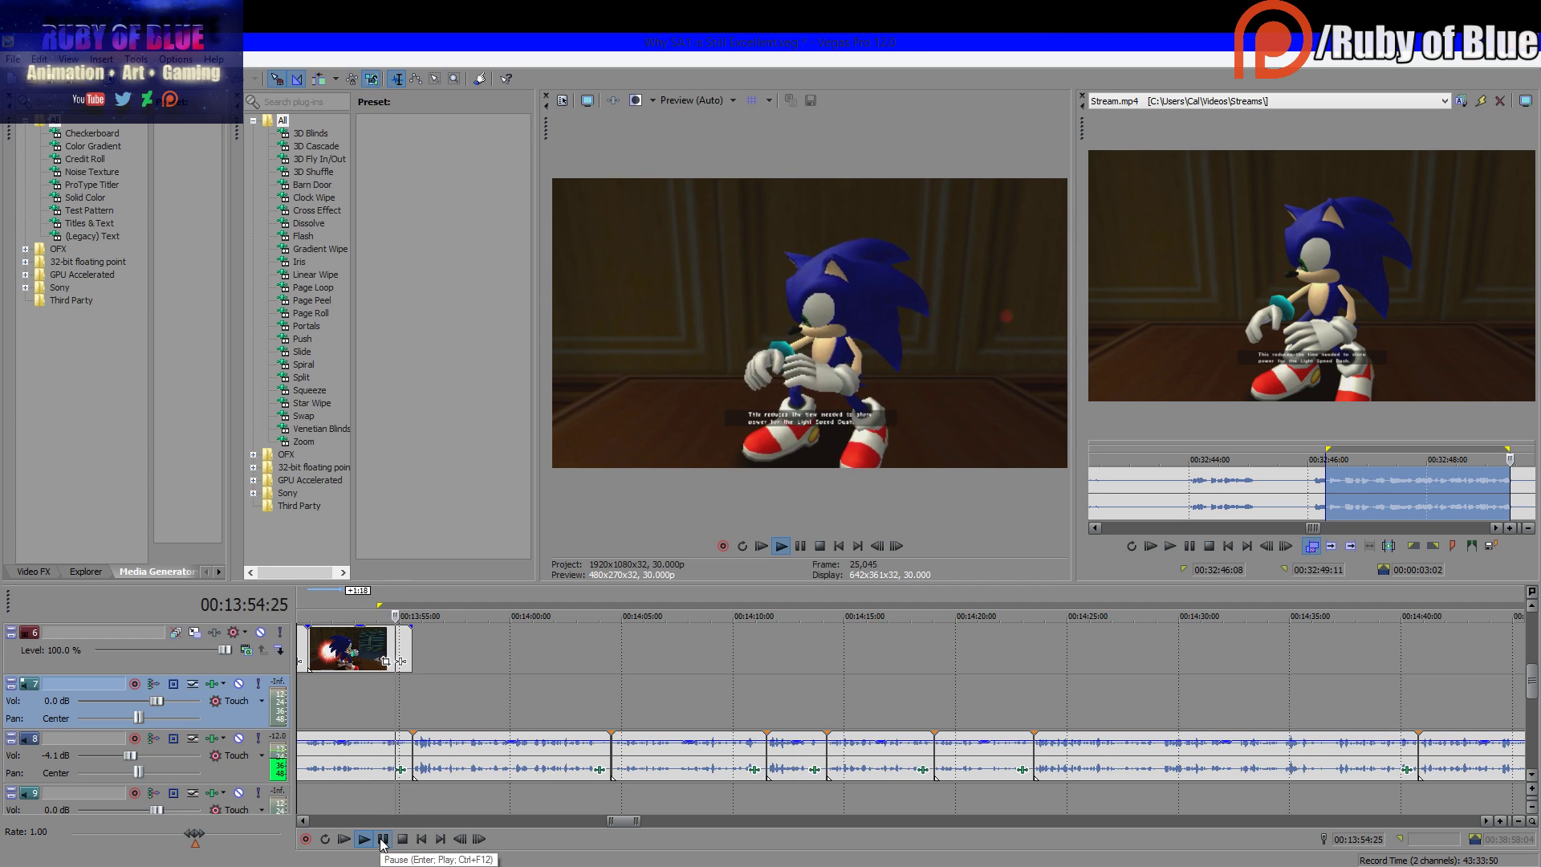
pyautogui.press('Return')
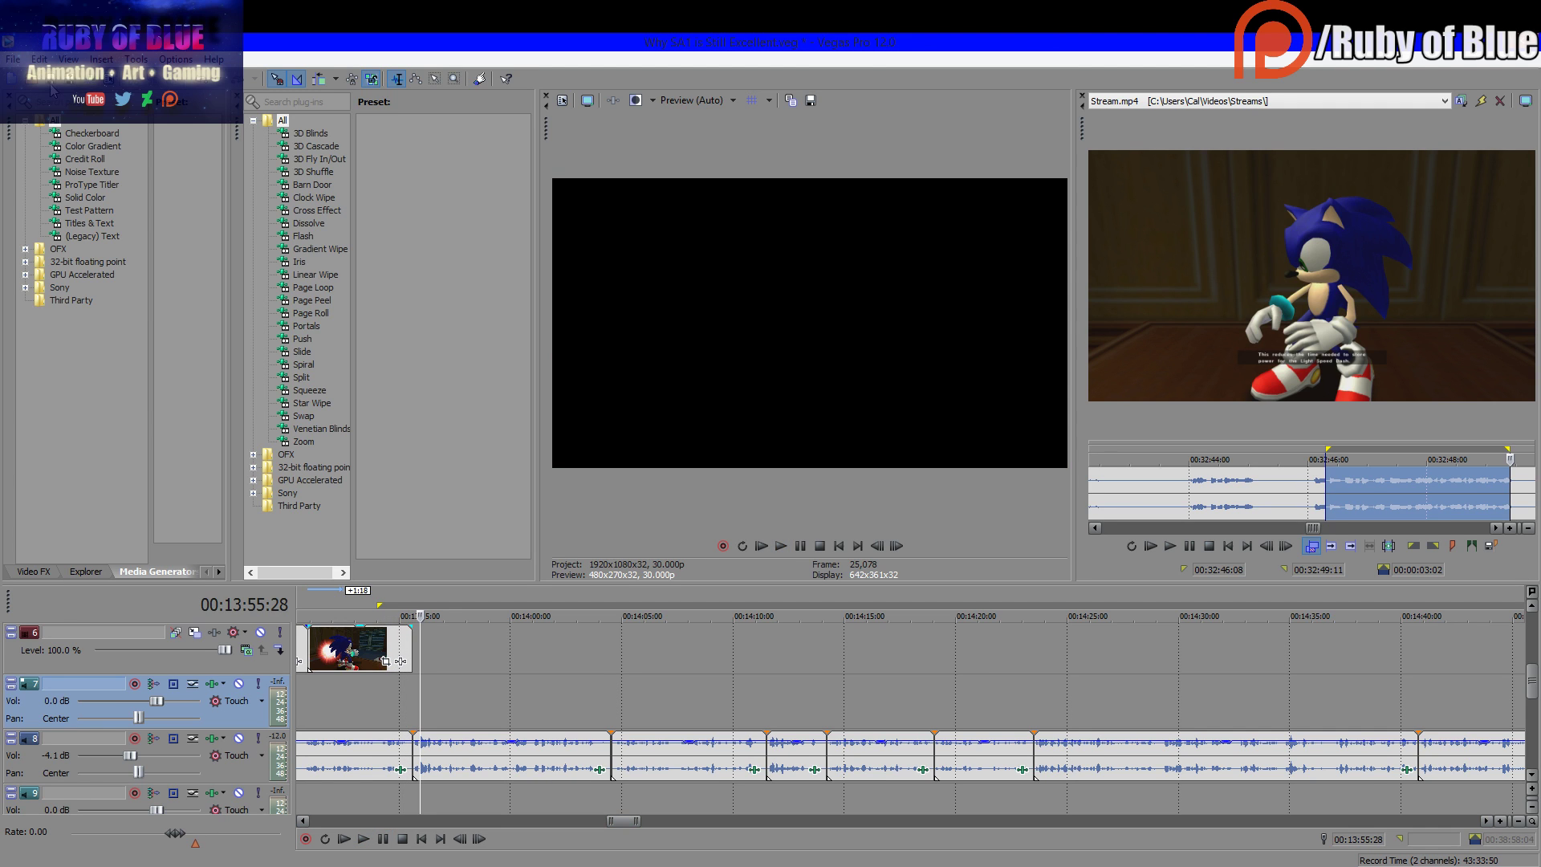
# Skim Stream.mp4 between about 00:40:07 and 00:45:26, then load Stream (01).mp4 into the trimmer
pyautogui.click(1512, 506)
pyautogui.scroll(-10, 1516, 507)
pyautogui.scroll(-5, 1515, 508)
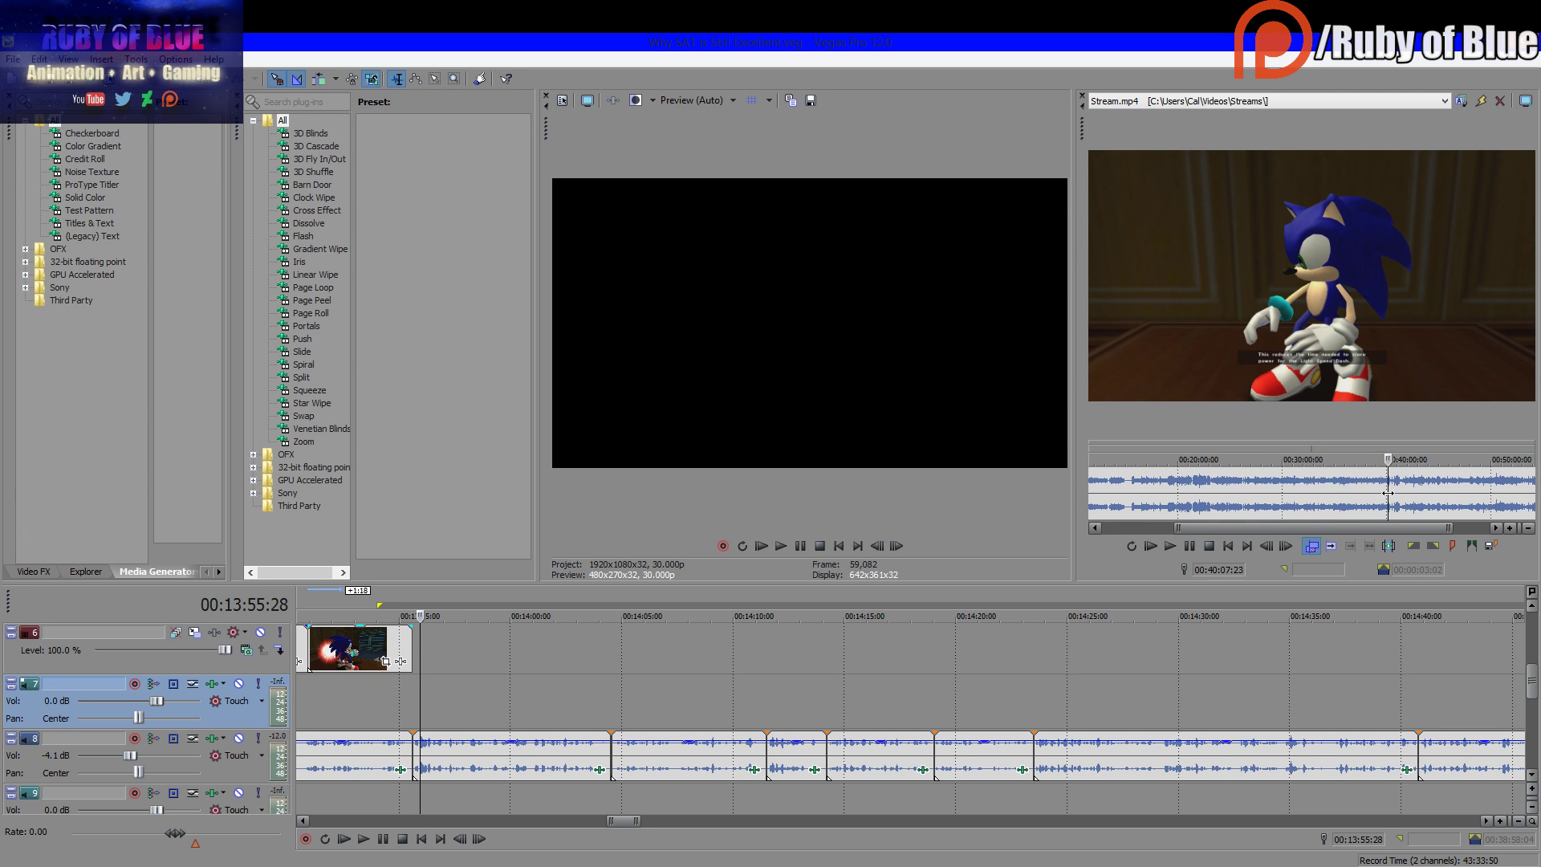
pyautogui.click(1241, 103)
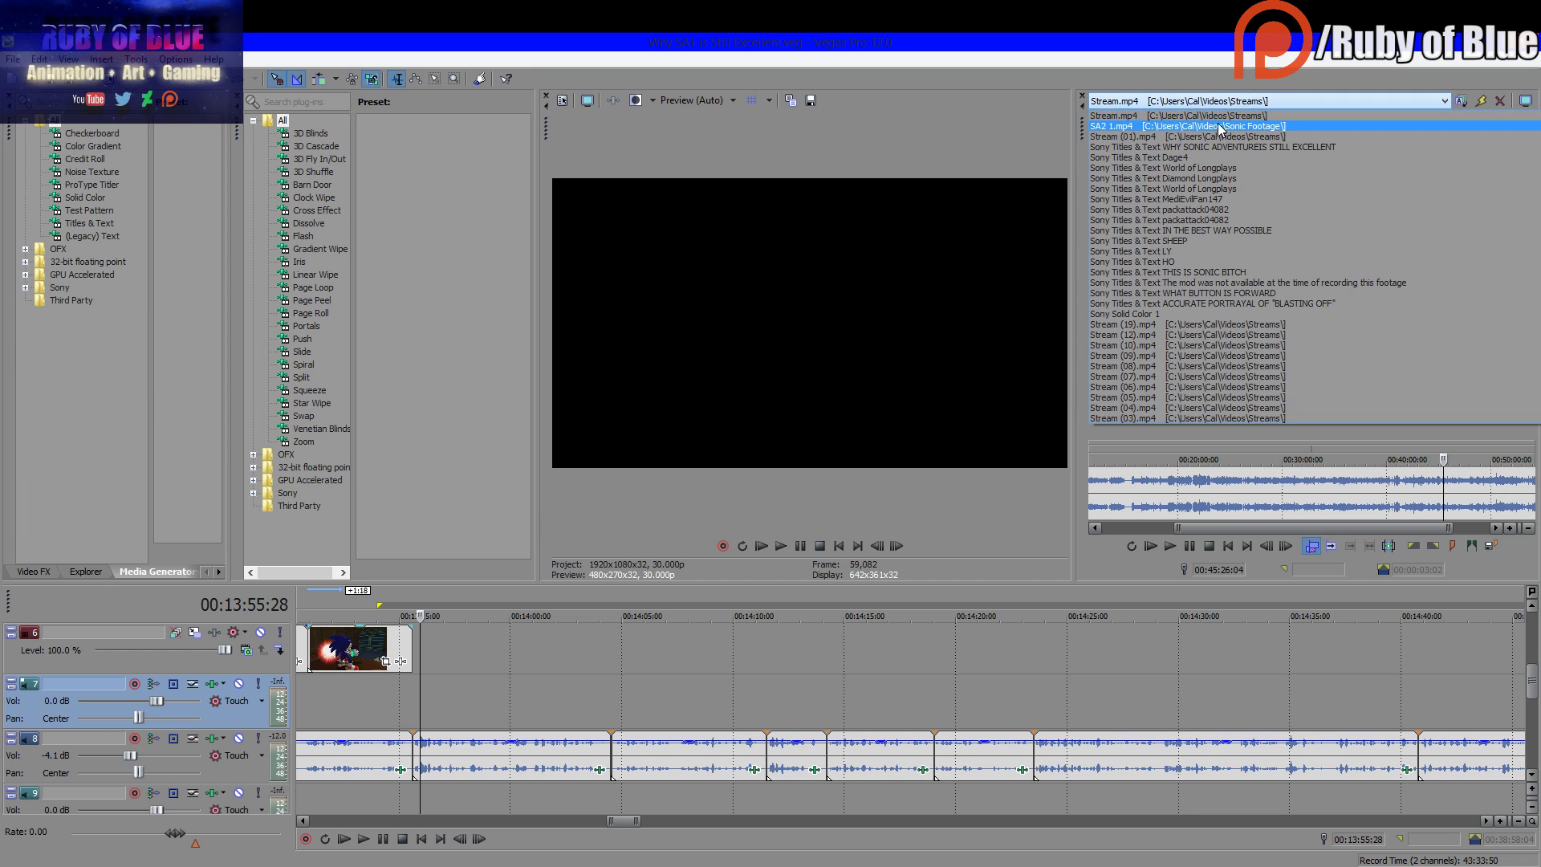
pyautogui.click(1215, 137)
# Skim Stream (01).mp4 from about 00:31:24 to 00:45:04 and play the factory level from 00:44:25:23 for an attack on the flying enemies
pyautogui.click(1388, 498)
pyautogui.scroll(-5, 1389, 498)
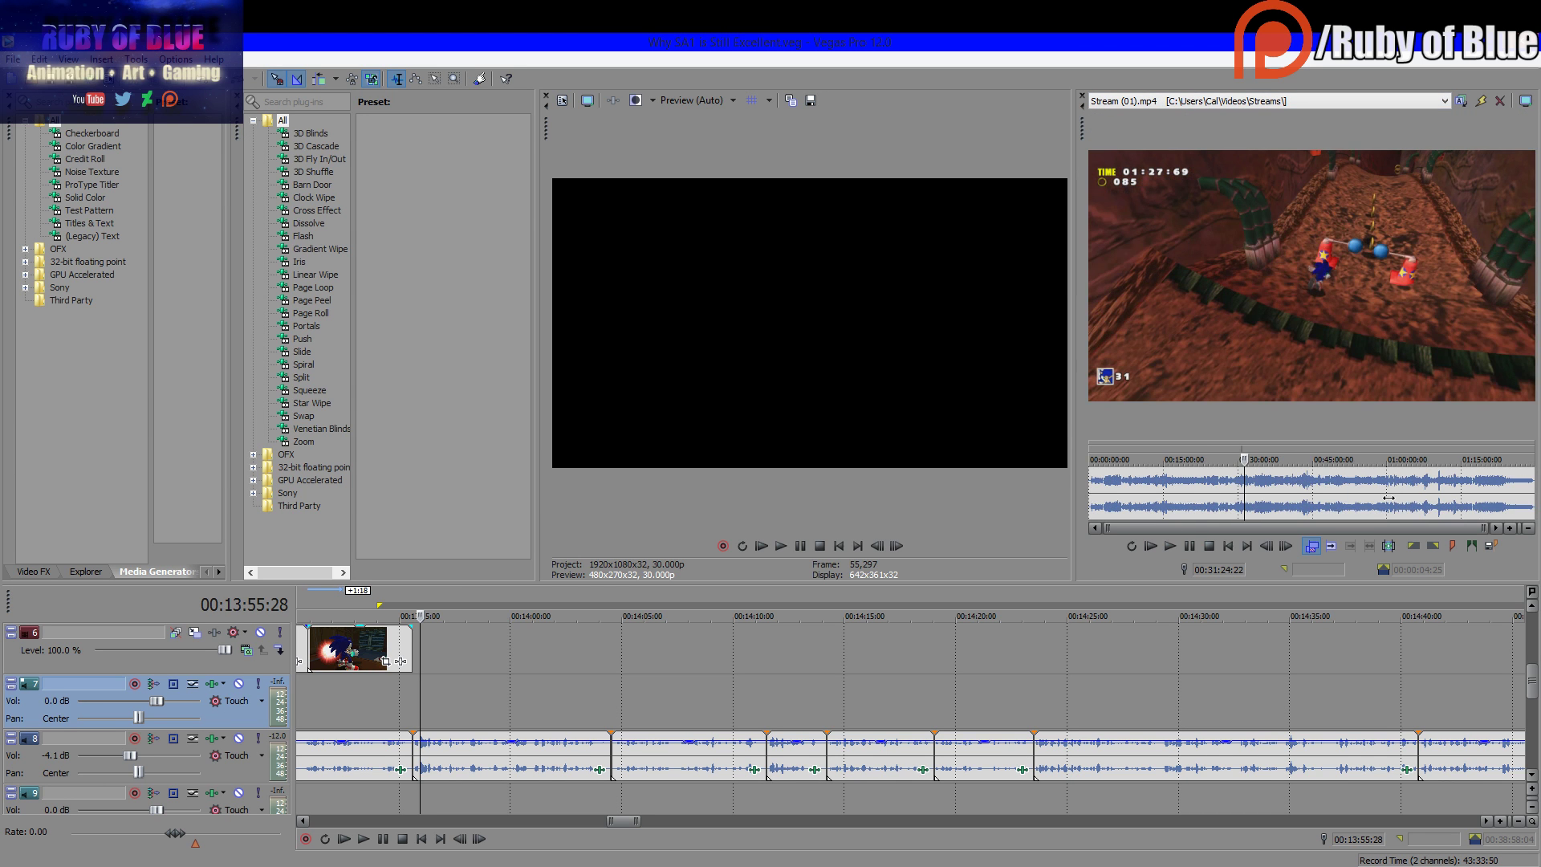
pyautogui.click(1282, 481)
pyautogui.moveTo(1292, 492); pyautogui.dragTo(1302, 485)
pyautogui.click(1321, 496)
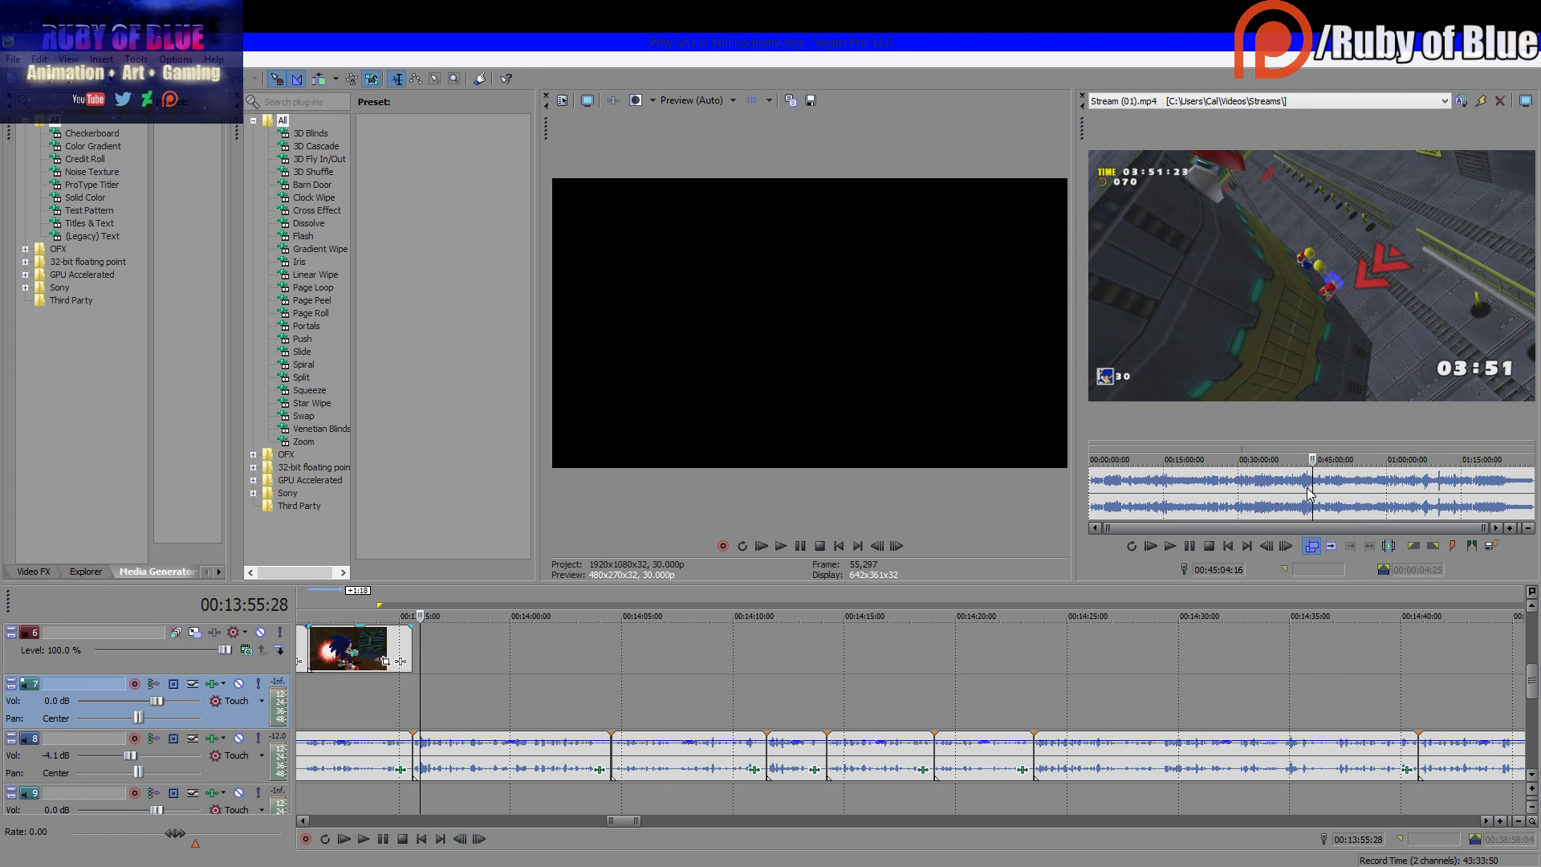
pyautogui.click(1304, 489)
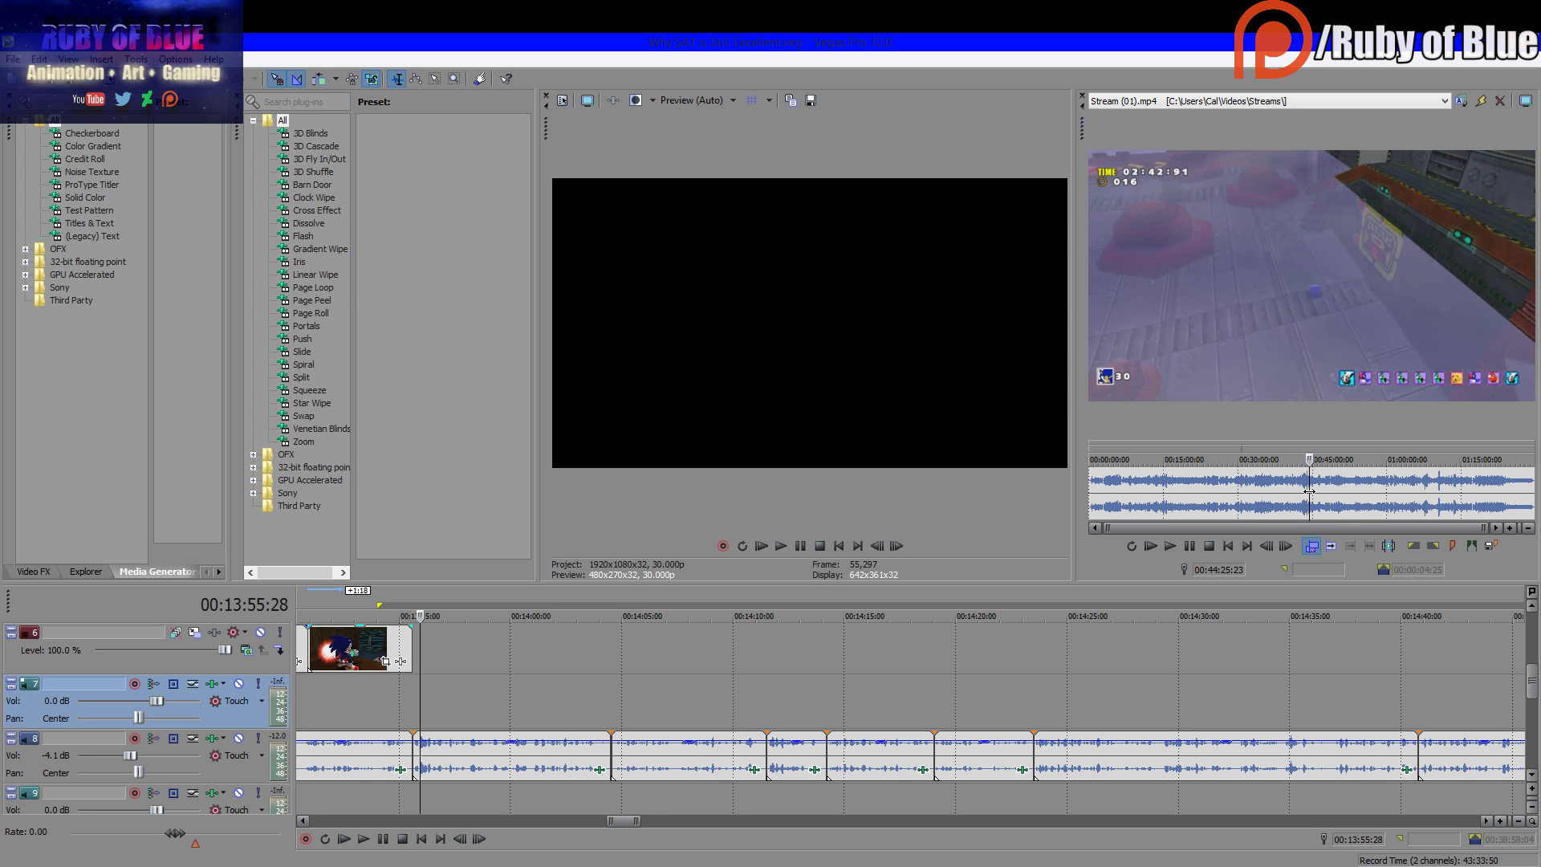
pyautogui.press('space')
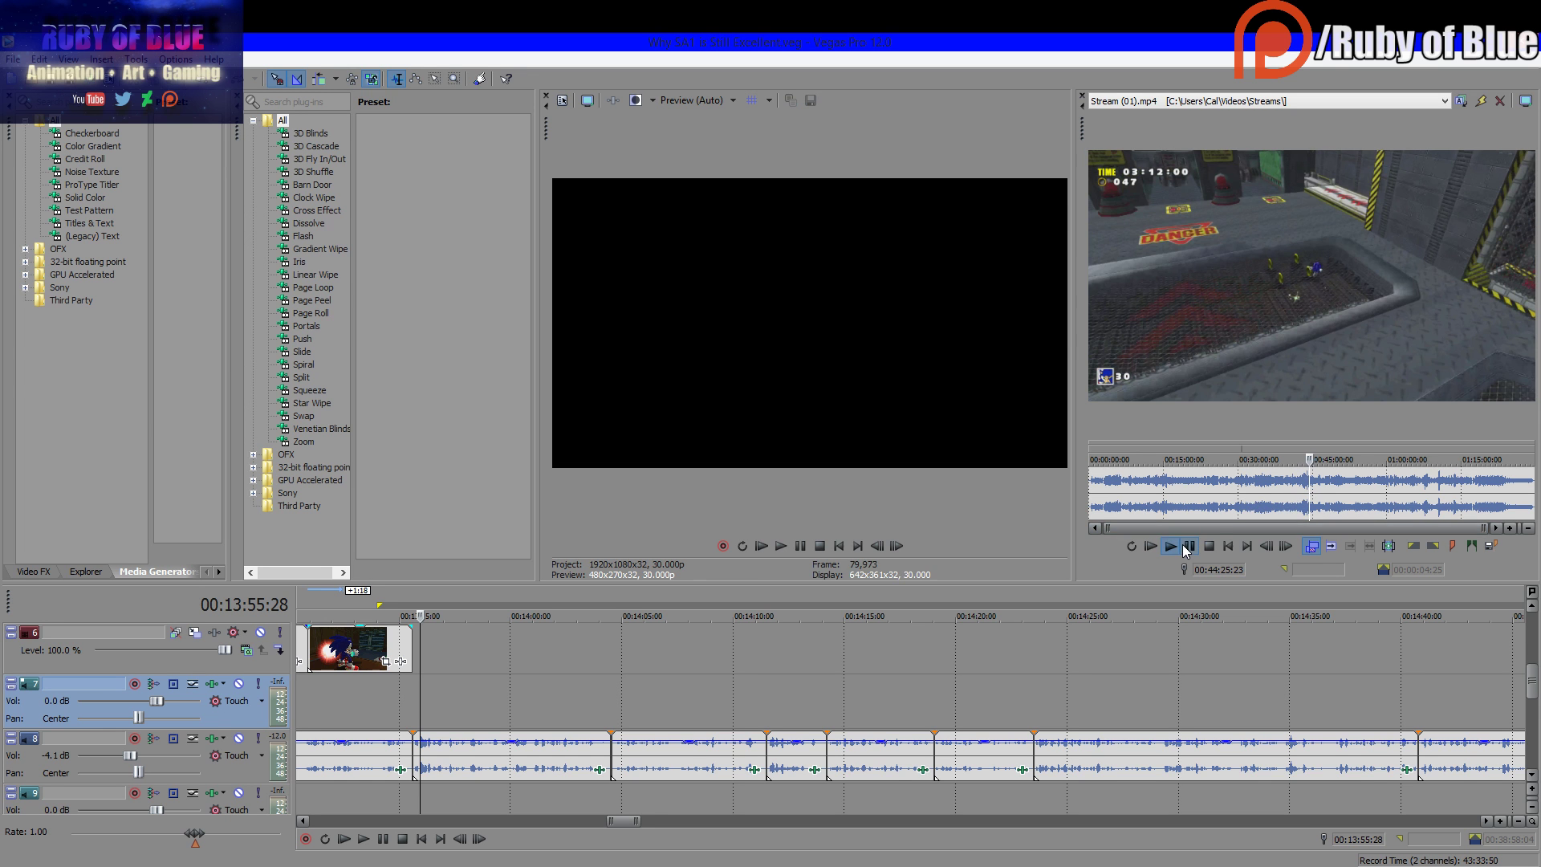
pyautogui.scroll(5, 1325, 494)
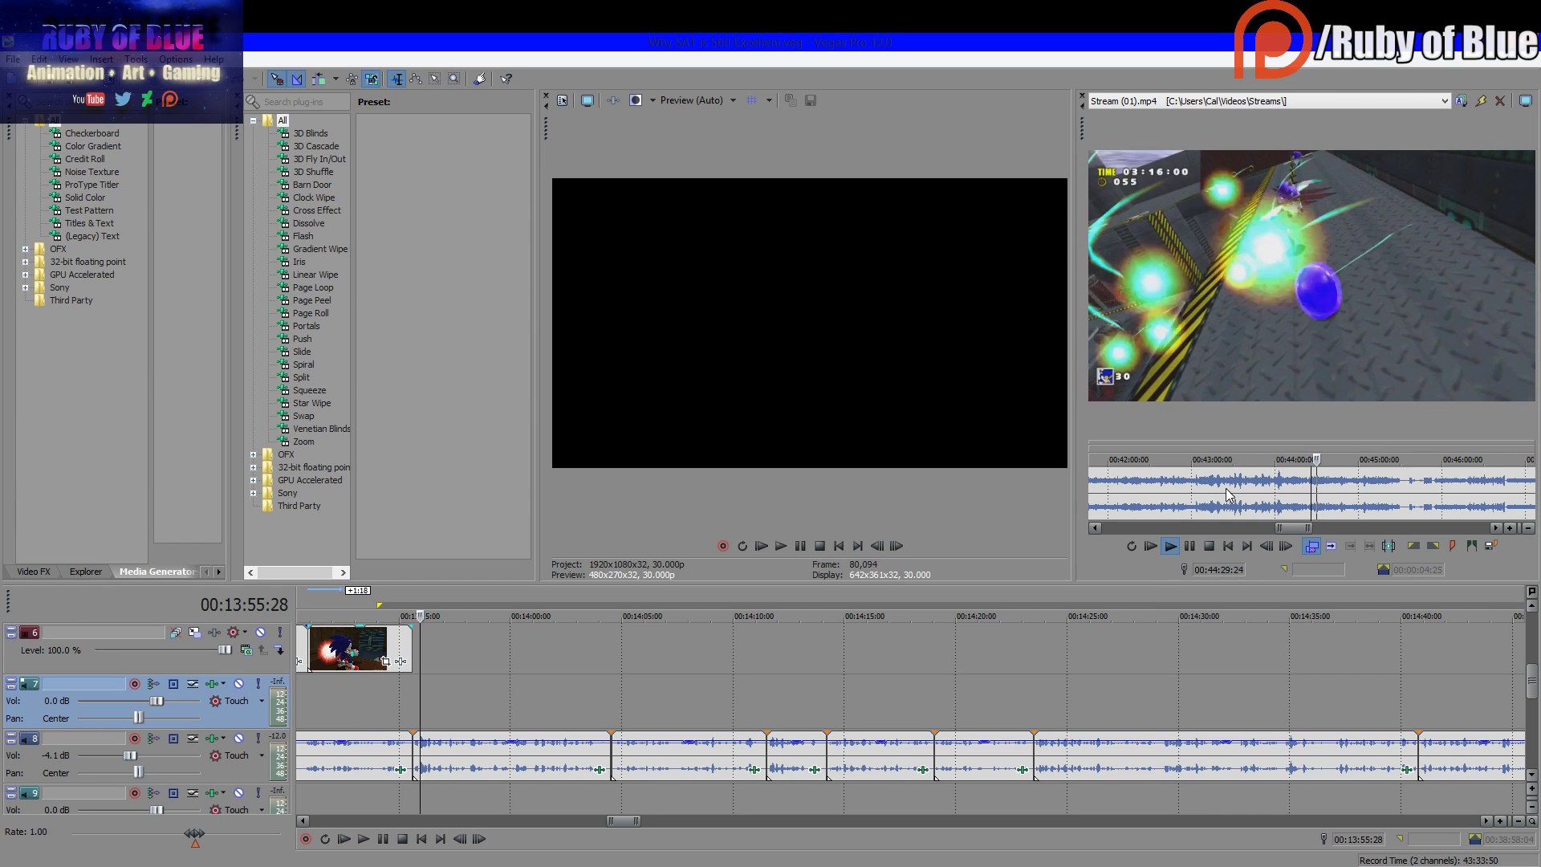
pyautogui.click(1190, 546)
pyautogui.scroll(6, 1313, 499)
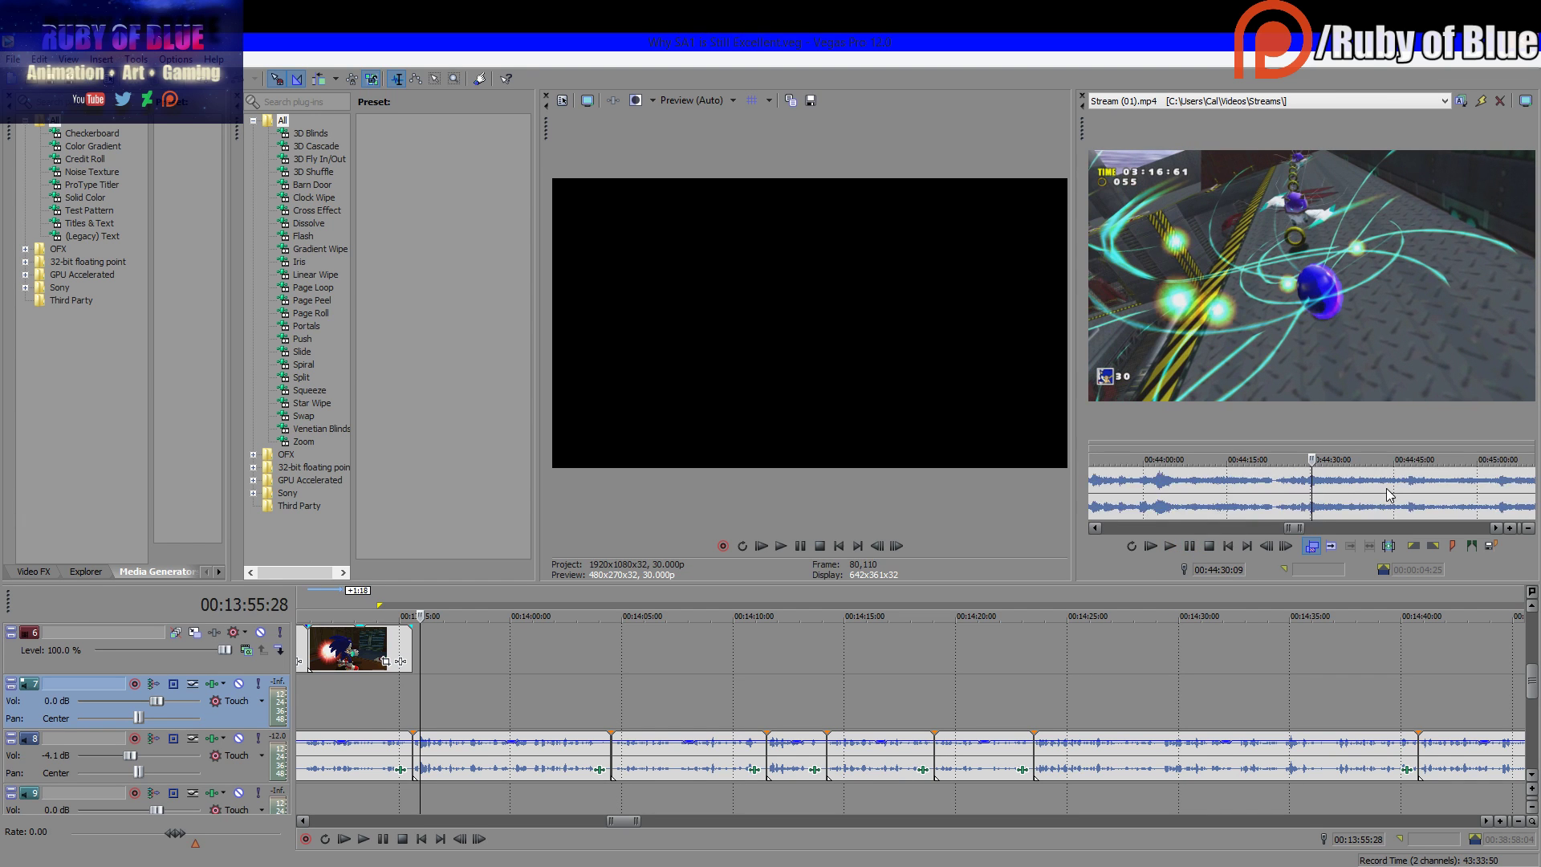
# Place the trimmer range from 00:44:28:11 to 00:44:34:18 directly after the upgrade cutscene clip, without its audio
pyautogui.click(1274, 501)
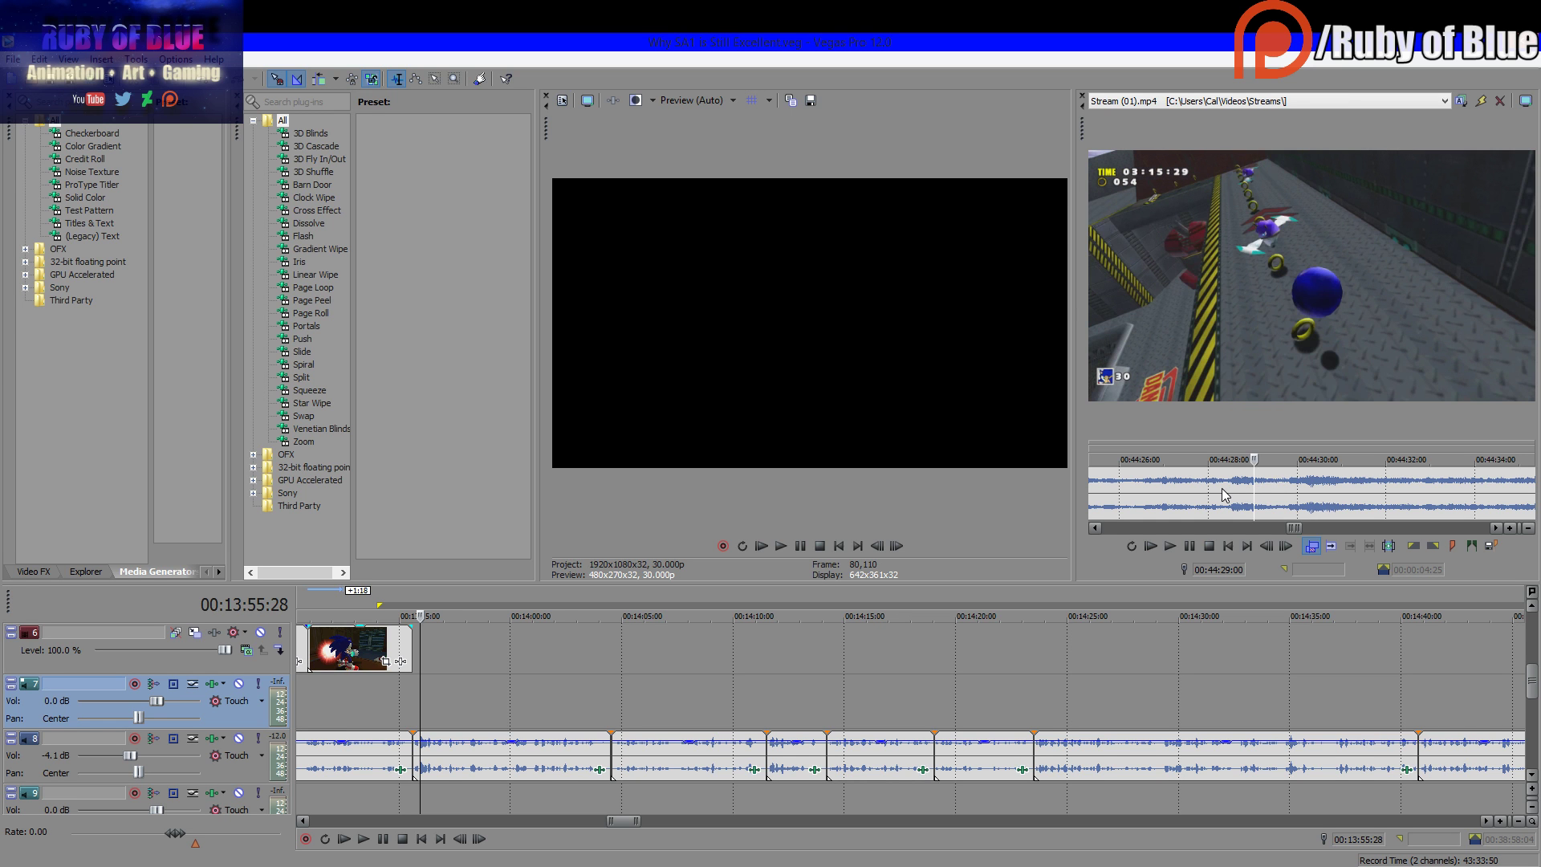
pyautogui.moveTo(1254, 489); pyautogui.dragTo(1503, 499)
pyautogui.moveTo(1365, 491); pyautogui.dragTo(419, 695)
pyautogui.click(448, 701)
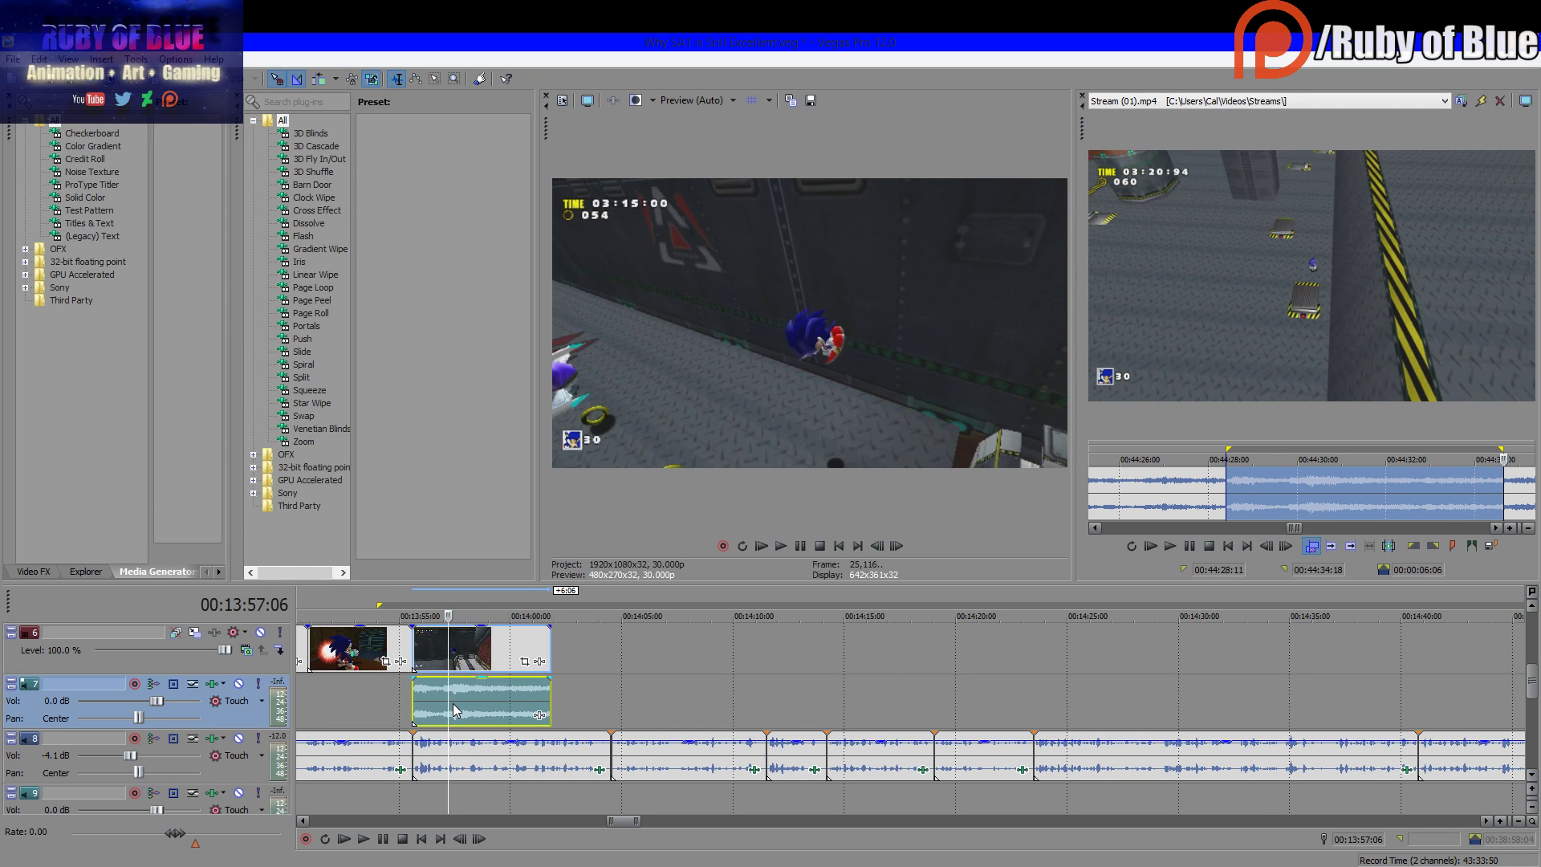
# Play back the new factory clip on the timeline and shorten its end to about 00:13:58
pyautogui.click(396, 689)
pyautogui.click(363, 839)
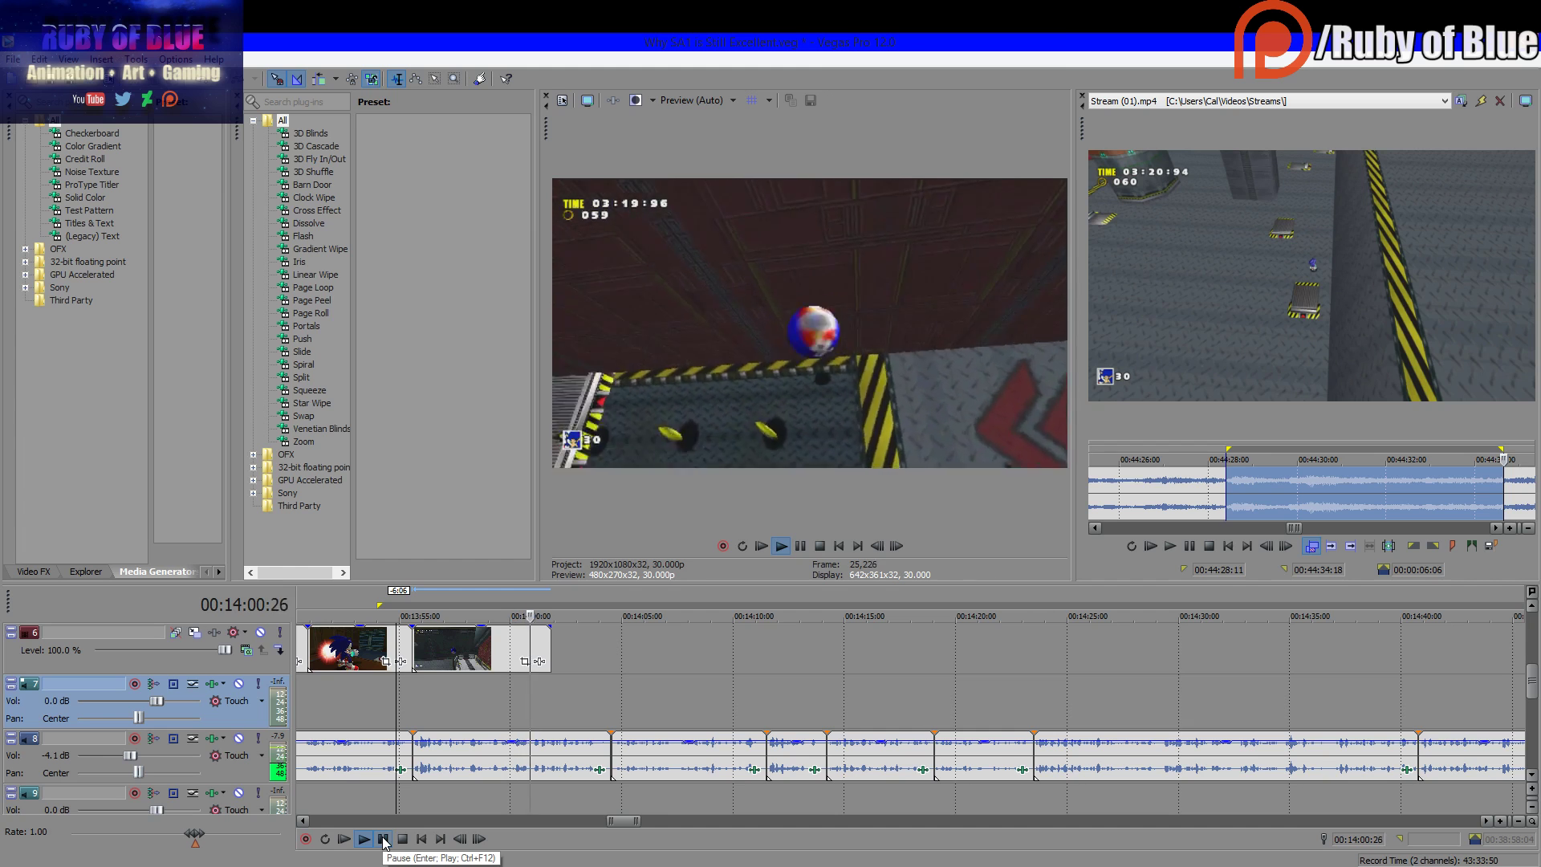
pyautogui.click(384, 838)
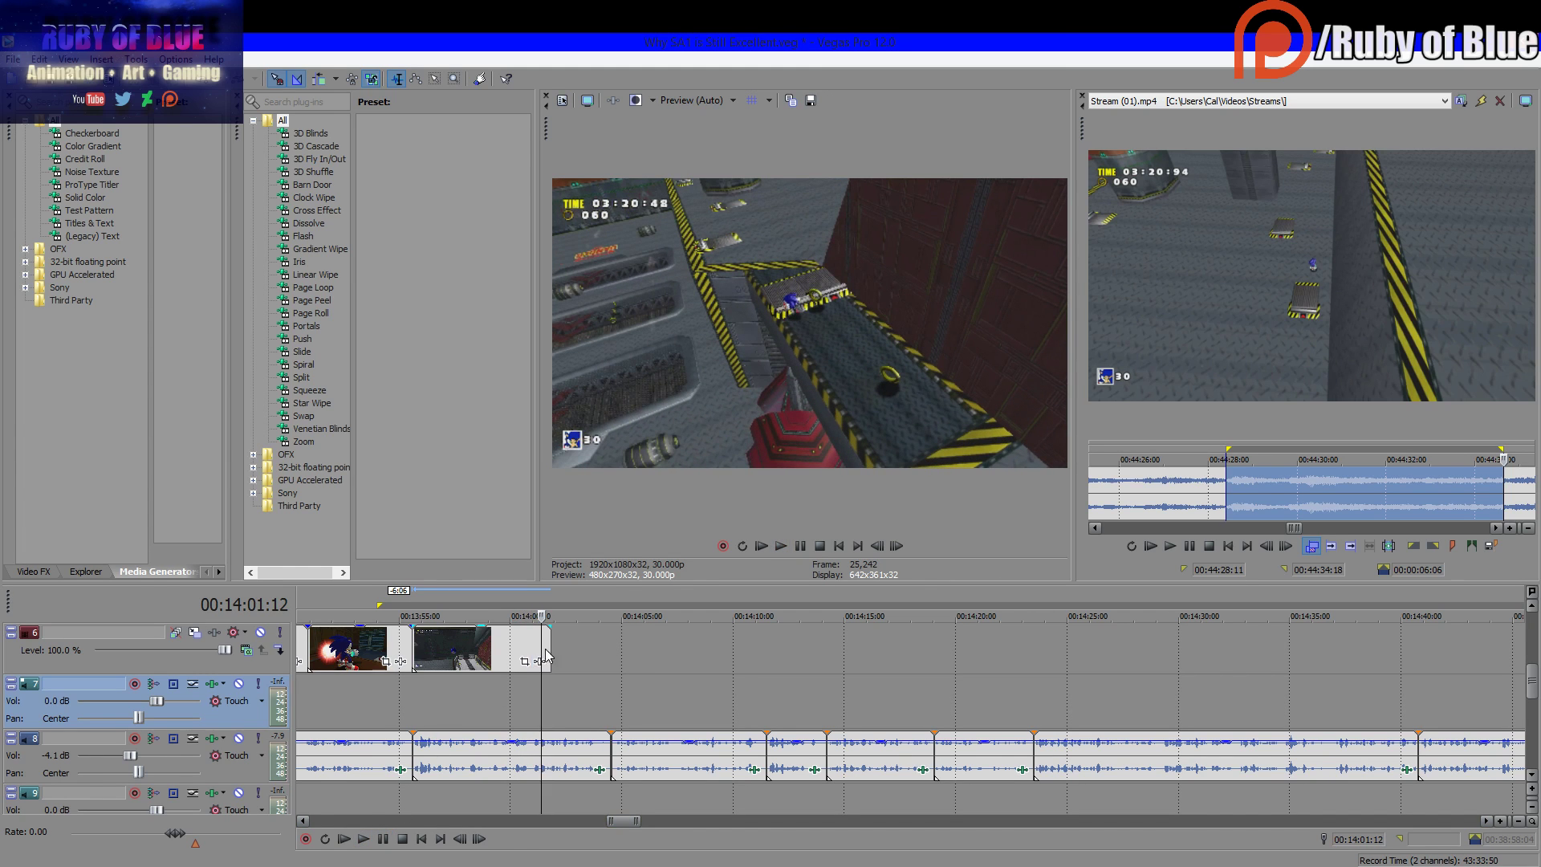
pyautogui.click(485, 654)
pyautogui.click(384, 839)
pyautogui.click(383, 838)
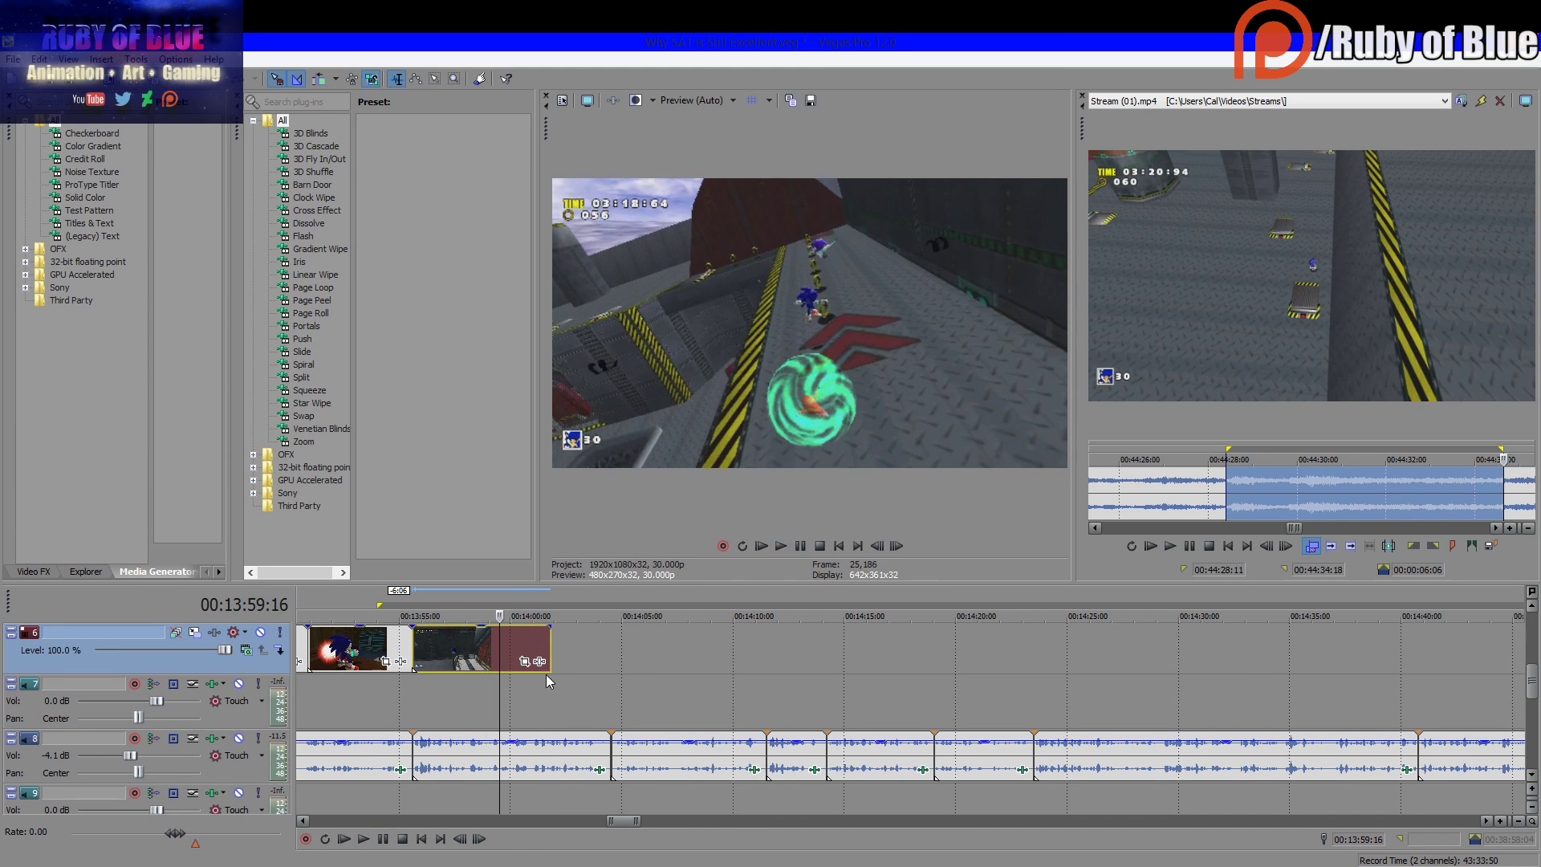
pyautogui.moveTo(550, 654); pyautogui.dragTo(469, 655)
# Retrim the factory clip to start at the attack on the flying enemies, keeping its timeline position and length, and play it back
pyautogui.click(422, 697)
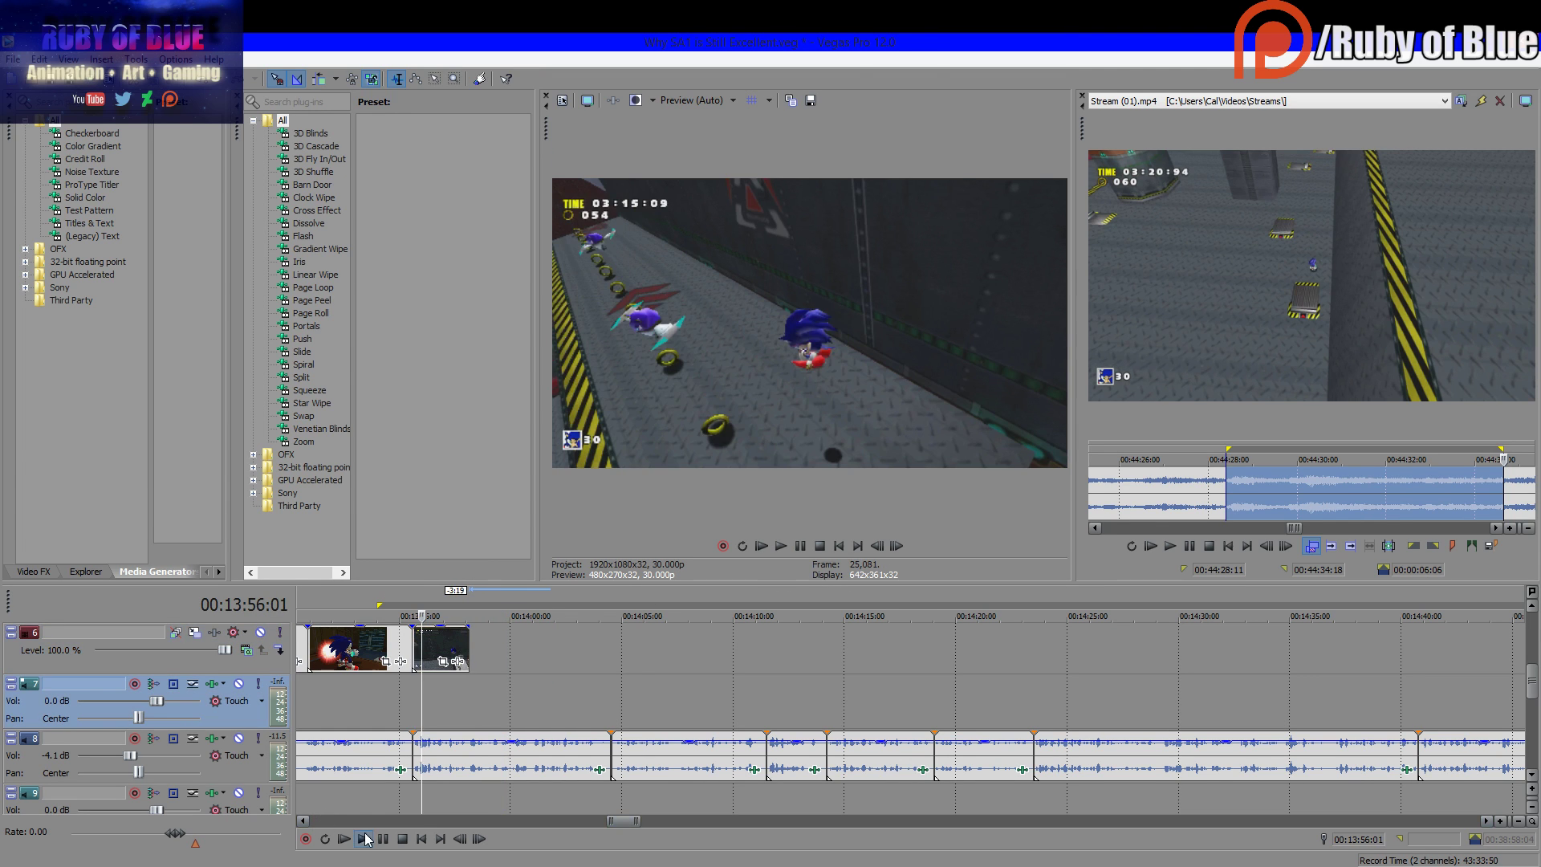
pyautogui.click(383, 839)
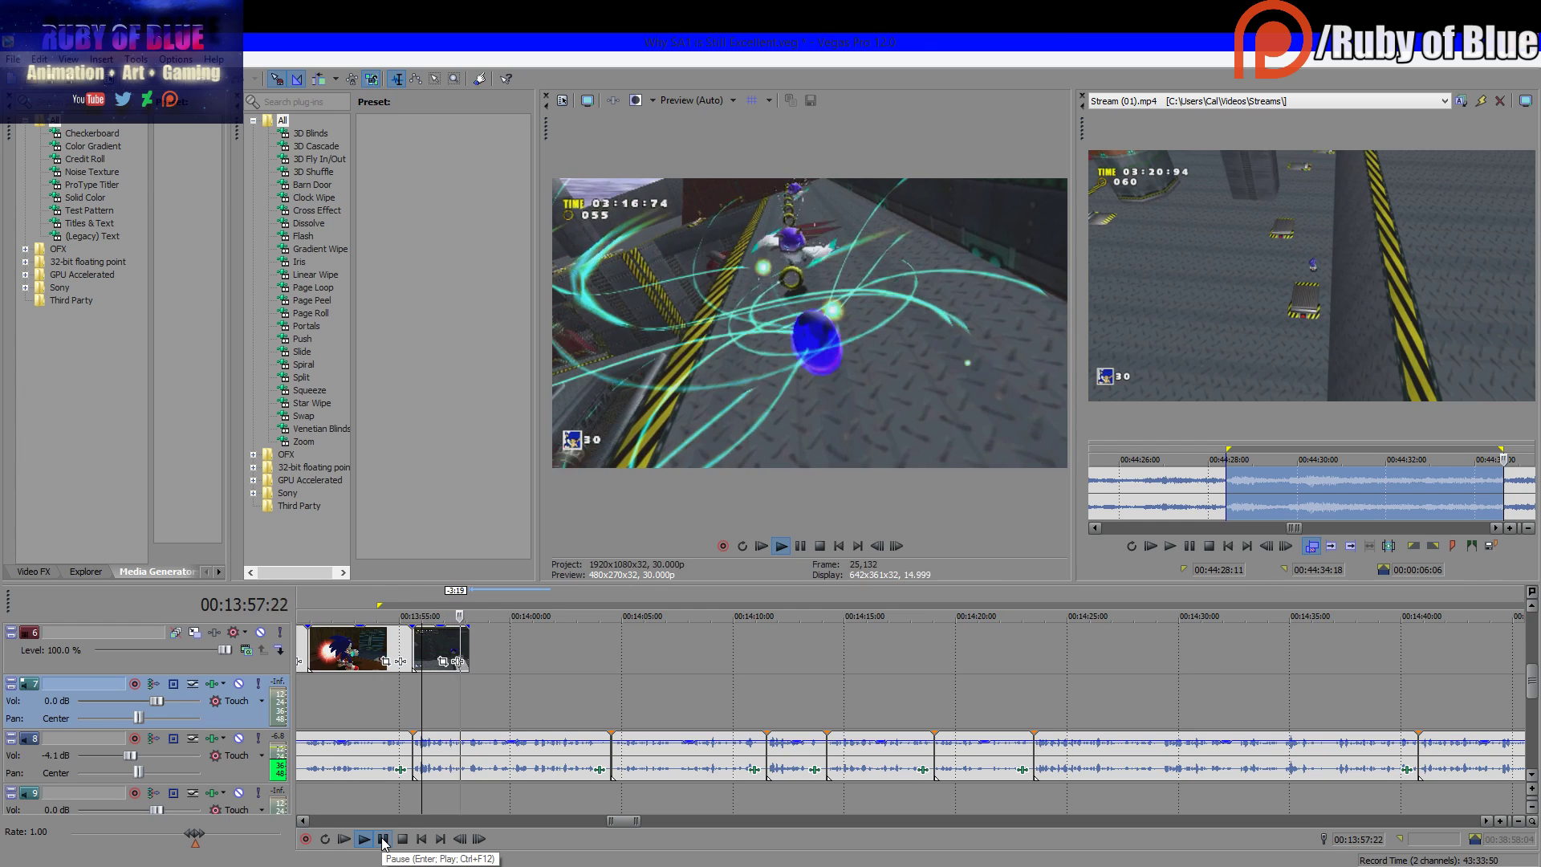
pyautogui.click(383, 839)
pyautogui.moveTo(468, 652); pyautogui.dragTo(586, 651)
pyautogui.moveTo(415, 647); pyautogui.dragTo(468, 652)
pyautogui.click(412, 698)
pyautogui.click(364, 839)
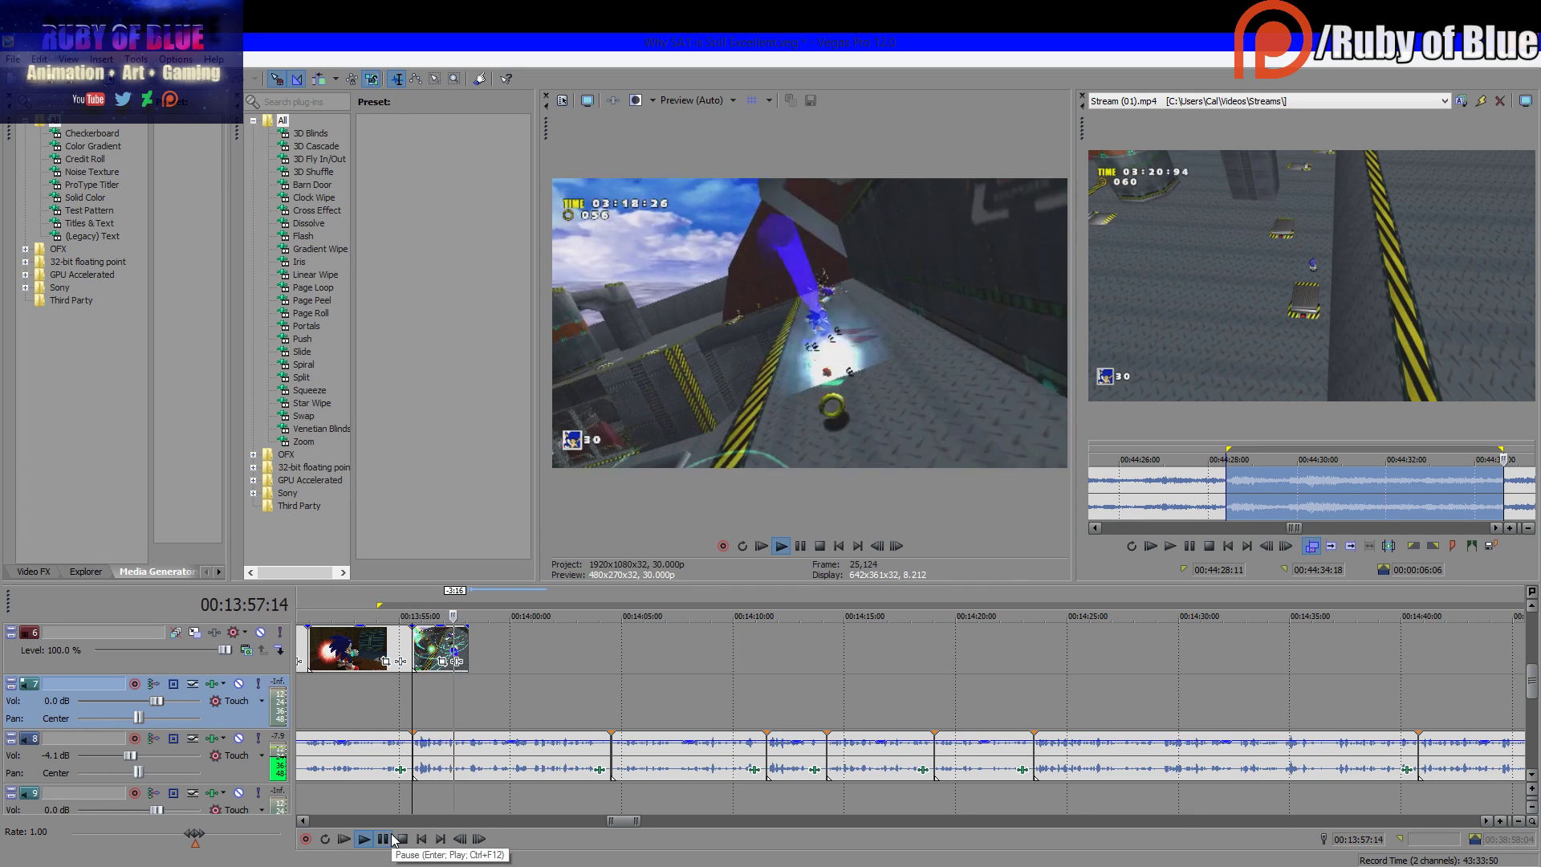
pyautogui.press('Return')
# Skim Stream (01).mp4 back from about 00:44:17 to 00:28:55 and forward to about 00:29:42 for another Light Speed Attack
pyautogui.click(1296, 98)
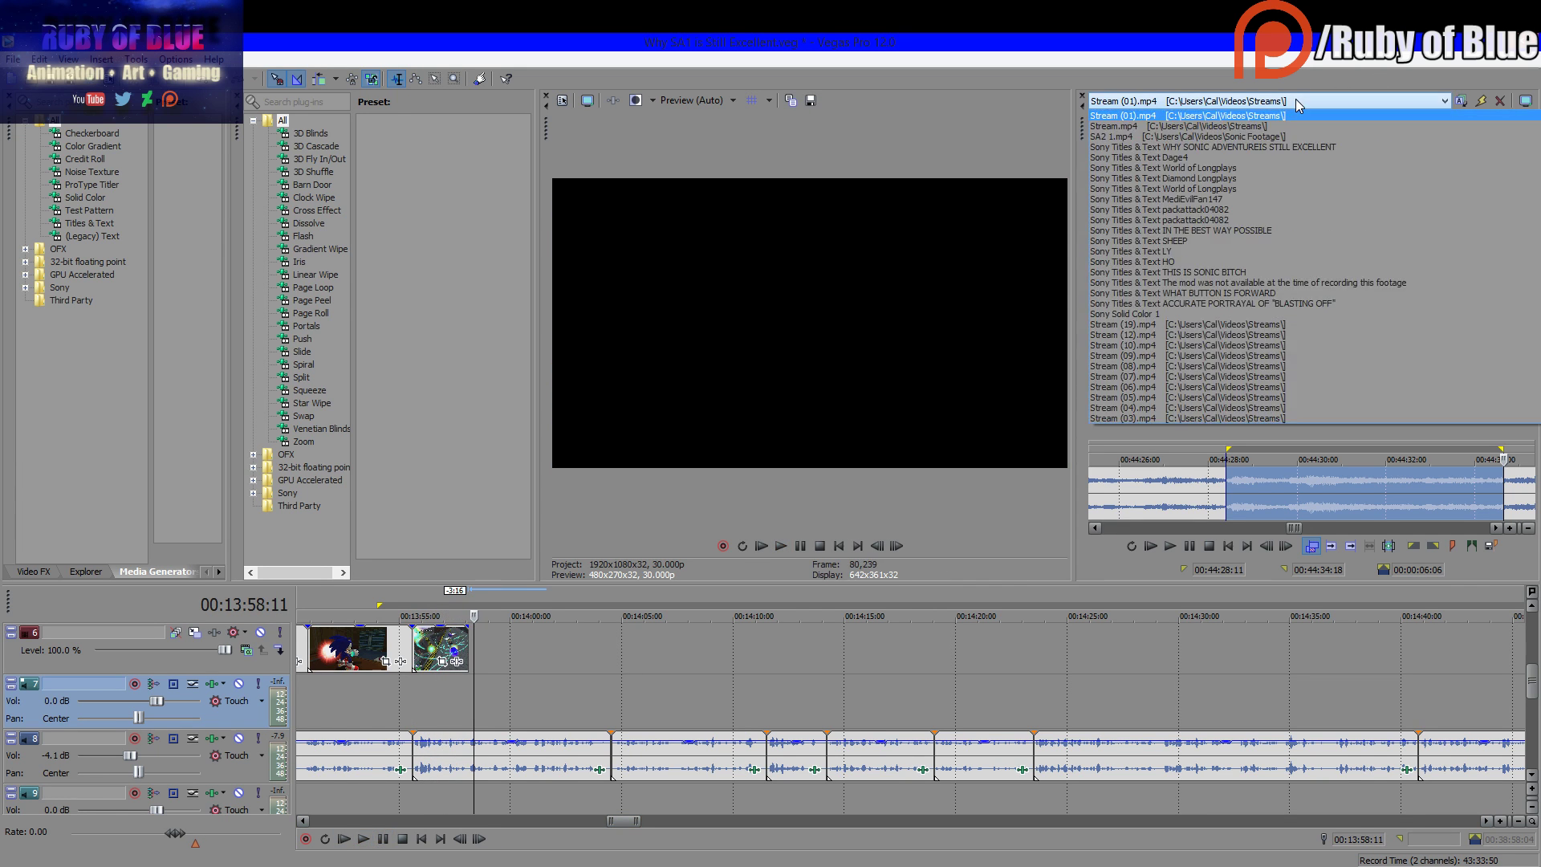
pyautogui.click(1296, 98)
pyautogui.click(1198, 508)
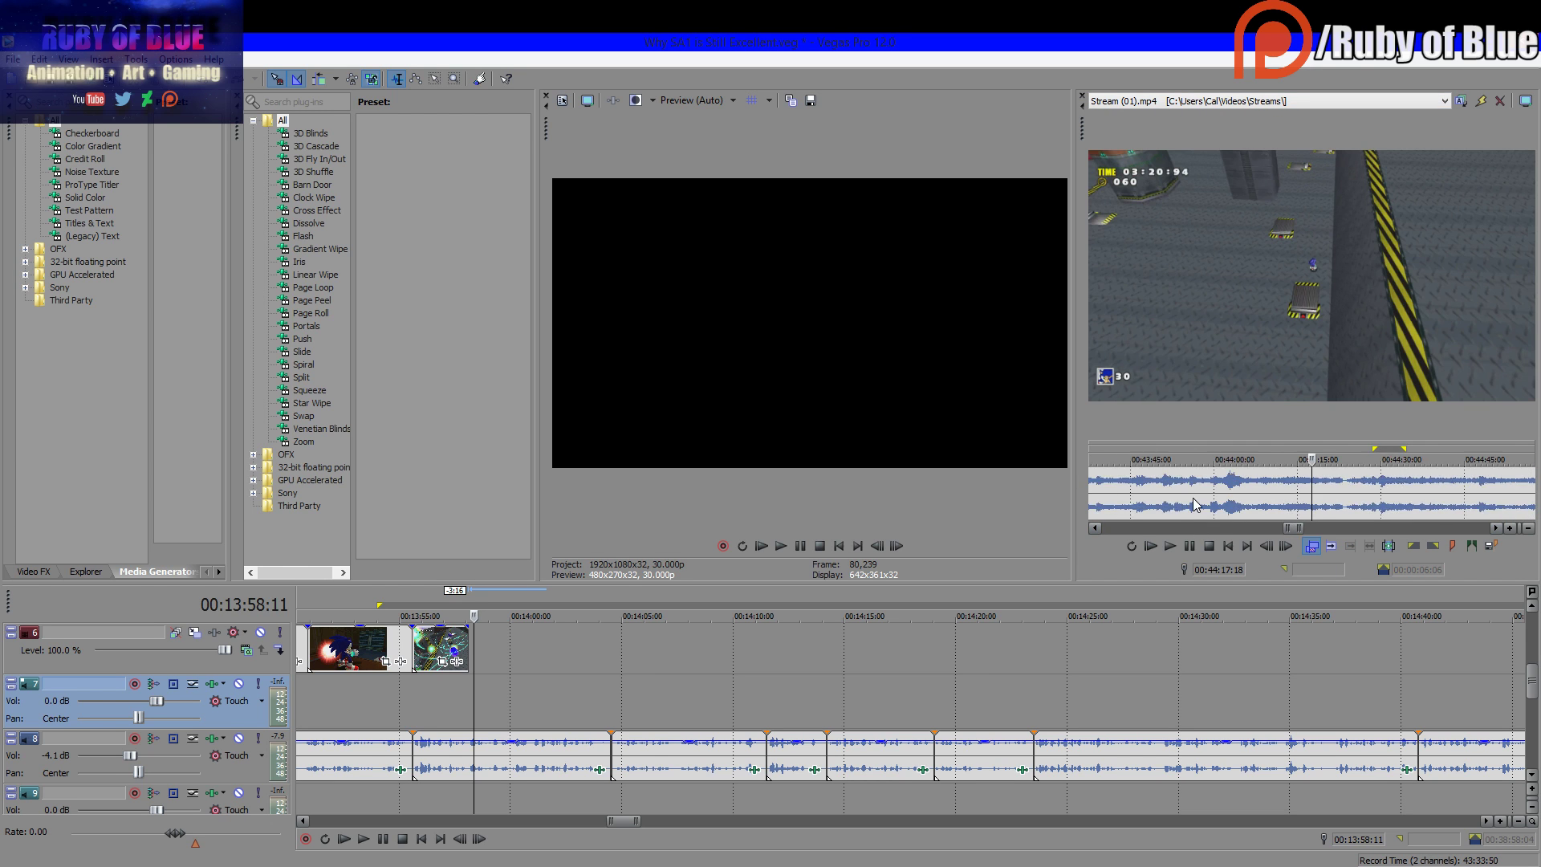
pyautogui.scroll(-6, 1201, 514)
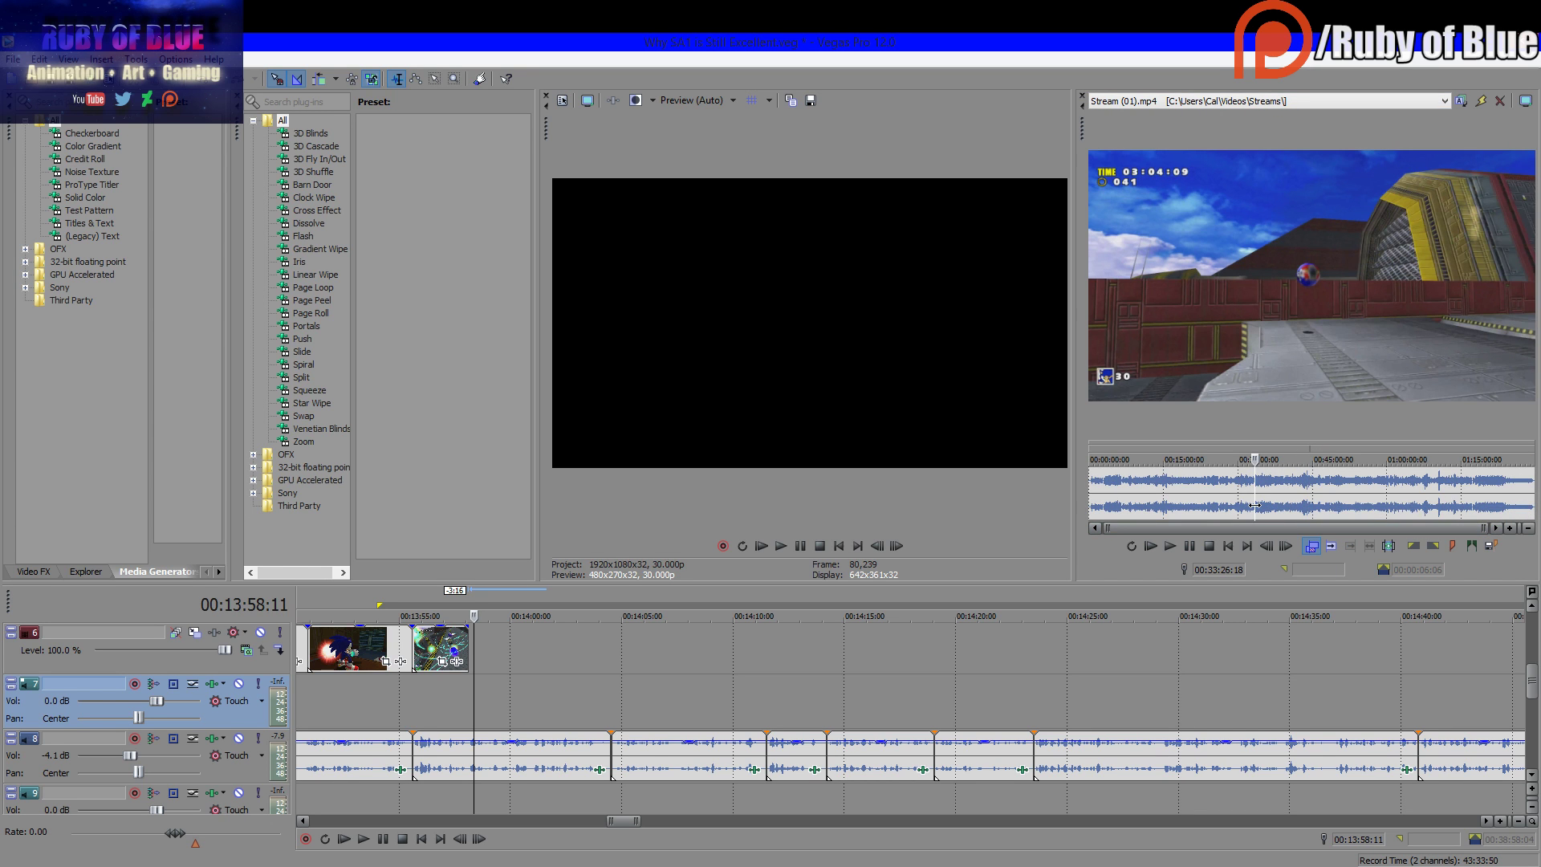
pyautogui.click(1255, 506)
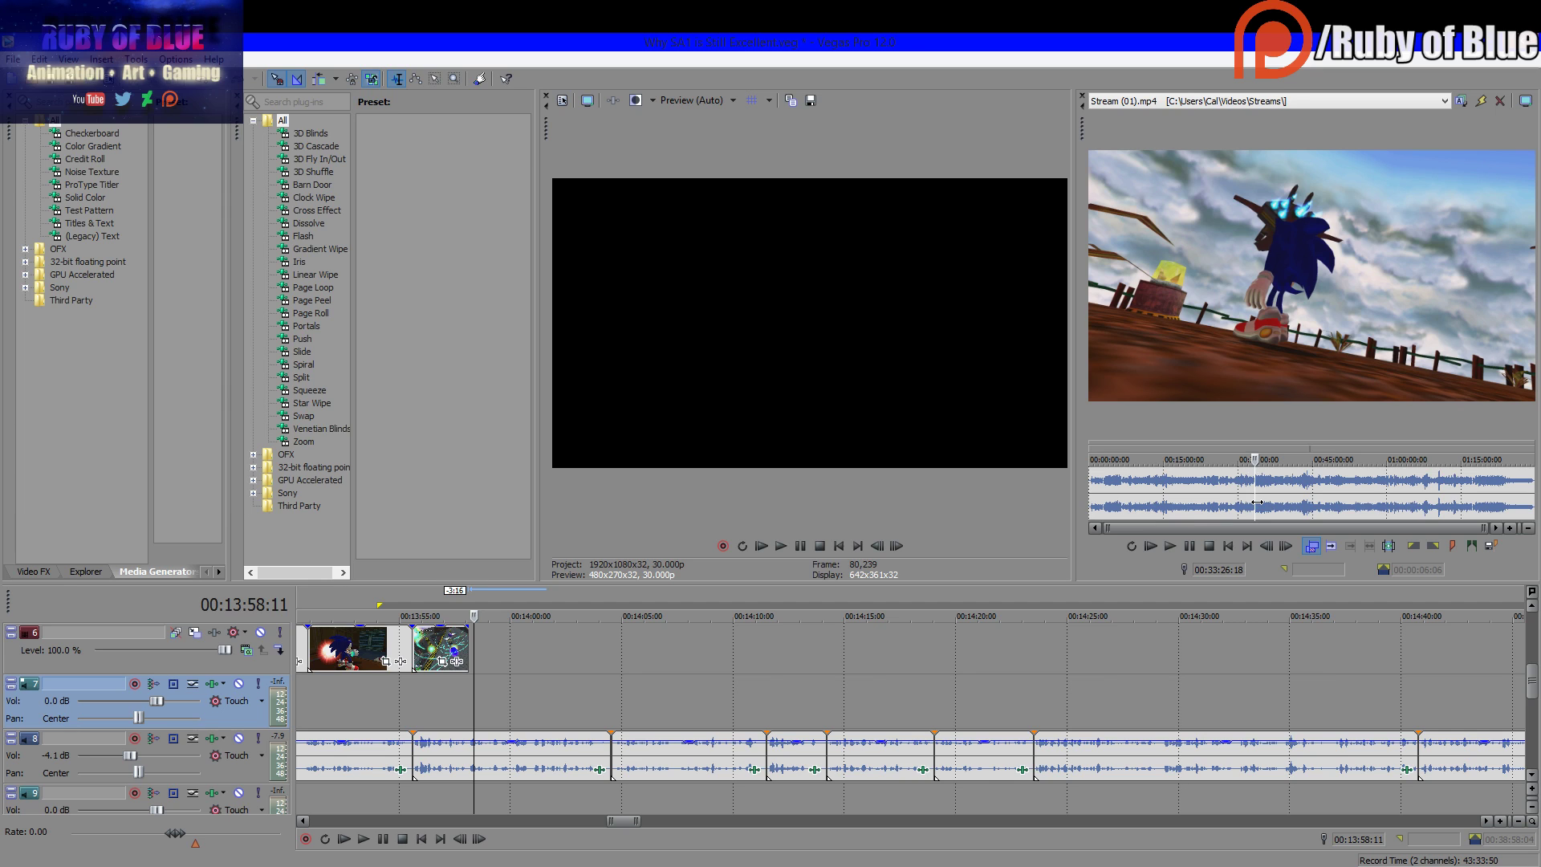
pyautogui.moveTo(1257, 503); pyautogui.dragTo(1233, 504)
pyautogui.scroll(8, 1225, 497)
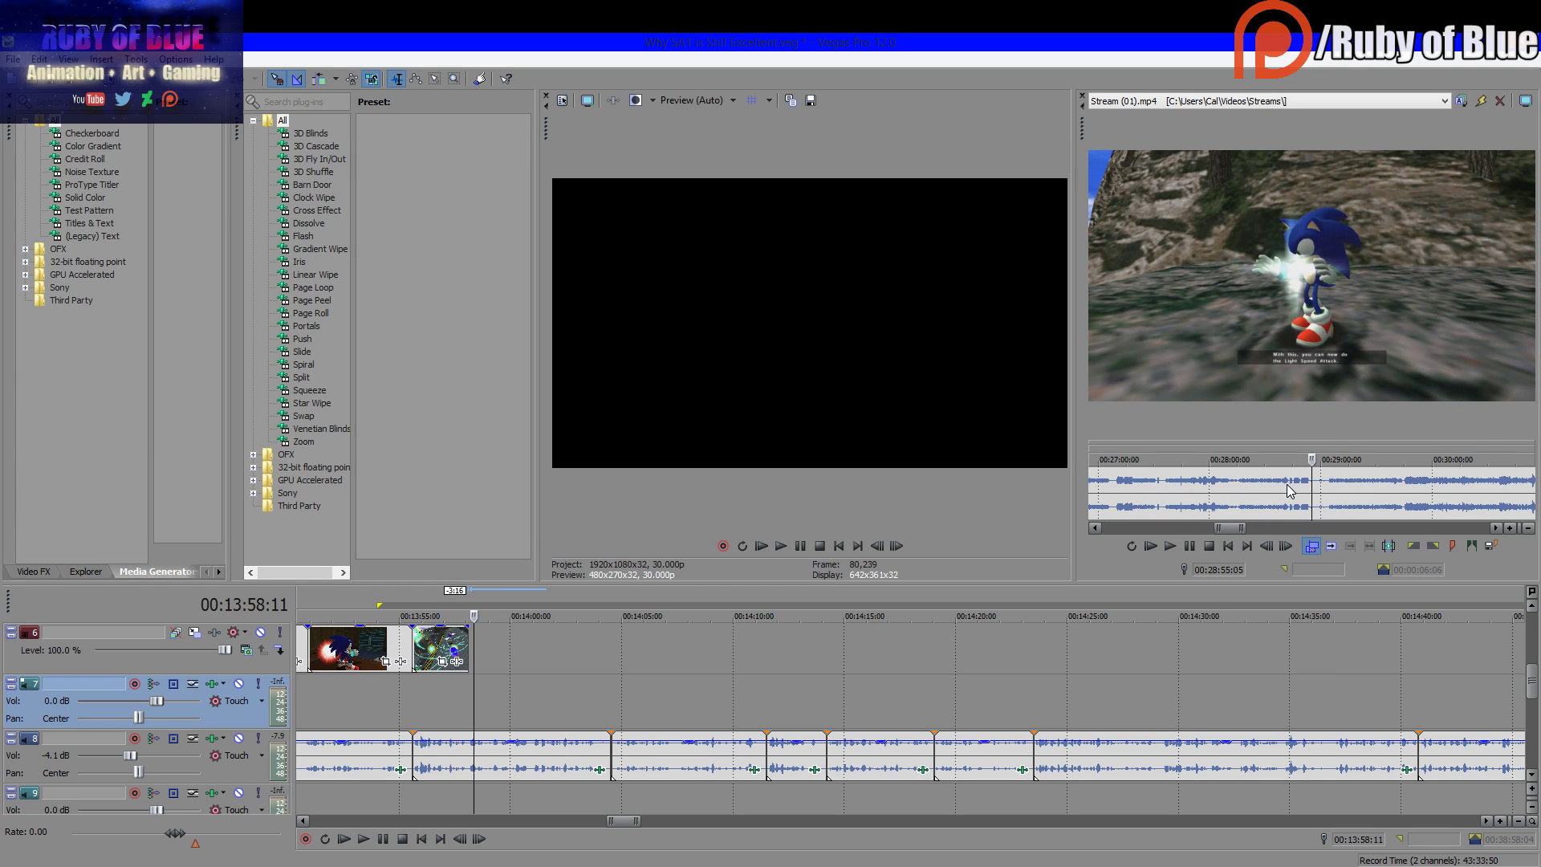
pyautogui.click(1338, 496)
pyautogui.scroll(3, 1351, 502)
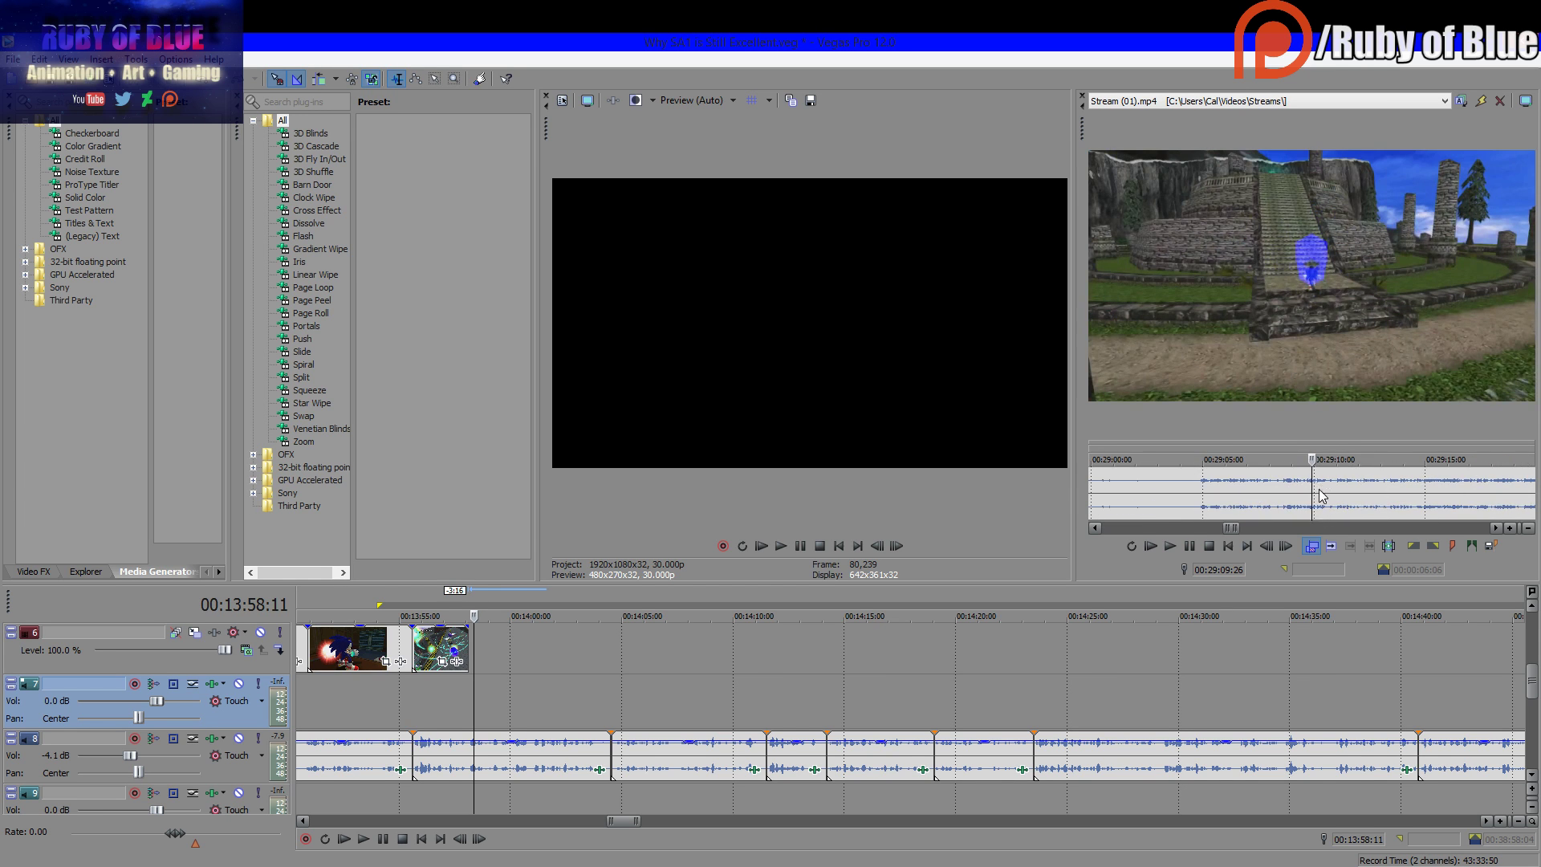
pyautogui.click(1481, 490)
pyautogui.scroll(2, 1470, 493)
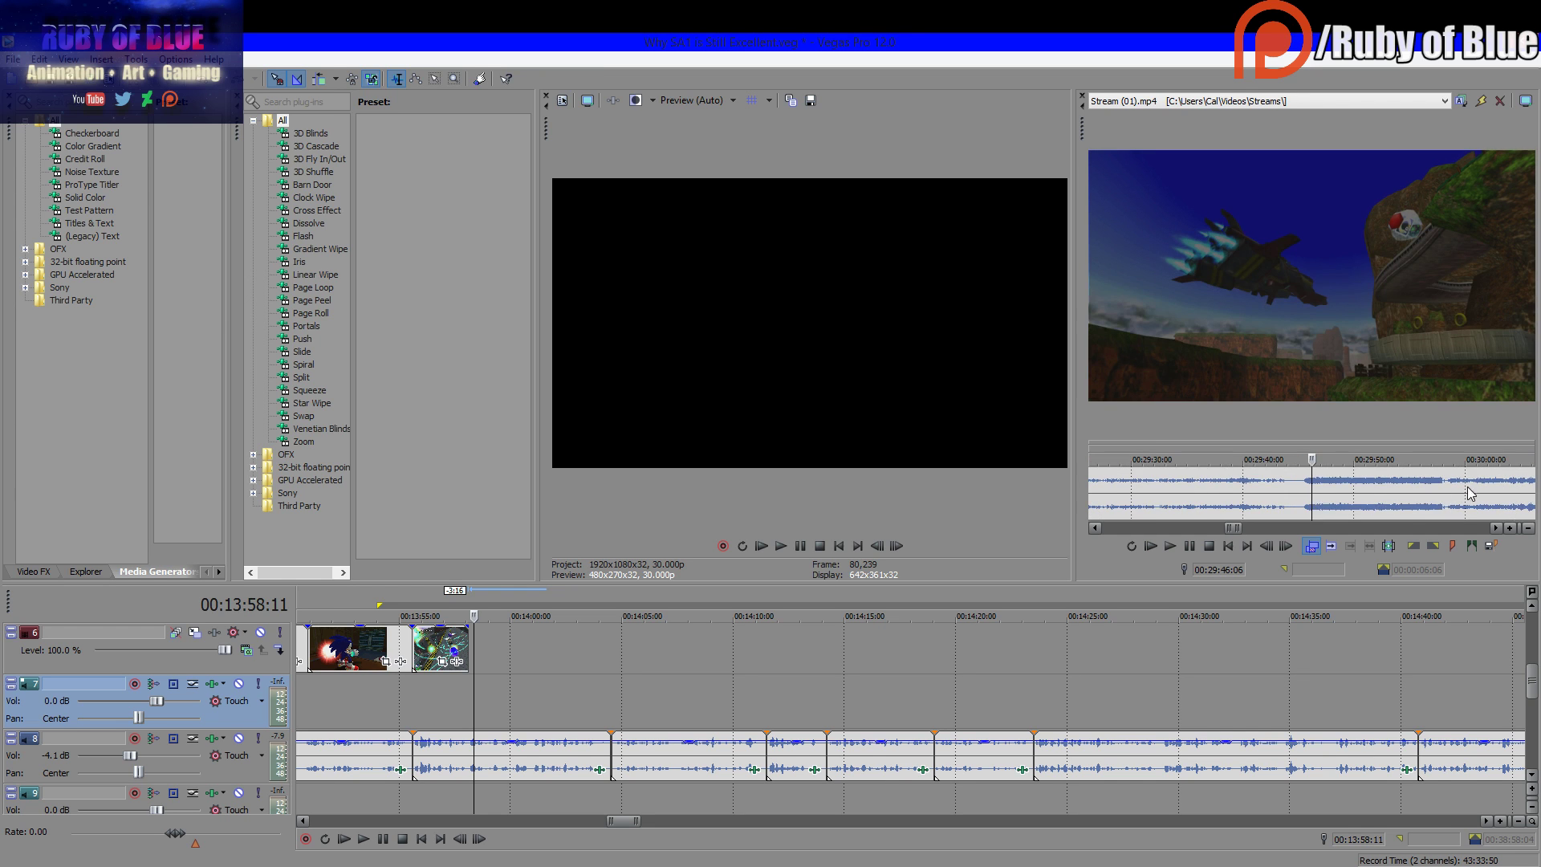
pyautogui.click(1285, 501)
pyautogui.scroll(3, 1293, 503)
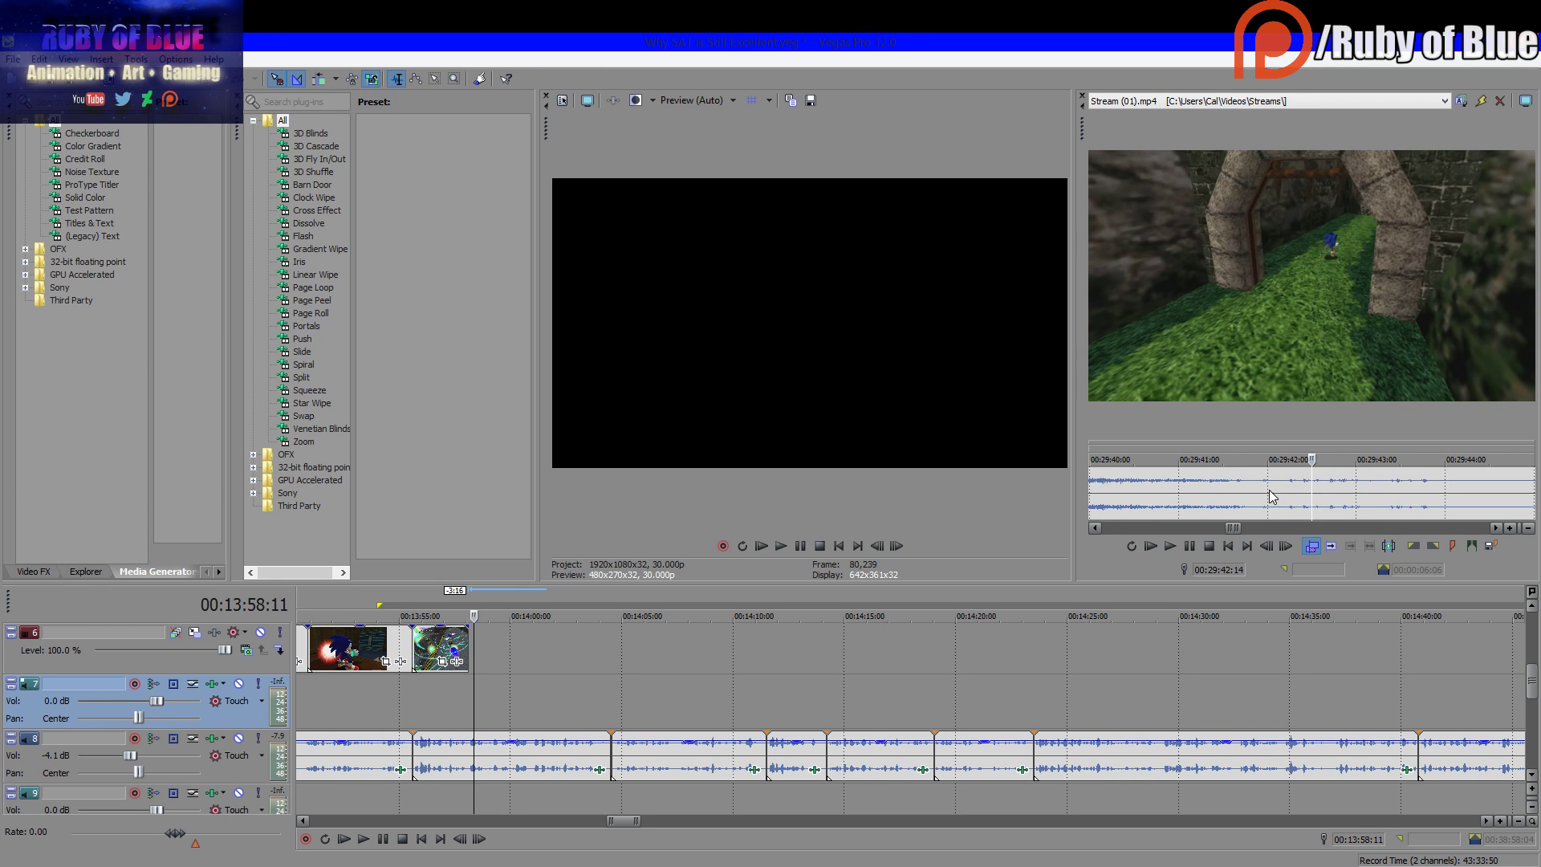
# Place the grassy hill footage from 00:29:38:16 to 00:29:42:05 directly after the factory clip on the timeline
pyautogui.click(1271, 496)
pyautogui.click(1215, 497)
pyautogui.scroll(-2, 1216, 497)
pyautogui.scroll(-2, 1236, 492)
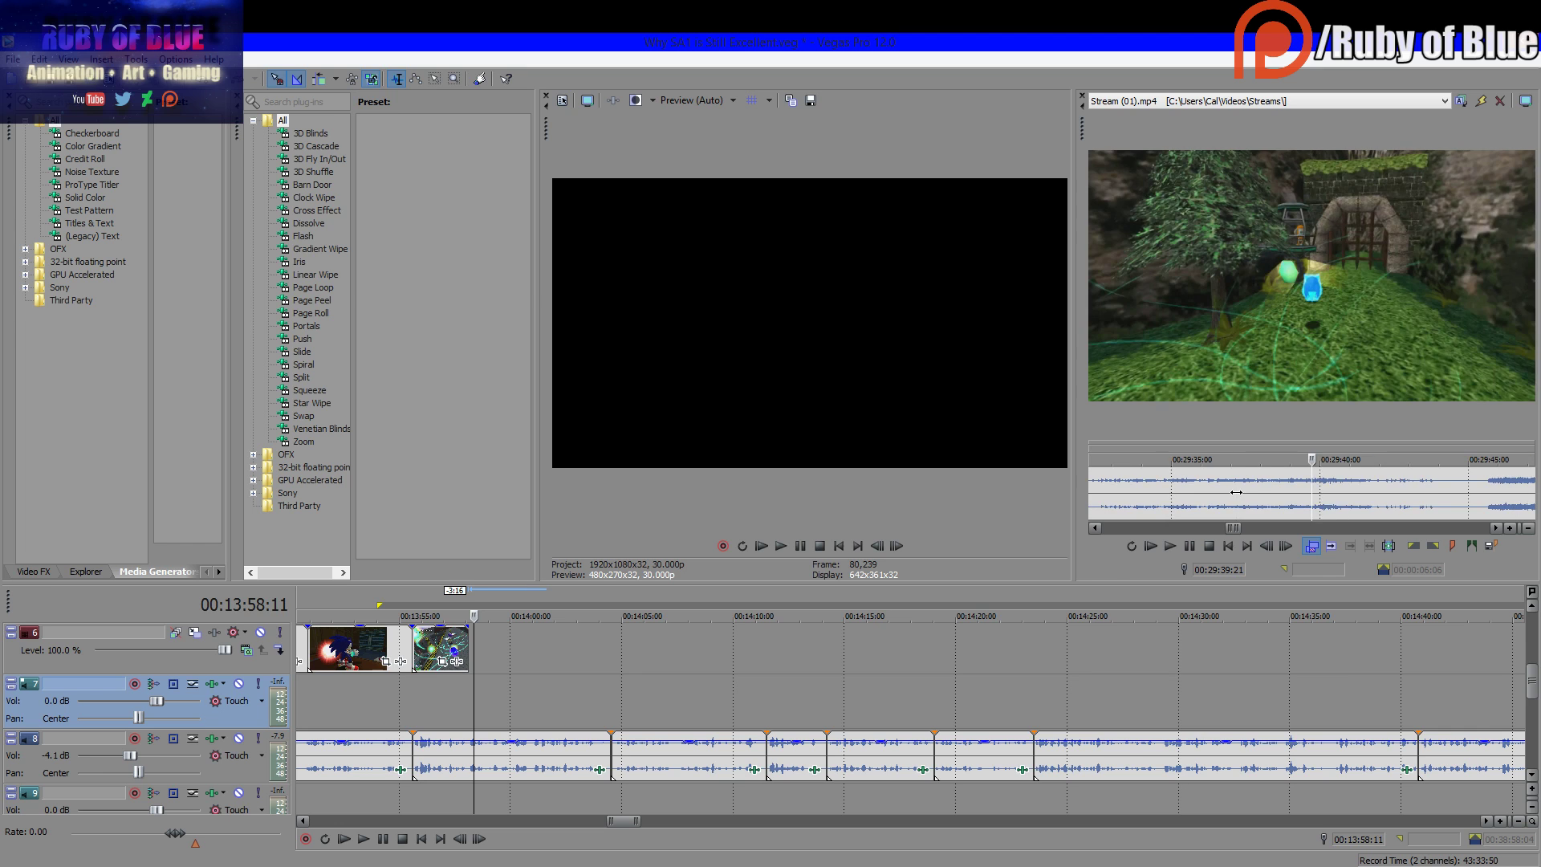
pyautogui.click(1305, 502)
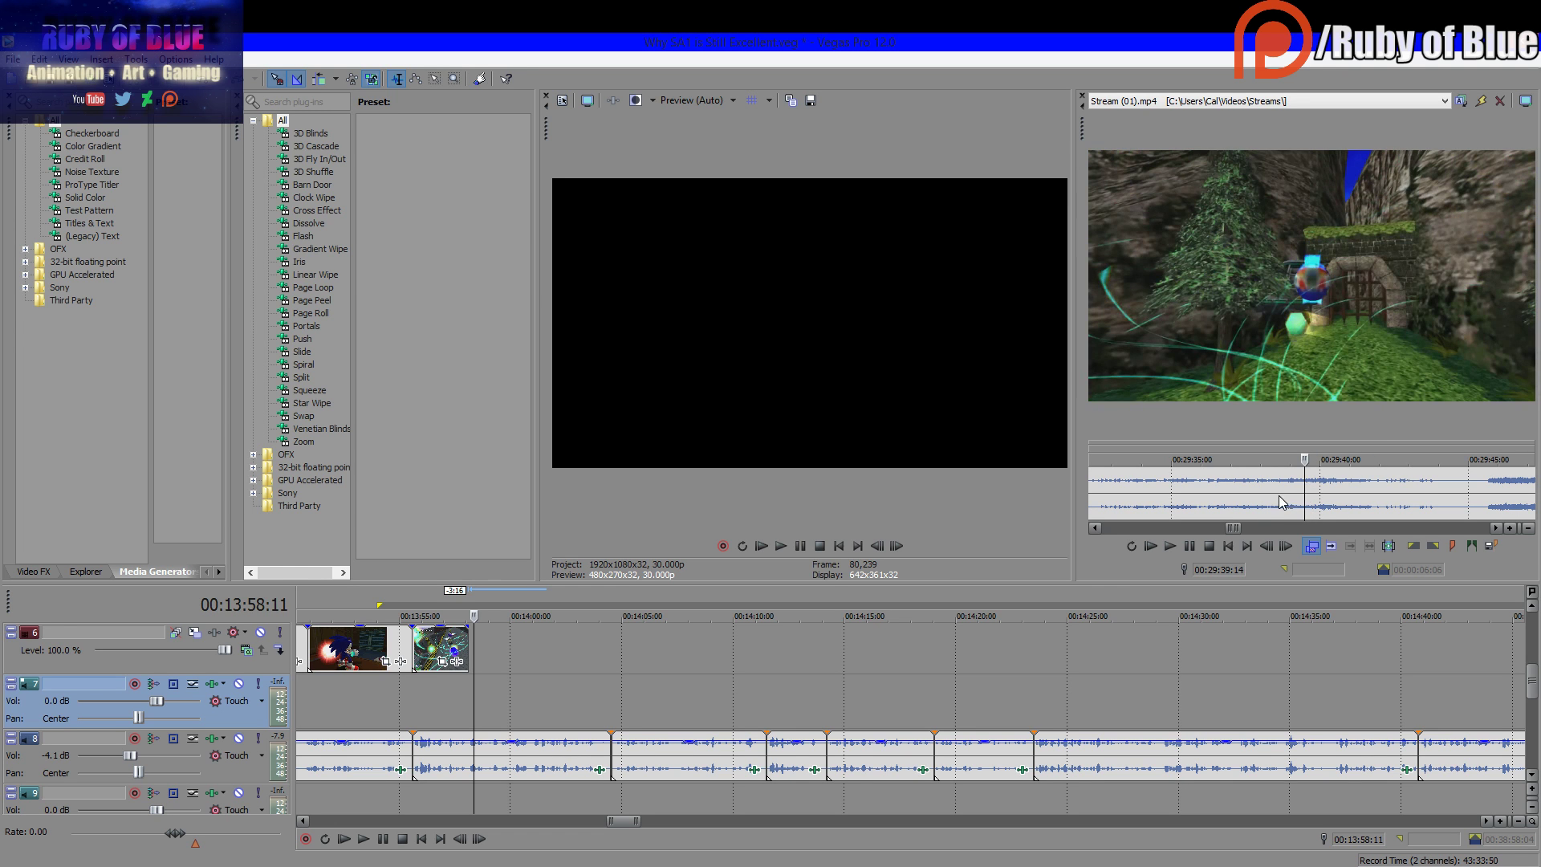
pyautogui.moveTo(1279, 497); pyautogui.dragTo(1384, 488)
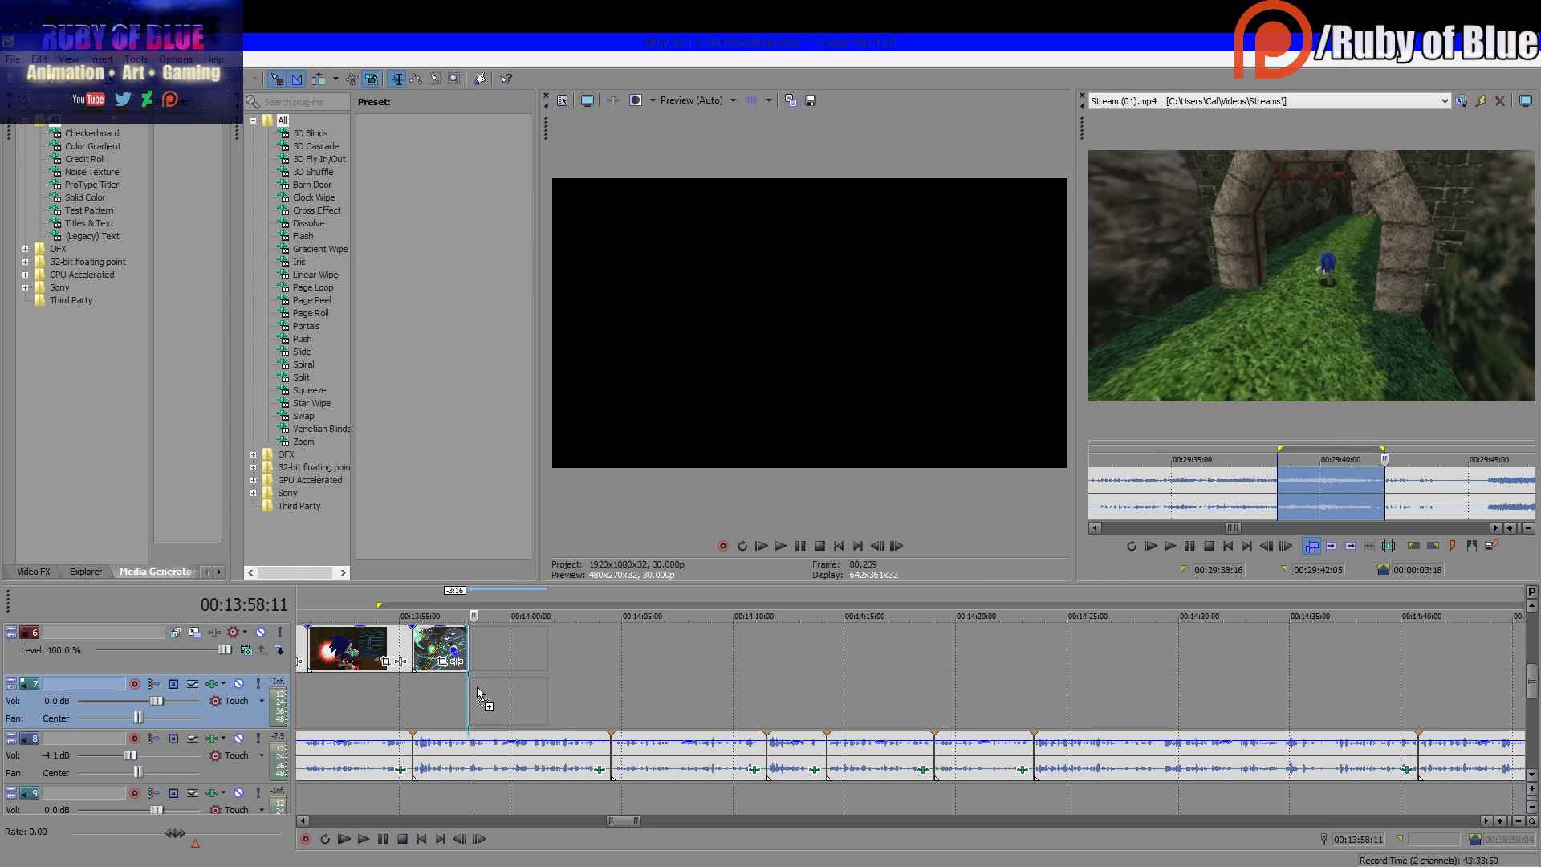
pyautogui.moveTo(480, 695); pyautogui.dragTo(472, 705)
# Remove the grassy hill clip's audio, play the clip back and shorten its end to 00:14:01:04
pyautogui.press('space')
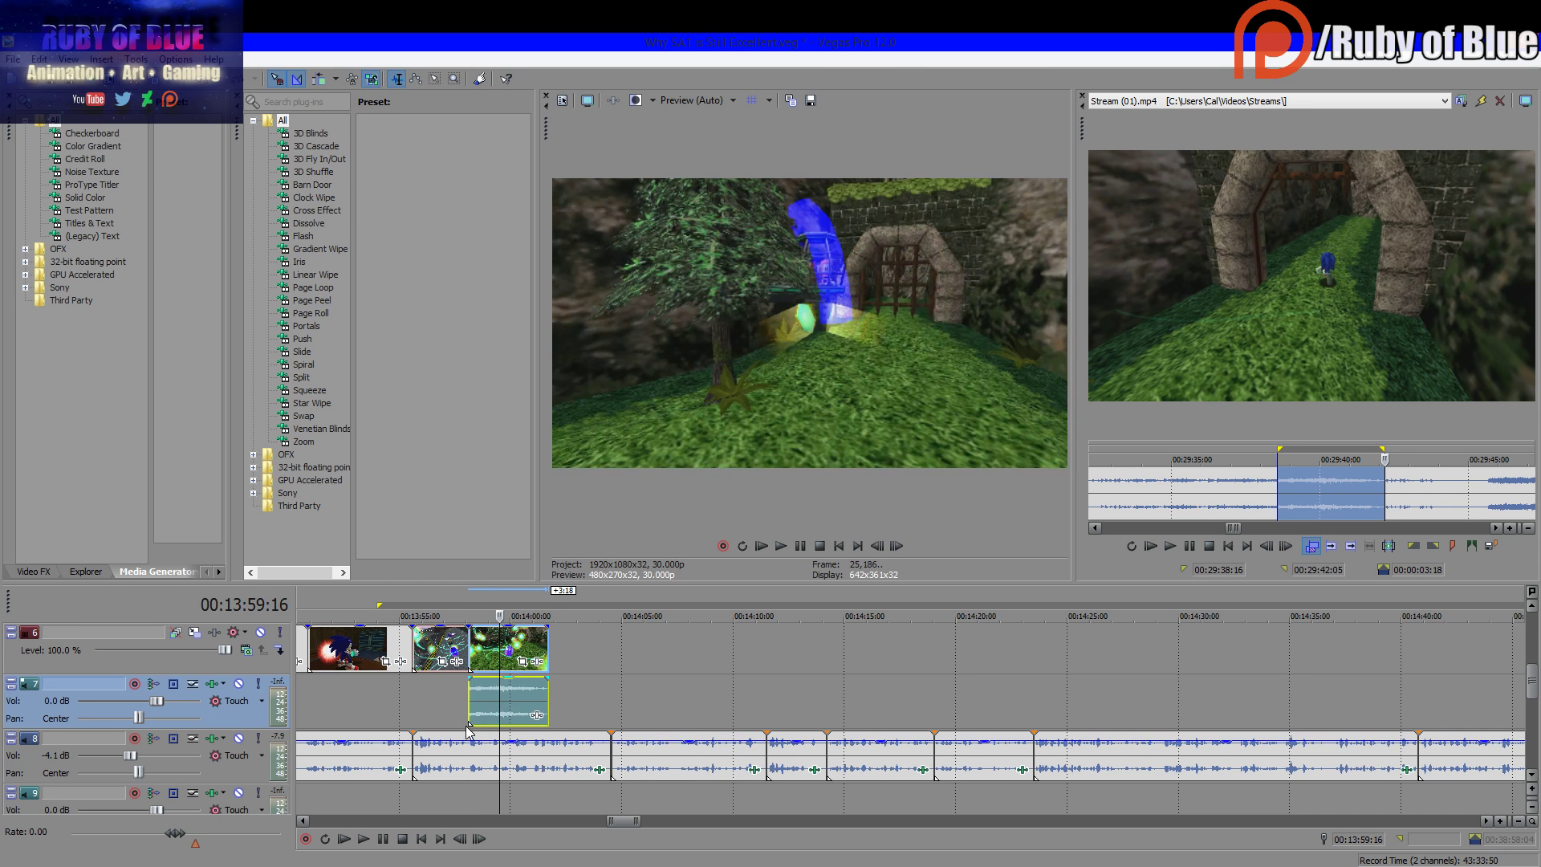
pyautogui.hotkey('ctrl', 'z')
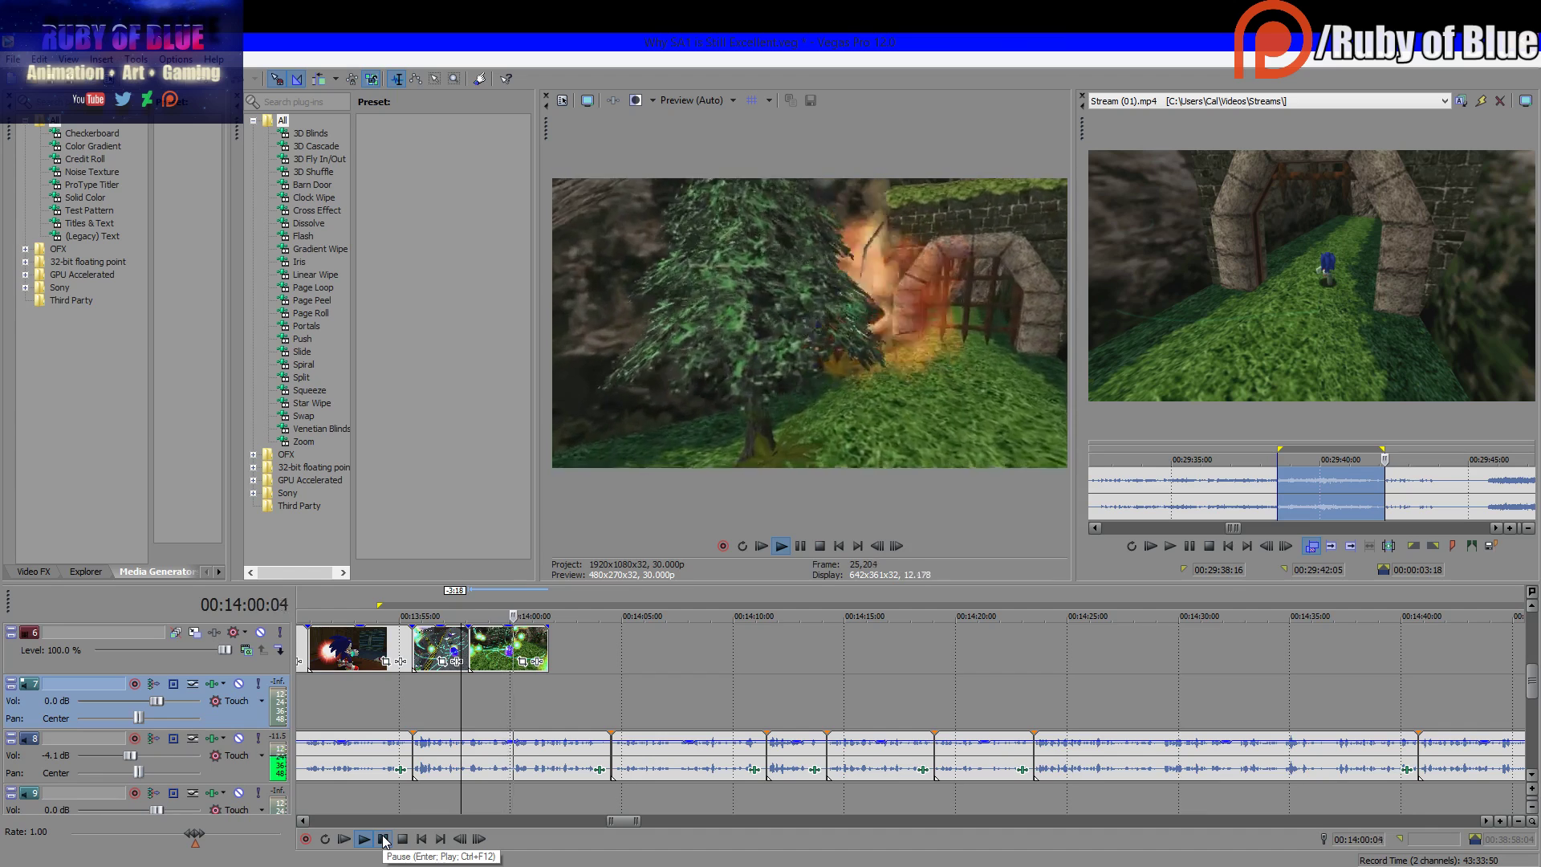
pyautogui.click(383, 839)
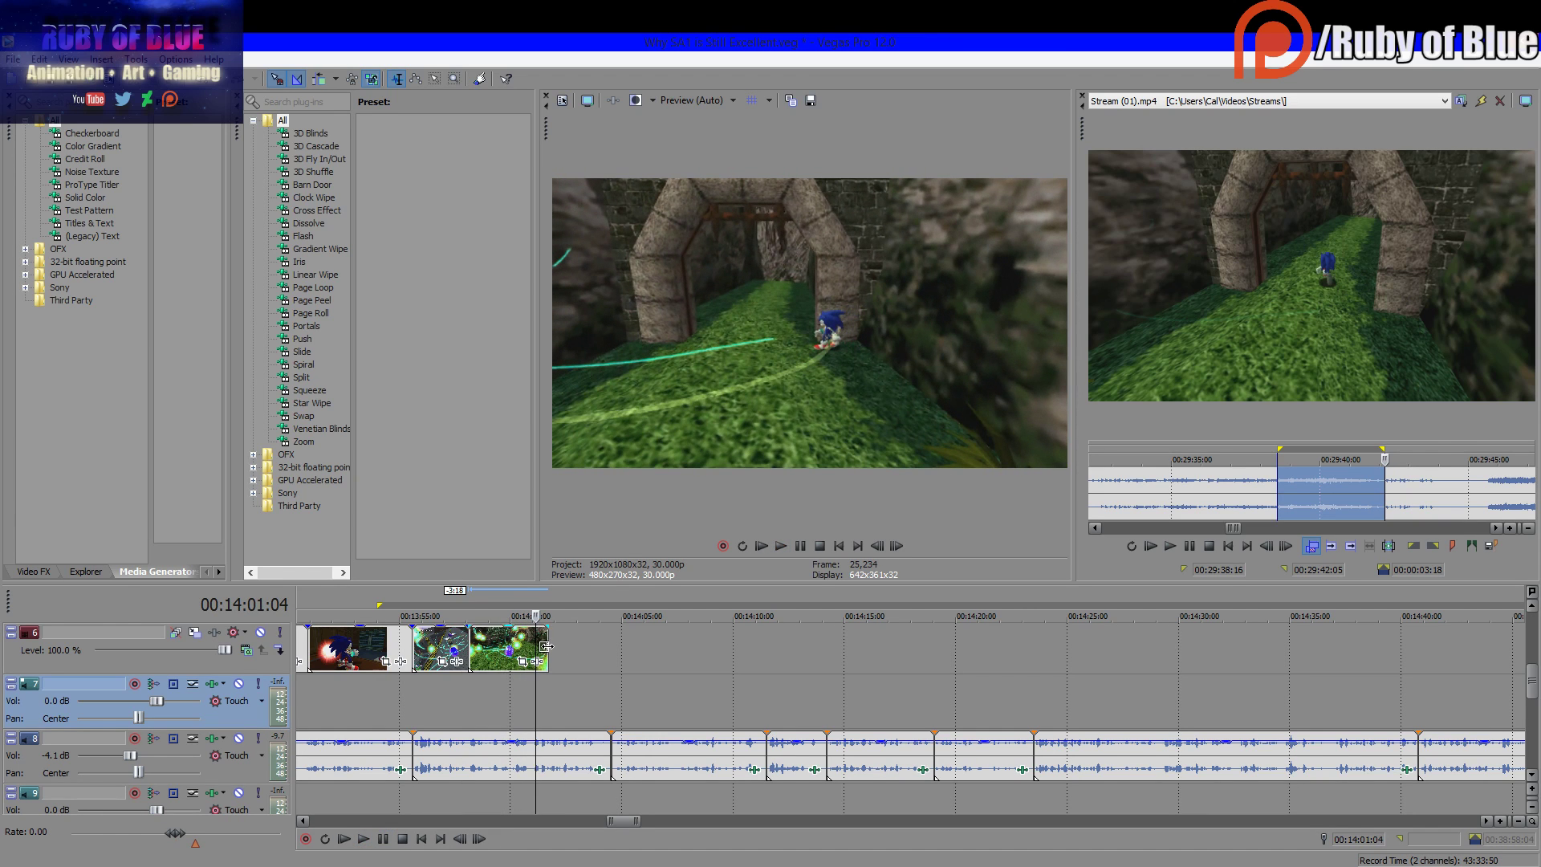
pyautogui.moveTo(546, 646); pyautogui.dragTo(536, 646)
# Skim Stream (01).mp4 from about 00:29:45 to 00:43:47 and back, and play the railed walkway section from 00:42:29:13
pyautogui.click(1159, 100)
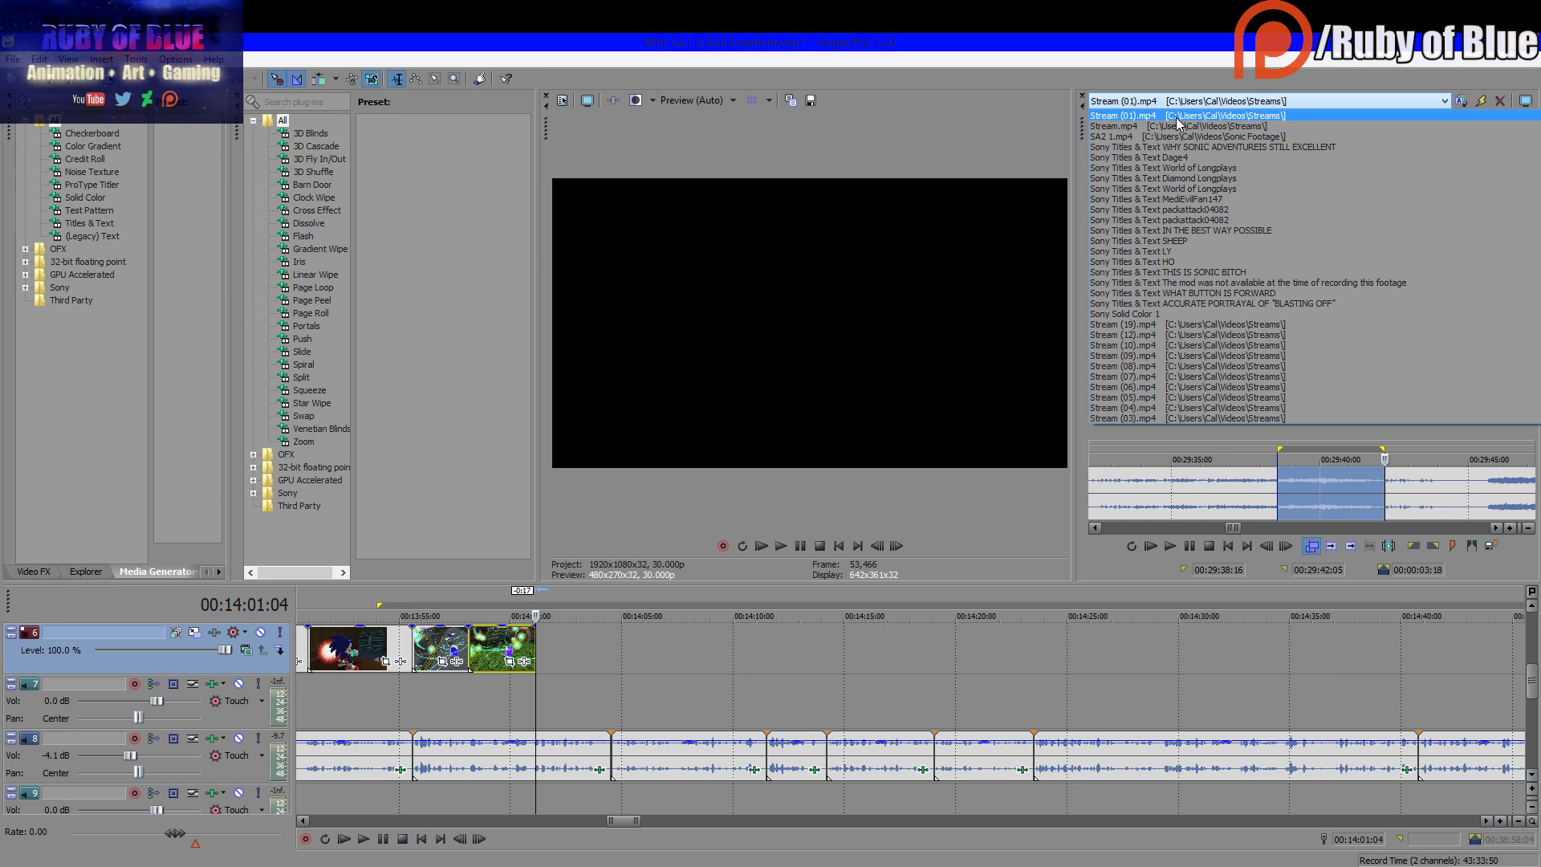
pyautogui.click(1178, 117)
pyautogui.click(1479, 493)
pyautogui.scroll(-6, 1480, 493)
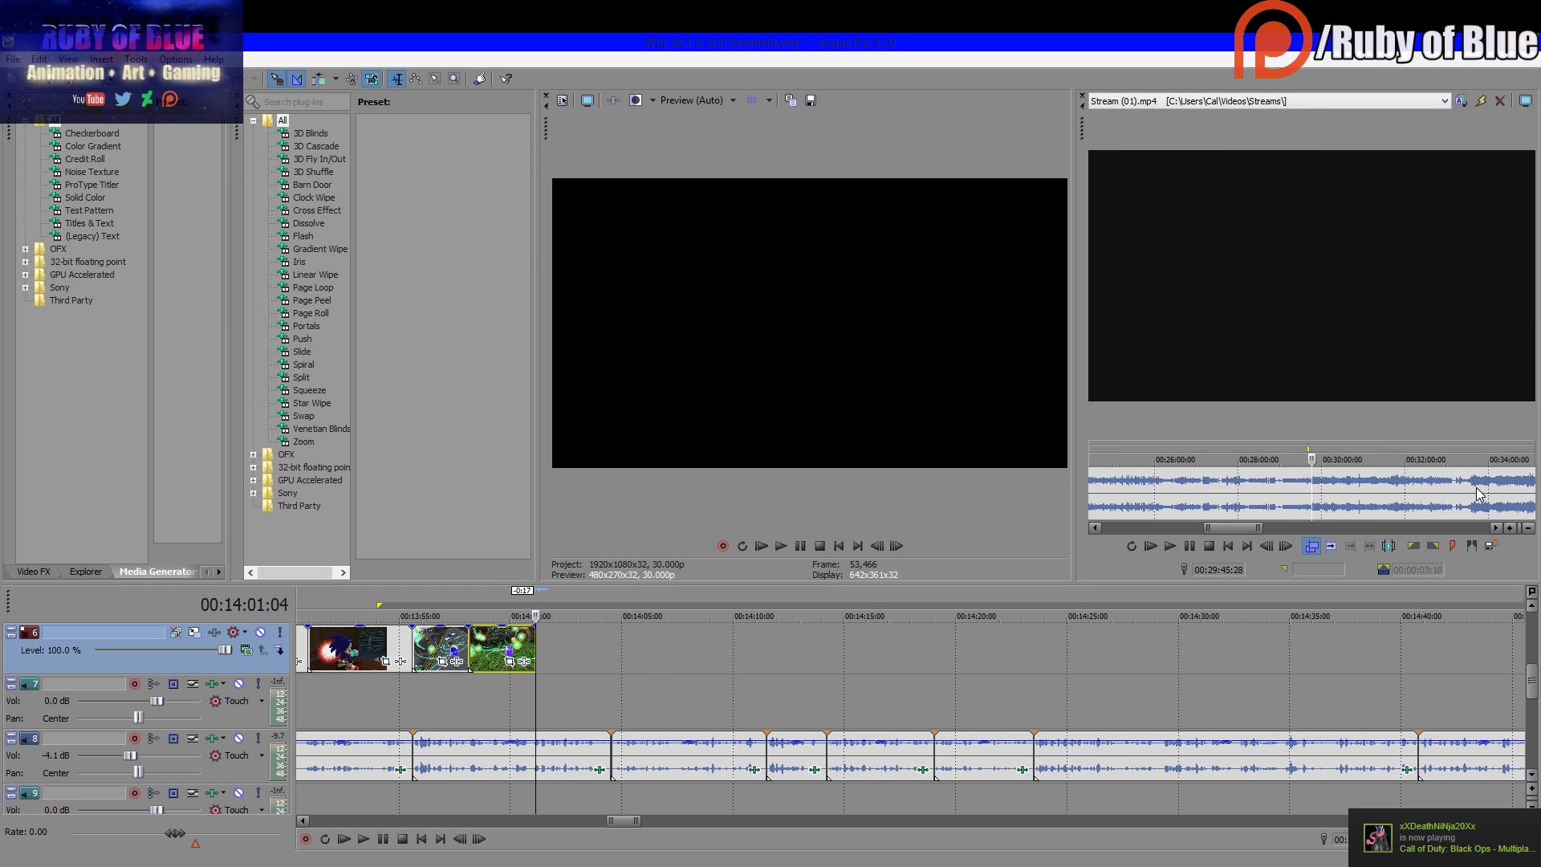
pyautogui.scroll(-3, 1480, 493)
pyautogui.click(1327, 500)
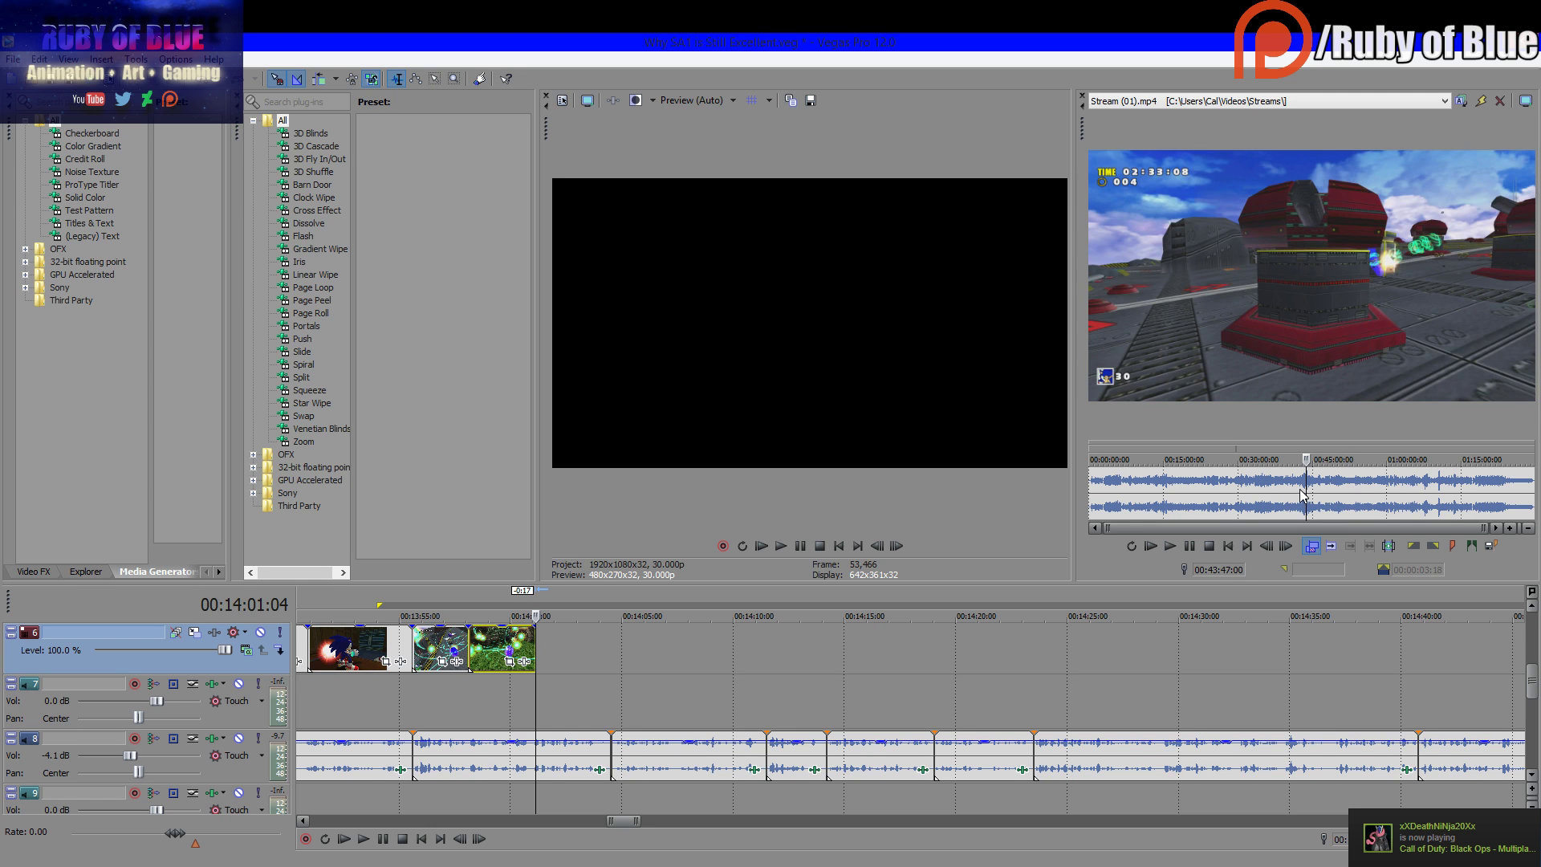
pyautogui.scroll(5, 1306, 493)
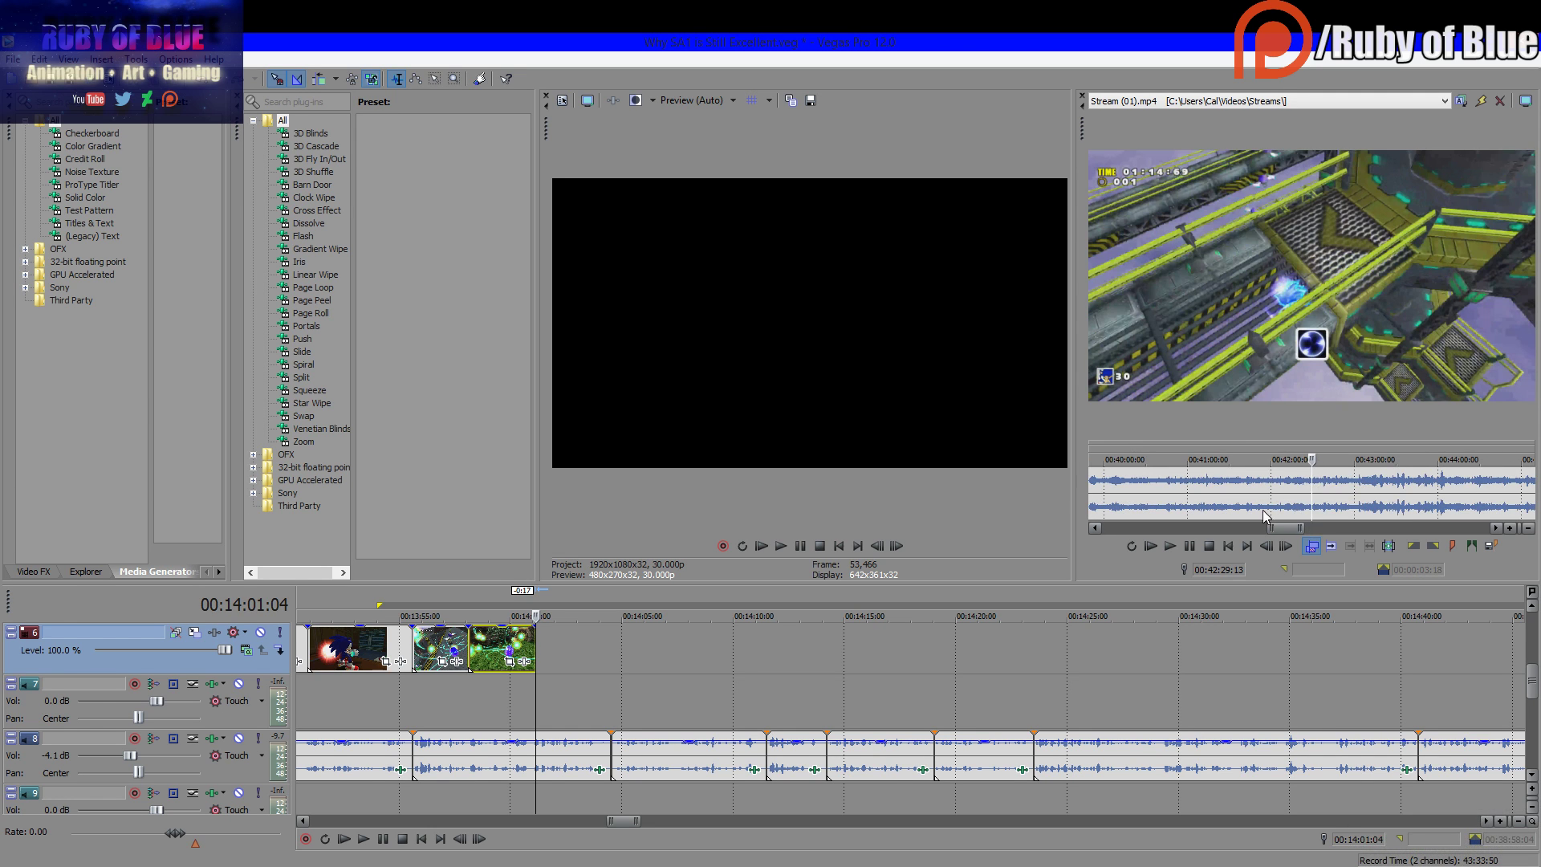
pyautogui.click(1191, 545)
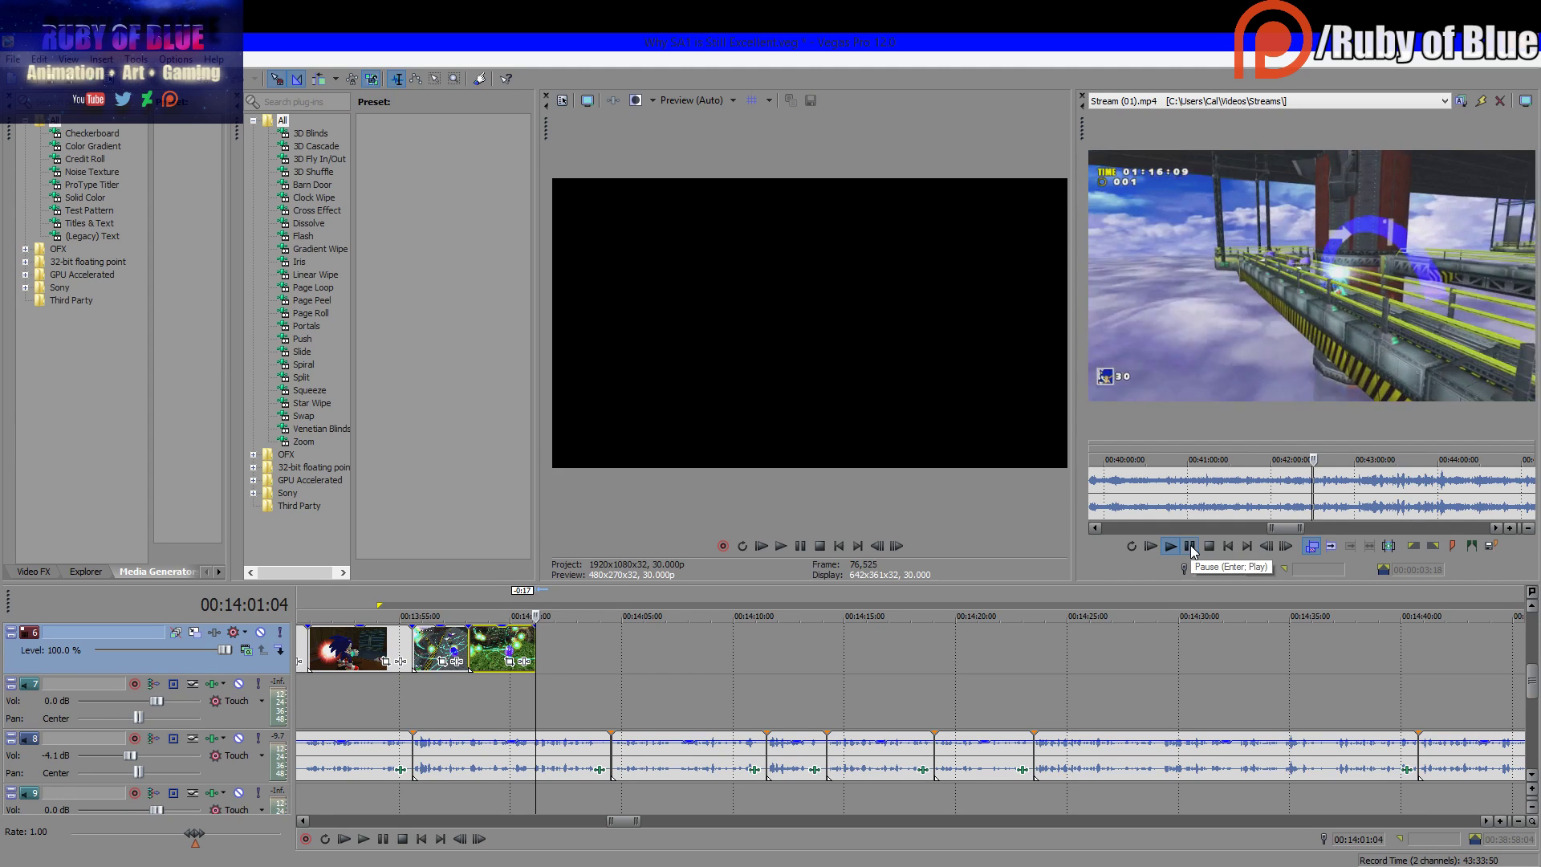
pyautogui.click(1192, 546)
# Place the walkway footage from 00:42:29:15 to 00:42:34:04 directly after the grassy hill clip, without its audio
pyautogui.scroll(5, 1296, 489)
pyautogui.click(1295, 490)
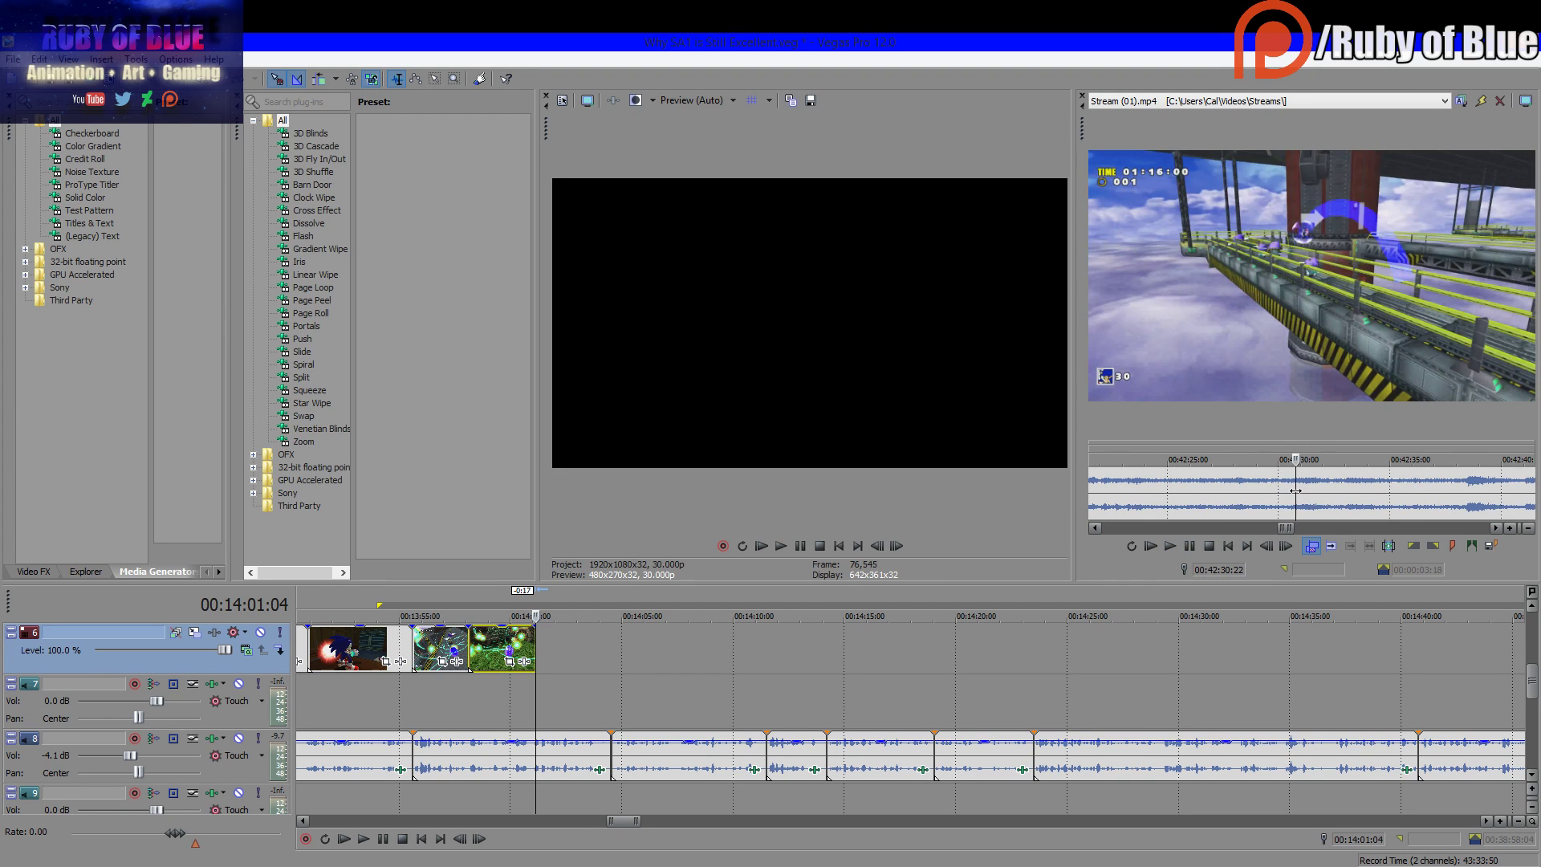
pyautogui.click(1281, 491)
pyautogui.moveTo(1268, 492); pyautogui.dragTo(1371, 499)
pyautogui.moveTo(633, 628); pyautogui.dragTo(549, 649)
pyautogui.click(580, 692)
pyautogui.press('Delete')
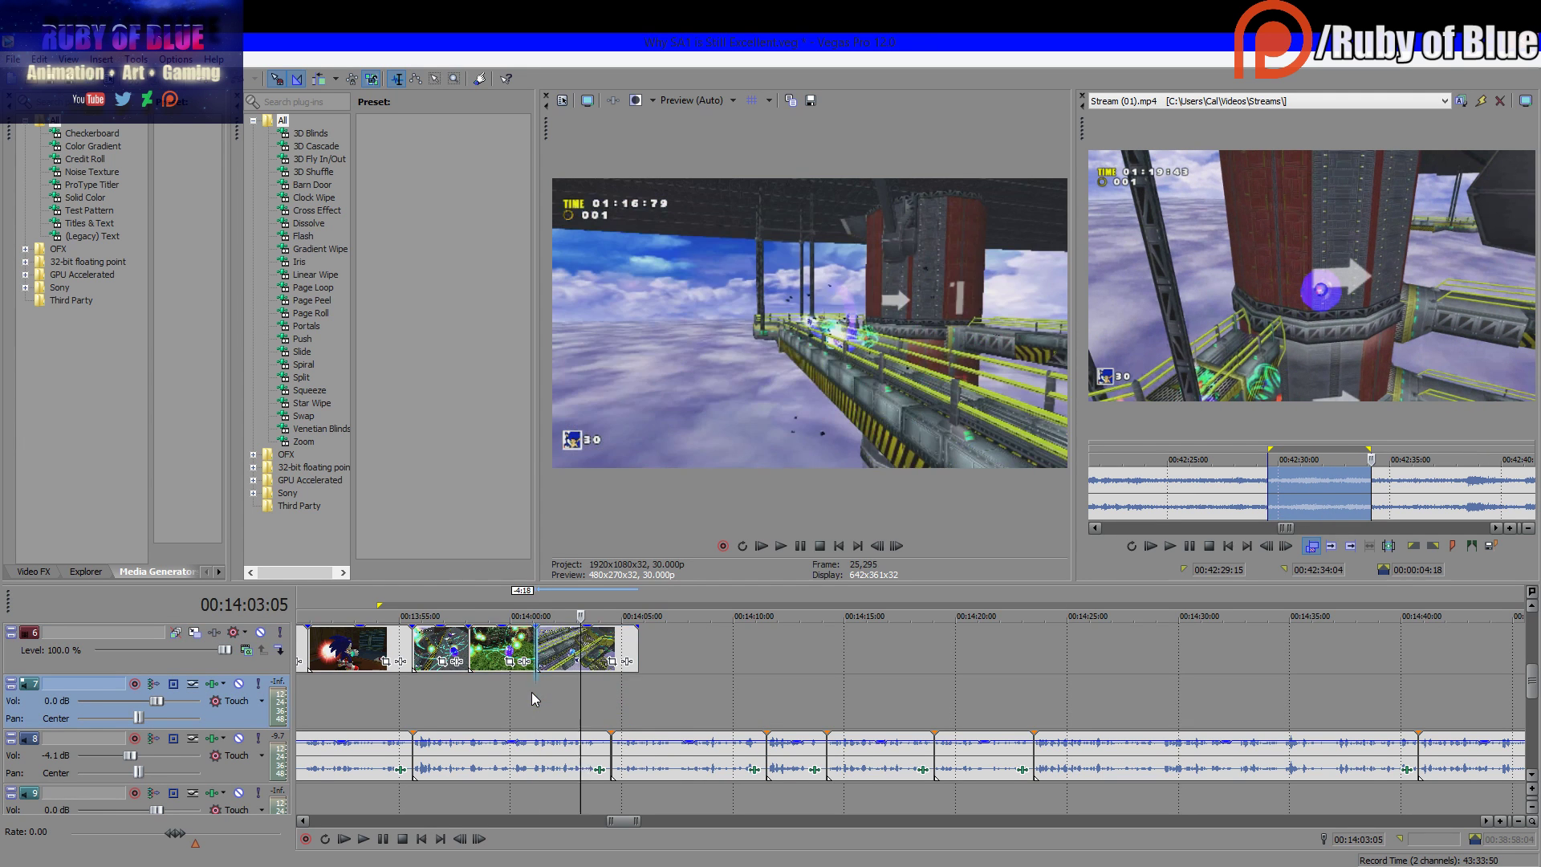
# Play back the walkway clip on the timeline and shorten its end to 00:14:04:15
pyautogui.click(532, 692)
pyautogui.click(384, 843)
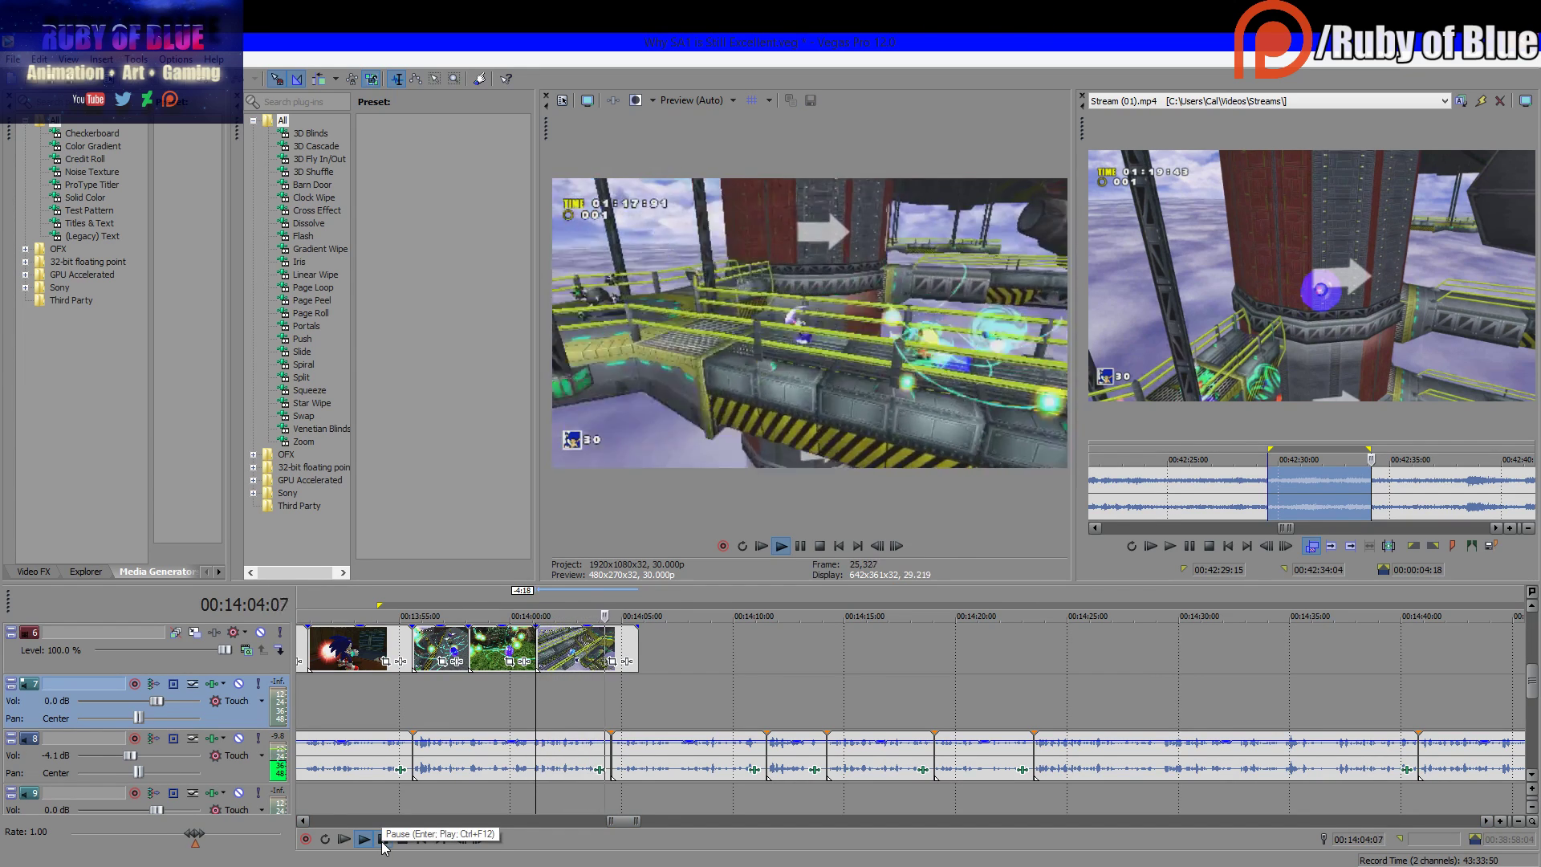
pyautogui.click(387, 841)
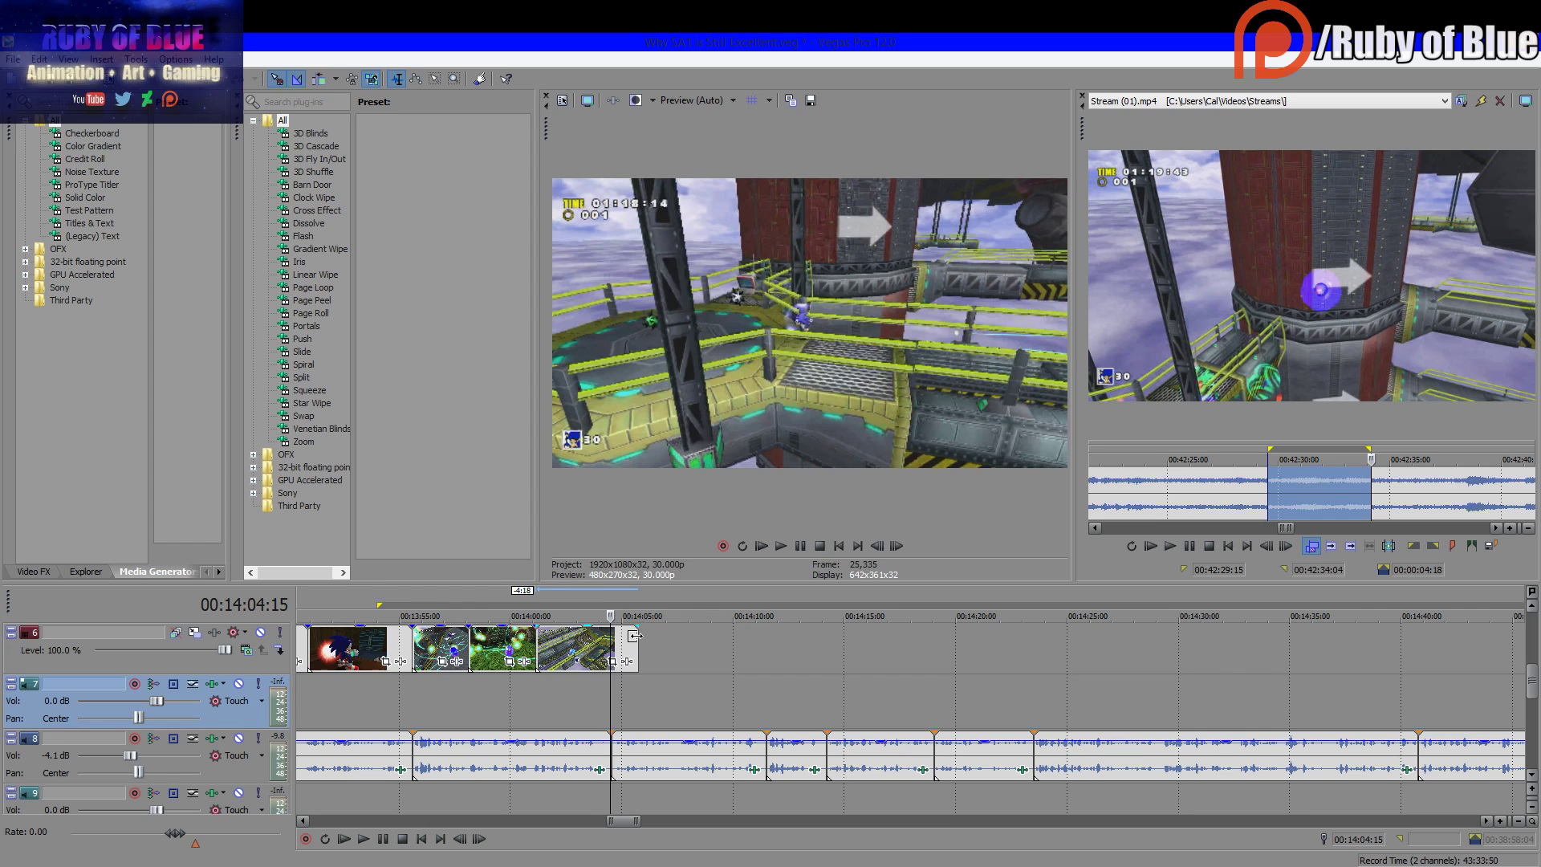
pyautogui.moveTo(634, 636); pyautogui.dragTo(610, 637)
# Skim Stream (01).mp4 onward from about 00:42:34 and play the turret deck section from 00:43:12:29 for another attack
pyautogui.click(1397, 488)
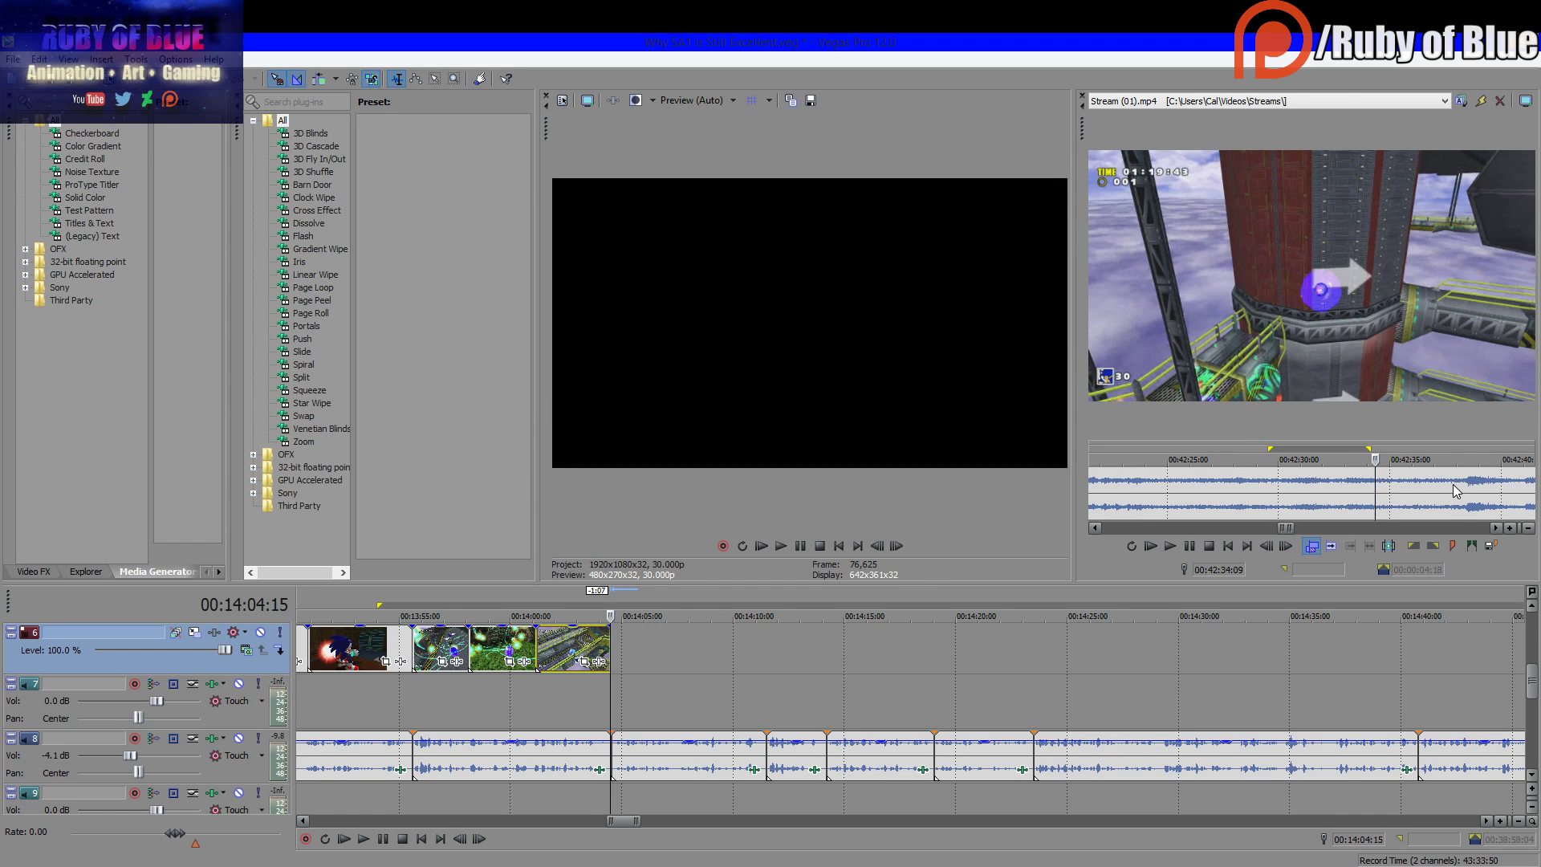
pyautogui.scroll(-3, 1396, 488)
pyautogui.click(1395, 496)
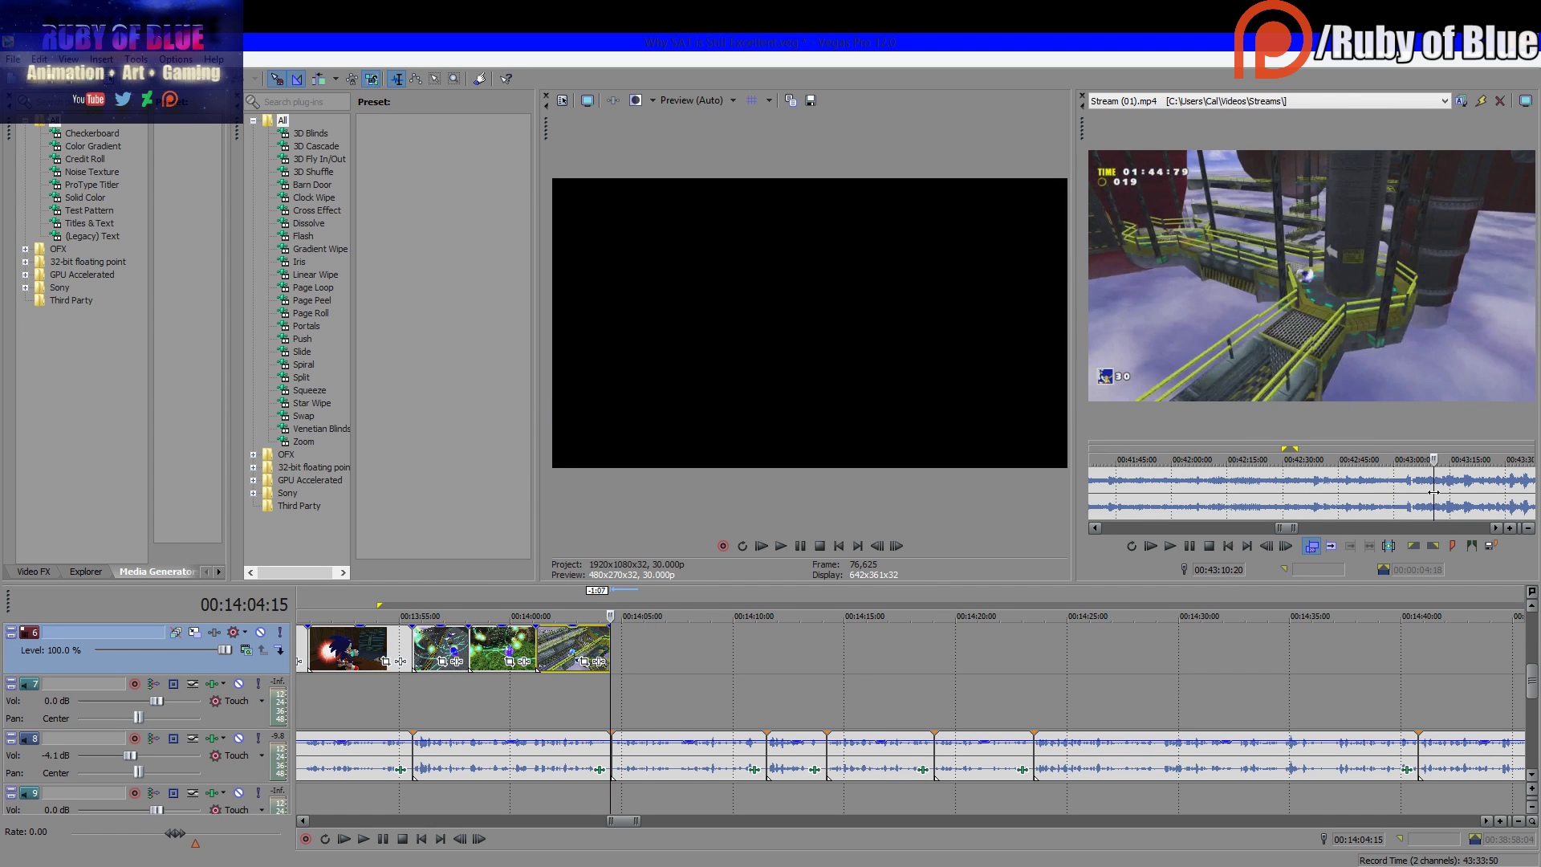
pyautogui.scroll(-2, 1437, 493)
pyautogui.click(1319, 490)
pyautogui.scroll(5, 1321, 490)
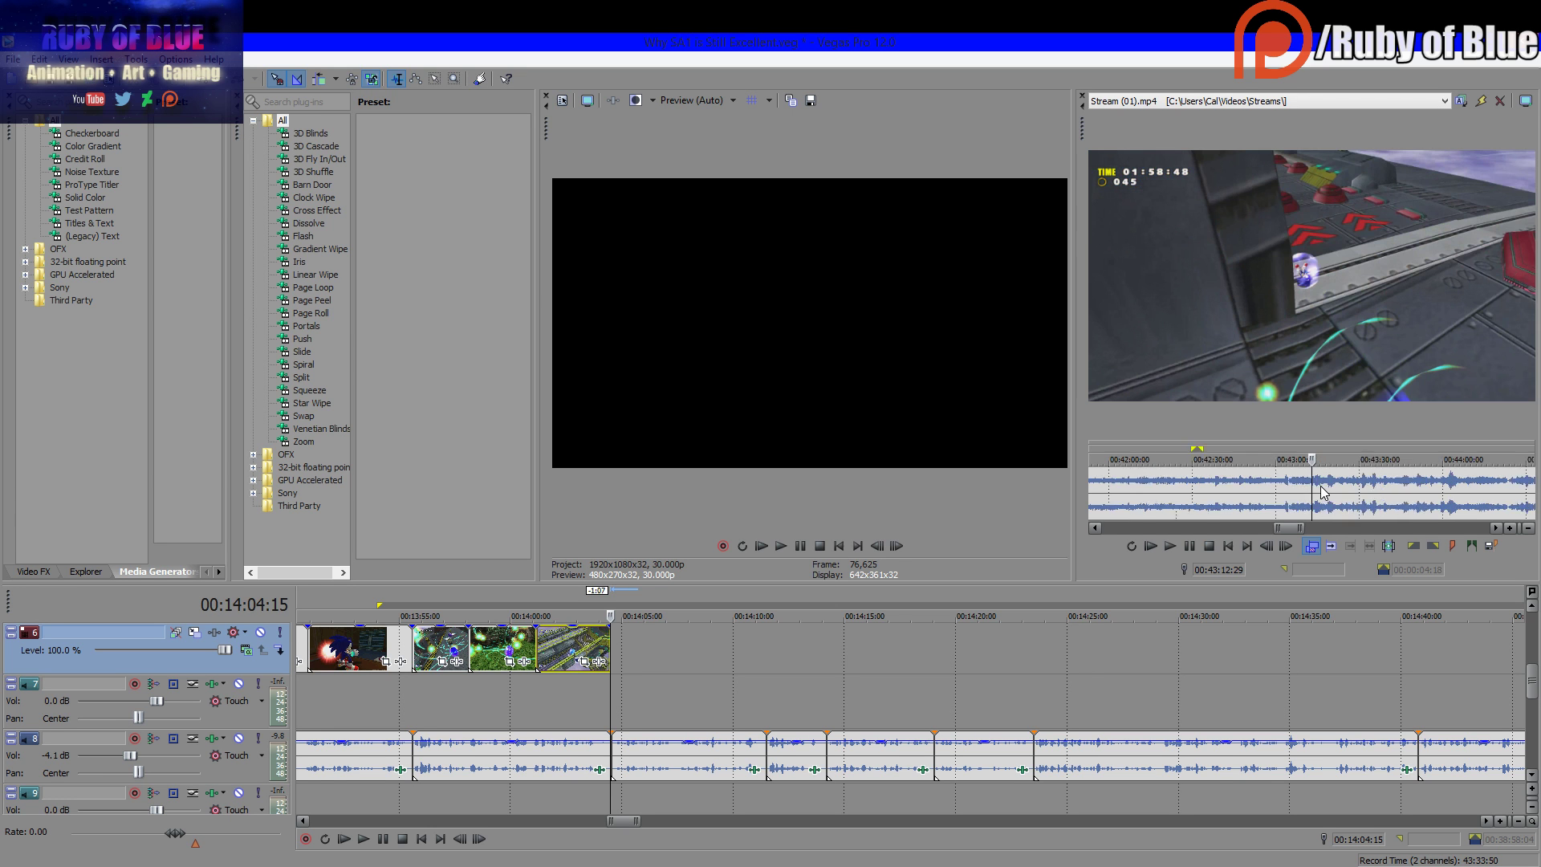
pyautogui.click(1165, 549)
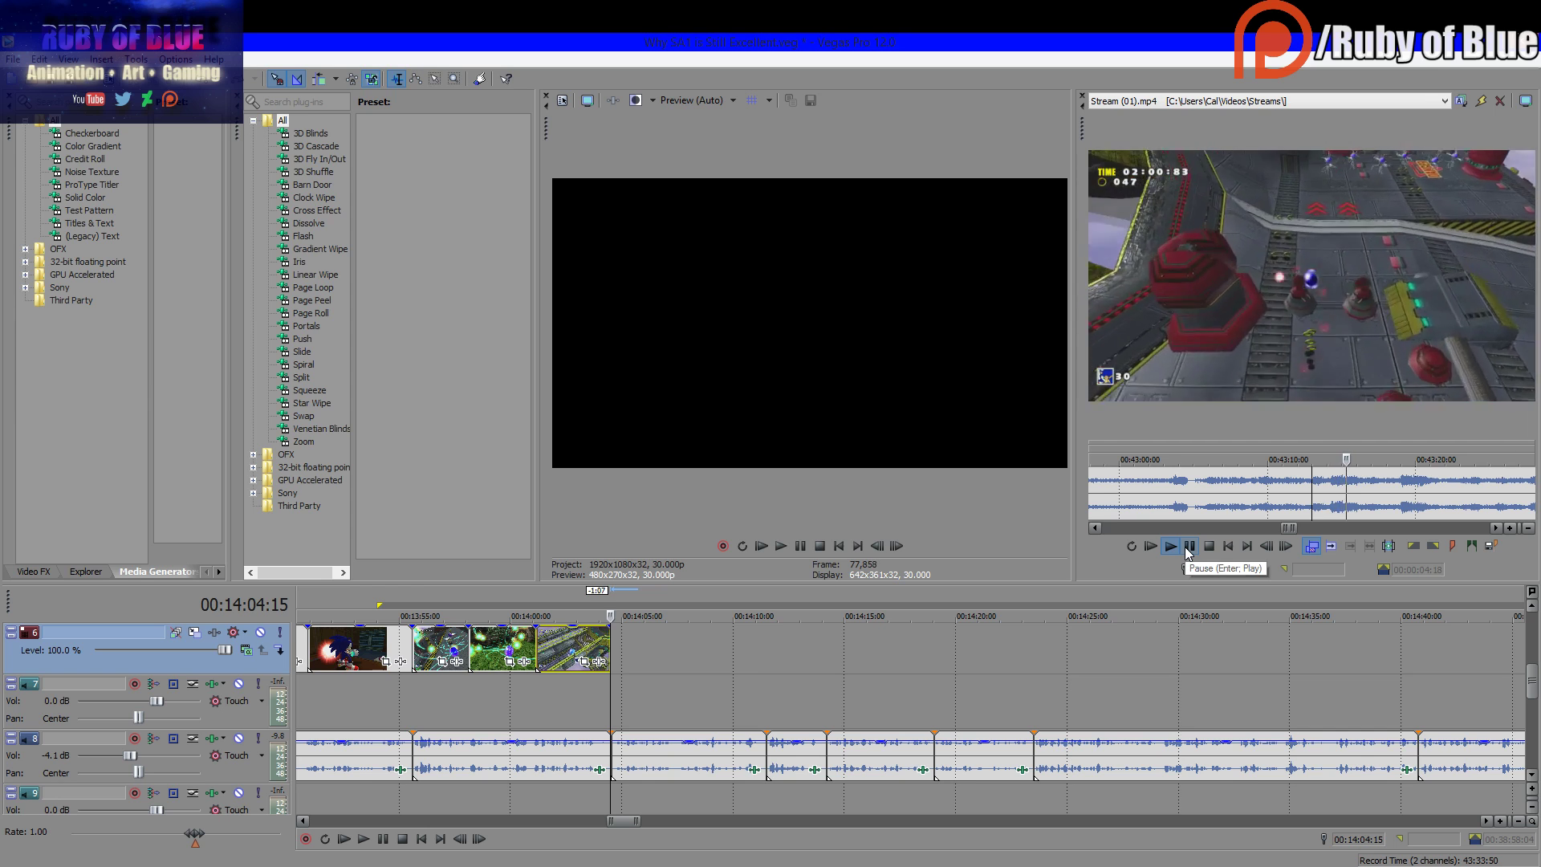
pyautogui.click(1189, 549)
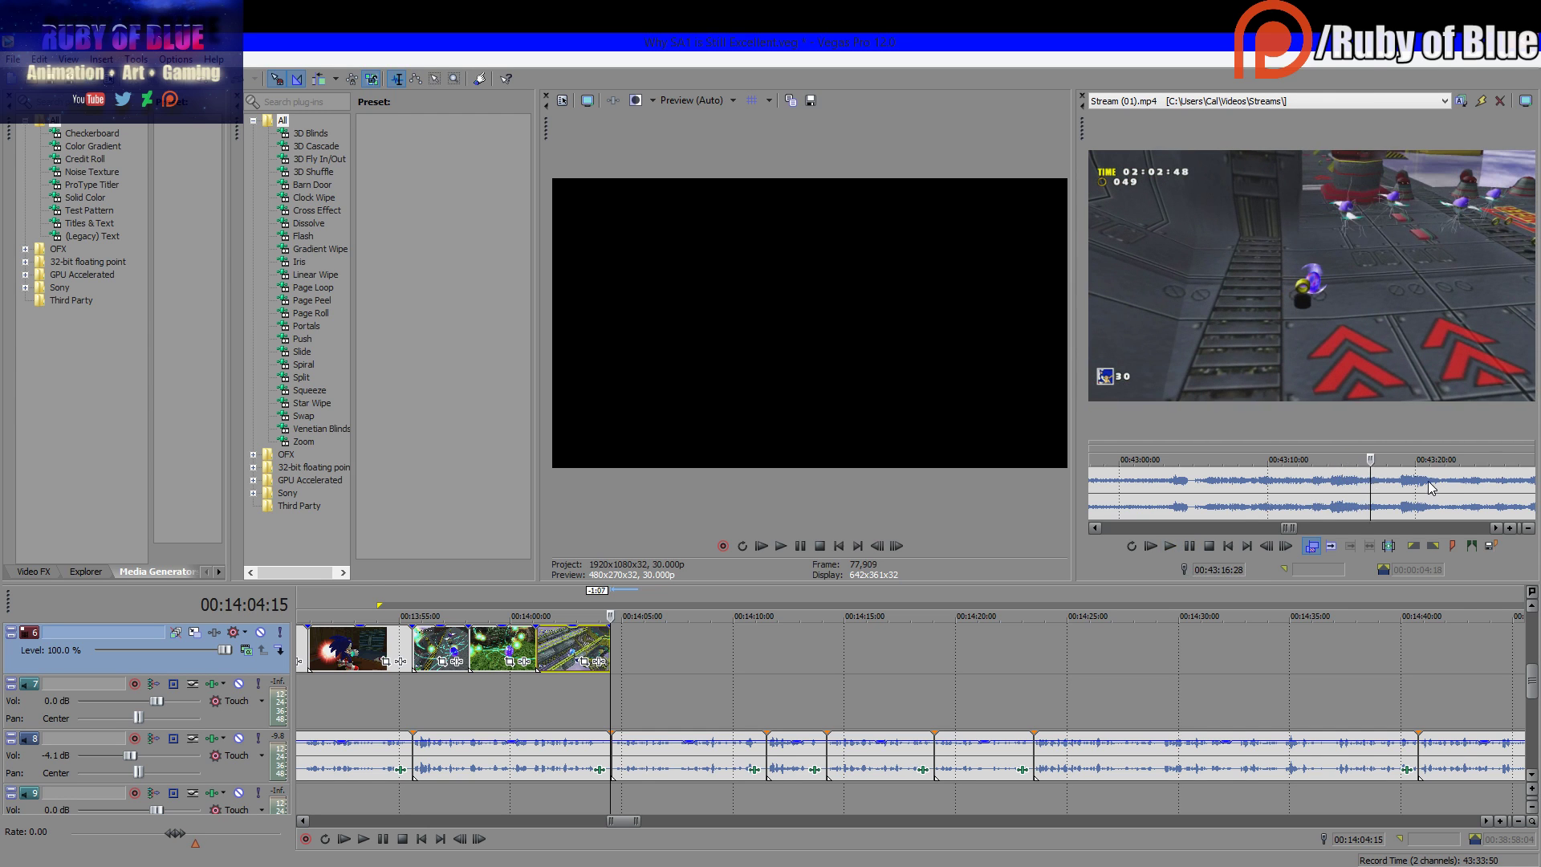
# Place the footage from 00:43:17:02 to 00:43:24:29 directly after the walkway clip without audio, and extend its end to about 00:14:19
pyautogui.scroll(4, 1338, 498)
pyautogui.moveTo(1344, 499); pyautogui.dragTo(1516, 512)
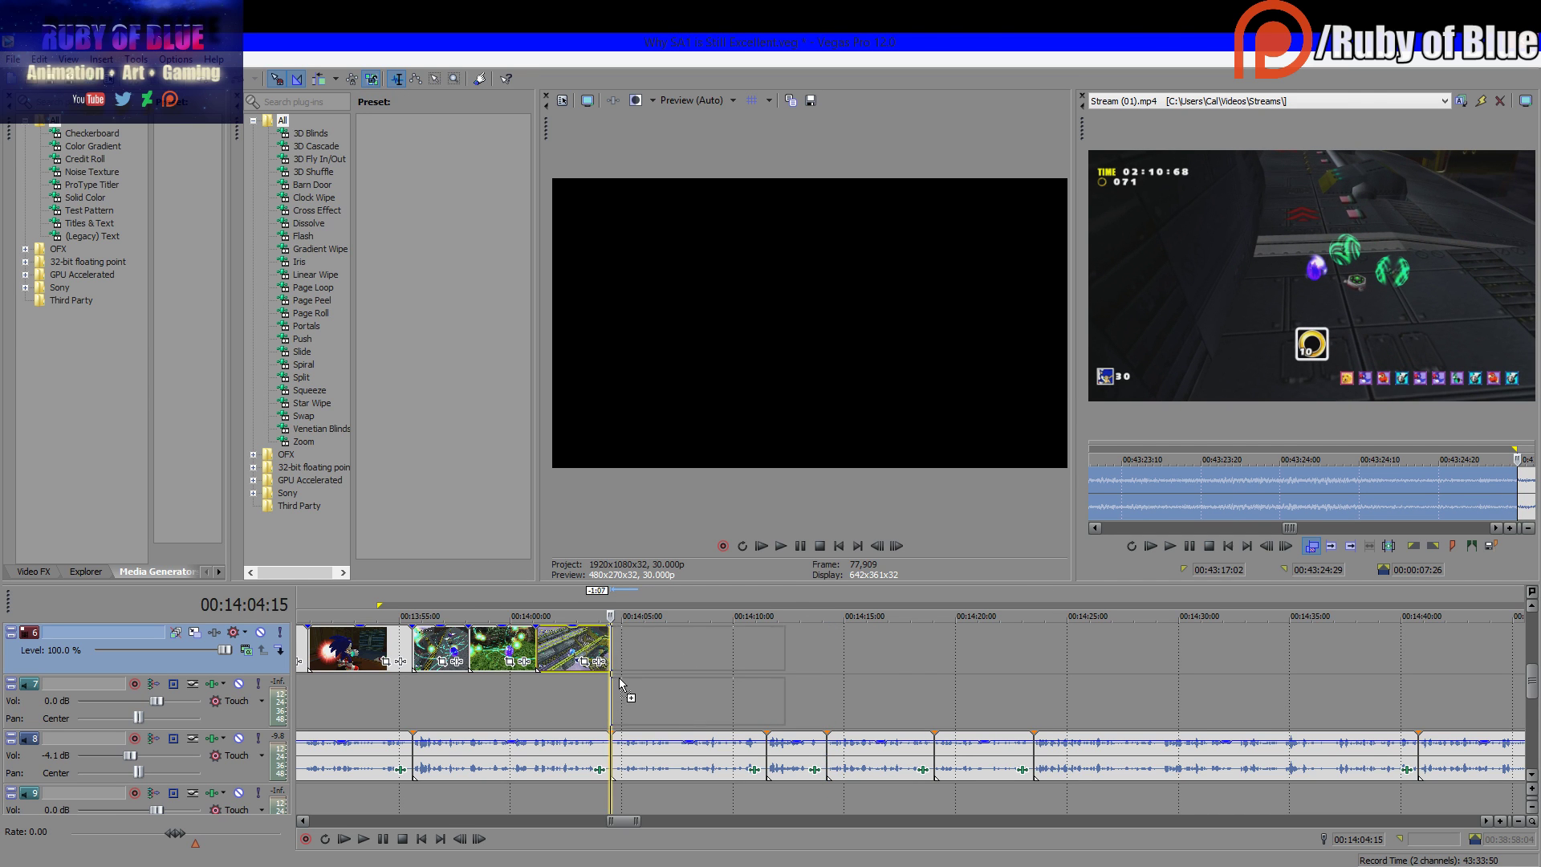
pyautogui.moveTo(619, 684); pyautogui.dragTo(620, 684)
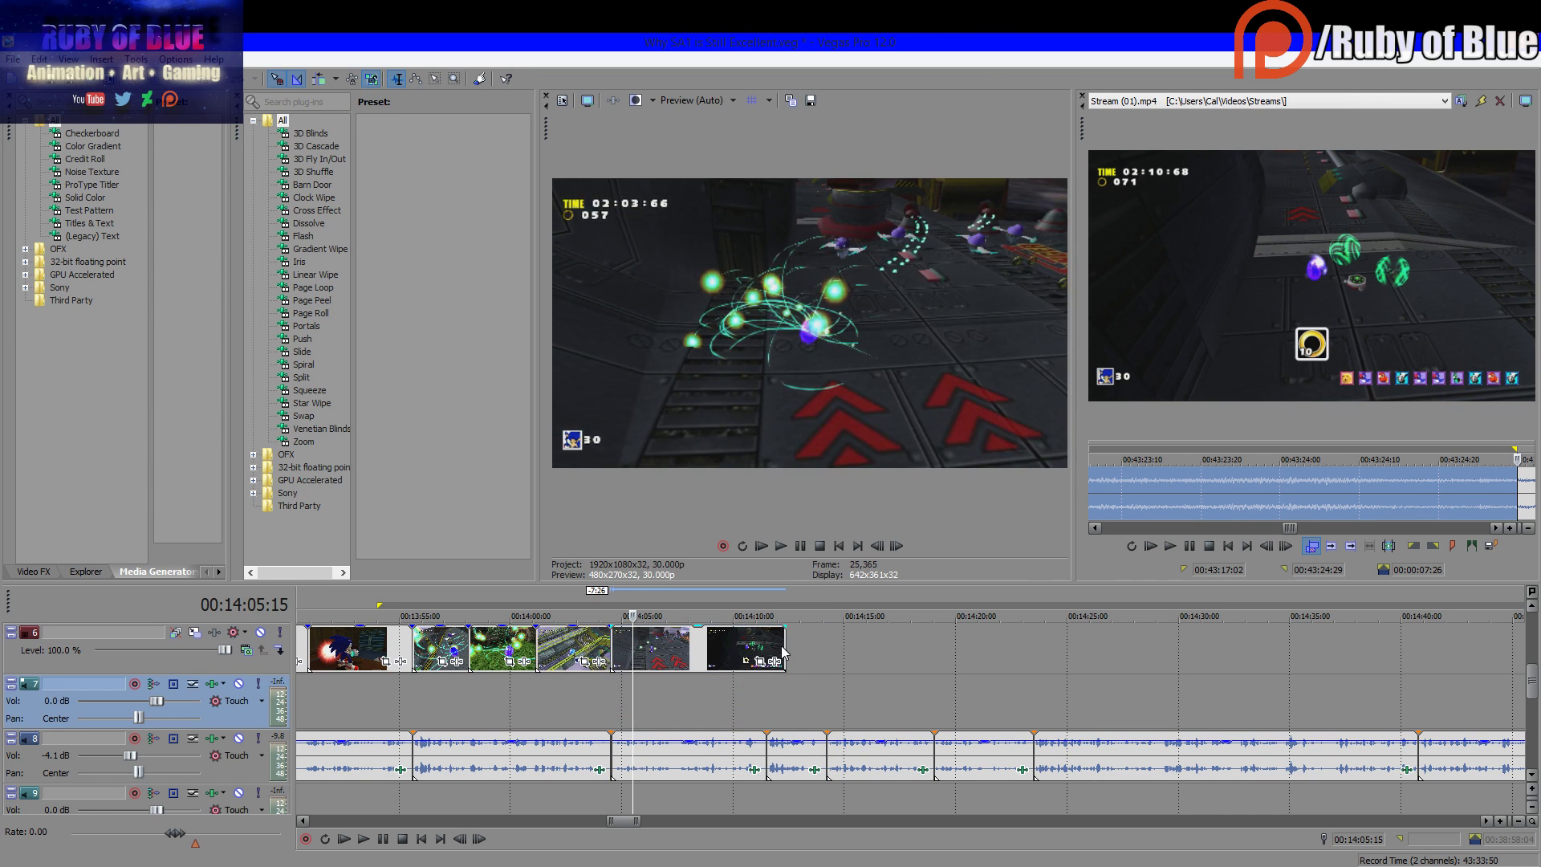
pyautogui.moveTo(783, 652); pyautogui.dragTo(933, 651)
# Play back the turret deck clip on the timeline and shorten its end to about 00:14:14
pyautogui.click(607, 698)
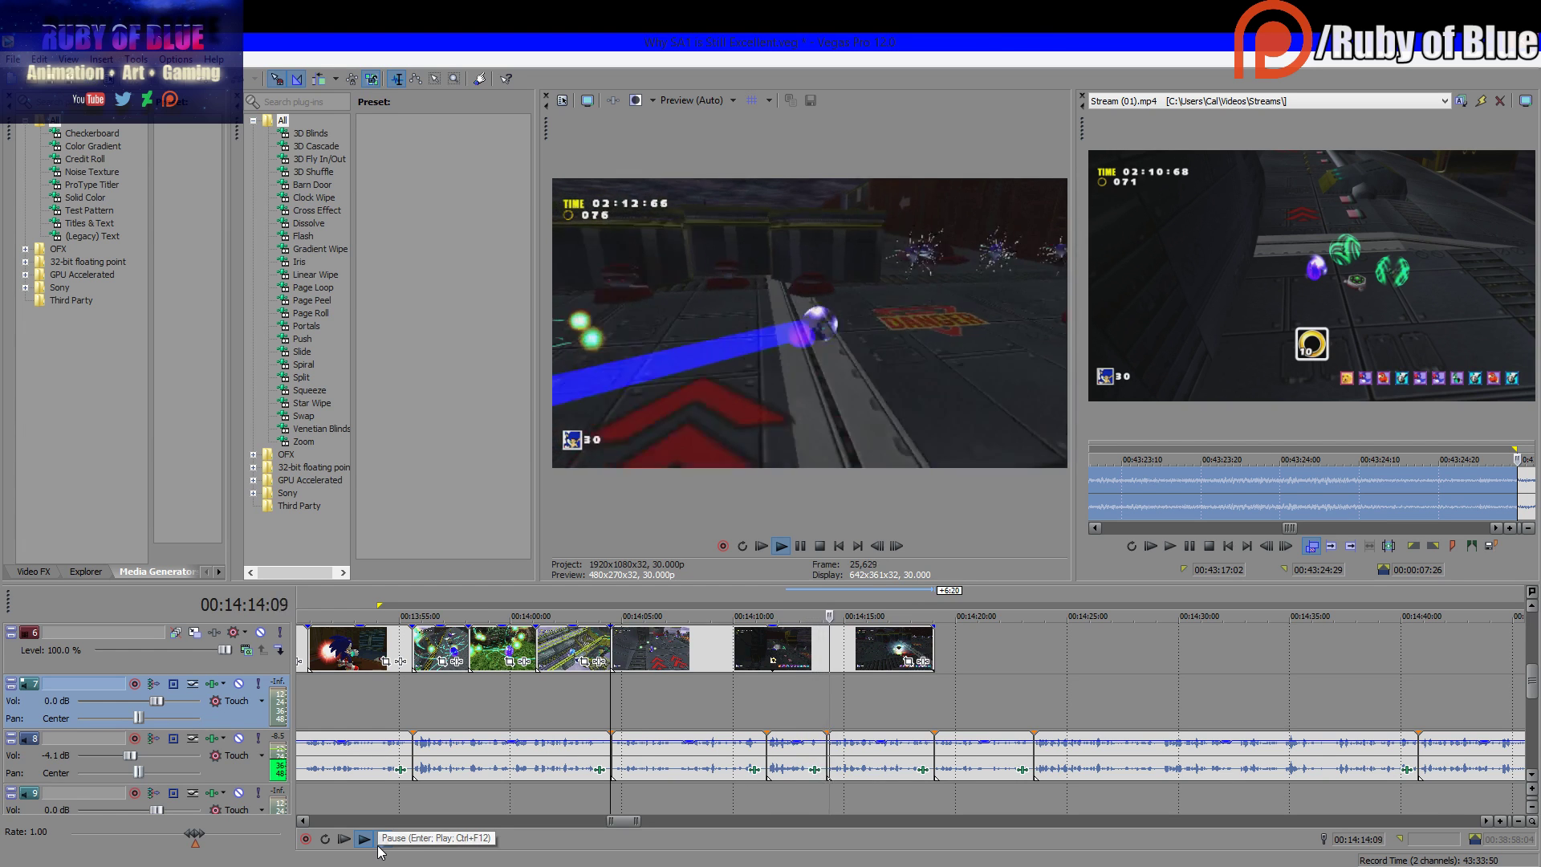
pyautogui.press('Return')
pyautogui.click(945, 658)
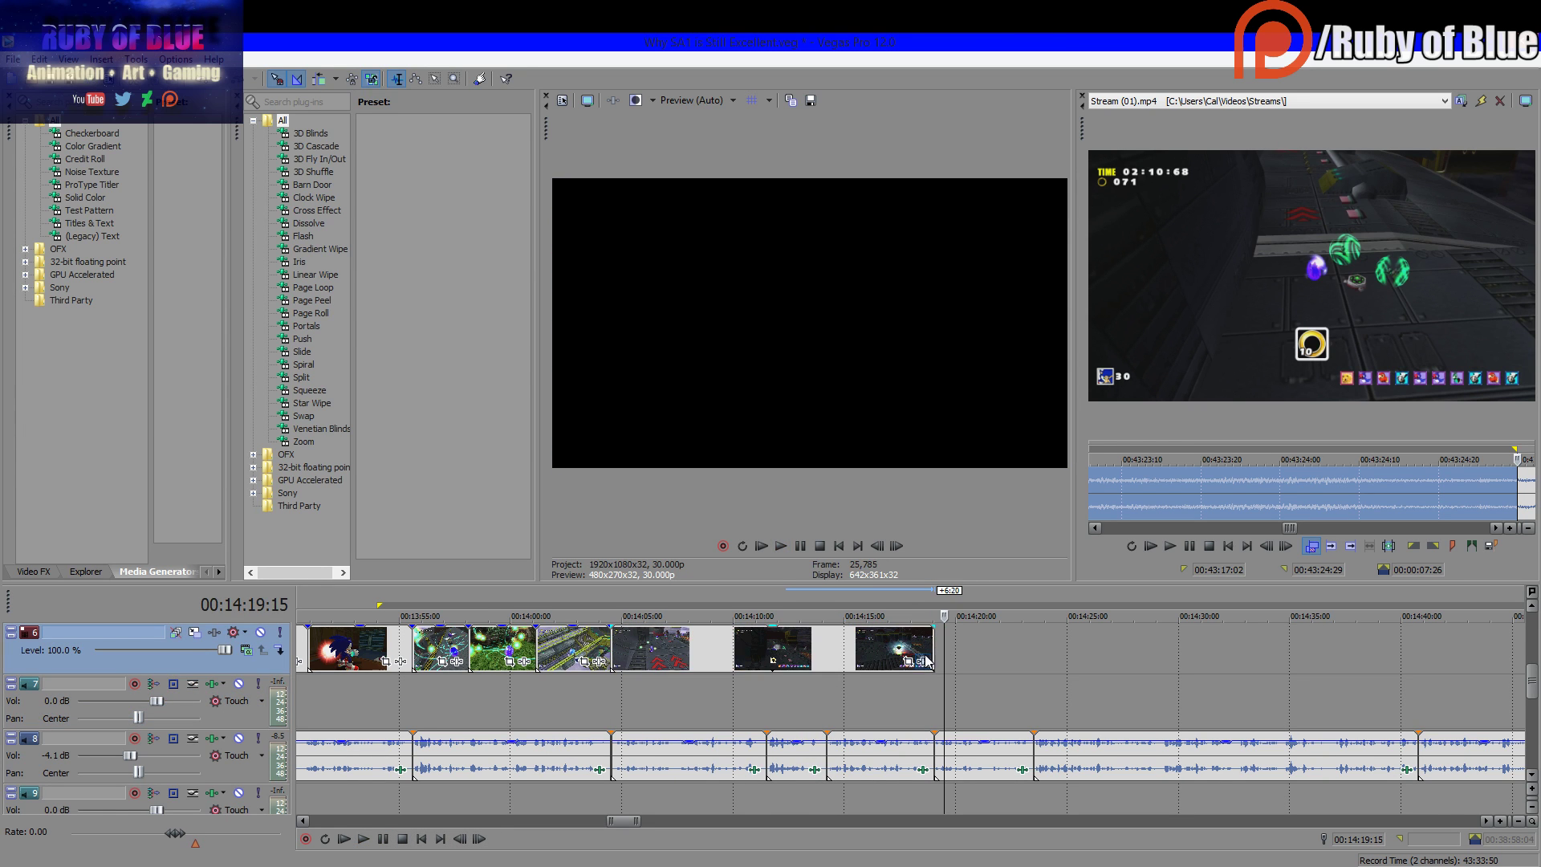
pyautogui.moveTo(933, 659); pyautogui.dragTo(823, 660)
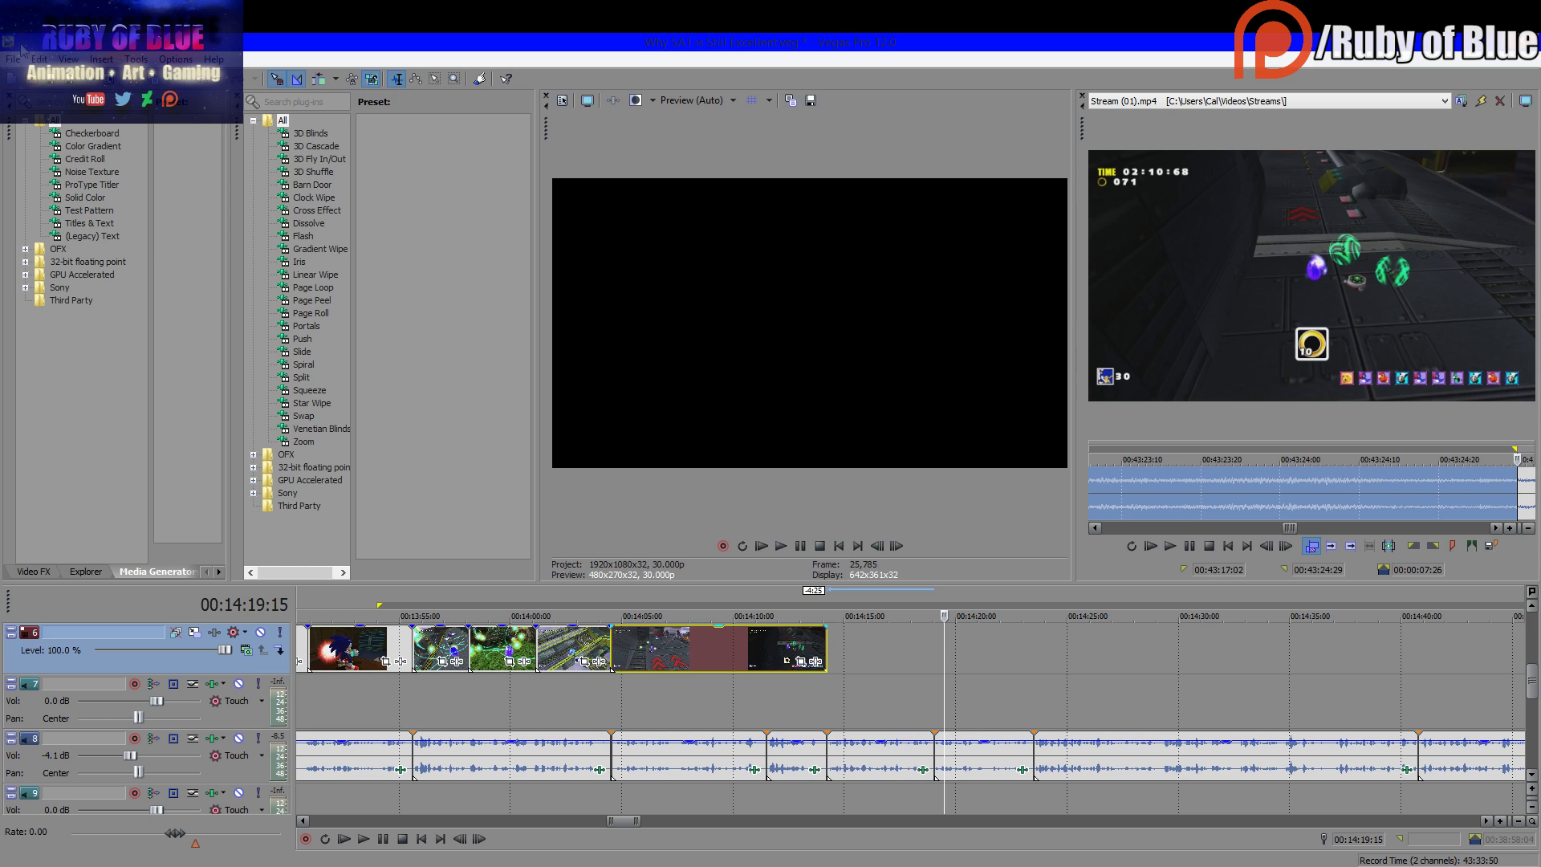
# Skim Stream (01).mp4 onward from about 00:43:24 and locate the green deck boss fight around 00:59:38
pyautogui.click(1478, 459)
pyautogui.scroll(-10, 1478, 461)
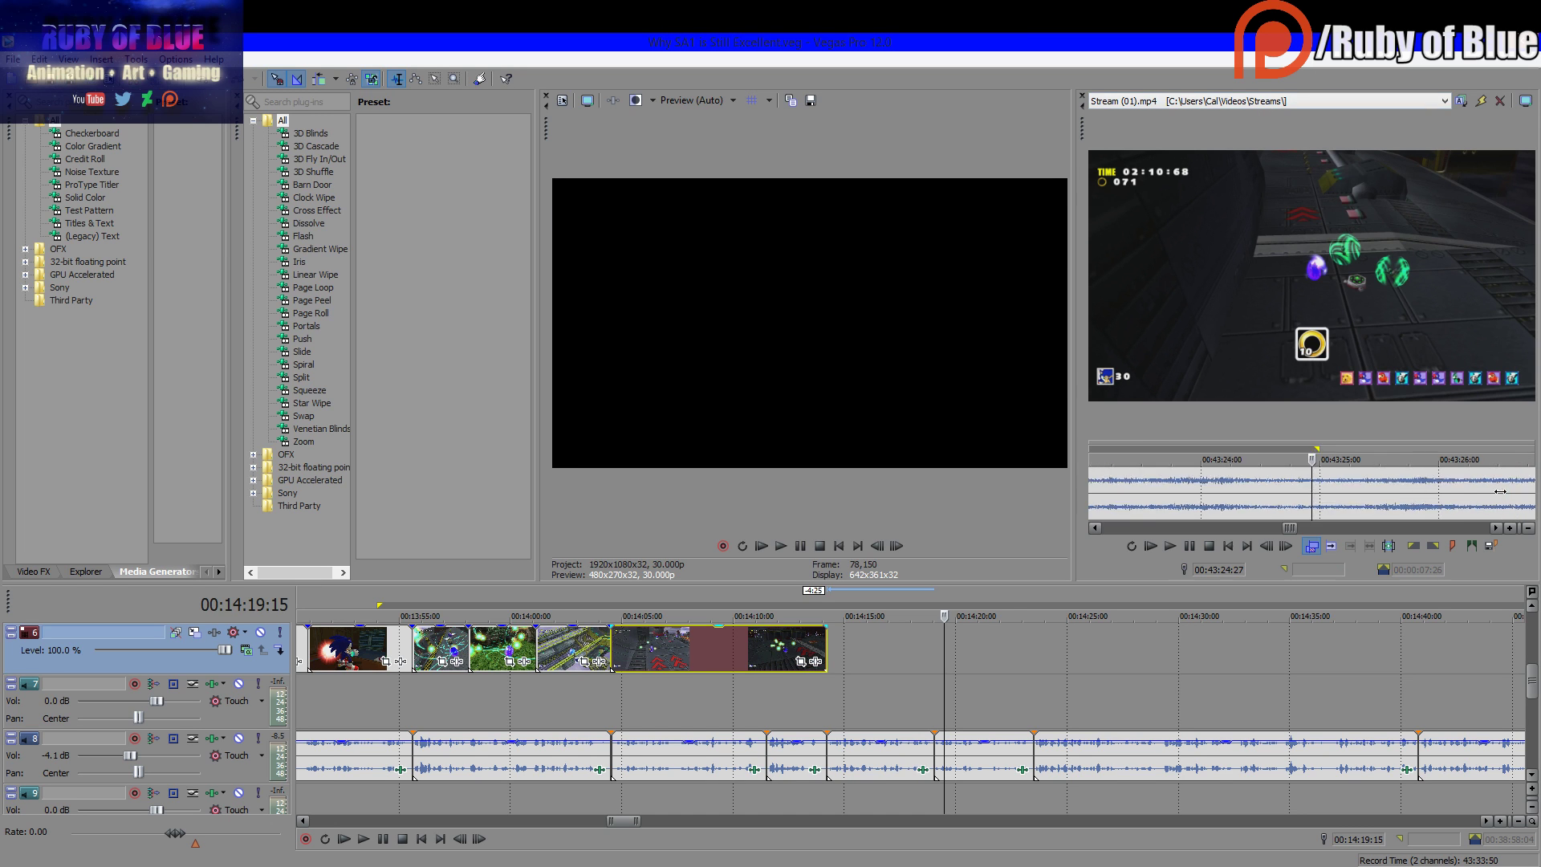
pyautogui.click(1330, 484)
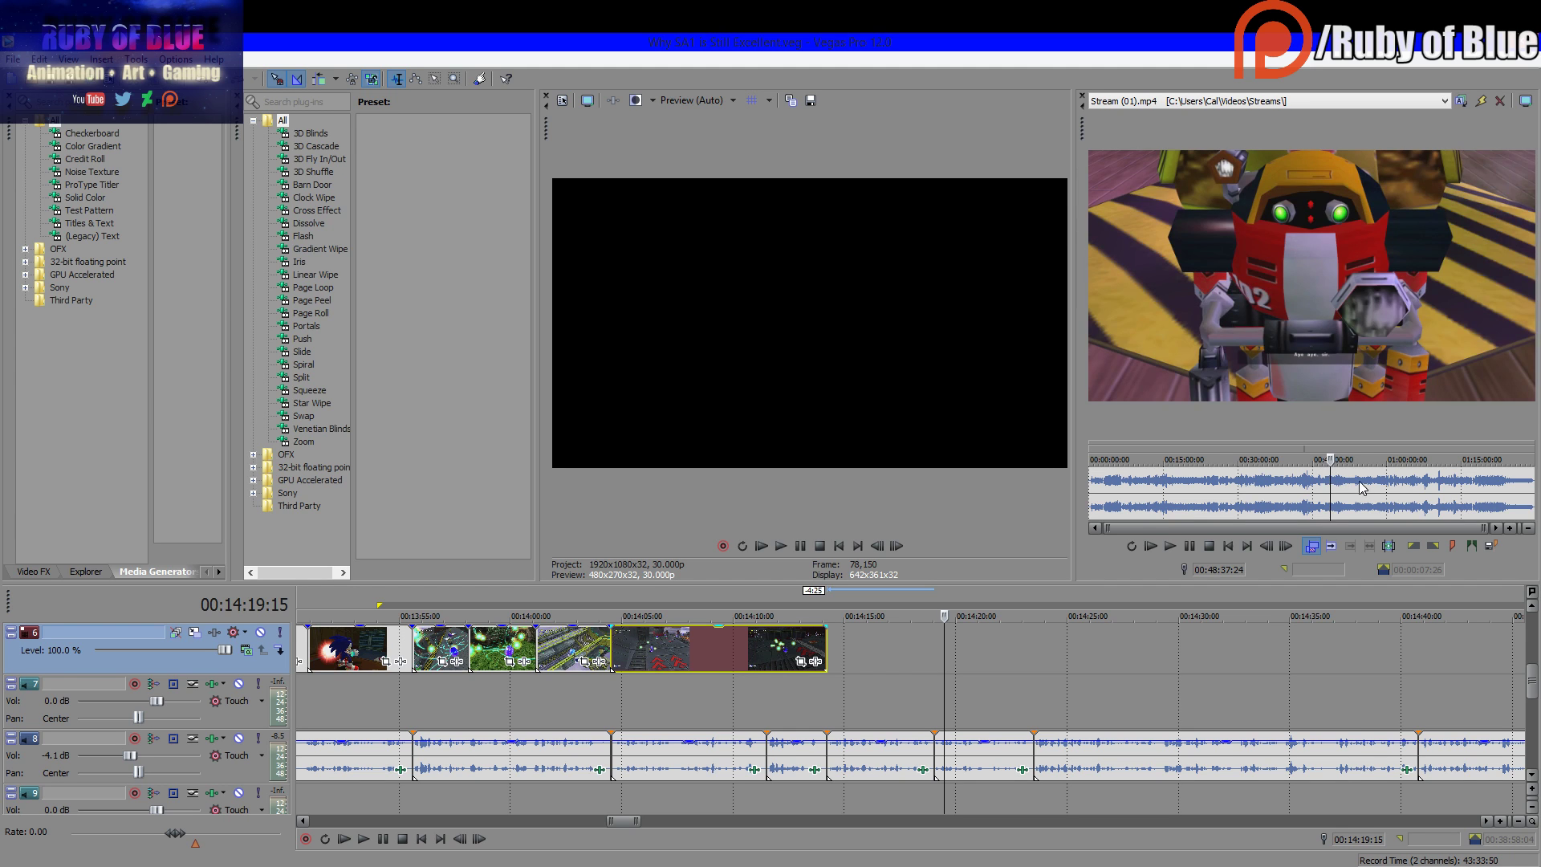
pyautogui.click(1363, 484)
pyautogui.click(1380, 494)
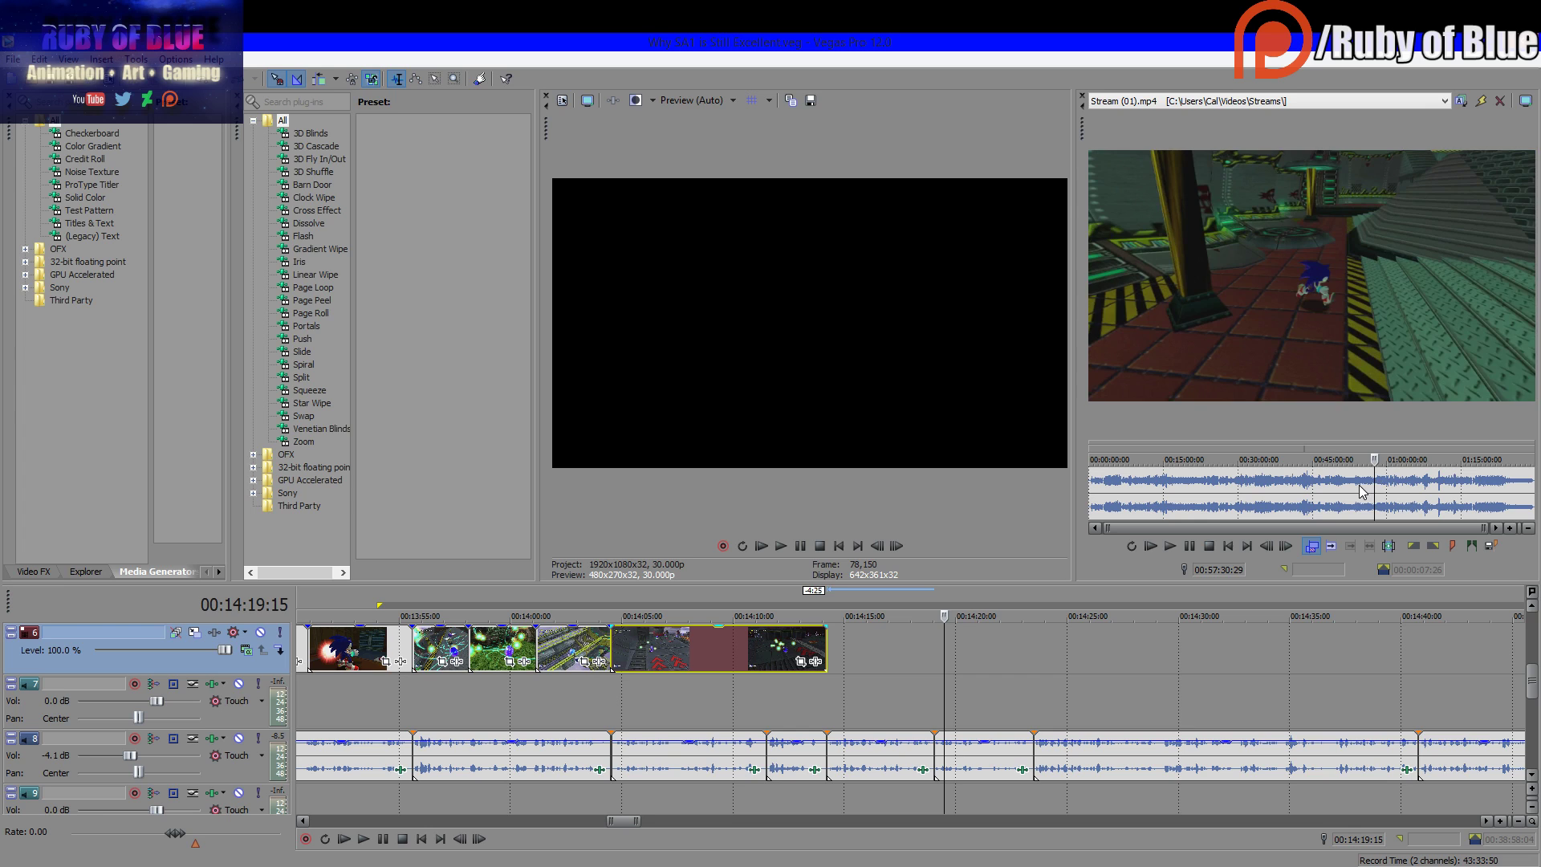
pyautogui.click(1389, 494)
pyautogui.scroll(10, 1385, 493)
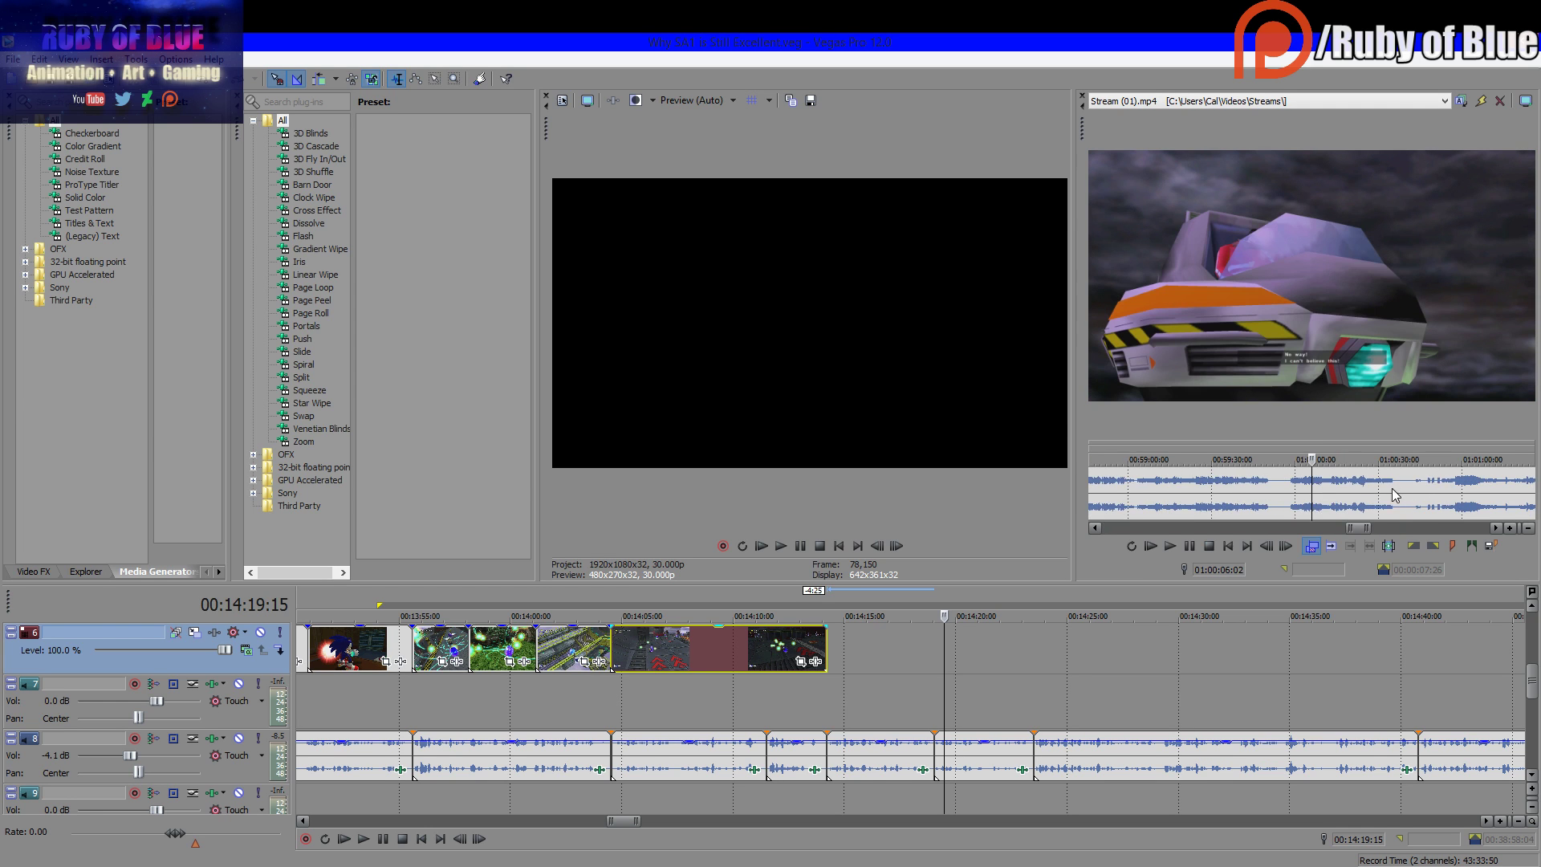
pyautogui.scroll(-2, 1284, 489)
pyautogui.click(1223, 483)
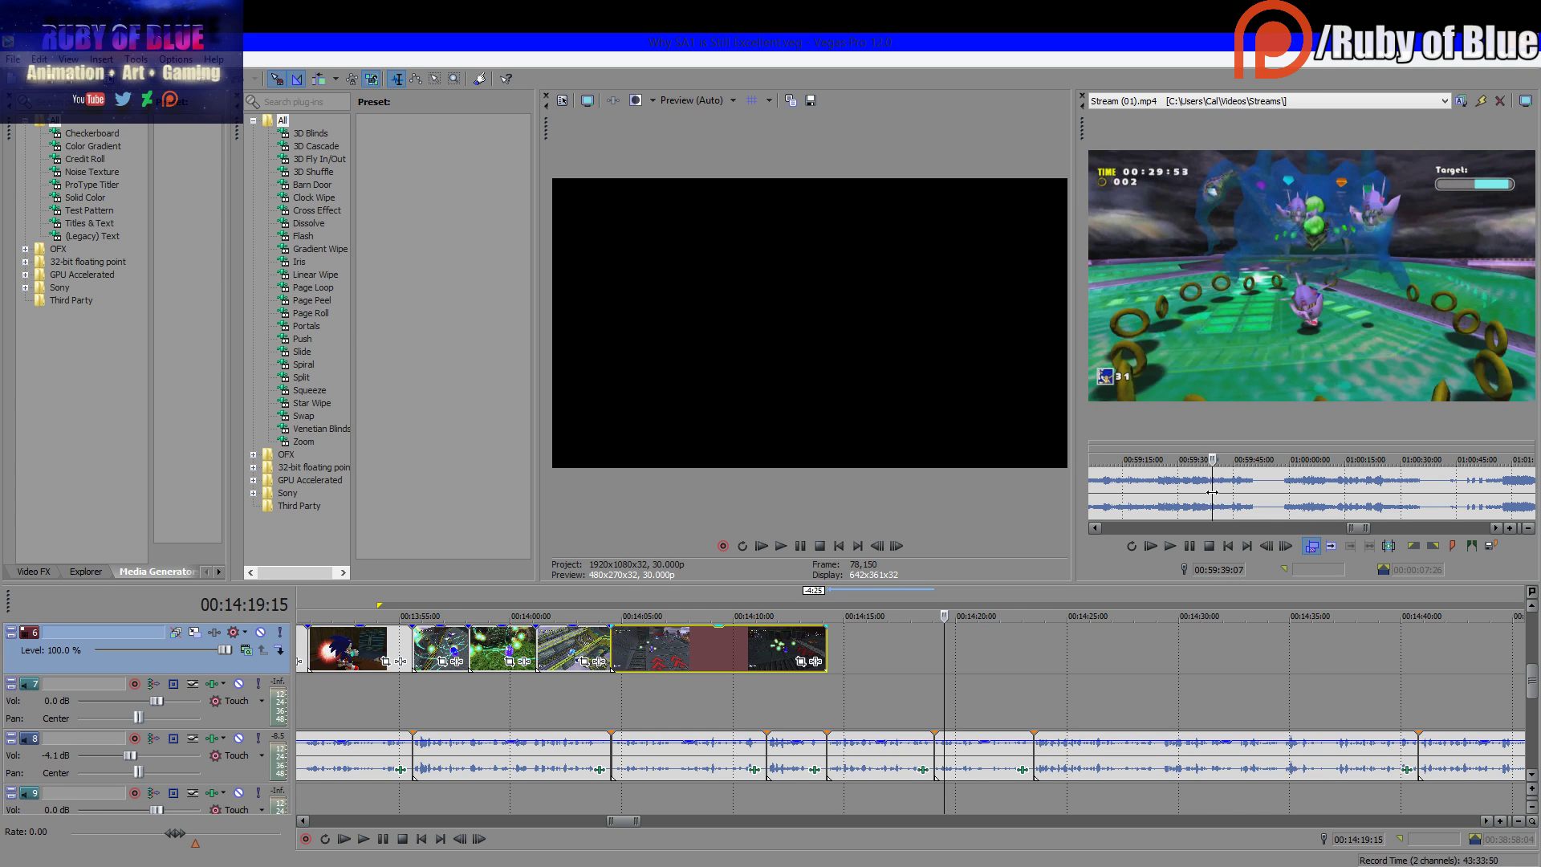
pyautogui.scroll(5, 1212, 491)
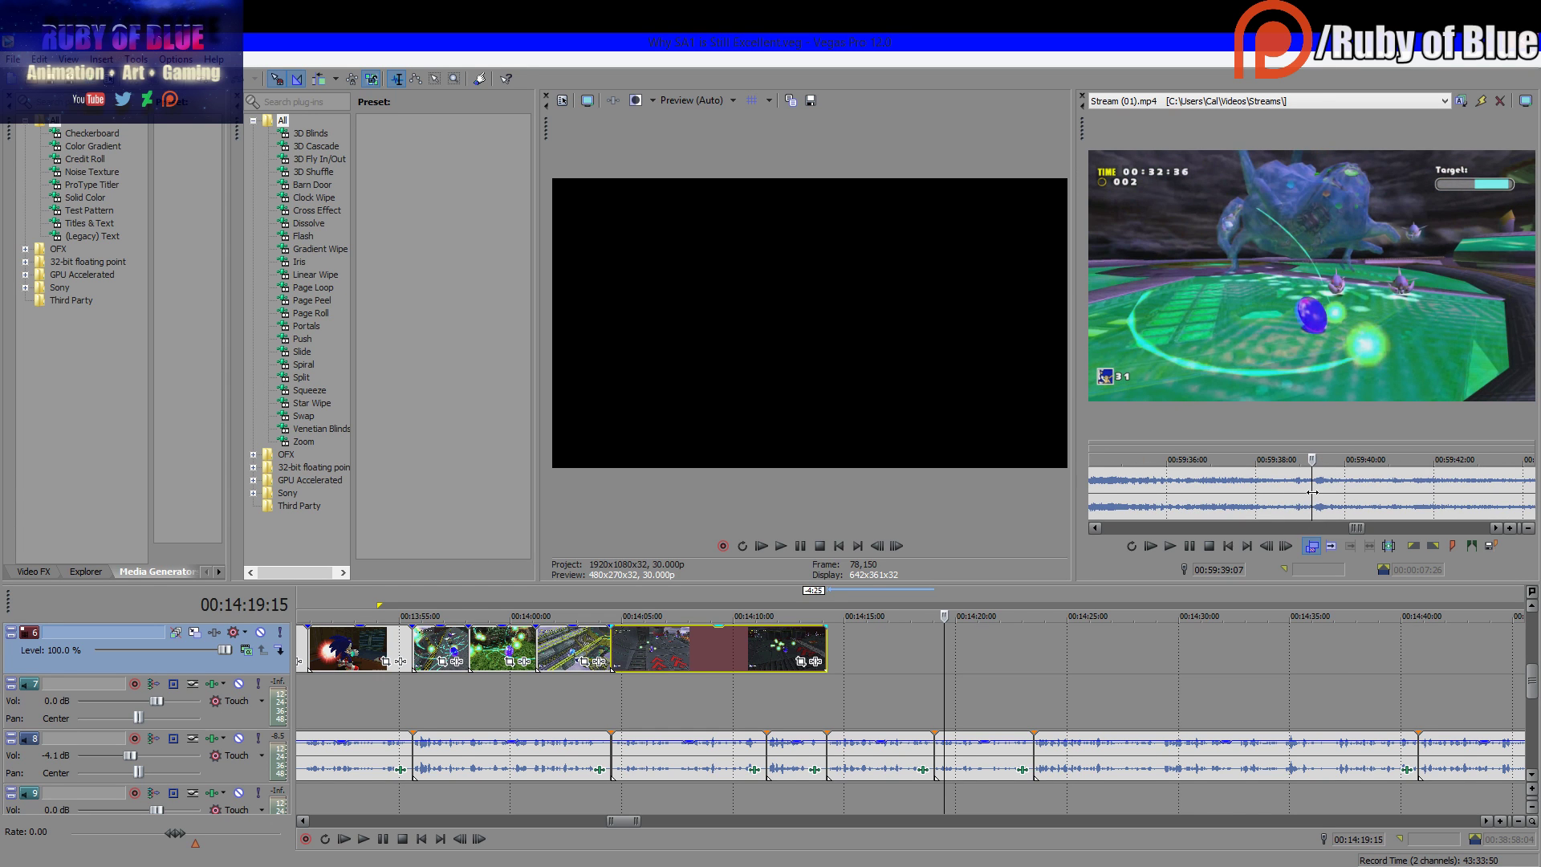
pyautogui.click(1285, 490)
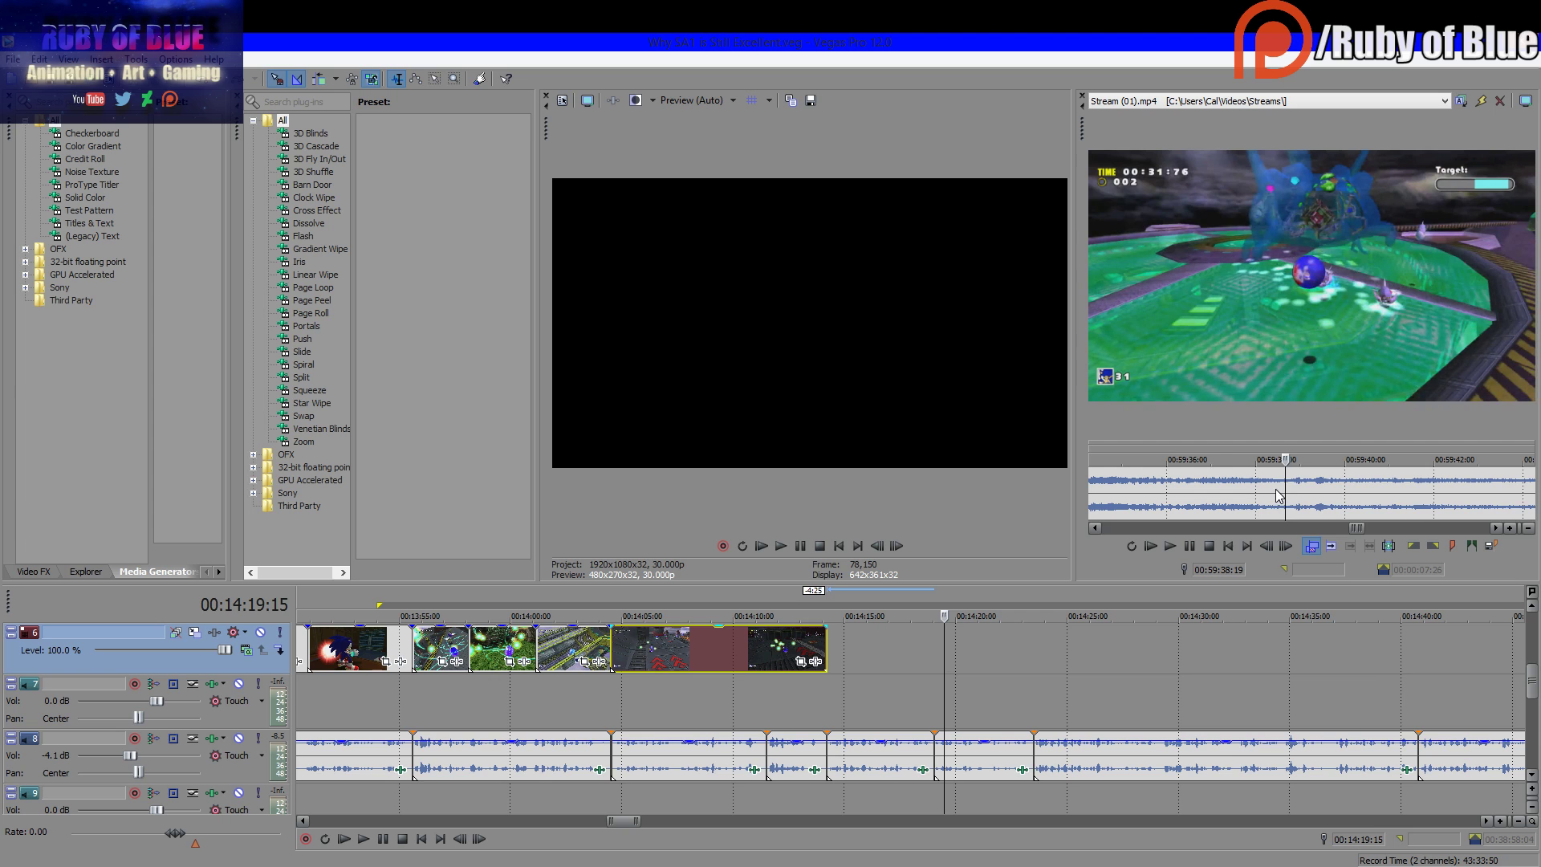
# Place the footage from 00:59:38:20 to 00:59:43:24 directly after the turret deck clip without audio, and shorten its end to about 00:14:19
pyautogui.moveTo(1288, 492); pyautogui.dragTo(1514, 501)
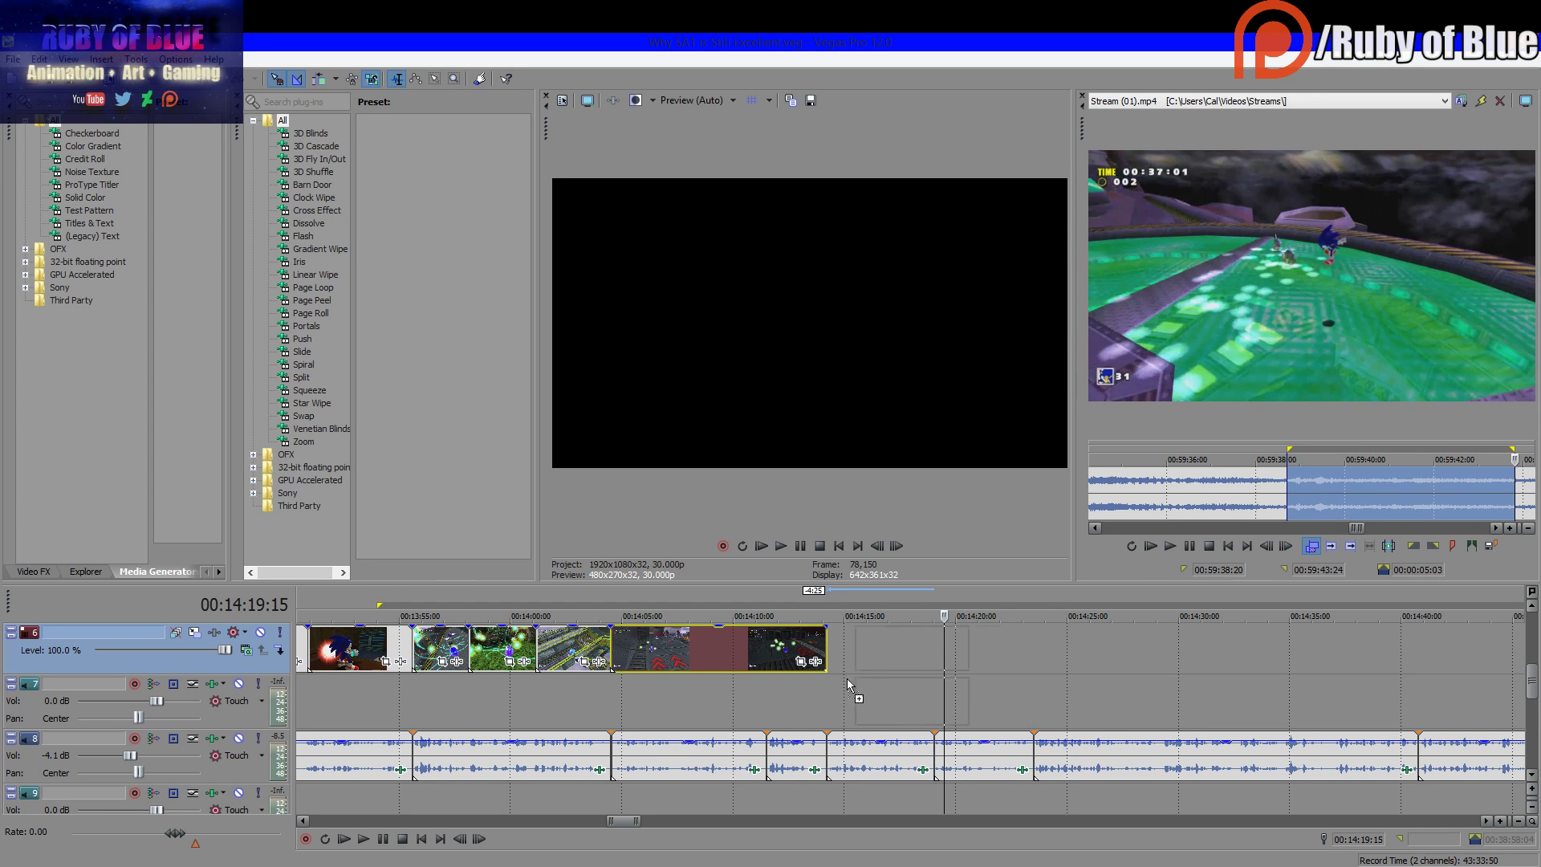
pyautogui.moveTo(835, 690); pyautogui.dragTo(866, 651)
pyautogui.click(813, 699)
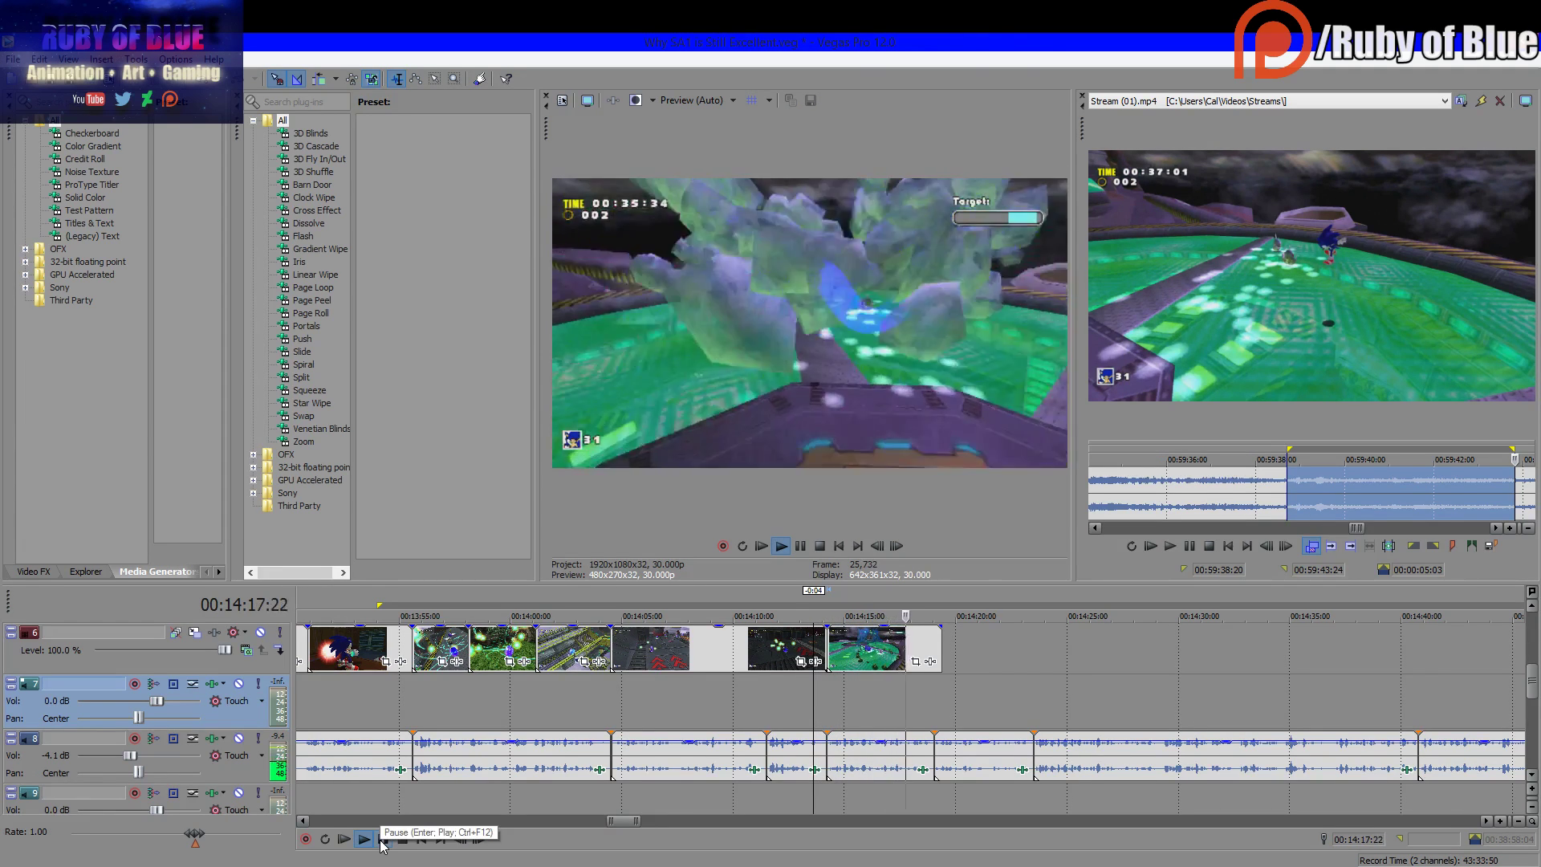
pyautogui.click(383, 838)
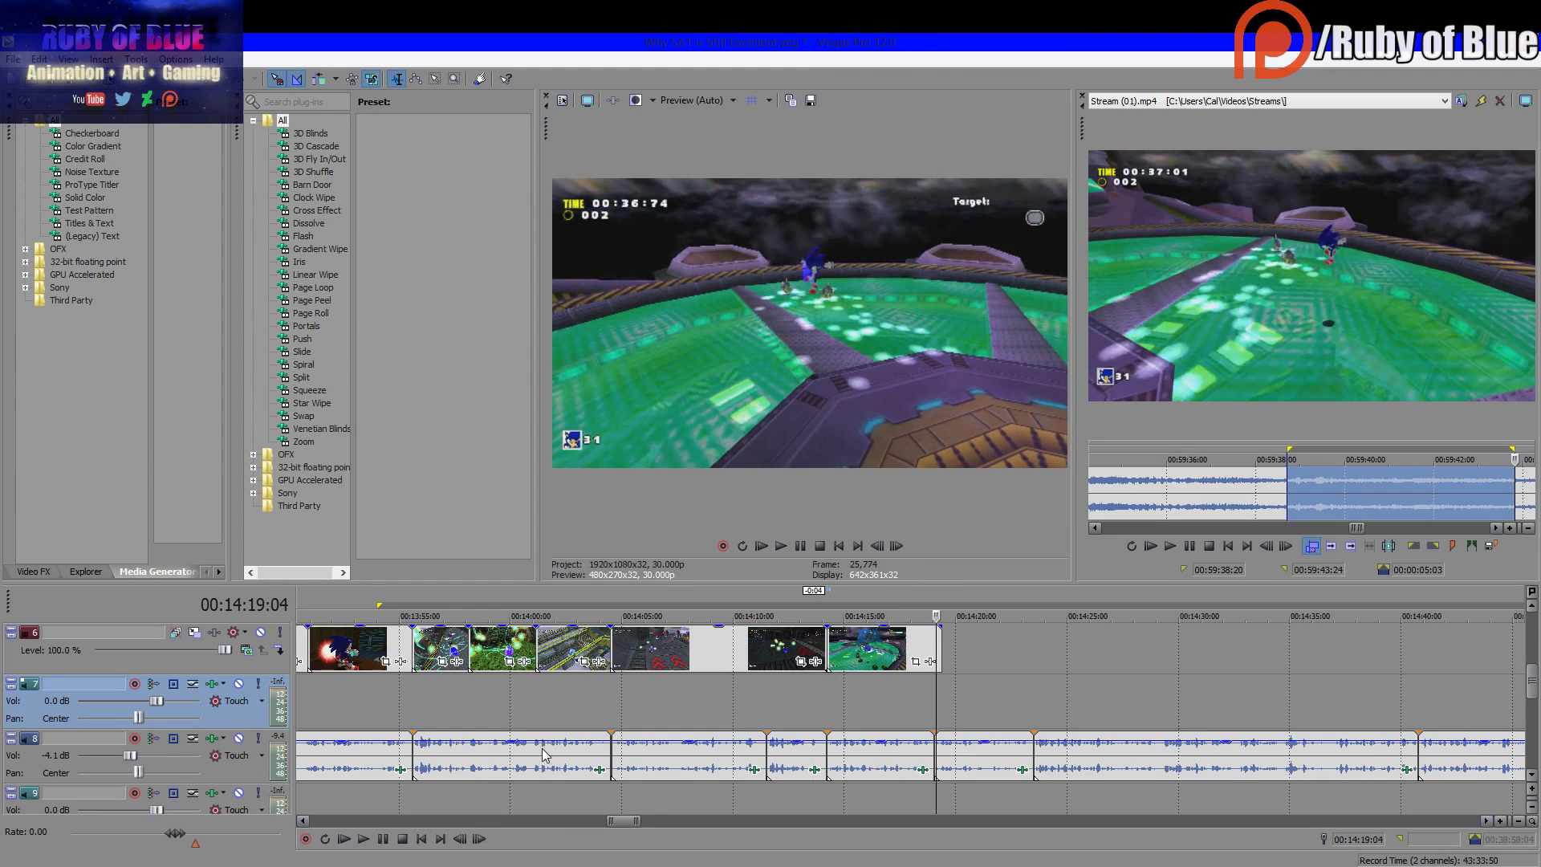
pyautogui.click(946, 701)
pyautogui.moveTo(940, 650); pyautogui.dragTo(934, 650)
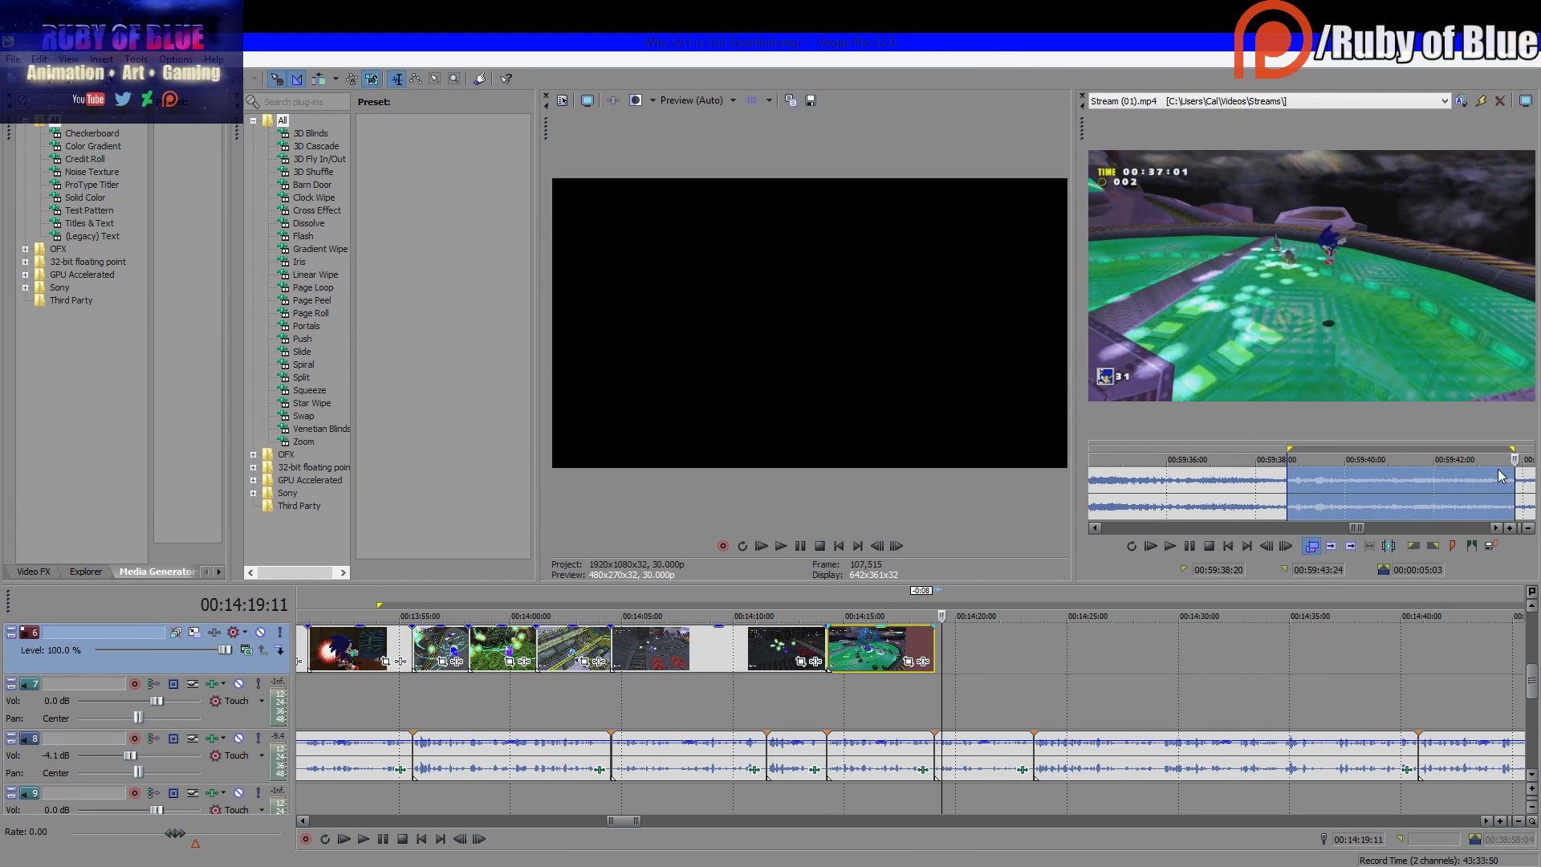
# Skim the rest of Stream (01).mp4 past the one-hour mark and locate the mech boss fight around 01:19:22
pyautogui.click(1501, 475)
pyautogui.scroll(-15, 1415, 505)
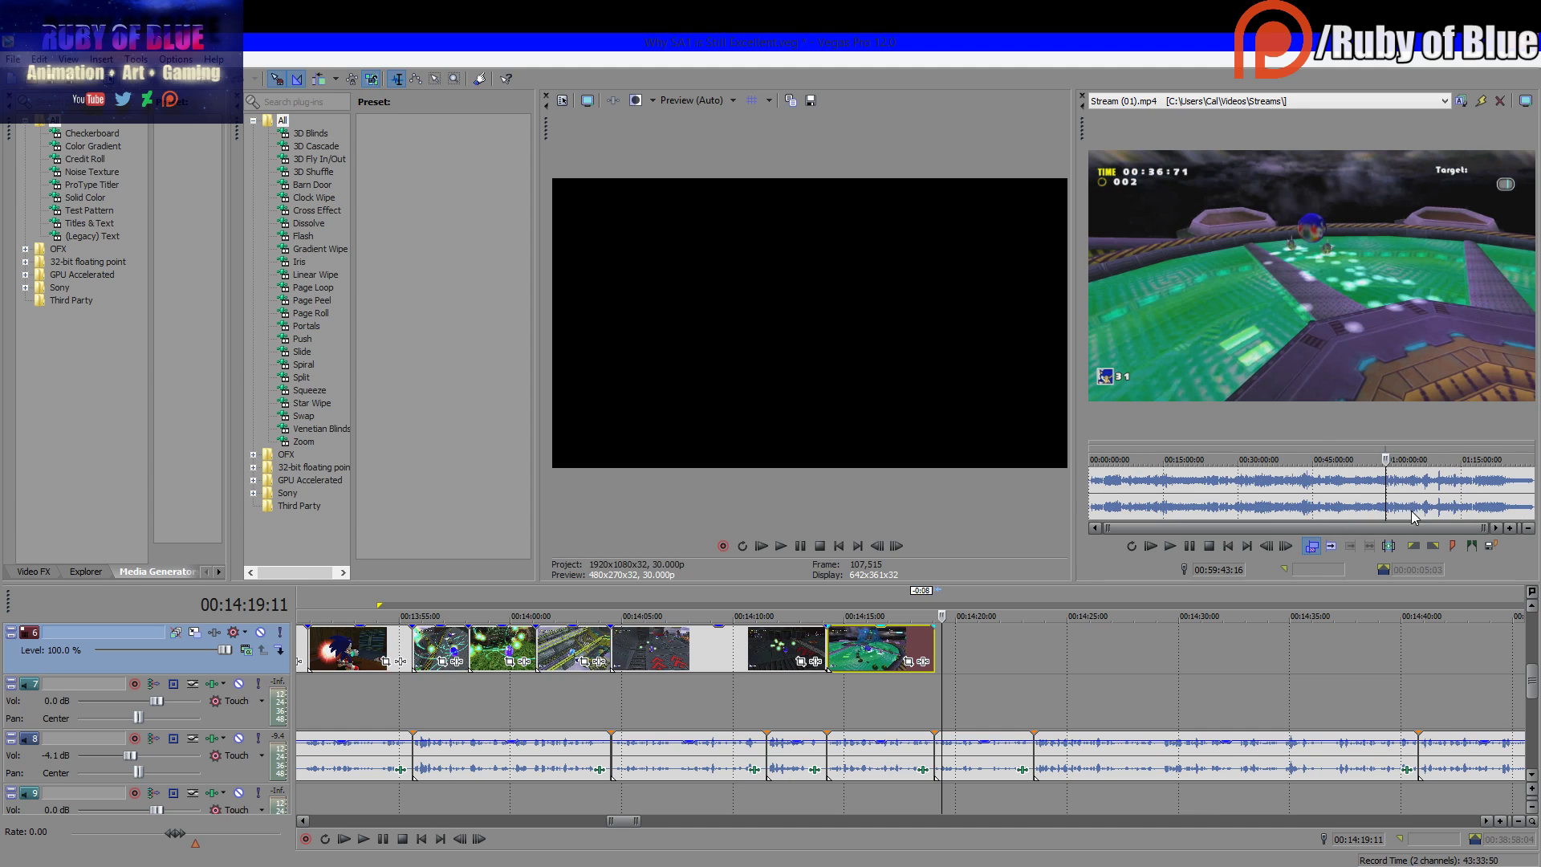
pyautogui.click(1430, 492)
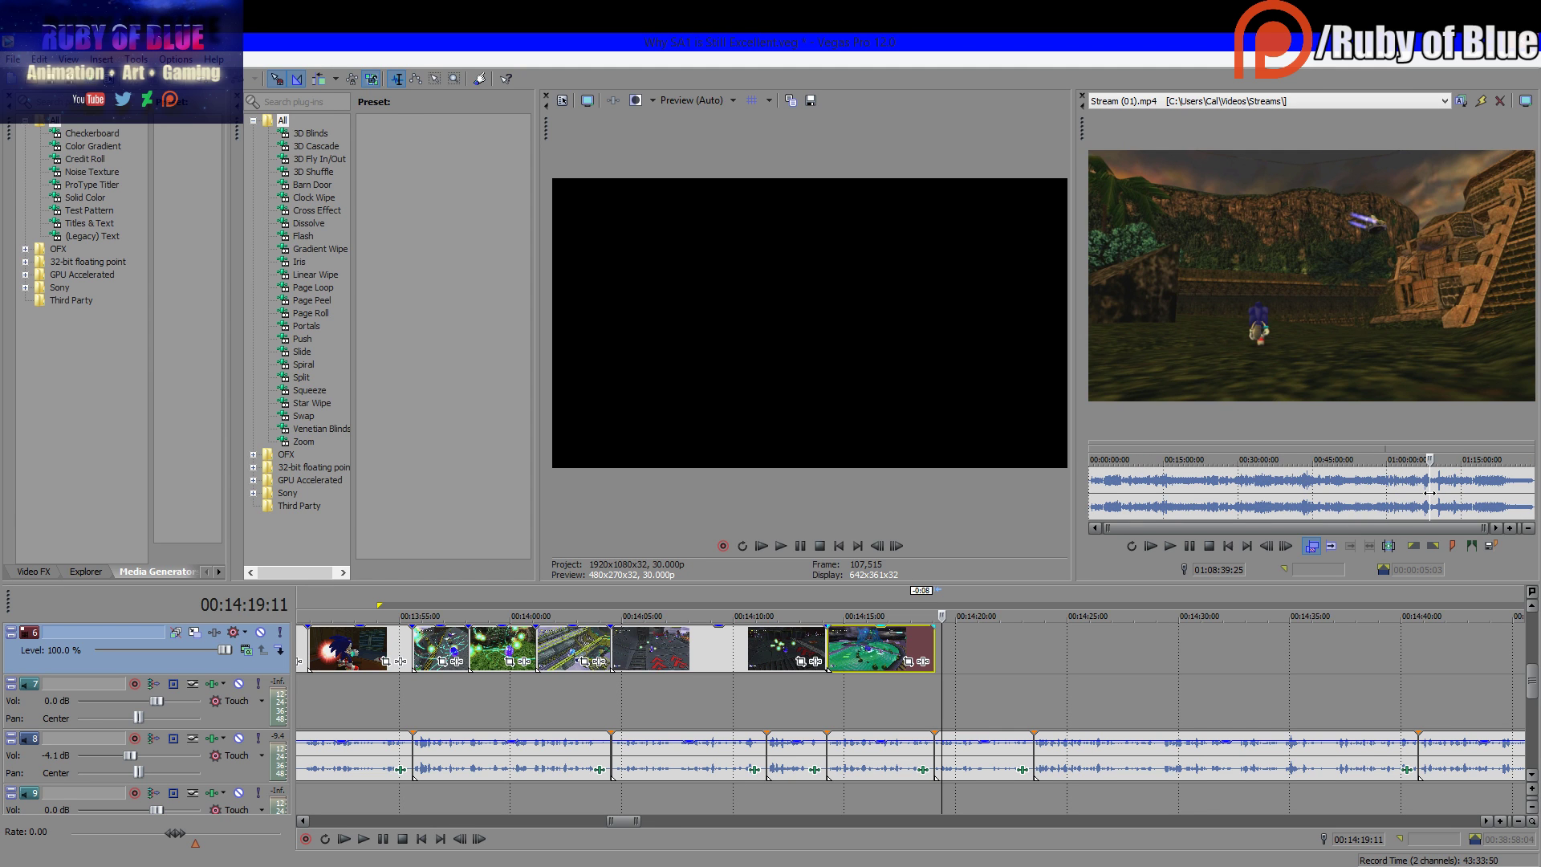
pyautogui.click(1476, 490)
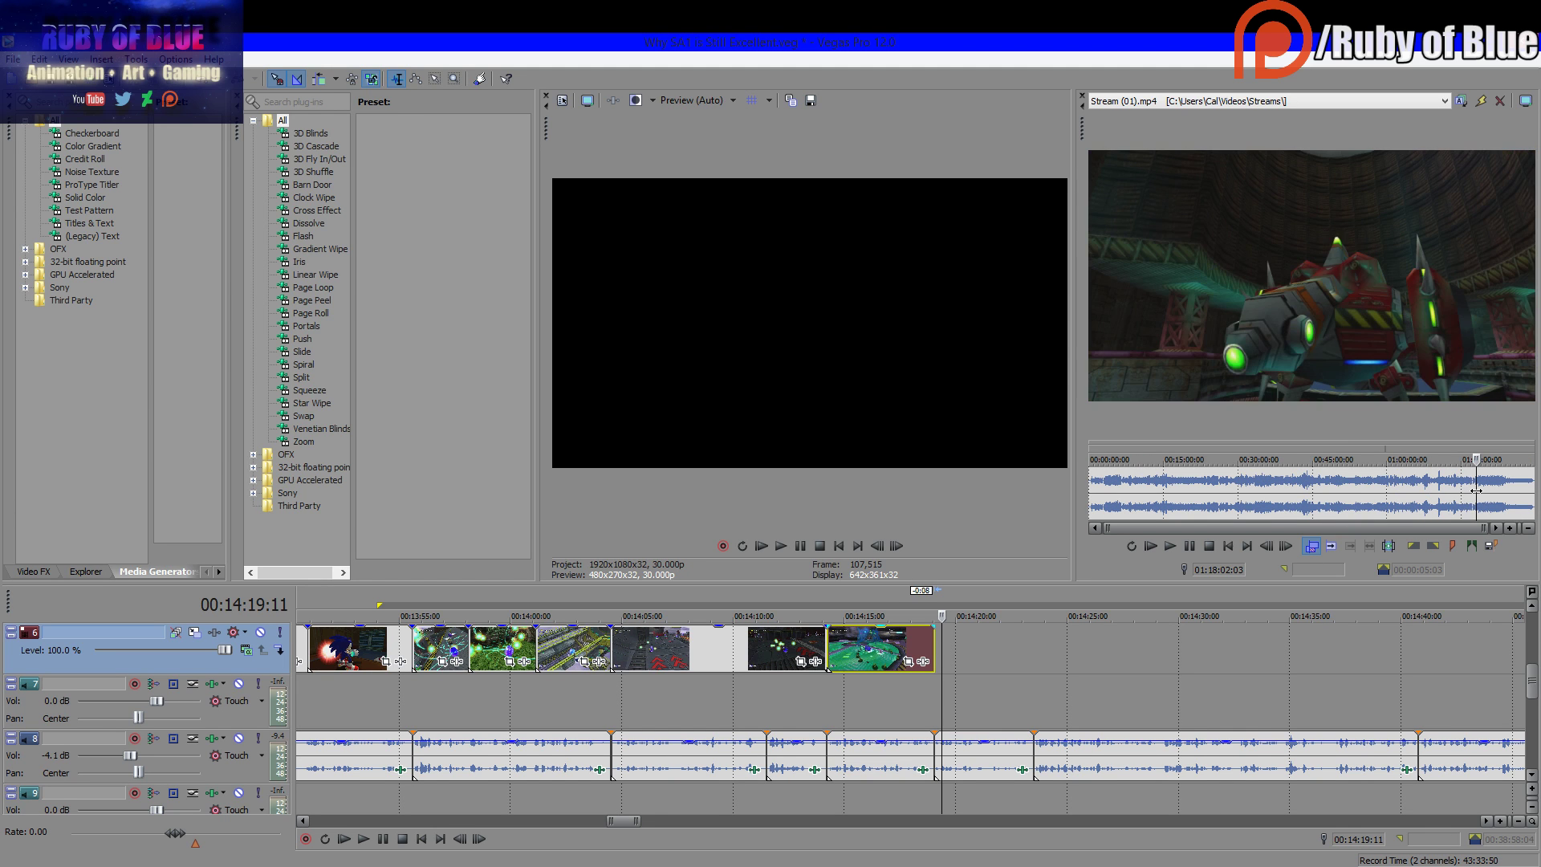
pyautogui.scroll(5, 1483, 498)
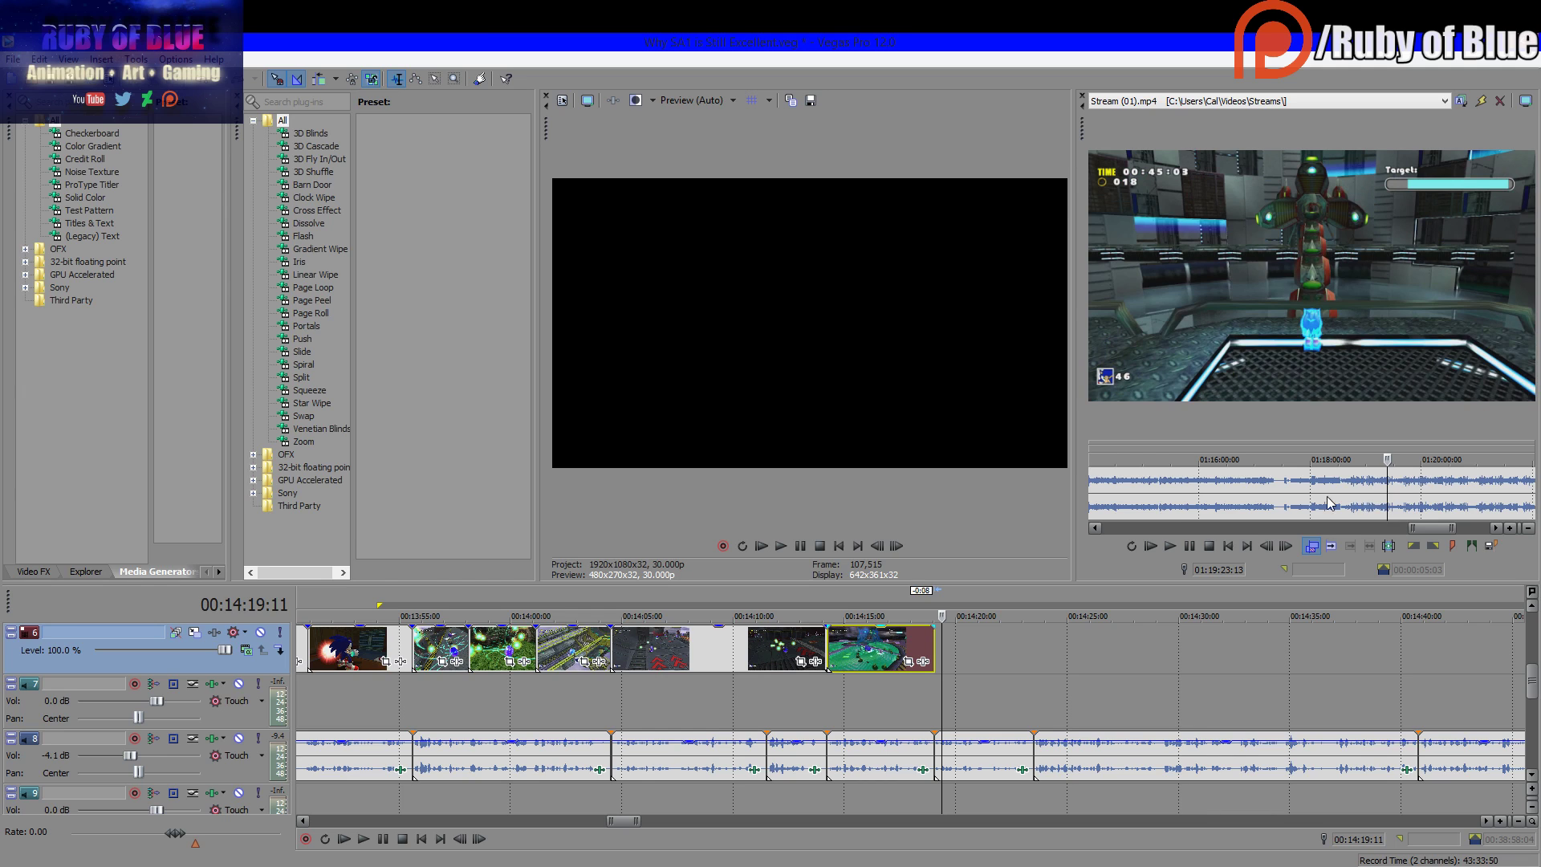
pyautogui.scroll(6, 1327, 503)
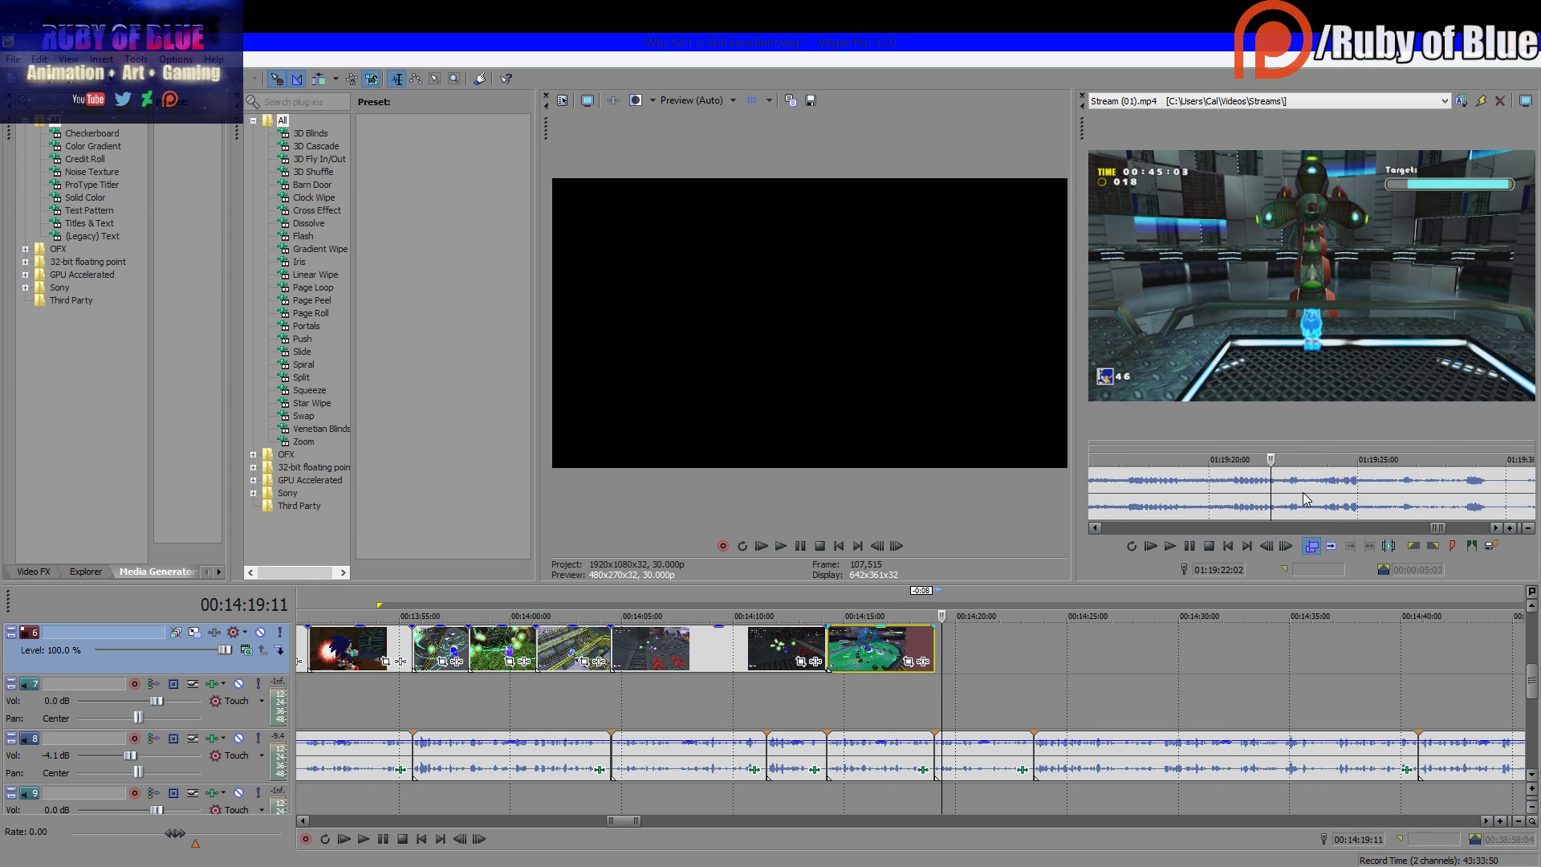
# Place the footage from 01:19:23:06 to 01:19:30:13 directly after the green deck clip without audio, and shorten its end to about 00:14:23:15
pyautogui.moveTo(1305, 499); pyautogui.dragTo(943, 715)
pyautogui.click(965, 717)
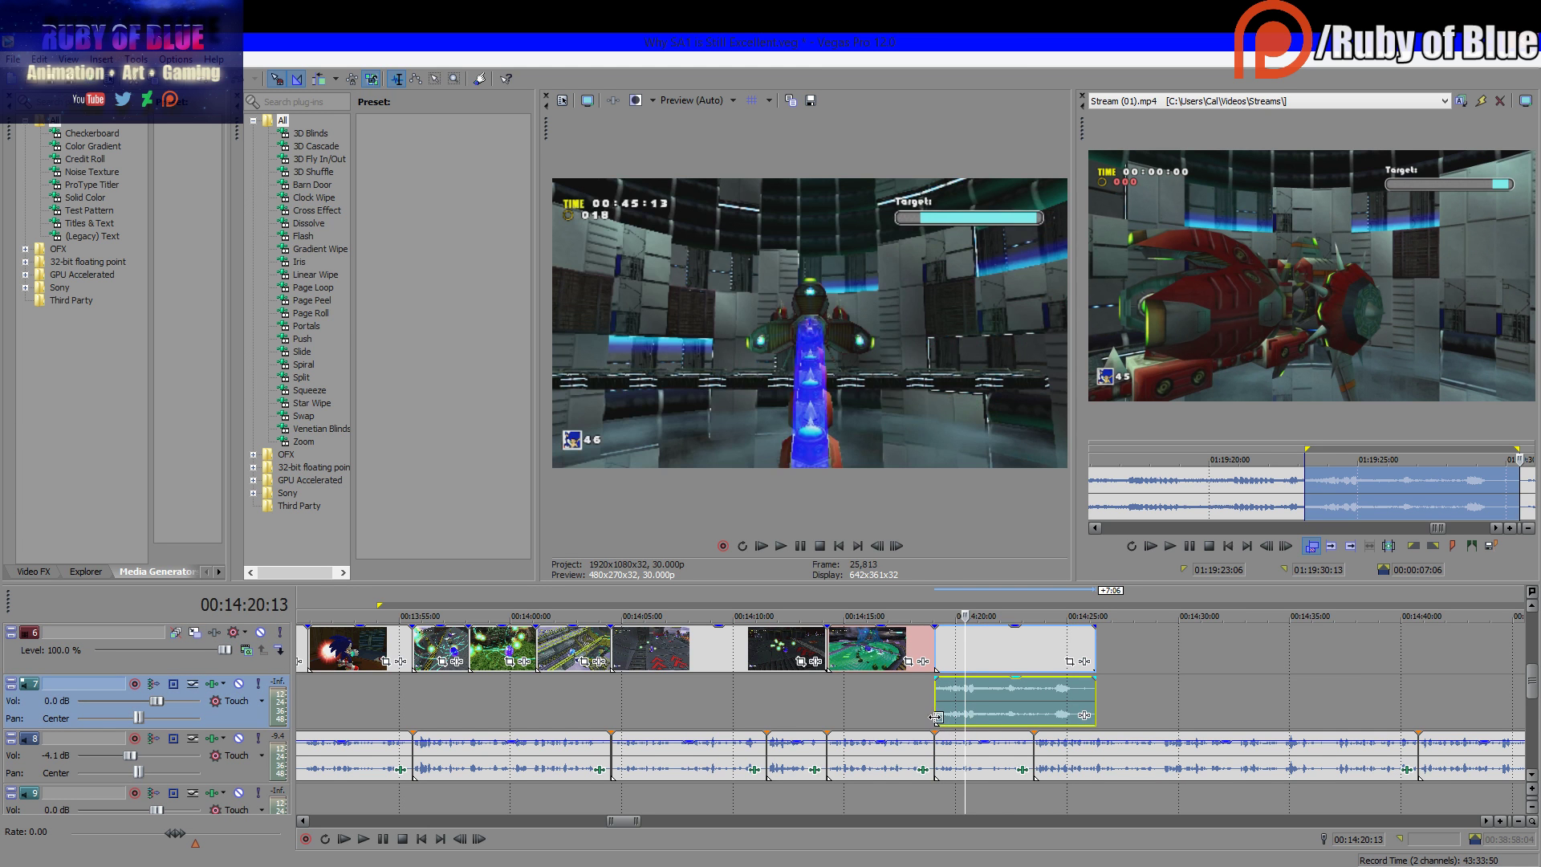
pyautogui.click(382, 842)
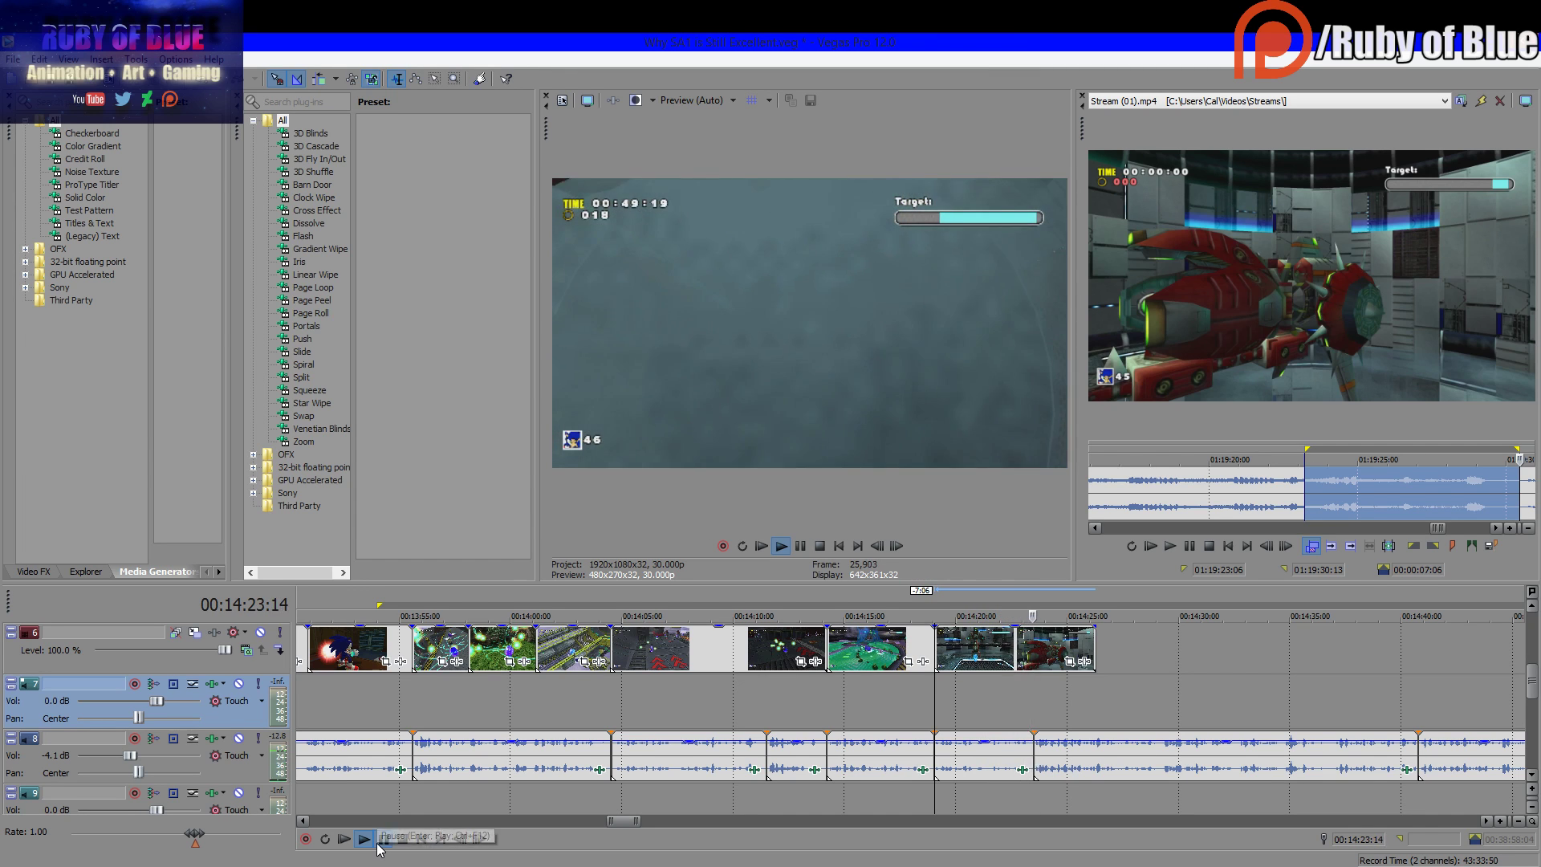
pyautogui.click(1115, 676)
pyautogui.moveTo(1097, 647); pyautogui.dragTo(1034, 647)
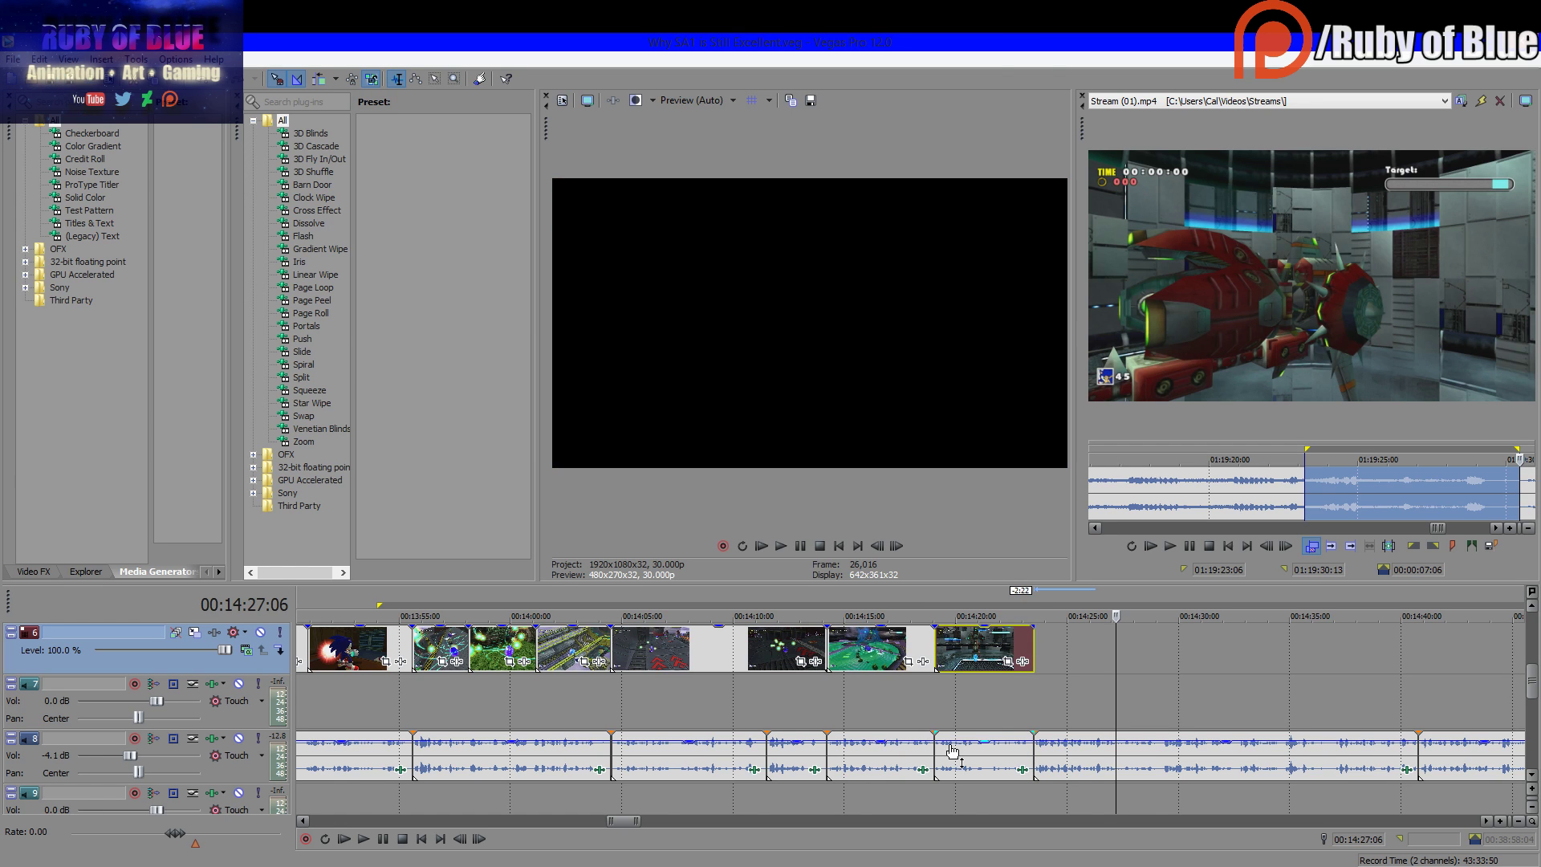
# Play the commentary following the mech boss clip, and open Stream.mp4 in the trimmer at about 00:23:59
pyautogui.click(1036, 712)
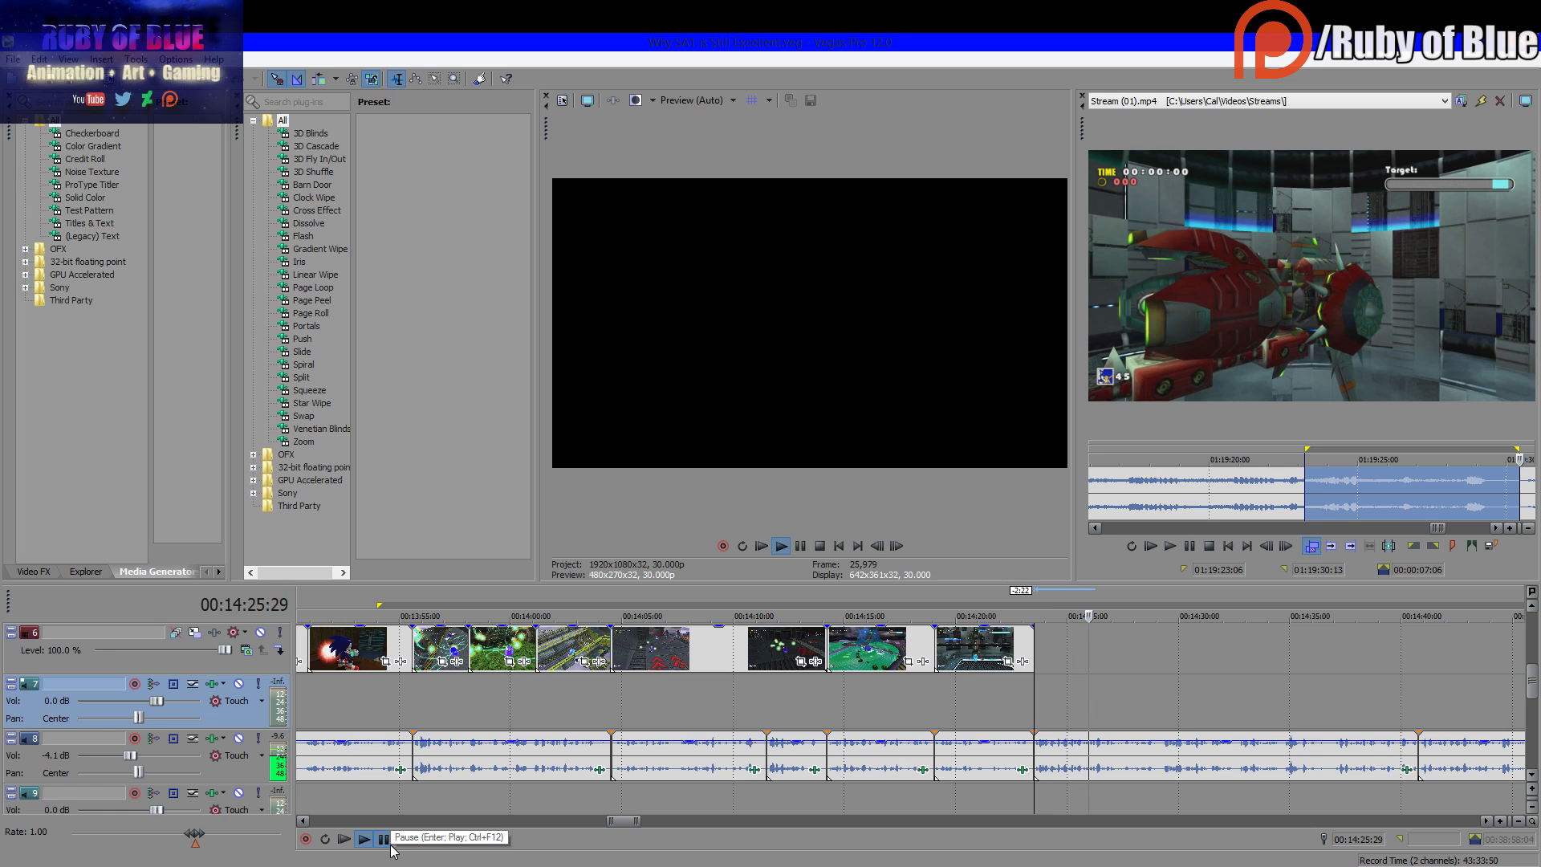
pyautogui.click(384, 840)
pyautogui.click(1127, 101)
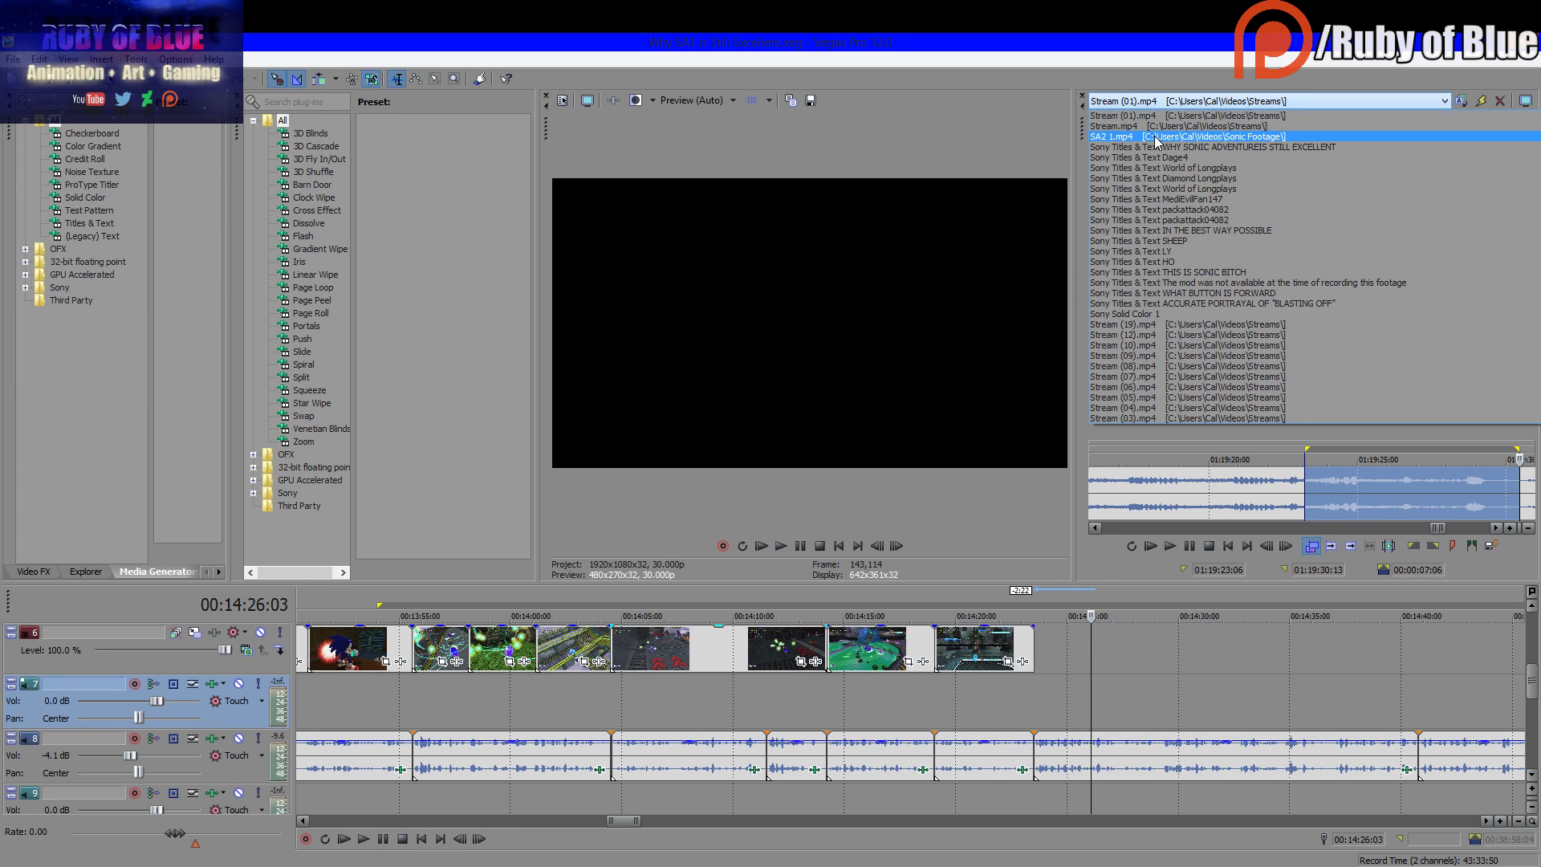
pyautogui.click(1139, 126)
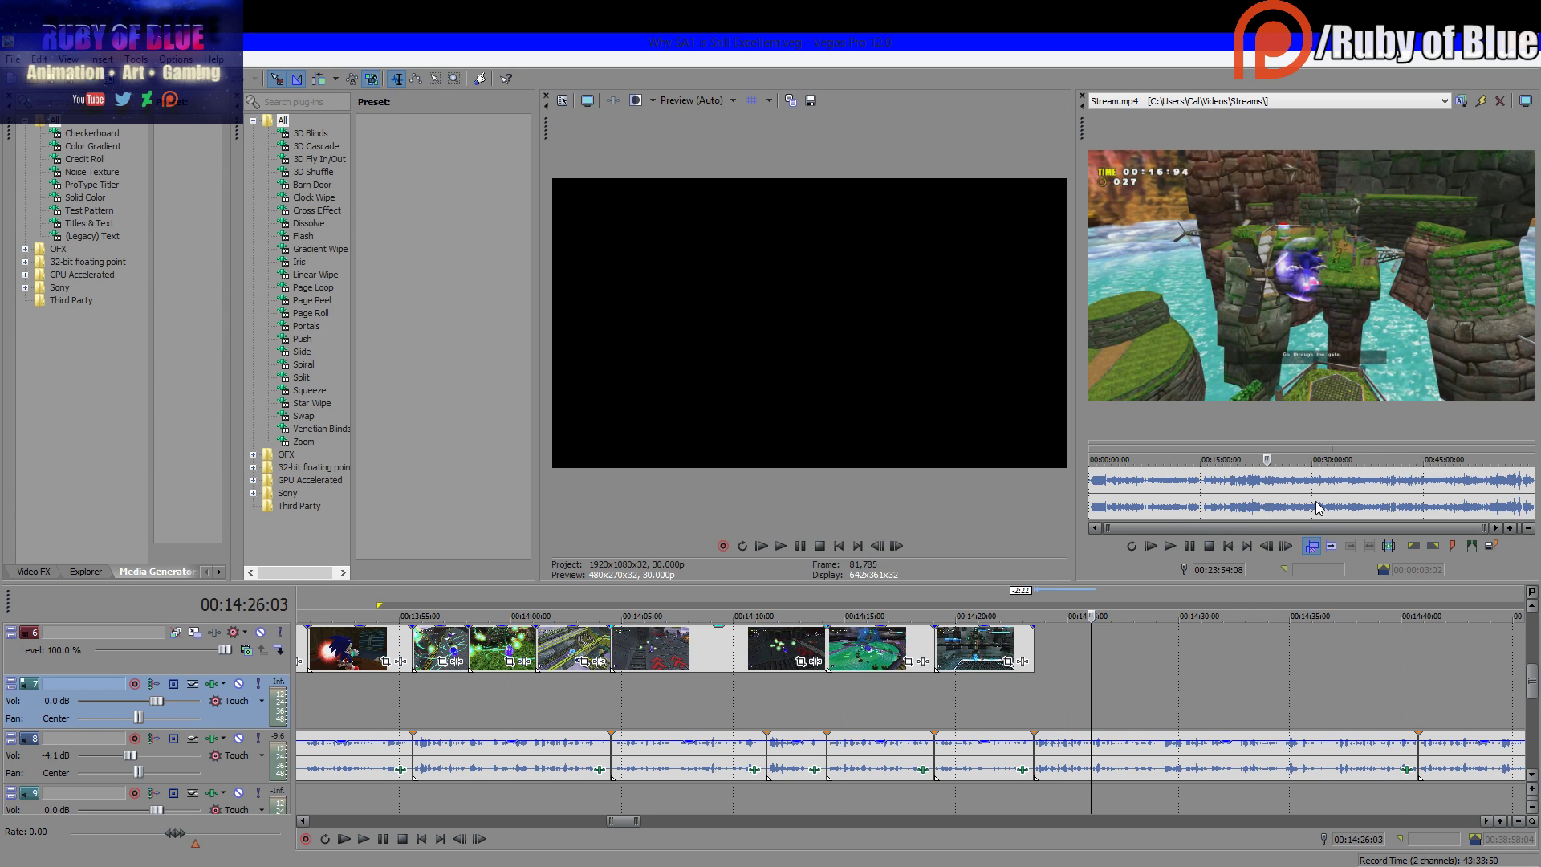
pyautogui.scroll(10, 1316, 508)
pyautogui.click(1341, 494)
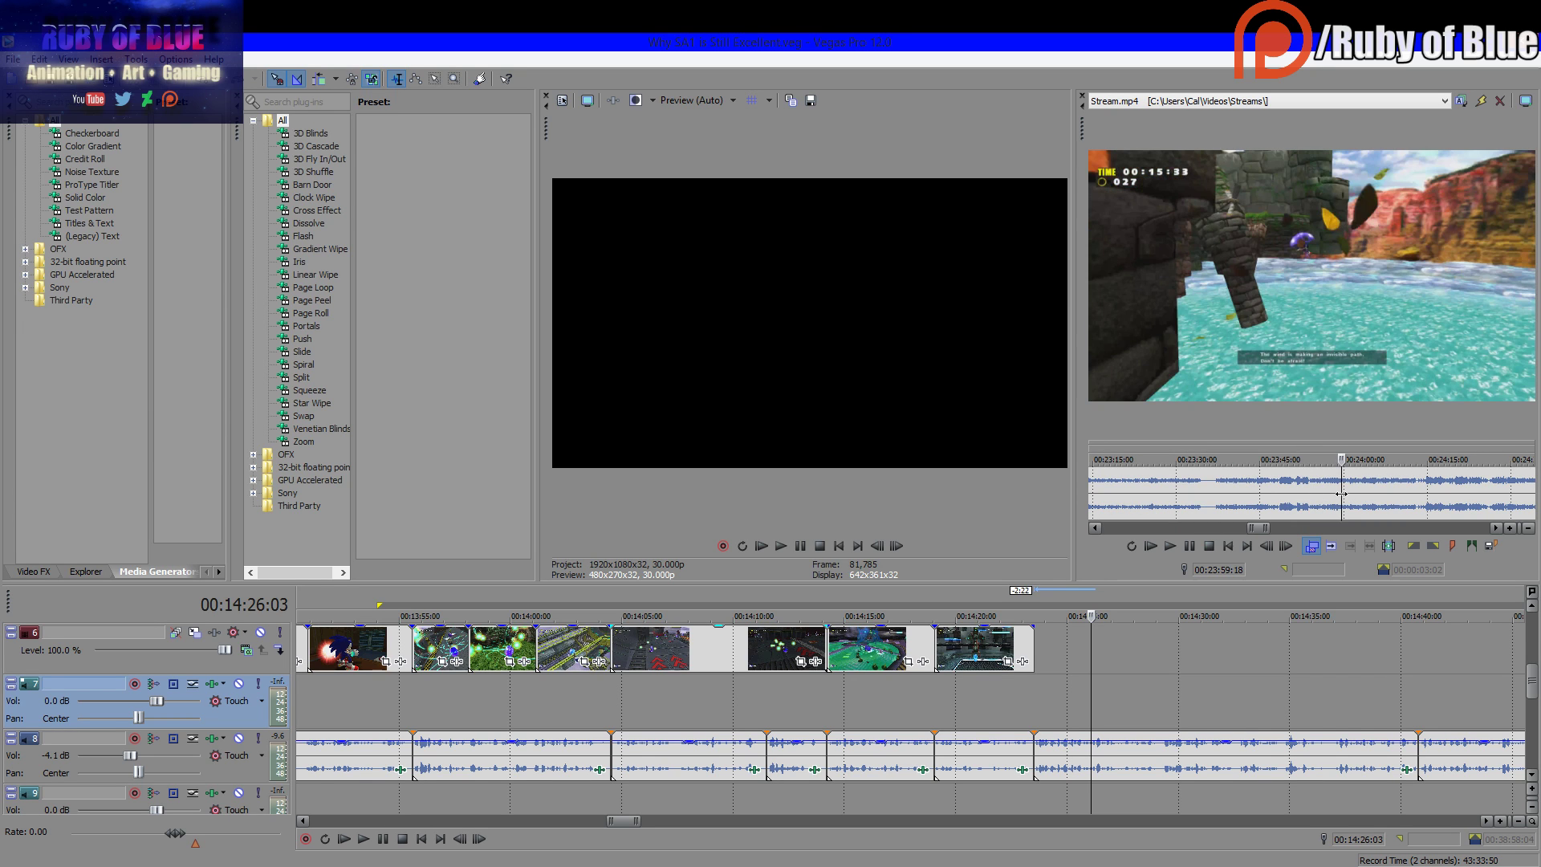
# Place the footage from 00:24:03:06 to 00:24:33:15 directly after the mech boss clip without audio, and play it back
pyautogui.moveTo(1344, 494); pyautogui.dragTo(1529, 497)
pyautogui.click(1349, 492)
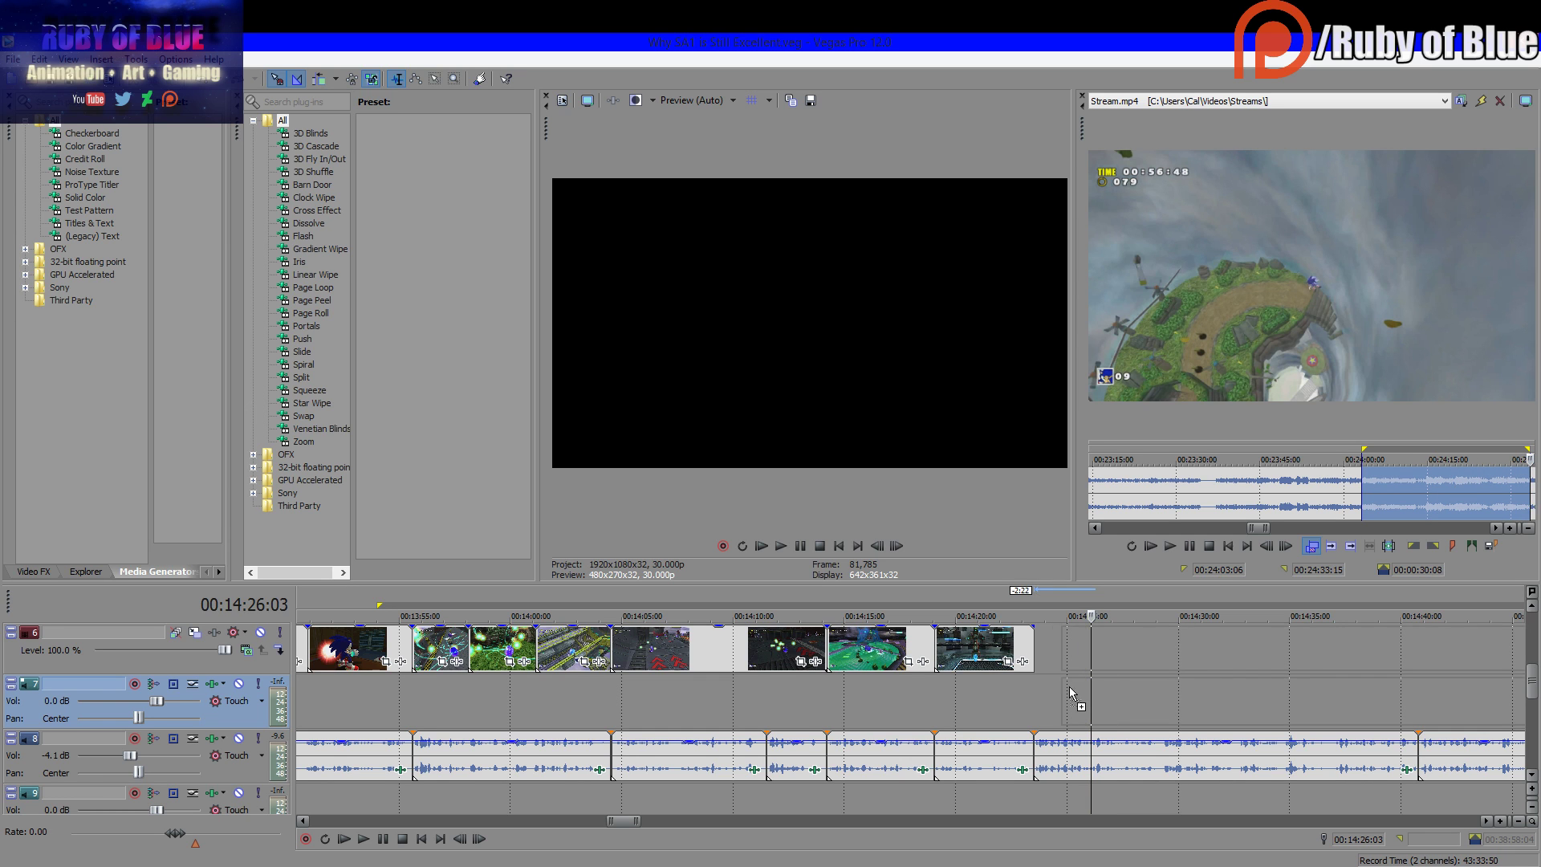
pyautogui.moveTo(1046, 688); pyautogui.dragTo(1044, 689)
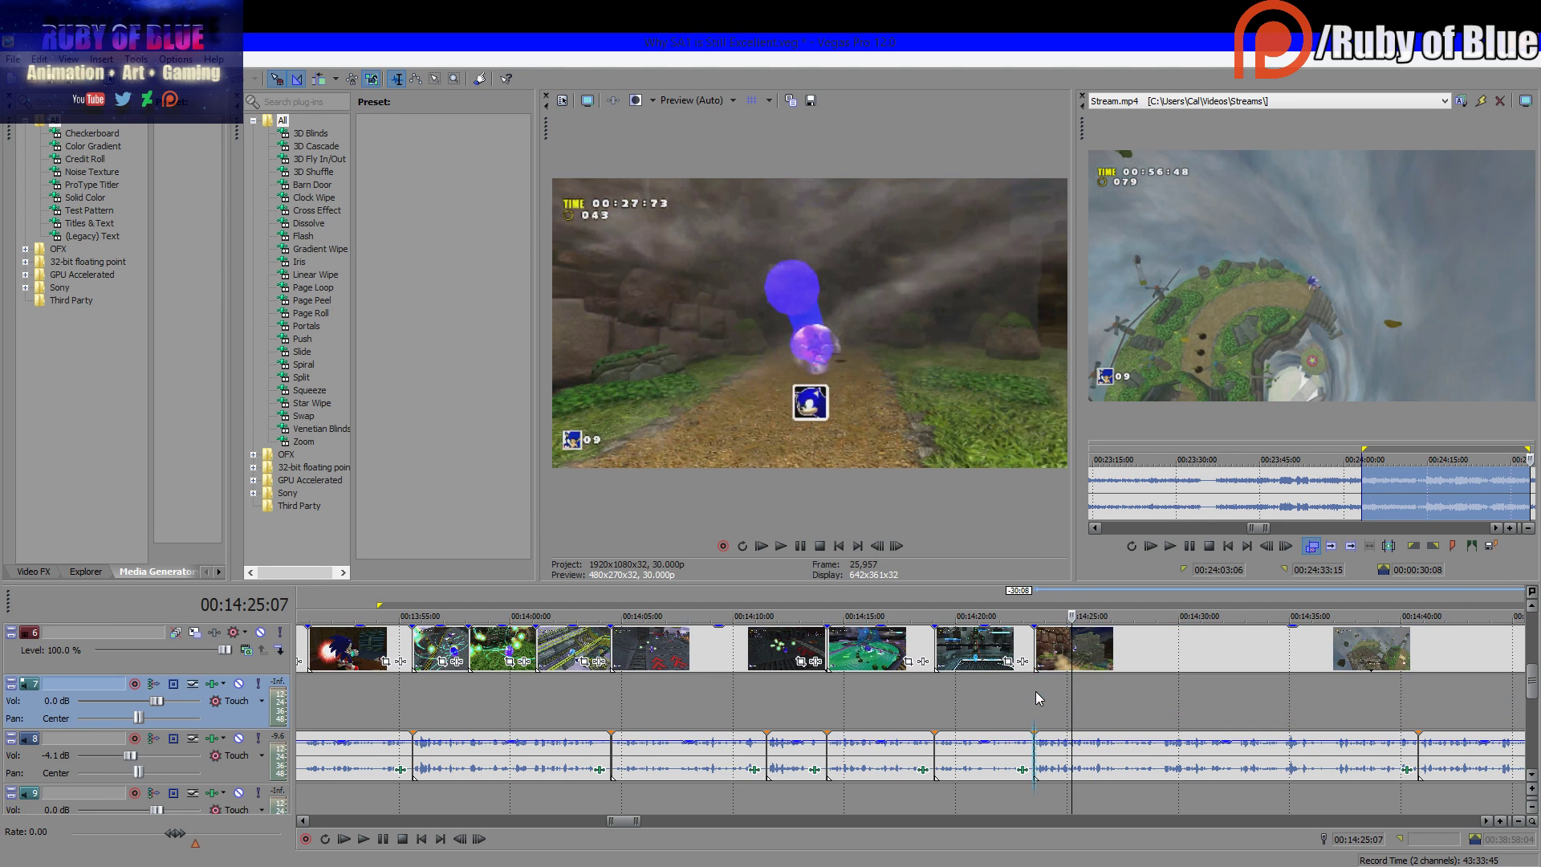
pyautogui.click(383, 839)
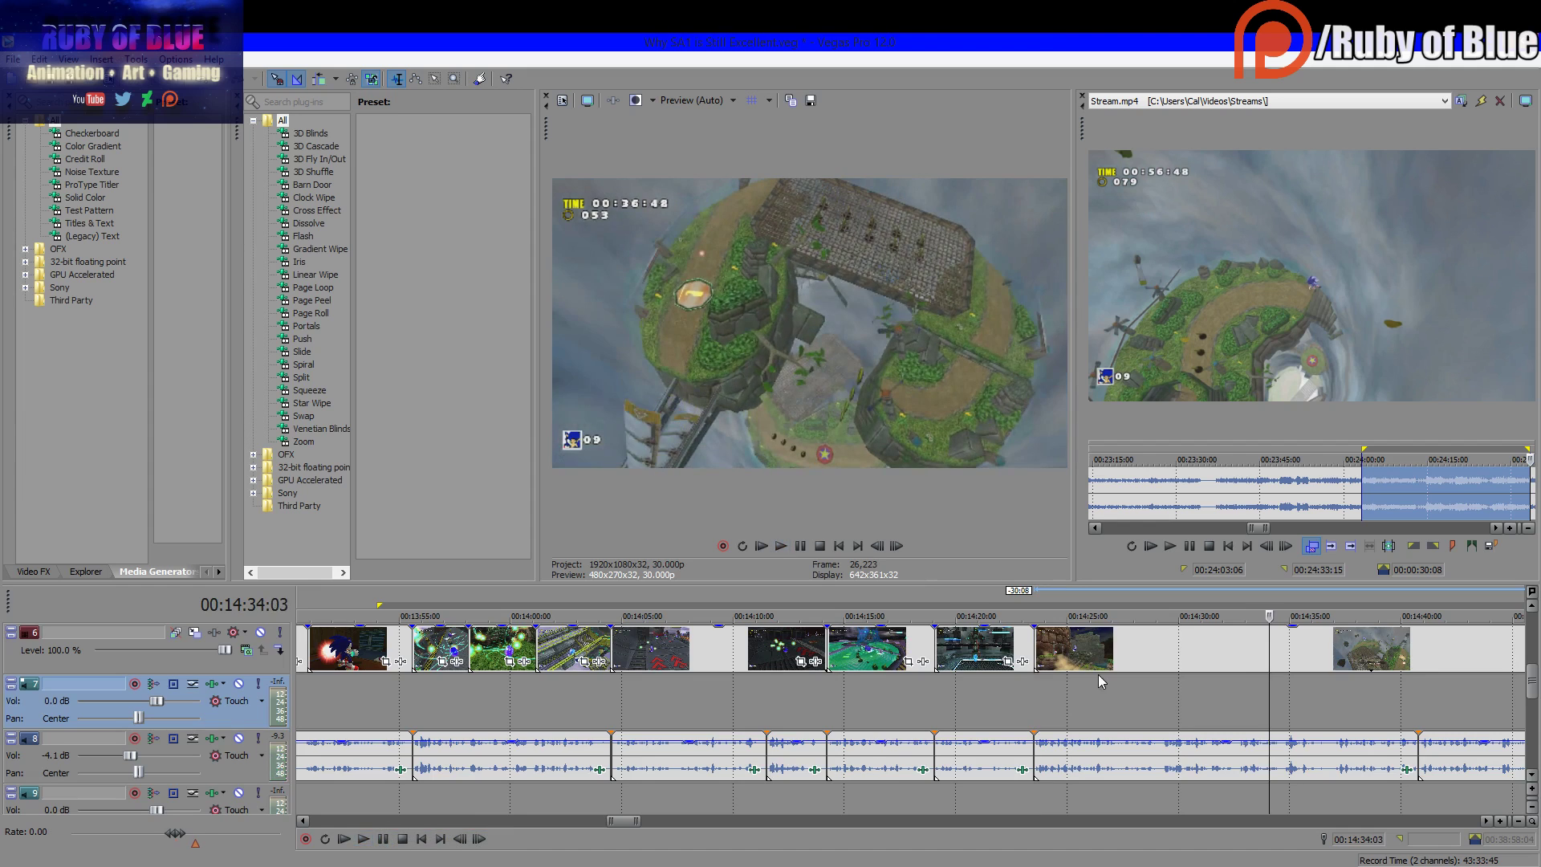
# Split the tornado clip at about 00:14:29 and 00:14:34, and delete the section between the cuts
pyautogui.click(1099, 668)
pyautogui.click(1180, 657)
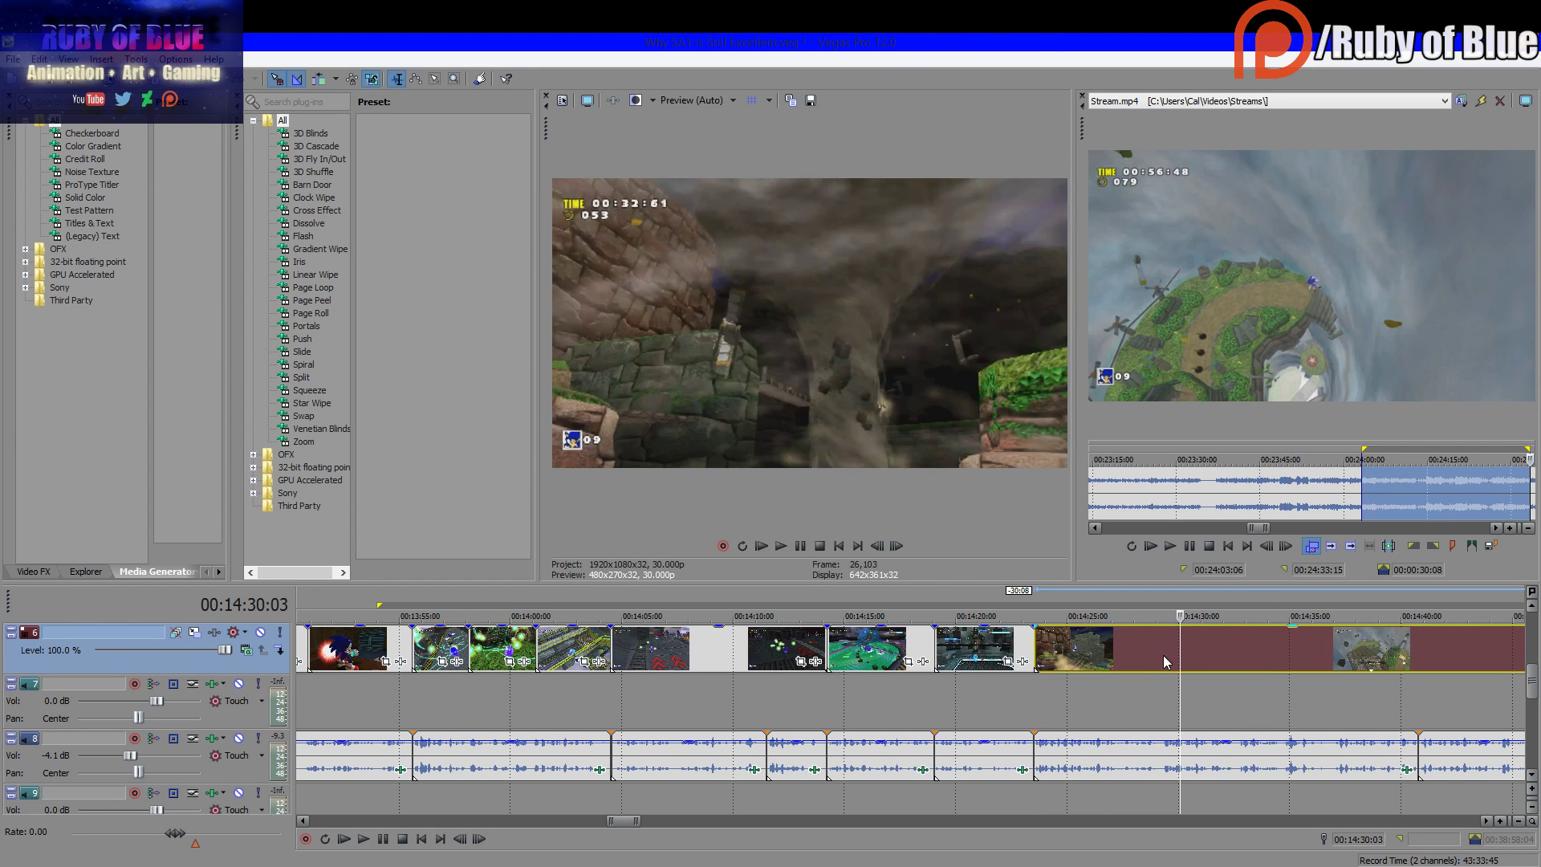
pyautogui.click(1163, 655)
pyautogui.press('s')
pyautogui.click(1274, 649)
pyautogui.press('s')
pyautogui.click(1231, 651)
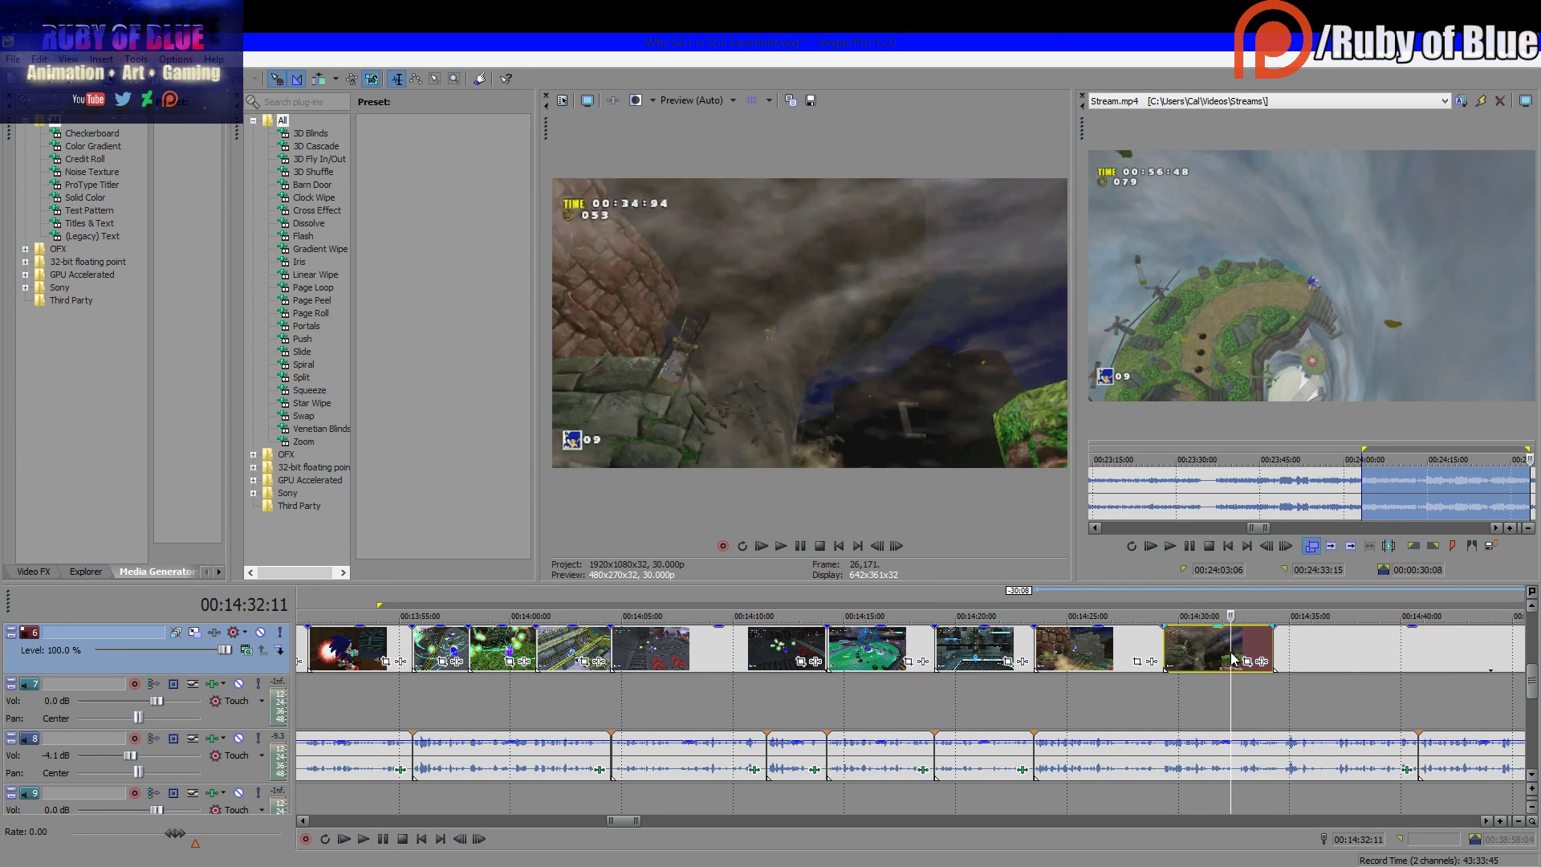
pyautogui.press('Delete')
# Move the remaining tornado footage back to close the gap, and shorten its end to about 00:14:33
pyautogui.moveTo(1286, 651); pyautogui.dragTo(1113, 683)
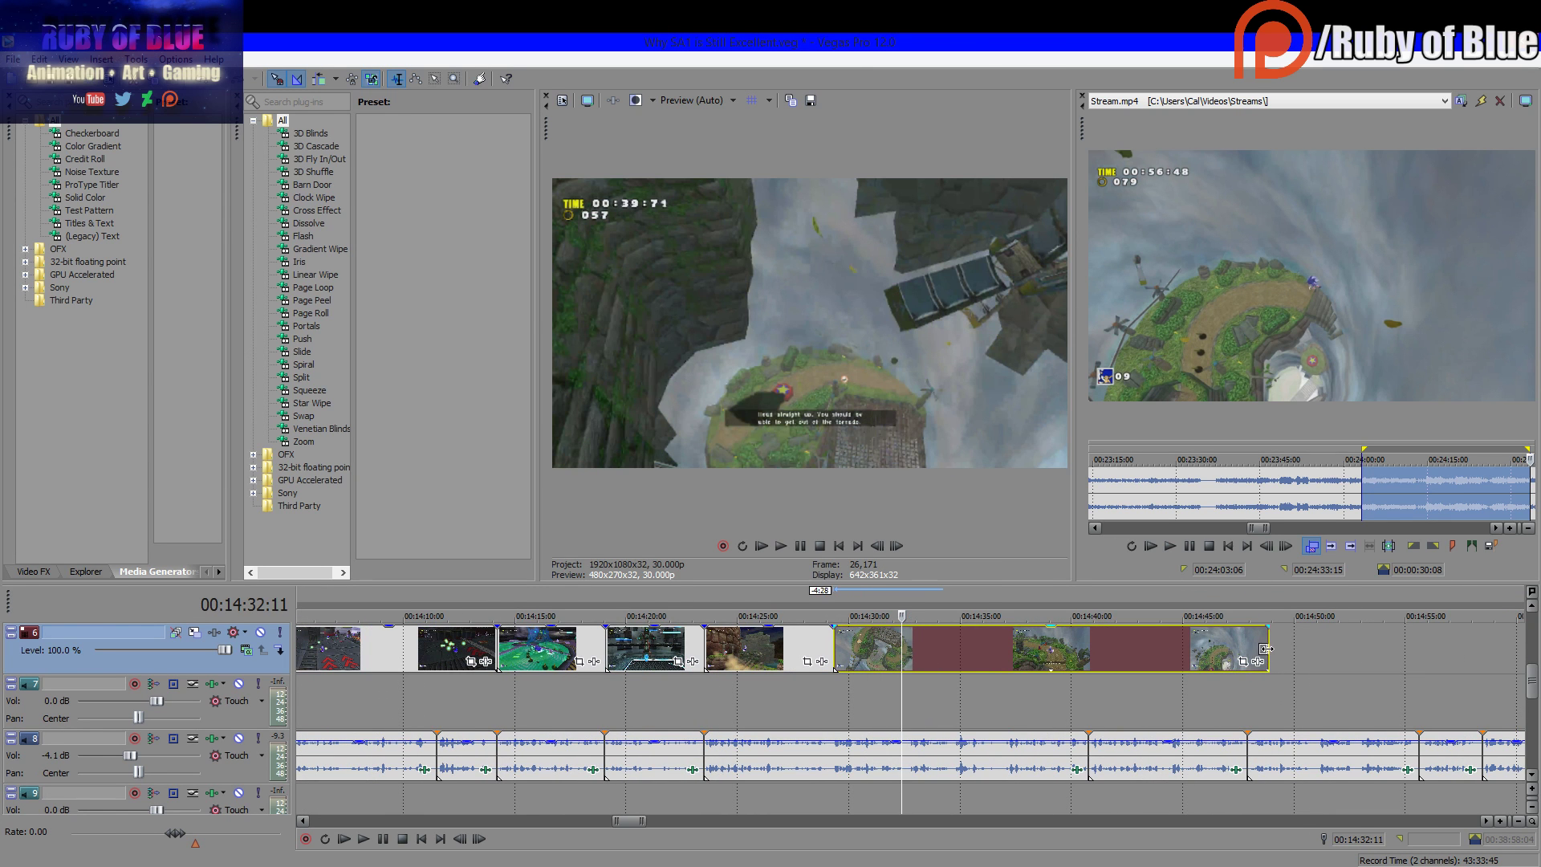
pyautogui.moveTo(1266, 648); pyautogui.dragTo(924, 650)
# Find the sky-level footage in Stream.mp4 and place 00:24:40:27 to 00:24:45:29 directly after the tornado clip without audio
pyautogui.scroll(-3, 1454, 507)
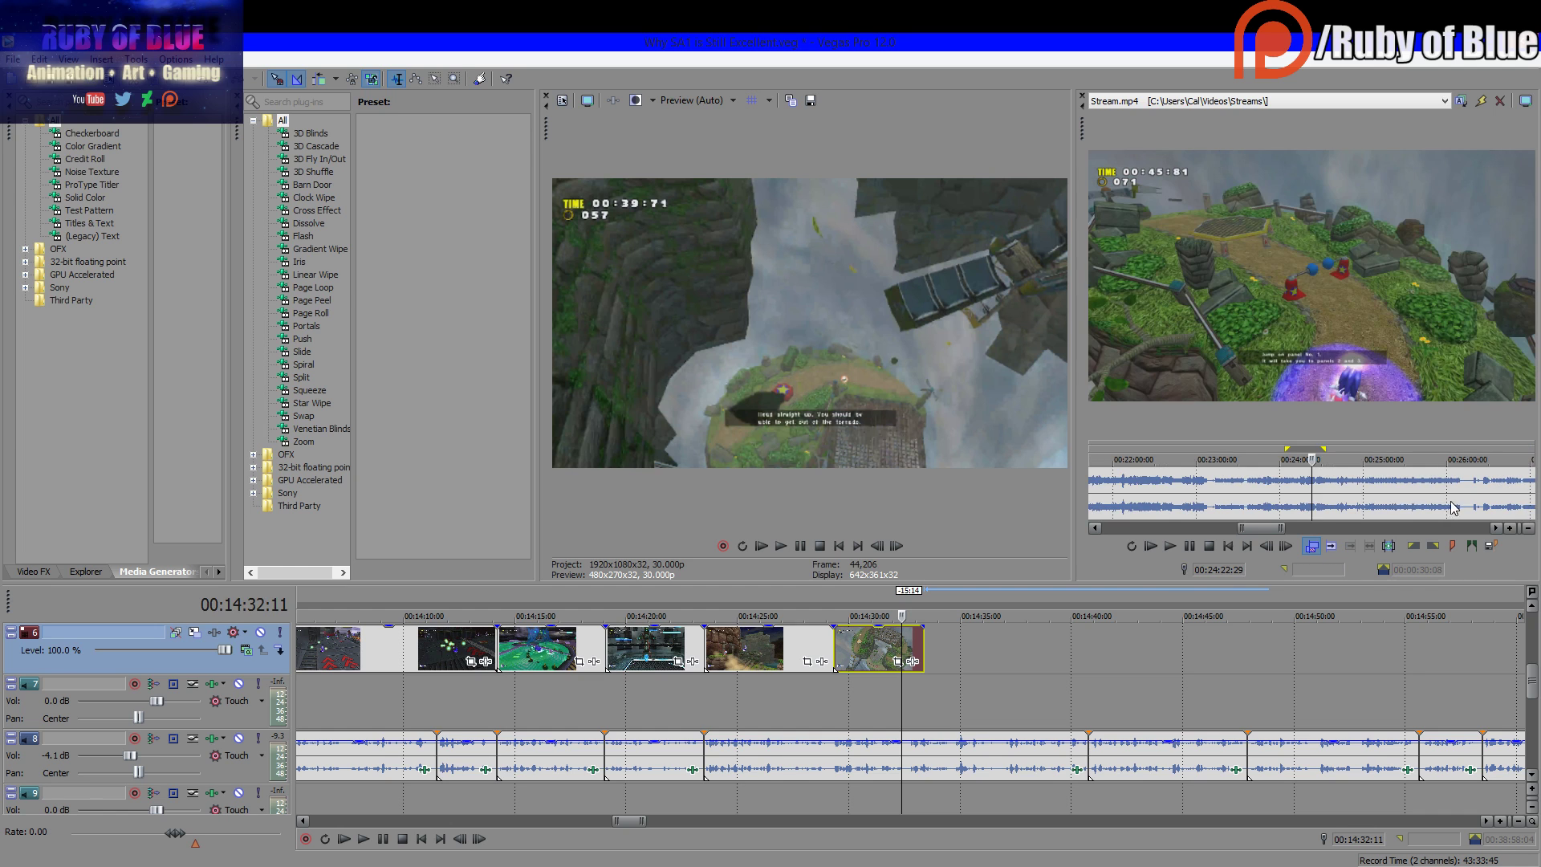
pyautogui.click(1388, 503)
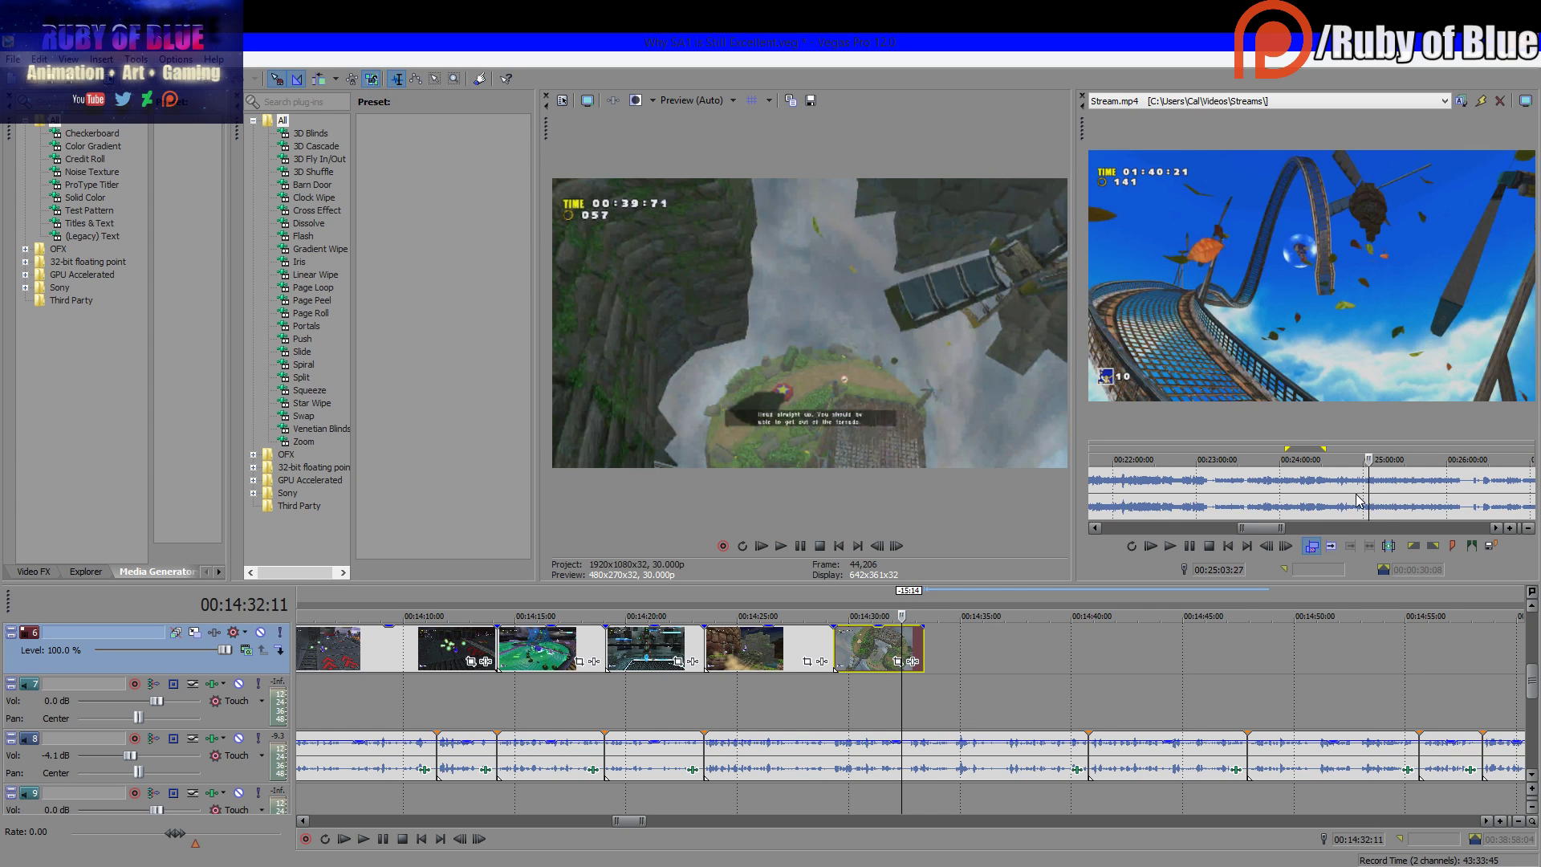
pyautogui.click(1349, 492)
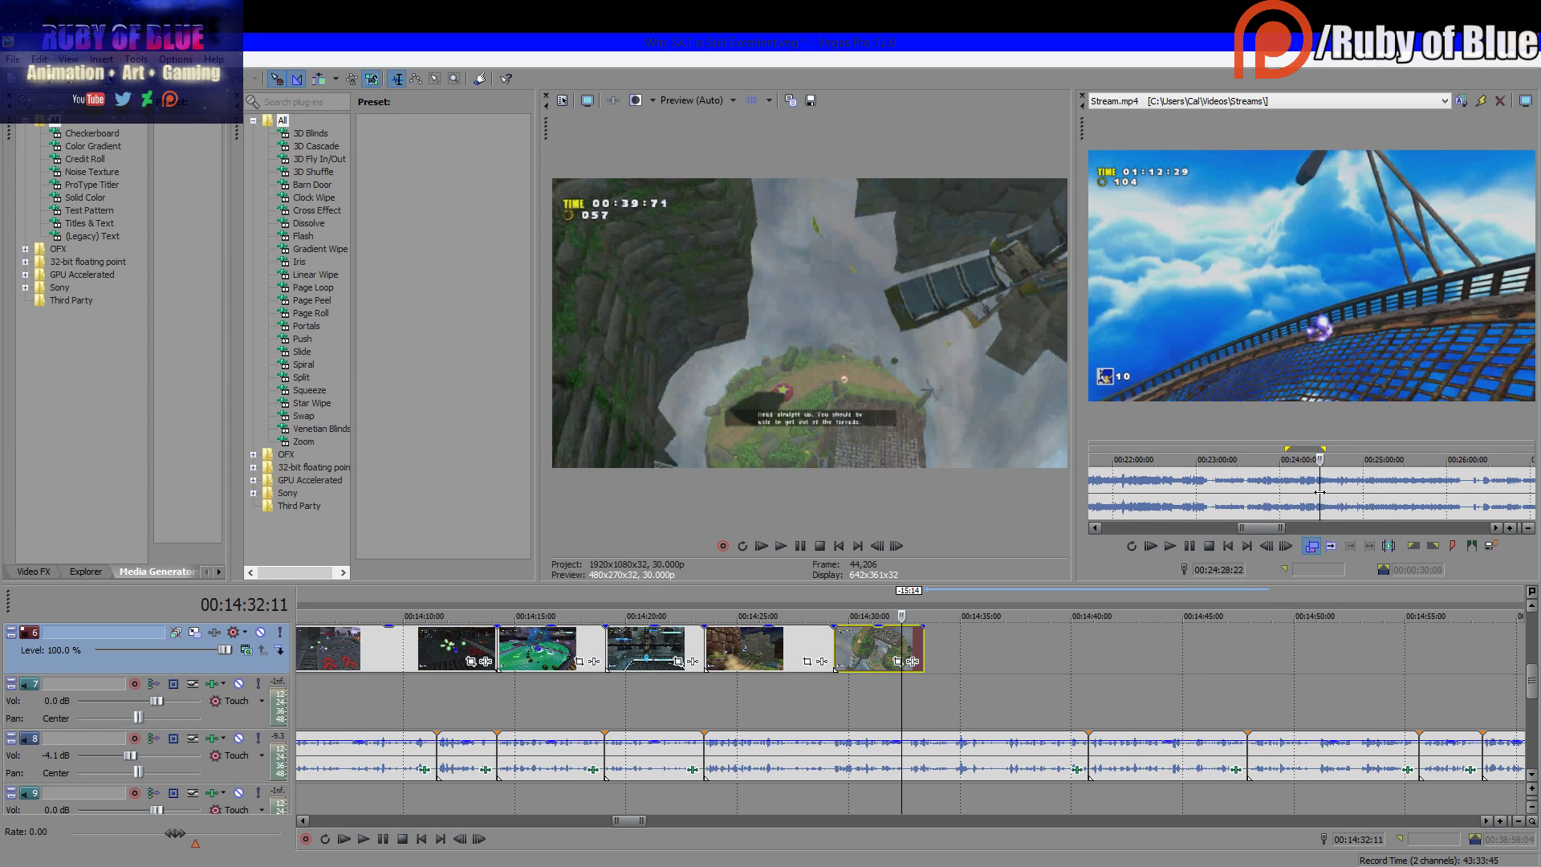
pyautogui.click(1344, 496)
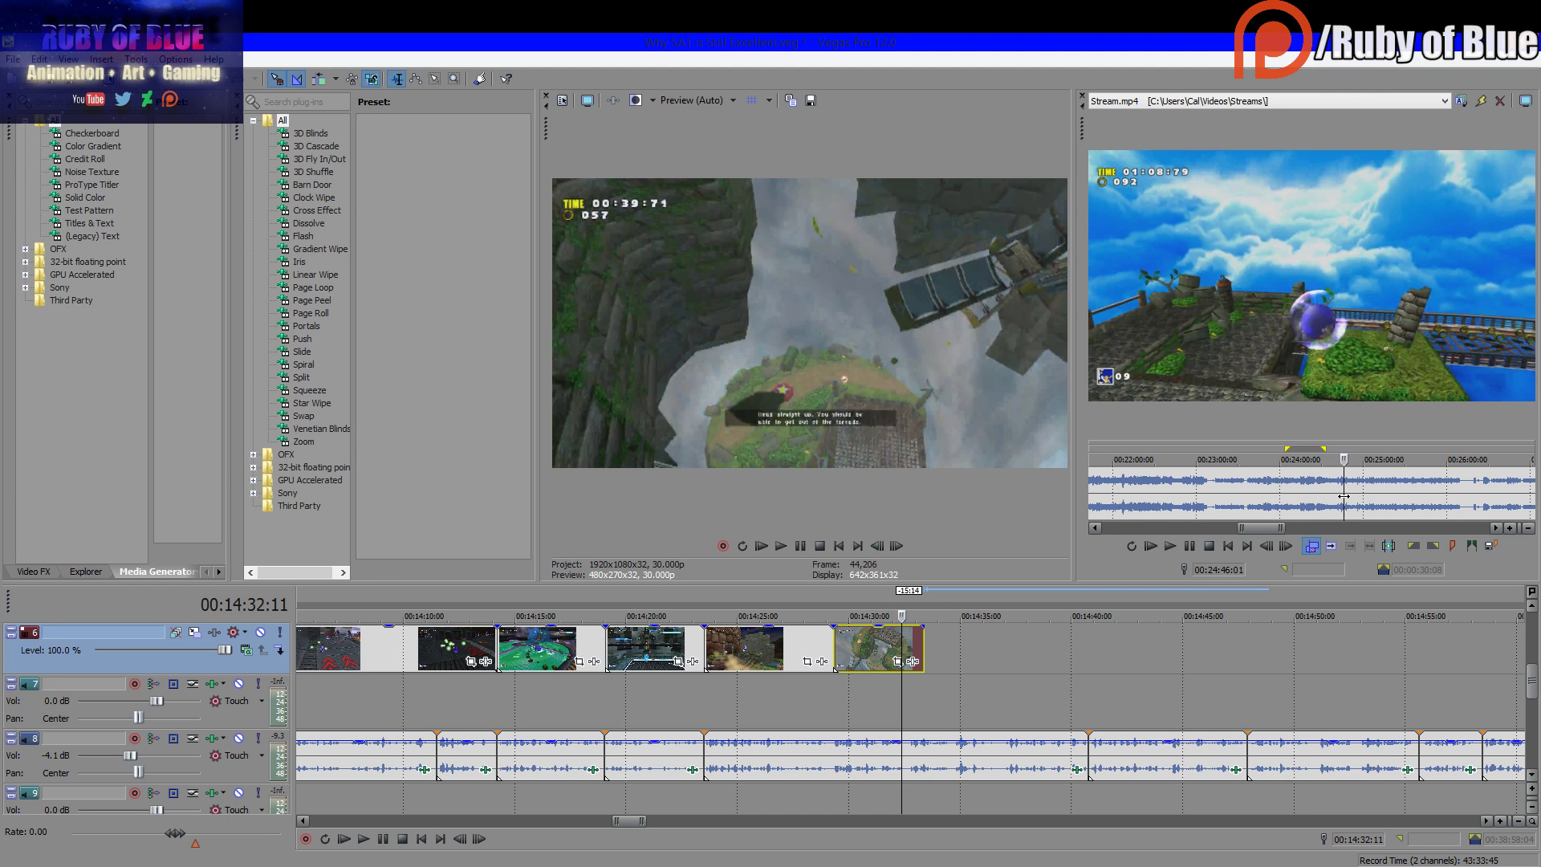
pyautogui.scroll(3, 1332, 494)
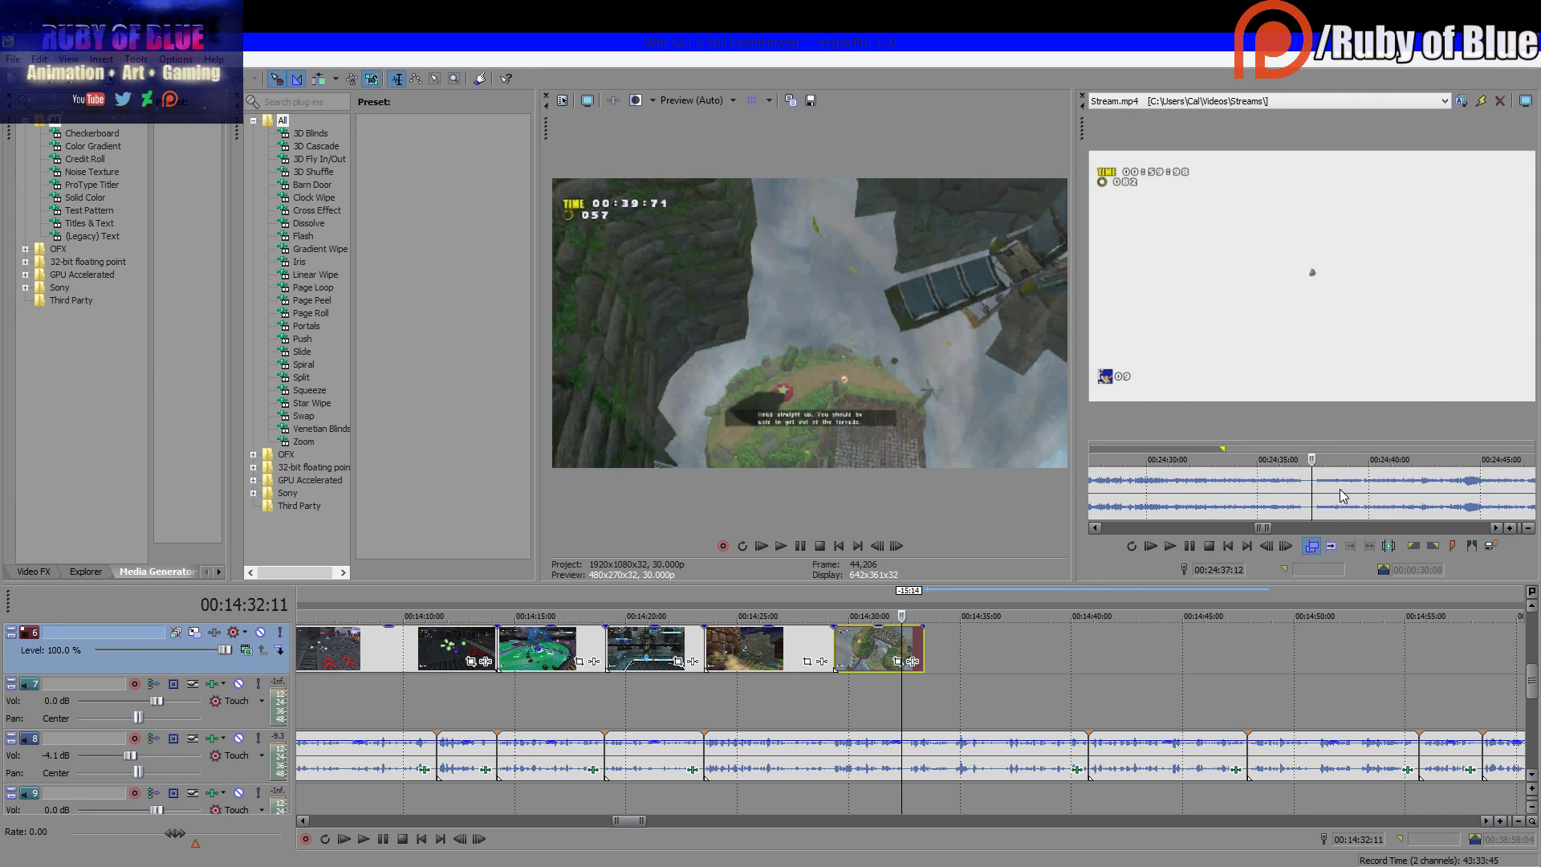
pyautogui.click(1334, 486)
pyautogui.click(1388, 493)
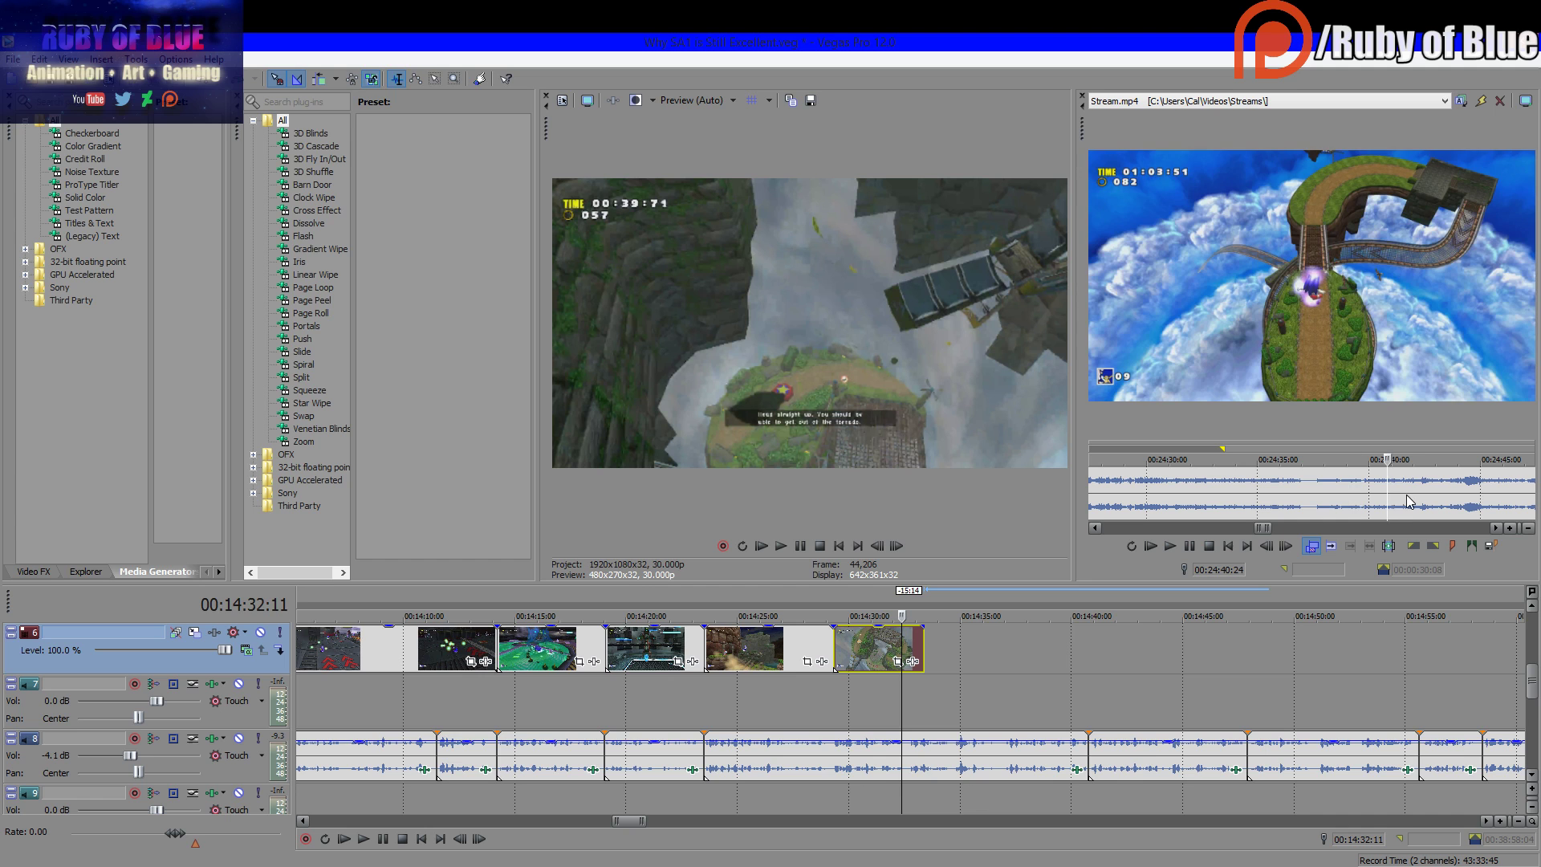
pyautogui.moveTo(1389, 493); pyautogui.dragTo(985, 713)
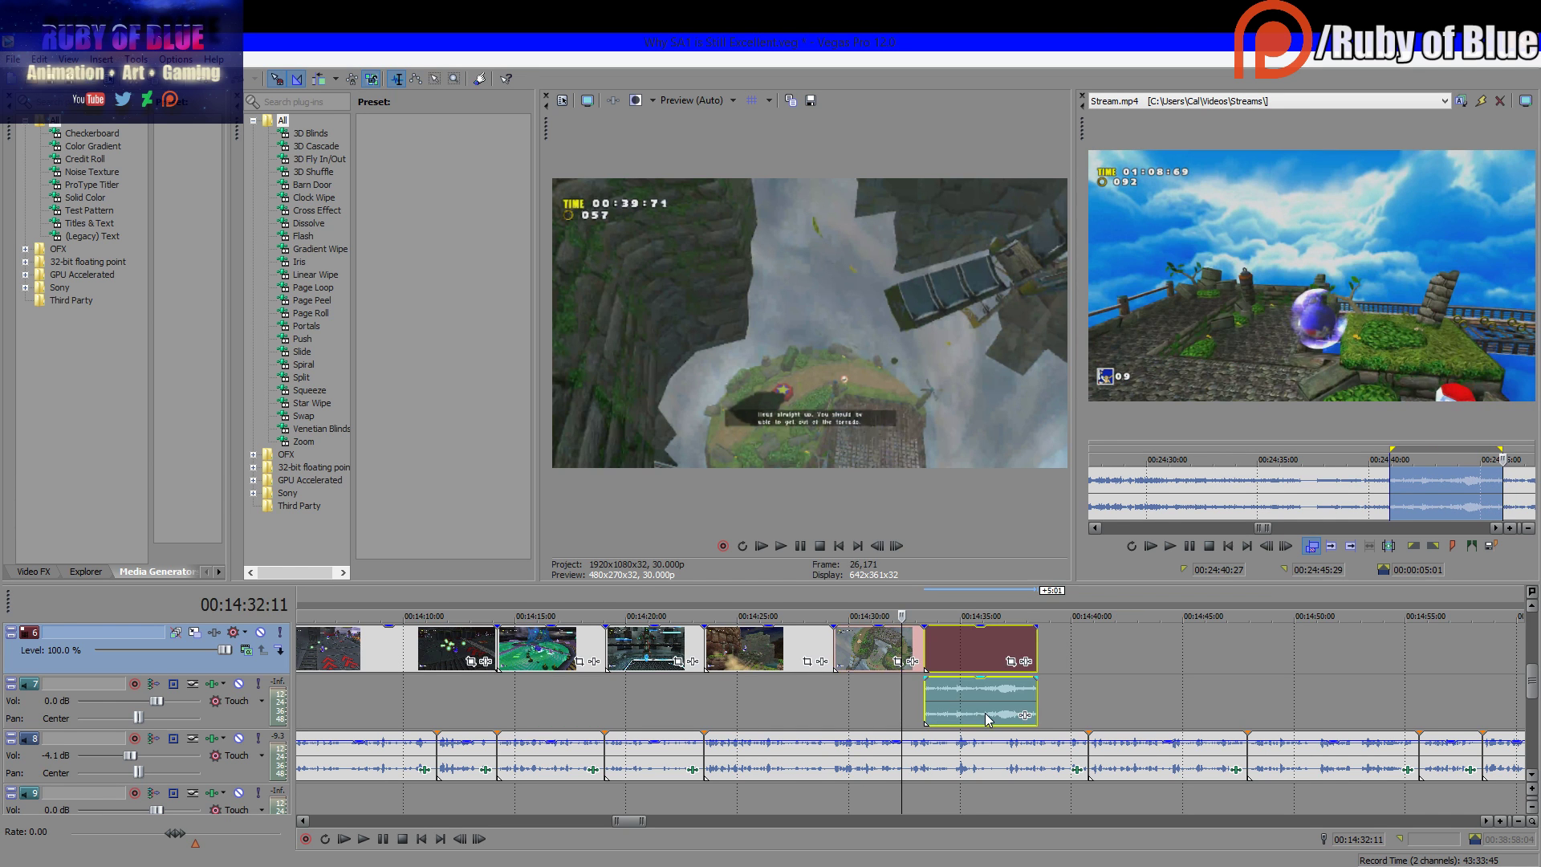
pyautogui.click(822, 687)
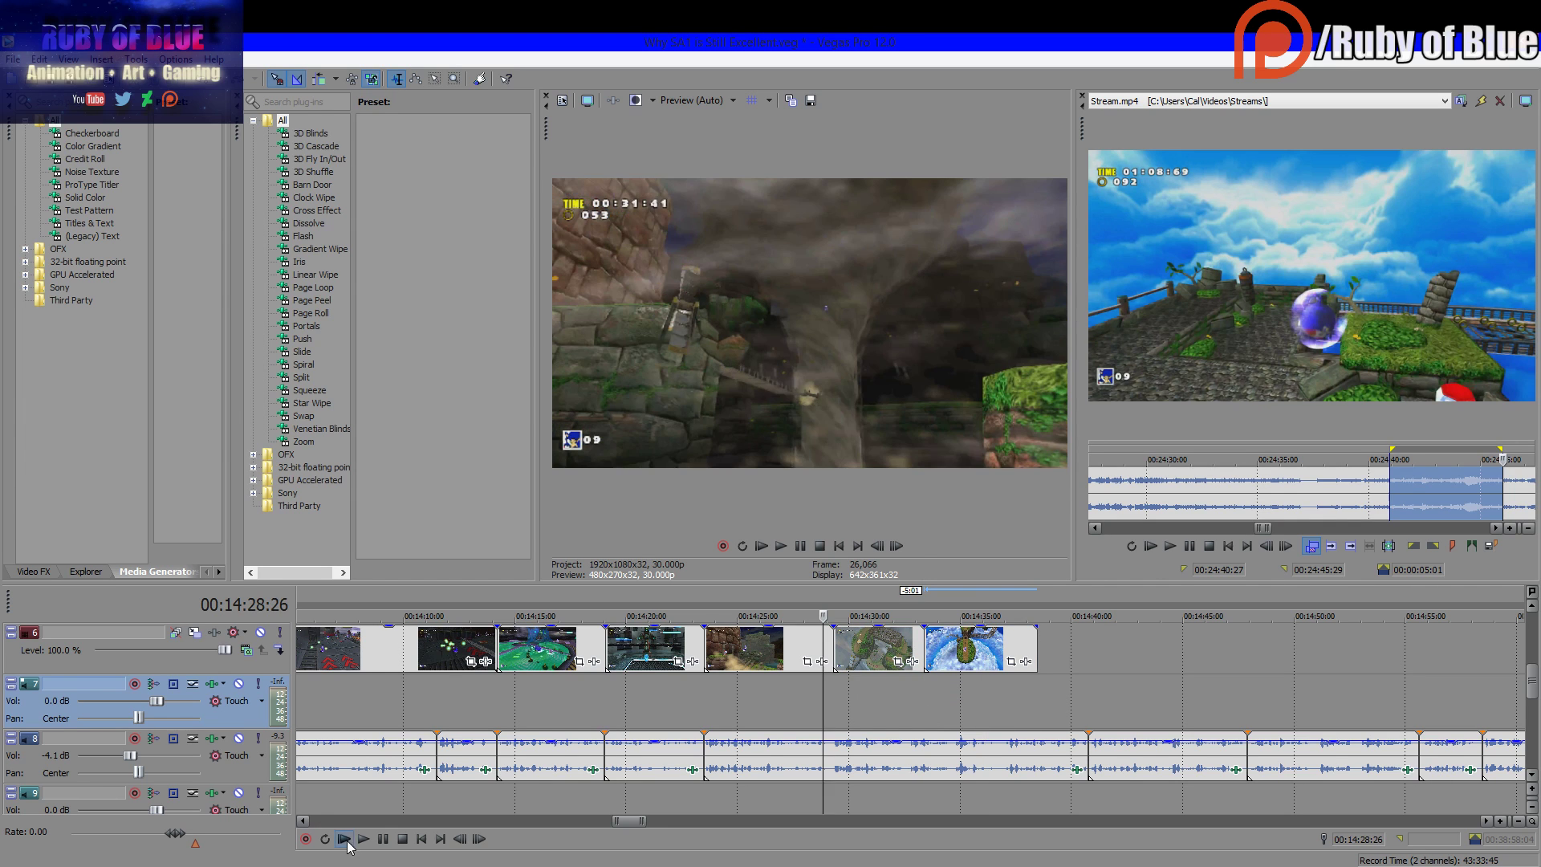
# Play the commentary over the new sky-level clip, and shorten the clip's end to 00:14:36:28
pyautogui.click(365, 839)
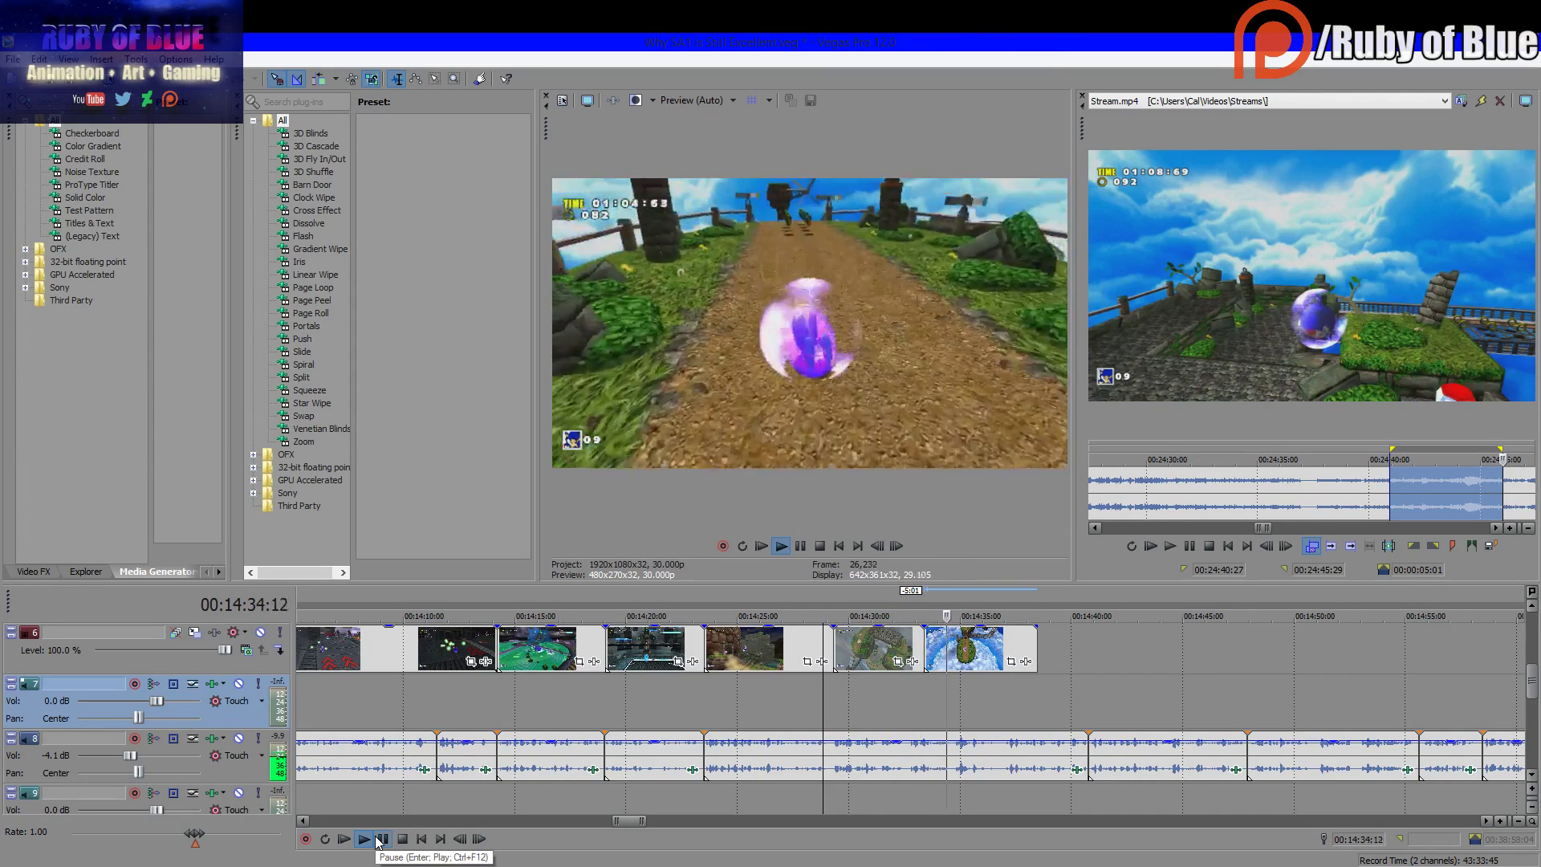
pyautogui.click(378, 838)
pyautogui.click(382, 840)
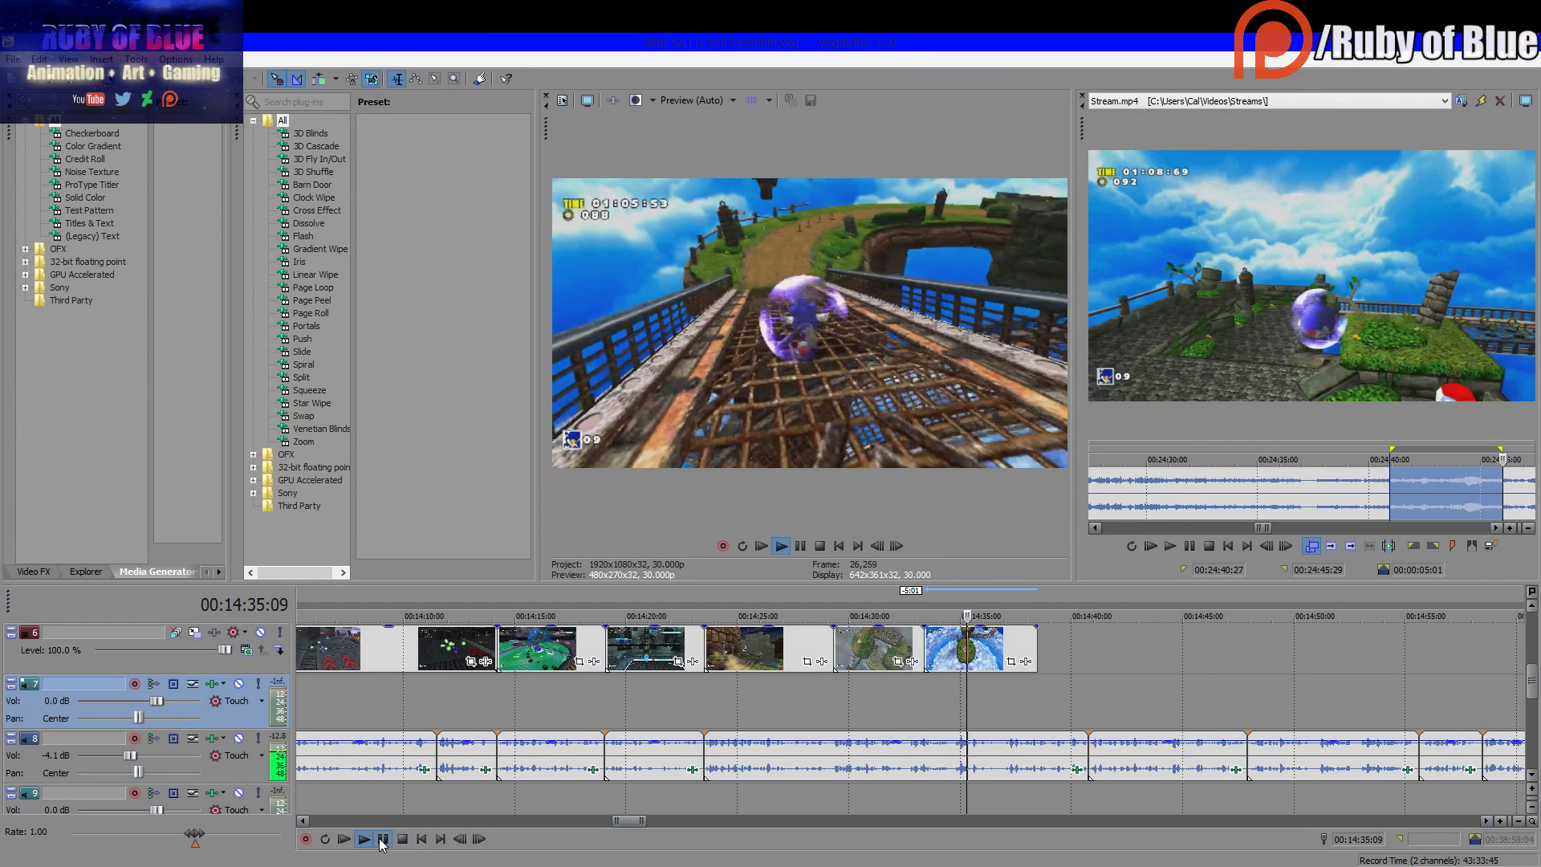
pyautogui.click(382, 840)
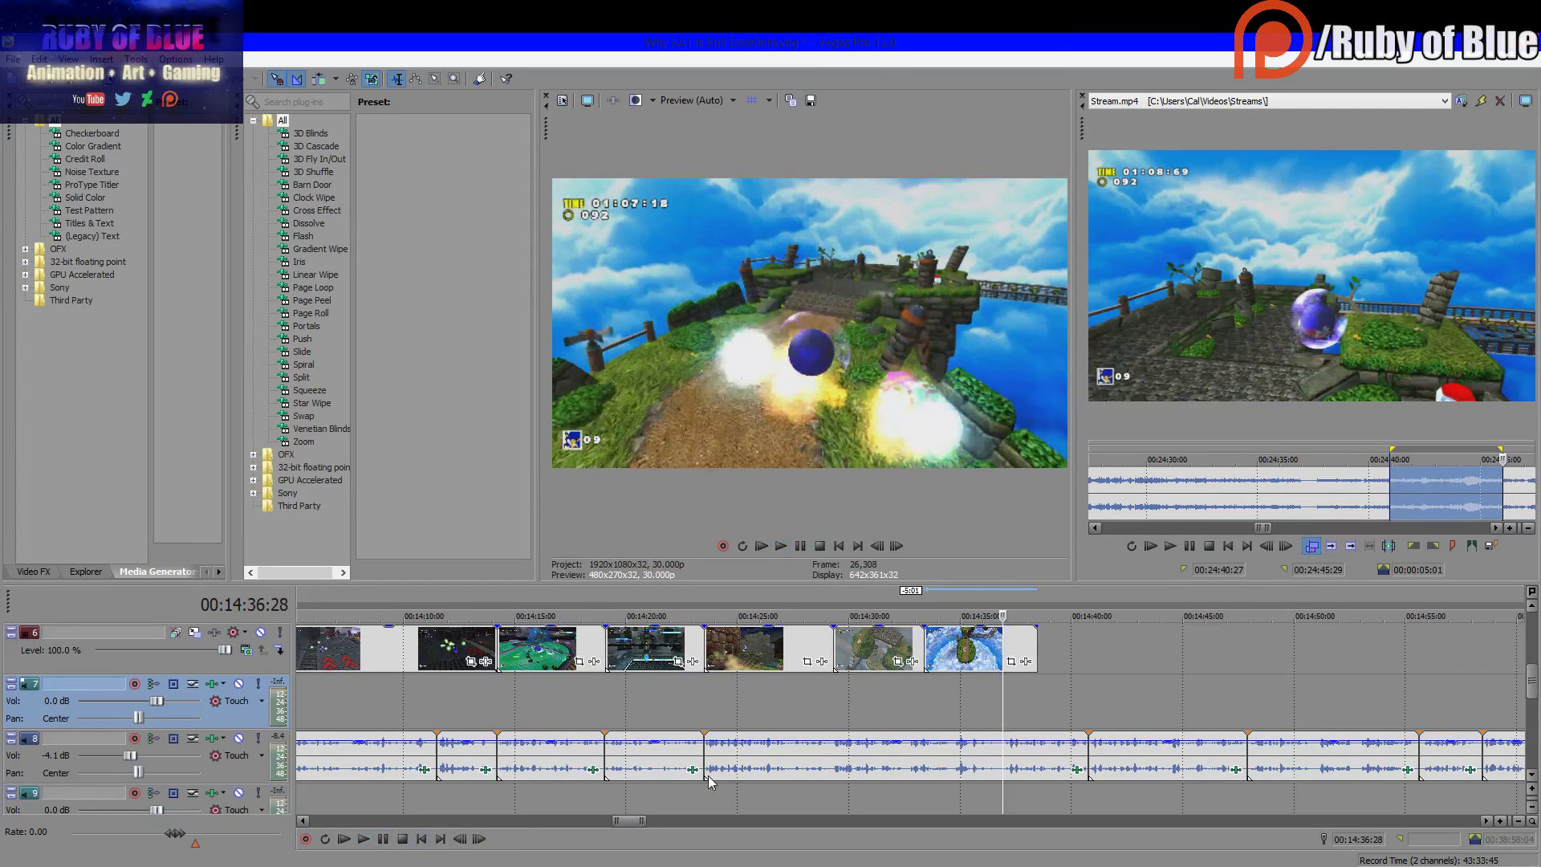
pyautogui.click(1024, 639)
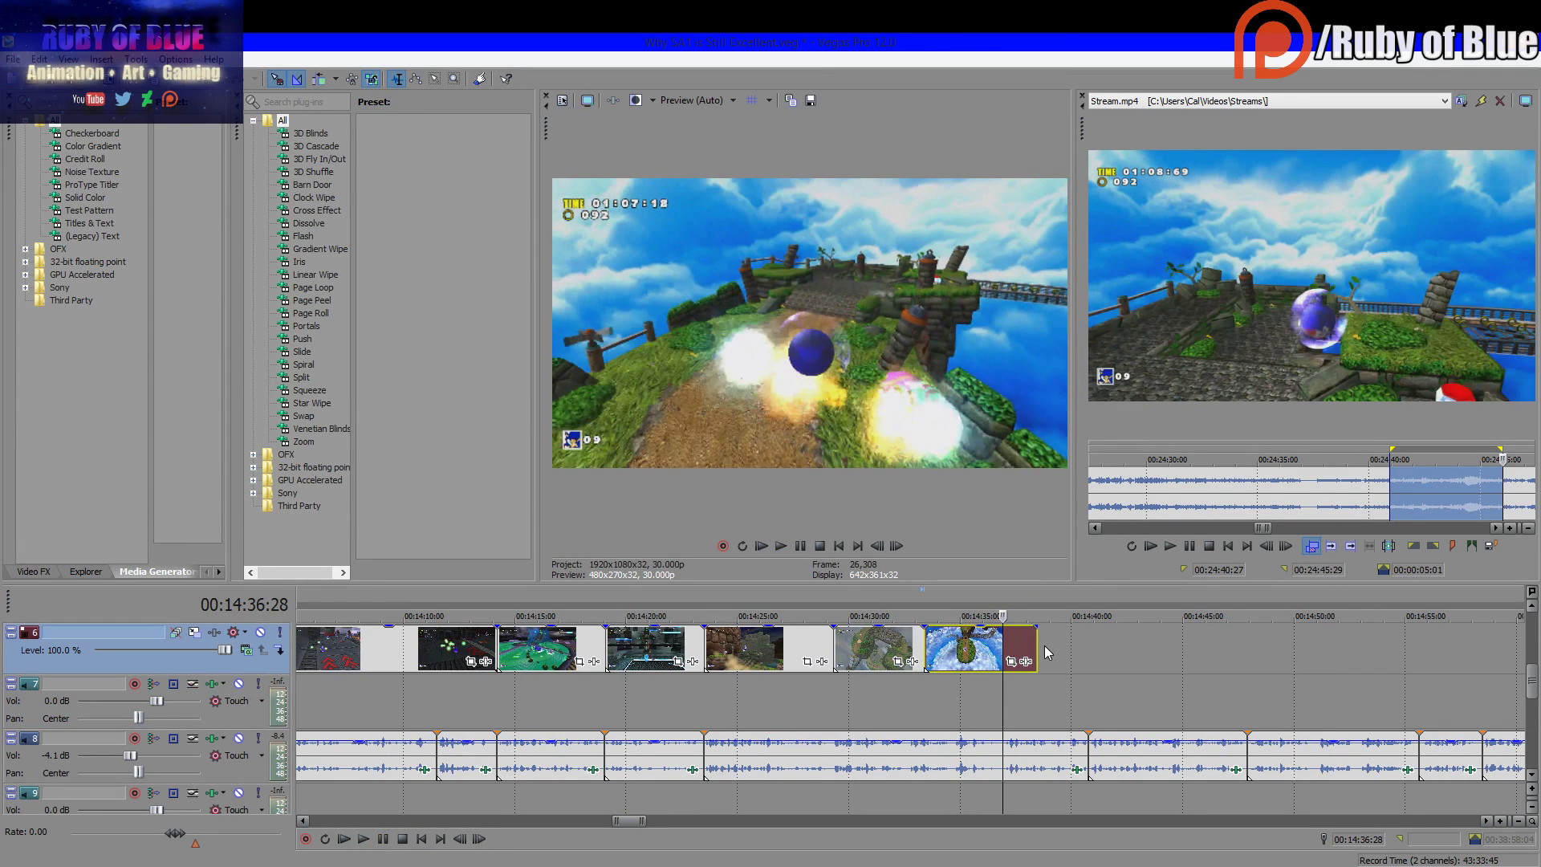
pyautogui.moveTo(1027, 644); pyautogui.dragTo(1002, 643)
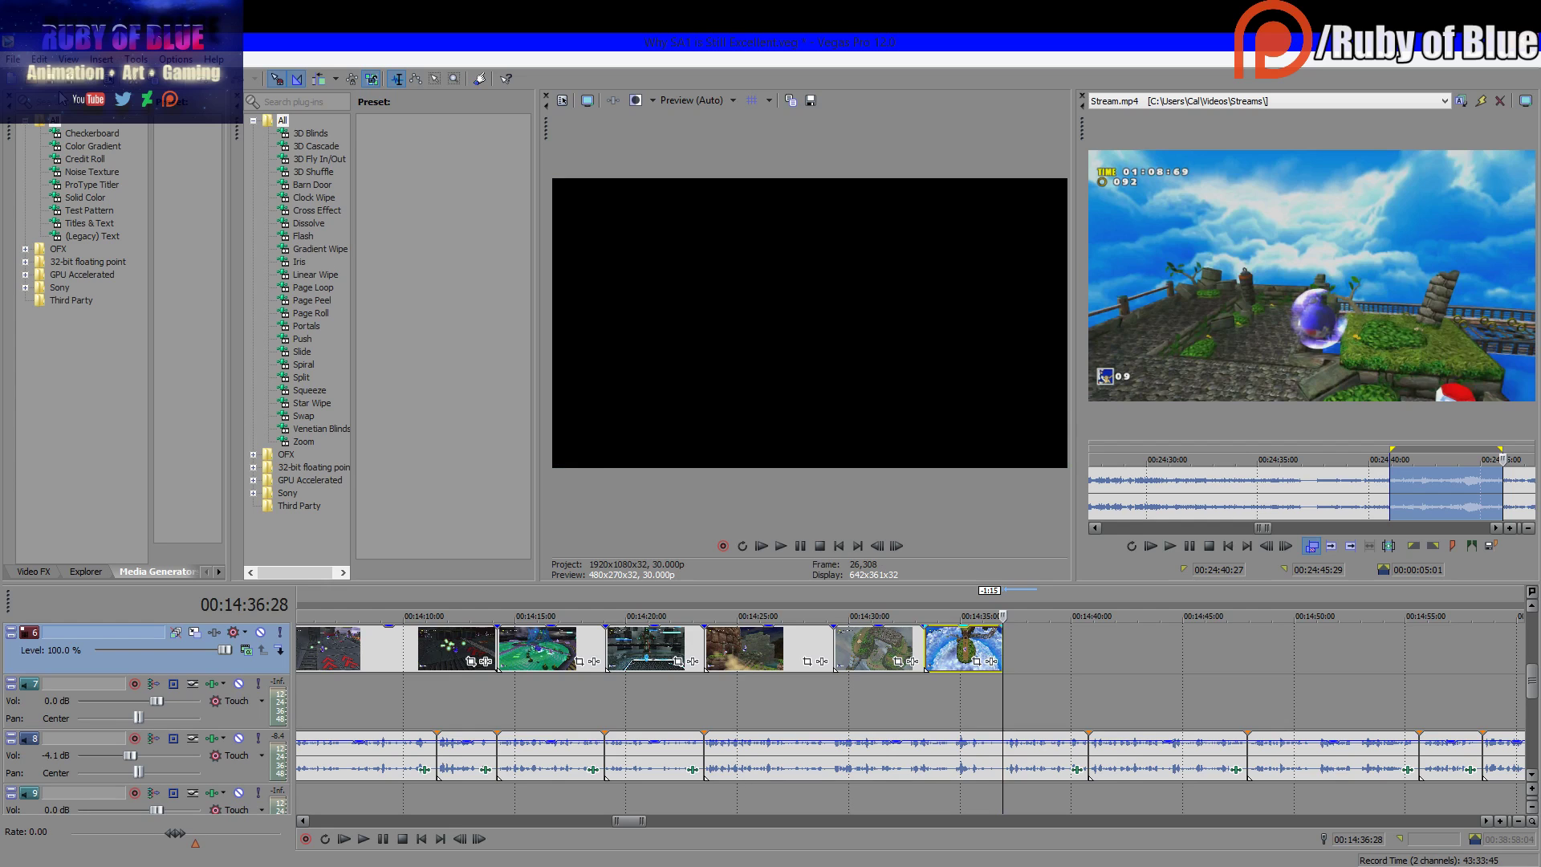
# Open Stream (01).mp4 in the trimmer and scan the recording for the next level footage
pyautogui.click(1152, 107)
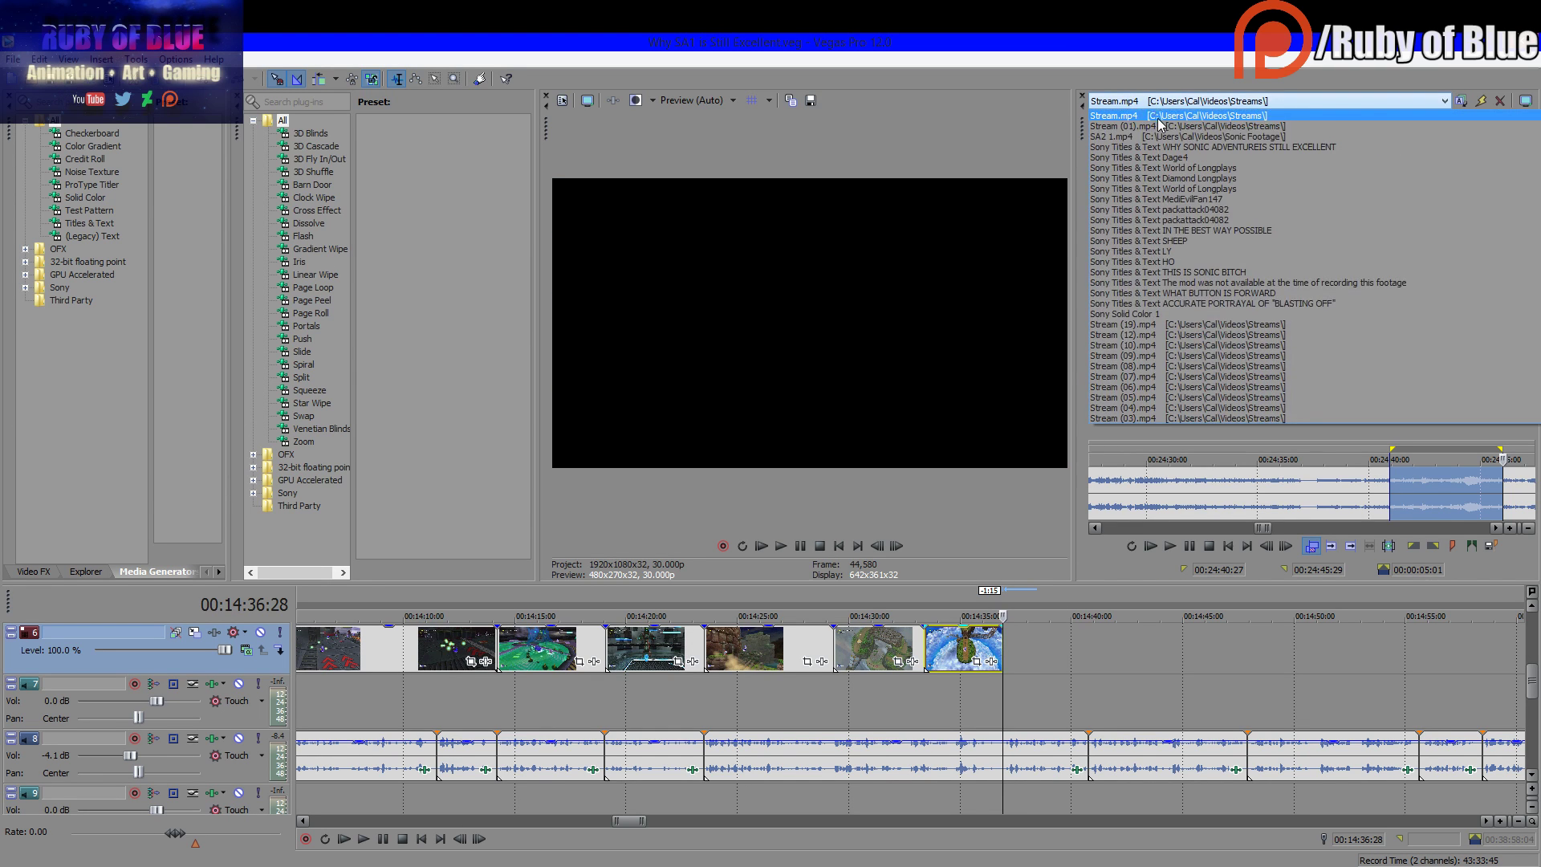
pyautogui.click(1164, 127)
pyautogui.scroll(-10, 1405, 494)
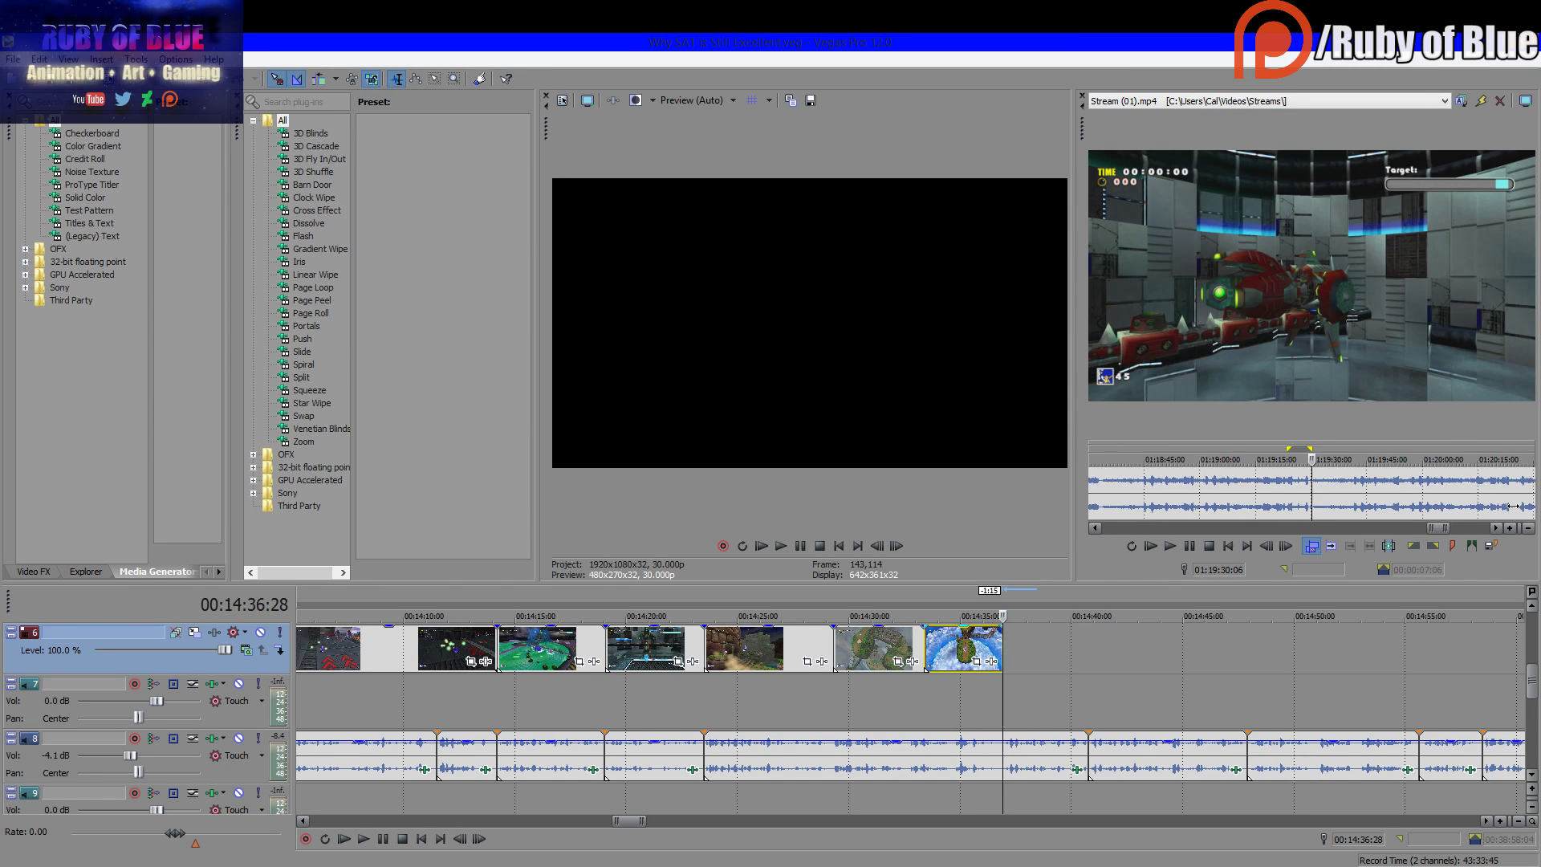
pyautogui.click(1258, 494)
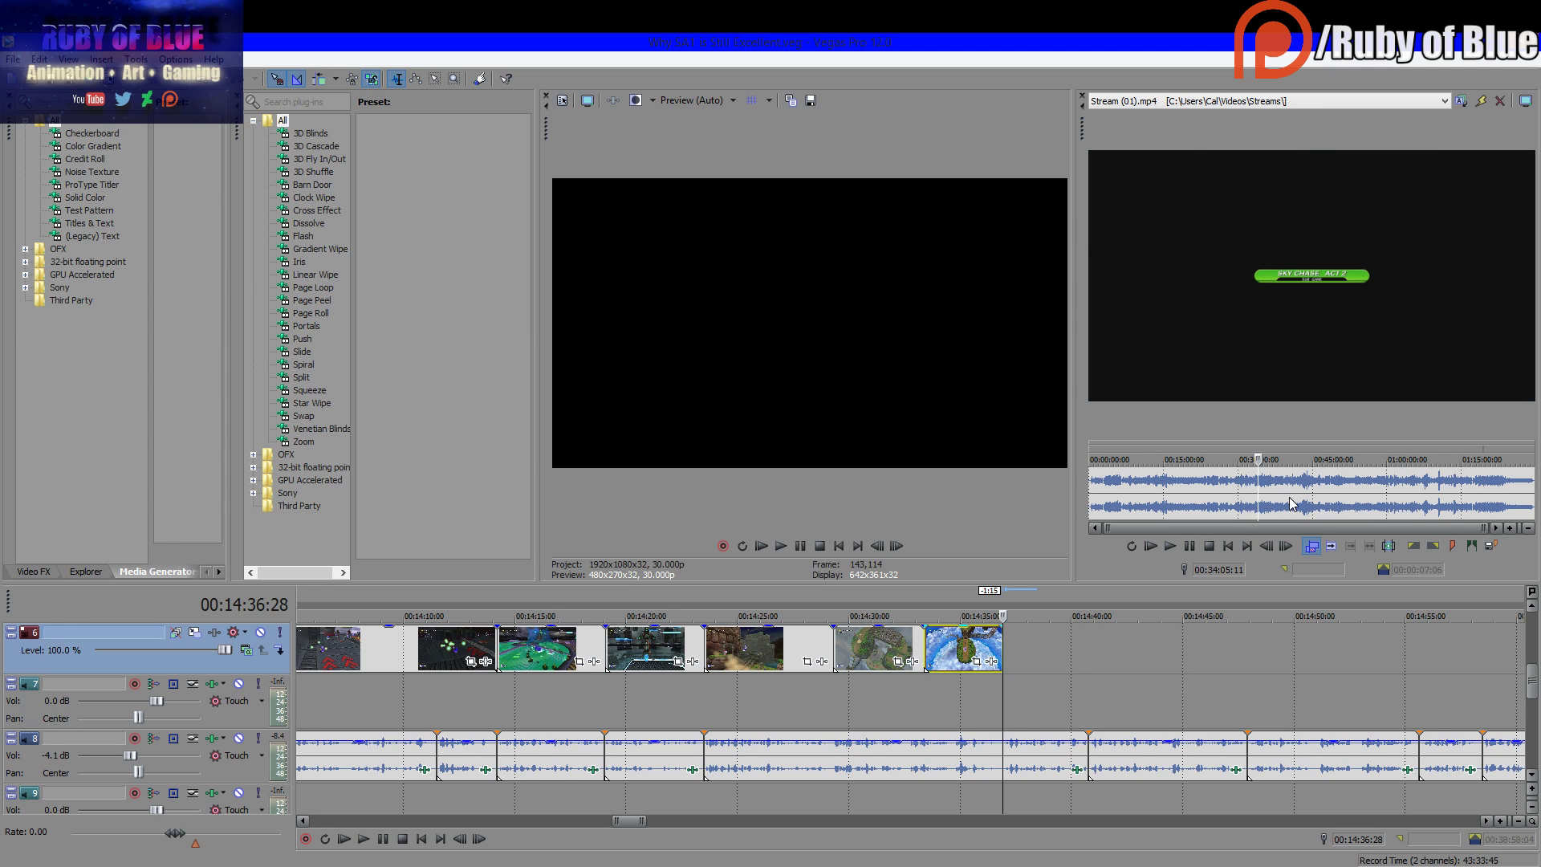
pyautogui.click(1289, 497)
pyautogui.click(1182, 496)
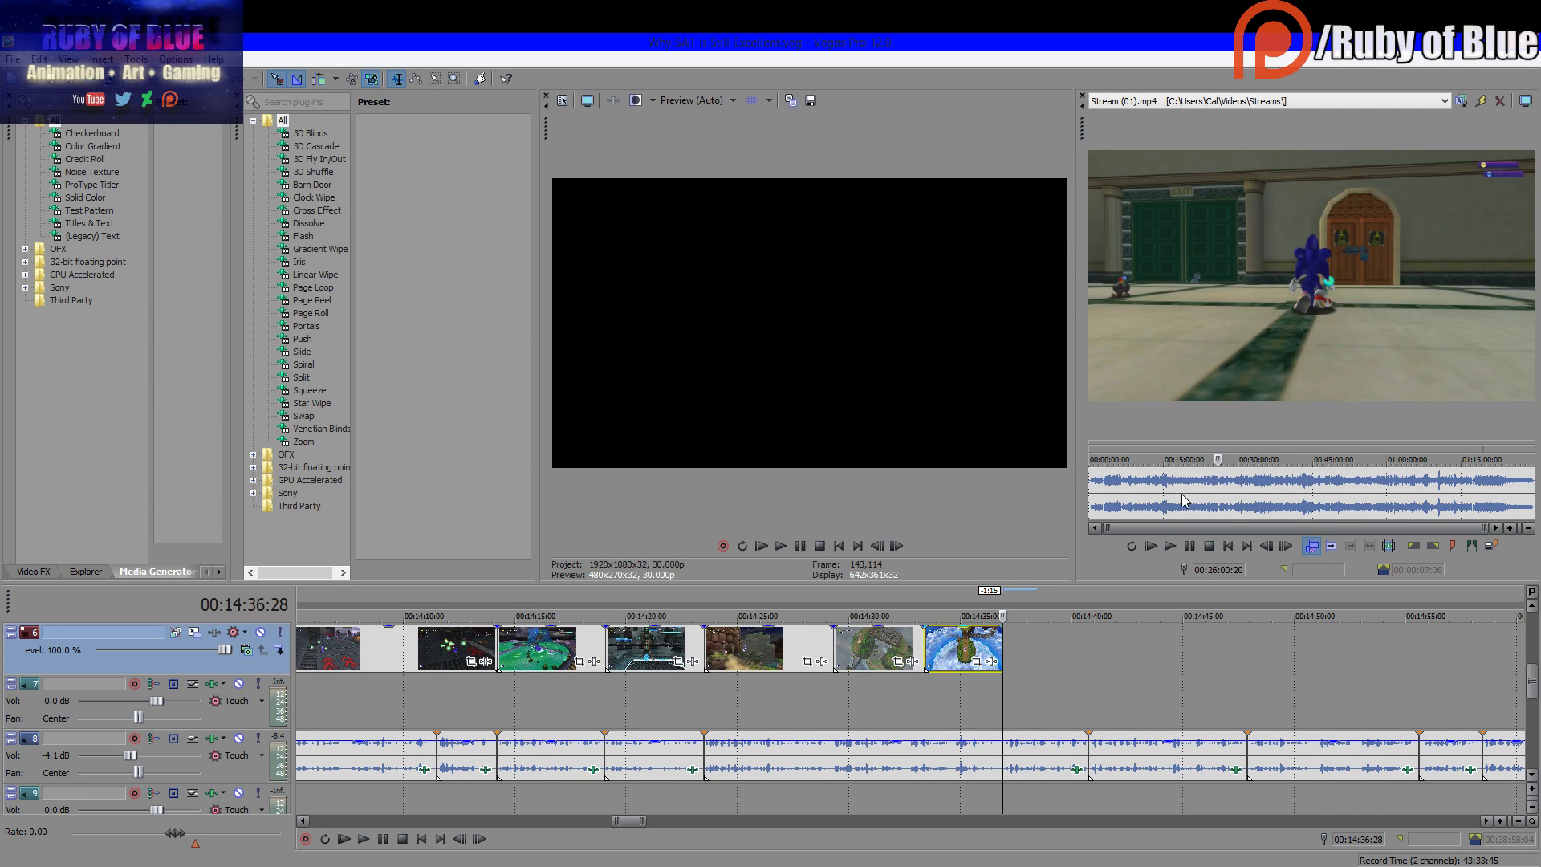
pyautogui.click(1161, 488)
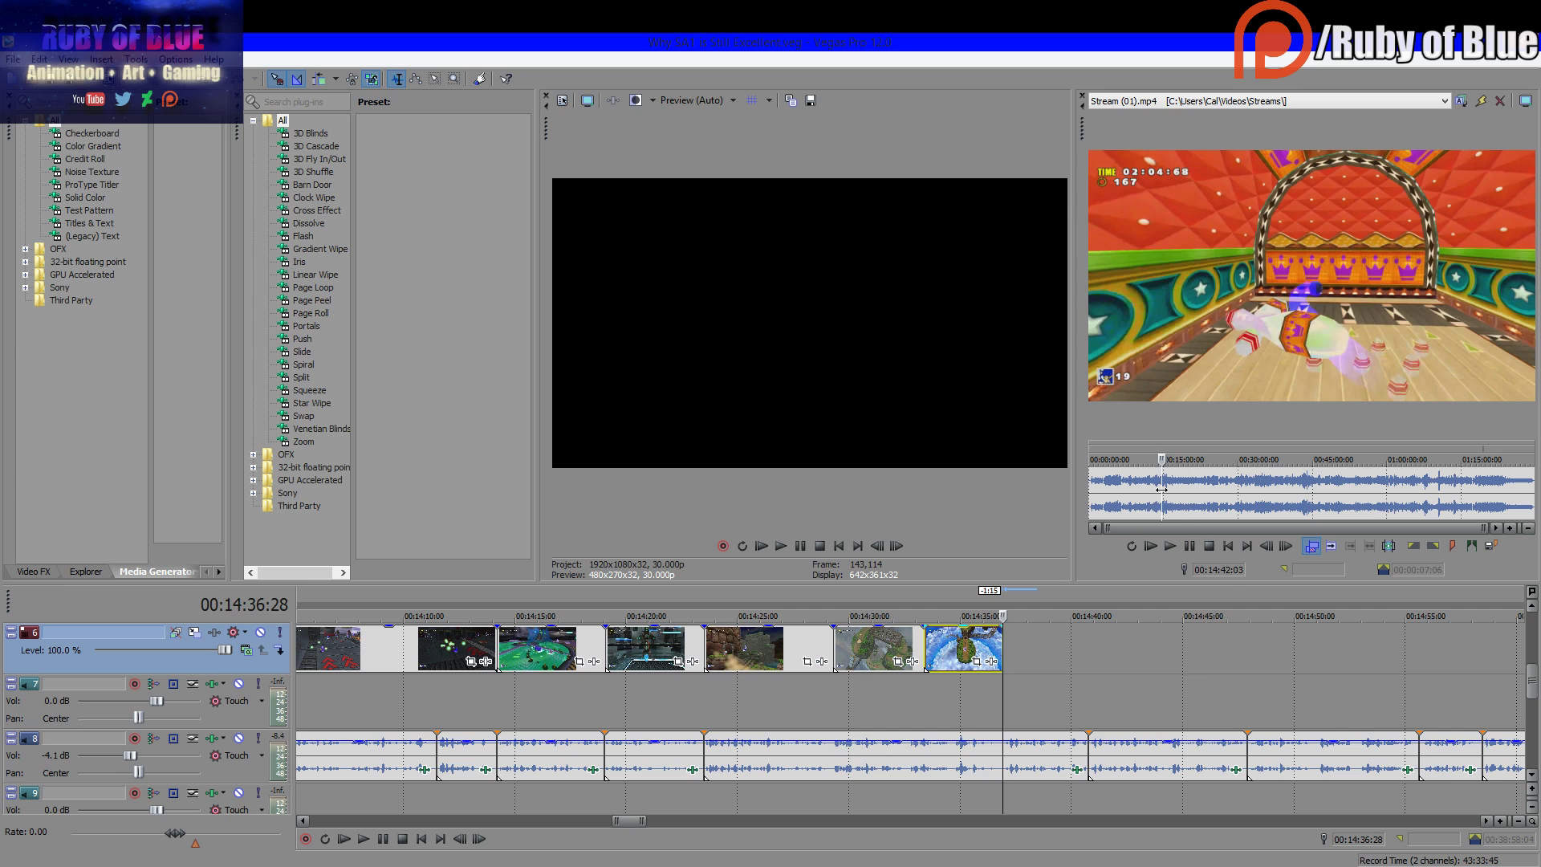
pyautogui.click(1181, 490)
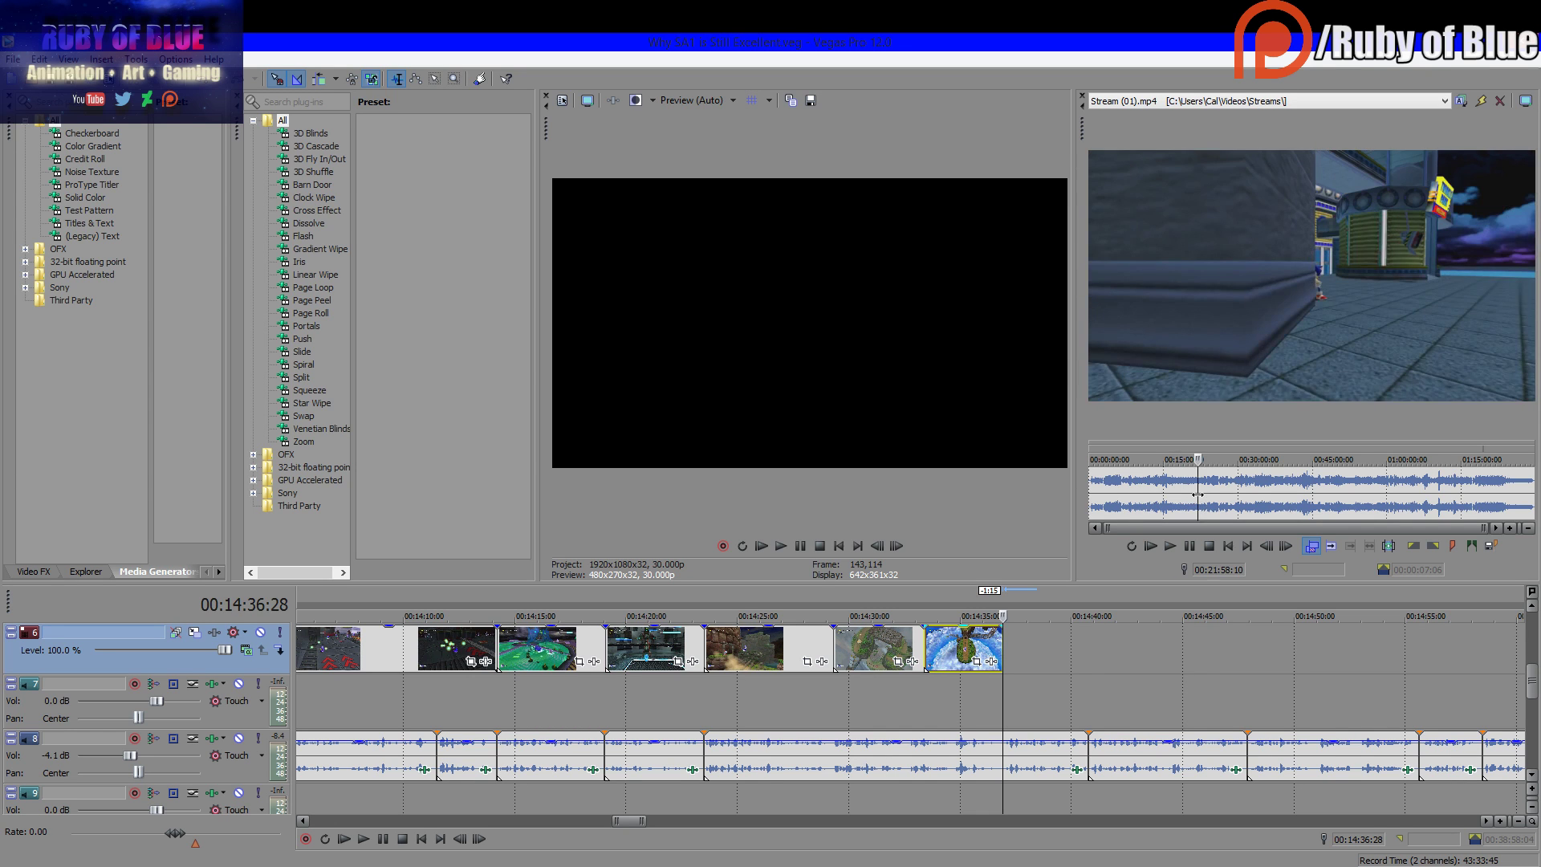
pyautogui.click(1204, 493)
pyautogui.click(1160, 494)
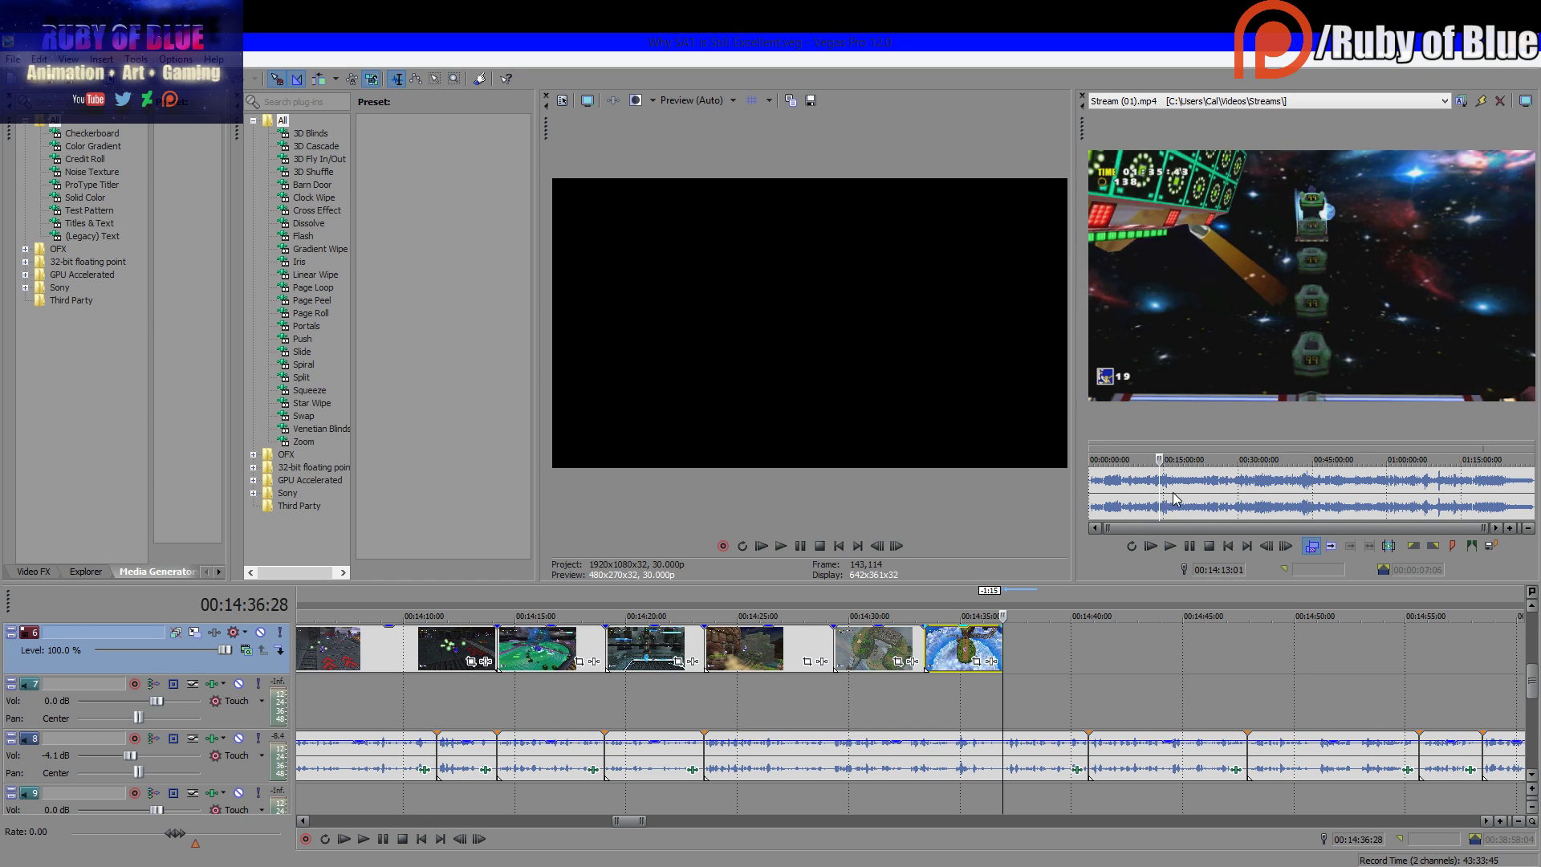
pyautogui.click(1174, 494)
# Locate the start of the night-time city highway level in Stream (01).mp4, at about 00:18:56
pyautogui.scroll(5, 1174, 494)
pyautogui.click(1372, 511)
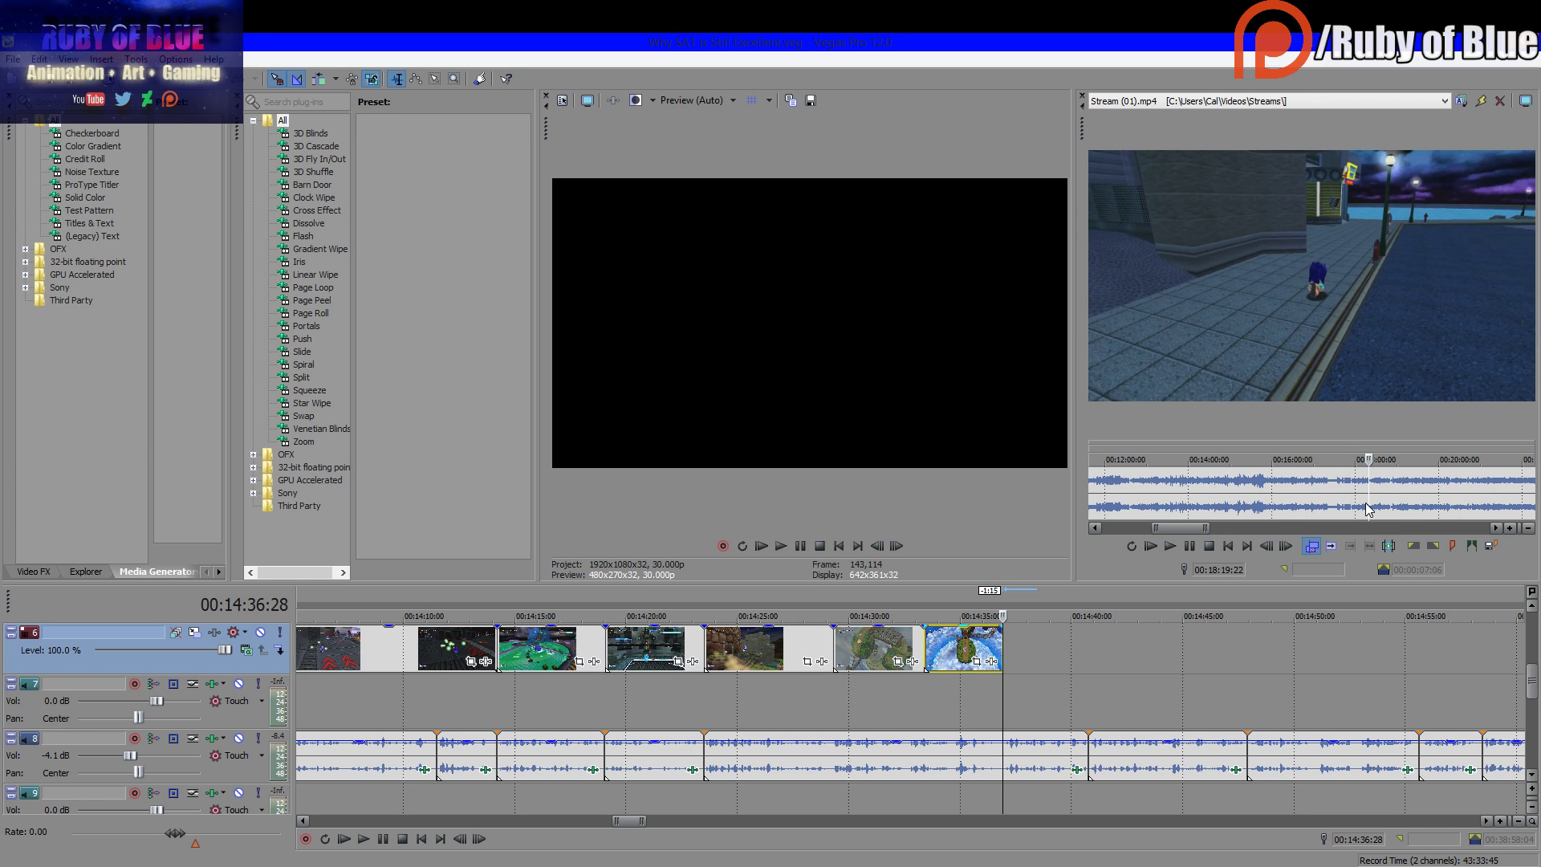
pyautogui.scroll(3, 1369, 509)
pyautogui.click(1310, 493)
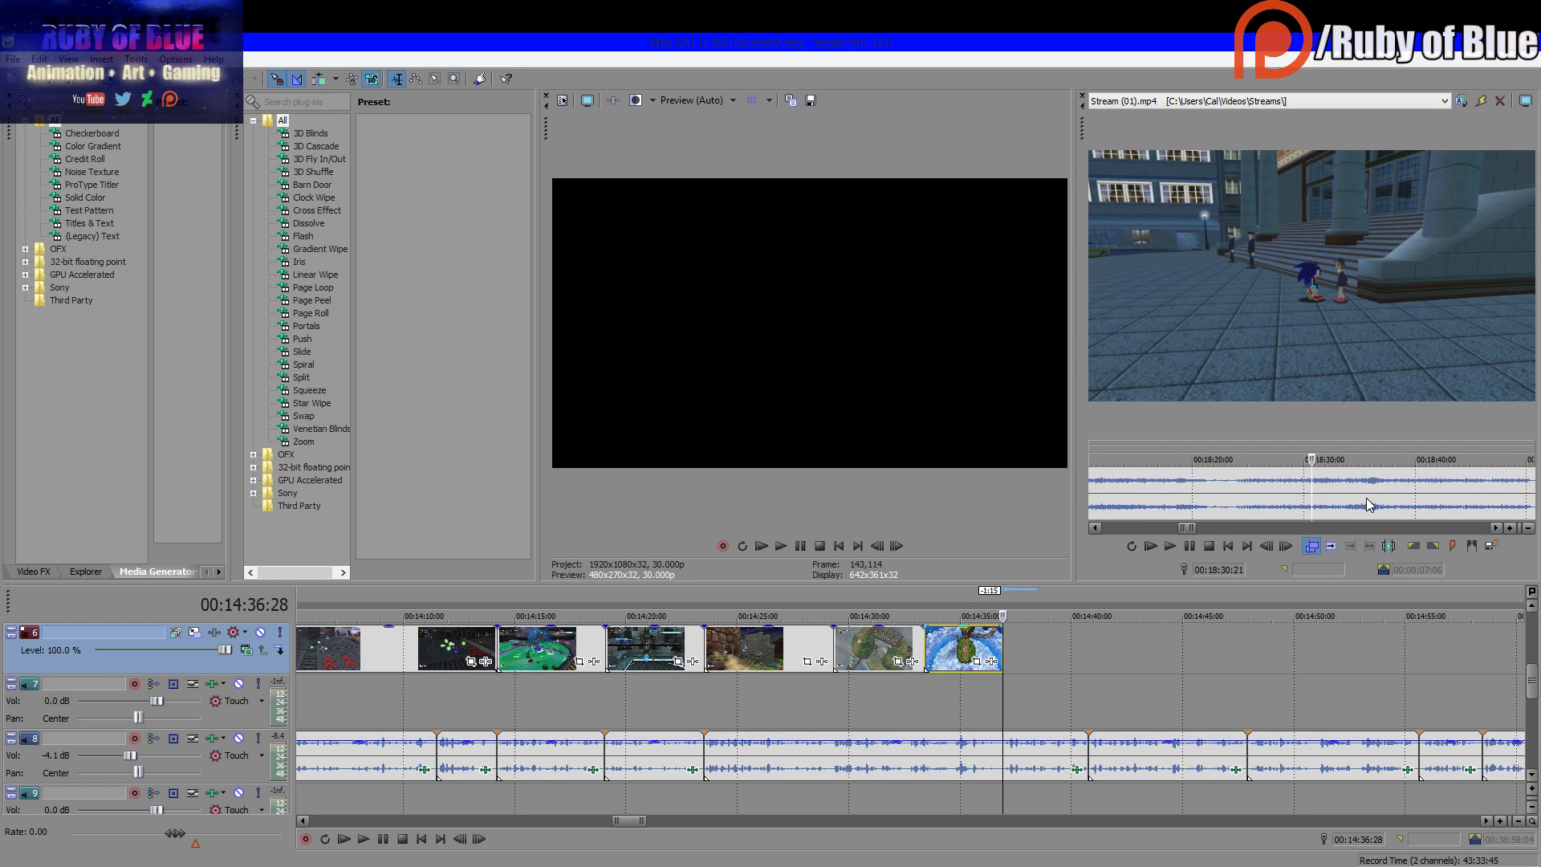
pyautogui.click(1364, 504)
pyautogui.scroll(1, 1364, 504)
pyautogui.doubleClick(1361, 504)
pyautogui.click(1389, 484)
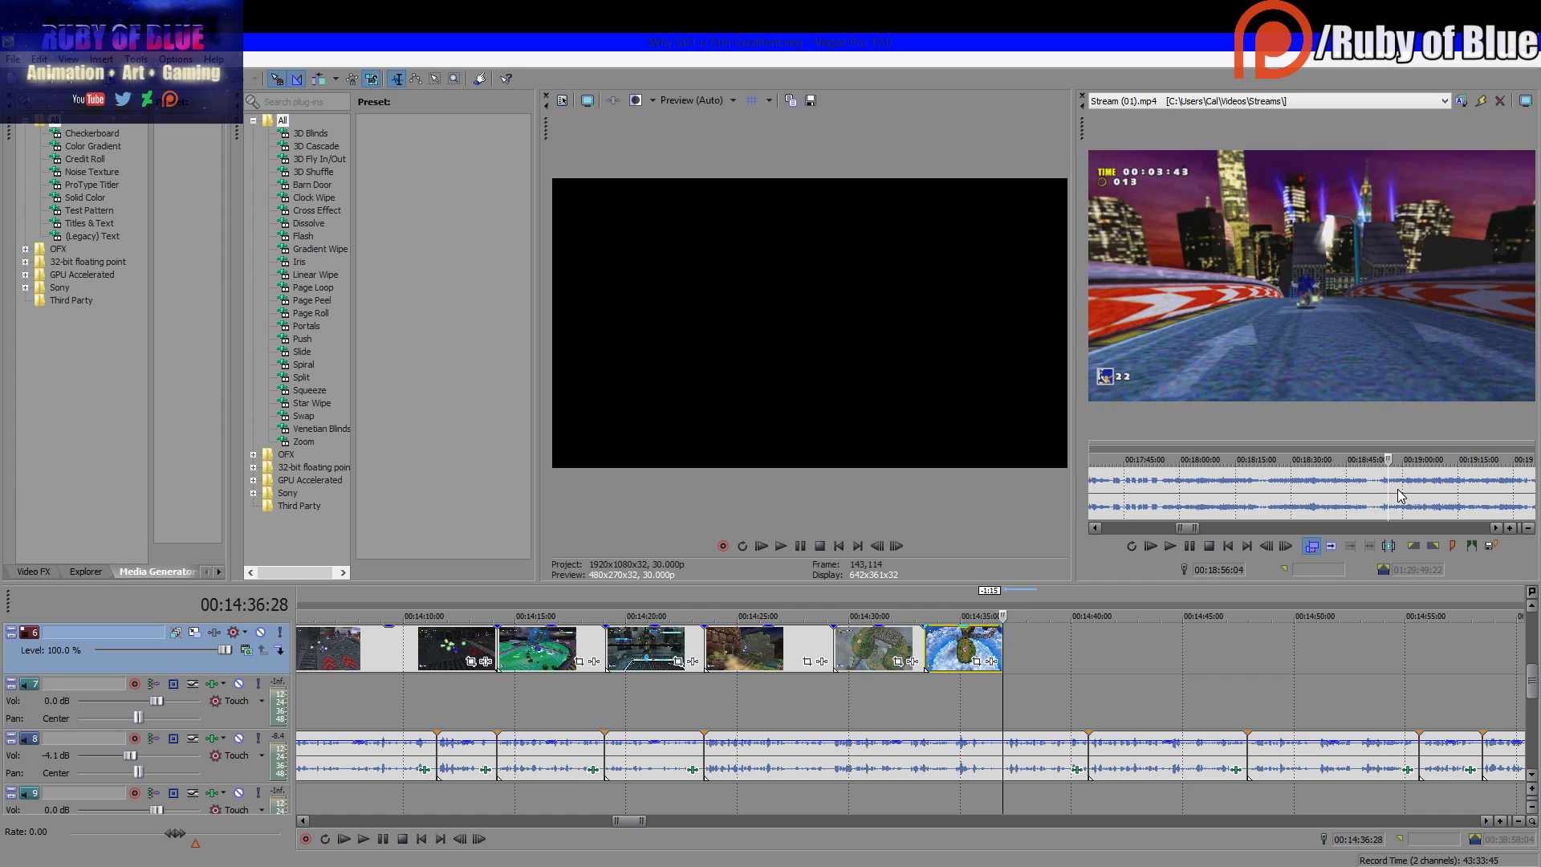
pyautogui.scroll(3, 1406, 497)
pyautogui.click(1323, 495)
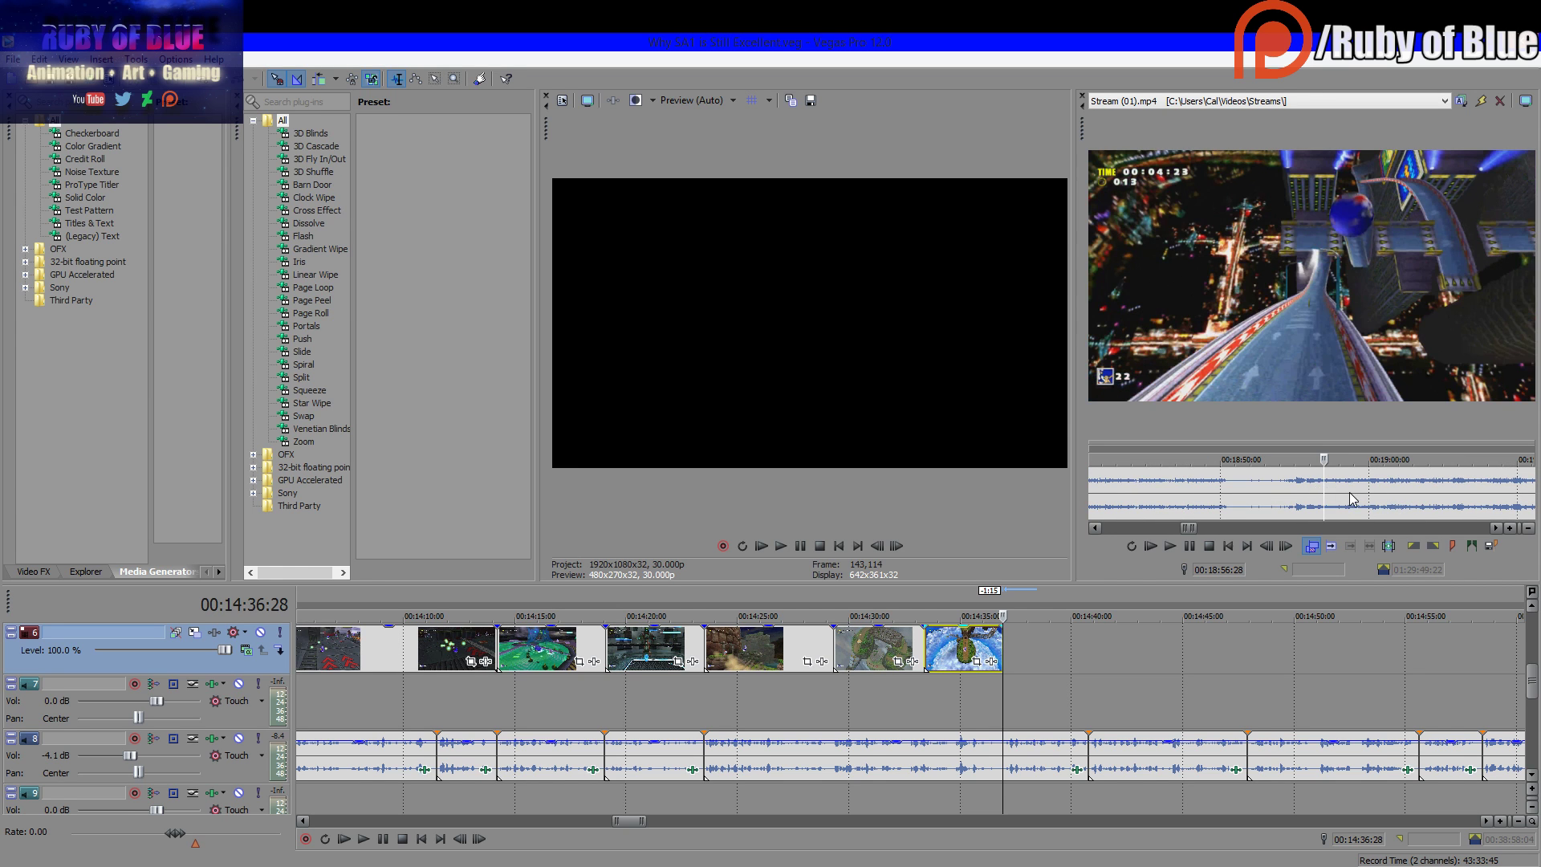
# Place the city highway footage from 00:18:56:09 to 00:19:00:25 directly after the sky-level clip, without its audio
pyautogui.moveTo(1317, 494); pyautogui.dragTo(1016, 683)
pyautogui.click(1030, 706)
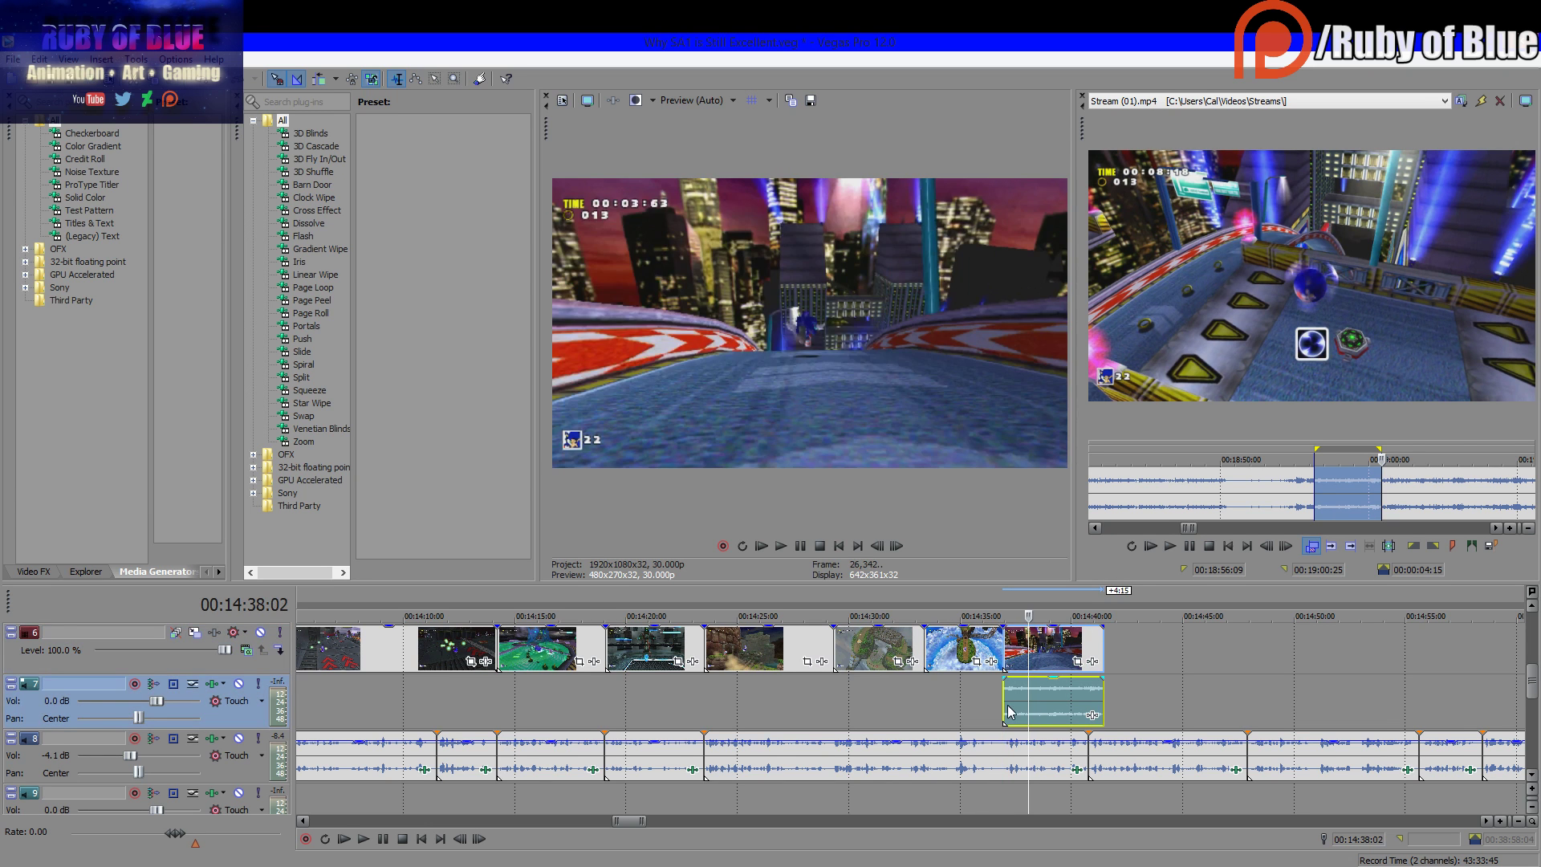
pyautogui.hotkey('ctrl', 'z')
# Play back the city highway clip, and shorten its end to 00:14:40:23
pyautogui.click(387, 842)
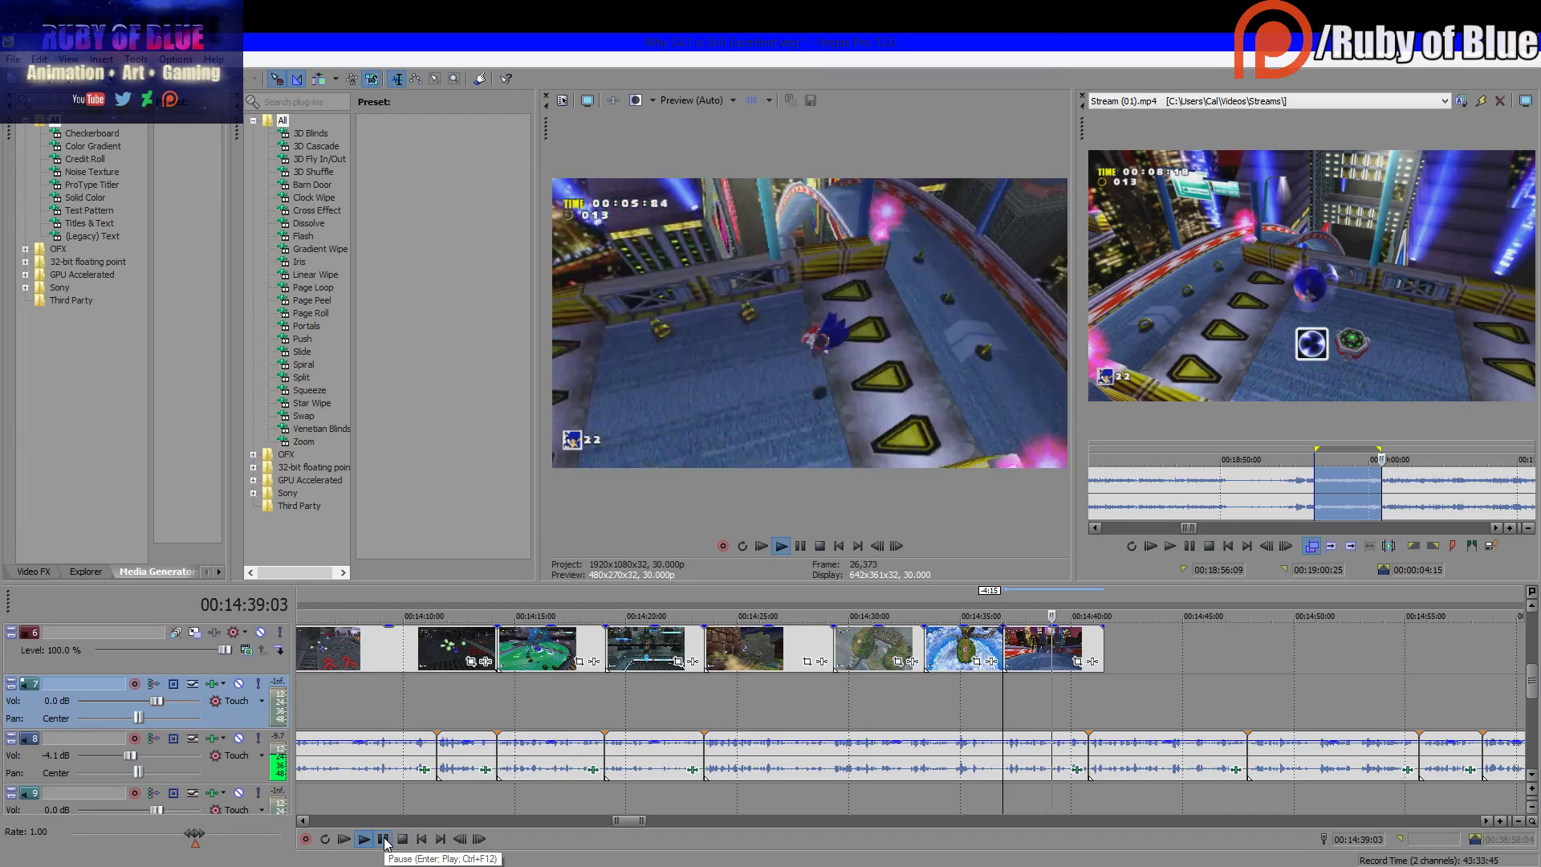
pyautogui.click(385, 840)
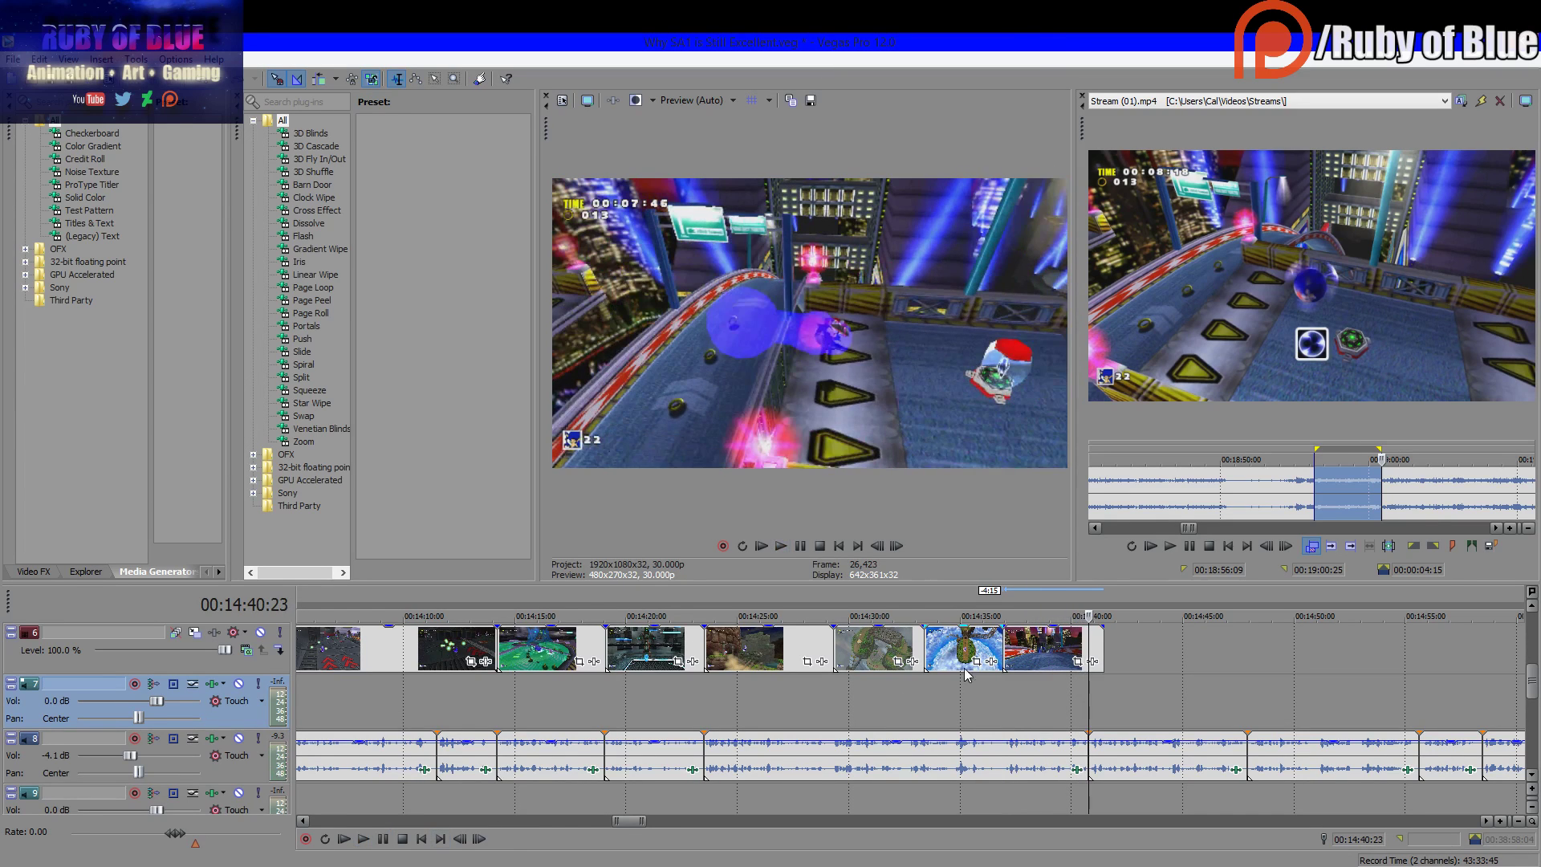
pyautogui.click(1135, 658)
pyautogui.moveTo(1104, 650); pyautogui.dragTo(1088, 650)
# Find the skyscraper descent in Stream (01).mp4 and place 00:20:23:14 to 00:20:25:26 directly after the city highway clip without audio
pyautogui.scroll(-3, 1483, 503)
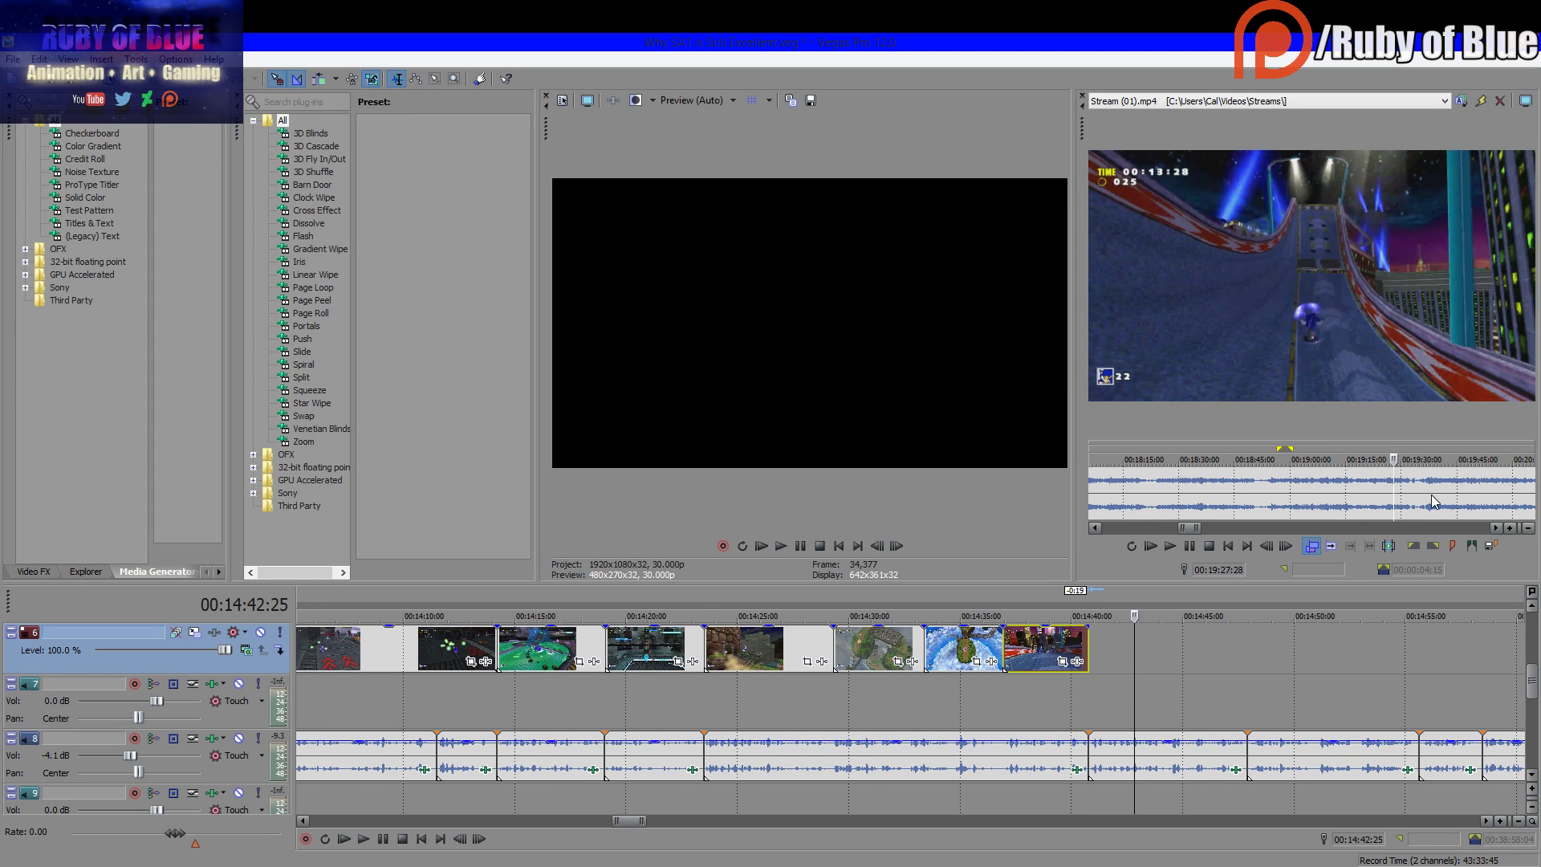
pyautogui.scroll(-2, 1470, 508)
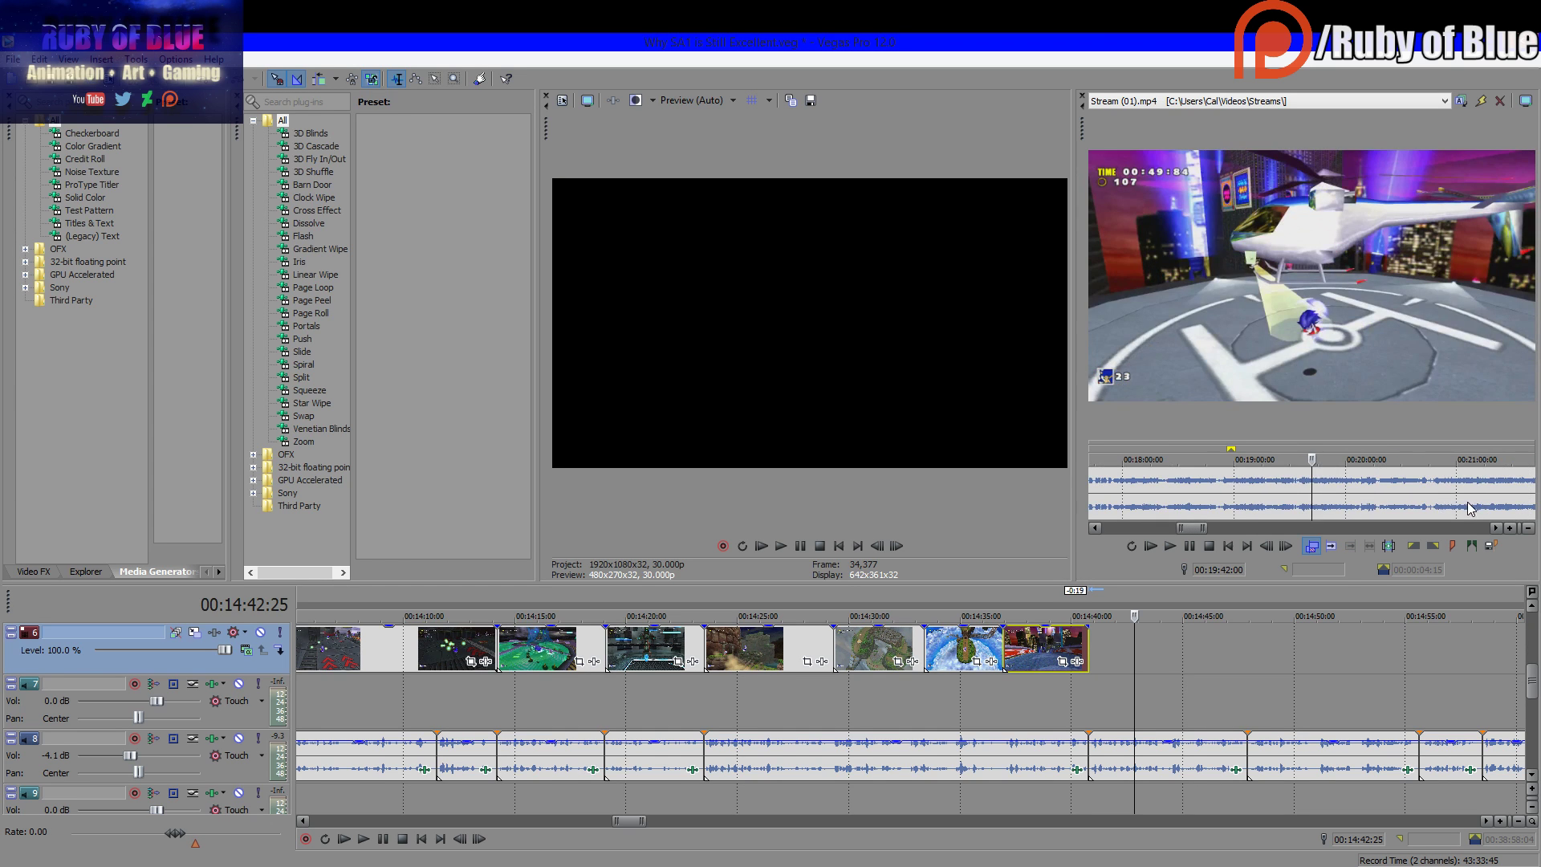
pyautogui.click(1389, 494)
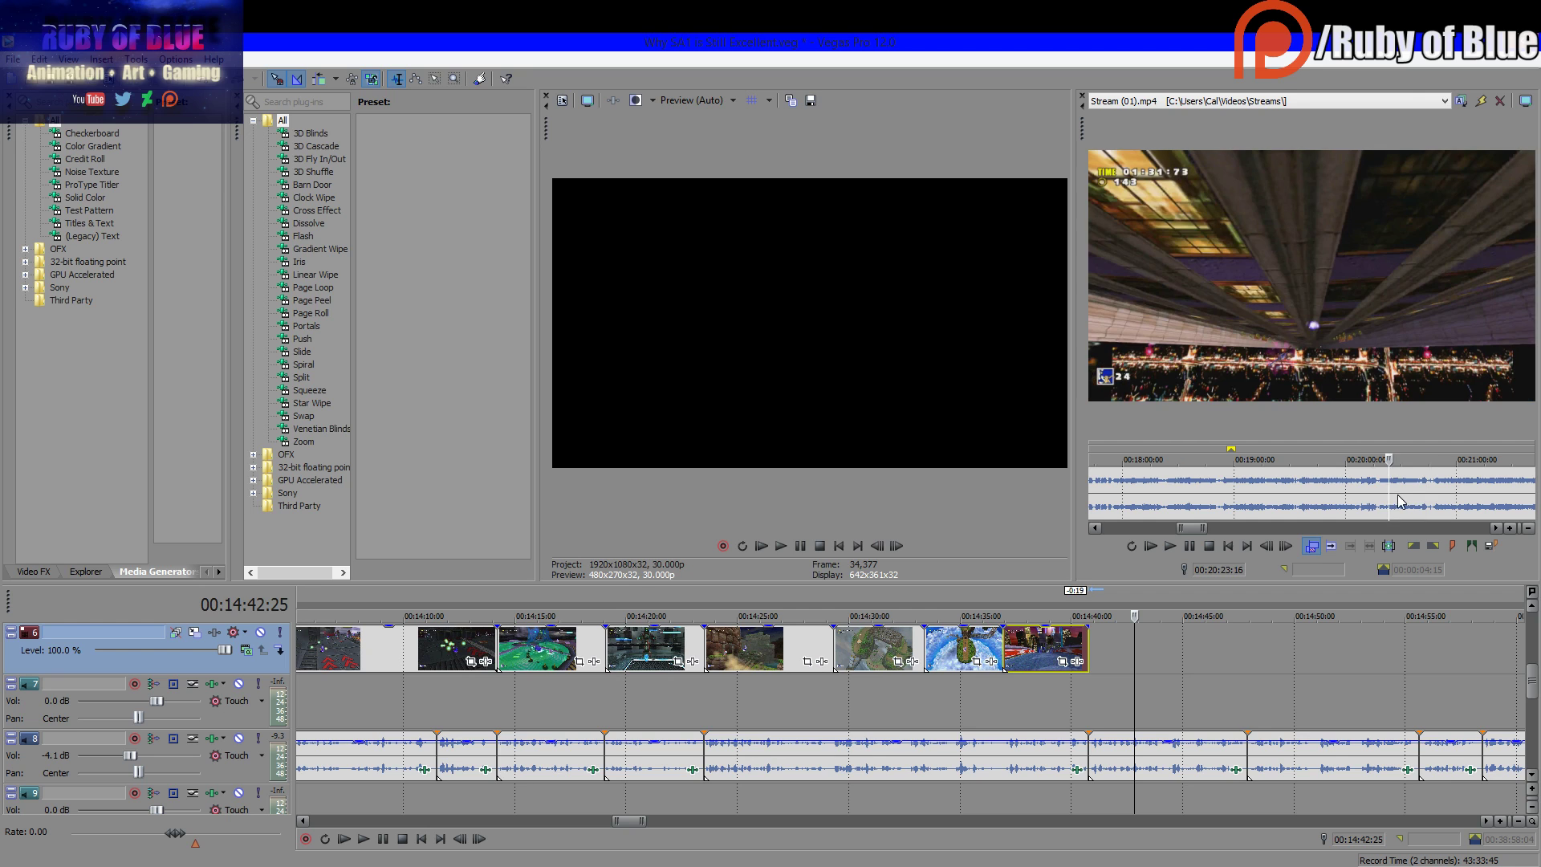
pyautogui.scroll(3, 1400, 497)
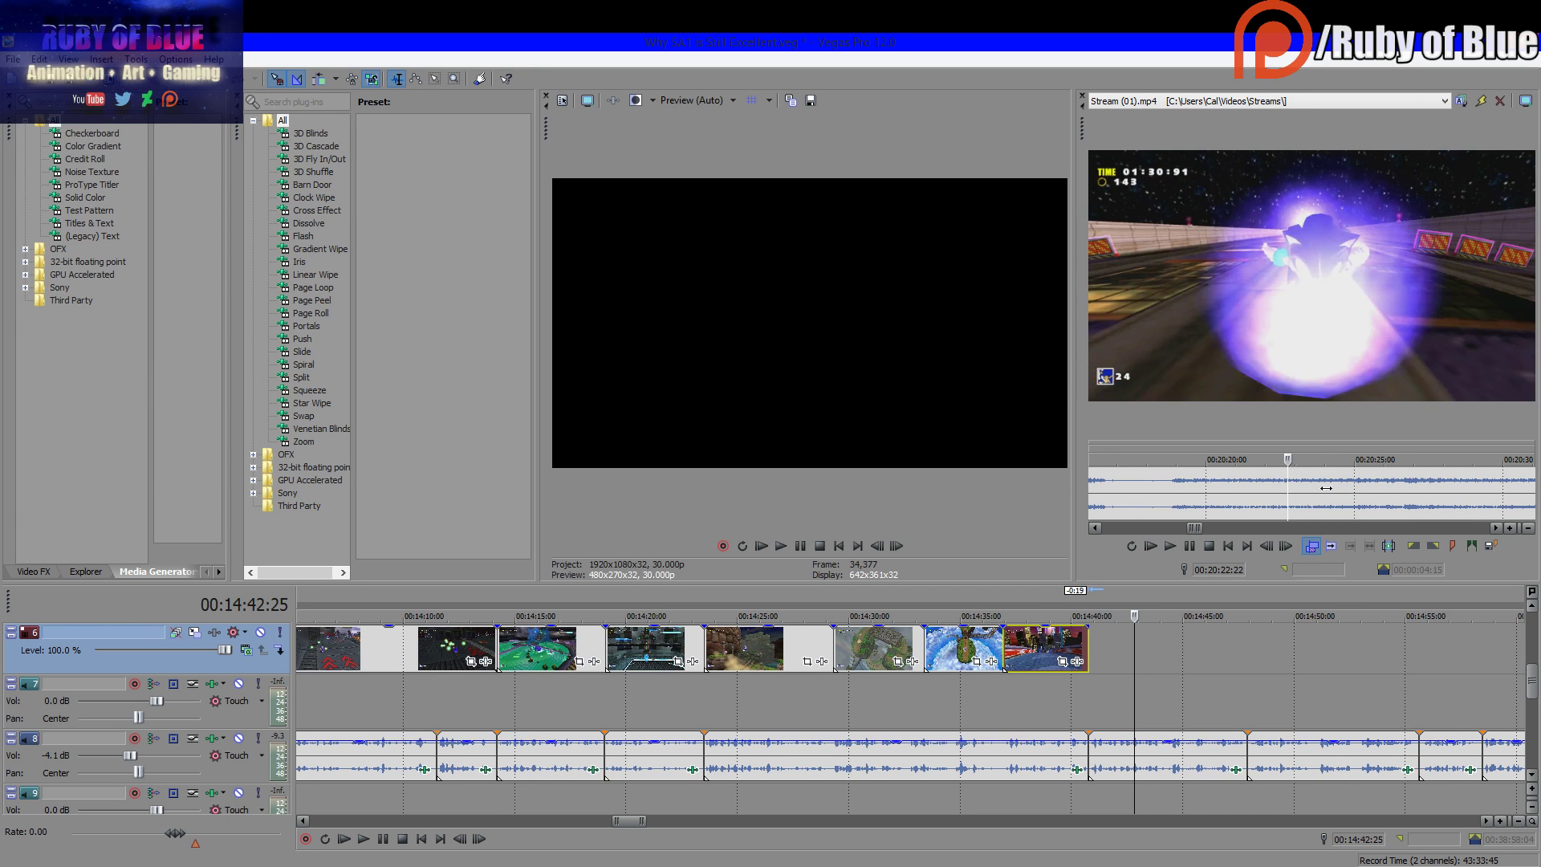
pyautogui.moveTo(1310, 494); pyautogui.dragTo(1380, 497)
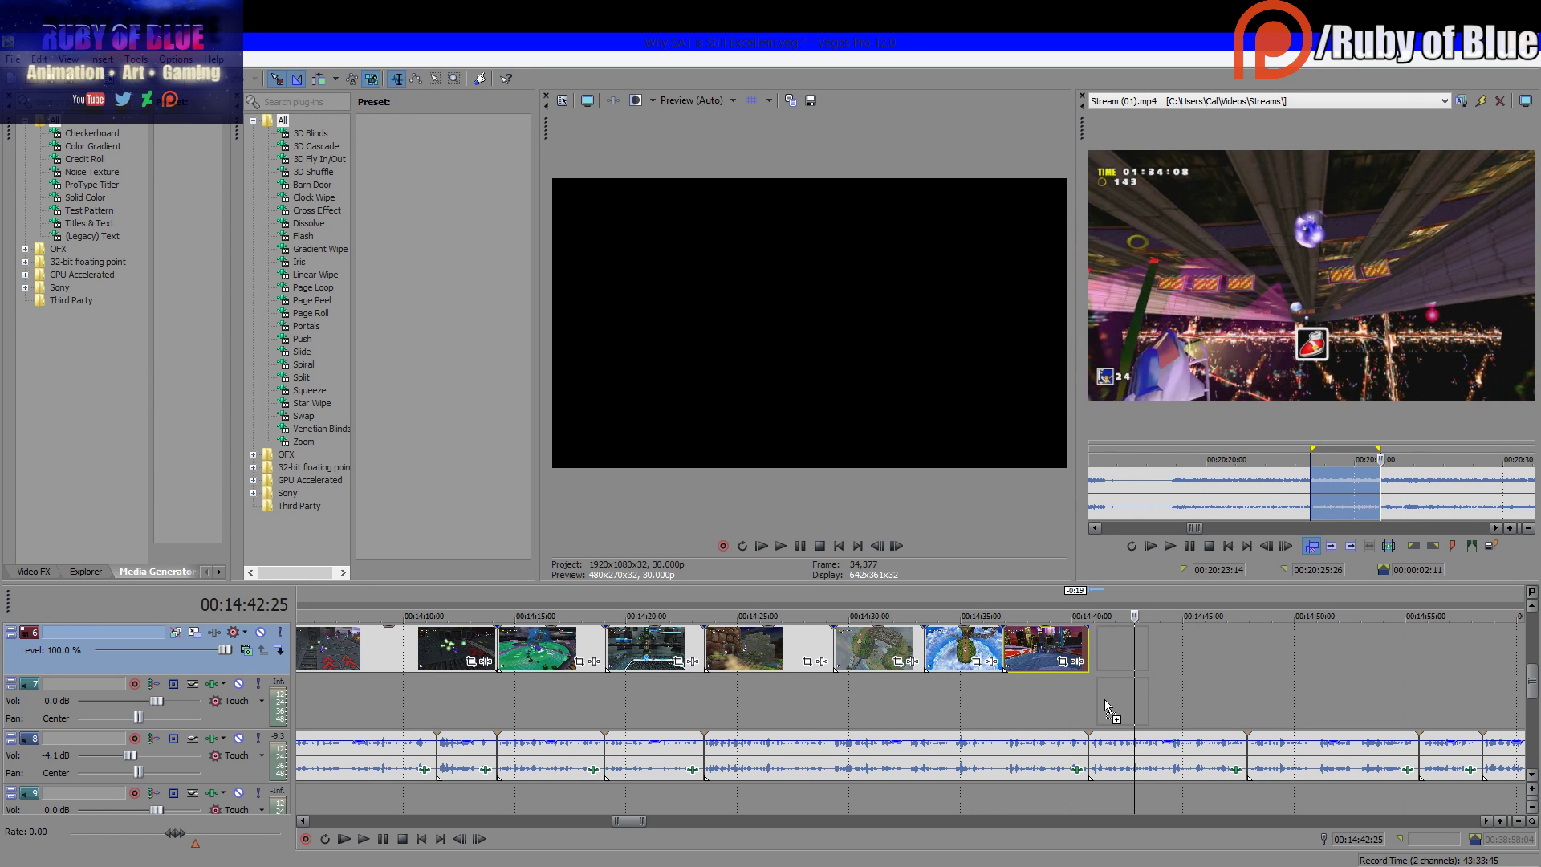
pyautogui.moveTo(1104, 700); pyautogui.dragTo(1105, 711)
# Extend the end of the skyscraper descent clip by 21 frames, and play it back with the commentary
pyautogui.moveTo(1151, 658)
pyautogui.mouseDown()
pyautogui.moveTo(1138, 641)
pyautogui.moveTo(1158, 642)
pyautogui.mouseUp()
pyautogui.click(1046, 695)
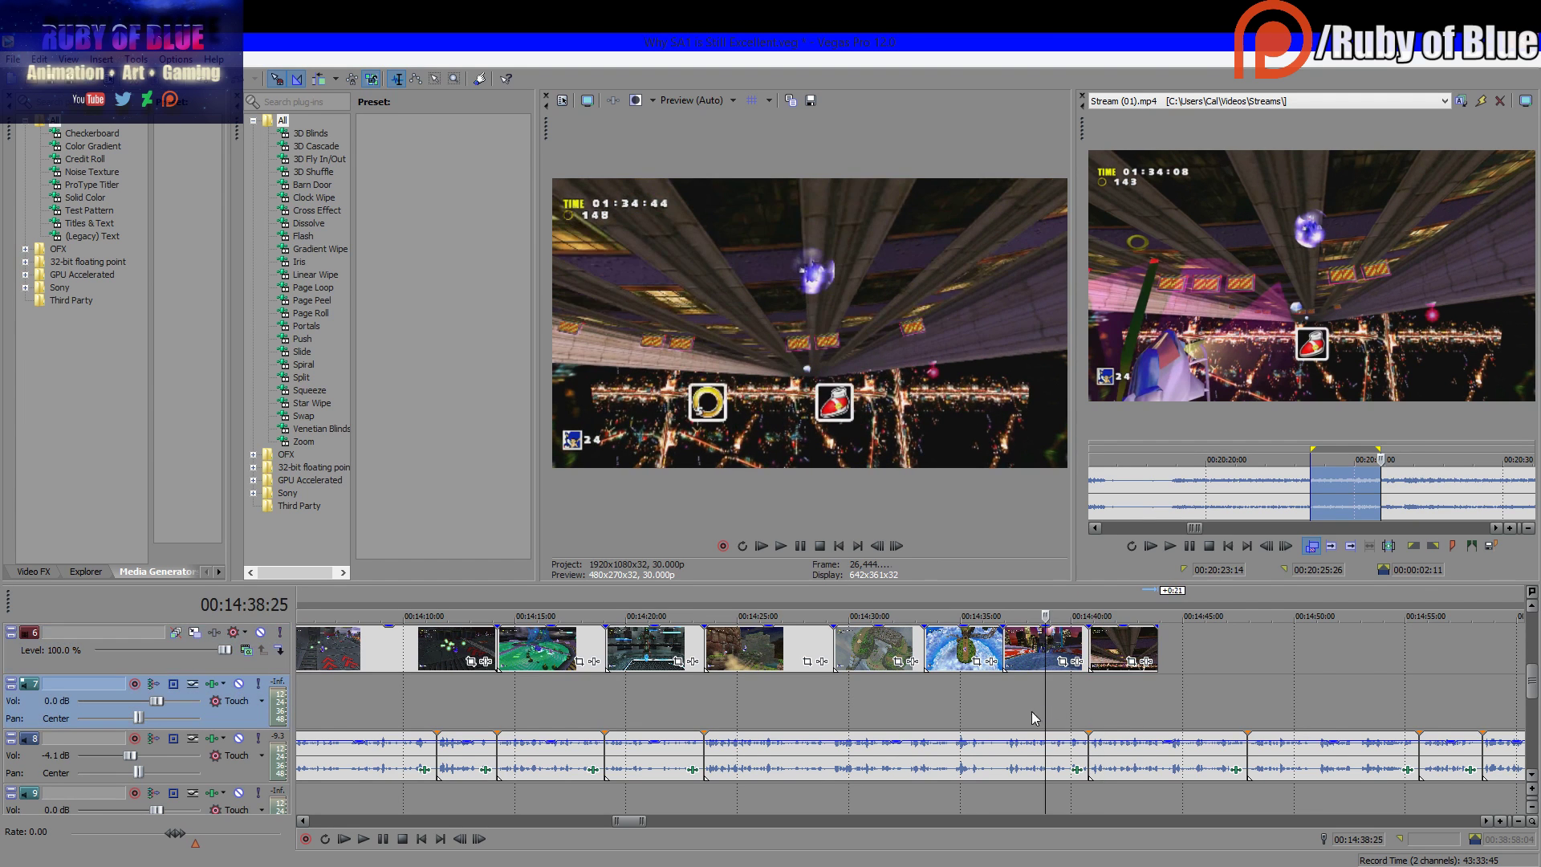
pyautogui.click(382, 839)
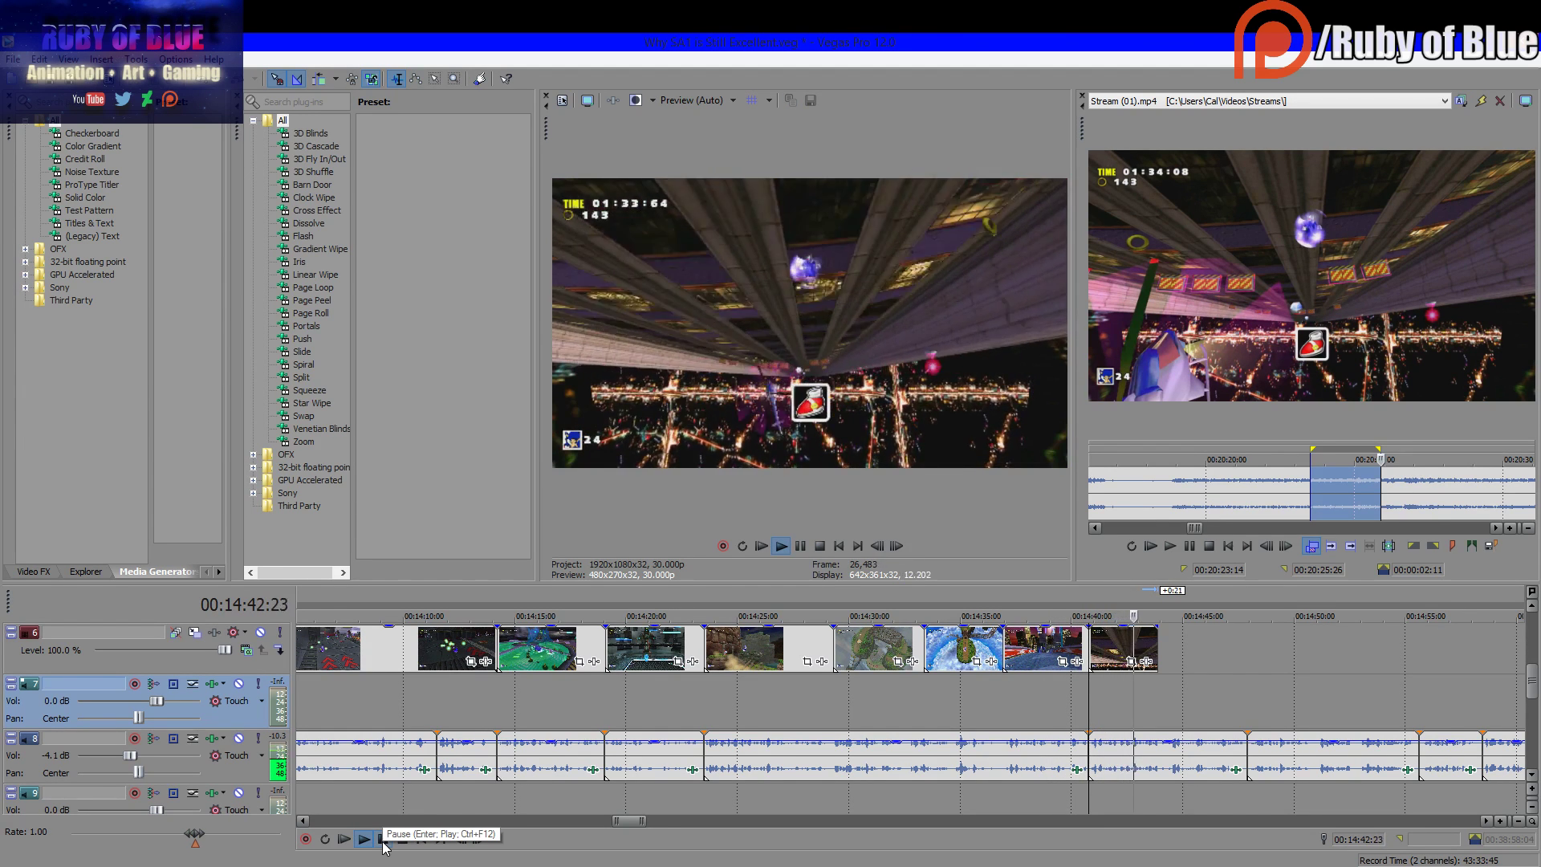
# Stop playback and extend the end of the last gameplay clip on video track 6 to about 00:14:44:15
pyautogui.click(383, 840)
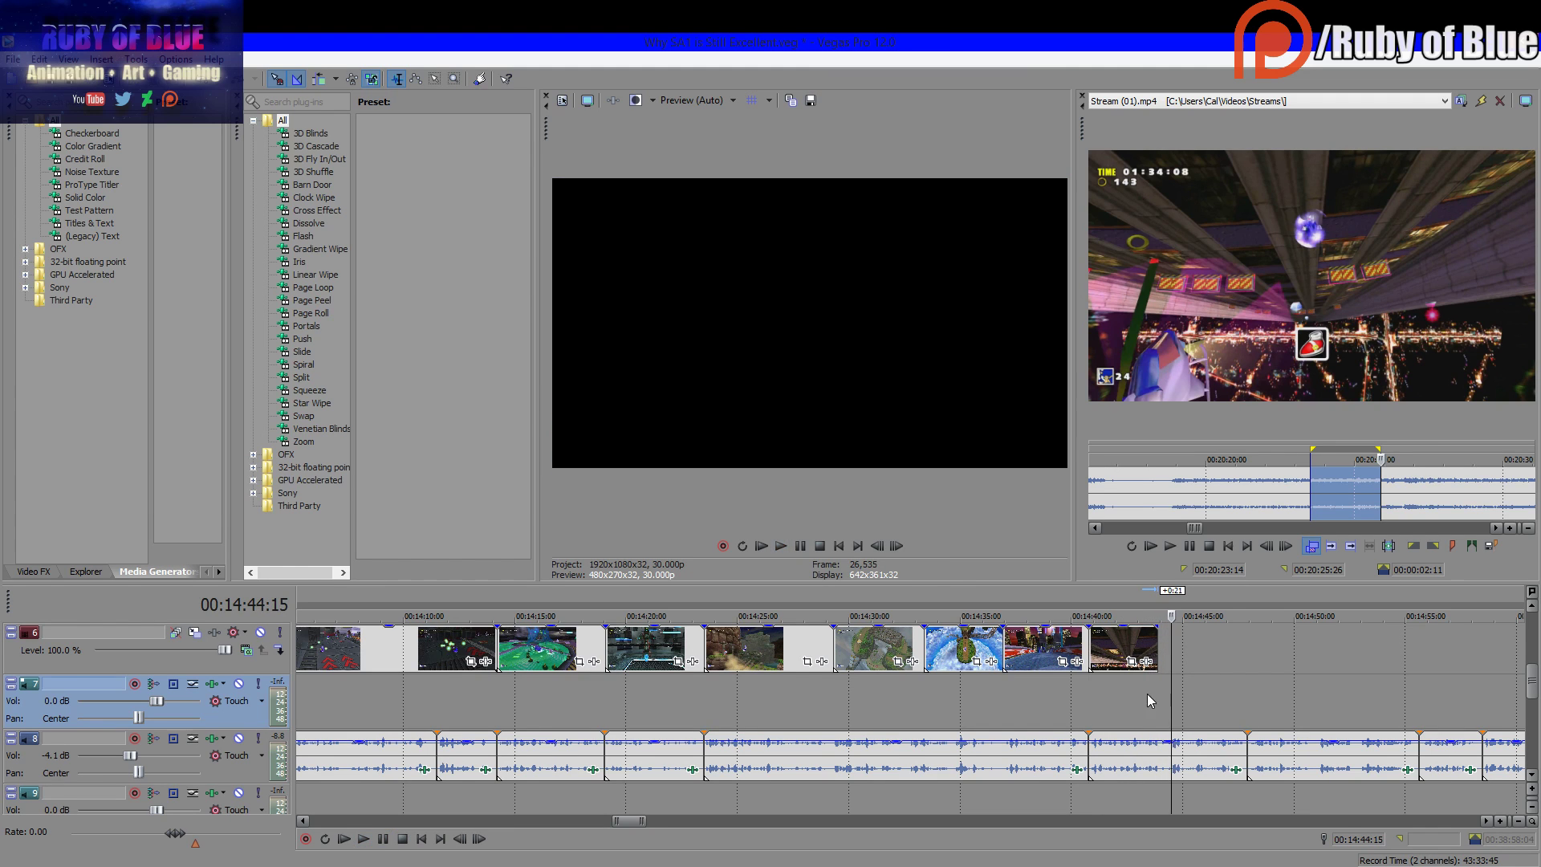
pyautogui.click(1172, 657)
pyautogui.moveTo(1171, 653); pyautogui.dragTo(1170, 654)
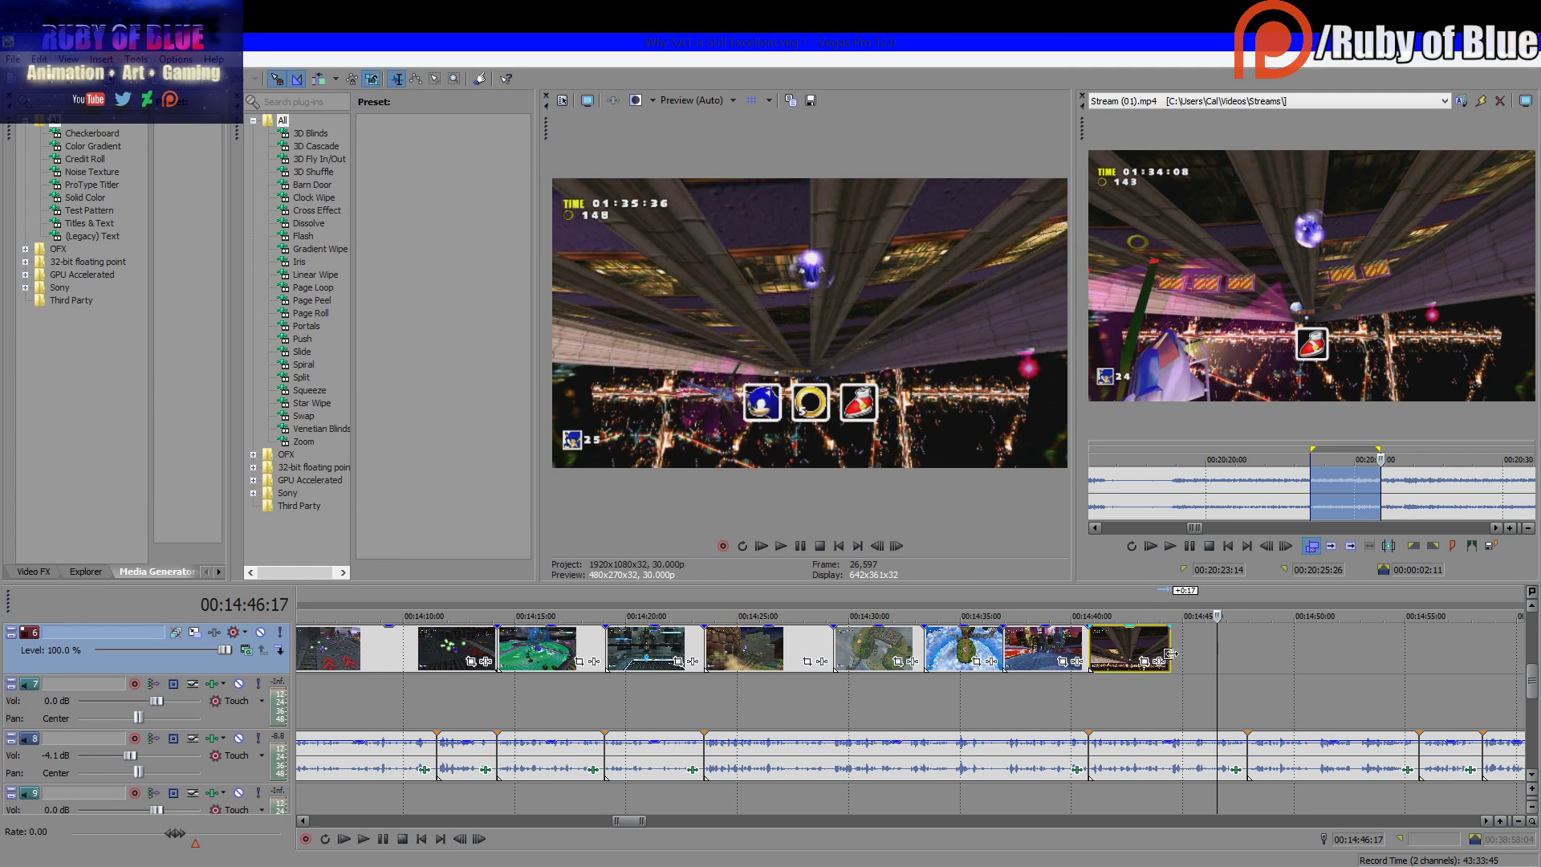
# Find the footage of Stream (01).mp4 from 00:21:02:20 to 00:21:19:16 and place it directly after the last clip on track 6
pyautogui.scroll(-2, 1449, 487)
pyautogui.click(1470, 489)
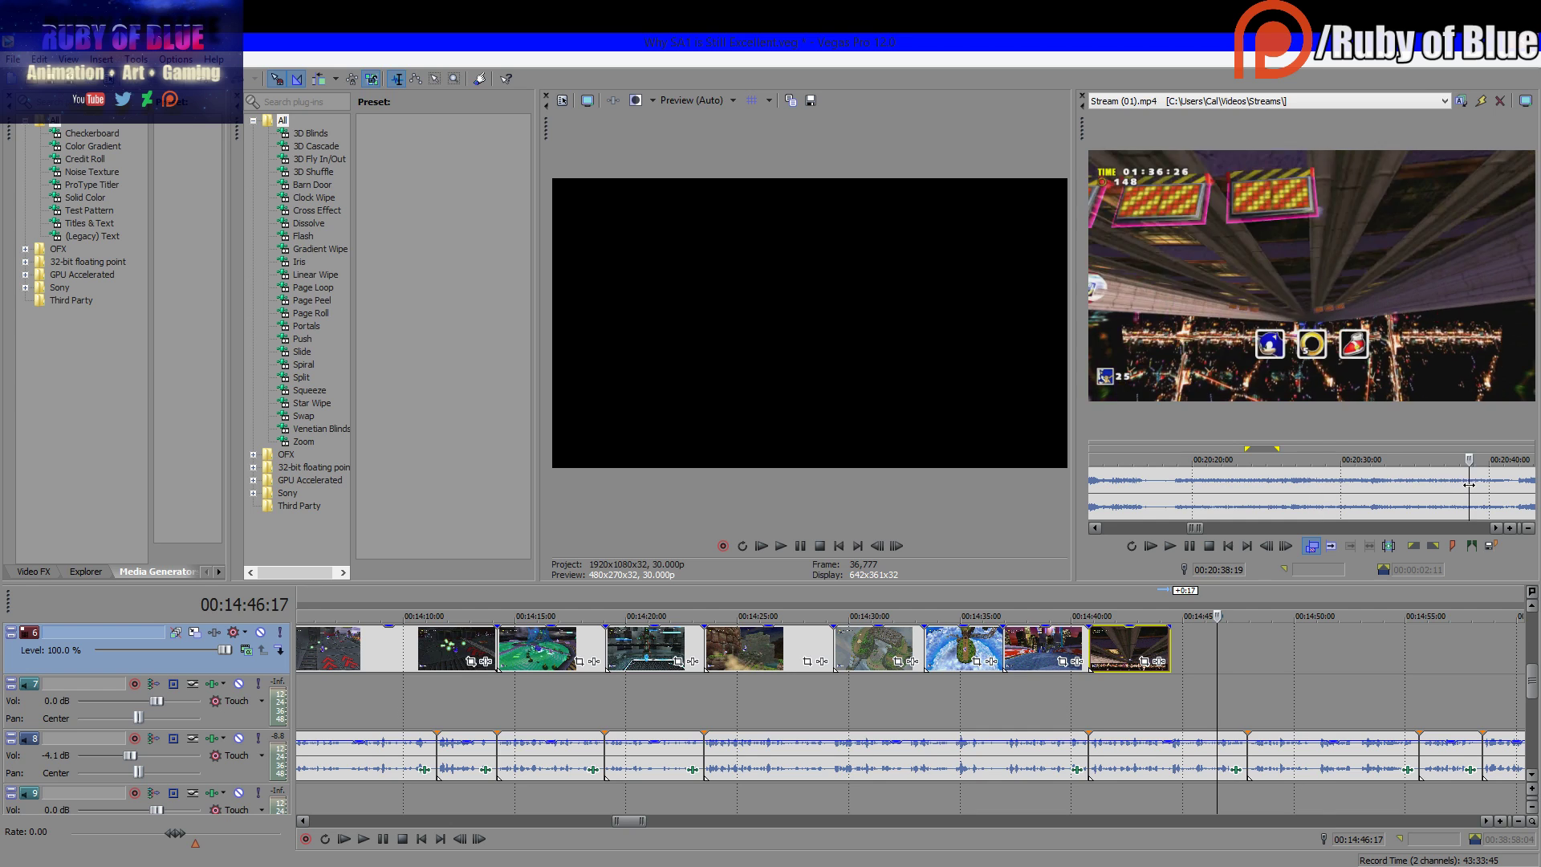
pyautogui.scroll(-2, 1412, 497)
pyautogui.click(1347, 482)
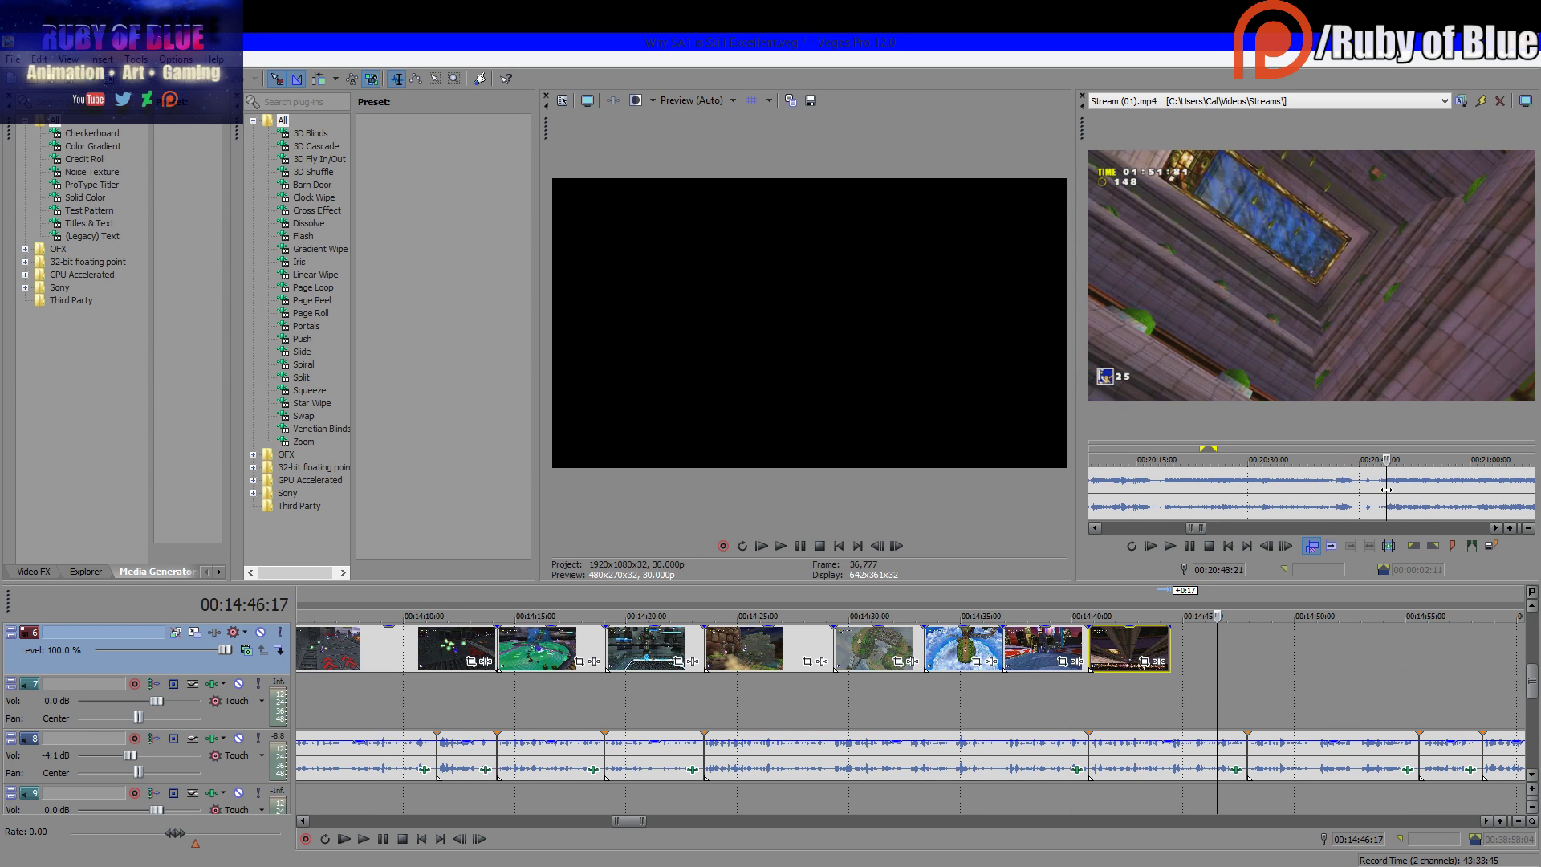
pyautogui.click(1387, 498)
pyautogui.click(1434, 492)
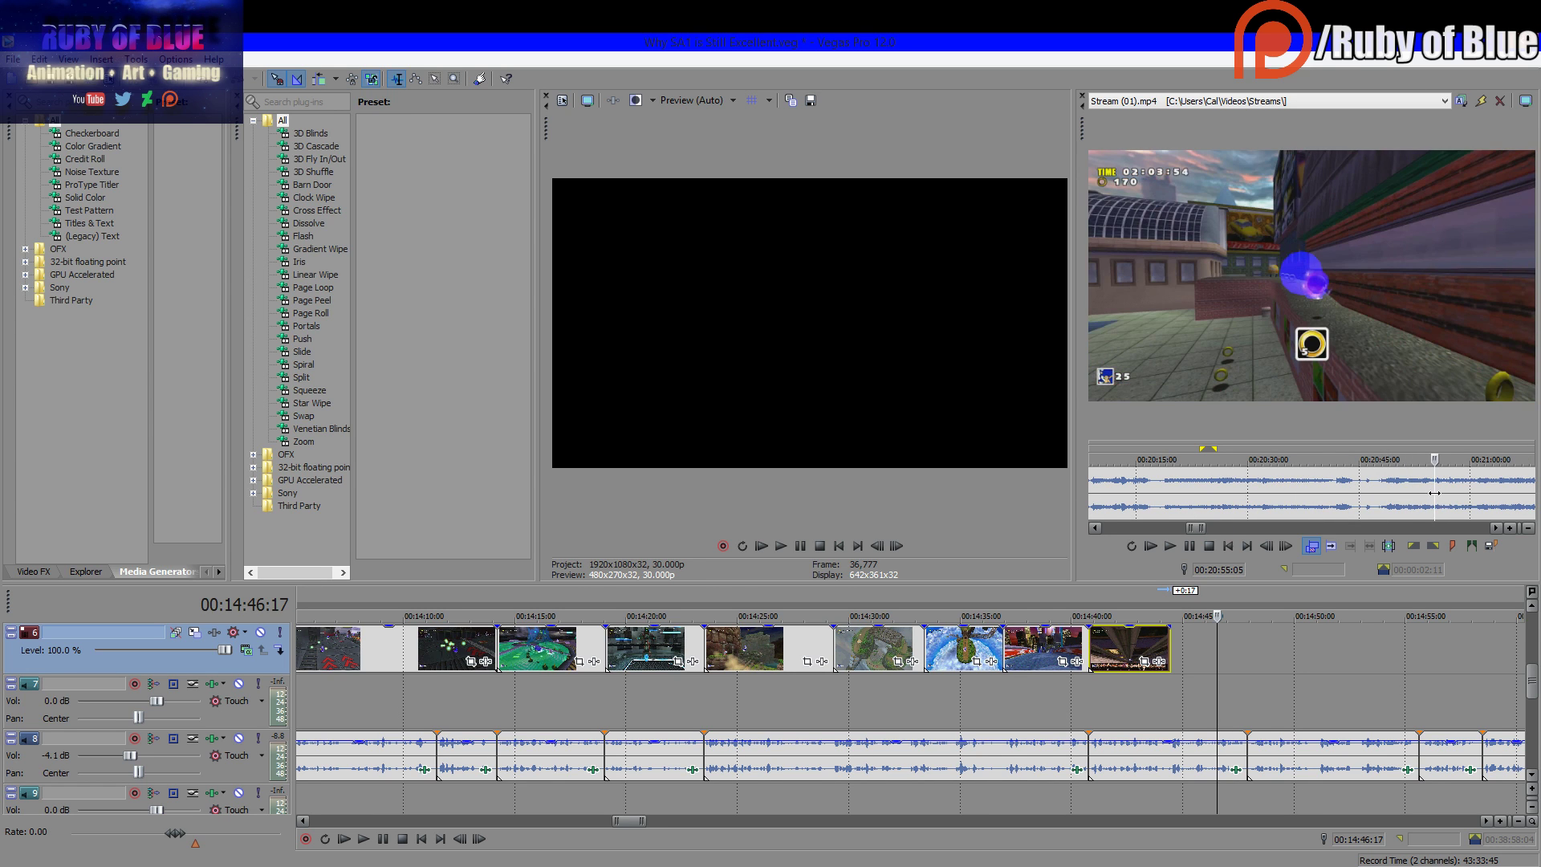
pyautogui.click(1484, 499)
pyautogui.scroll(-2, 1429, 502)
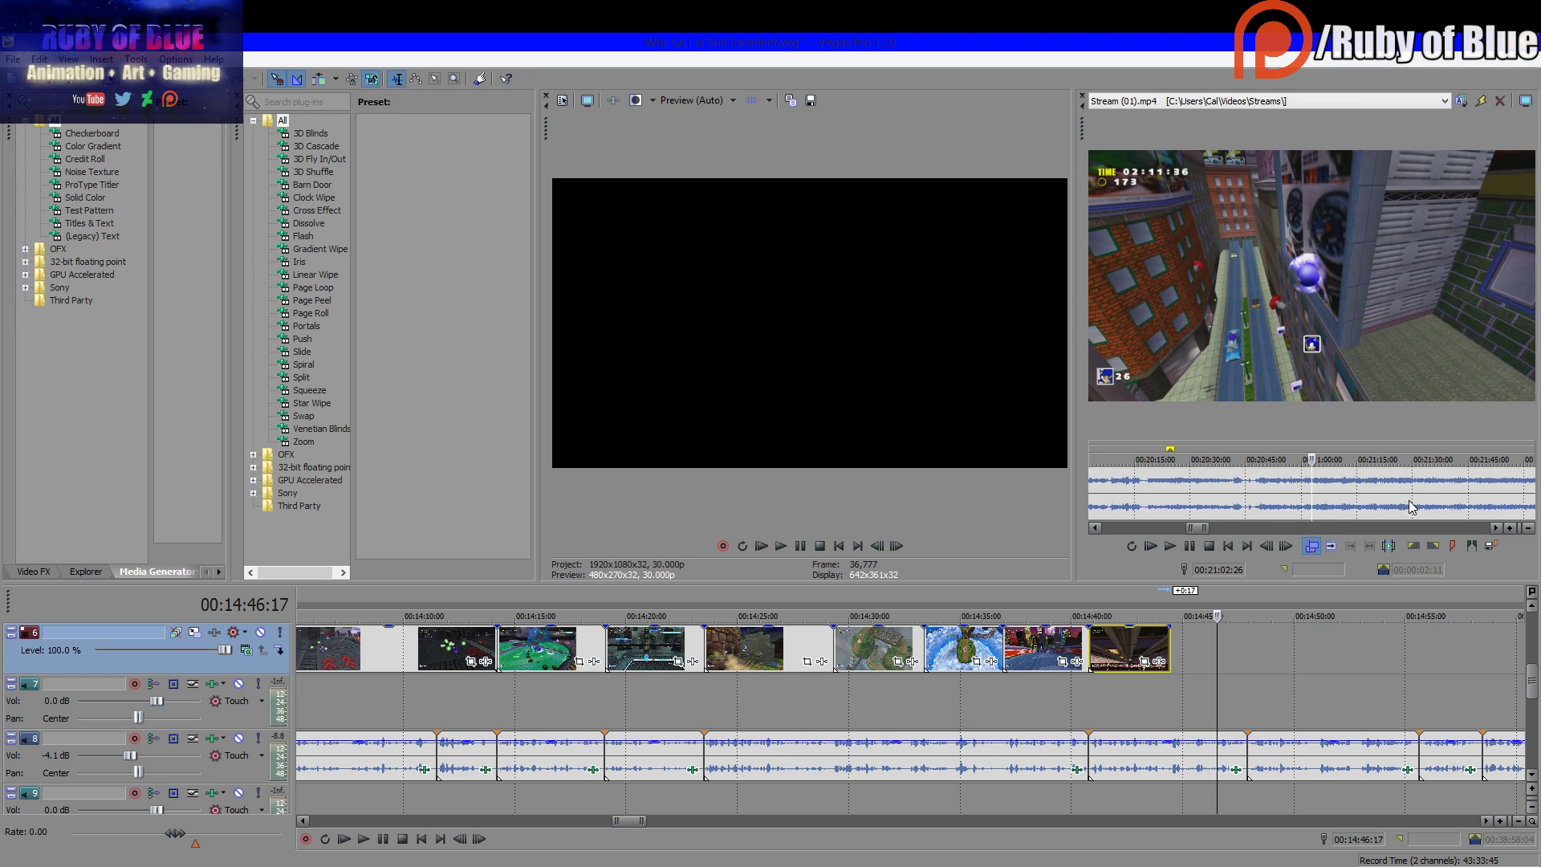
pyautogui.moveTo(1312, 489); pyautogui.dragTo(1373, 494)
pyautogui.moveTo(1192, 696); pyautogui.dragTo(1161, 707)
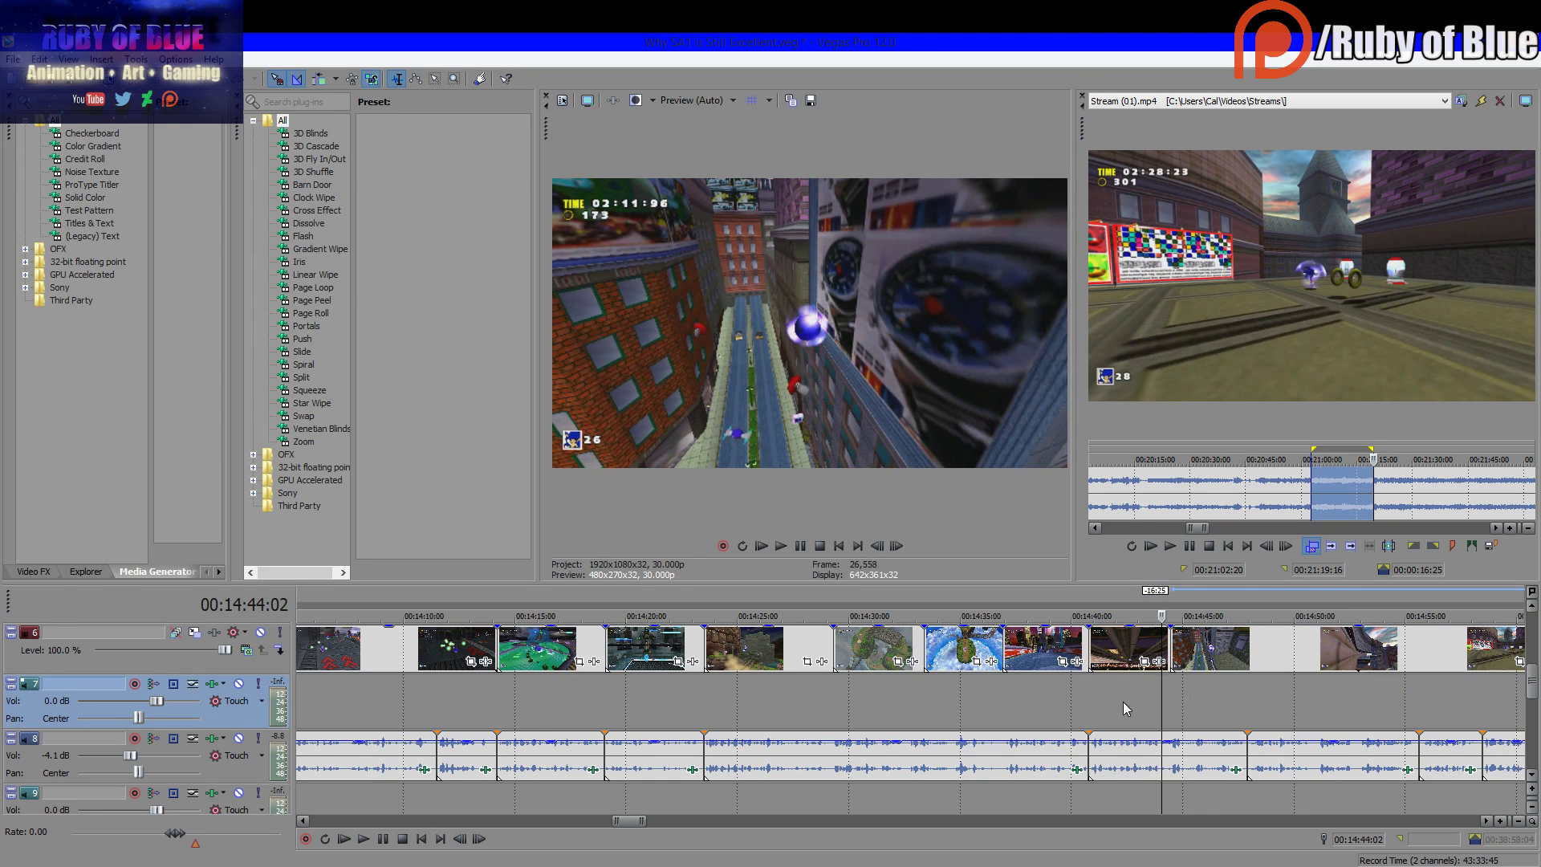
# Preview the newly added clip and trim its end back to the narration cut at about 00:14:58:13
pyautogui.click(371, 842)
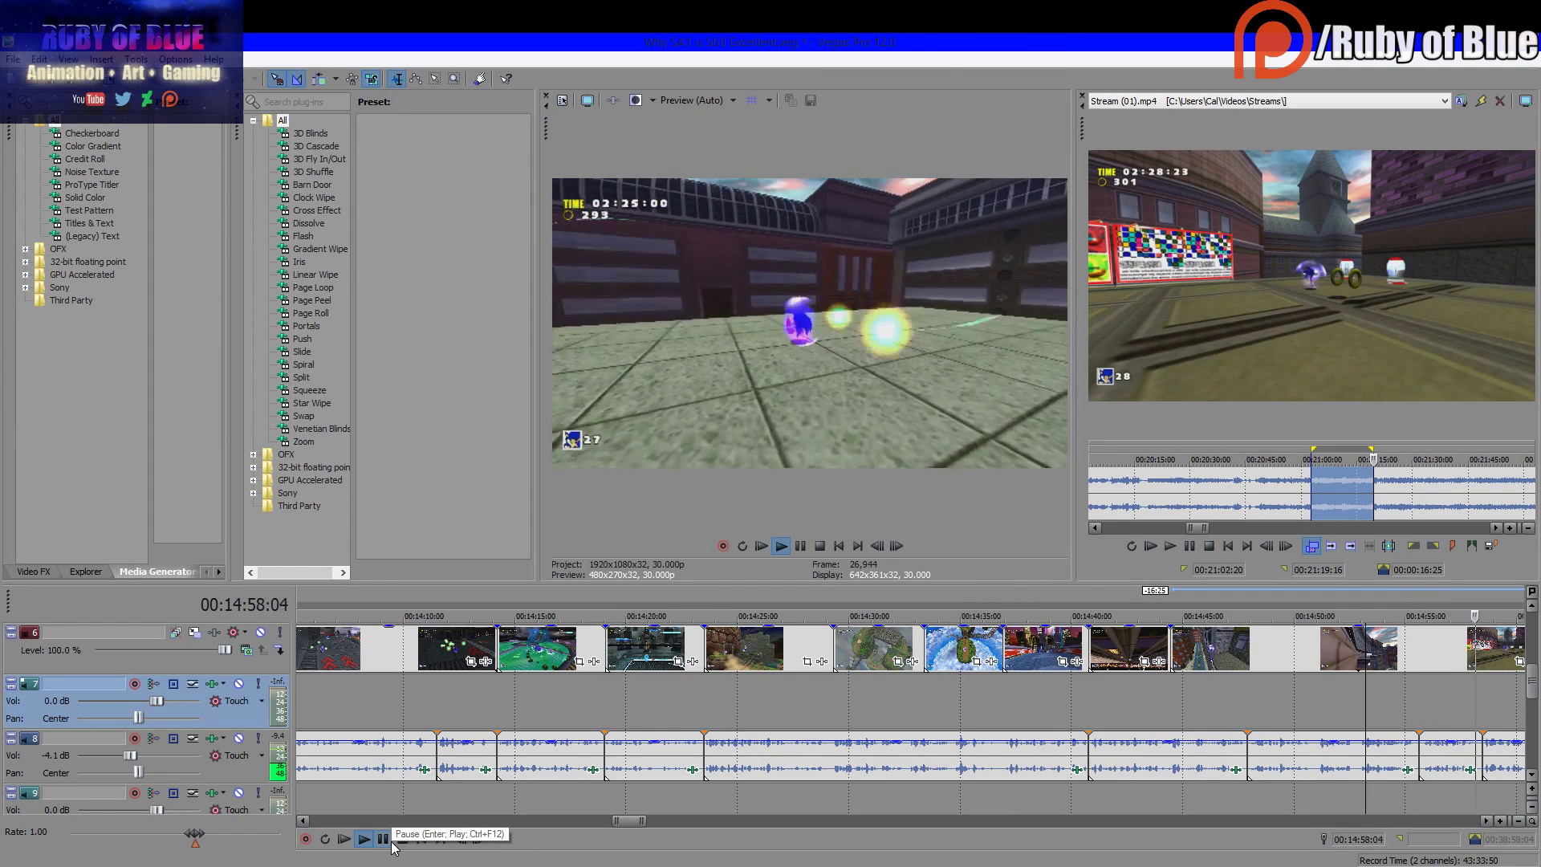
pyautogui.click(384, 839)
pyautogui.scroll(5, 1288, 721)
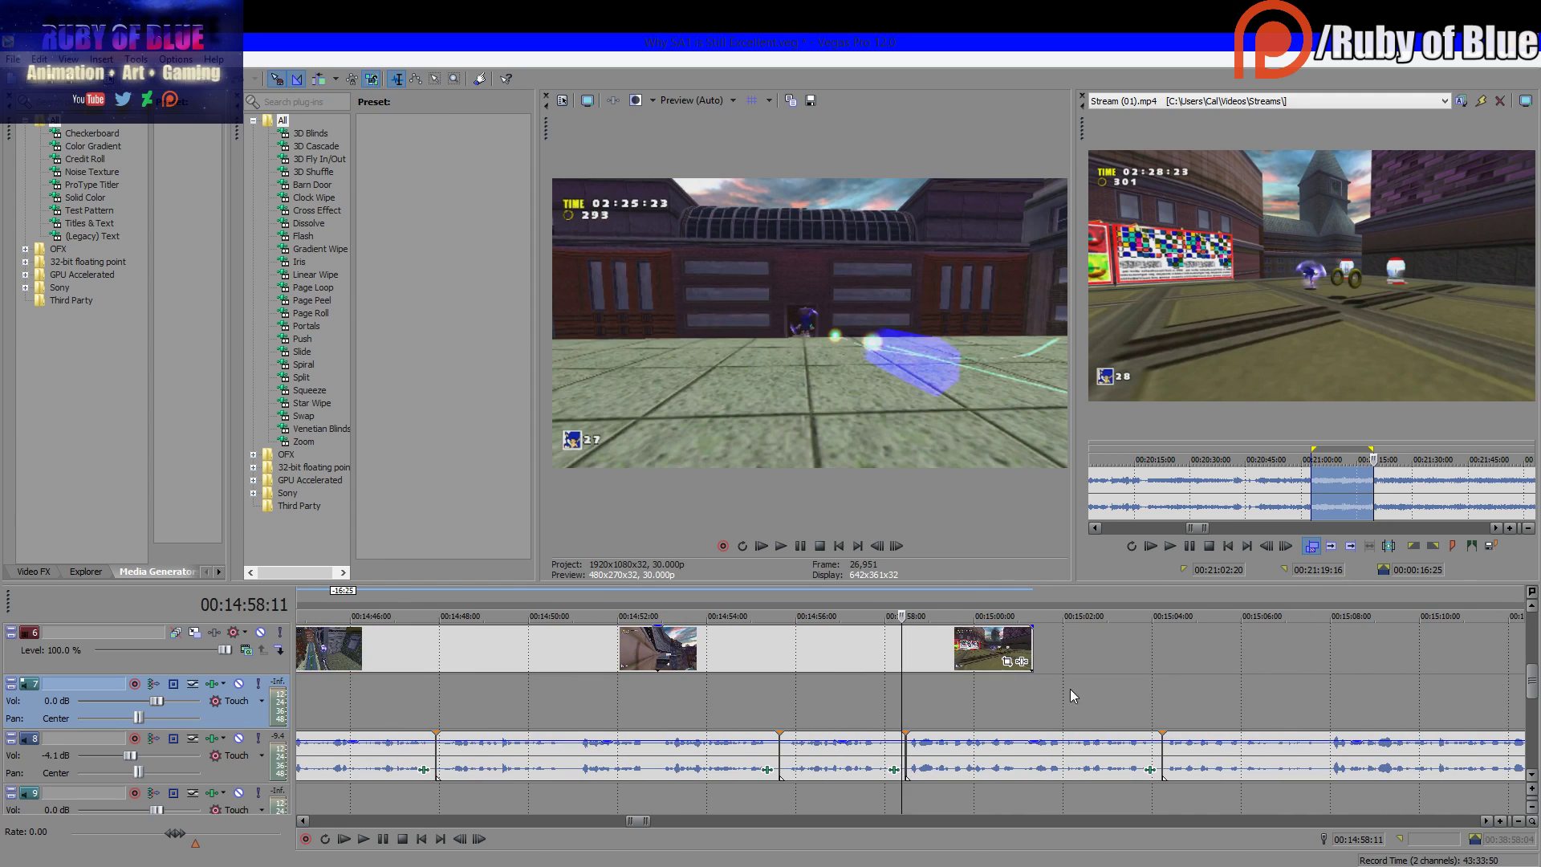
pyautogui.click(994, 714)
pyautogui.moveTo(1033, 644); pyautogui.dragTo(905, 644)
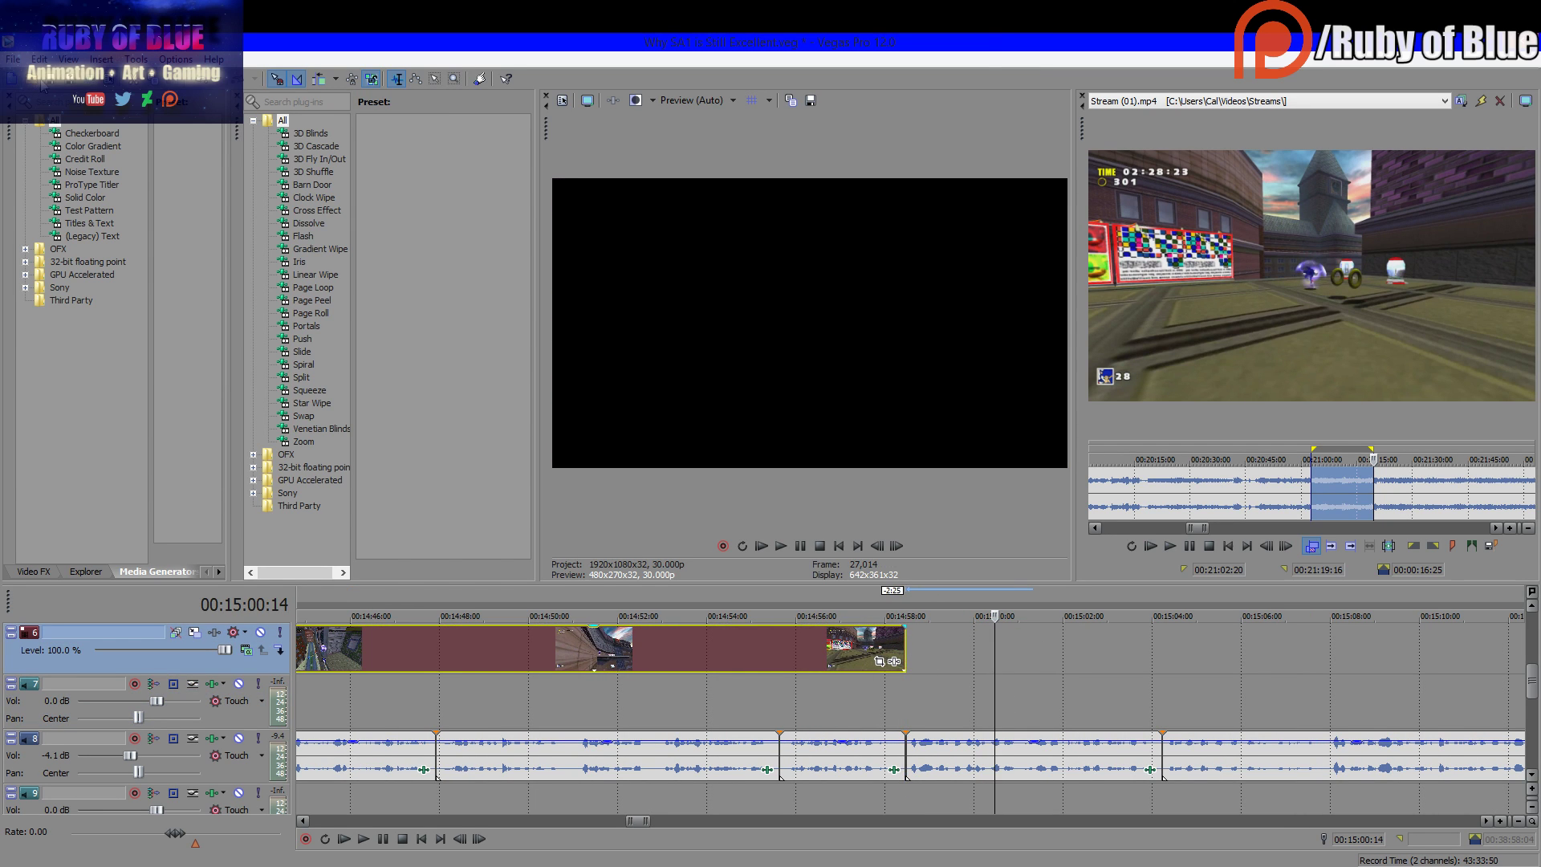
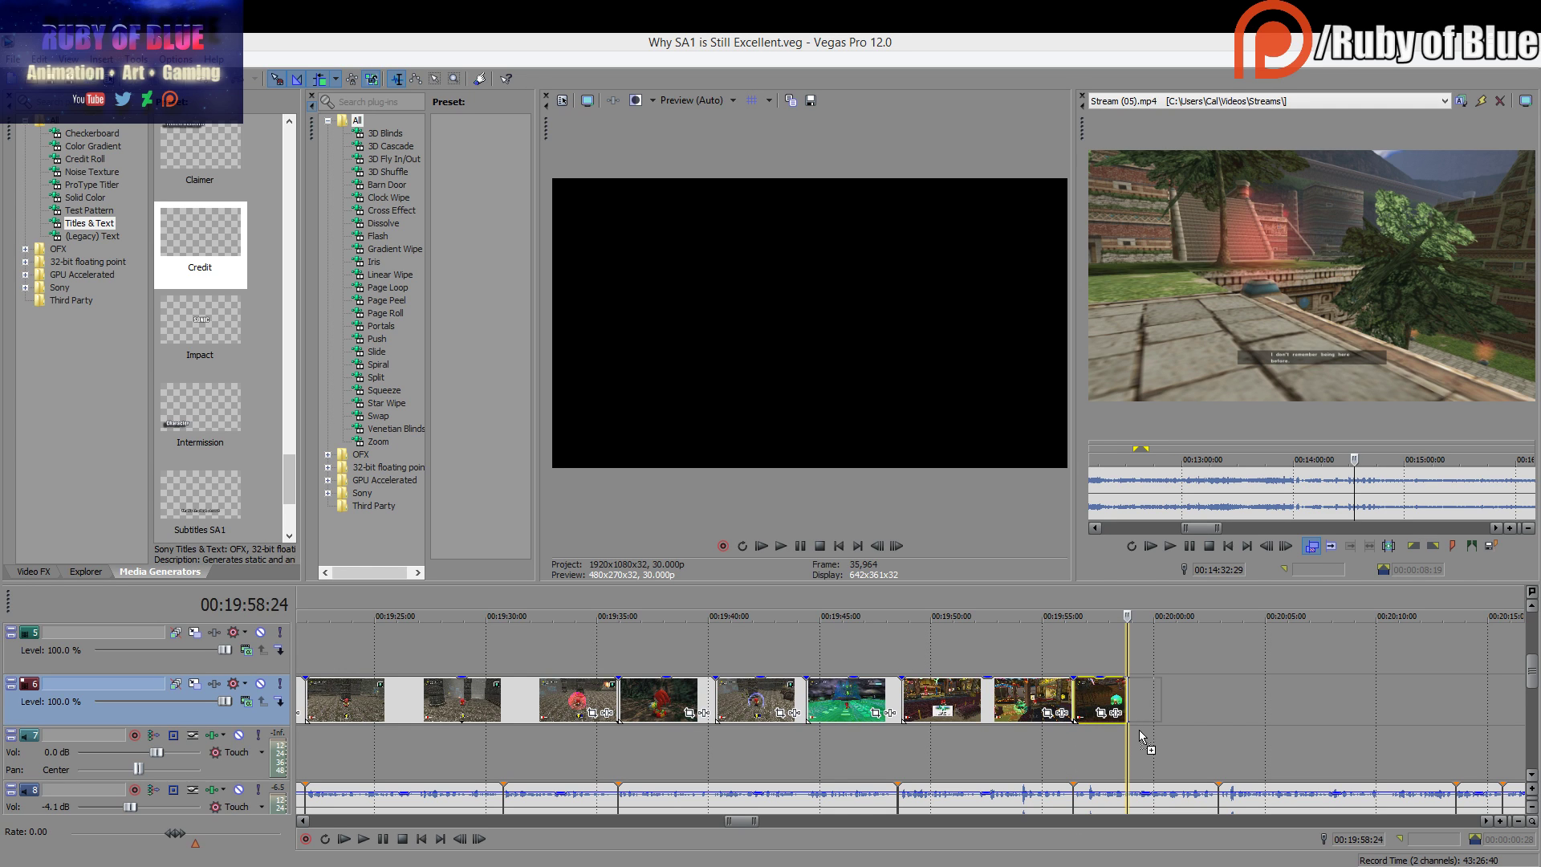
# Place the neon cowgirl clip on track 6 at 00:19:58:24, preview it and set its end to about 00:20:00:12
pyautogui.hotkey('ctrl', 'v')
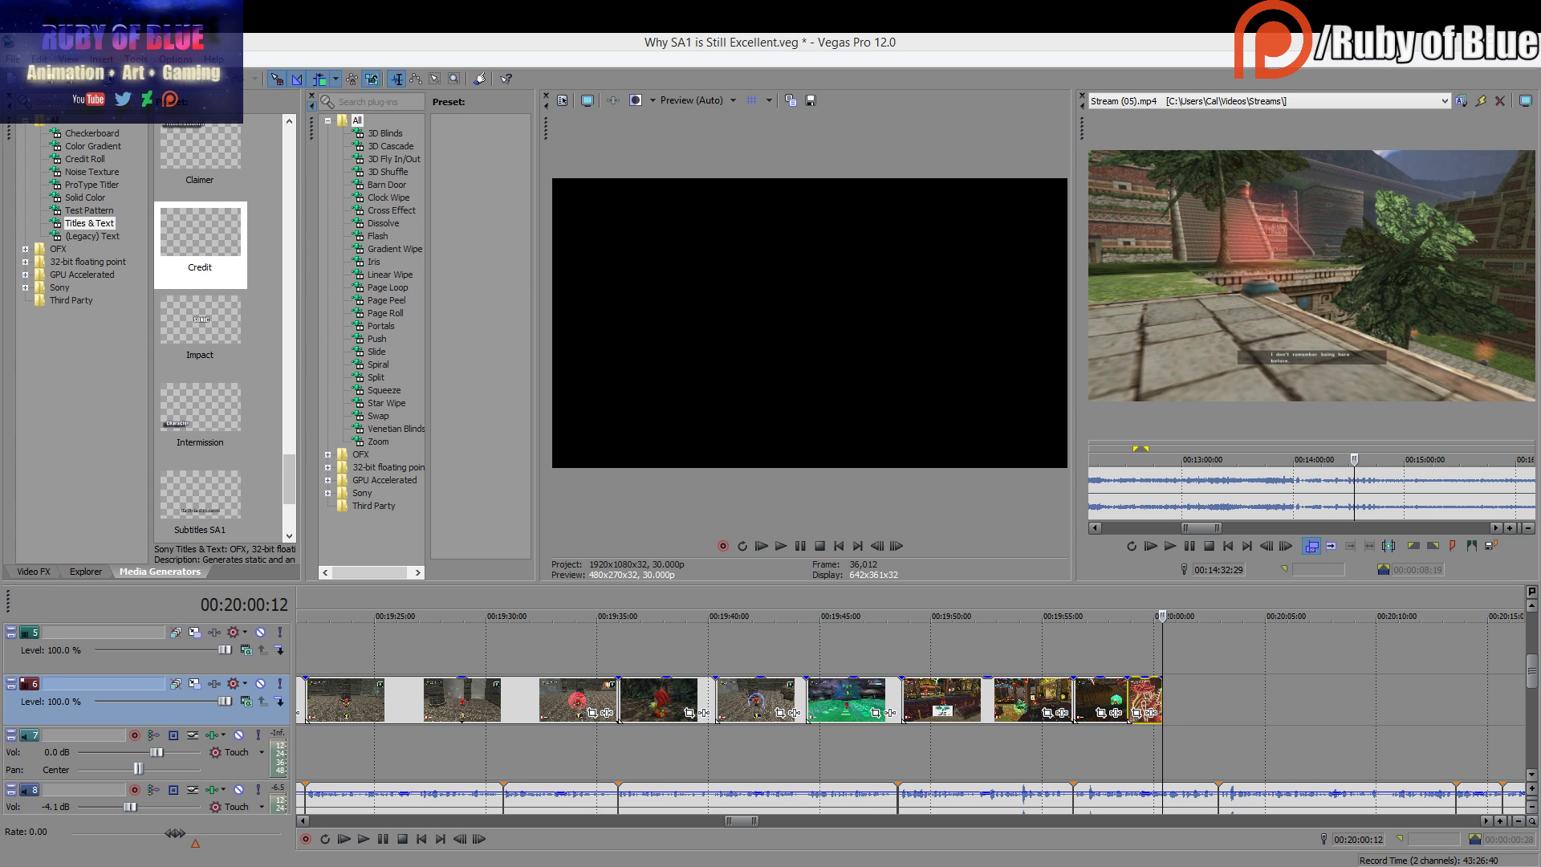
pyautogui.moveTo(1161, 697); pyautogui.dragTo(1208, 703)
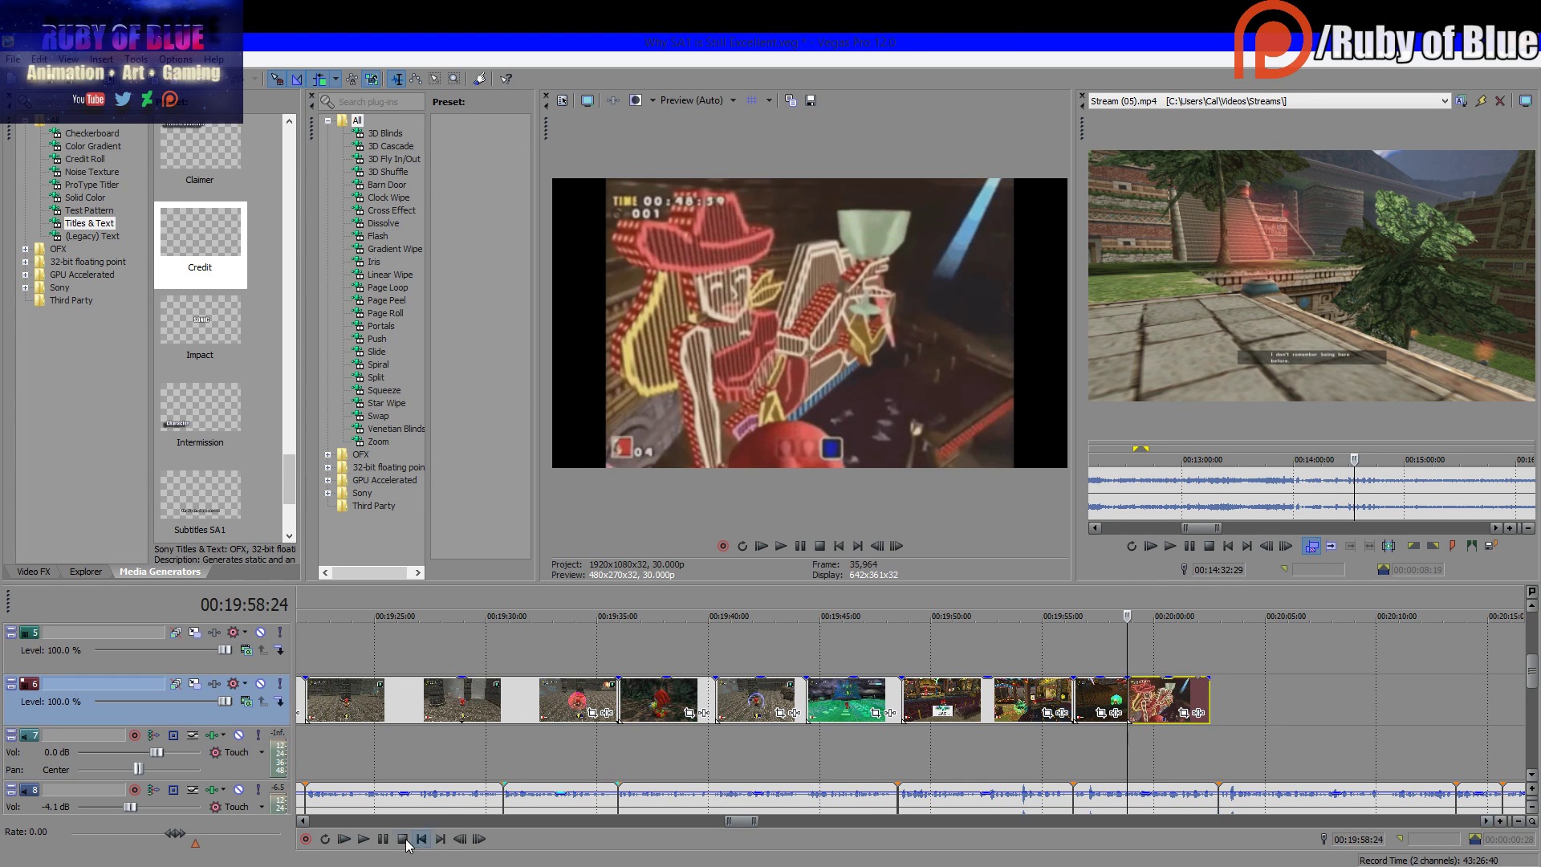
pyautogui.click(364, 839)
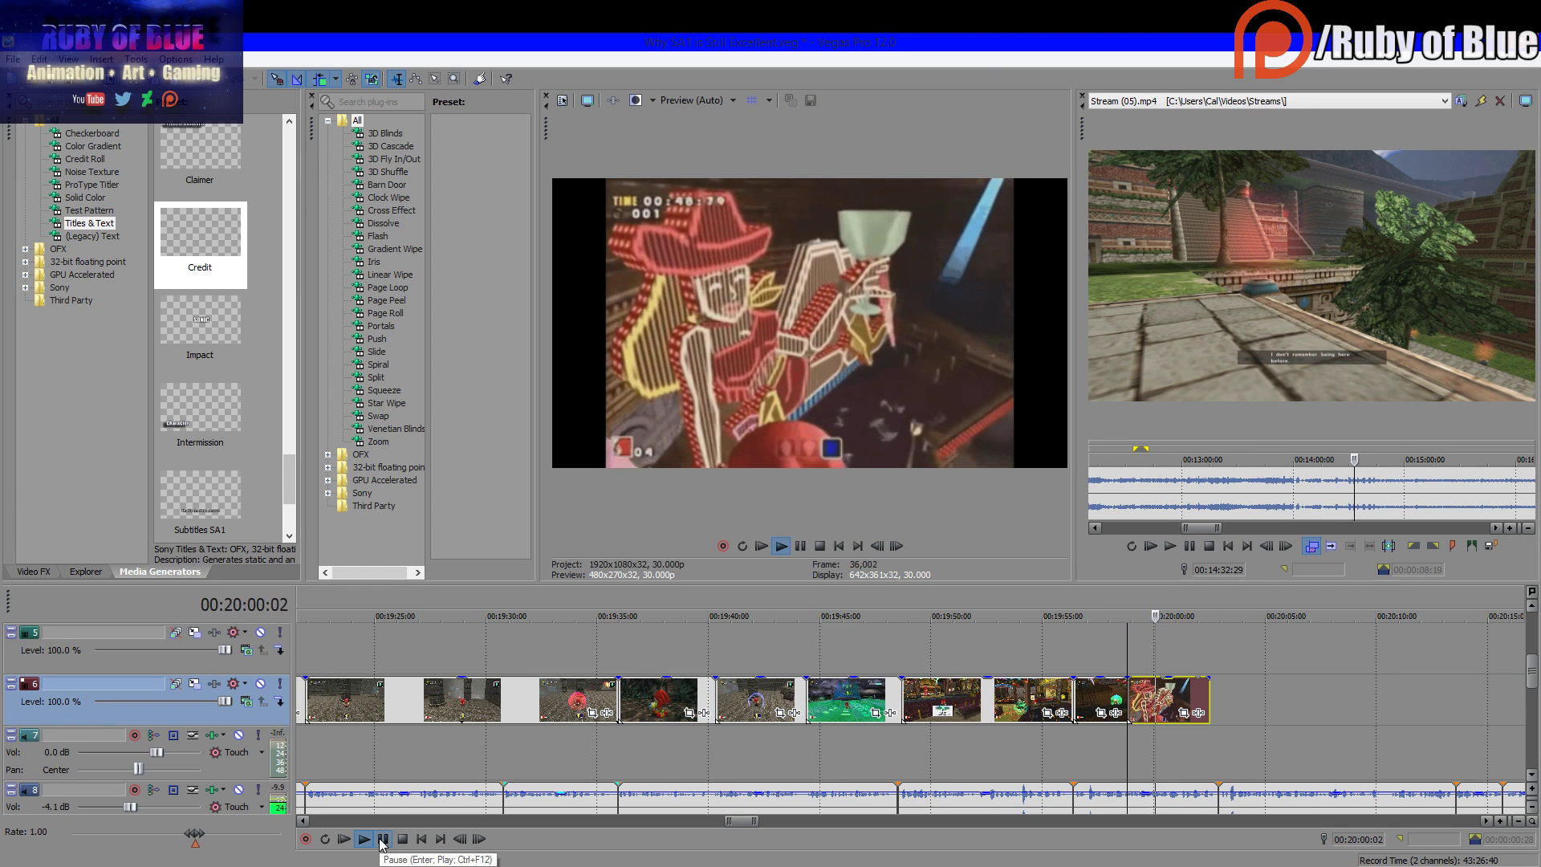
pyautogui.click(382, 839)
pyautogui.scroll(4, 1218, 704)
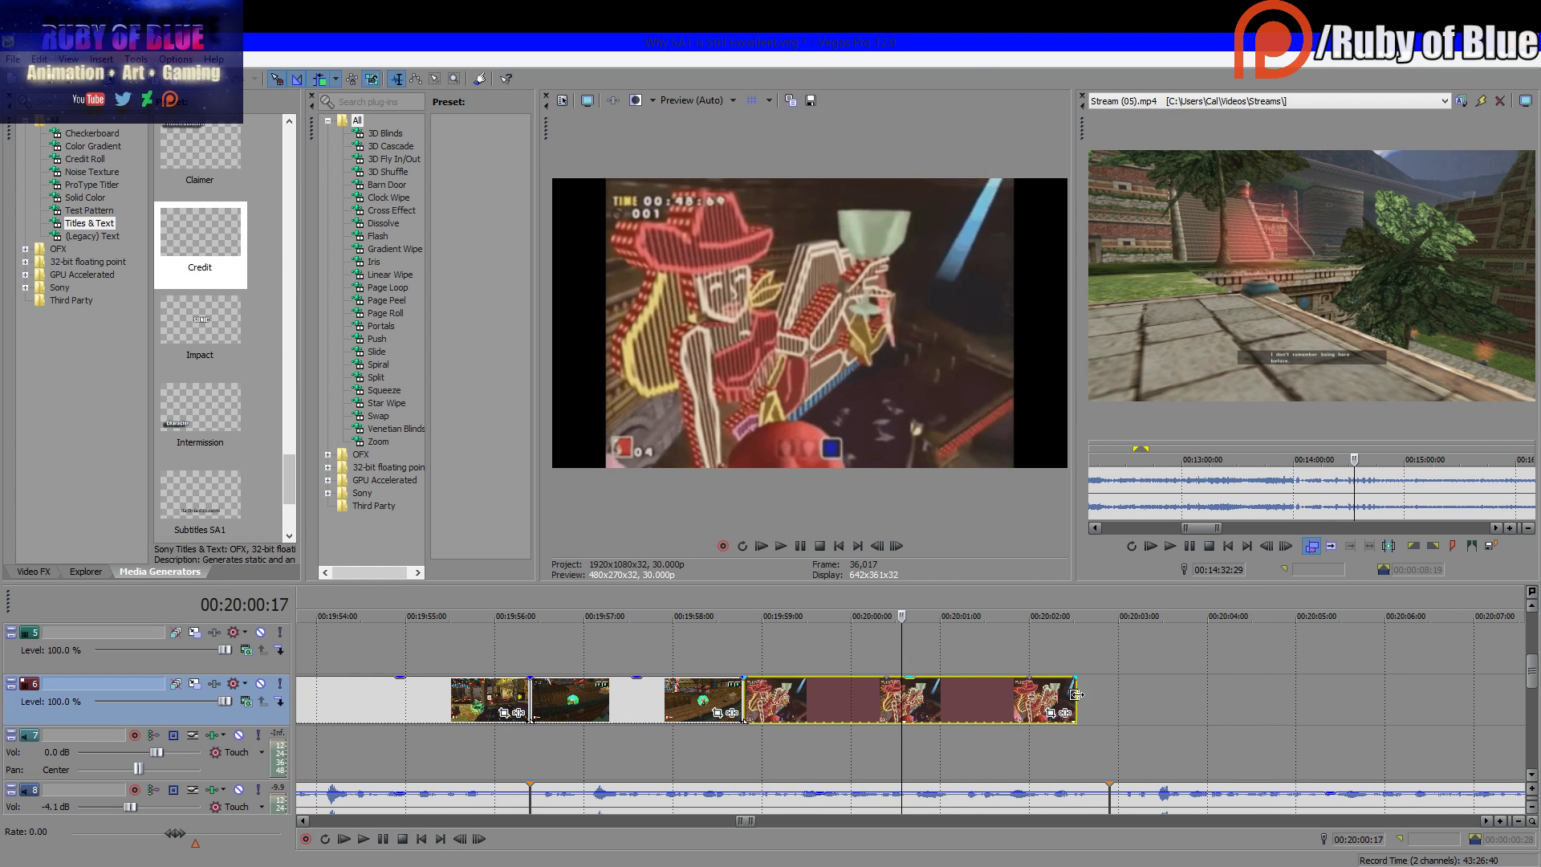
pyautogui.moveTo(1076, 695); pyautogui.dragTo(889, 696)
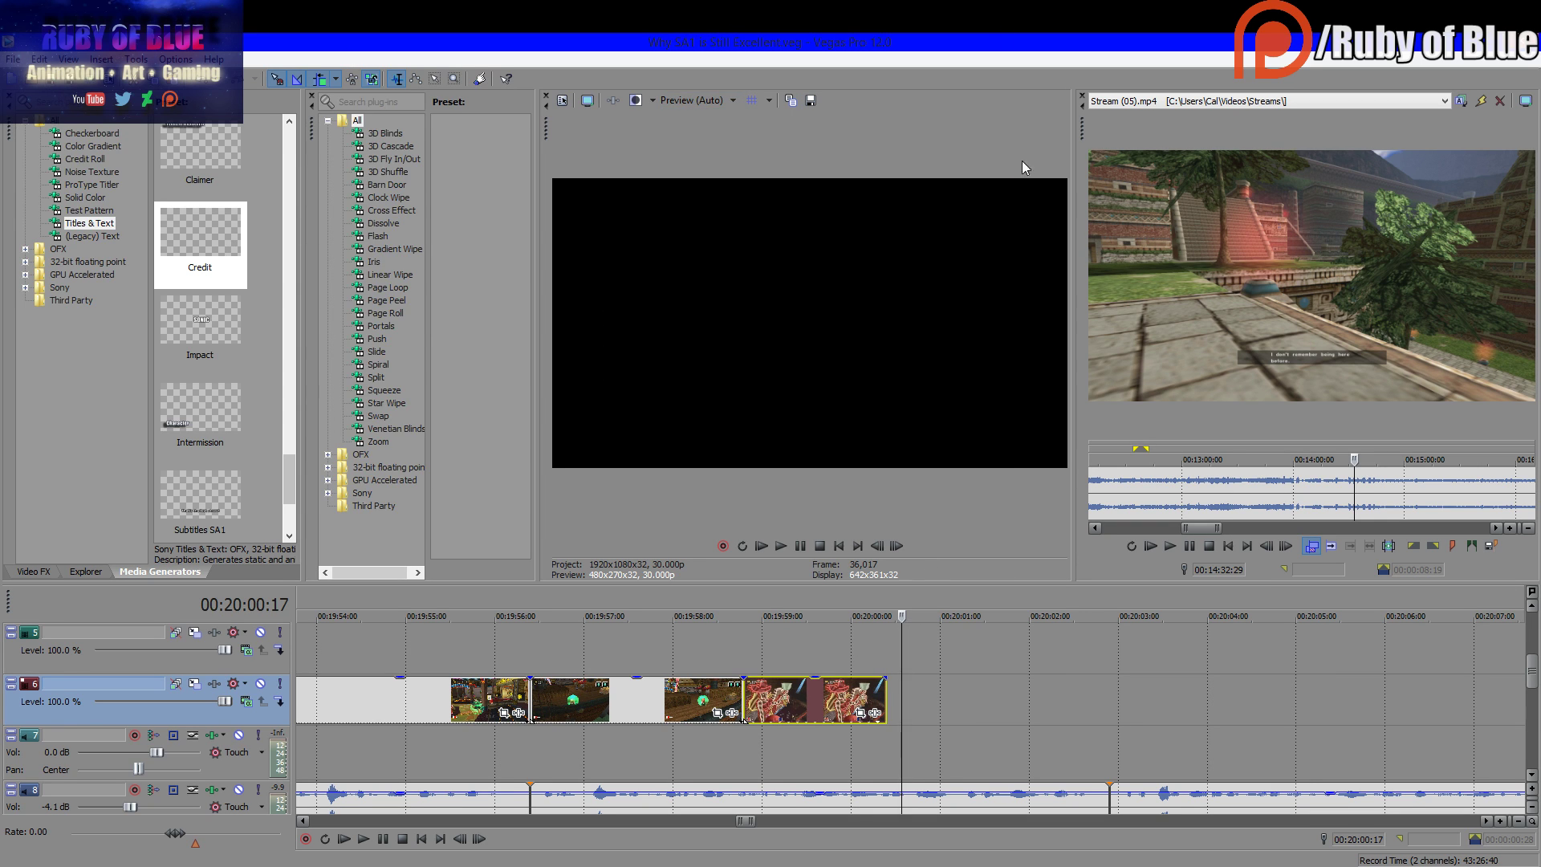
# Find the footage of Stream (05).mp4 from 00:13:12:09 to 00:13:16:03 and place it right after the neon cowgirl clip
pyautogui.click(1269, 490)
pyautogui.scroll(-5, 1168, 491)
pyautogui.scroll(5, 1169, 491)
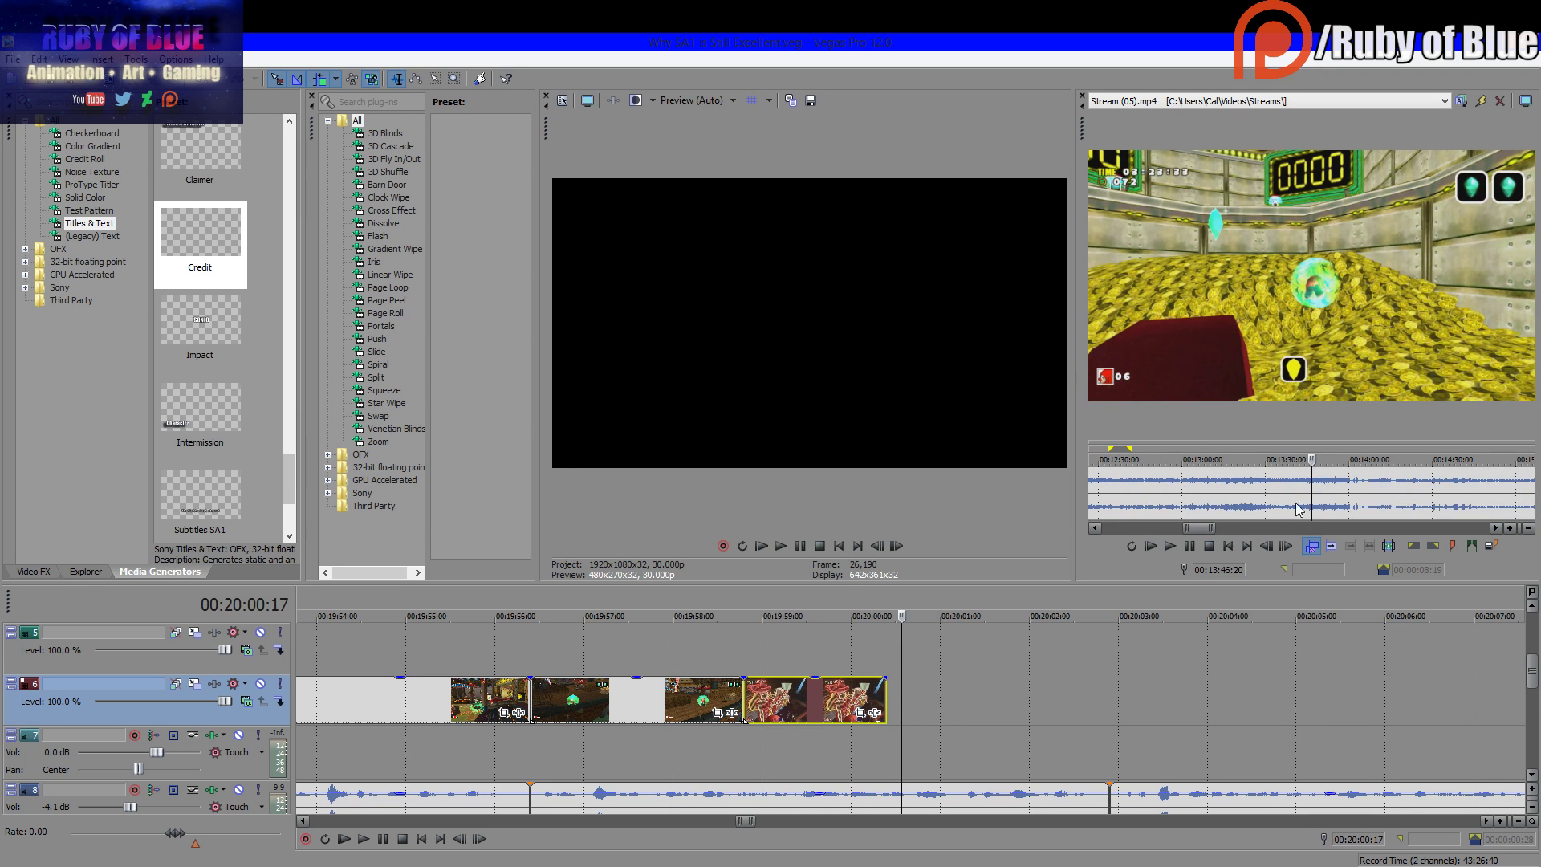
pyautogui.click(1328, 489)
pyautogui.moveTo(1327, 489); pyautogui.dragTo(1204, 498)
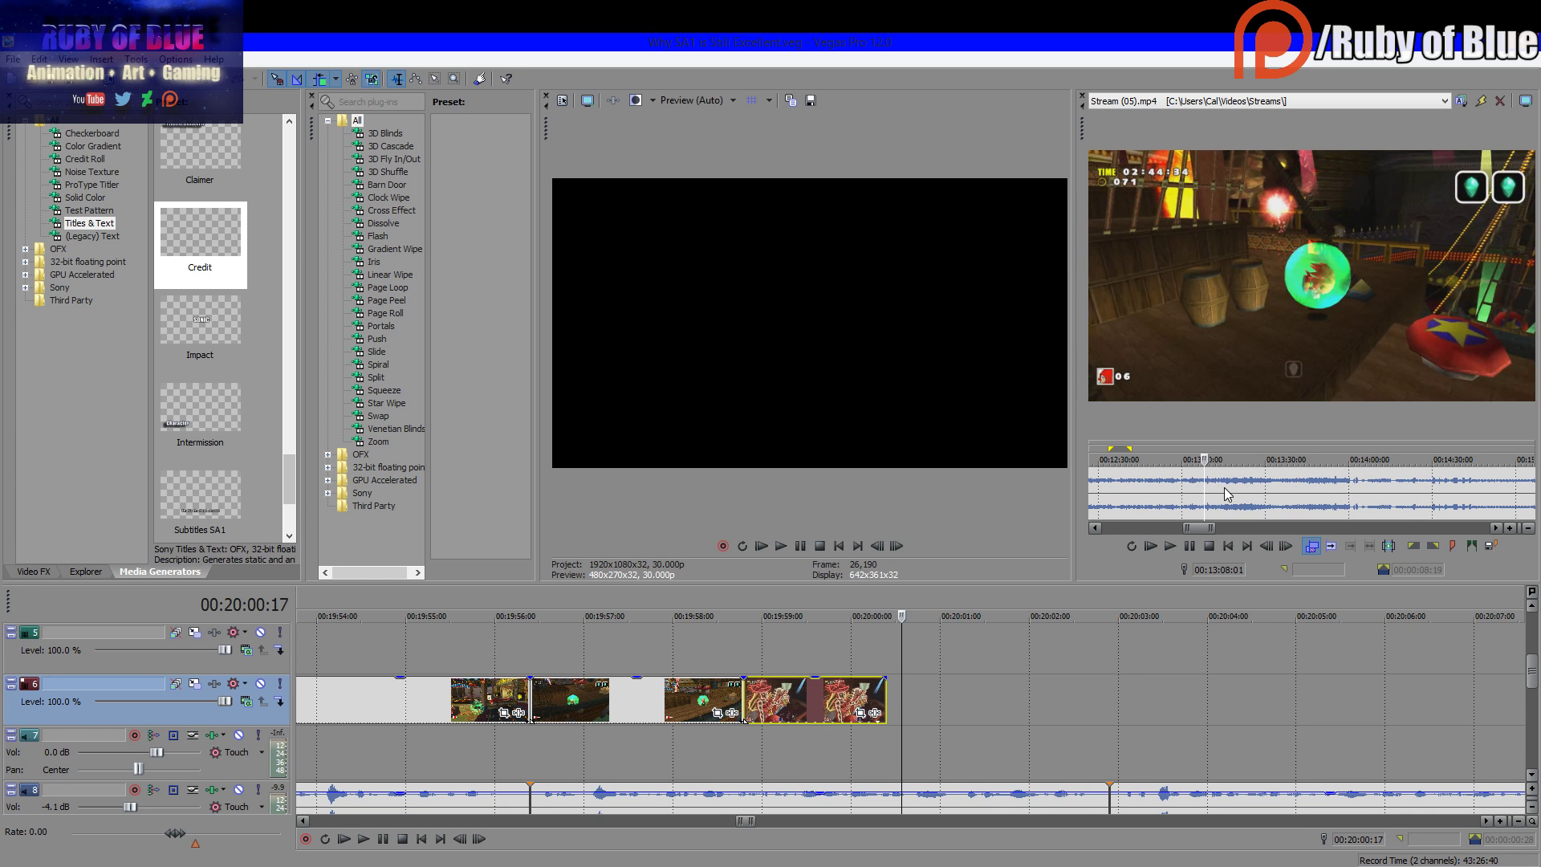
pyautogui.click(1221, 498)
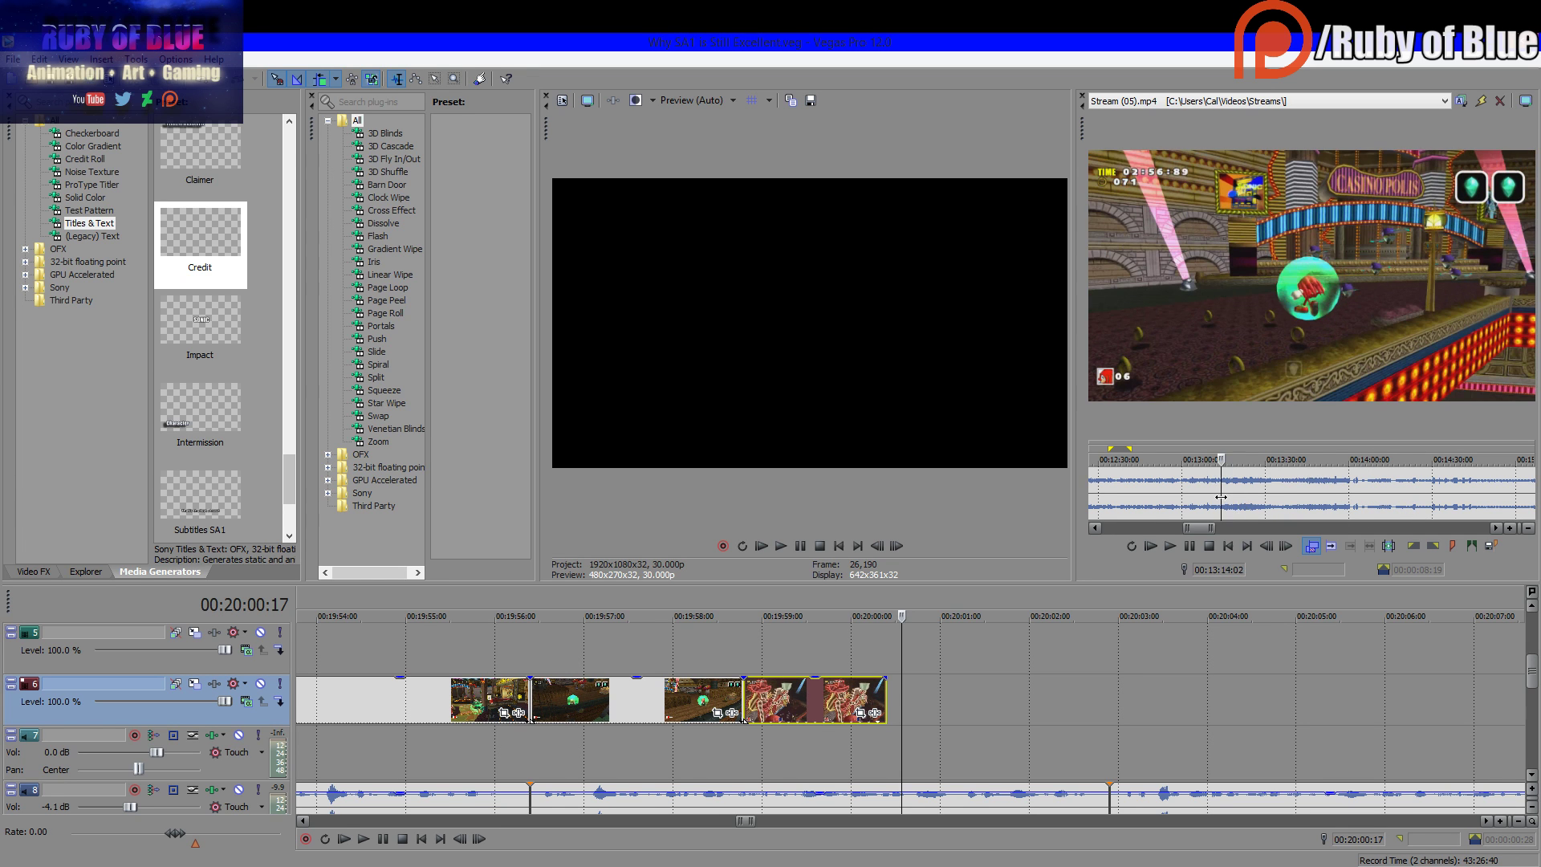
pyautogui.scroll(4, 1252, 505)
pyautogui.scroll(2, 1258, 510)
pyautogui.moveTo(1298, 506); pyautogui.dragTo(1452, 515)
pyautogui.moveTo(1259, 515); pyautogui.dragTo(934, 769)
# Preview the added Stream (05).mp4 clip, trim its end to about 00:20:03:01 and save the project
pyautogui.press('space')
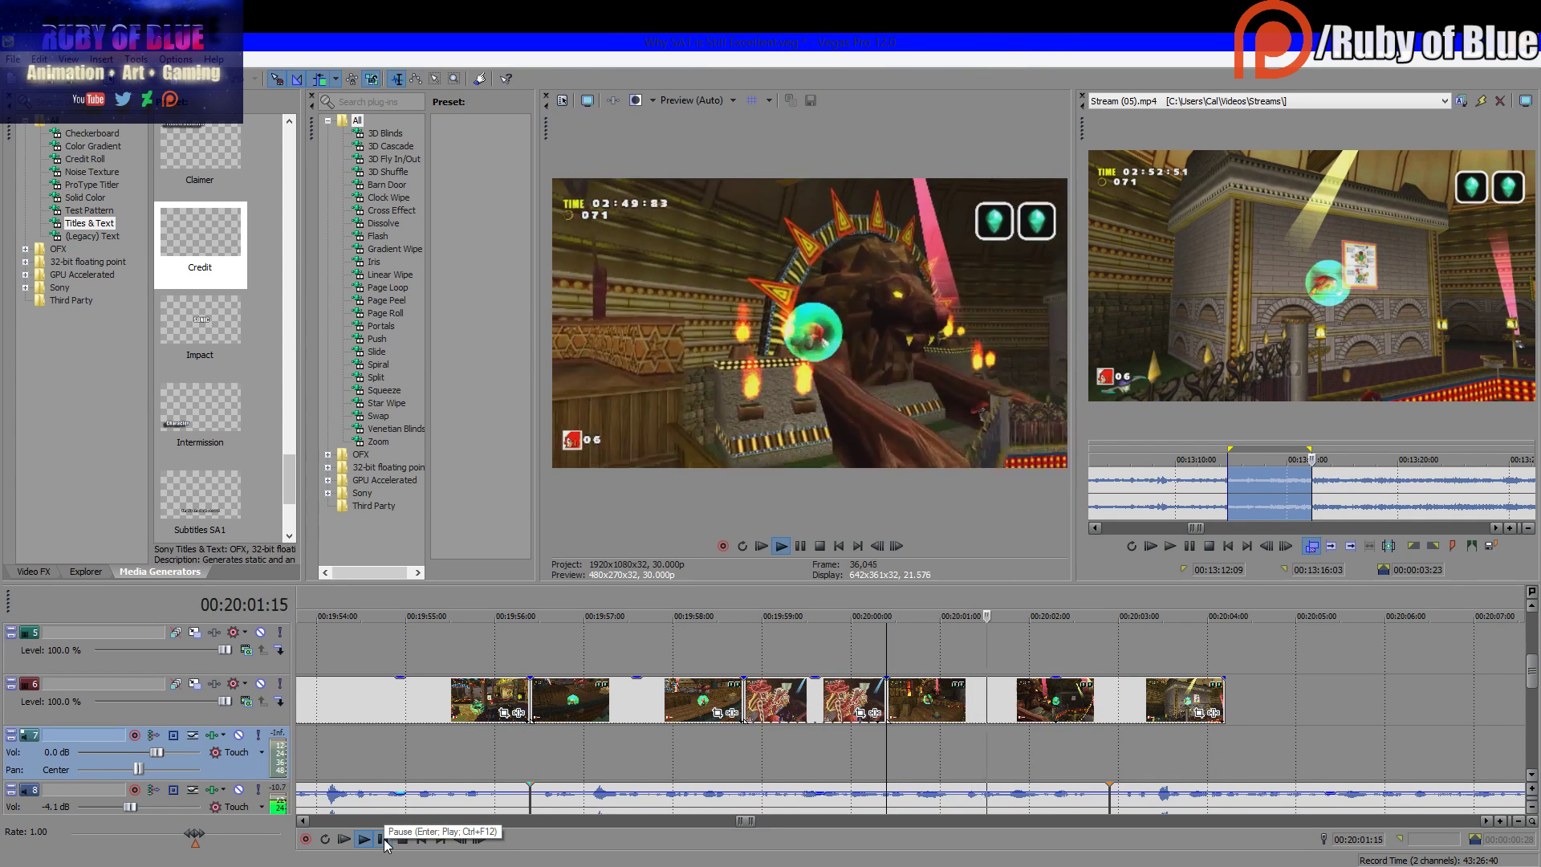
pyautogui.click(385, 841)
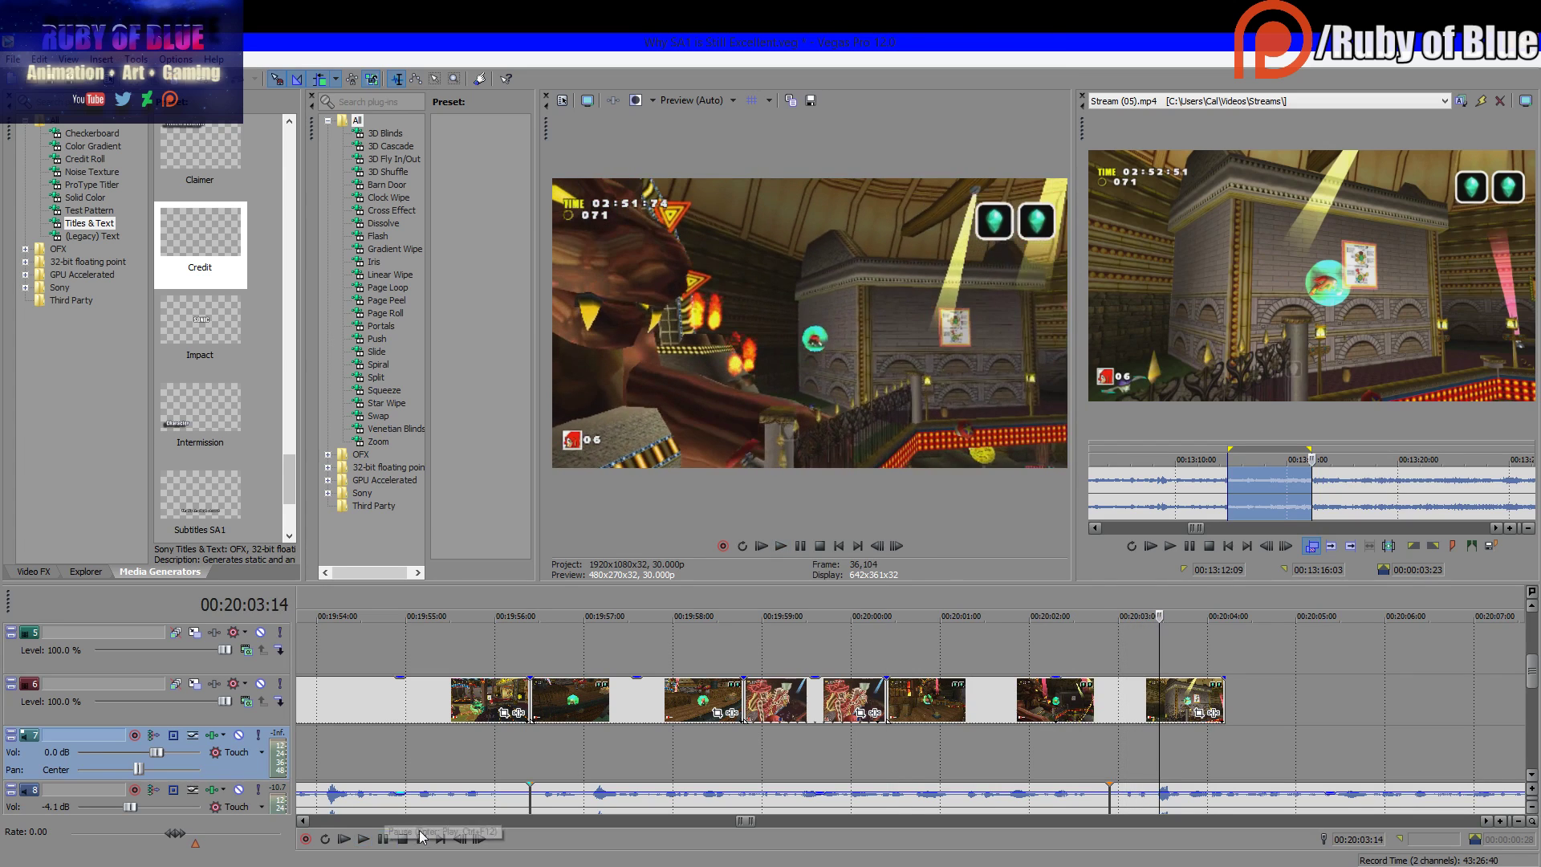
pyautogui.moveTo(1221, 701); pyautogui.dragTo(1122, 701)
pyautogui.hotkey('ctrl', 's')
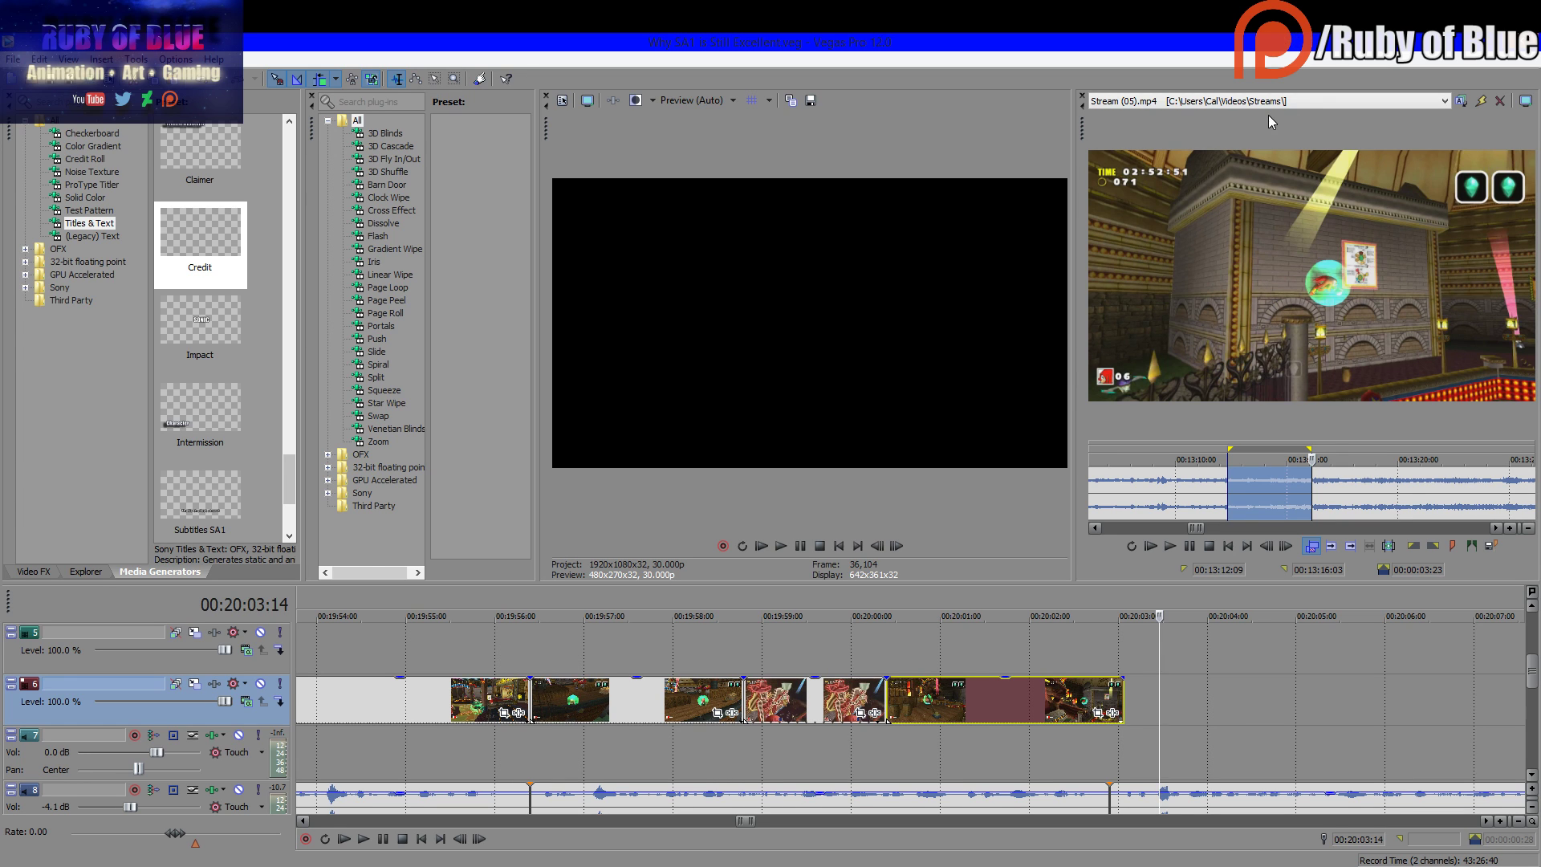
# Examine Stream (05).mp4 in the trimmer between about 00:13:02 and 00:14:09 for the next usable shot
pyautogui.click(1239, 106)
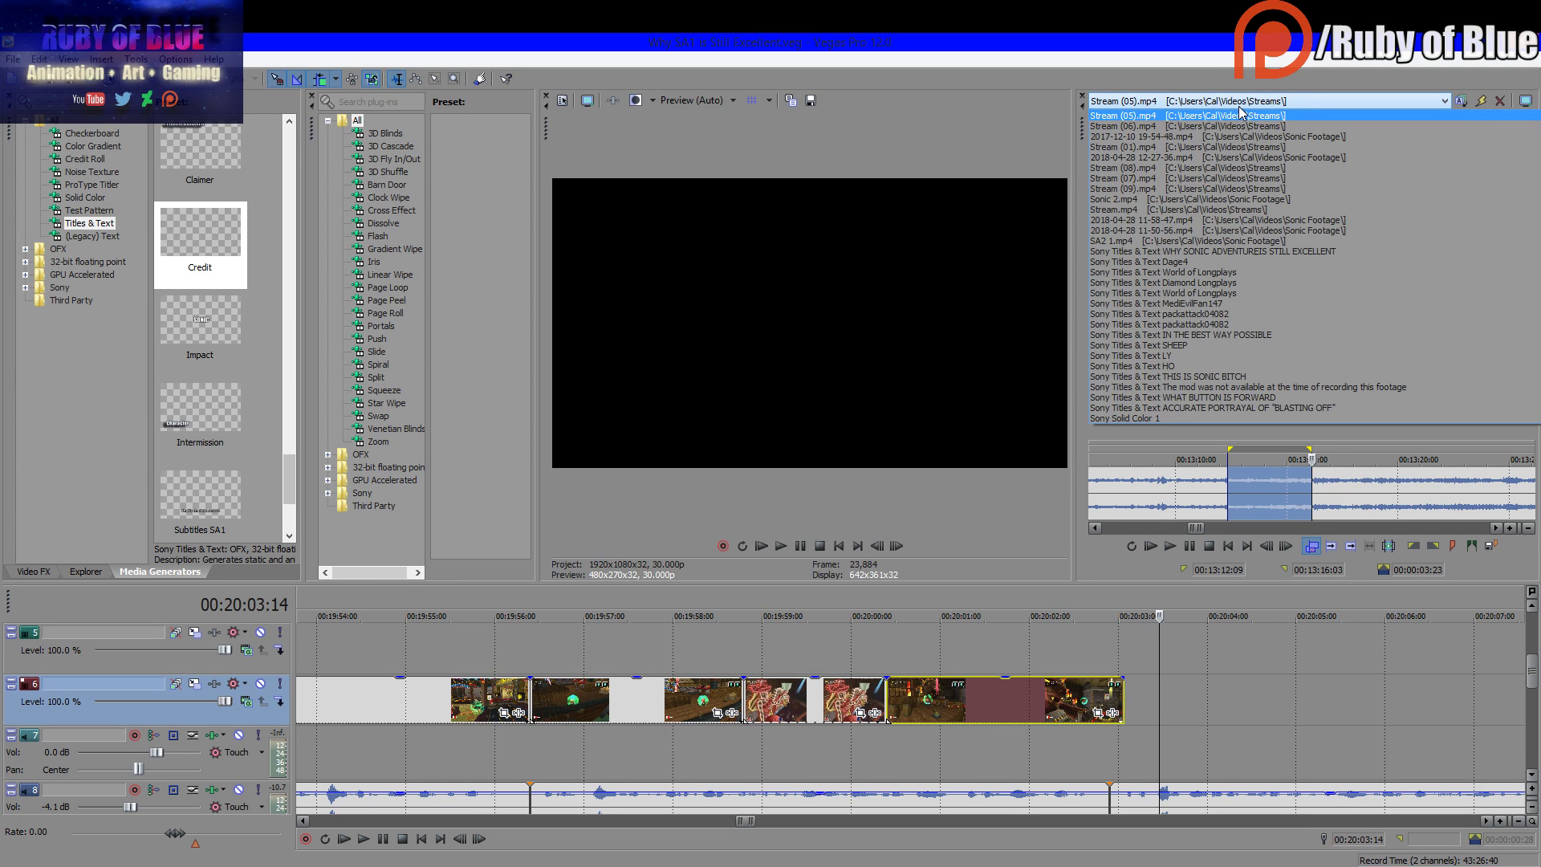
pyautogui.click(1250, 117)
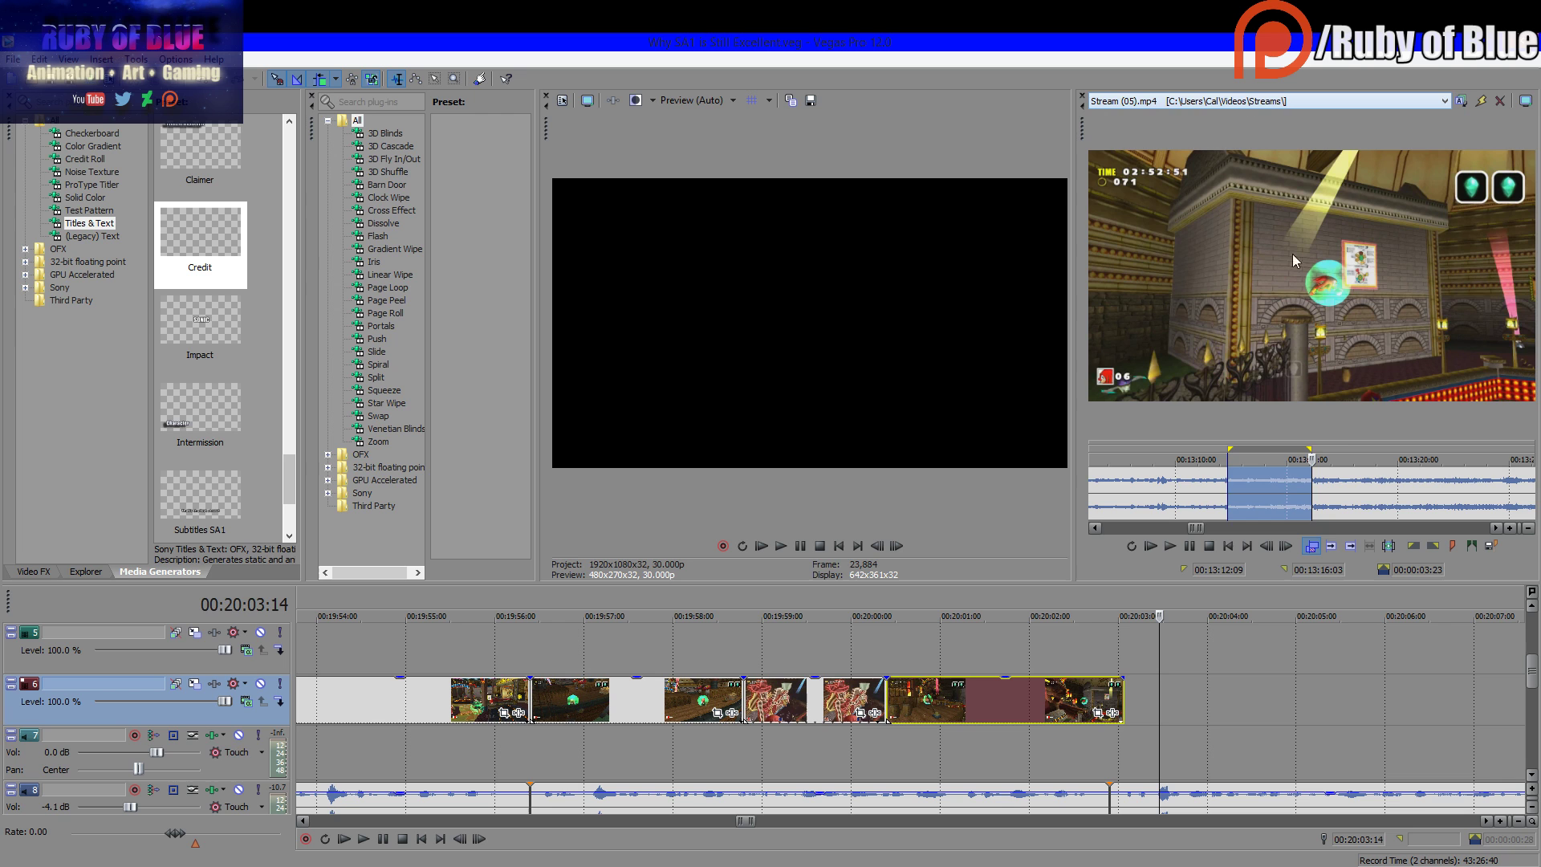
pyautogui.click(1379, 477)
pyautogui.scroll(-2, 1365, 490)
pyautogui.click(1372, 503)
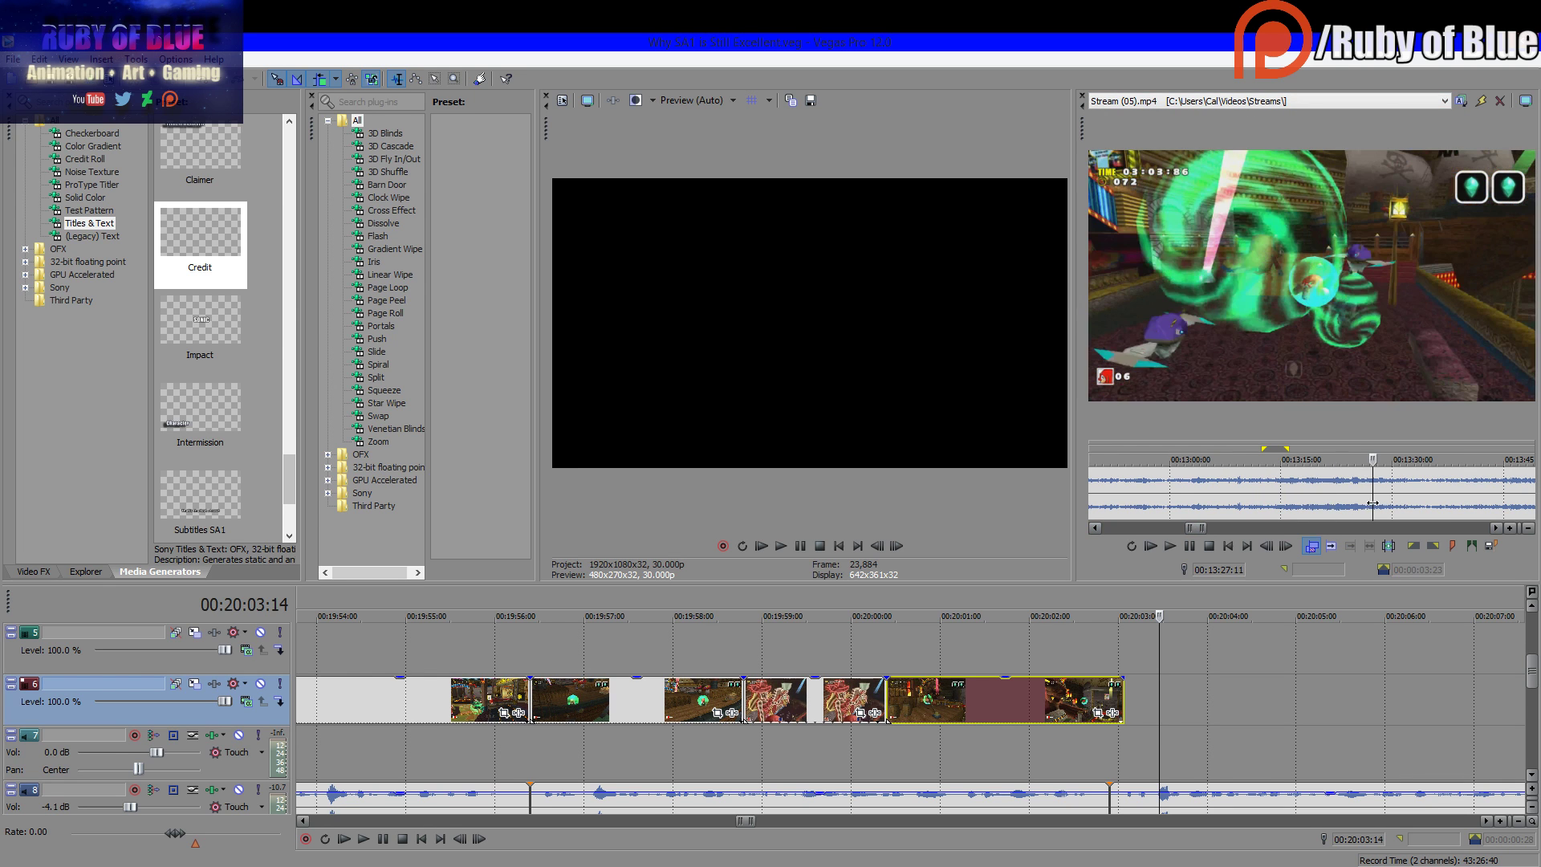
pyautogui.scroll(-1, 1380, 505)
pyautogui.click(1355, 506)
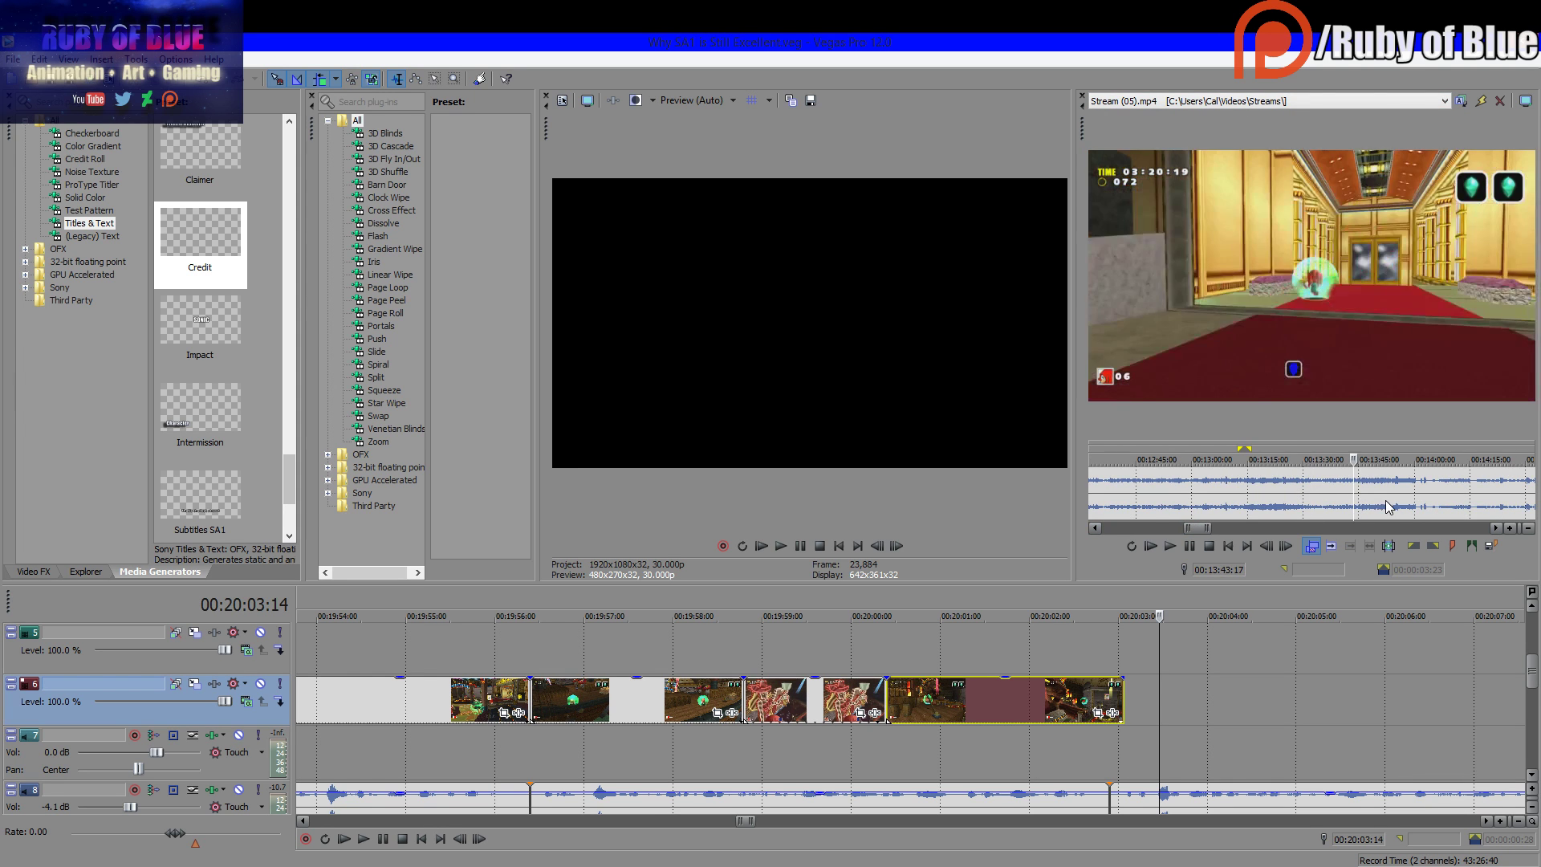
pyautogui.click(1384, 506)
pyautogui.click(1447, 505)
pyautogui.scroll(-1, 1483, 506)
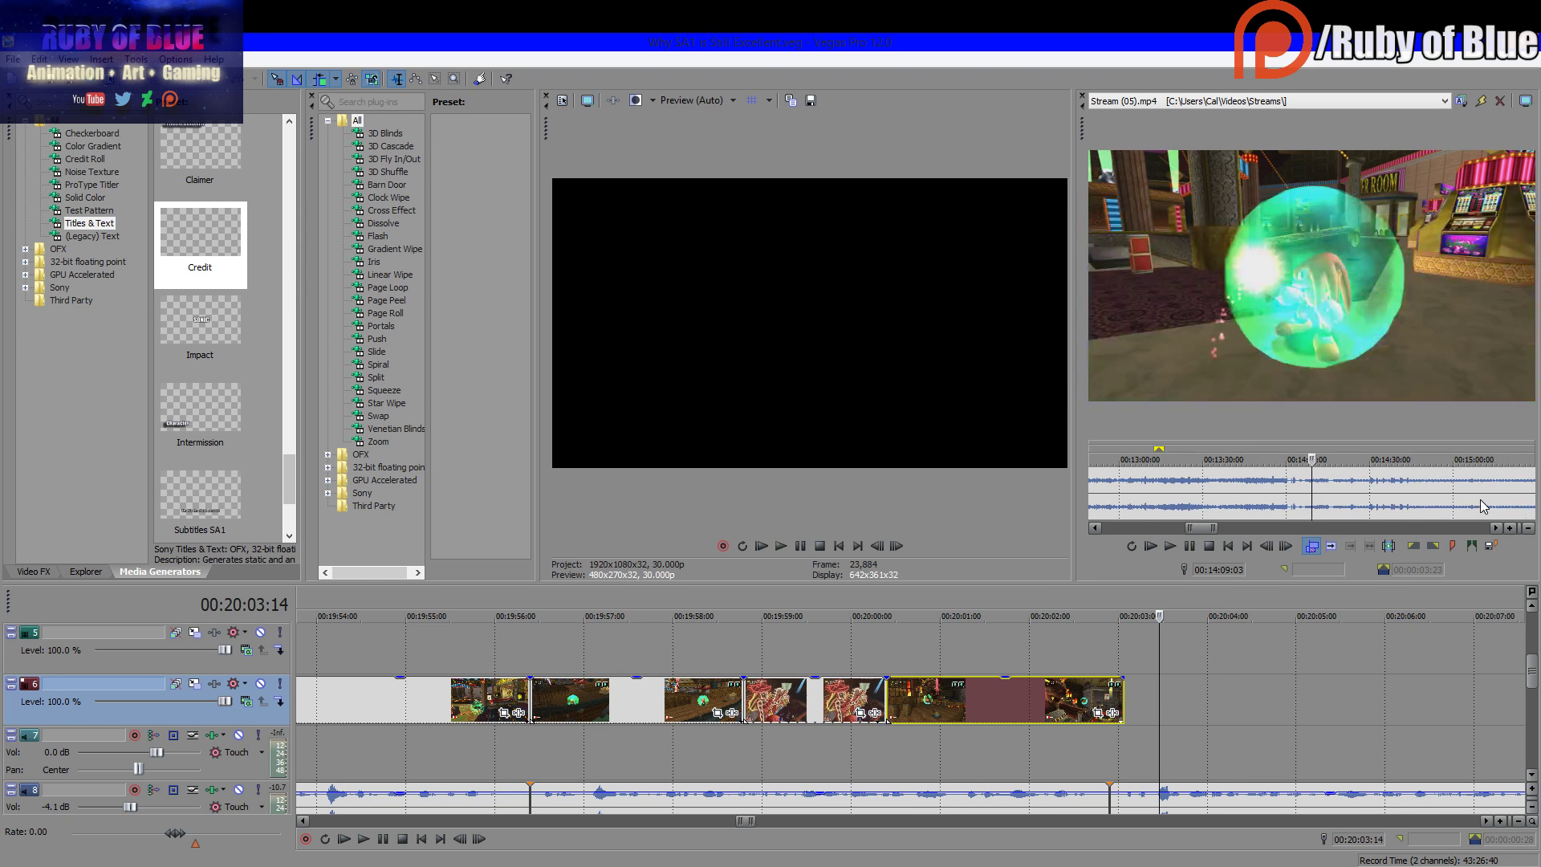
pyautogui.click(1203, 498)
pyautogui.click(1126, 489)
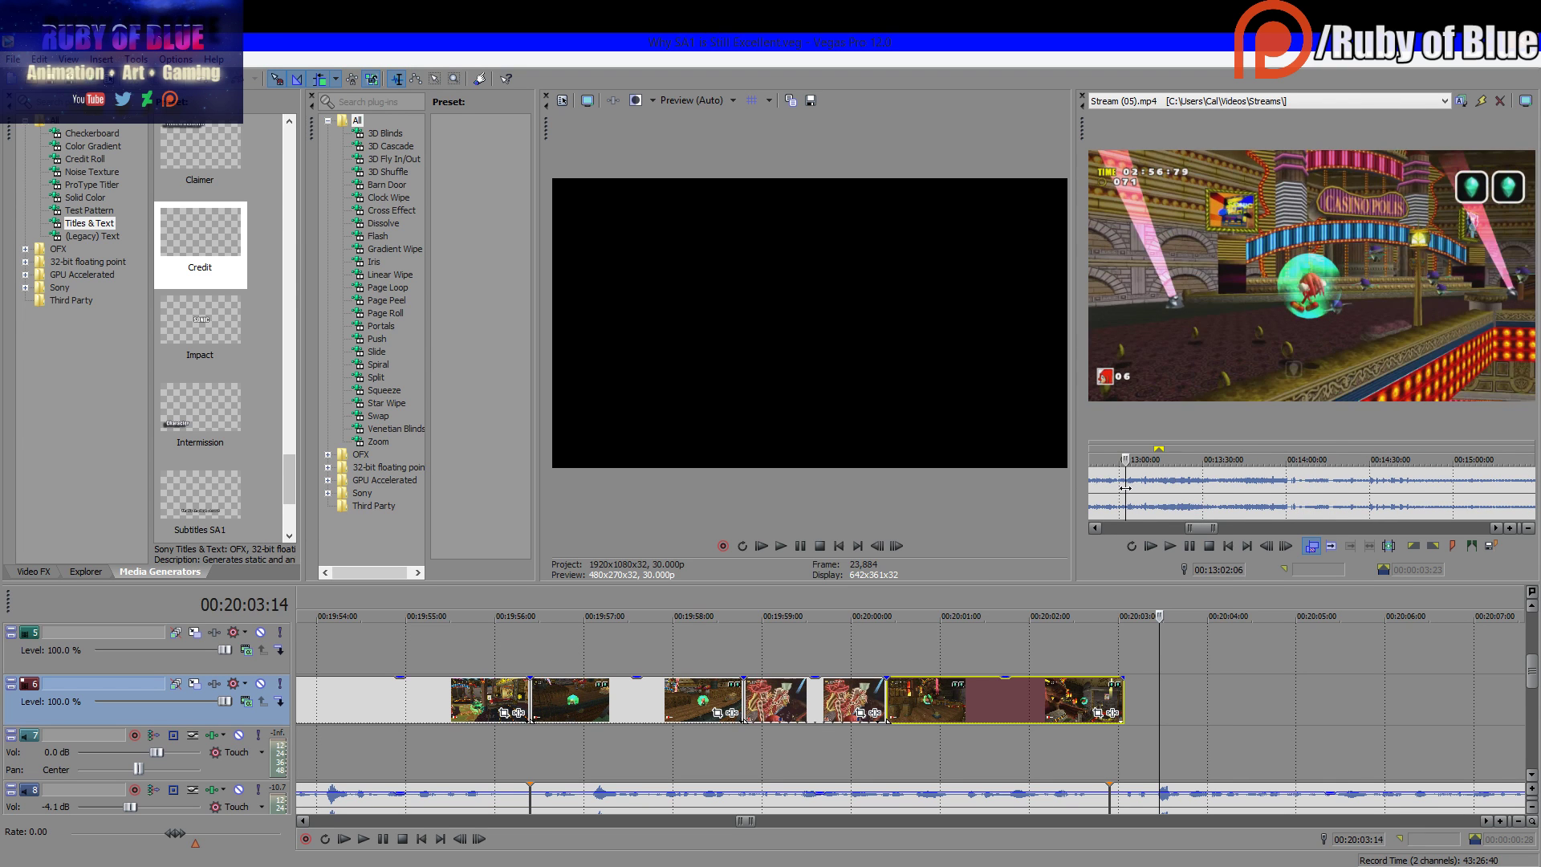
# Locate the Casino Polis shot earlier in Stream (05).mp4 and select the range from 00:11:02:21 to 00:11:12:22
pyautogui.scroll(-1, 1126, 488)
pyautogui.click(1238, 506)
pyautogui.click(1162, 506)
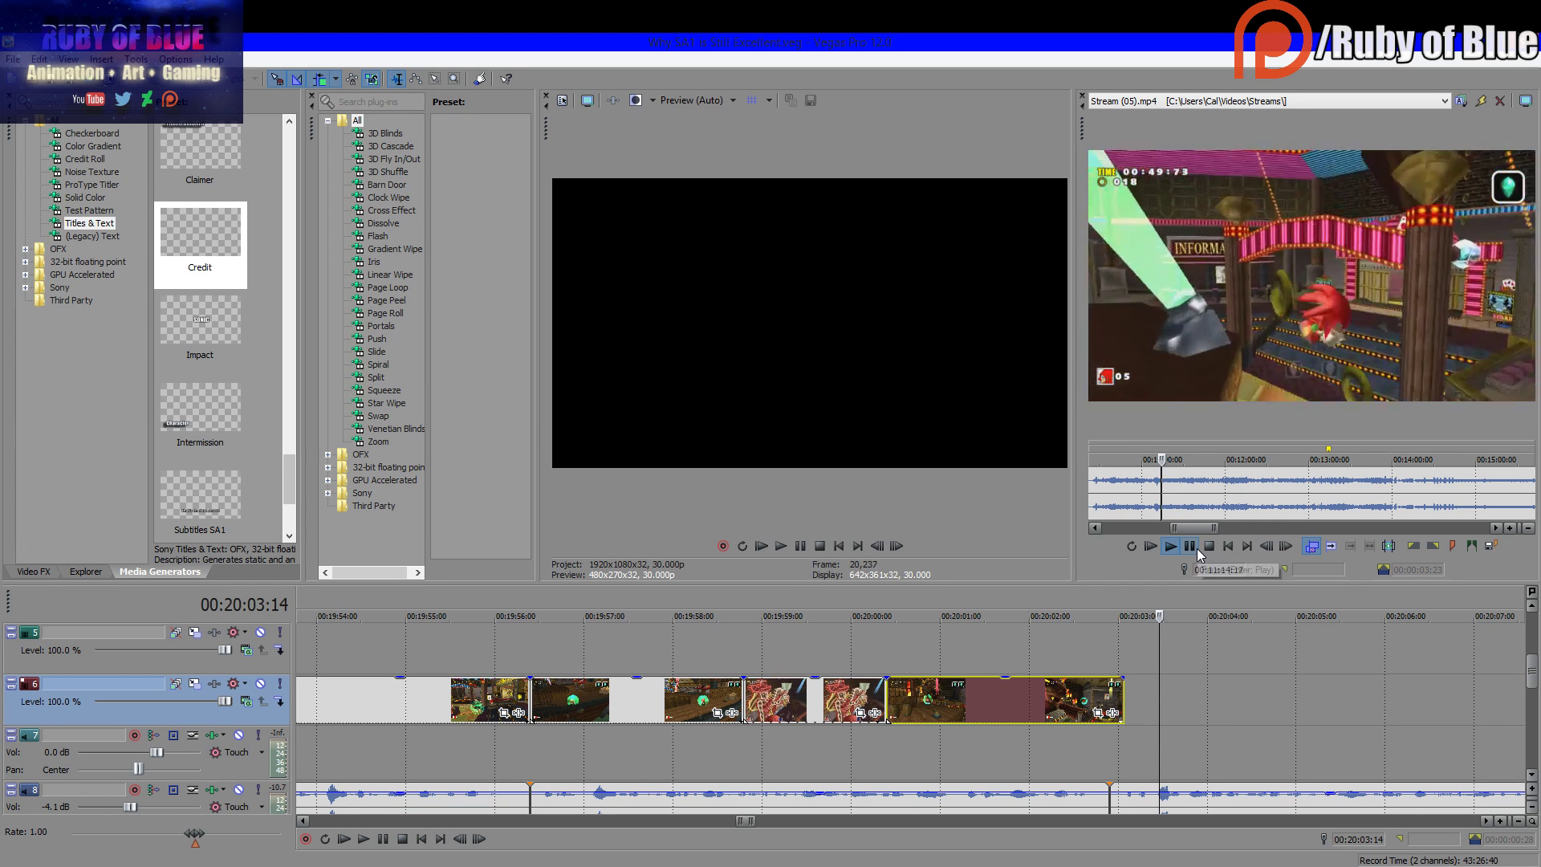
pyautogui.click(1115, 494)
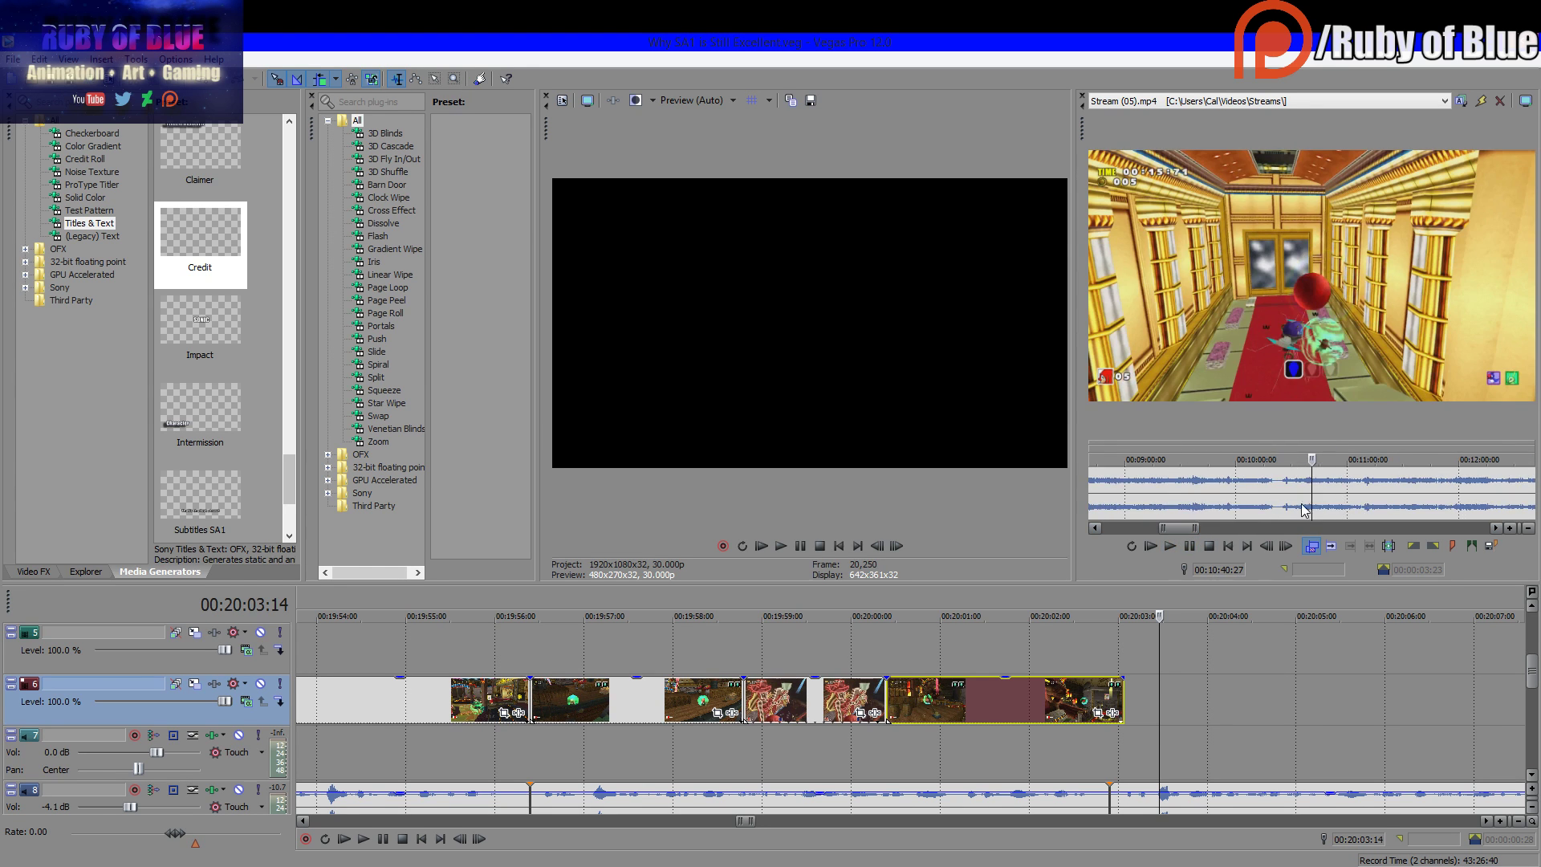
pyautogui.scroll(1, 1309, 494)
pyautogui.click(1343, 495)
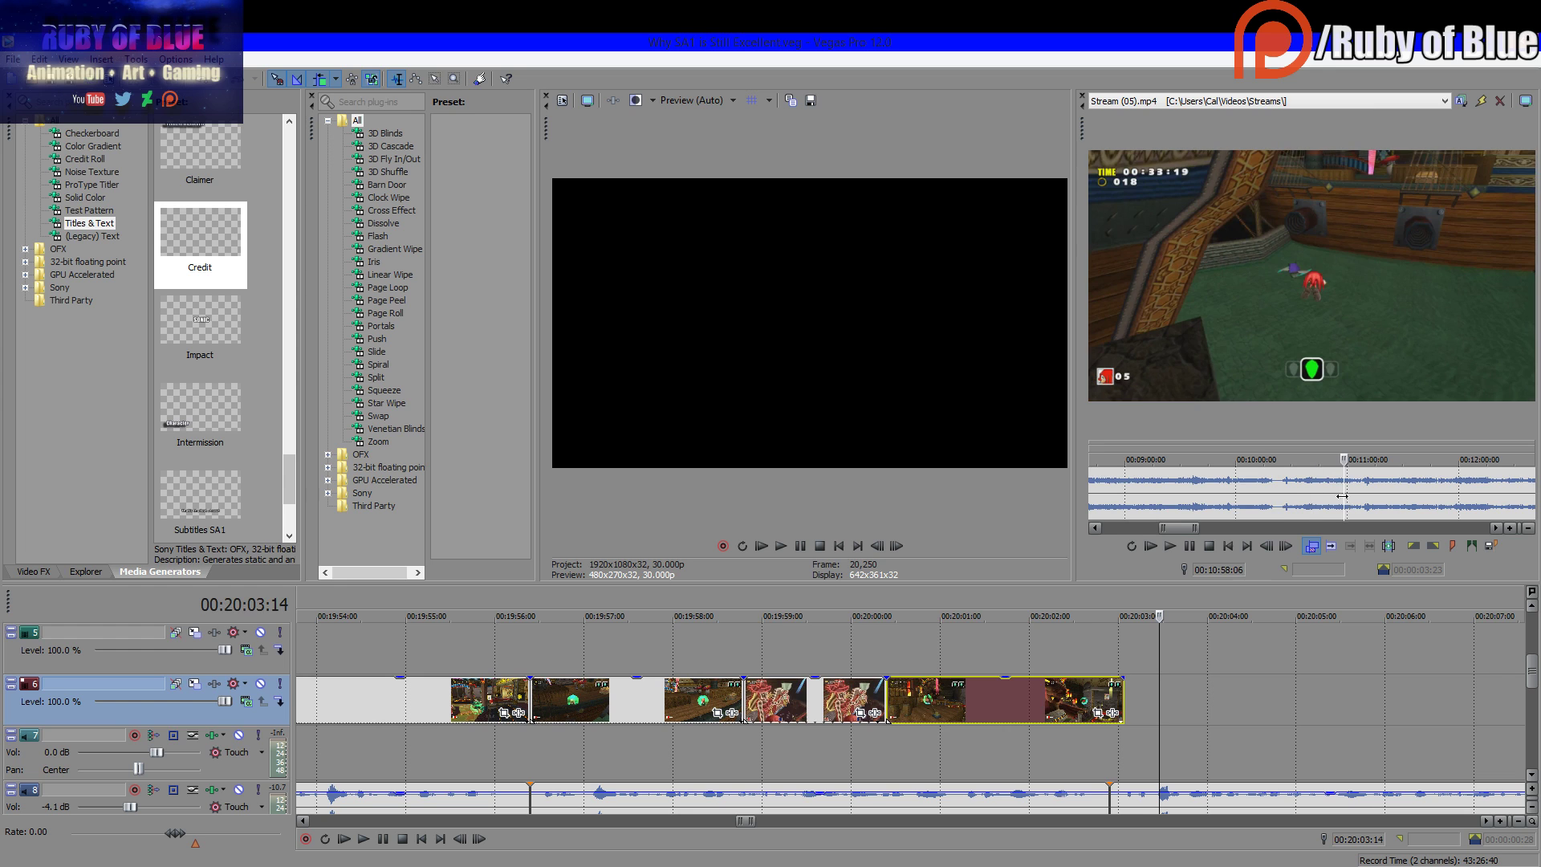
pyautogui.click(1188, 546)
pyautogui.click(1368, 496)
pyautogui.scroll(3, 1357, 498)
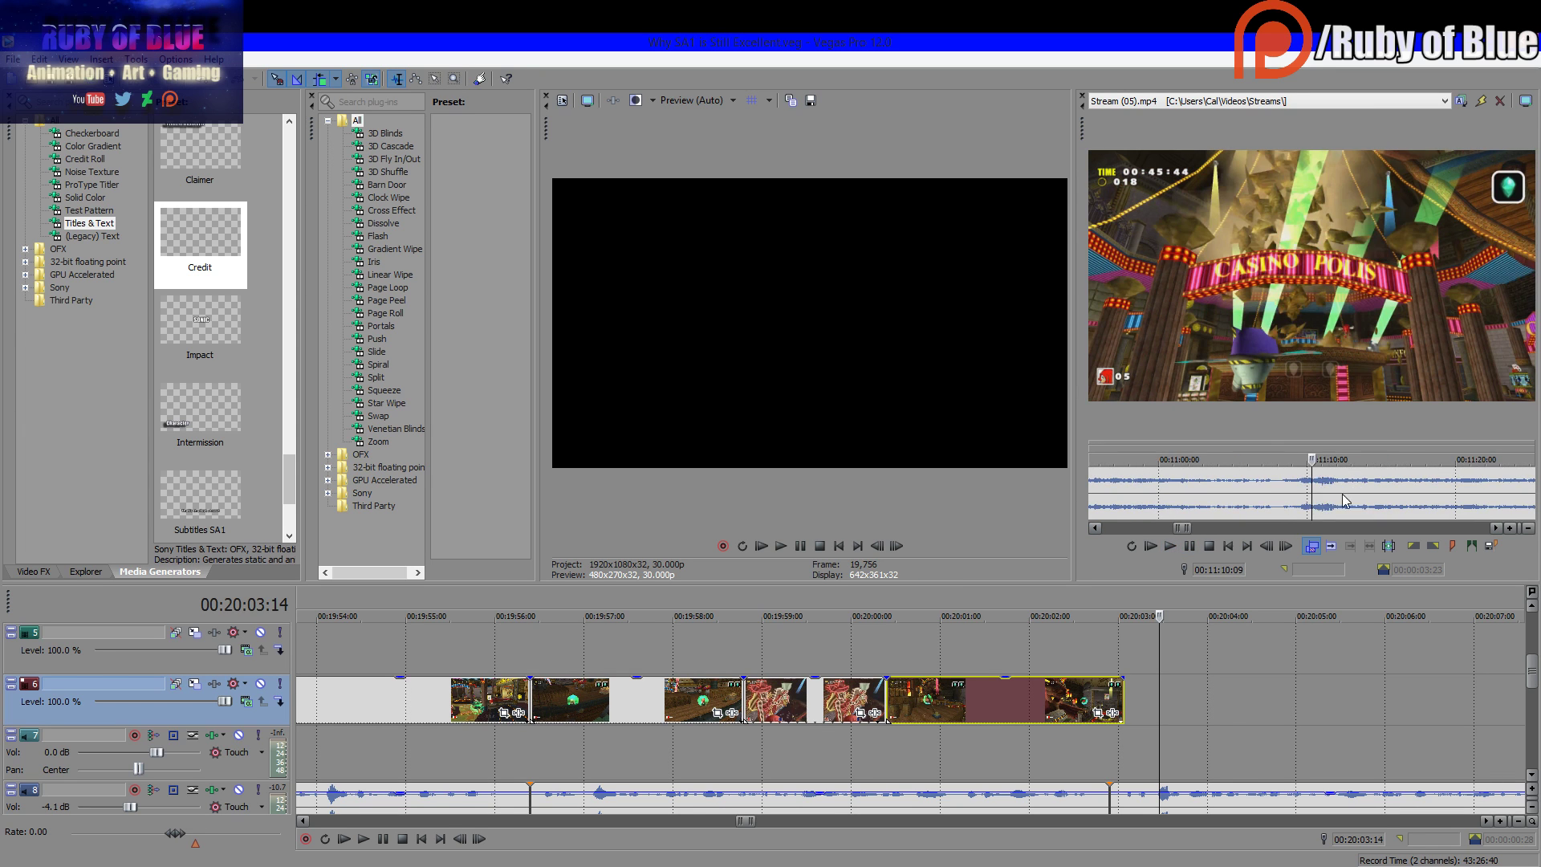
pyautogui.click(1206, 503)
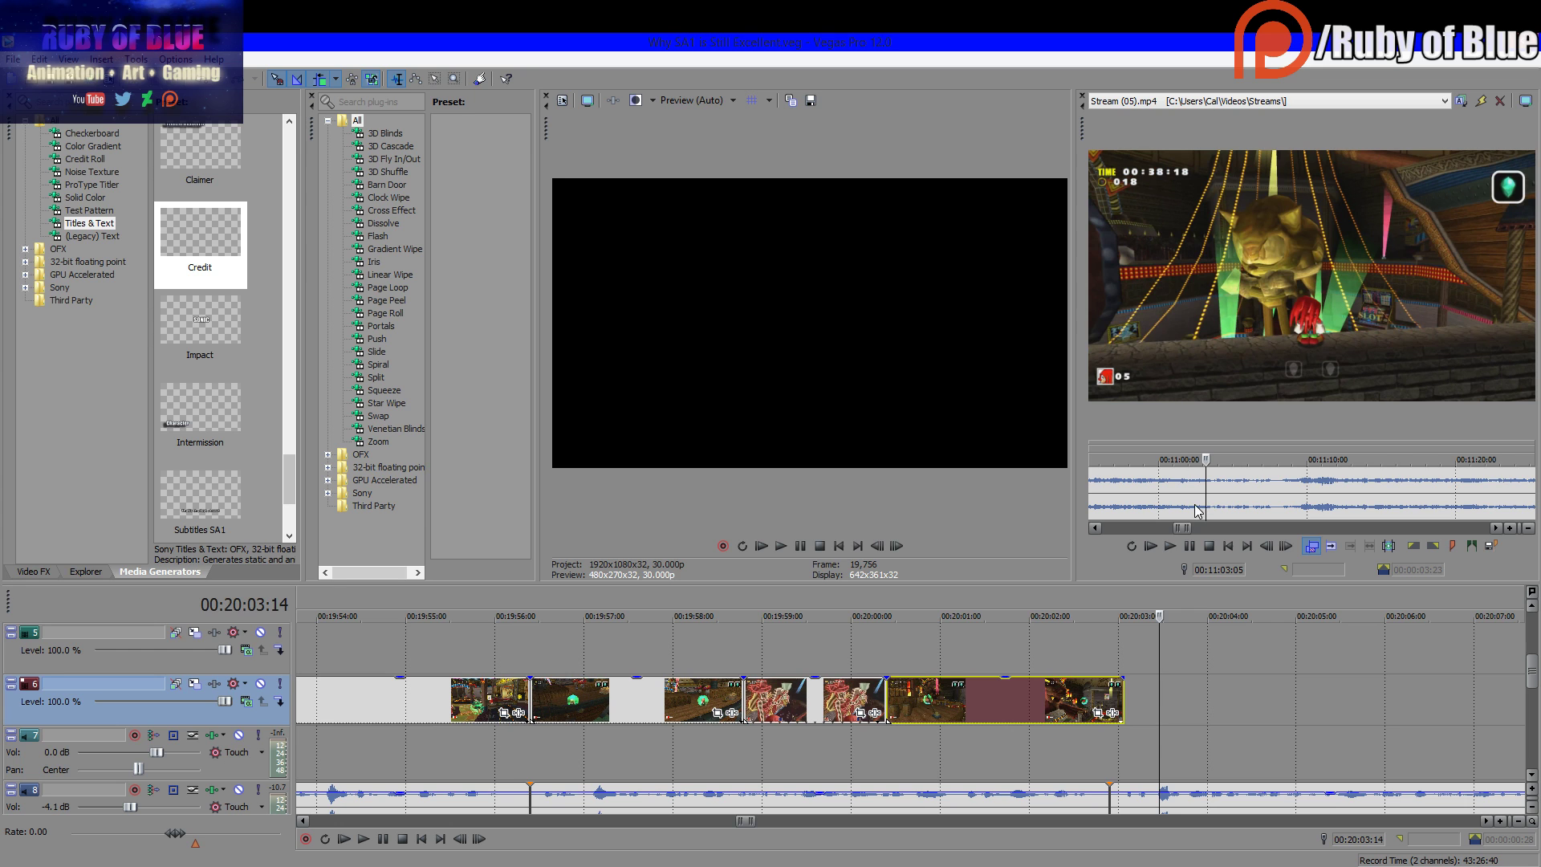
pyautogui.scroll(2, 1270, 498)
pyautogui.click(1261, 497)
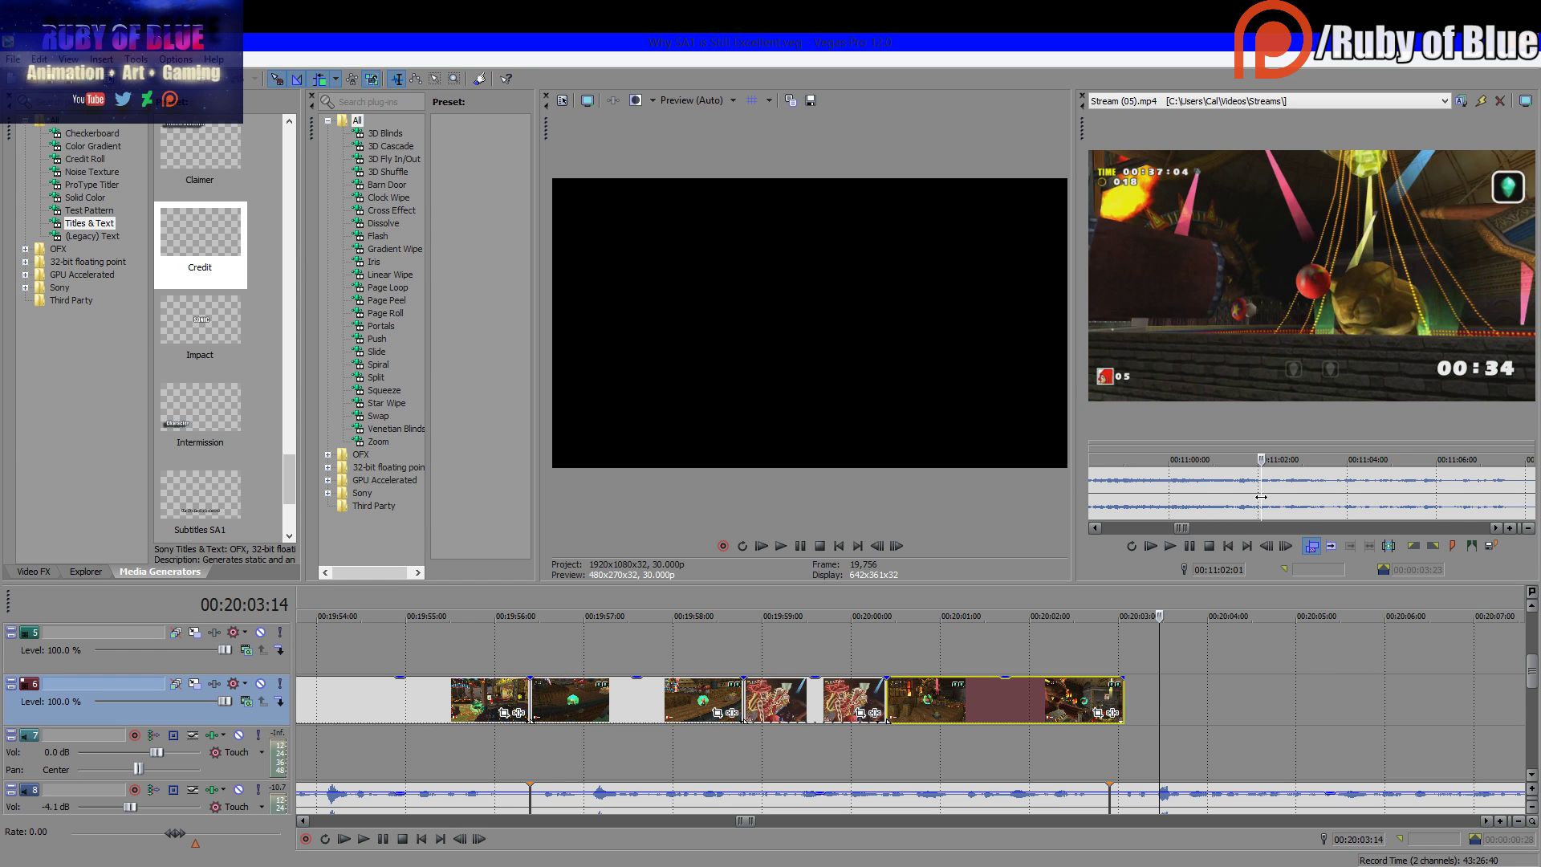
pyautogui.moveTo(1292, 504); pyautogui.dragTo(1529, 526)
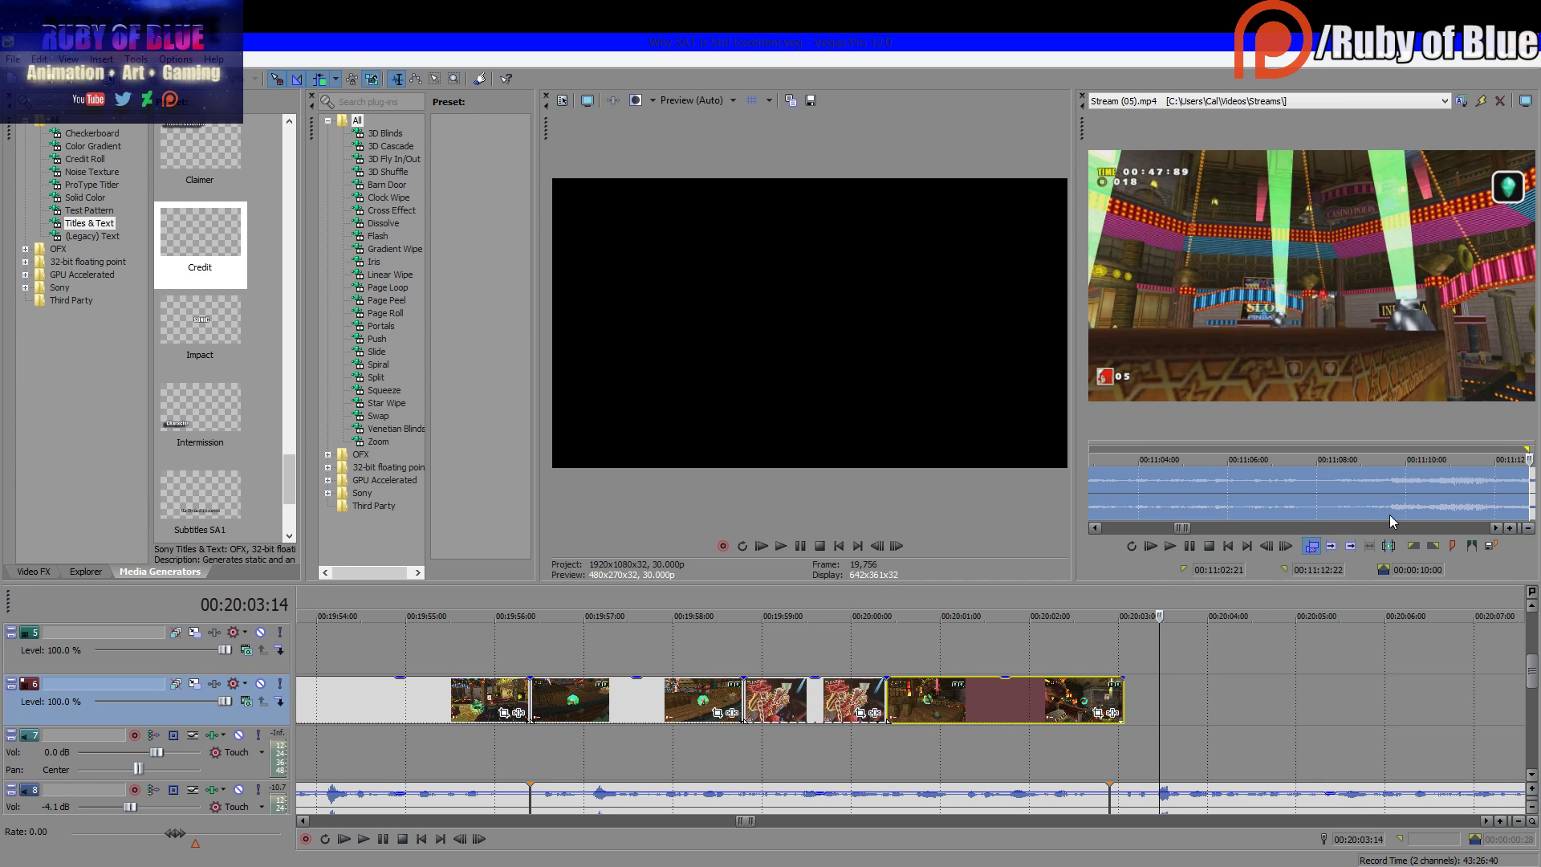
# Place the selected Casino Polis range of Stream (05).mp4 right after the previous clip at 00:20:03:02 and preview it
pyautogui.moveTo(1390, 513); pyautogui.dragTo(1133, 724)
pyautogui.rightClick(1204, 470)
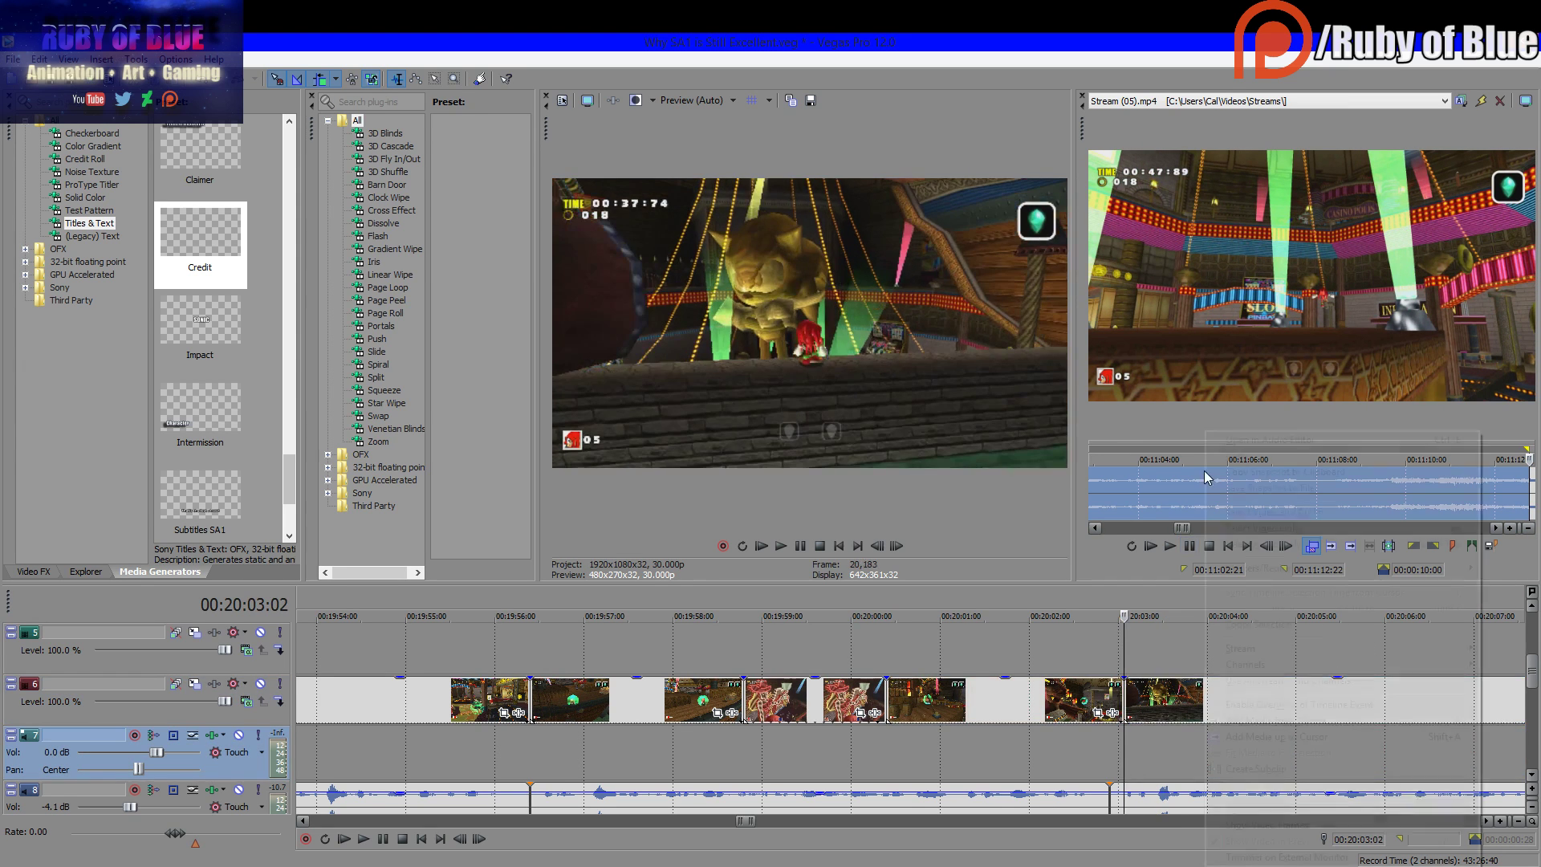
pyautogui.click(1262, 530)
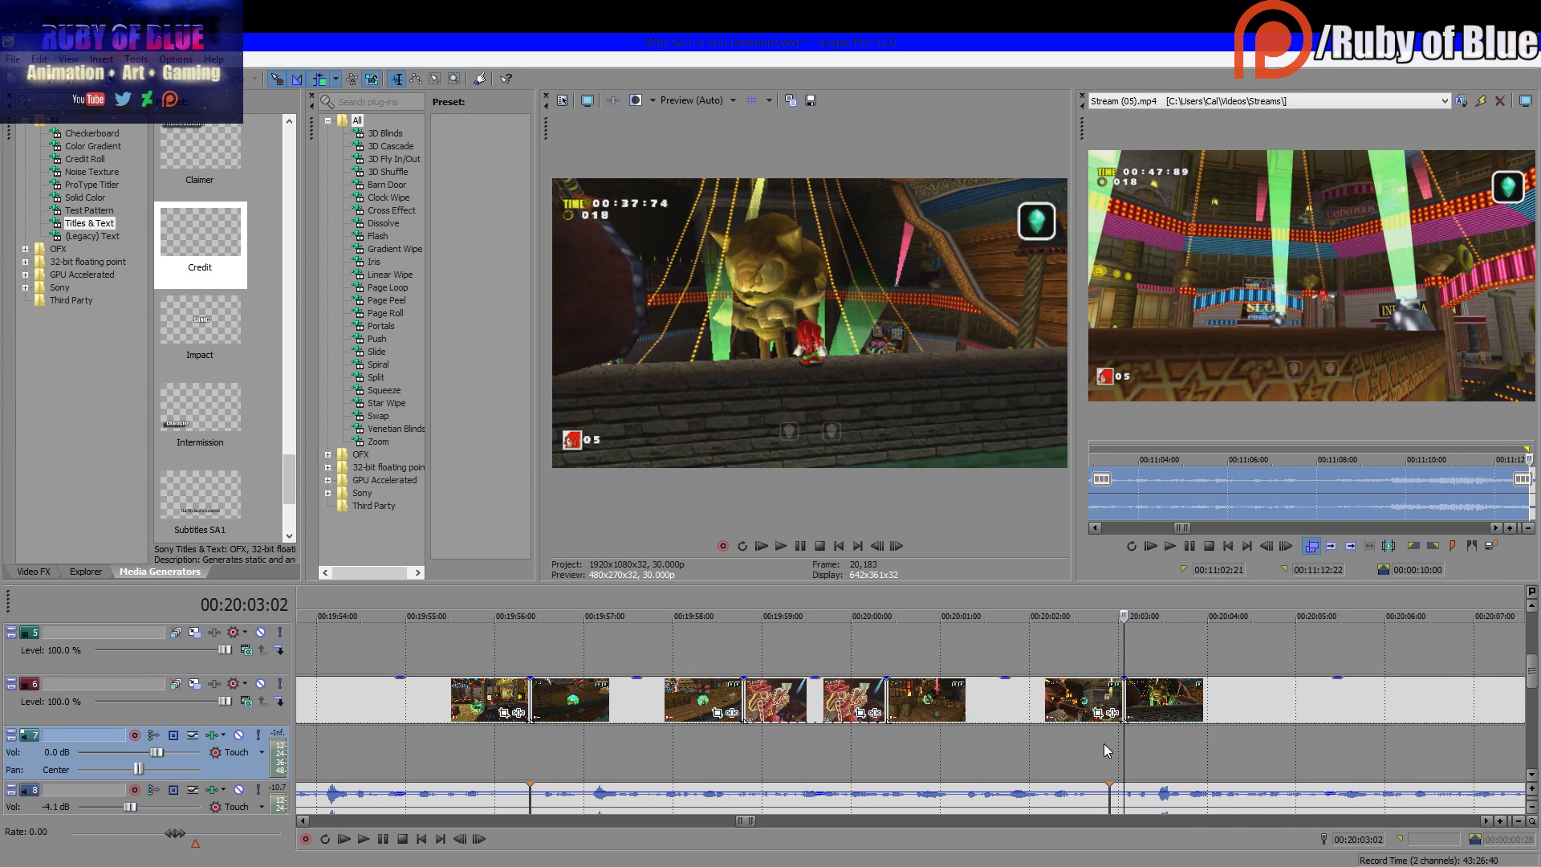
pyautogui.click(1108, 744)
pyautogui.click(363, 839)
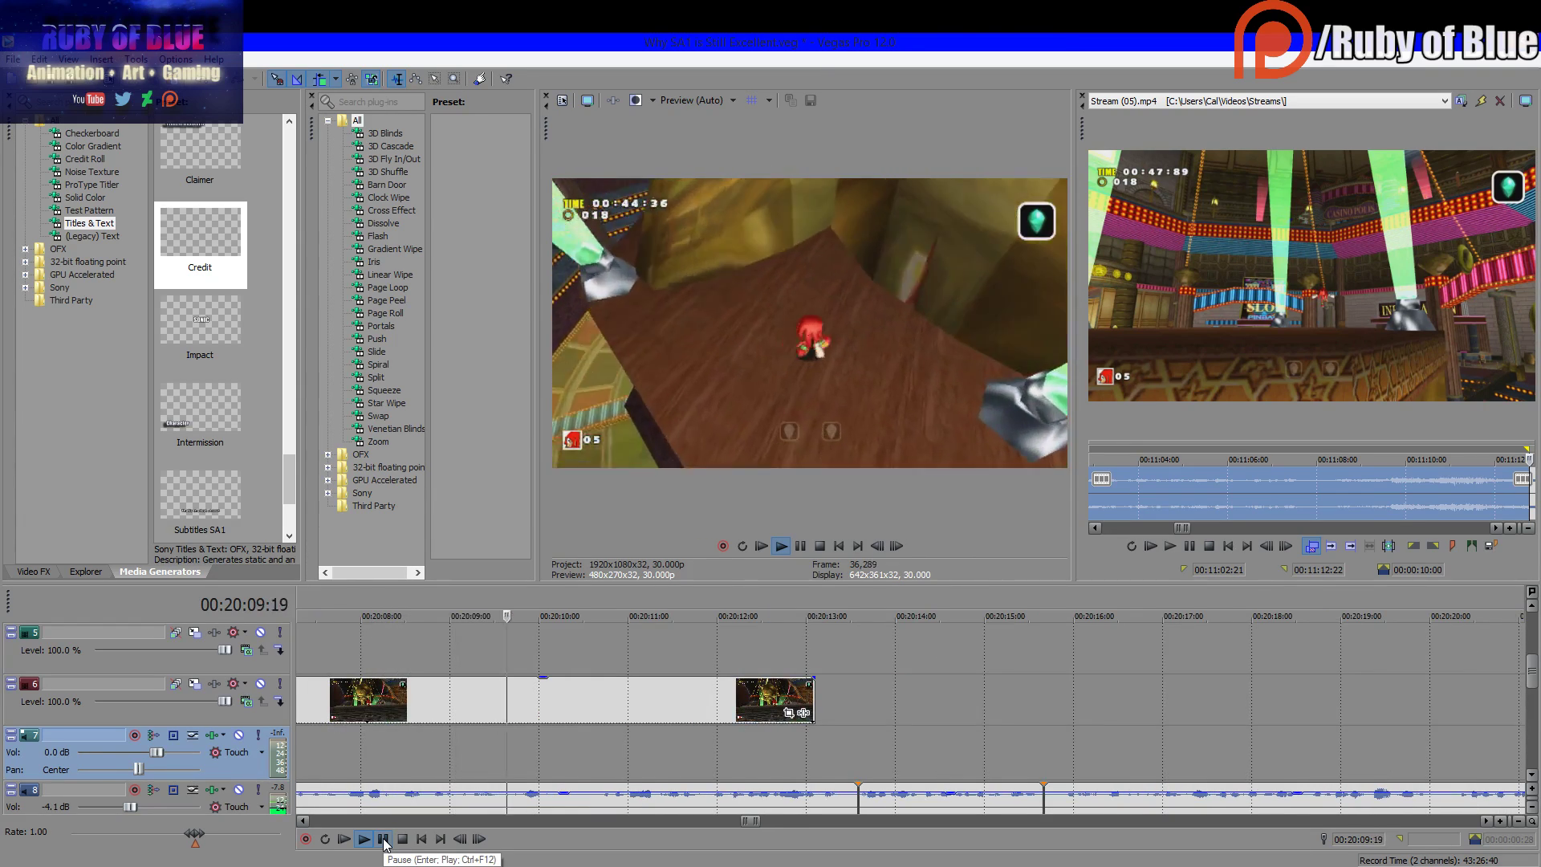
pyautogui.click(384, 839)
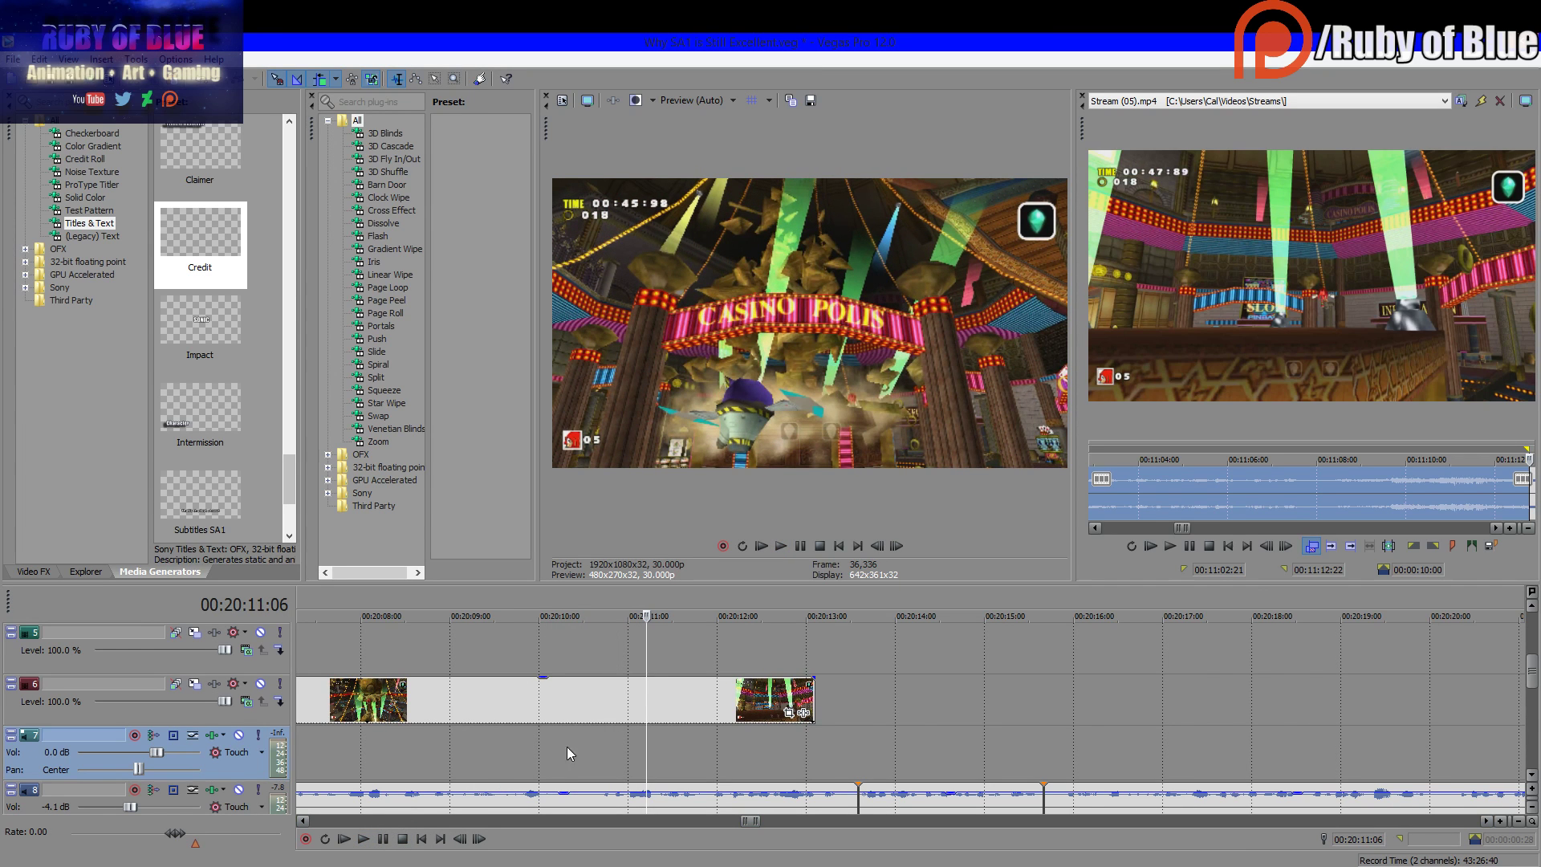
# Split the Casino Polis clip at 00:20:08:28 and move its second part to about 00:20:12:27, leaving a gap
pyautogui.click(588, 714)
pyautogui.click(560, 706)
pyautogui.click(528, 706)
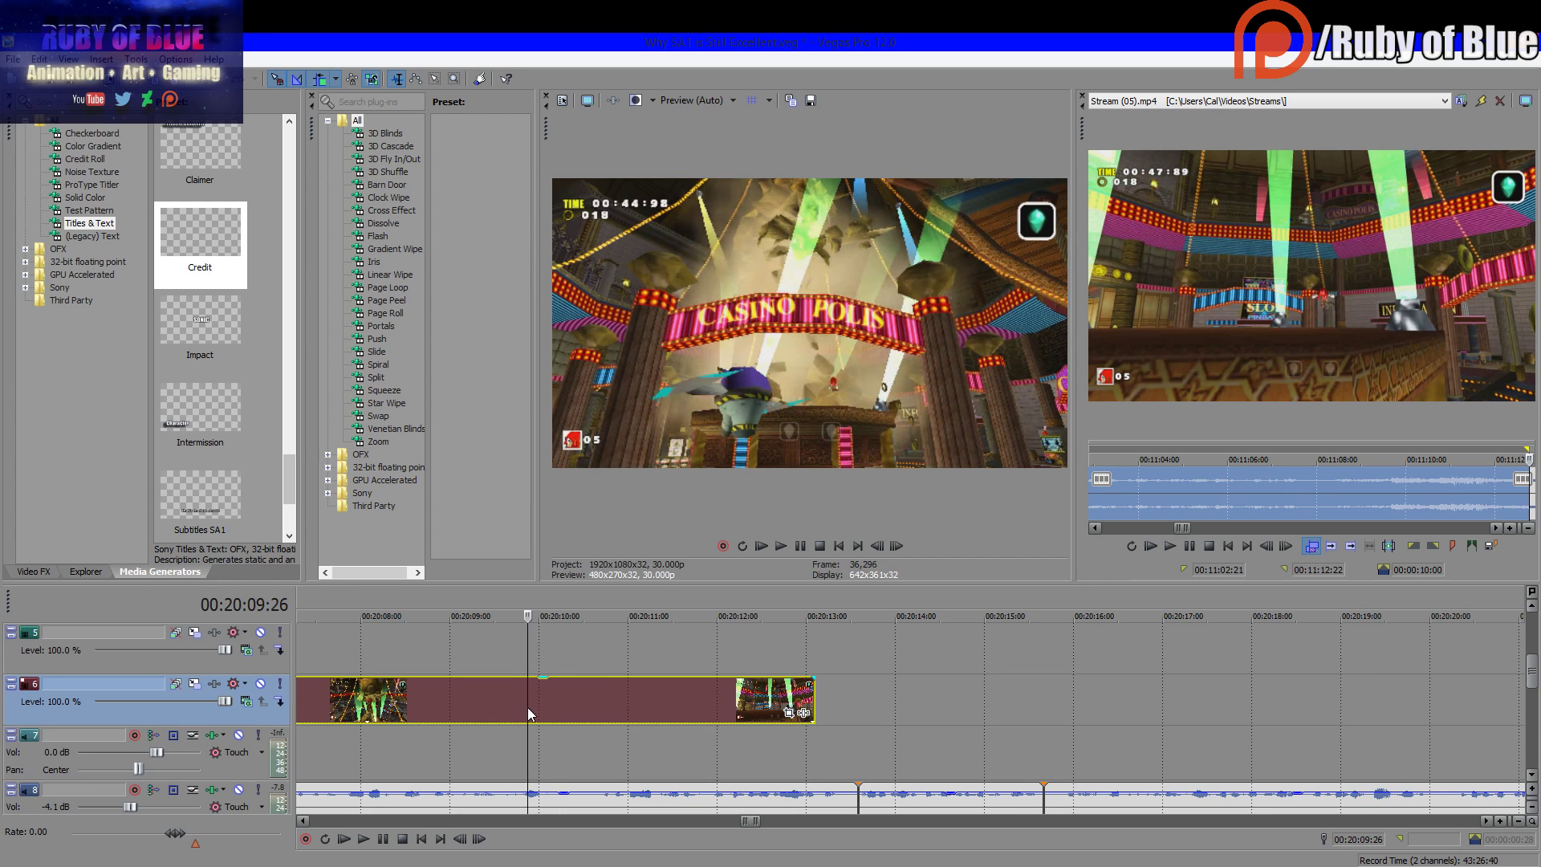
pyautogui.click(505, 700)
pyautogui.click(464, 695)
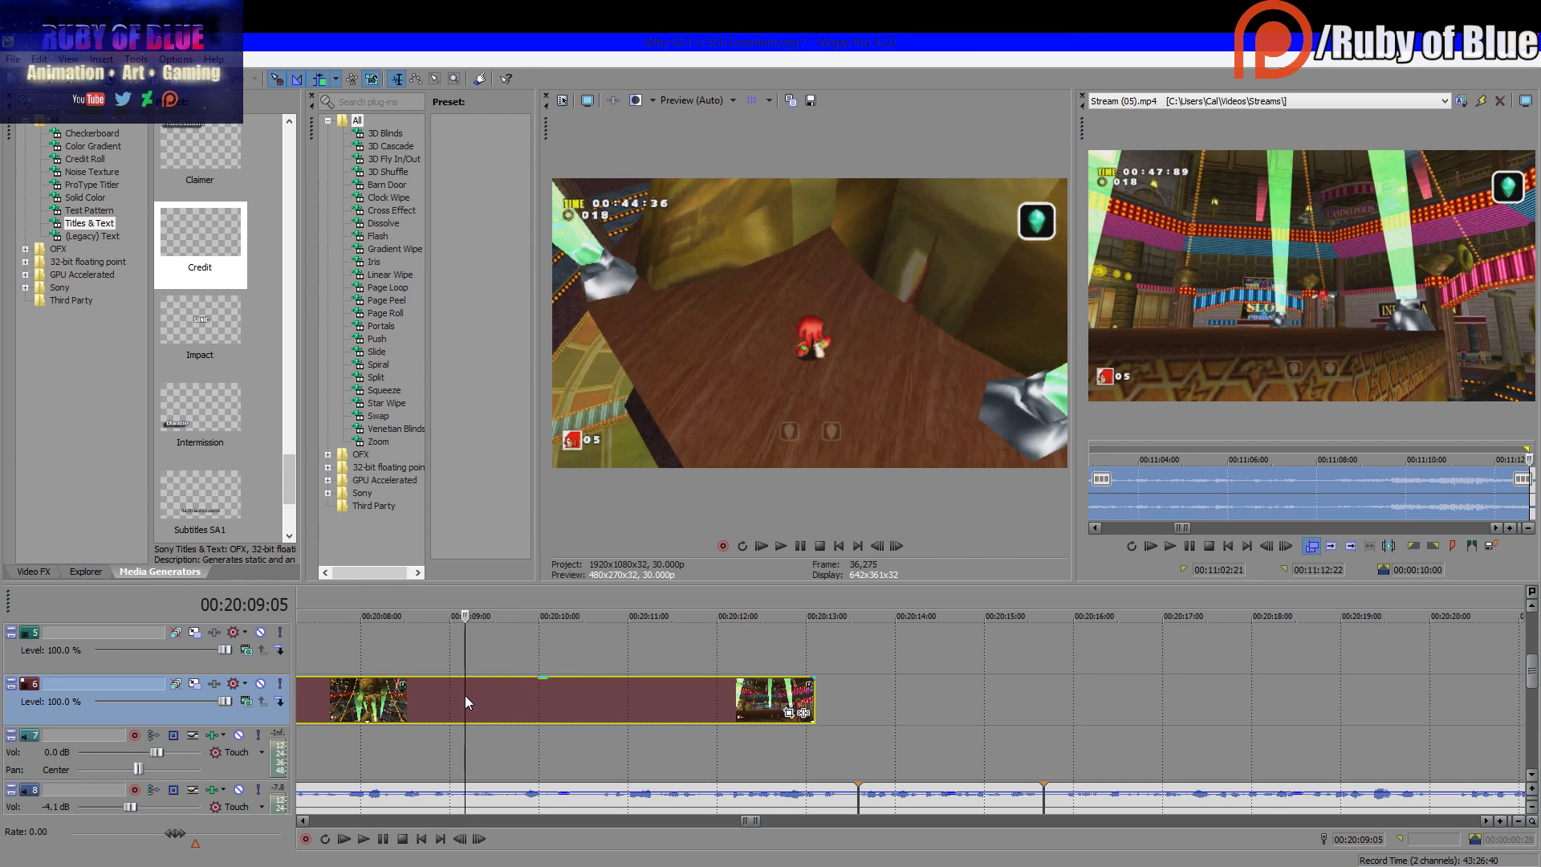
pyautogui.click(443, 687)
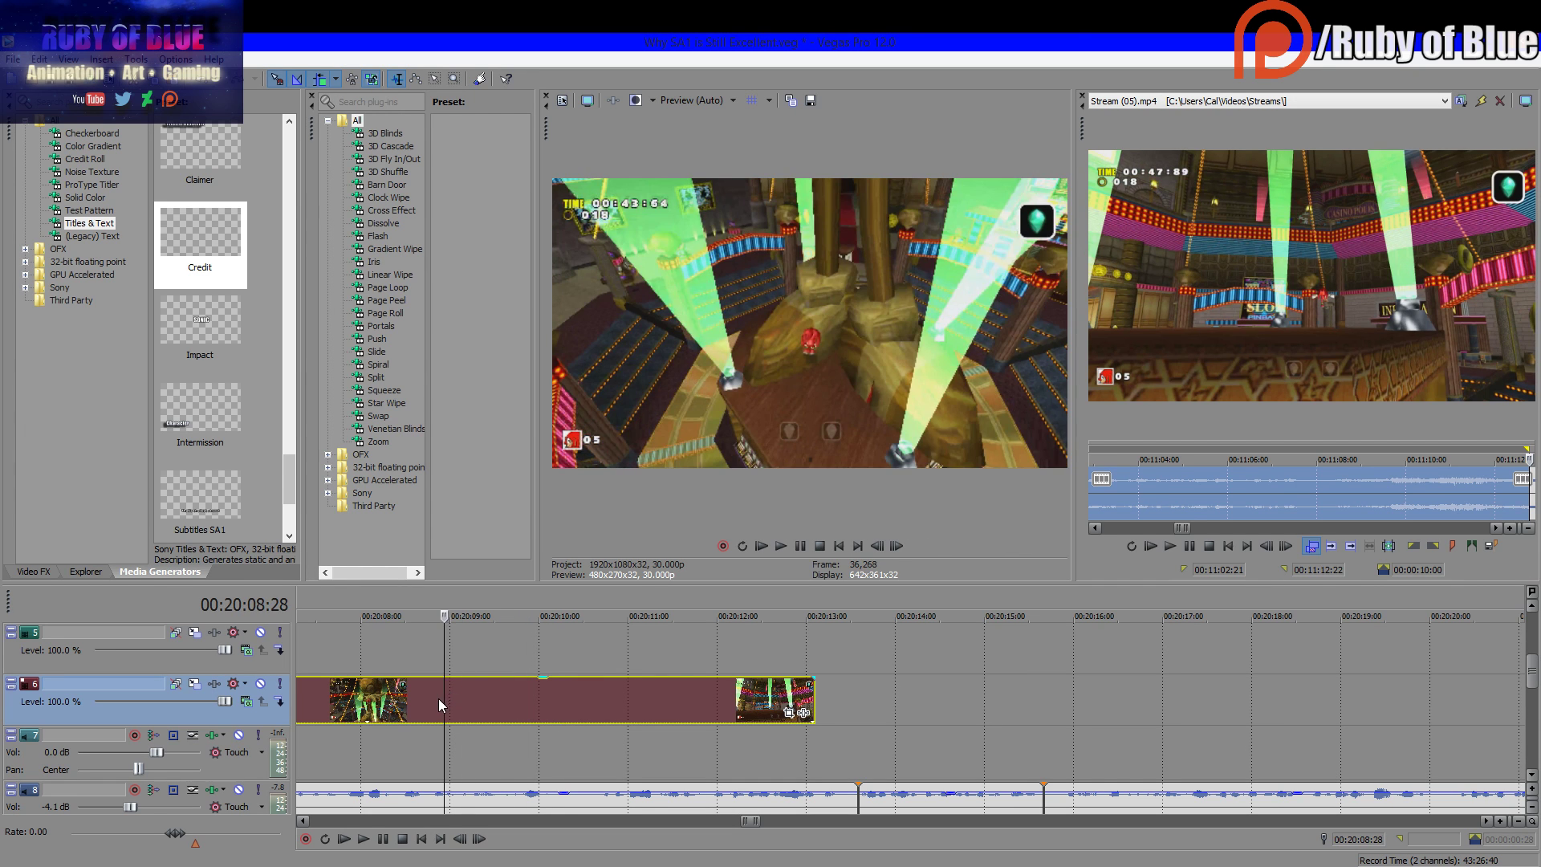
pyautogui.moveTo(482, 712); pyautogui.dragTo(843, 711)
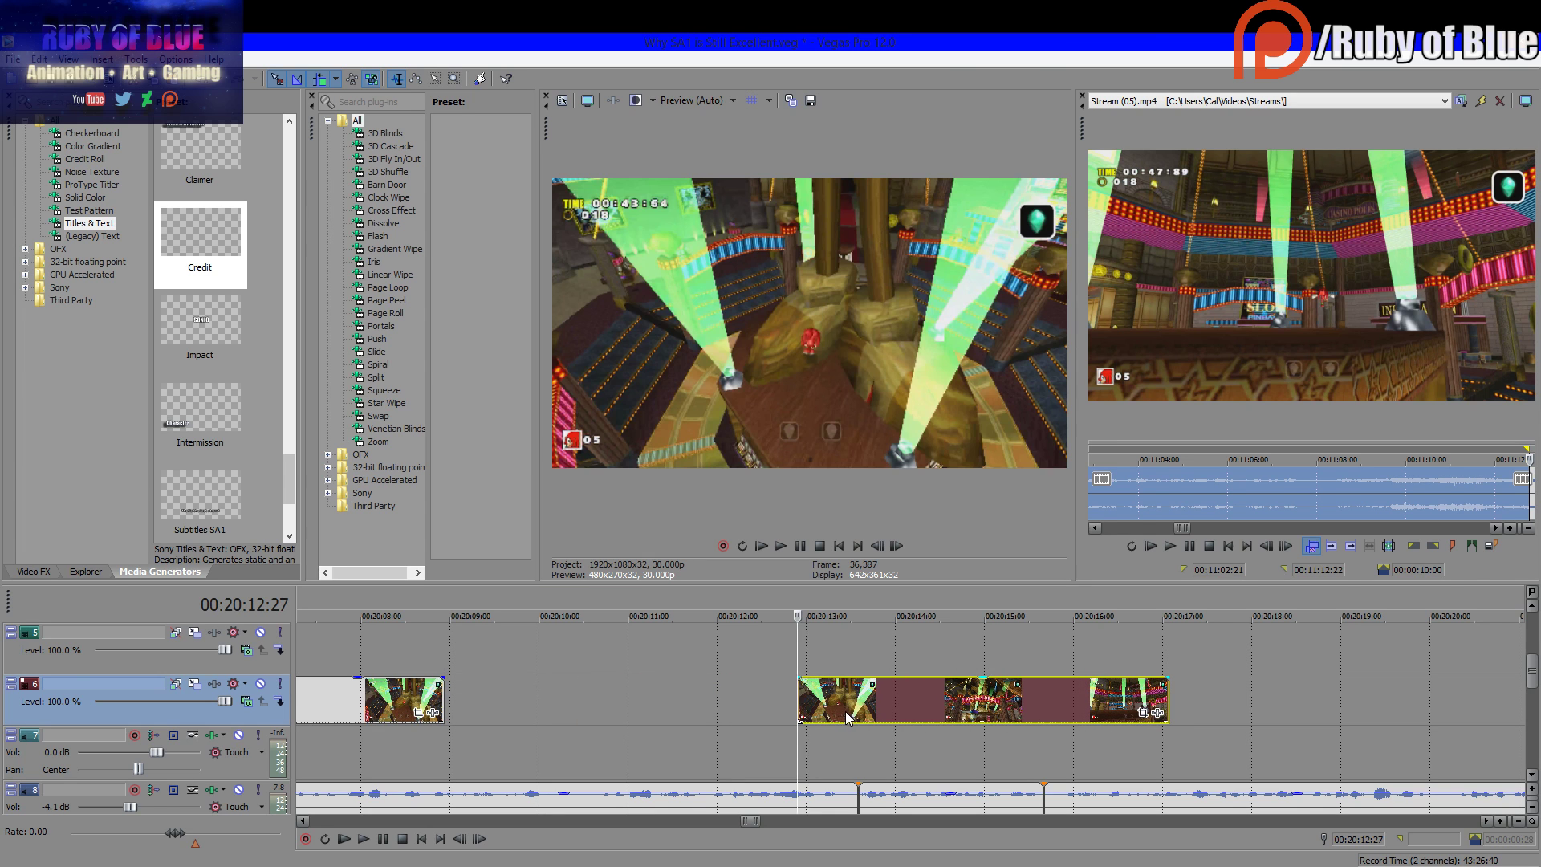
# Load Stream.mp4 into the trimmer and go to the casino pinball footage at about 00:38:35
pyautogui.click(1170, 99)
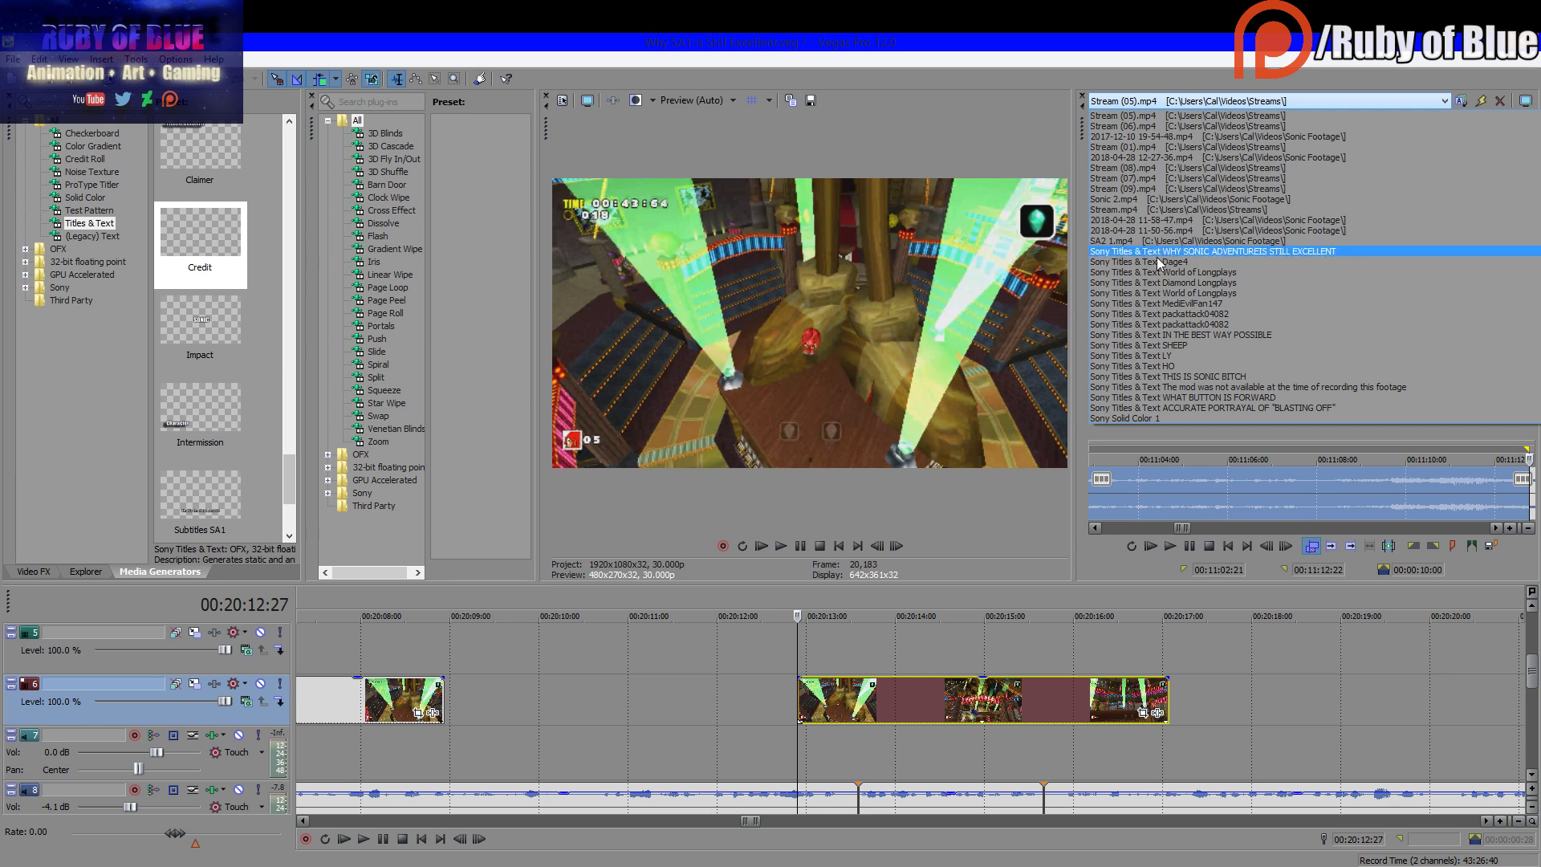
pyautogui.click(1132, 211)
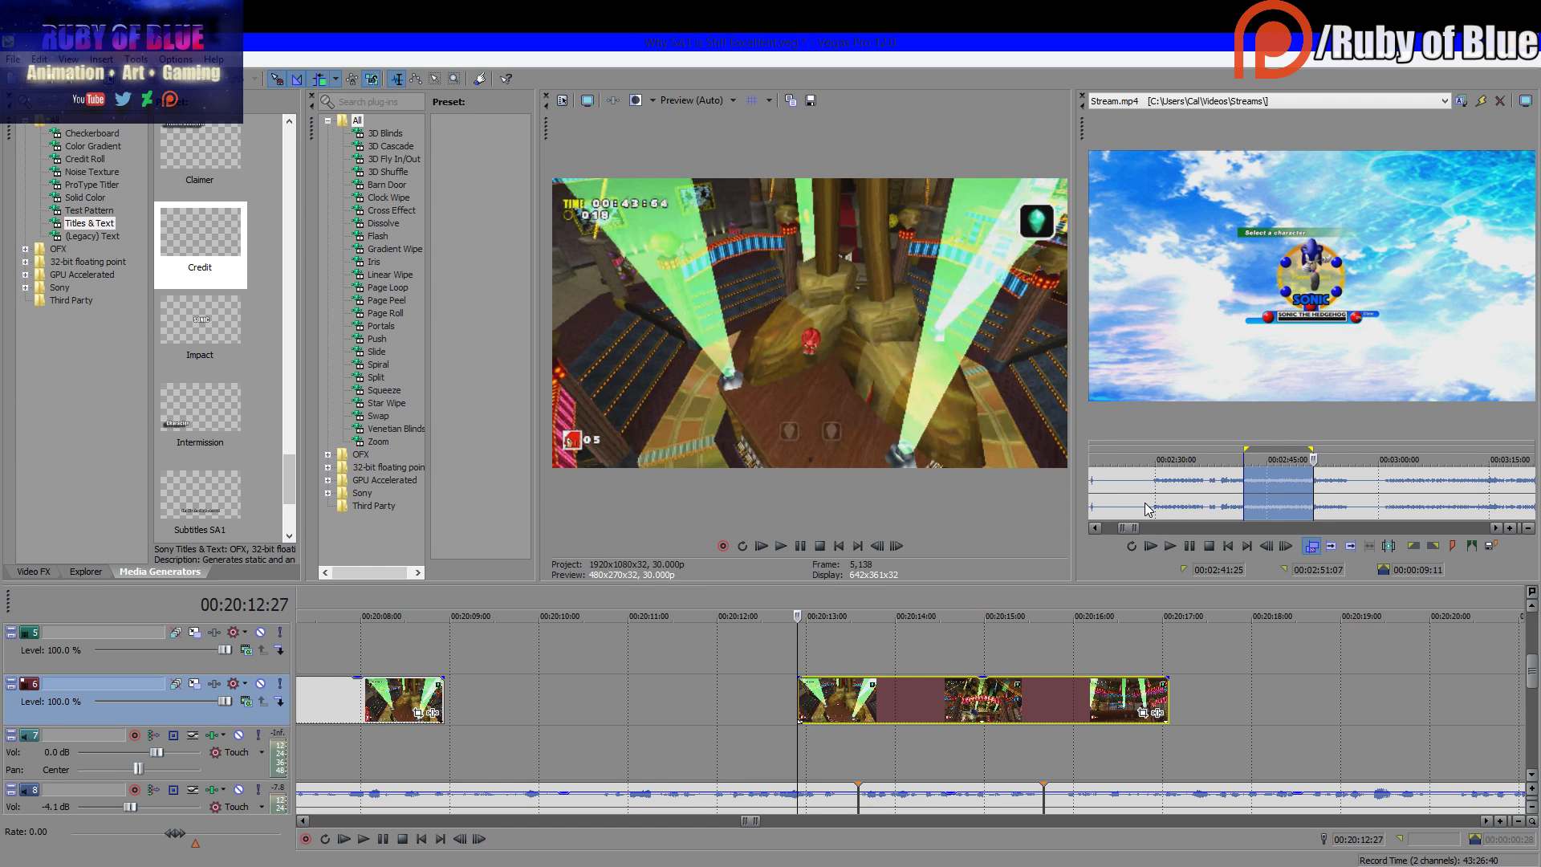
pyautogui.click(1315, 498)
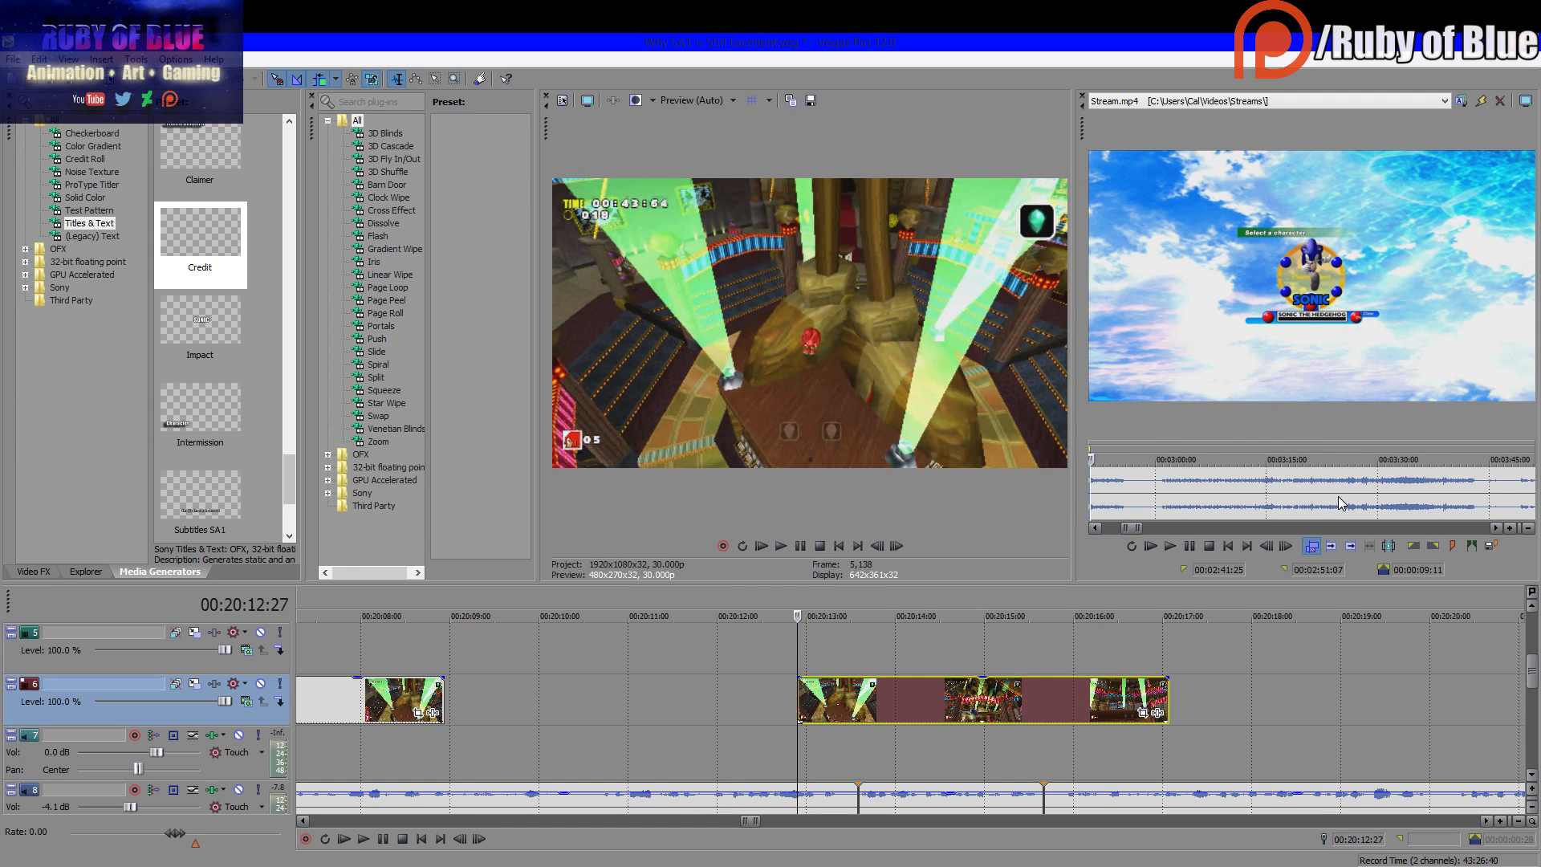
pyautogui.scroll(-5, 1336, 496)
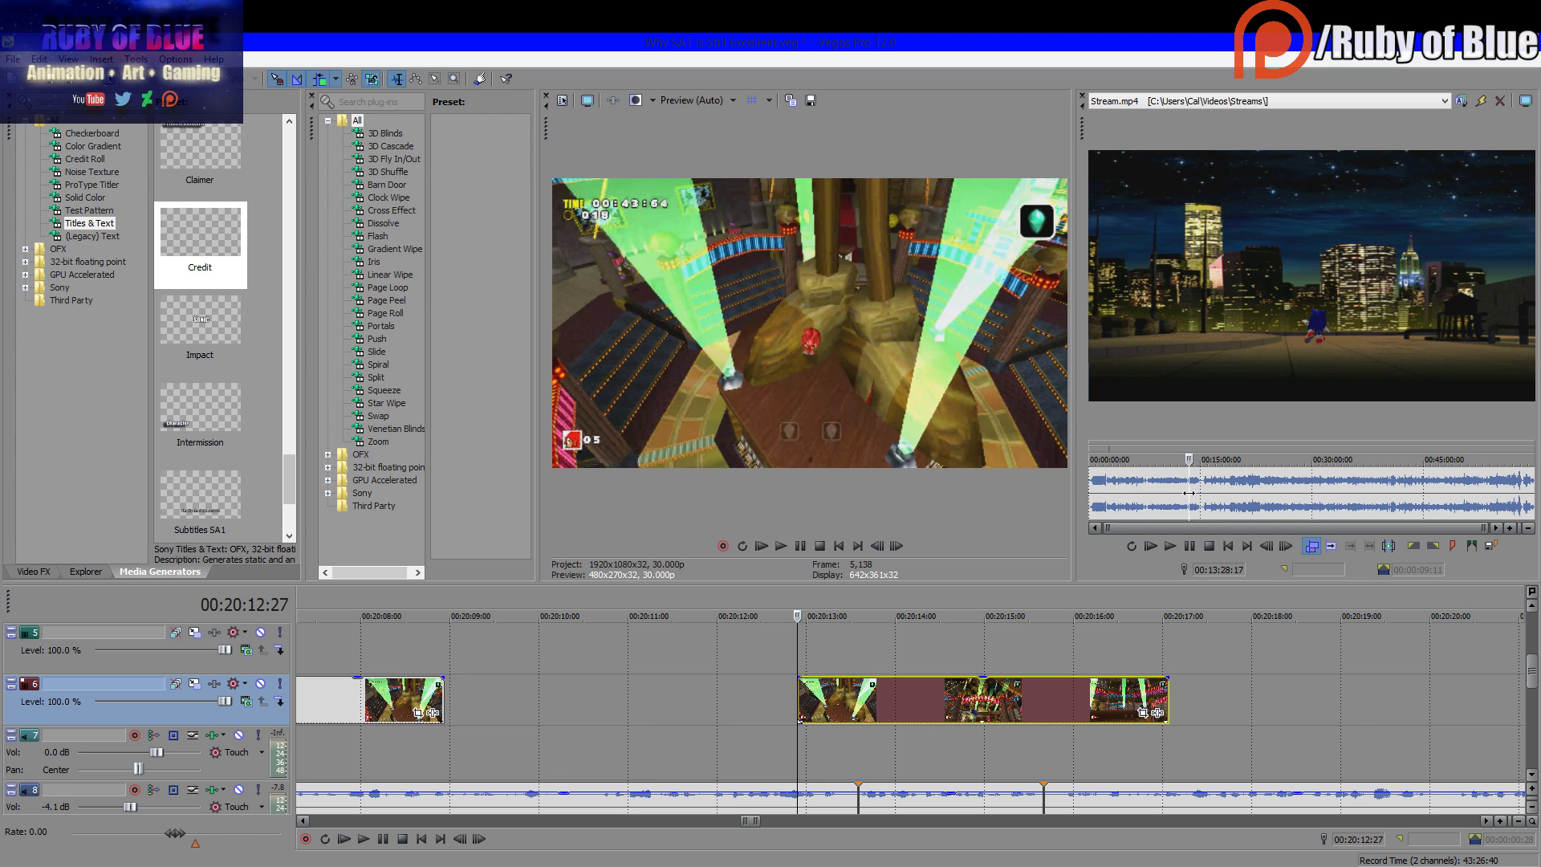
pyautogui.moveTo(1189, 493); pyautogui.dragTo(1252, 502)
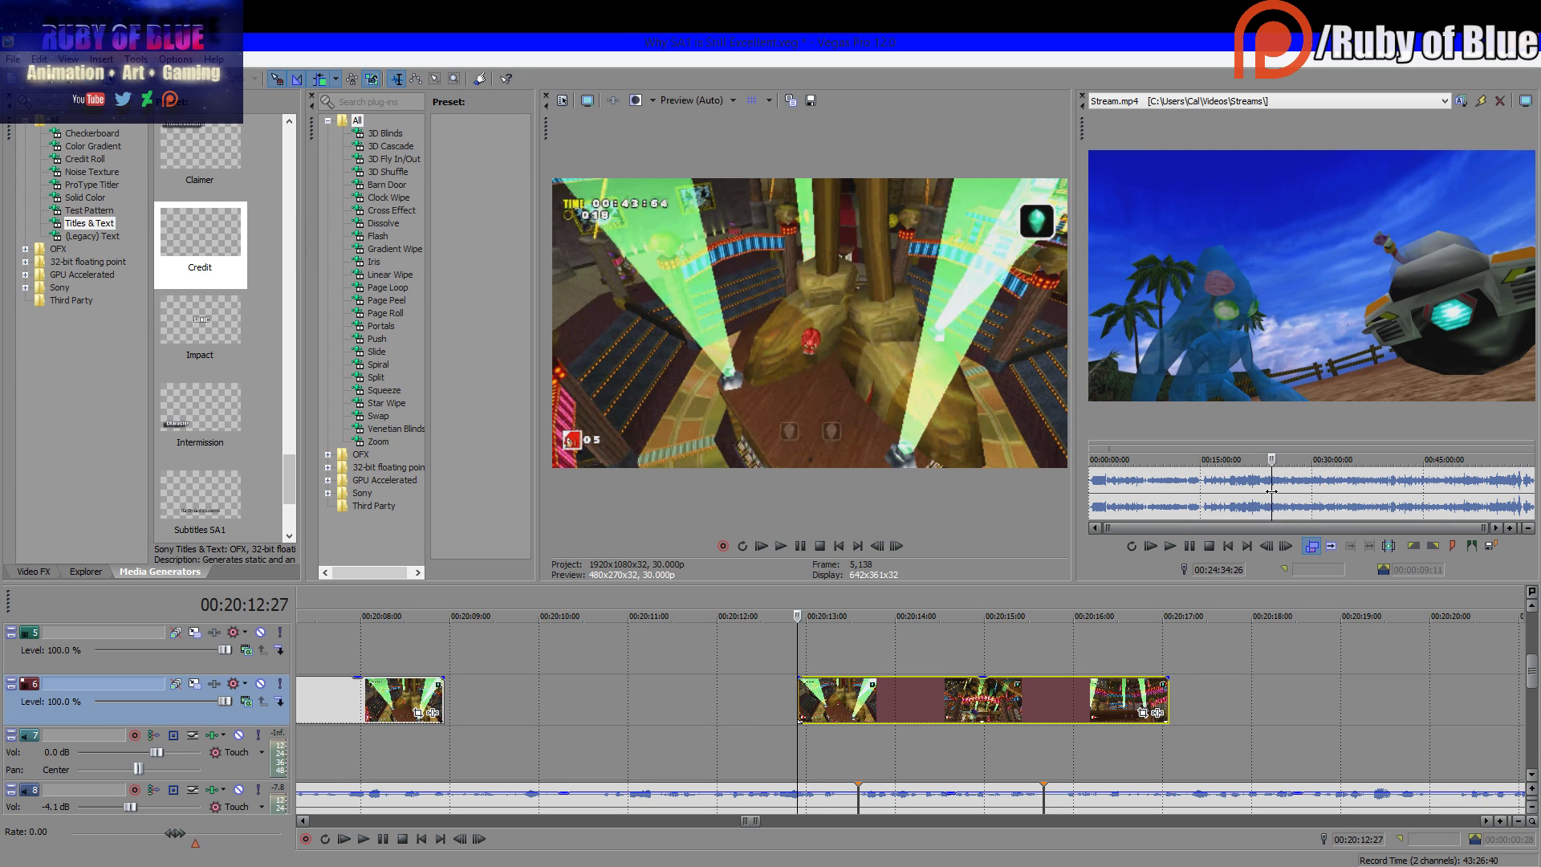
pyautogui.click(1319, 498)
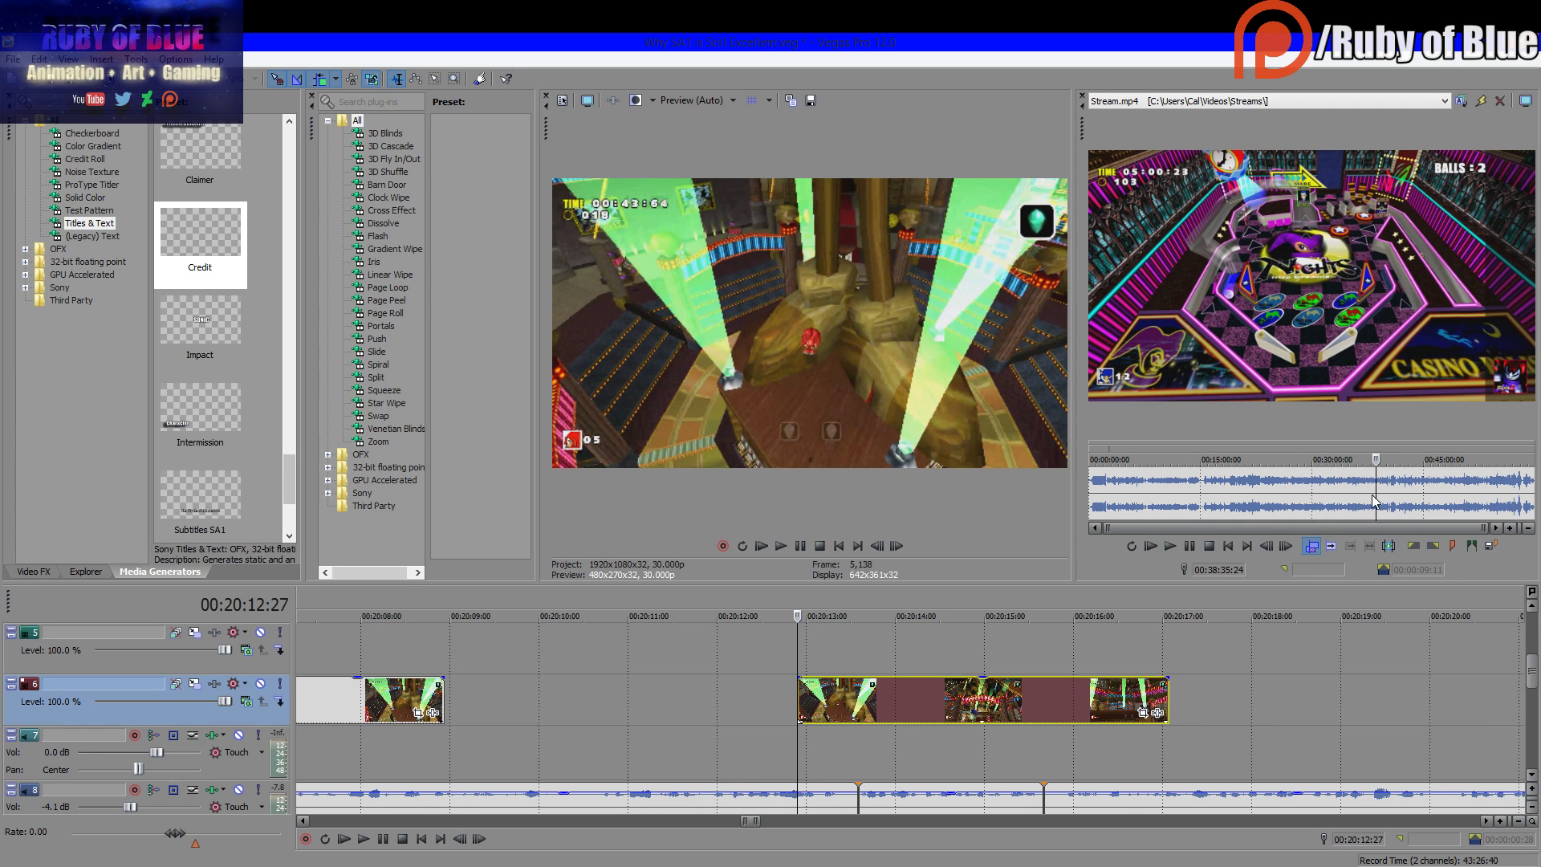
# Examine the casino footage of Stream.mp4 between about 00:39:53 and 00:44:51 for the gold coin vault shot
pyautogui.scroll(5, 1386, 484)
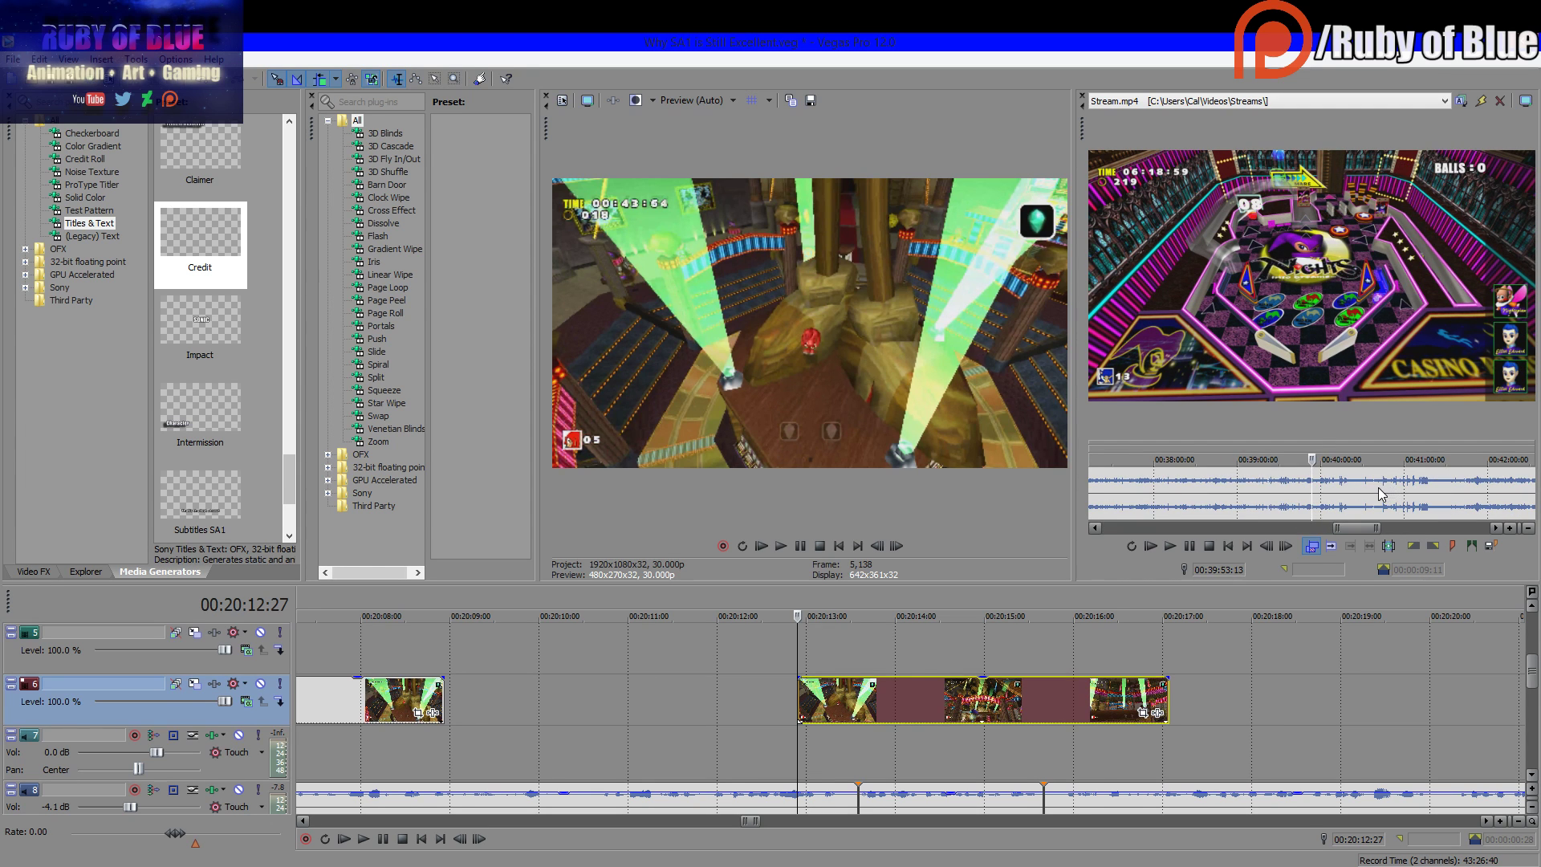
pyautogui.click(1379, 488)
pyautogui.click(1423, 491)
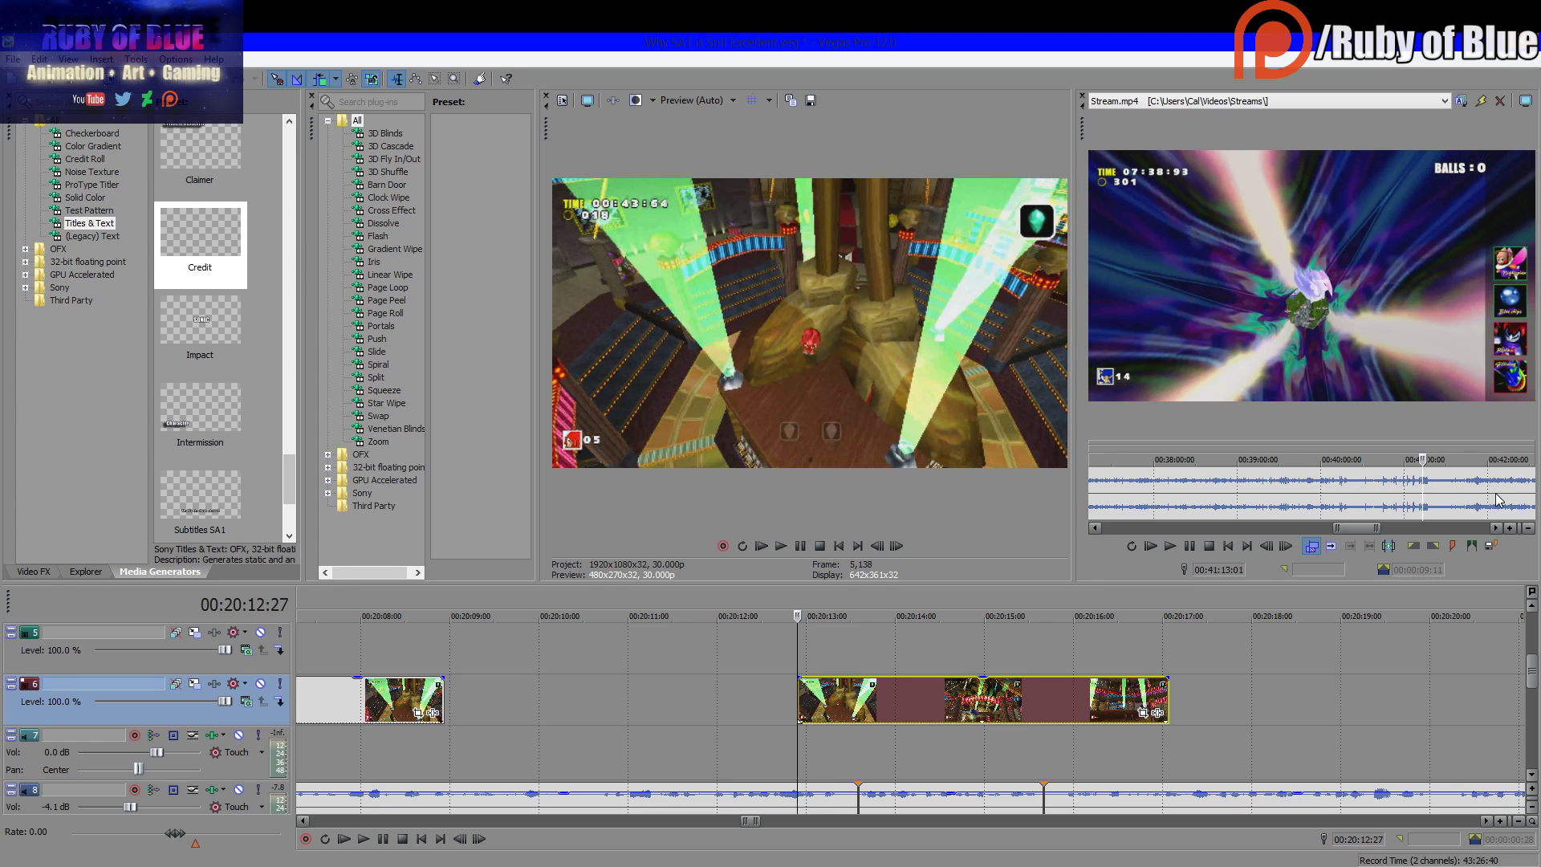
pyautogui.scroll(-3, 1428, 505)
pyautogui.scroll(-3, 1413, 508)
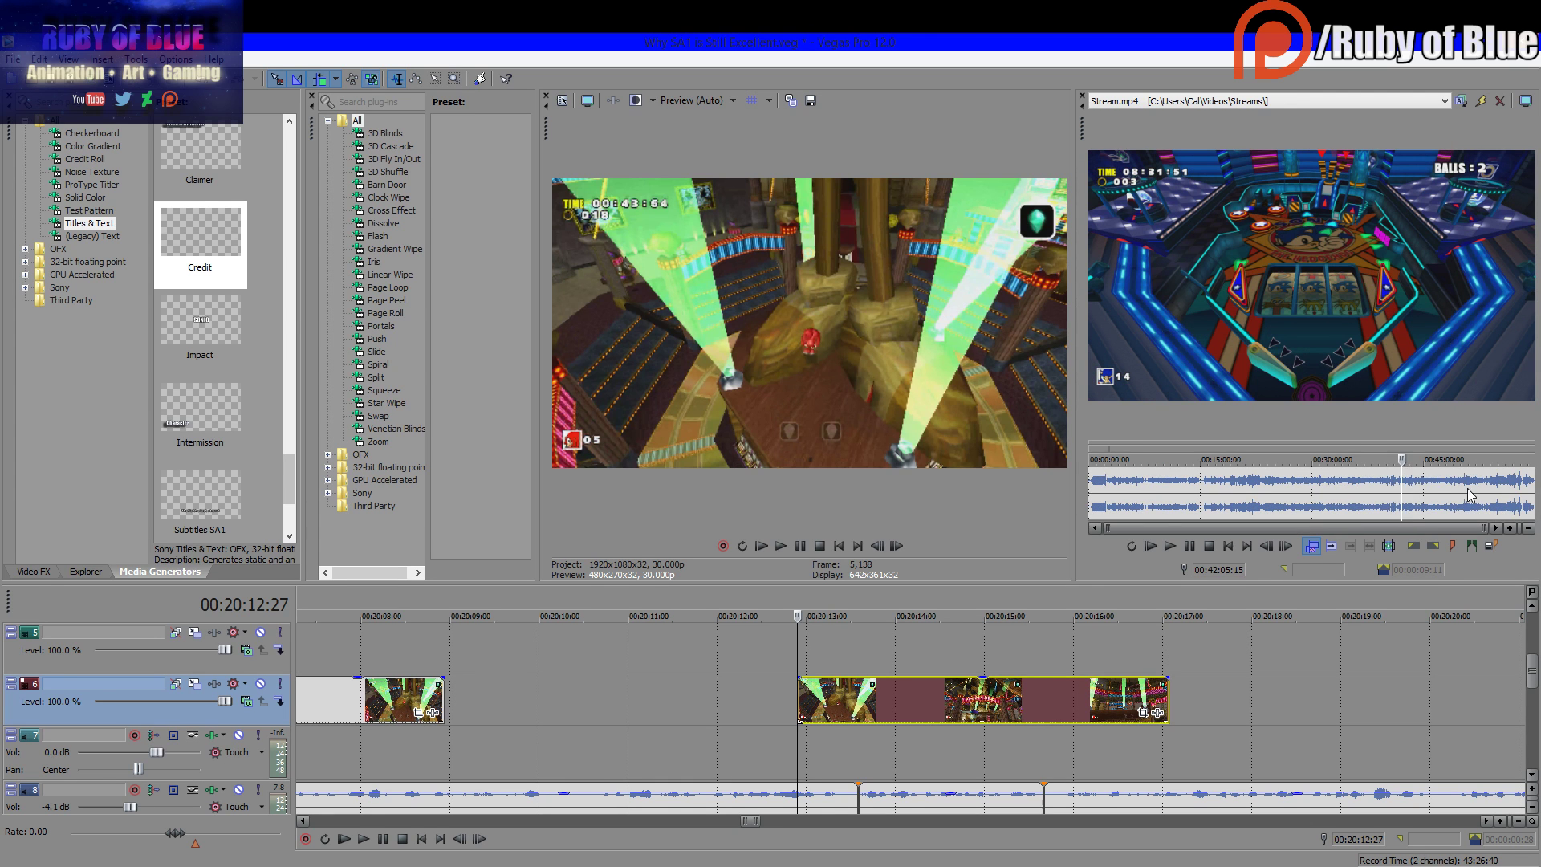
pyautogui.click(1468, 488)
pyautogui.click(1434, 495)
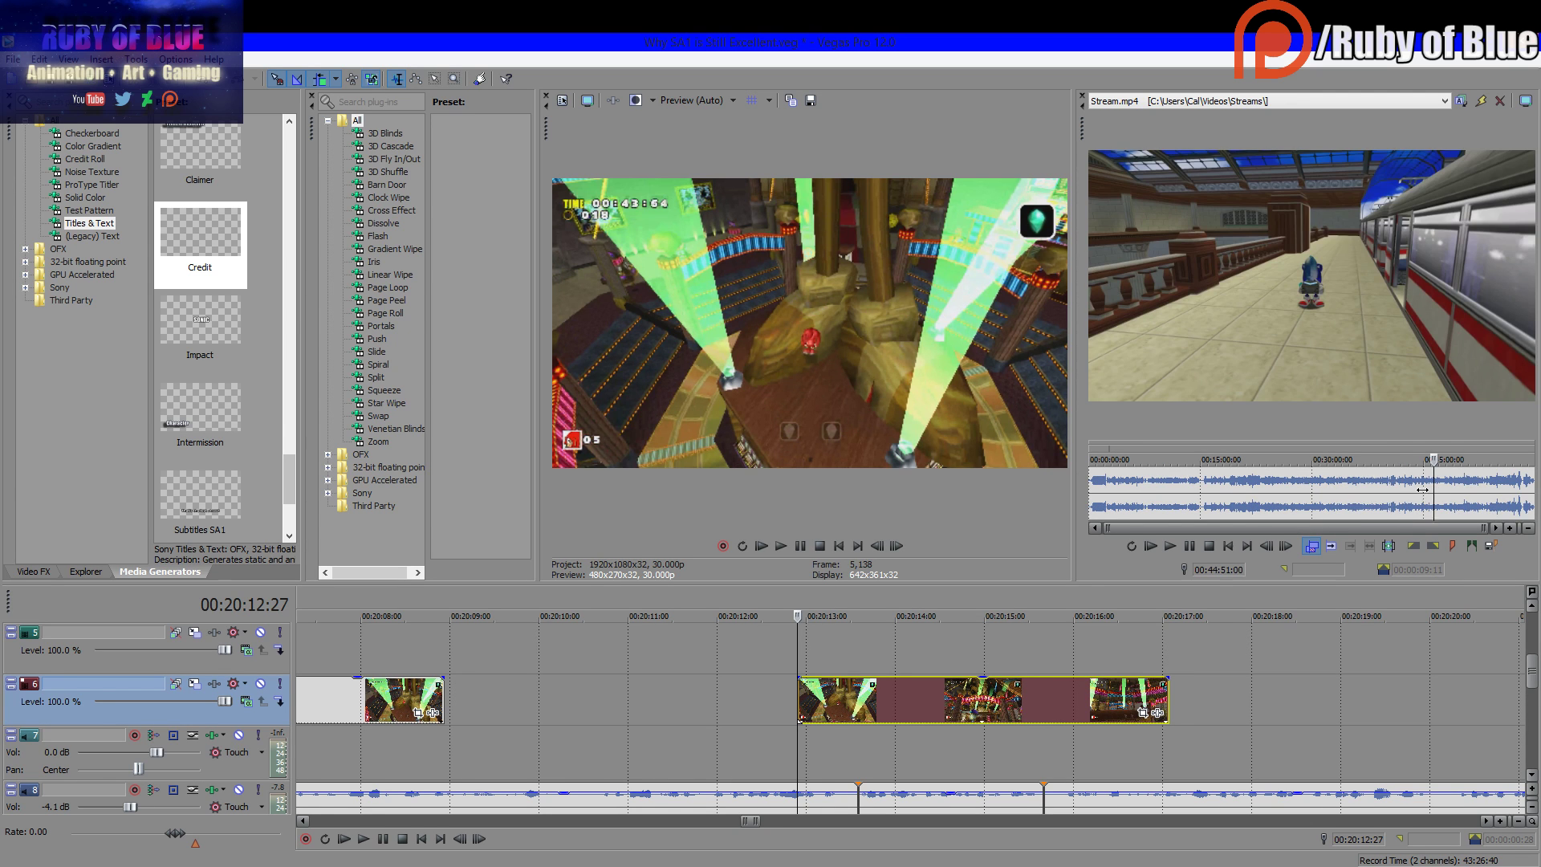
pyautogui.click(1411, 501)
# Select the coin vault shot in Stream.mp4 from 00:43:58:00 to 00:44:02:09 and place it in the gap at 00:20:08:28
pyautogui.scroll(6, 1374, 496)
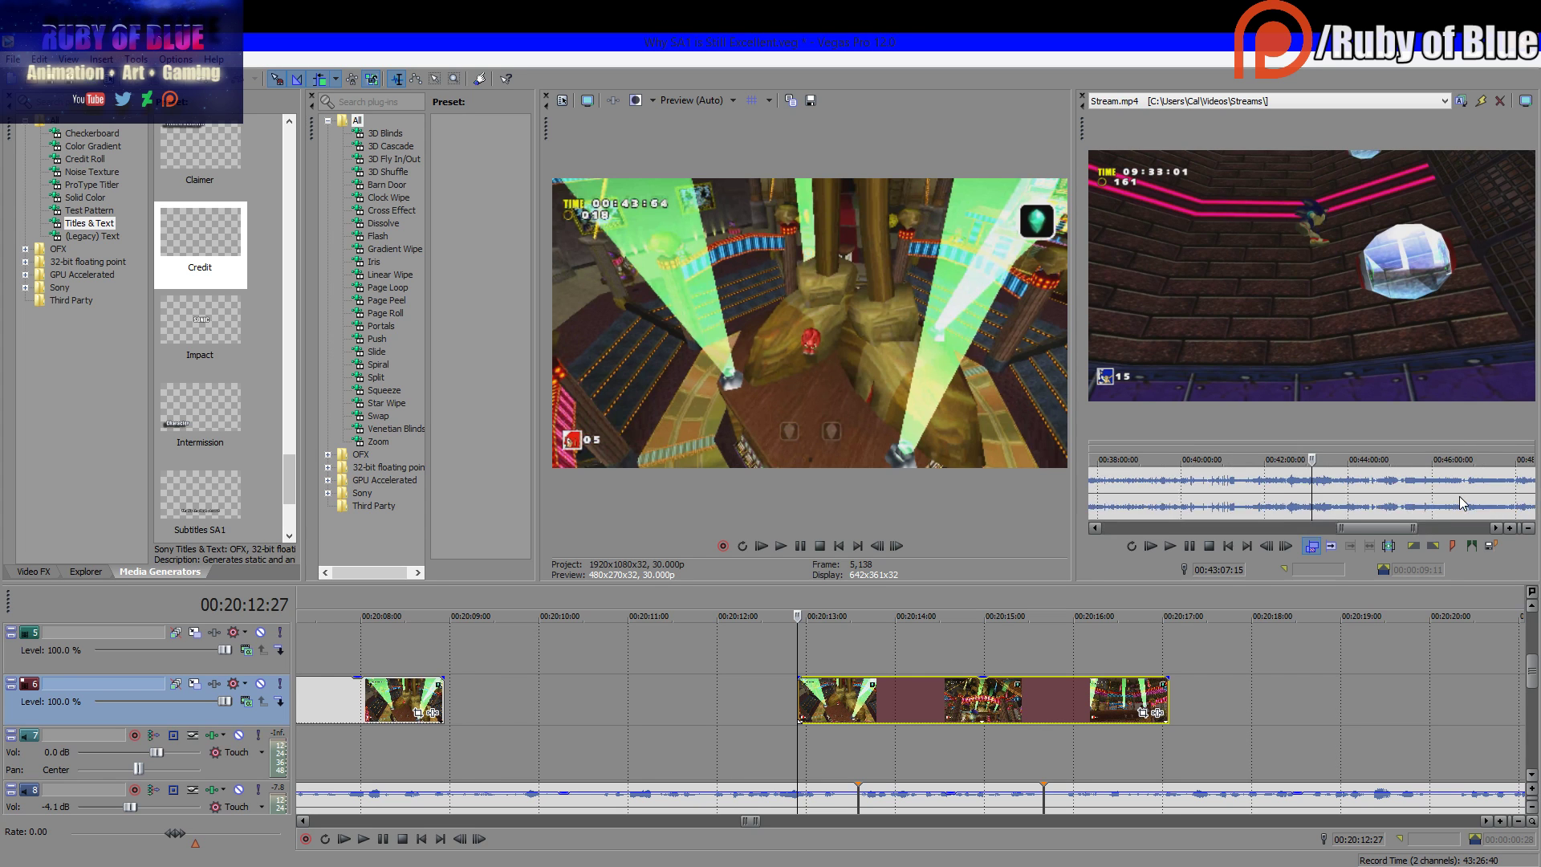
pyautogui.click(1399, 488)
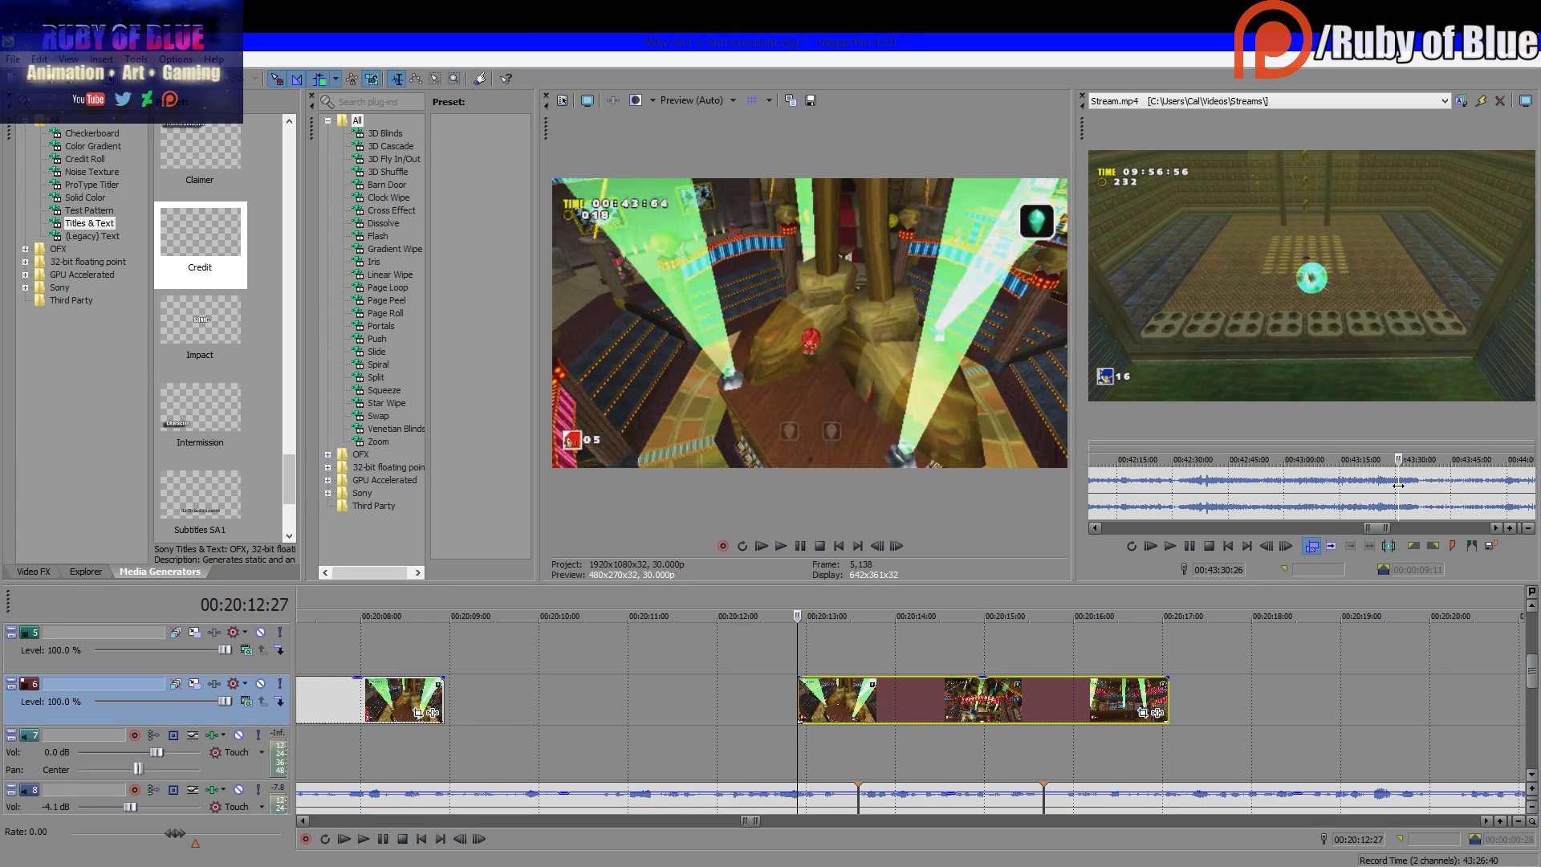
pyautogui.click(1470, 493)
pyautogui.click(1510, 494)
pyautogui.scroll(4, 1445, 506)
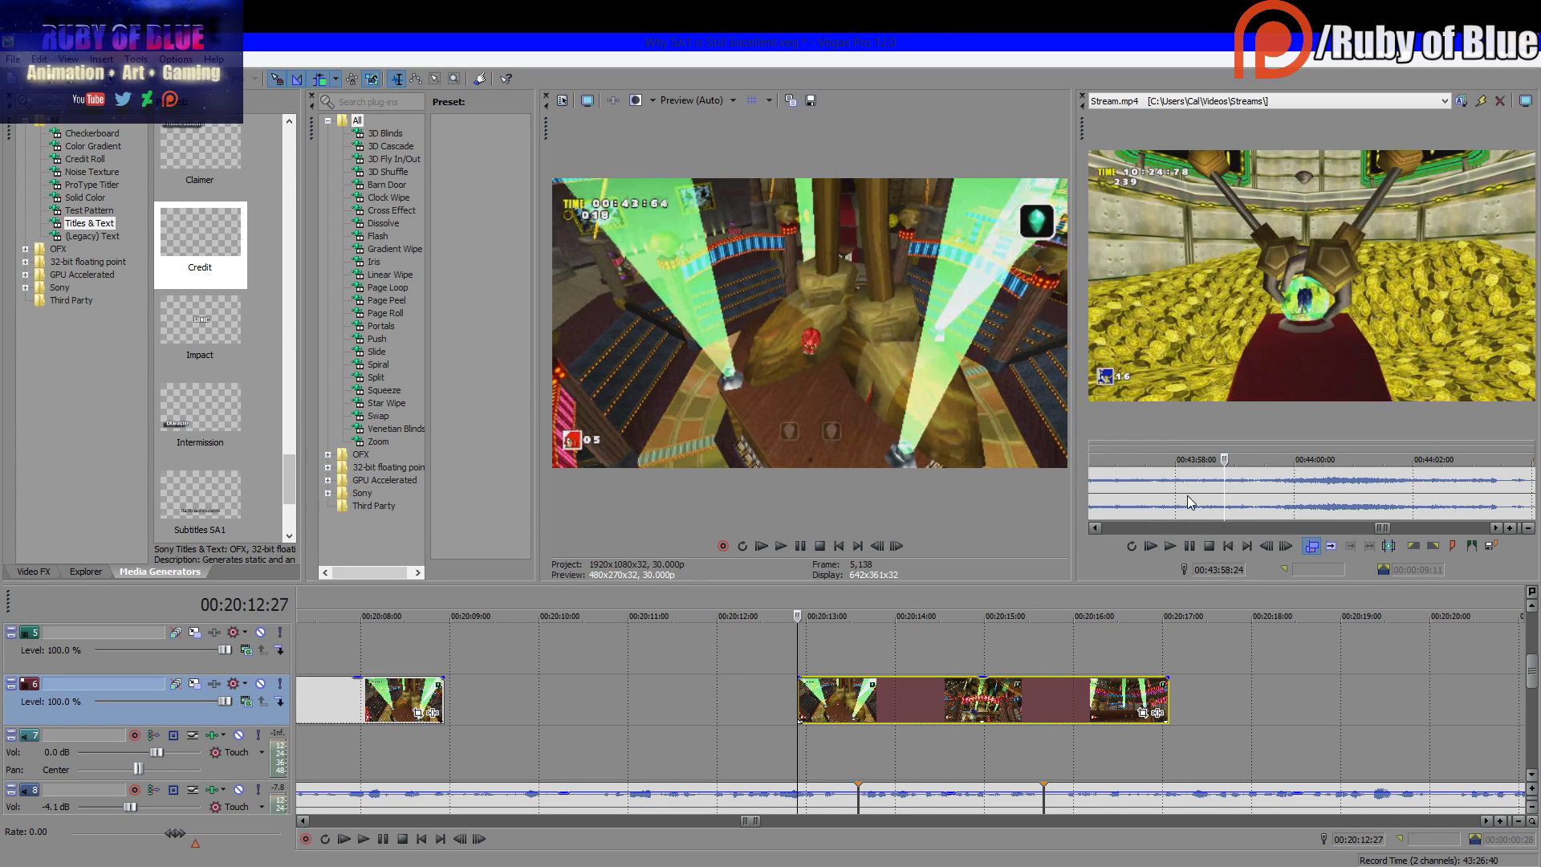
pyautogui.moveTo(1177, 497); pyautogui.dragTo(606, 714)
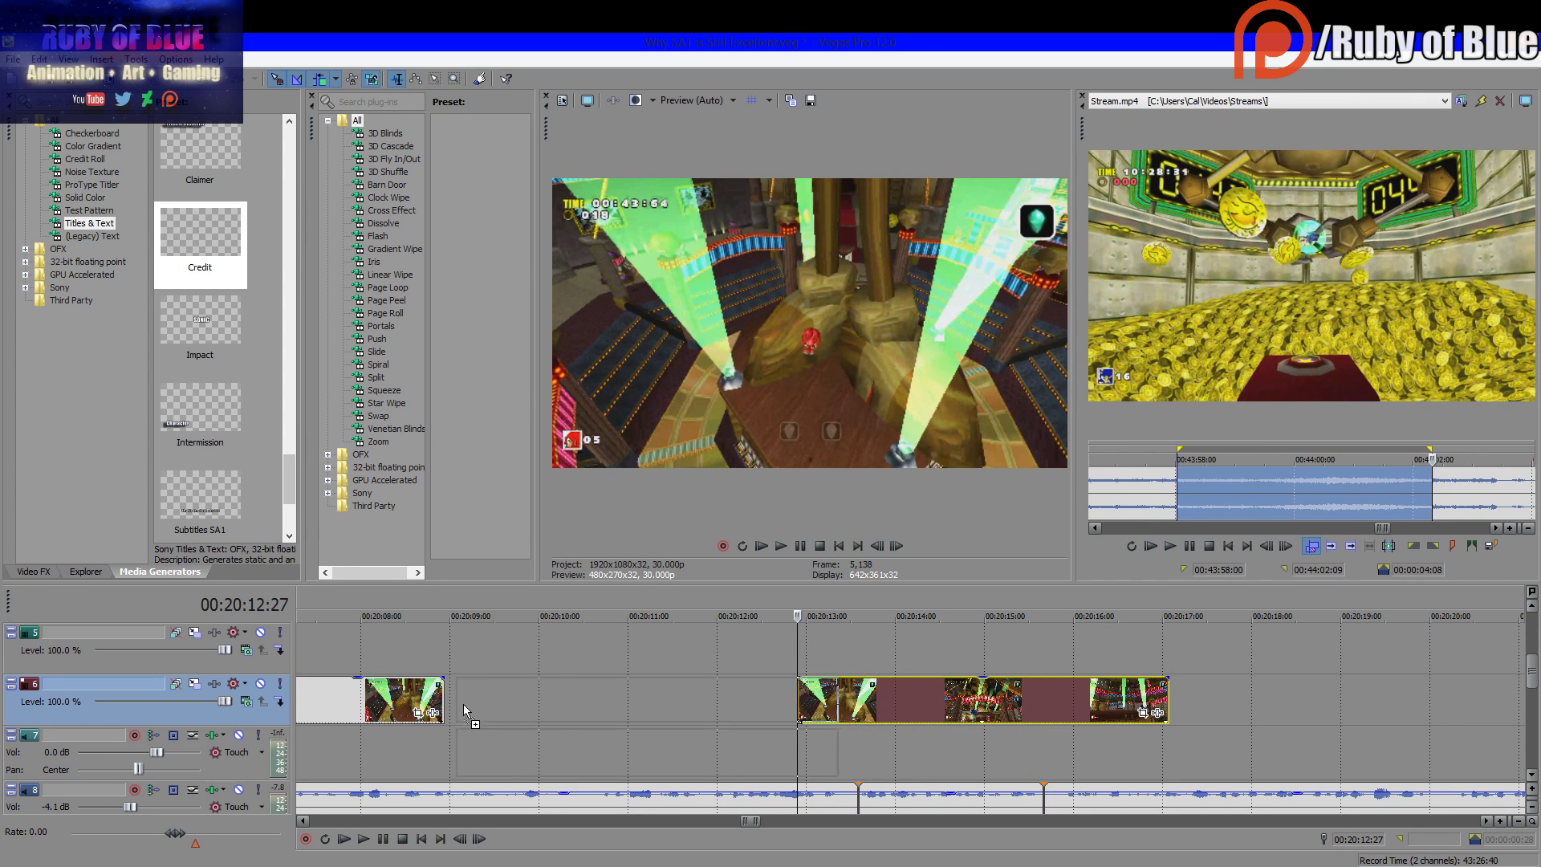
pyautogui.moveTo(463, 704); pyautogui.dragTo(464, 707)
pyautogui.click(514, 740)
pyautogui.click(467, 720)
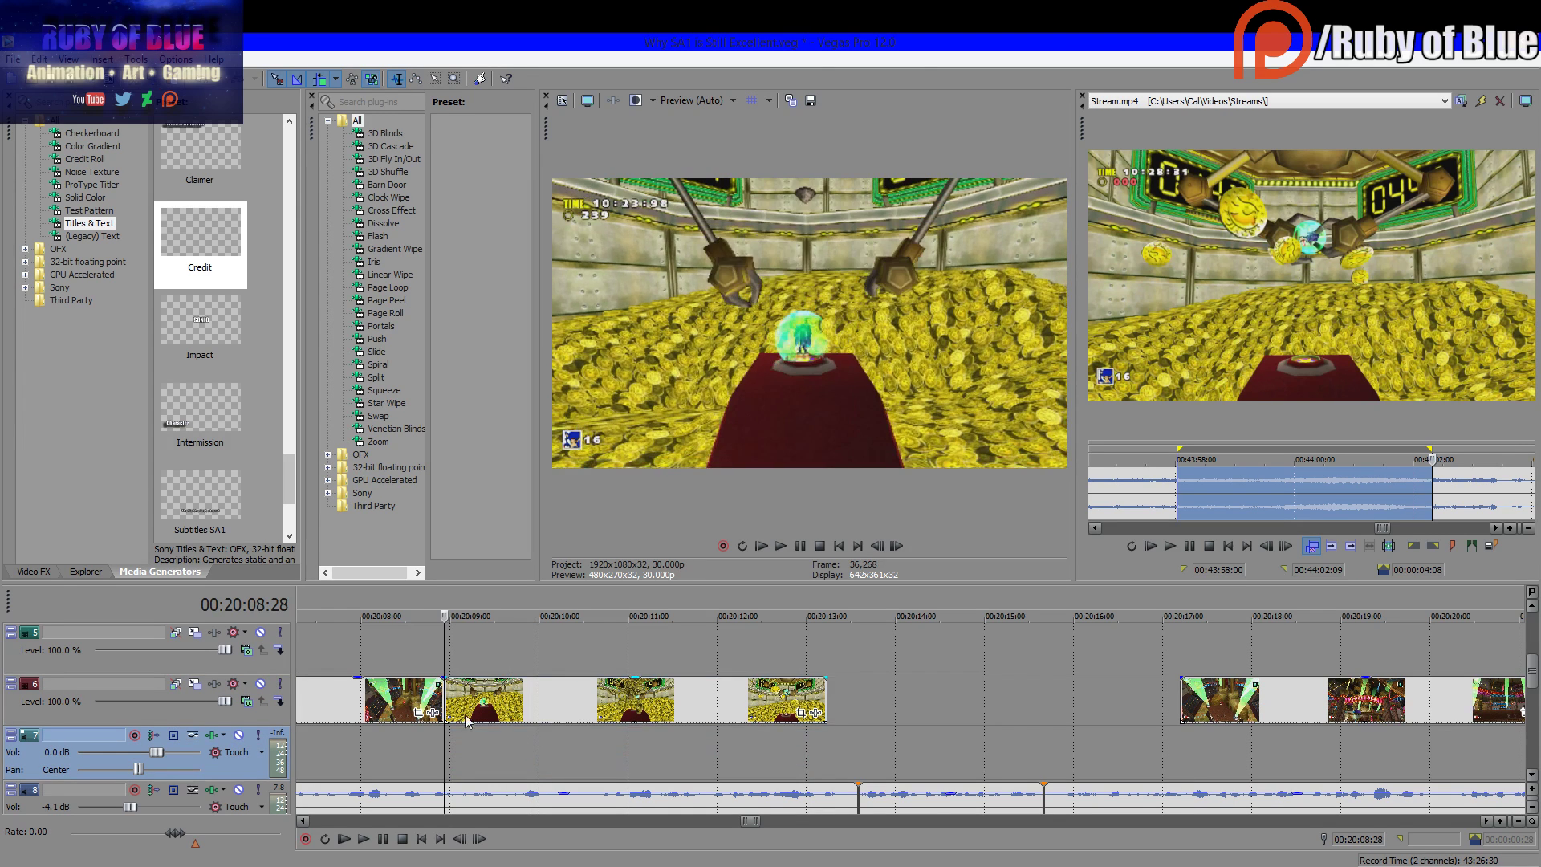
# Preview the cut into the coin vault clip and trim the end of the preceding Casino Polis clip to 00:20:08:12
pyautogui.click(421, 753)
pyautogui.click(364, 839)
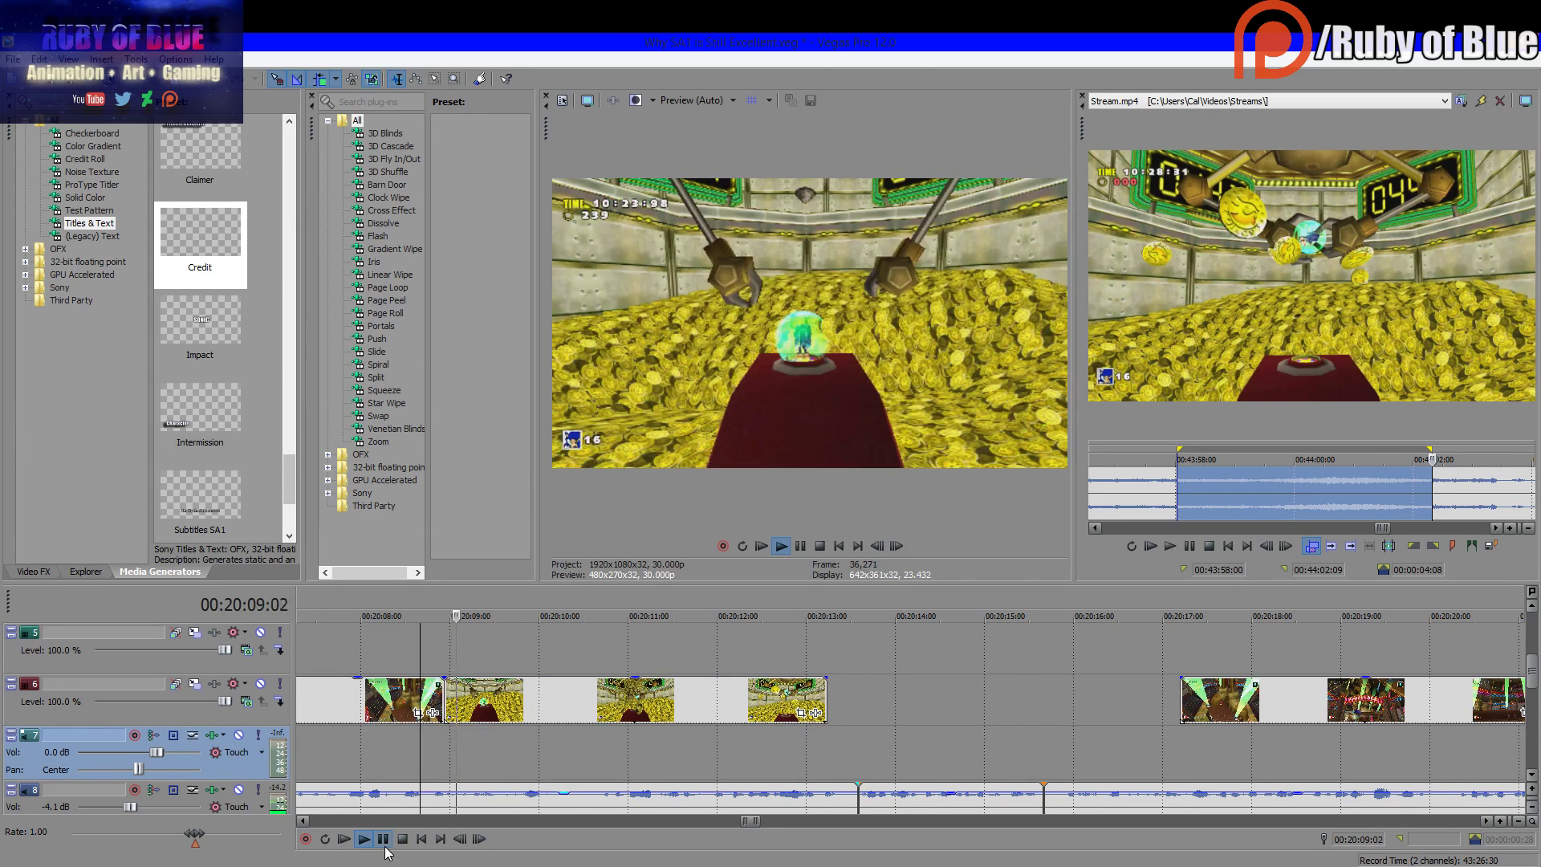
pyautogui.press('Return')
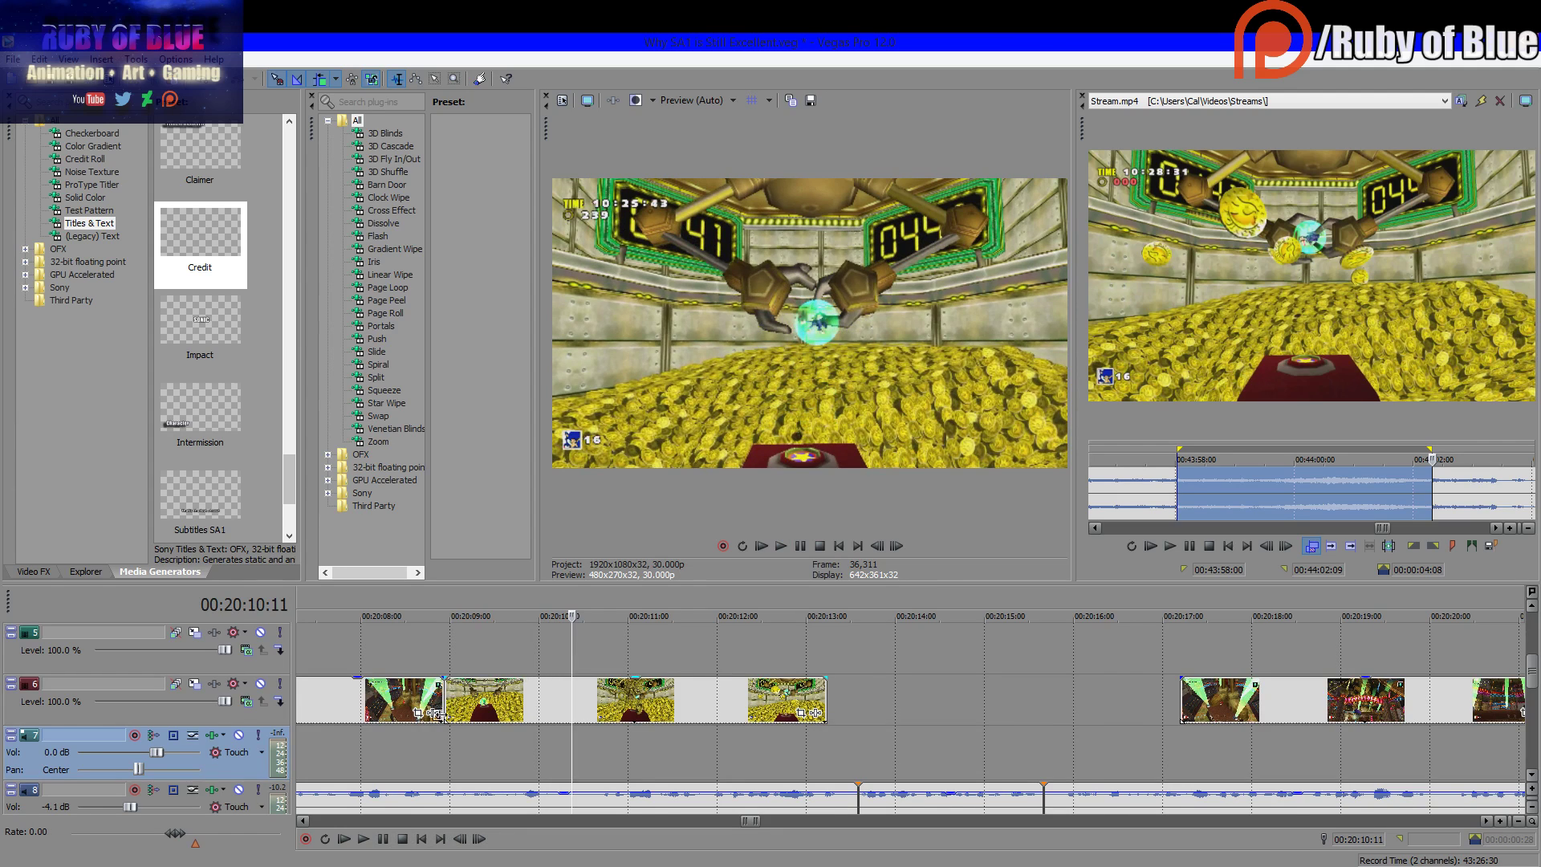
pyautogui.scroll(-2, 663, 769)
pyautogui.click(667, 772)
pyautogui.click(384, 839)
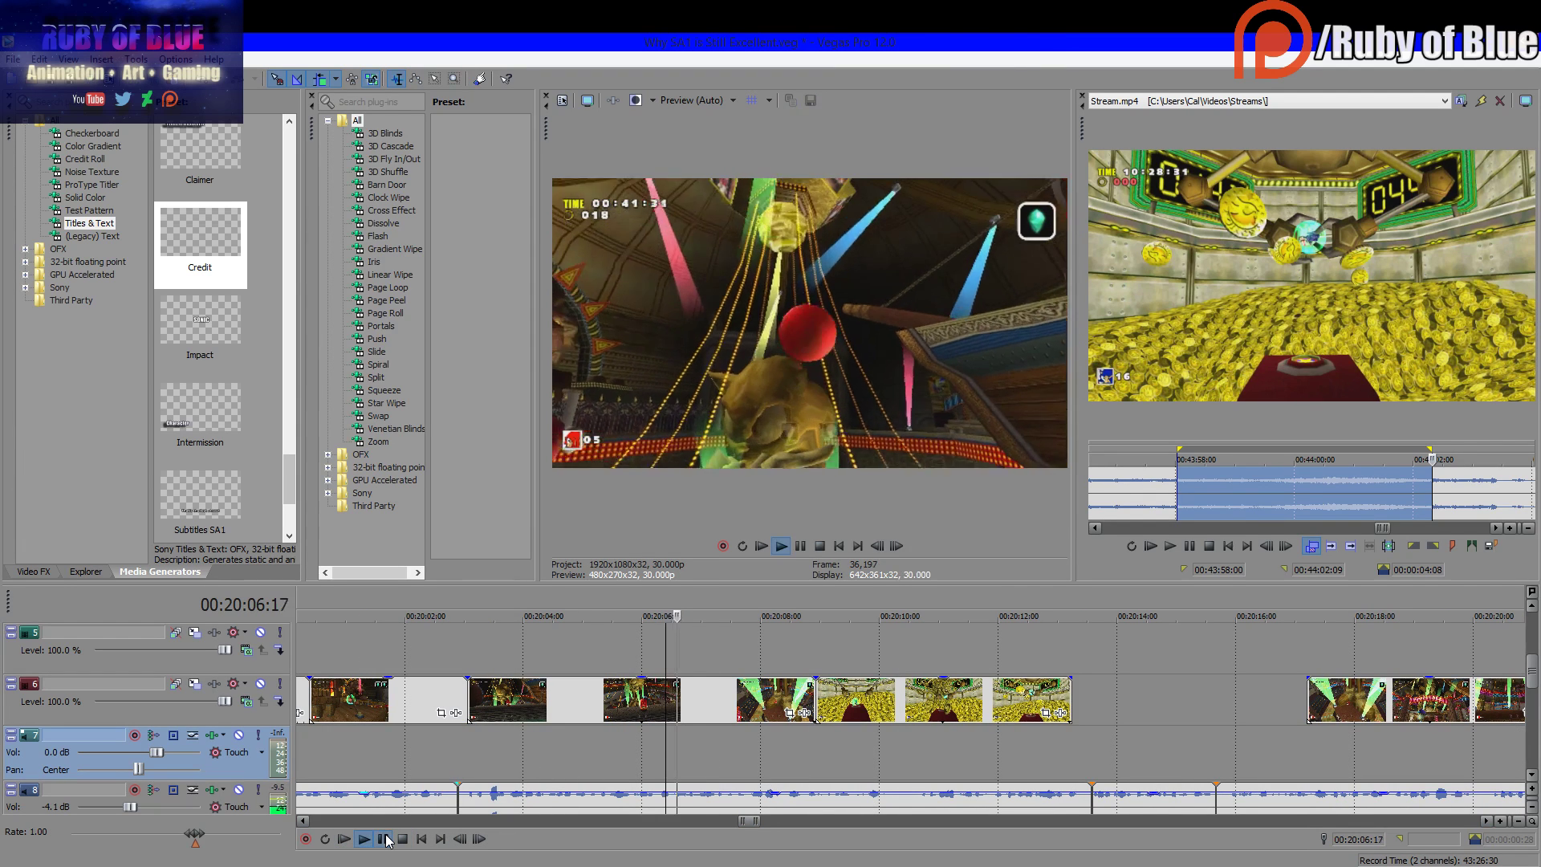
pyautogui.press('Return')
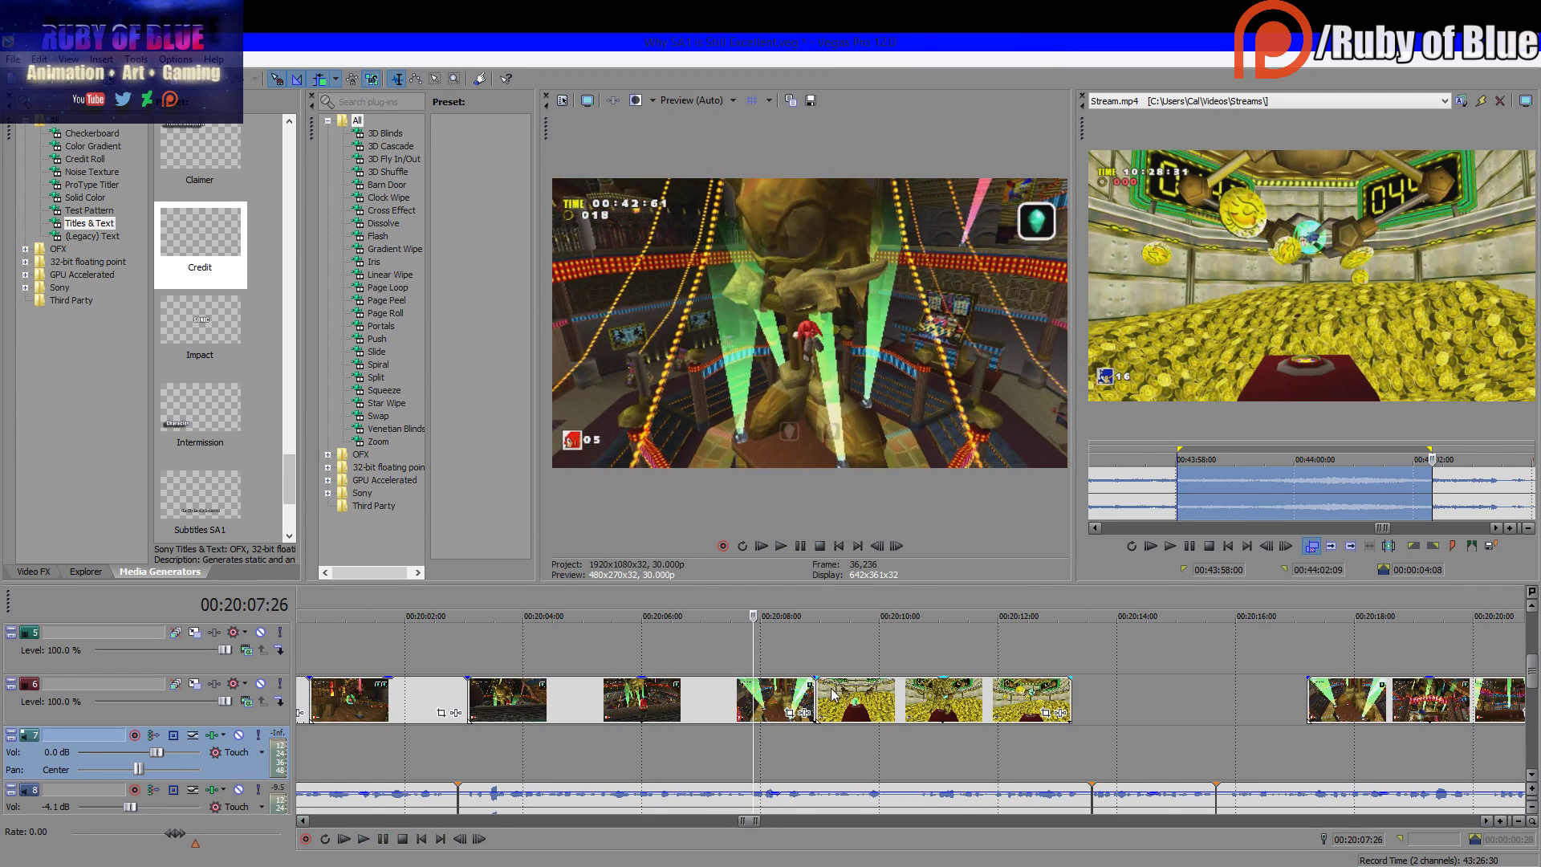
pyautogui.click(363, 839)
pyautogui.press('Return')
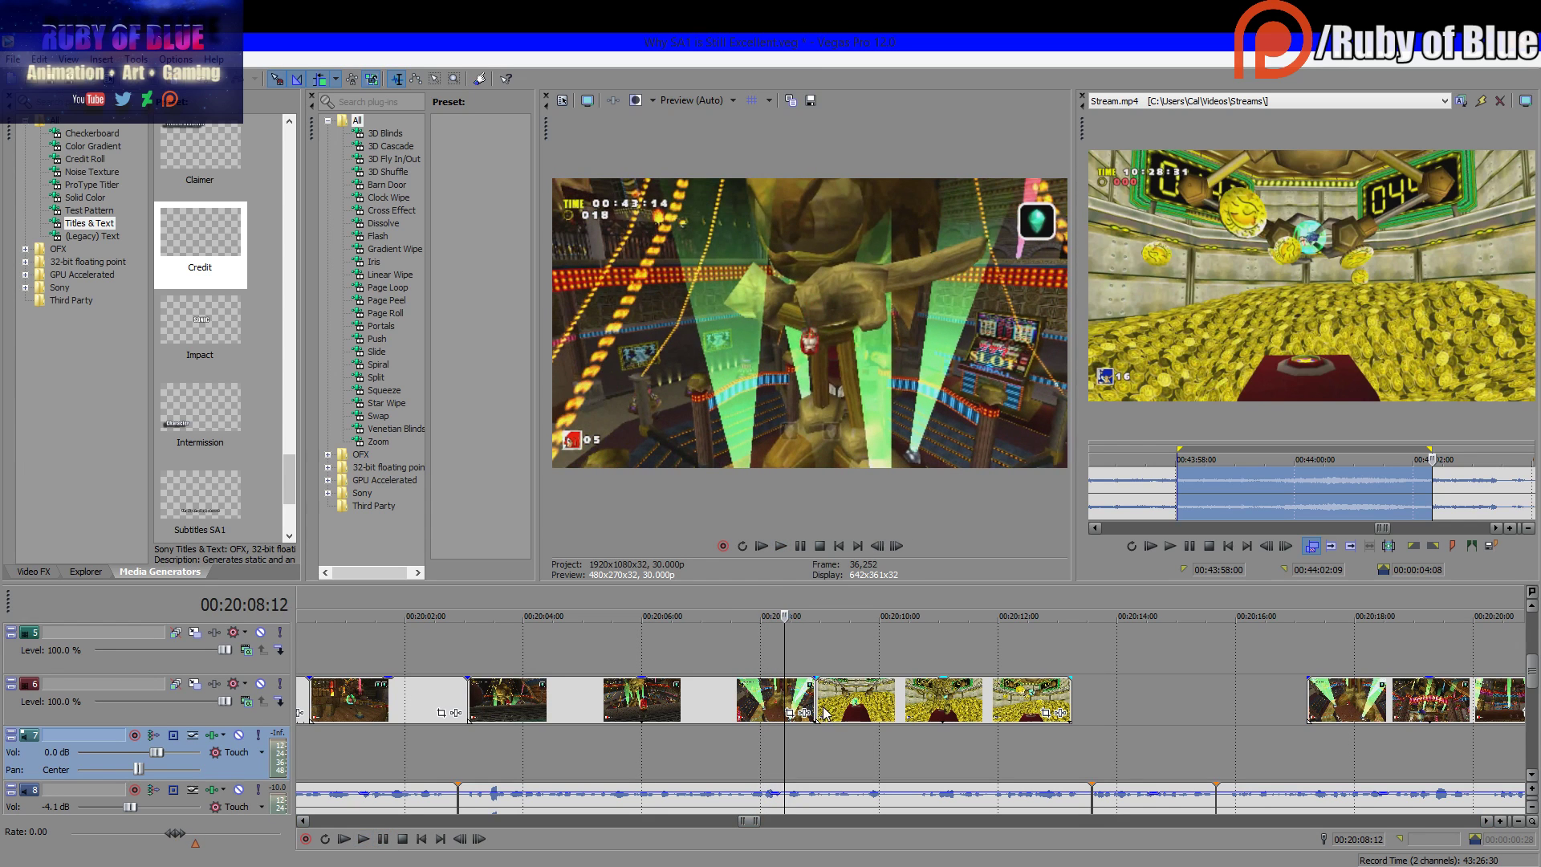
pyautogui.moveTo(813, 710); pyautogui.dragTo(784, 710)
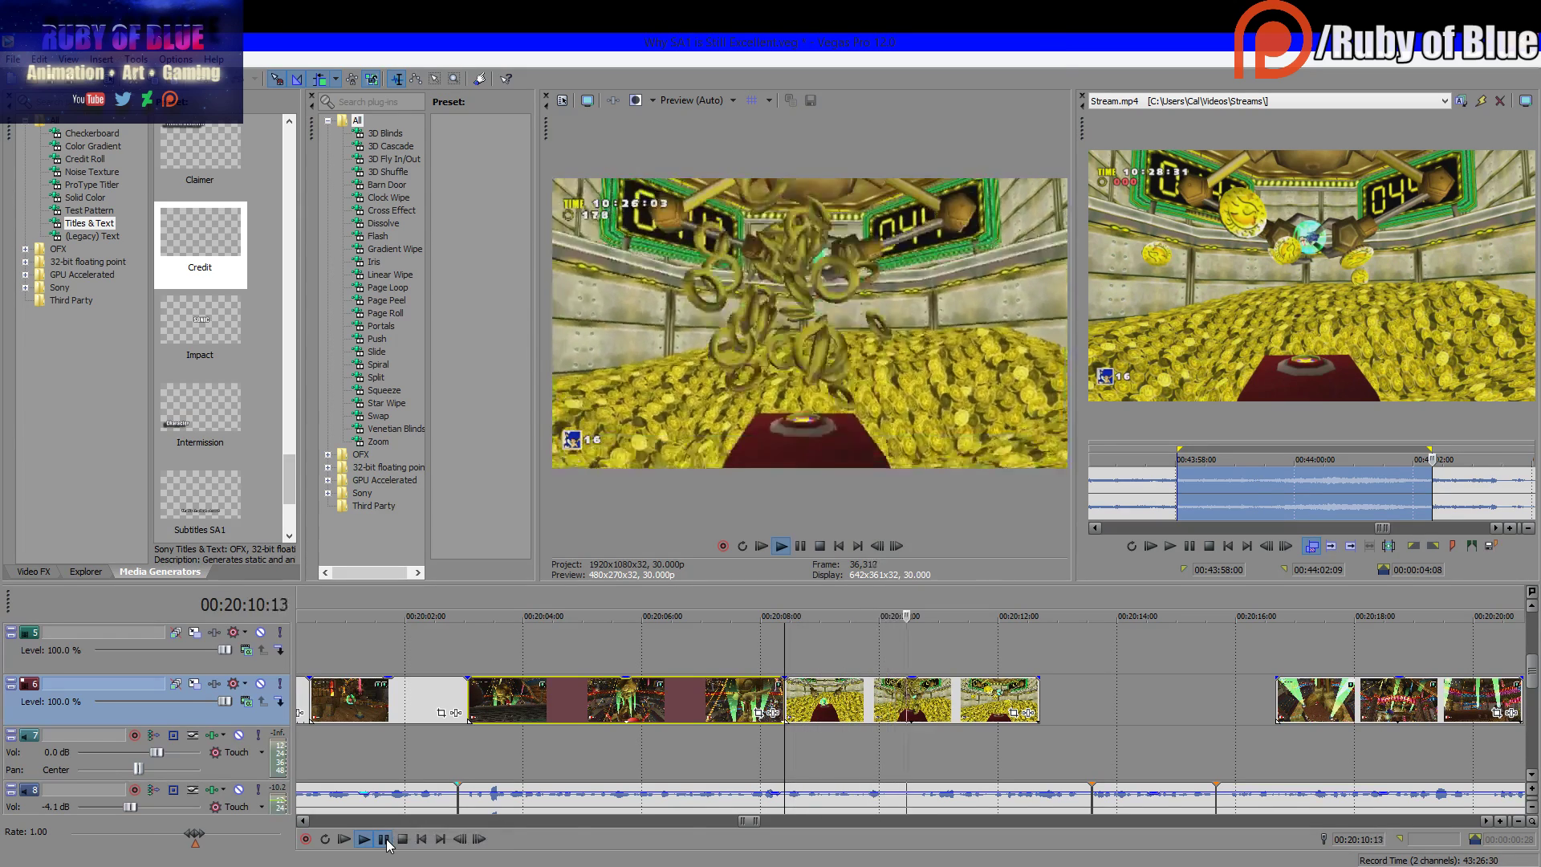
# Trim about 1.6 seconds off the start of the coin vault clip and trim its end to about 00:20:10:20
pyautogui.click(385, 840)
pyautogui.moveTo(788, 700); pyautogui.dragTo(888, 703)
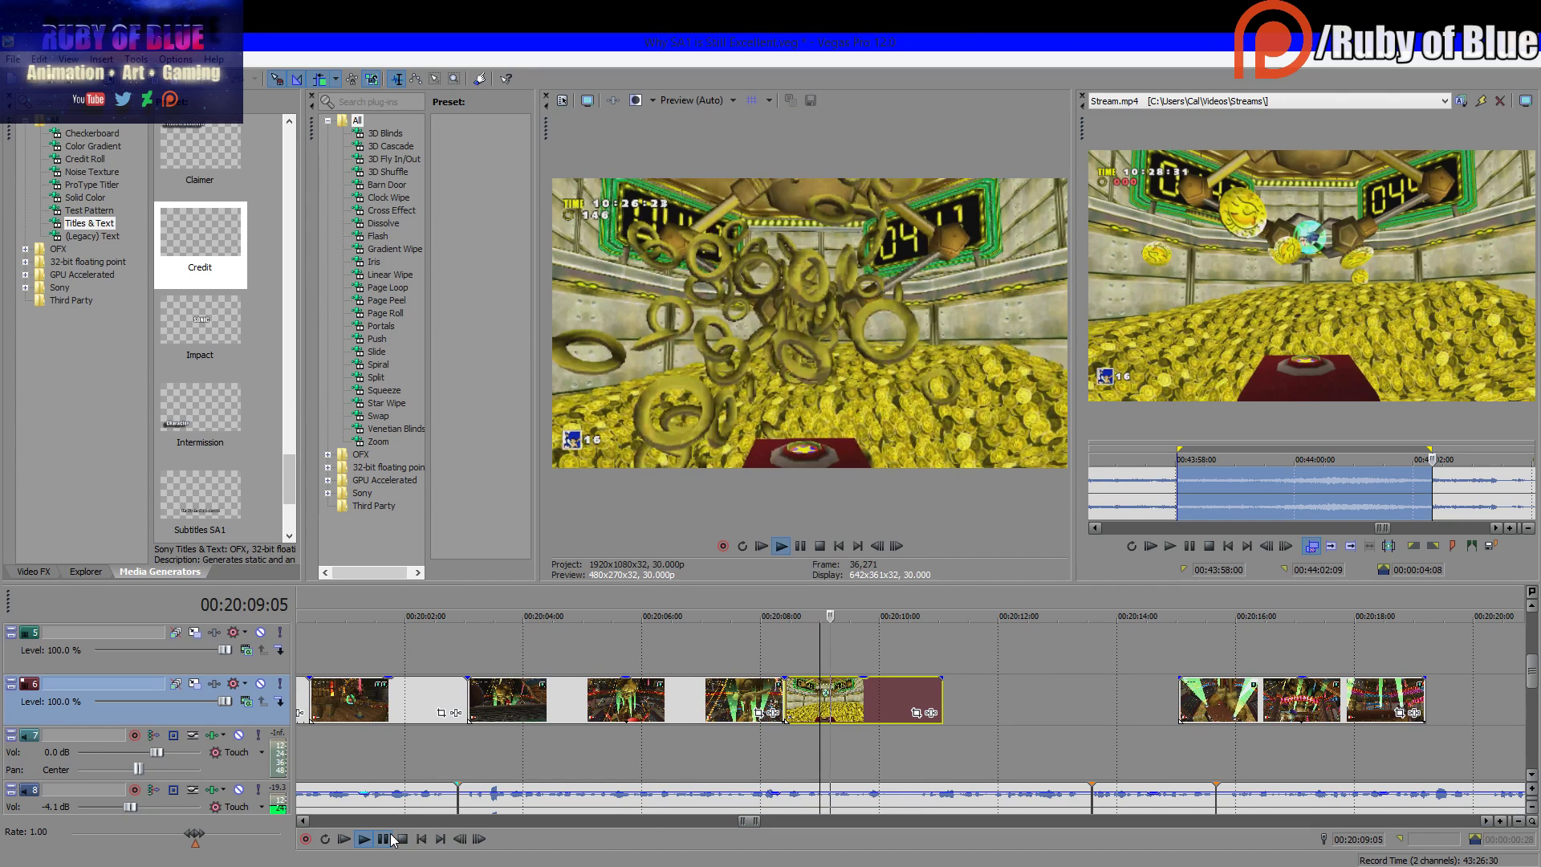
pyautogui.click(391, 841)
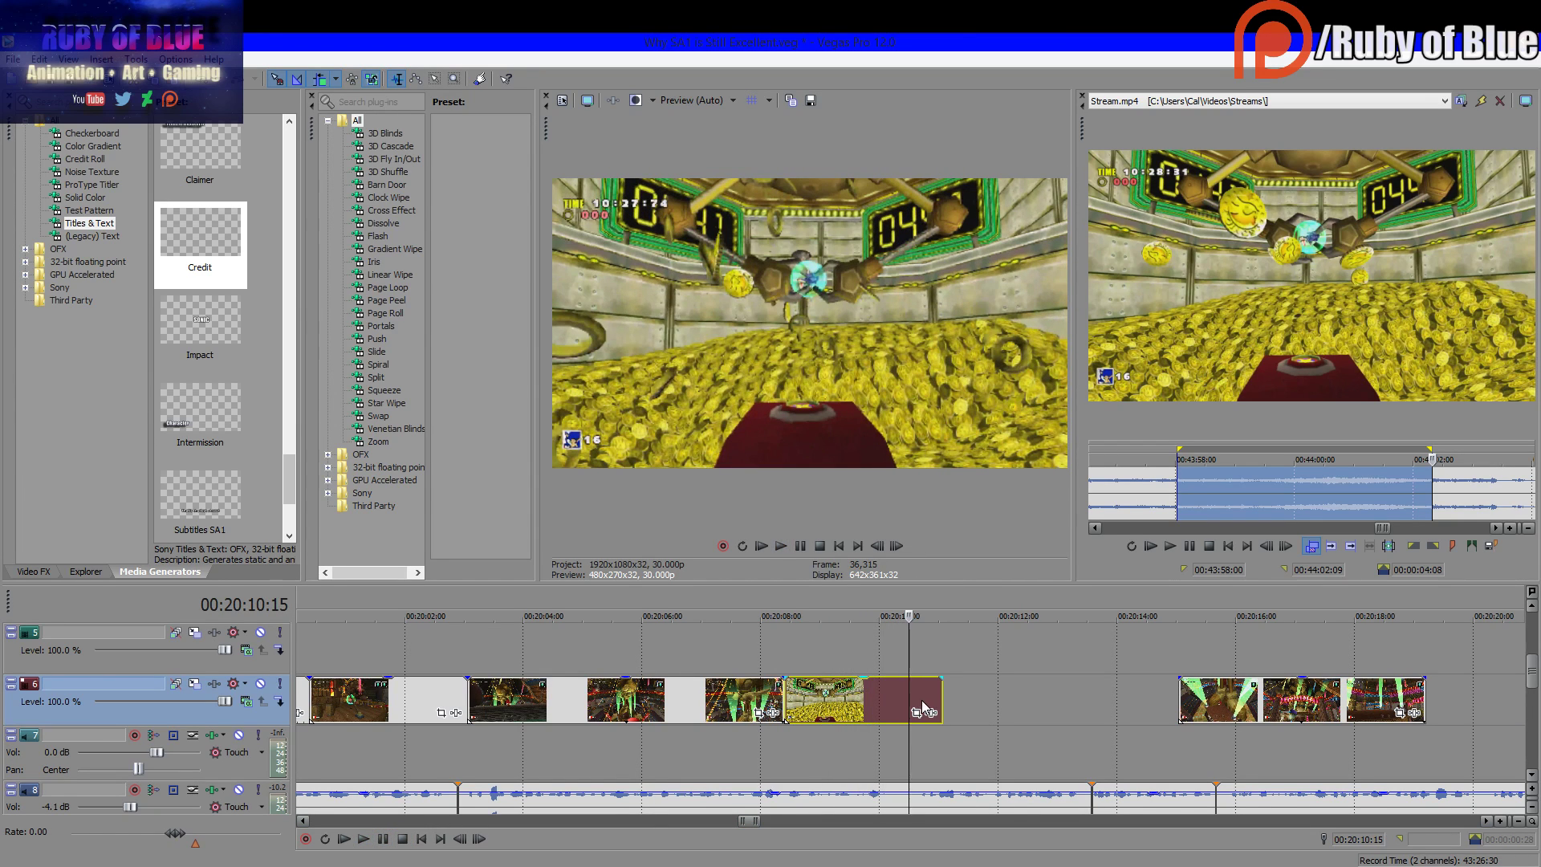
pyautogui.moveTo(931, 704); pyautogui.dragTo(919, 704)
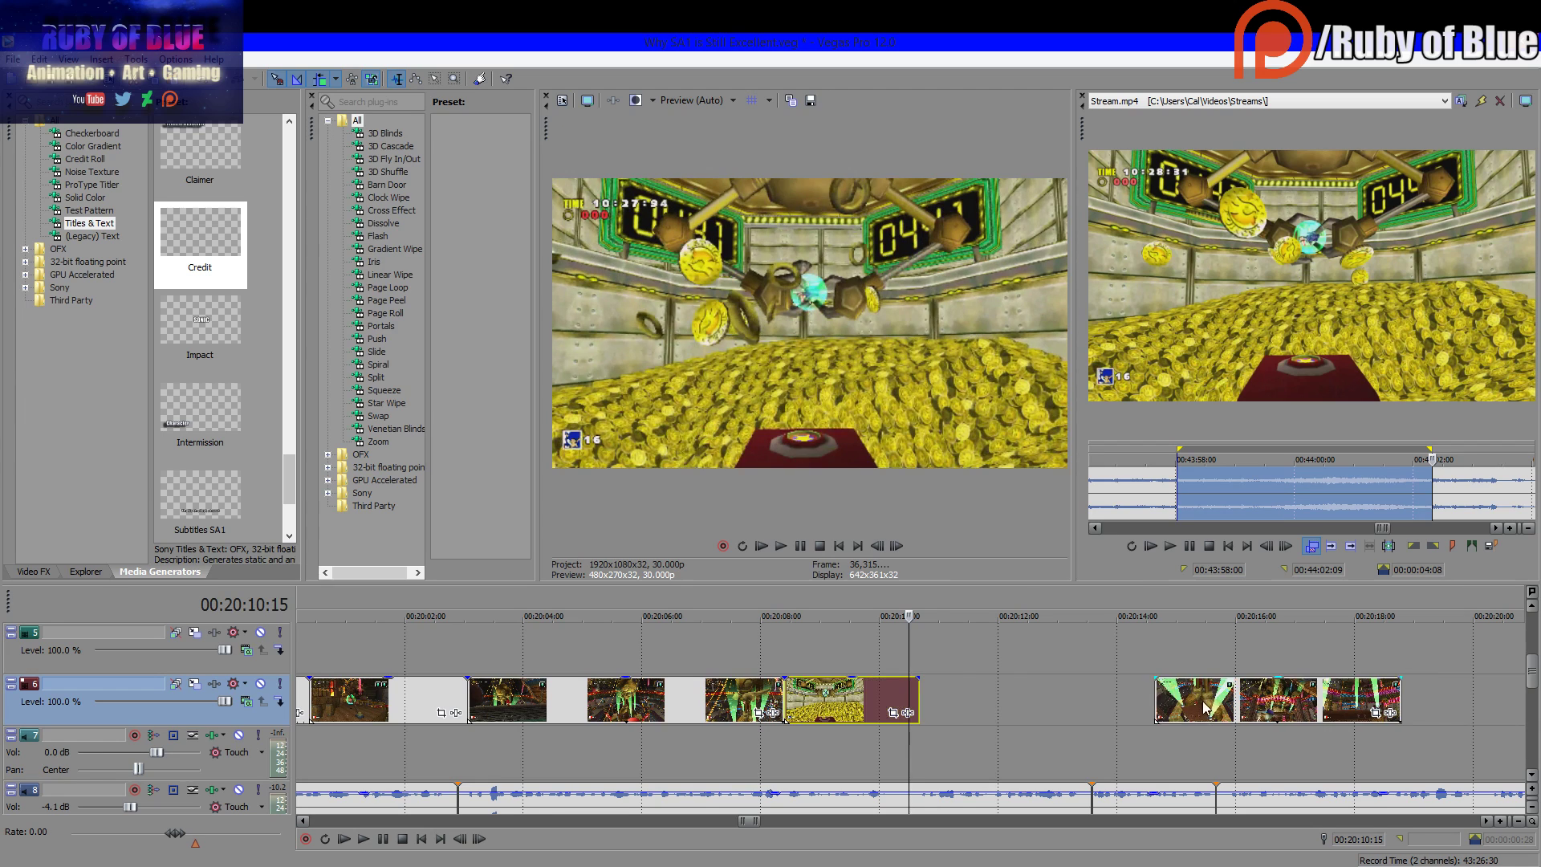
# Move the remaining Casino Polis clip right after the coin vault clip, extend its end to about 00:20:23:18 and preview the sequence
pyautogui.click(364, 839)
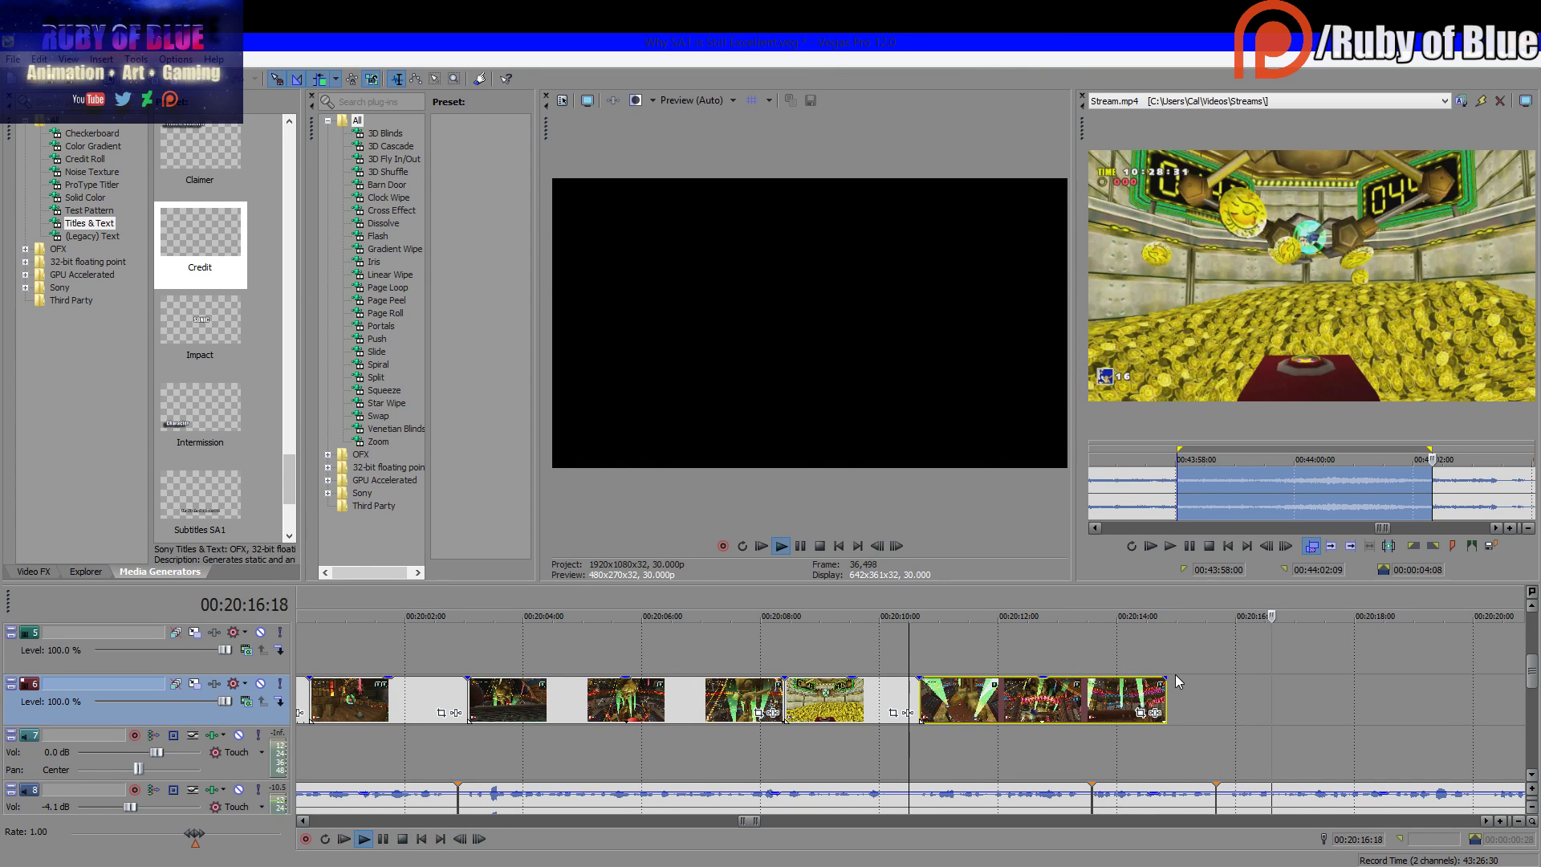
pyautogui.moveTo(1163, 687); pyautogui.dragTo(1315, 680)
pyautogui.scroll(-2, 1315, 681)
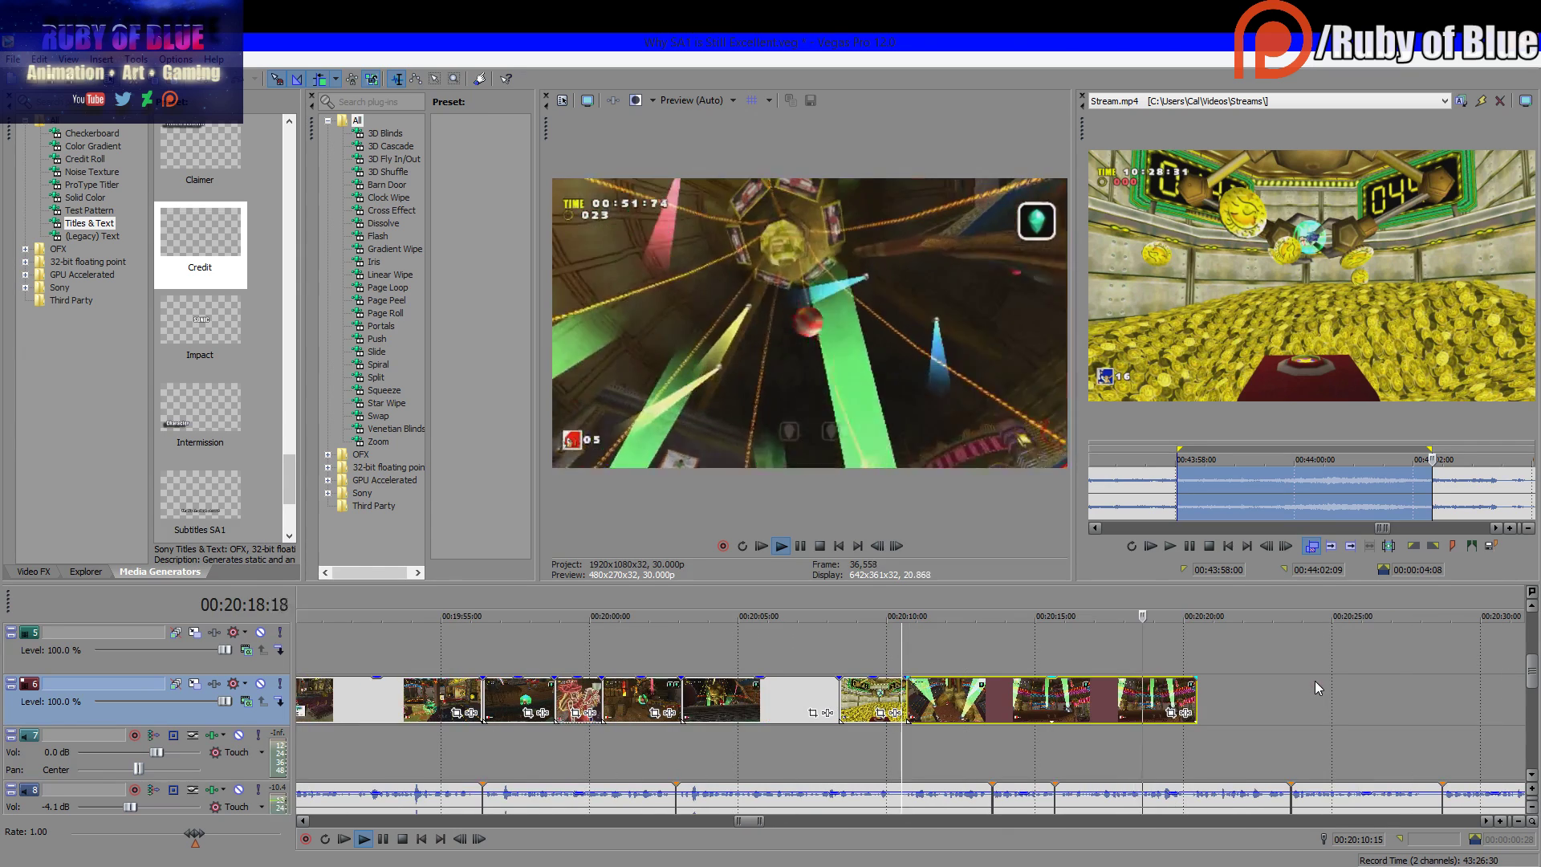
pyautogui.moveTo(1196, 690); pyautogui.dragTo(1290, 710)
pyautogui.click(385, 838)
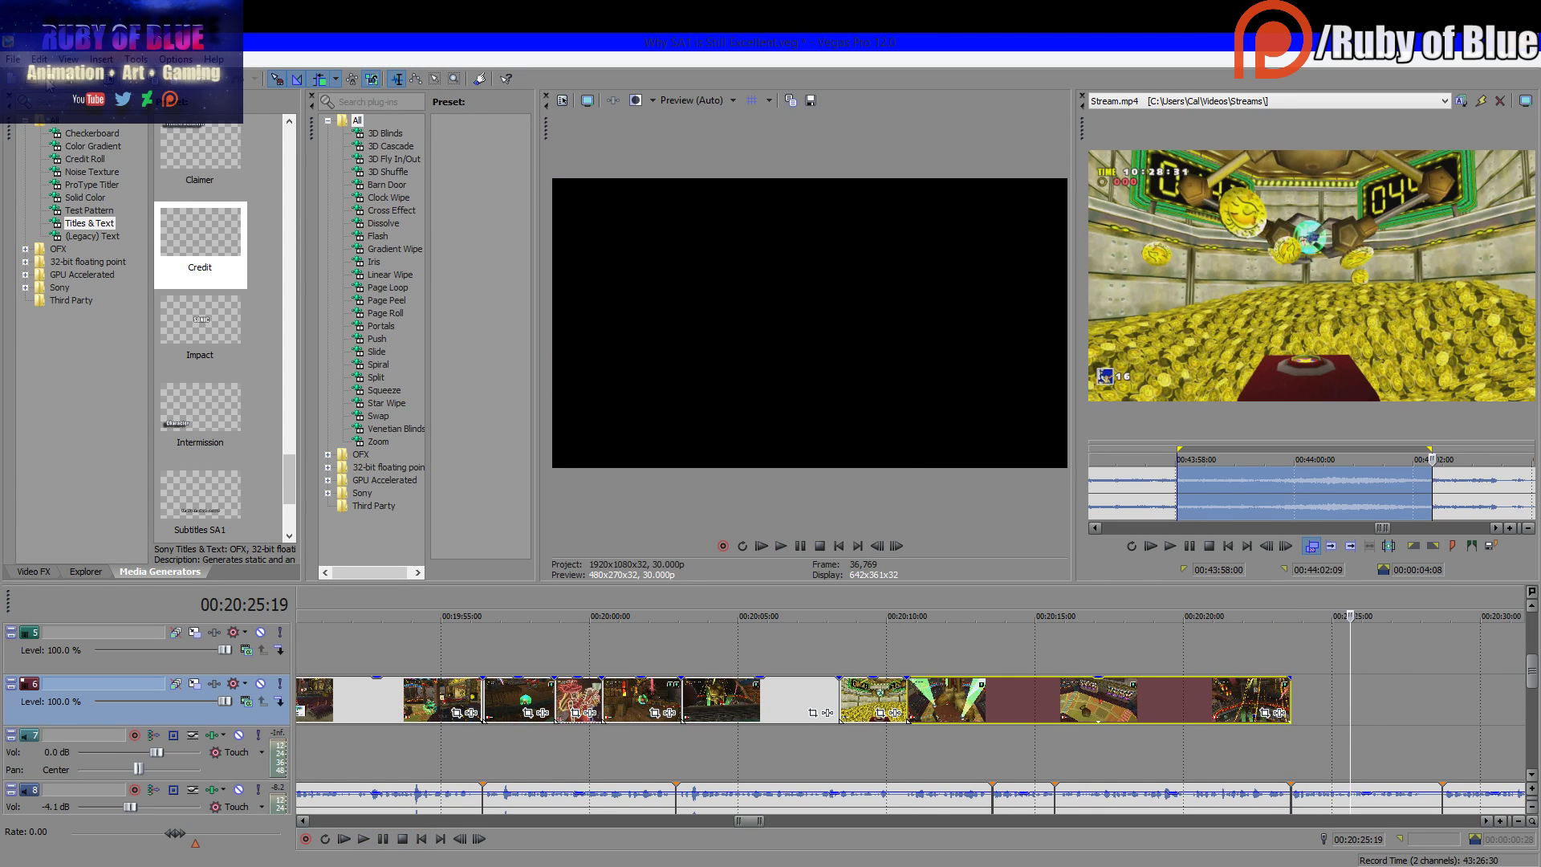
# Select the Knuckles emerald-hunt footage in Stream (05).mp4 from 00:07:11:24 to 00:07:44:20 and place it after the Casino Polis clip at about 00:20:23:18
pyautogui.click(1202, 101)
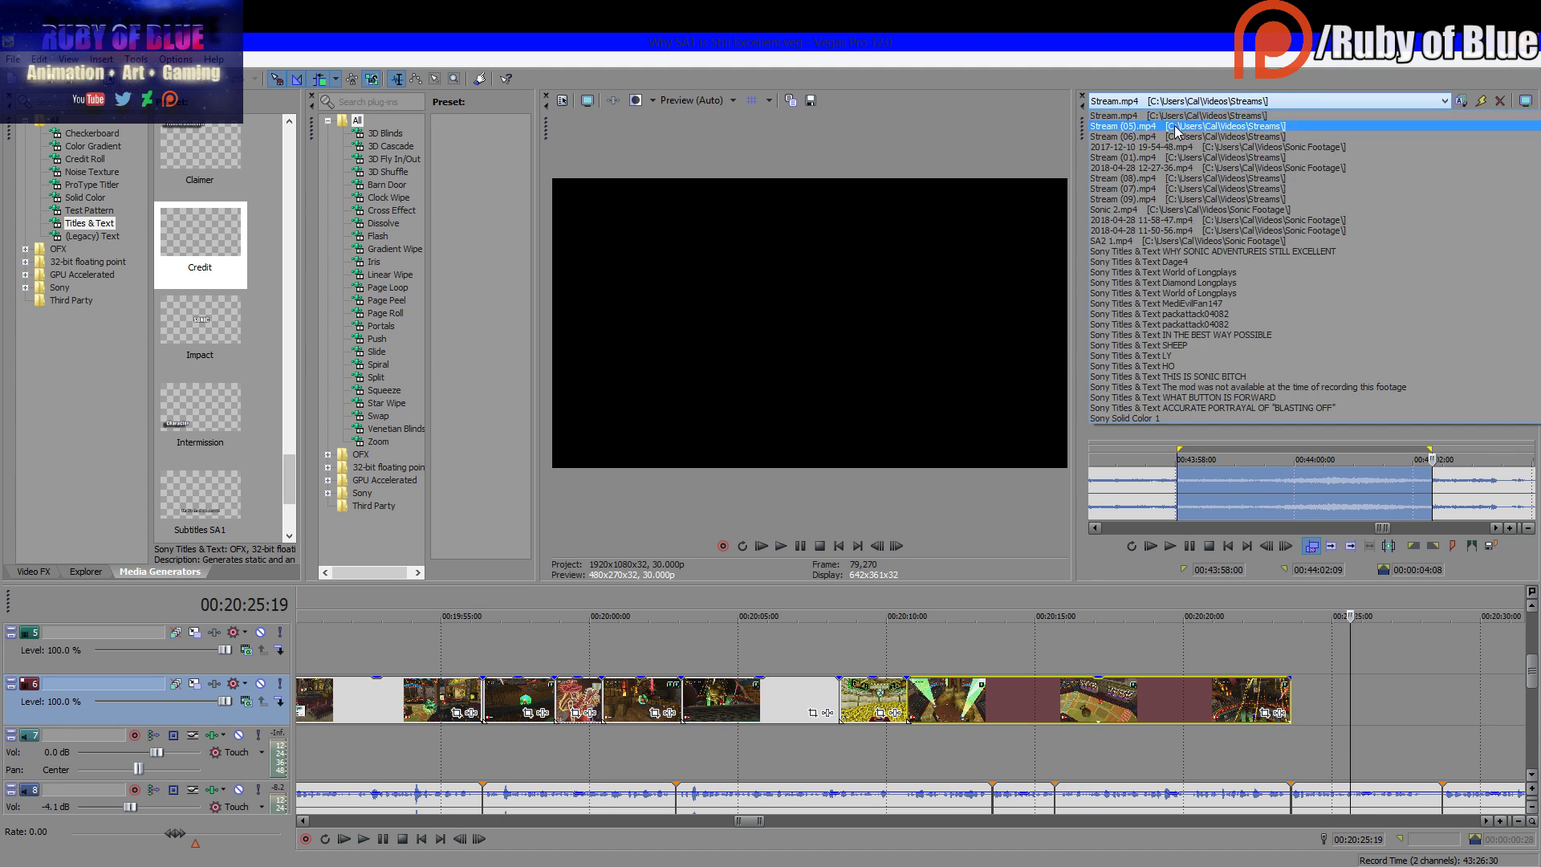
pyautogui.click(1188, 301)
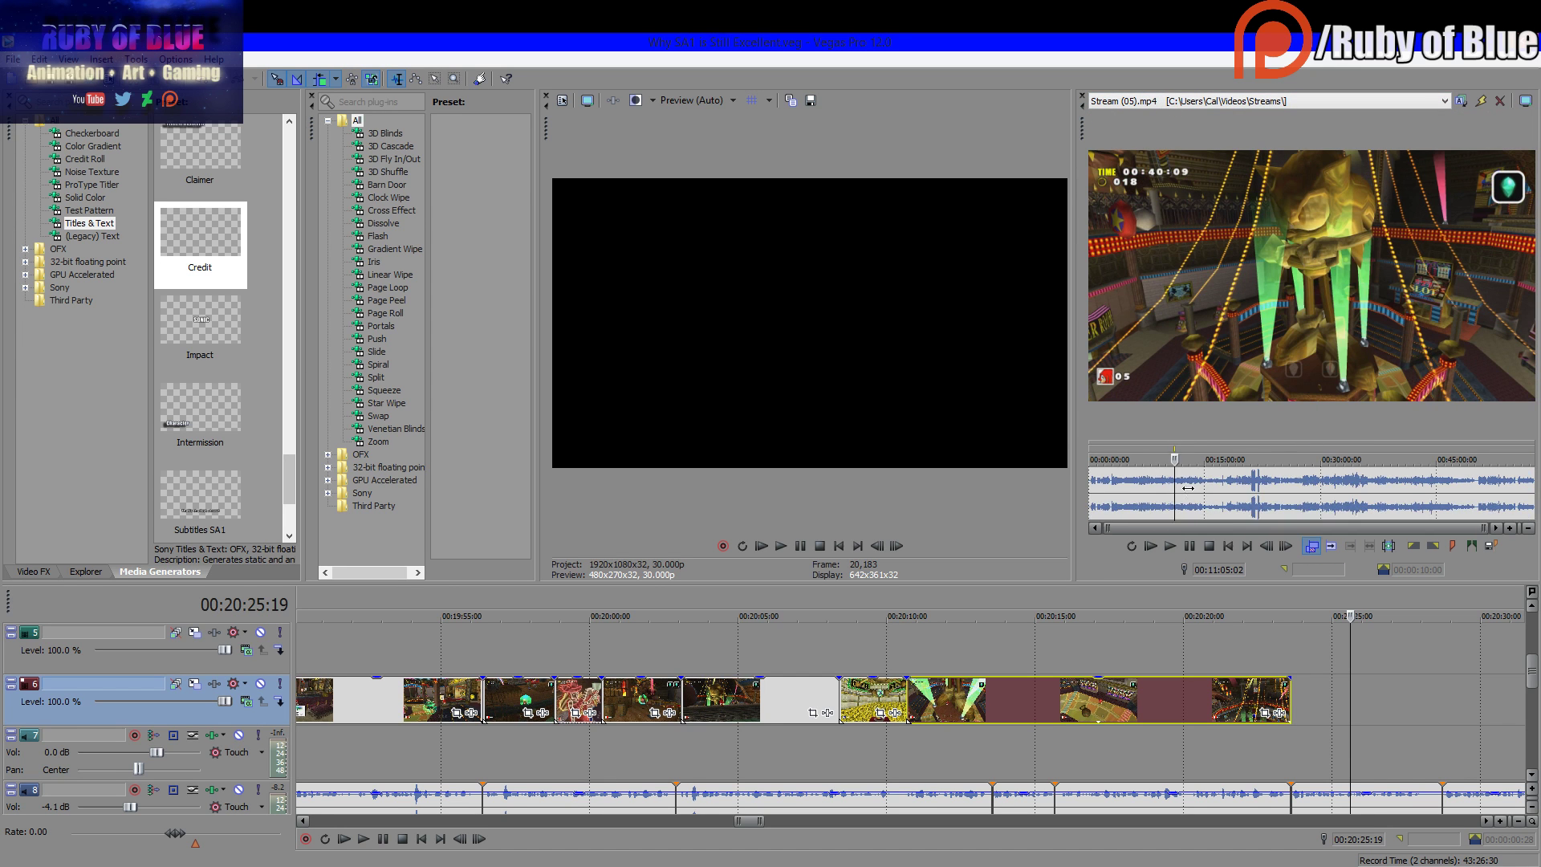
pyautogui.moveTo(1107, 493); pyautogui.dragTo(1136, 505)
pyautogui.scroll(5, 1164, 498)
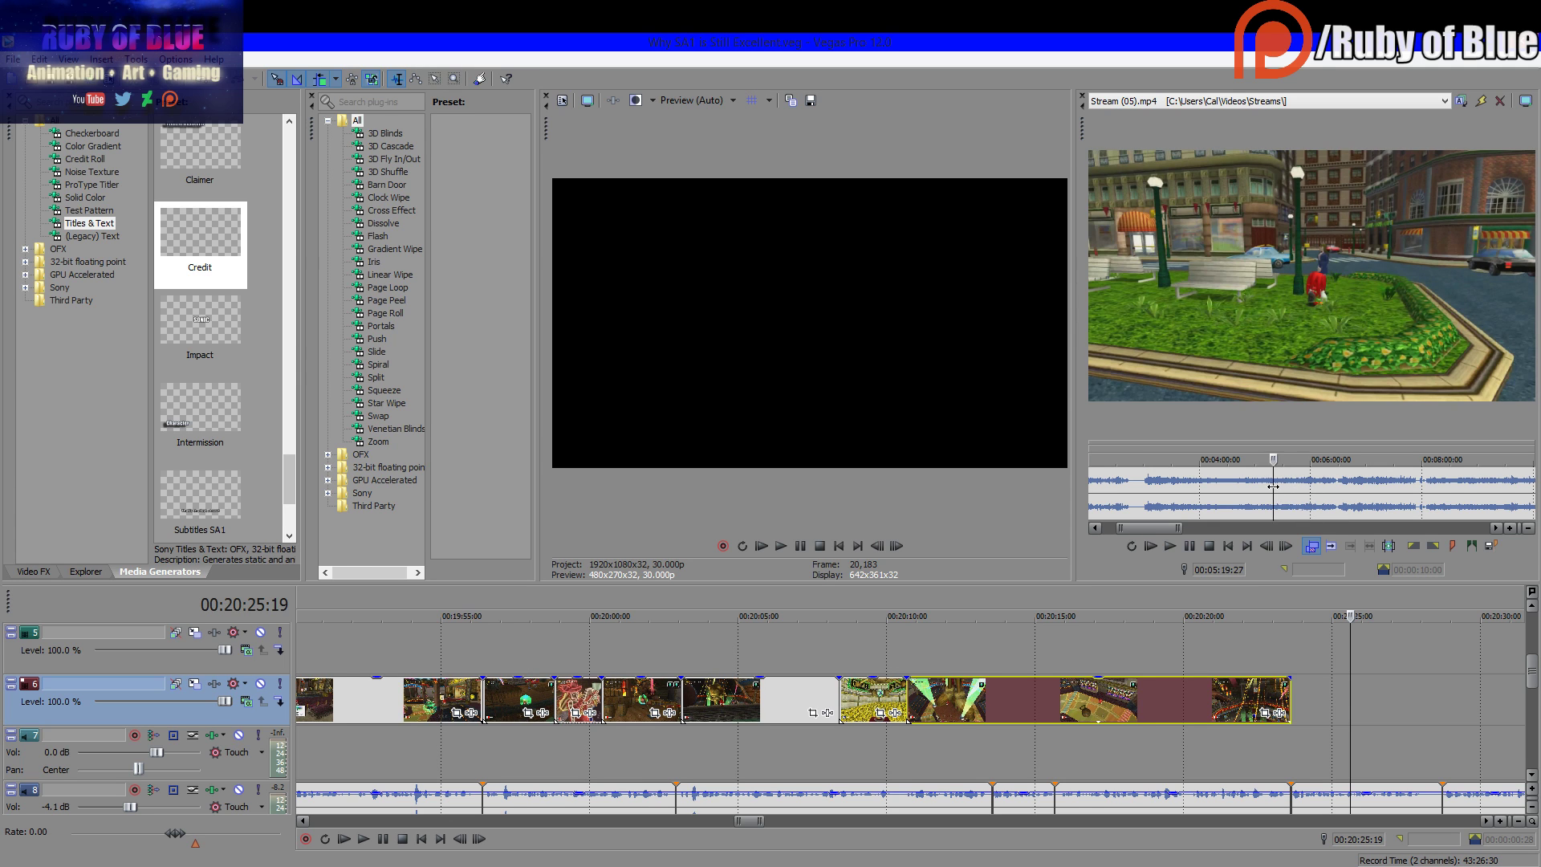
pyautogui.click(1194, 483)
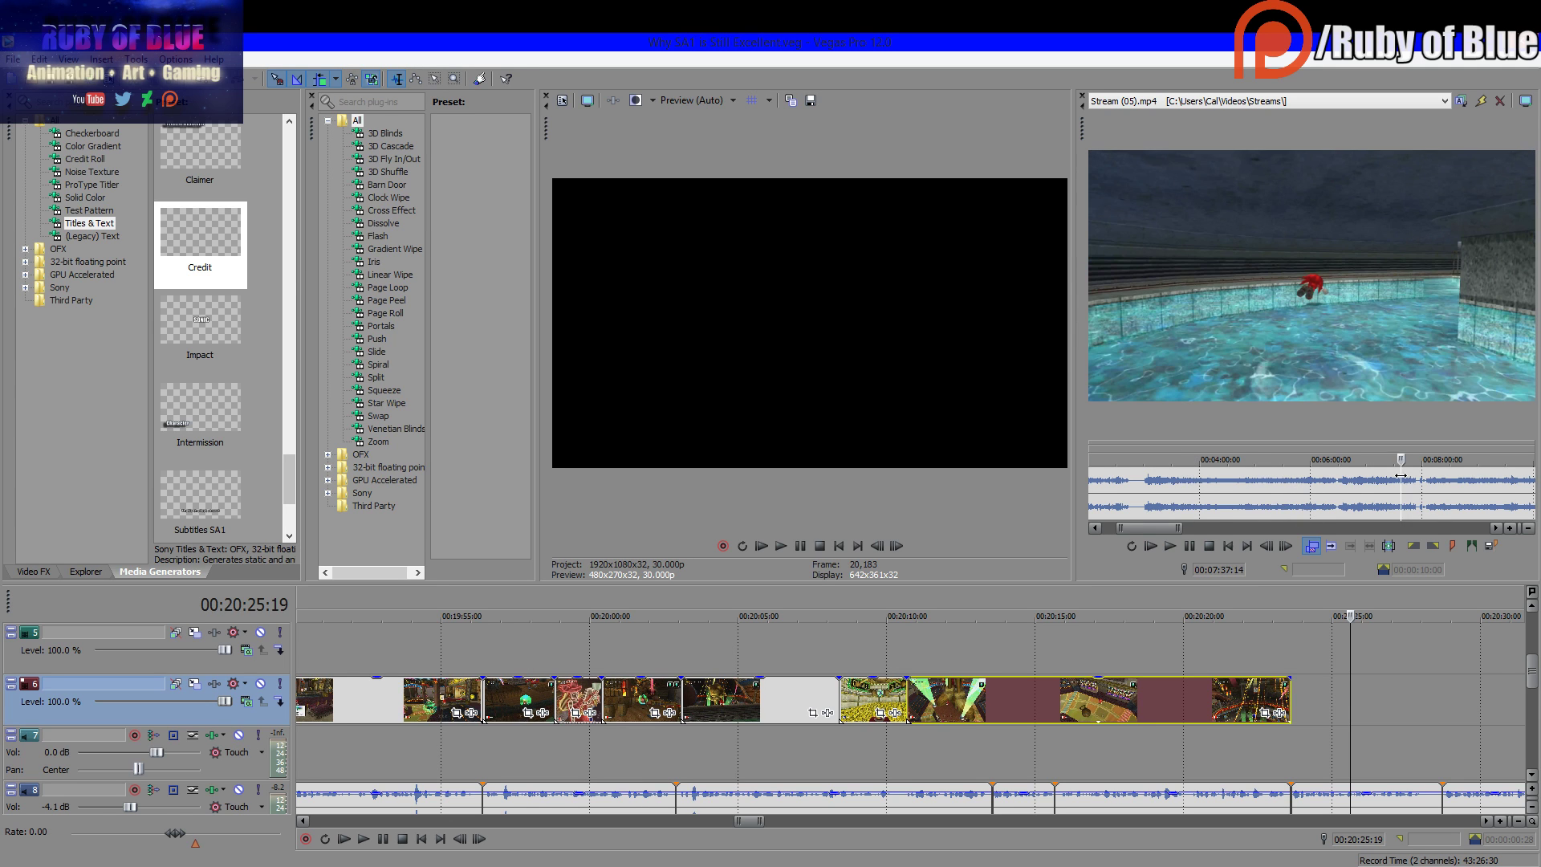
pyautogui.scroll(-3, 1403, 490)
pyautogui.scroll(4, 1298, 499)
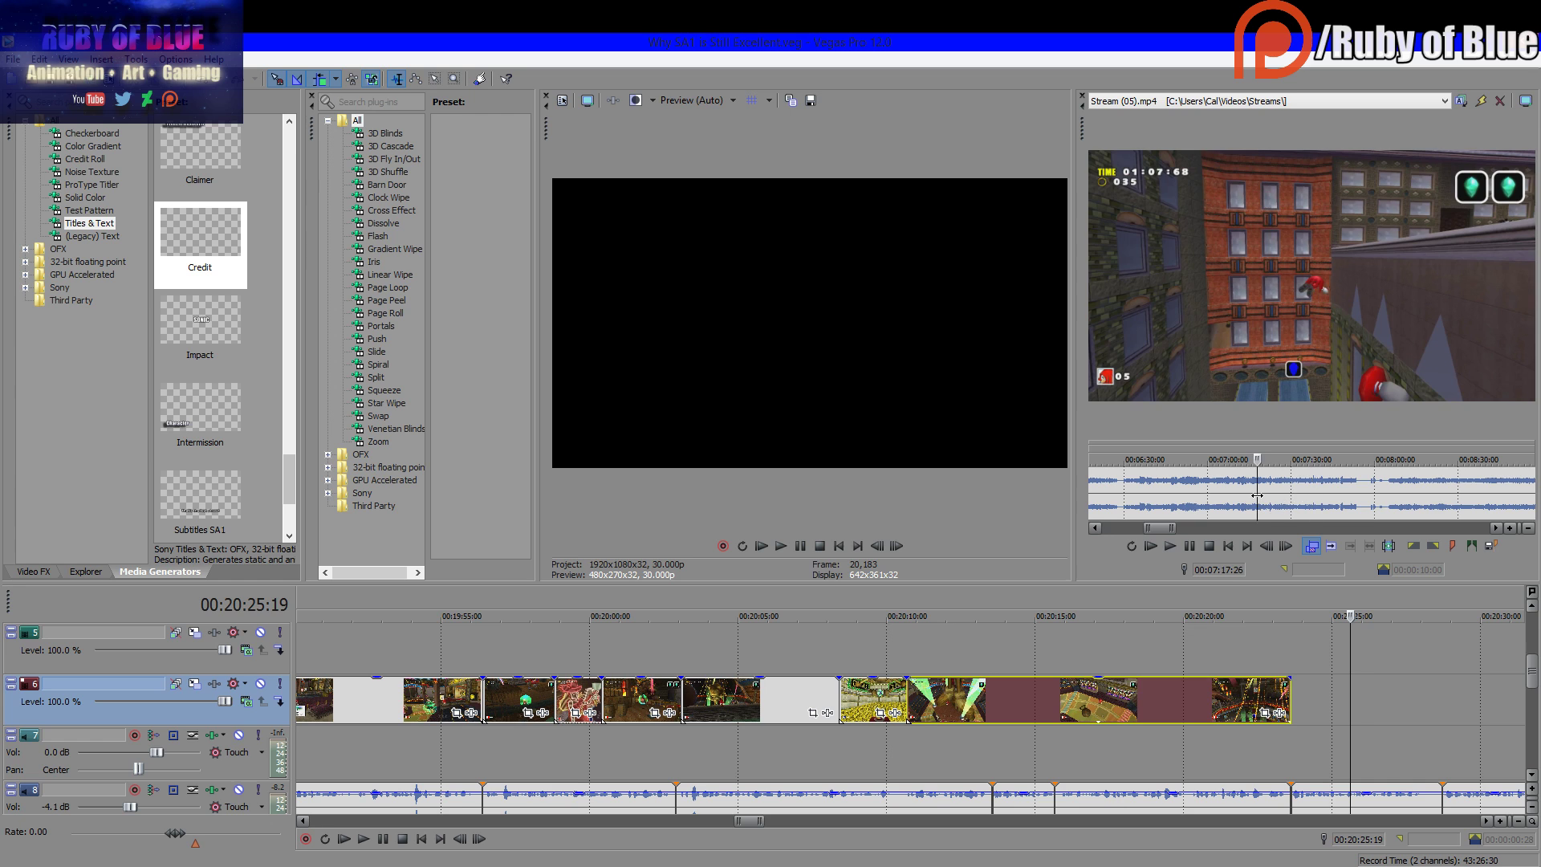
pyautogui.moveTo(1244, 495); pyautogui.dragTo(1314, 745)
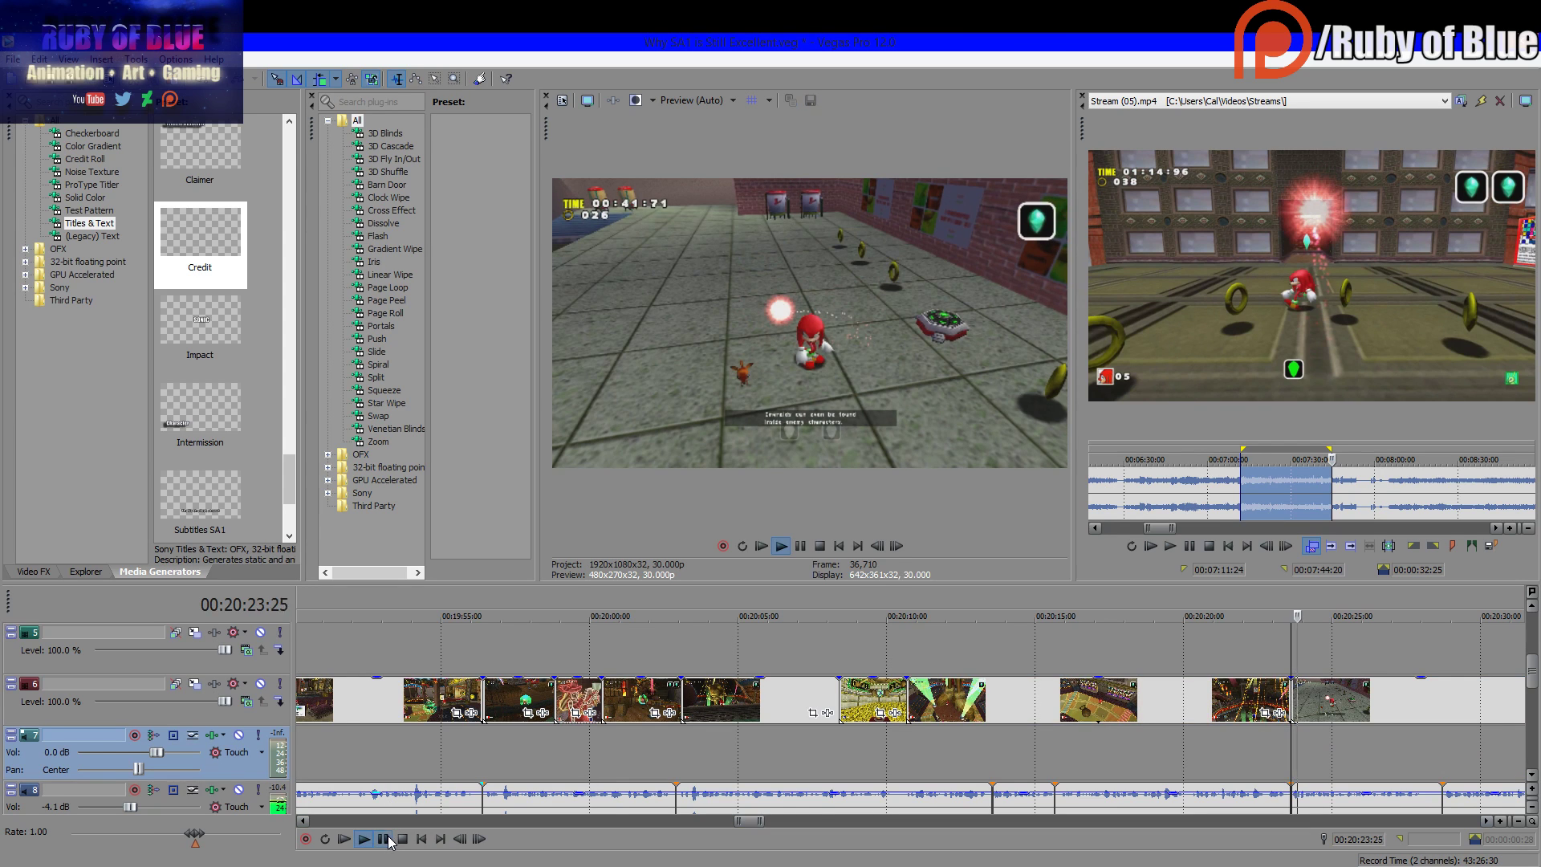
# Shift the narration following about 00:20:28:22 to start at about 00:20:34 and trim the end of the Knuckles clip to the same point
pyautogui.scroll(-5, 1092, 607)
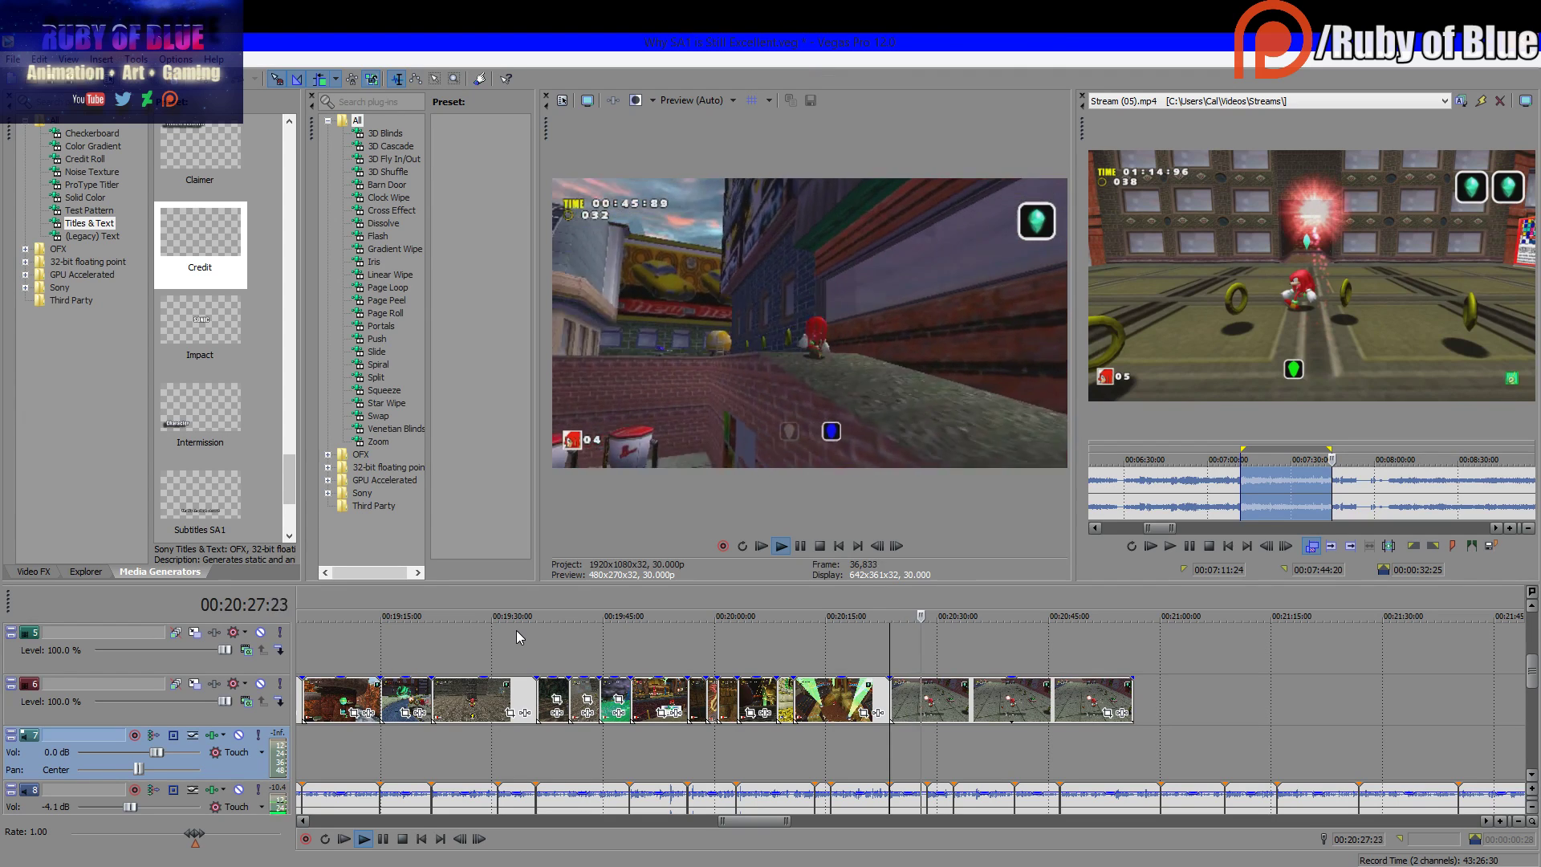
pyautogui.press('Return')
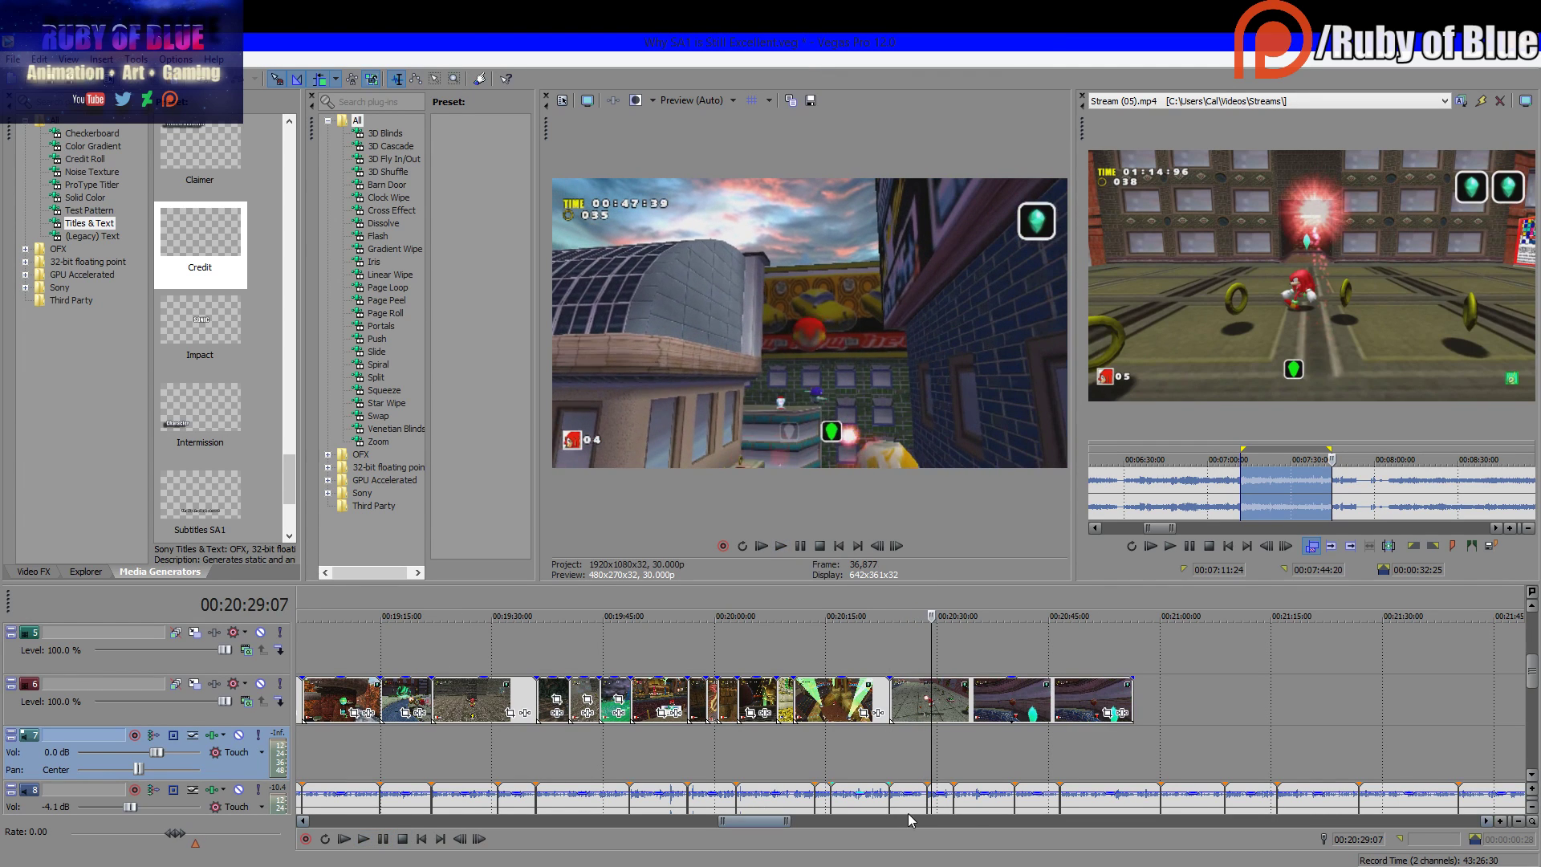
pyautogui.moveTo(935, 811); pyautogui.dragTo(980, 808)
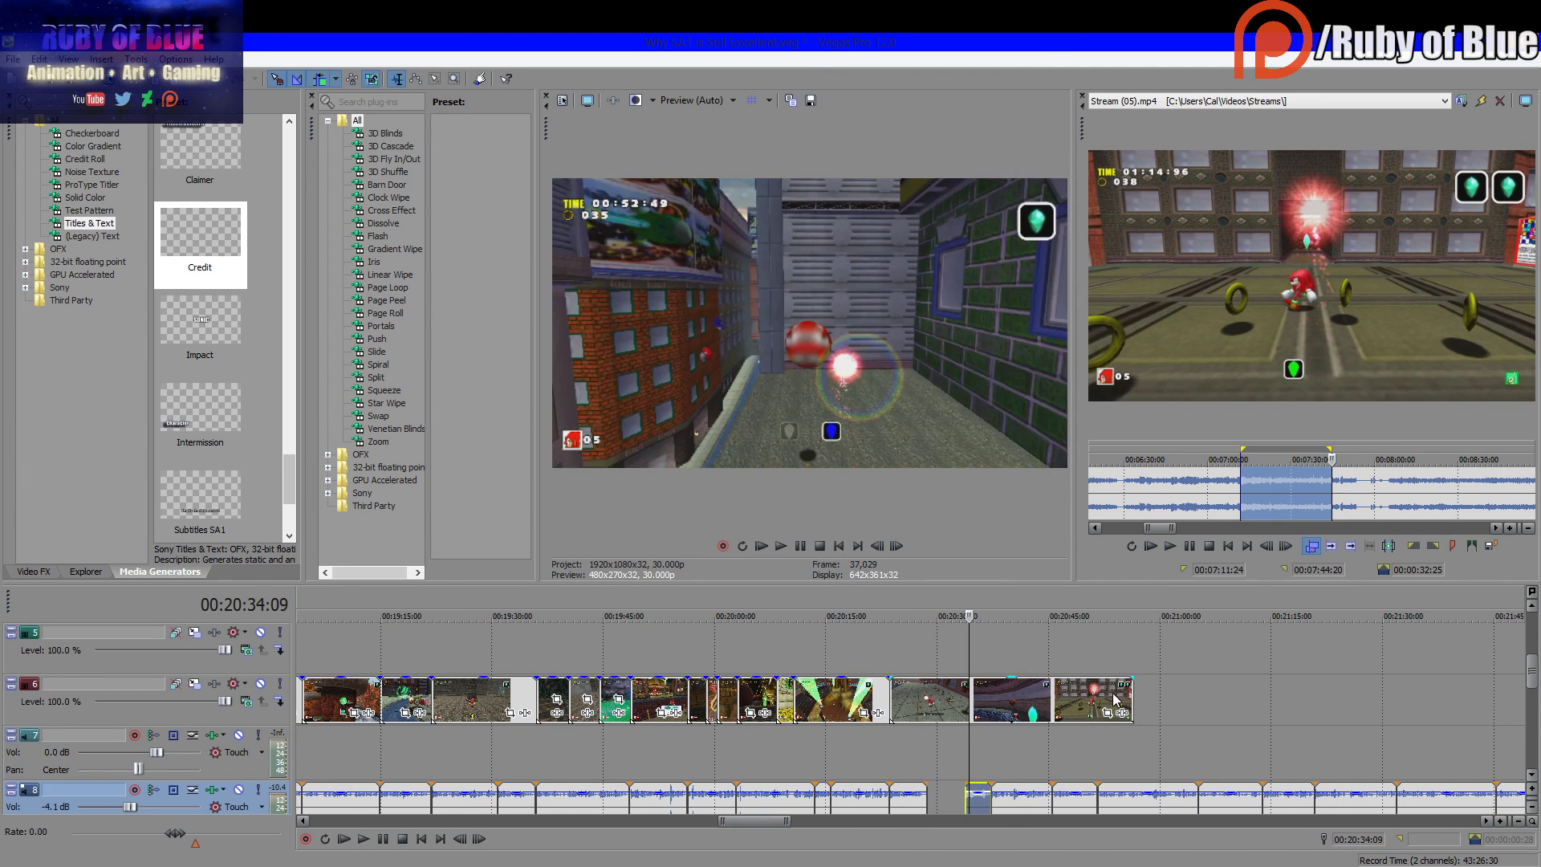
pyautogui.moveTo(1133, 702); pyautogui.dragTo(966, 705)
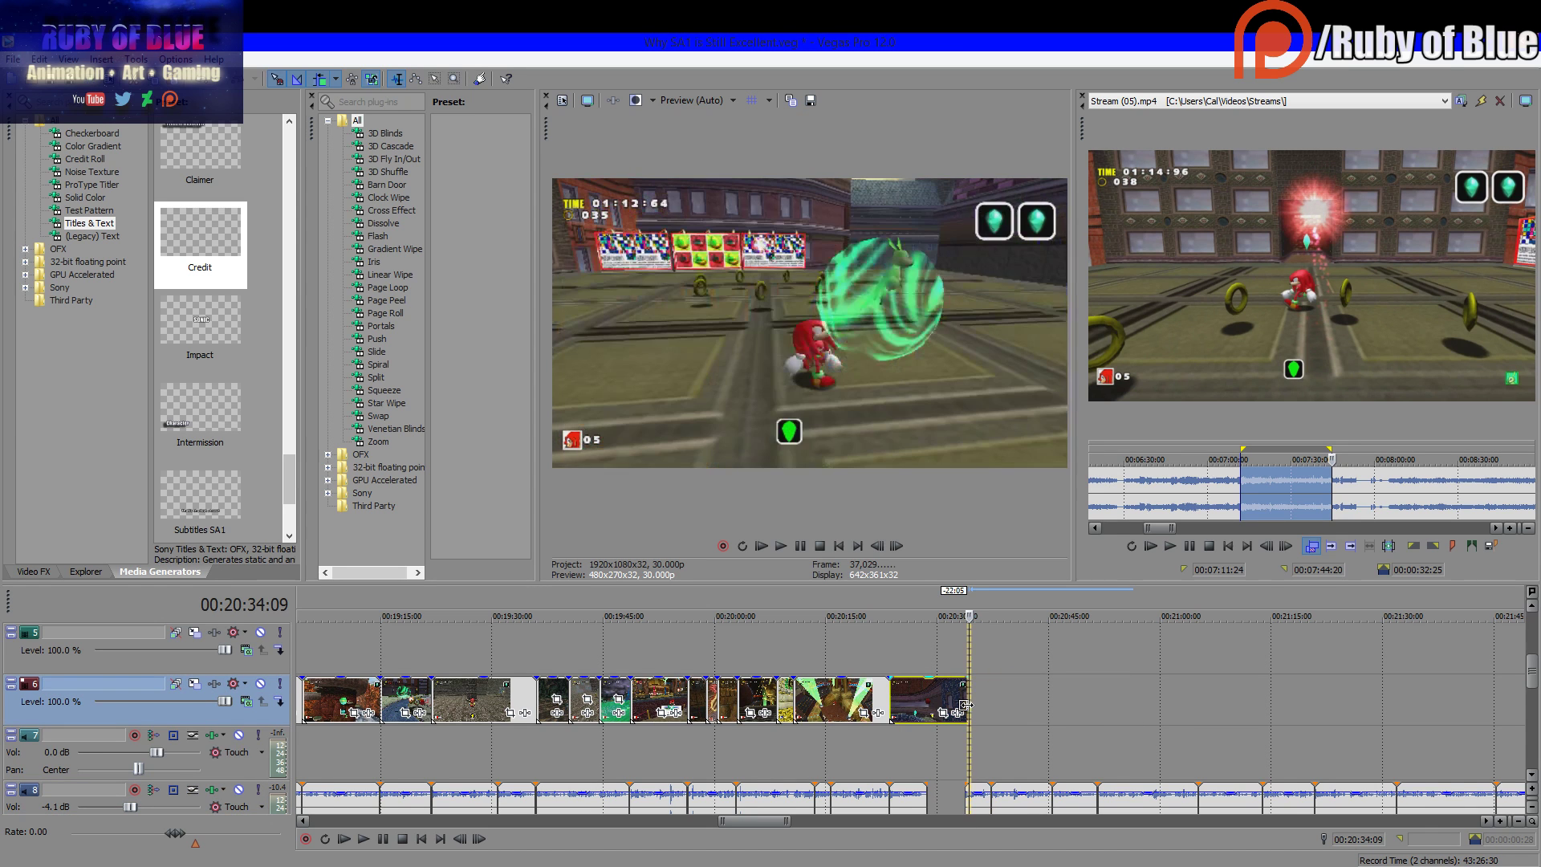
# Preview the narration pause, trim the Knuckles clip's end to about 00:20:31:22 and move the following narration up against it
pyautogui.click(891, 759)
pyautogui.click(364, 839)
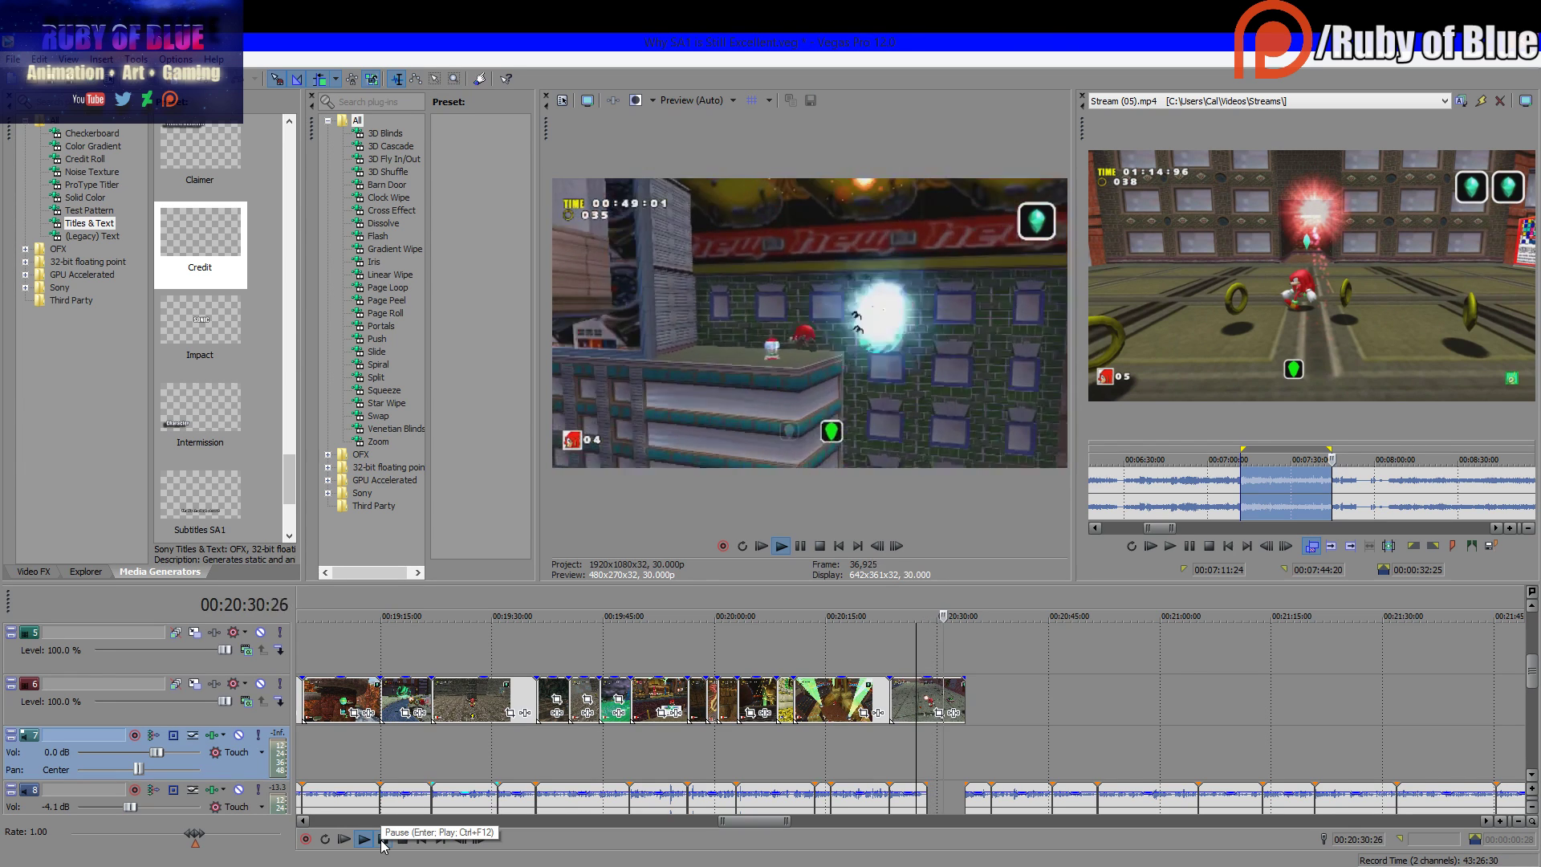
pyautogui.click(383, 839)
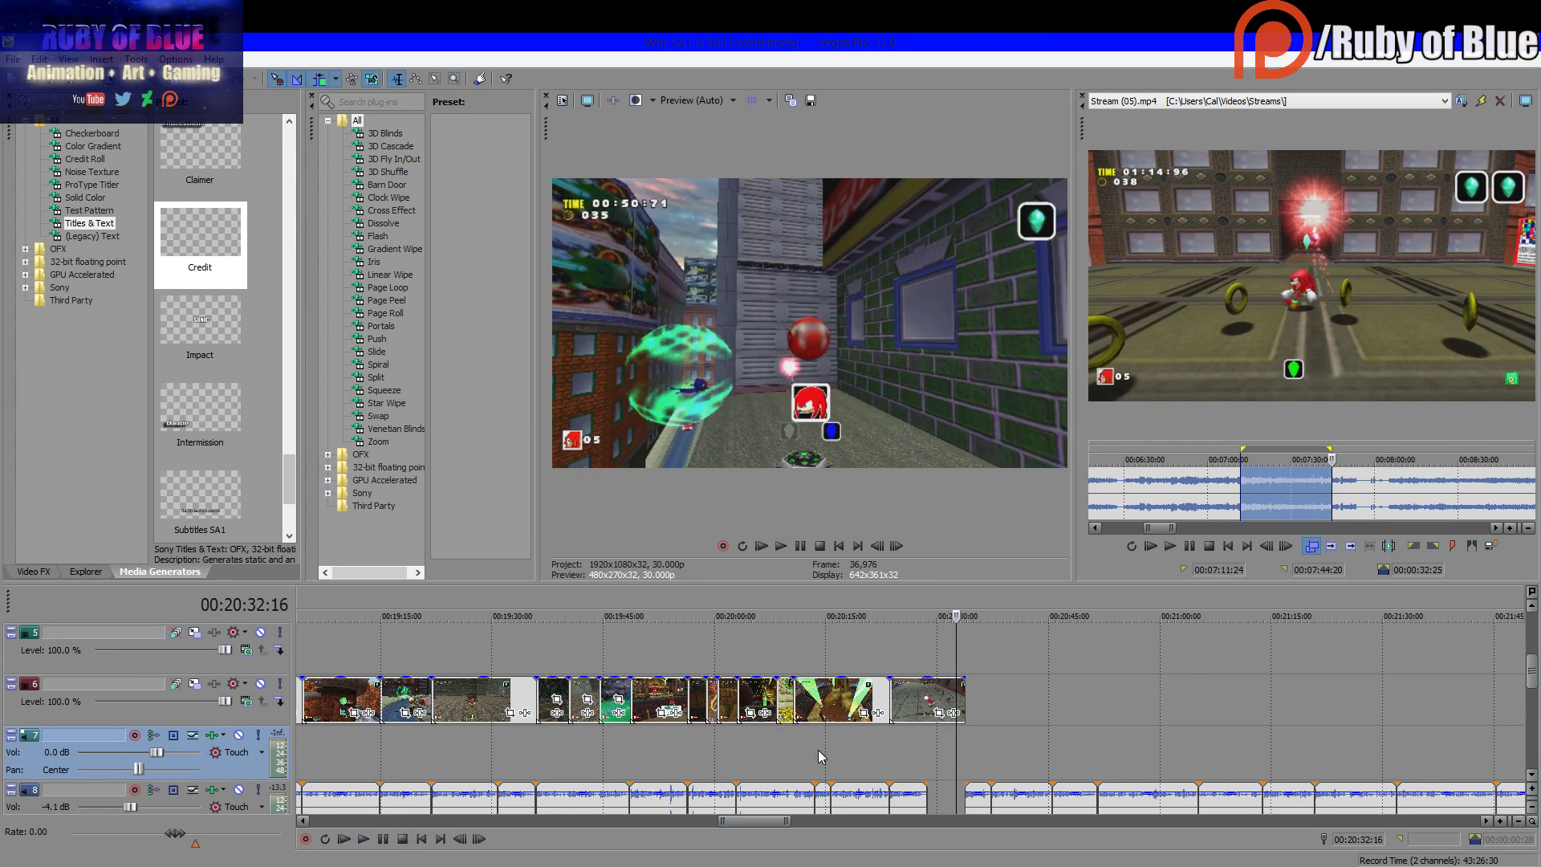
pyautogui.scroll(4, 924, 712)
pyautogui.moveTo(934, 706); pyautogui.dragTo(873, 706)
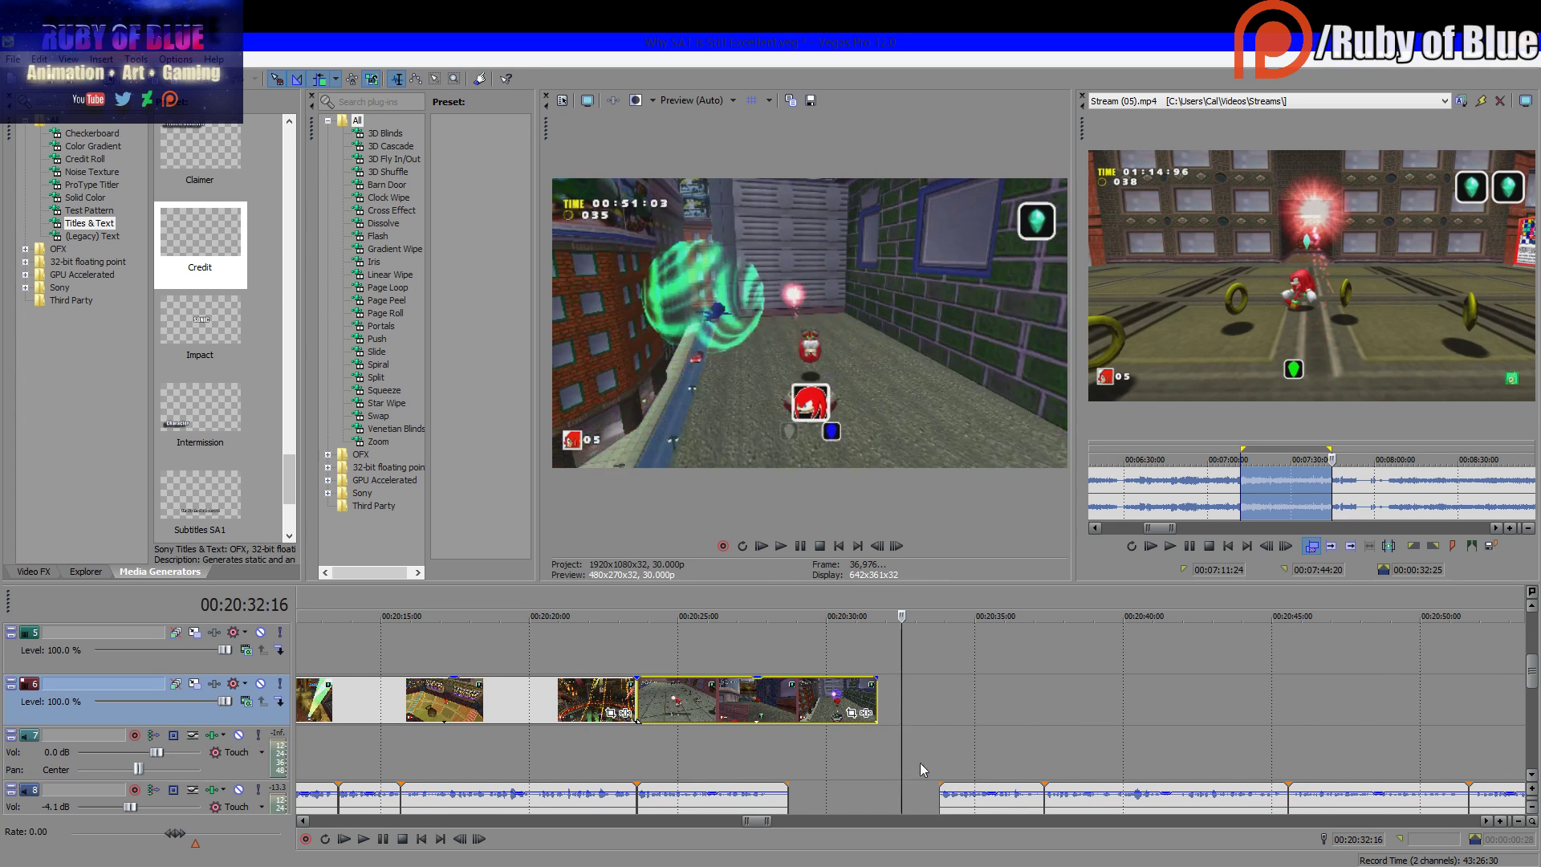
pyautogui.moveTo(948, 797); pyautogui.dragTo(886, 795)
# Preview the shortened pause, trim the Knuckles clip's end to about 00:20:31:00 and close up the following narration to match
pyautogui.click(758, 754)
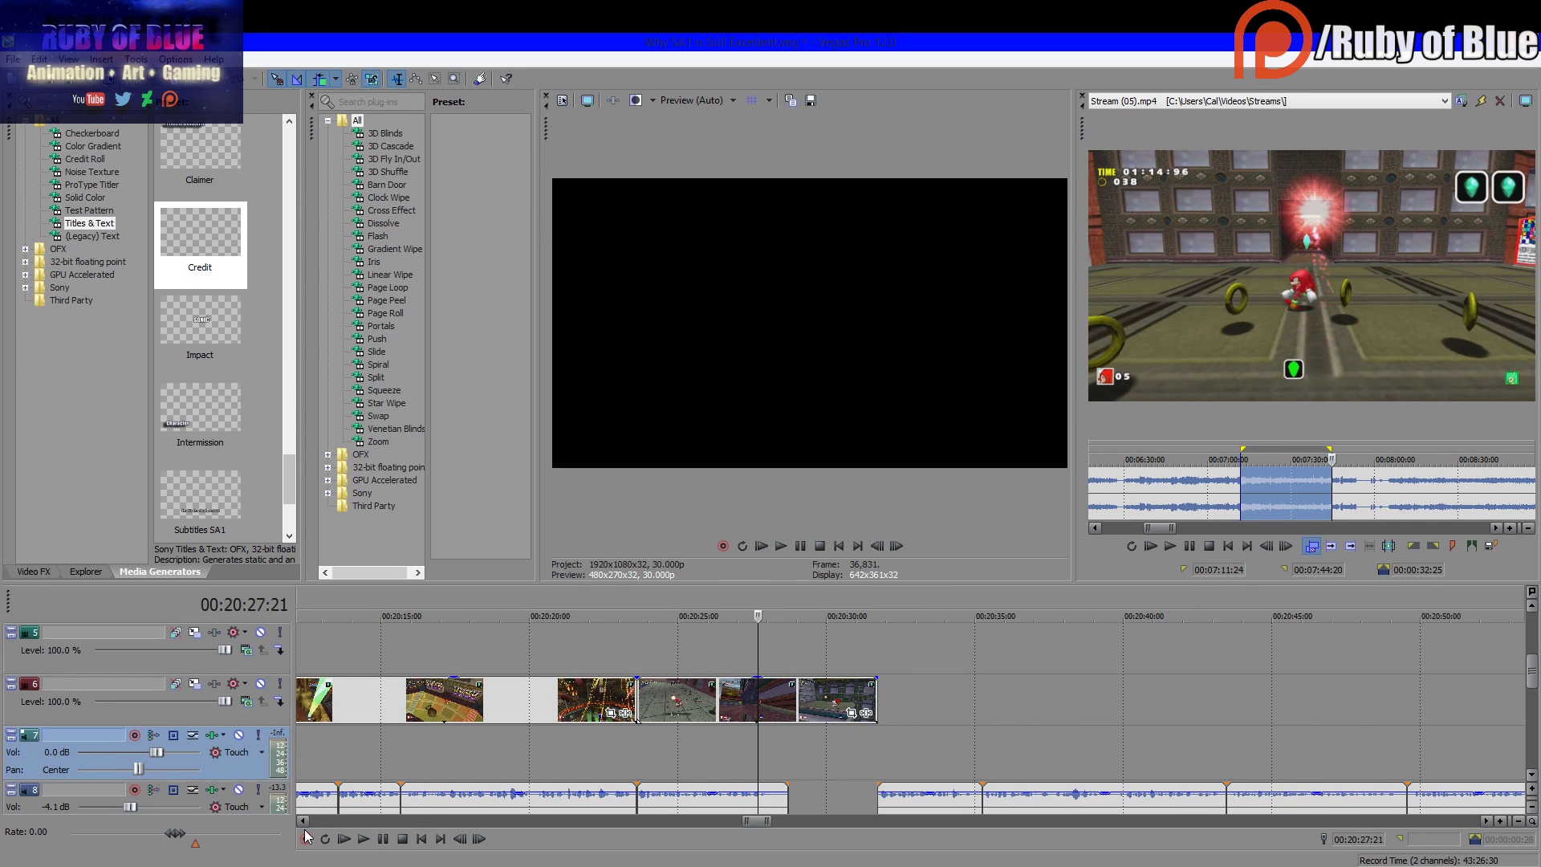
pyautogui.click(366, 840)
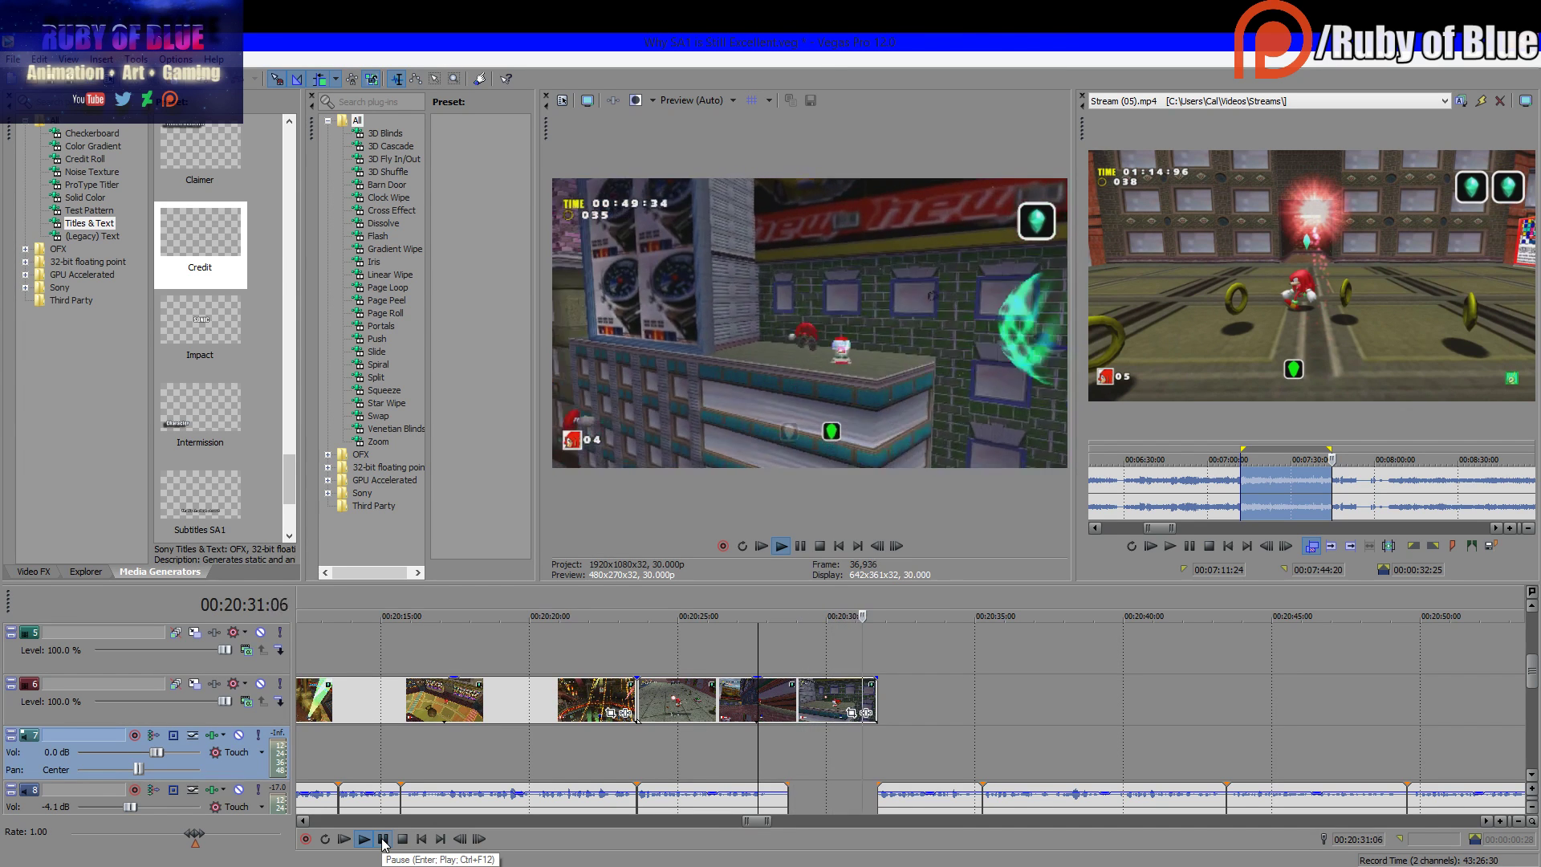
pyautogui.click(383, 839)
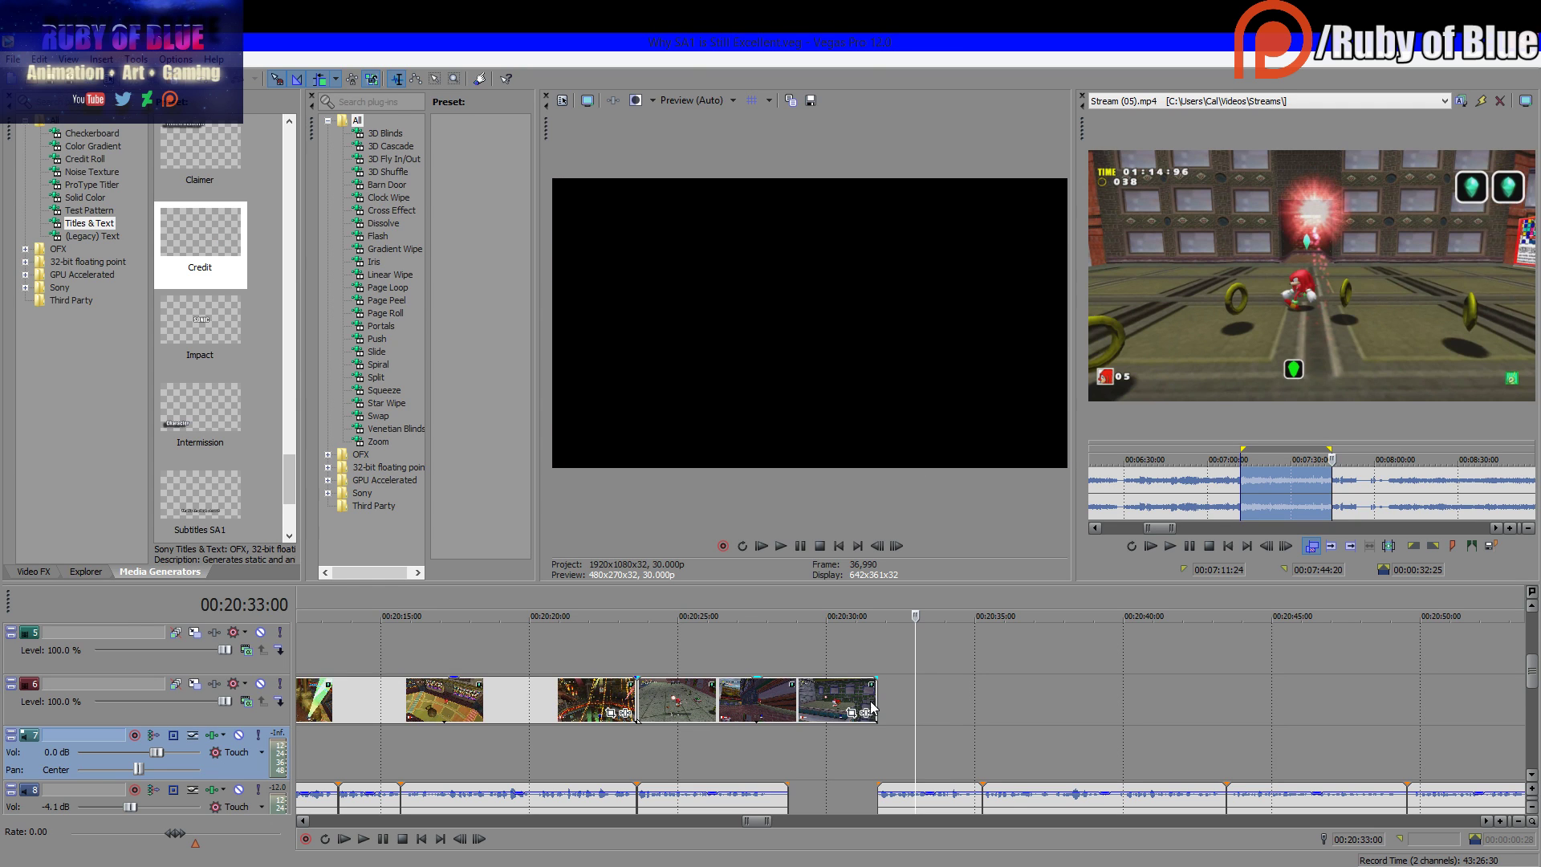
pyautogui.moveTo(873, 706); pyautogui.dragTo(856, 707)
pyautogui.moveTo(899, 807); pyautogui.dragTo(879, 806)
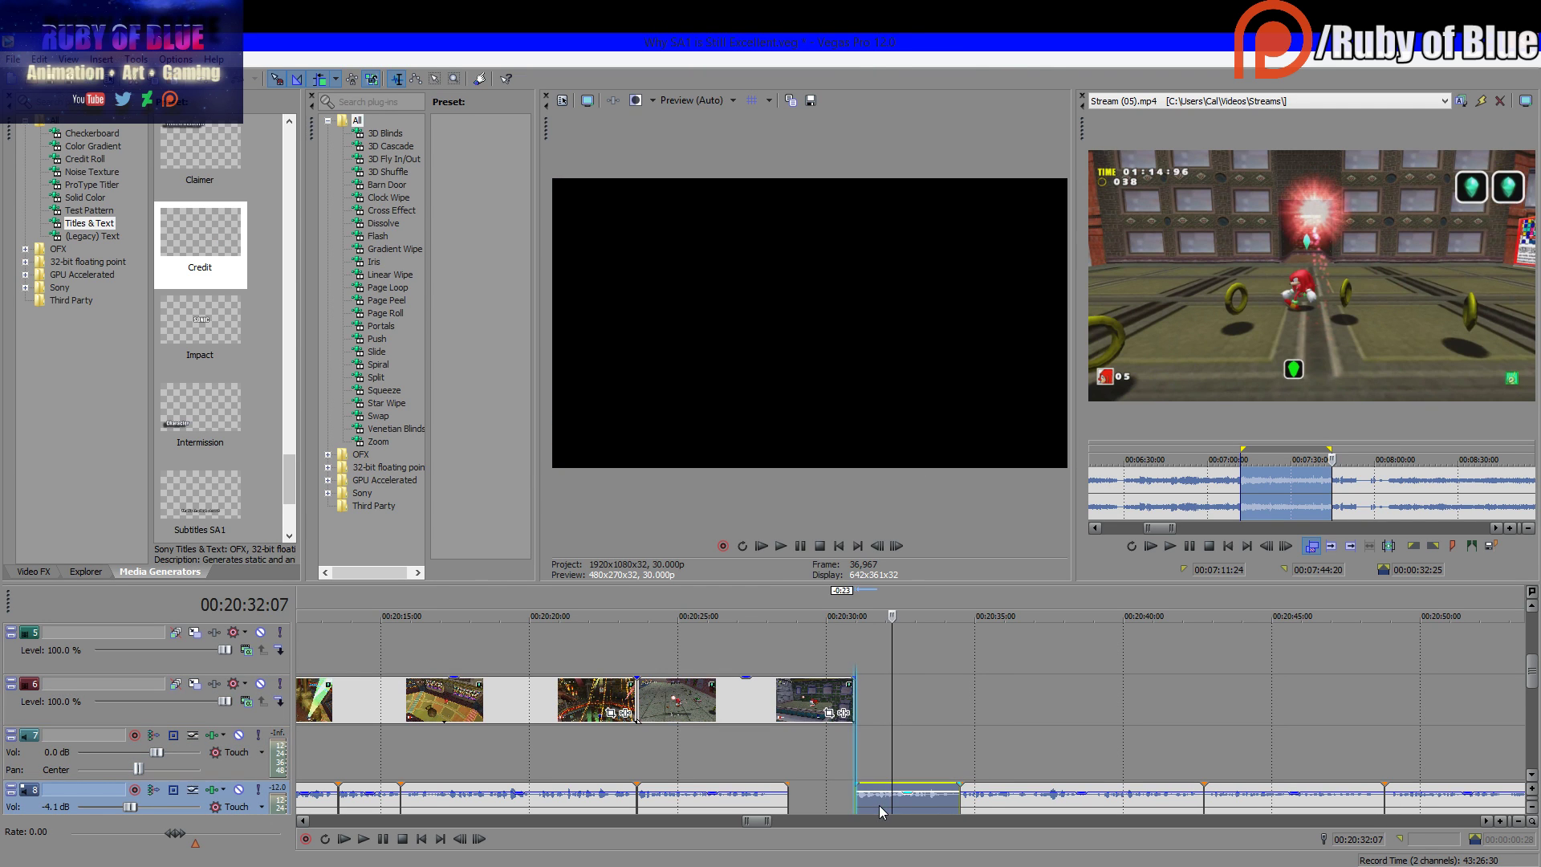
# Go back to the end of the music on track 10 near 00:02:48 and load Stream.mp4 in the trimmer
pyautogui.scroll(-10, 756, 744)
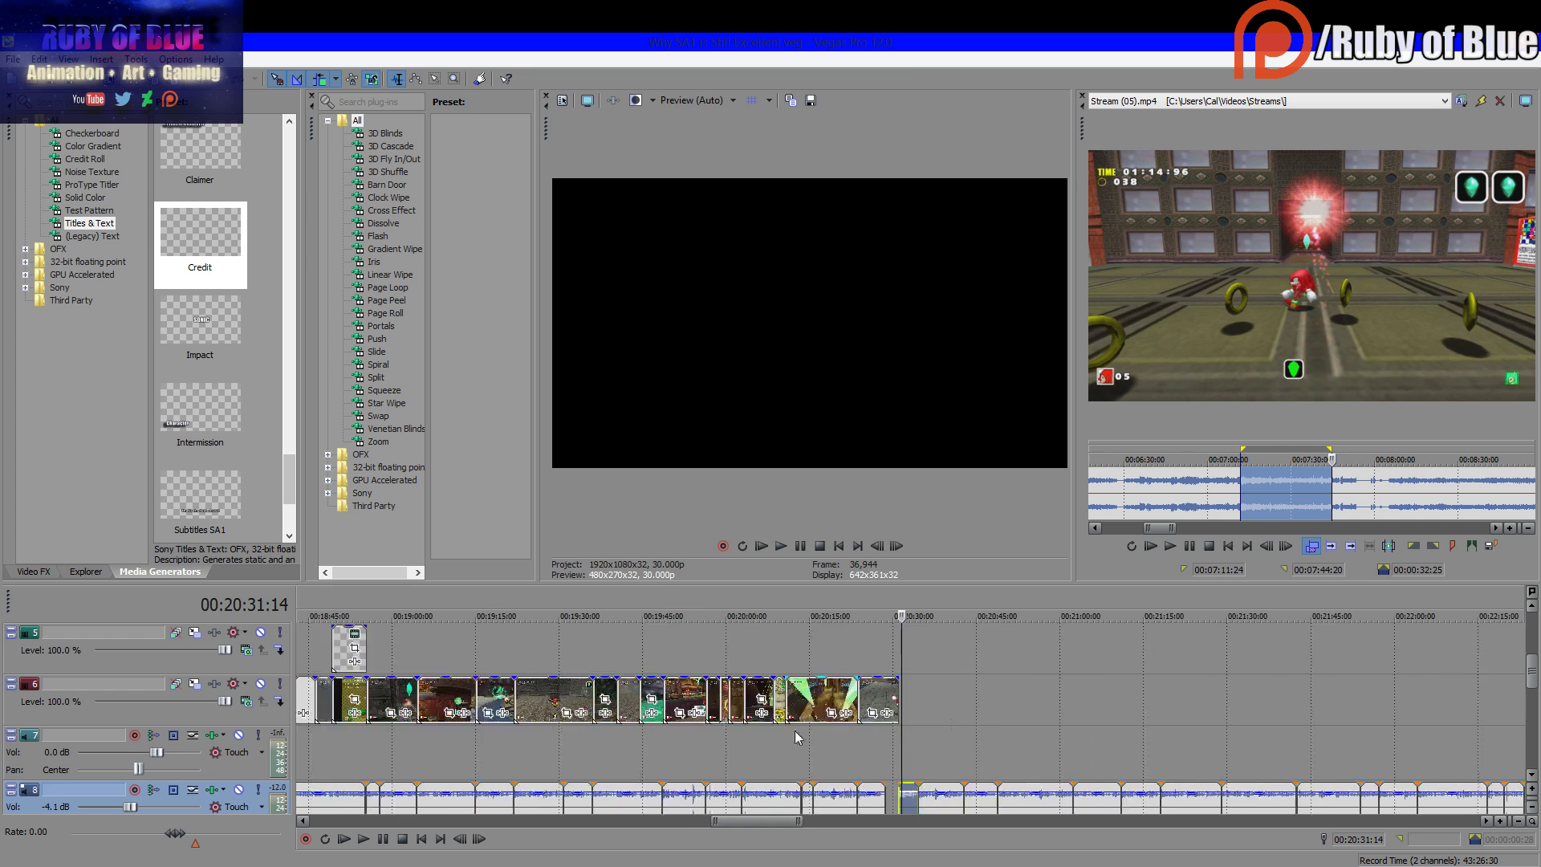
pyautogui.click(387, 763)
pyautogui.scroll(7, 436, 769)
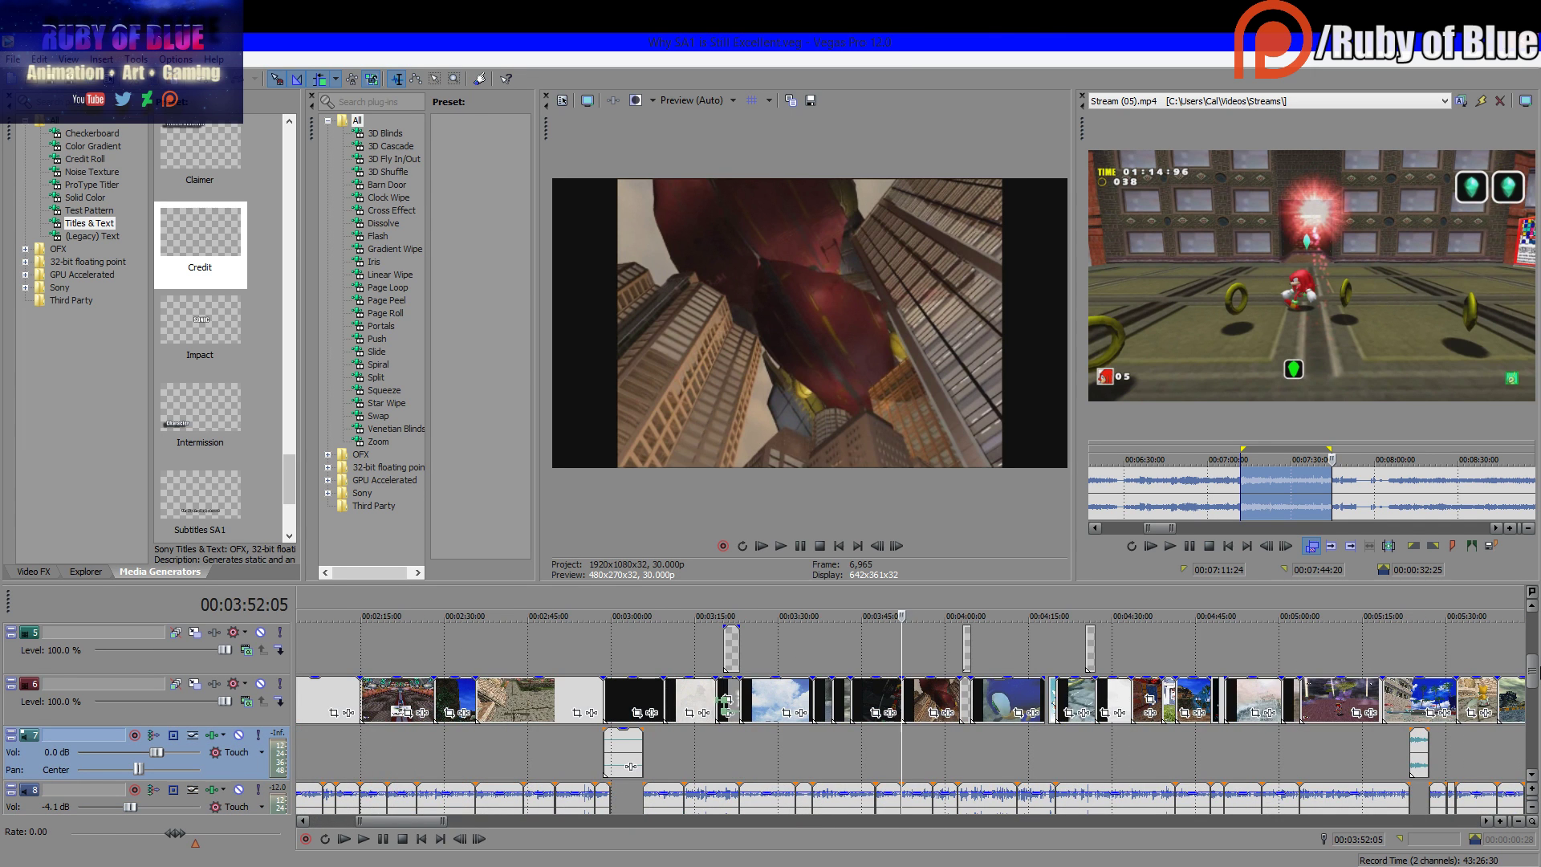
pyautogui.moveTo(1530, 679); pyautogui.dragTo(1513, 717)
pyautogui.click(551, 750)
pyautogui.scroll(-5, 547, 749)
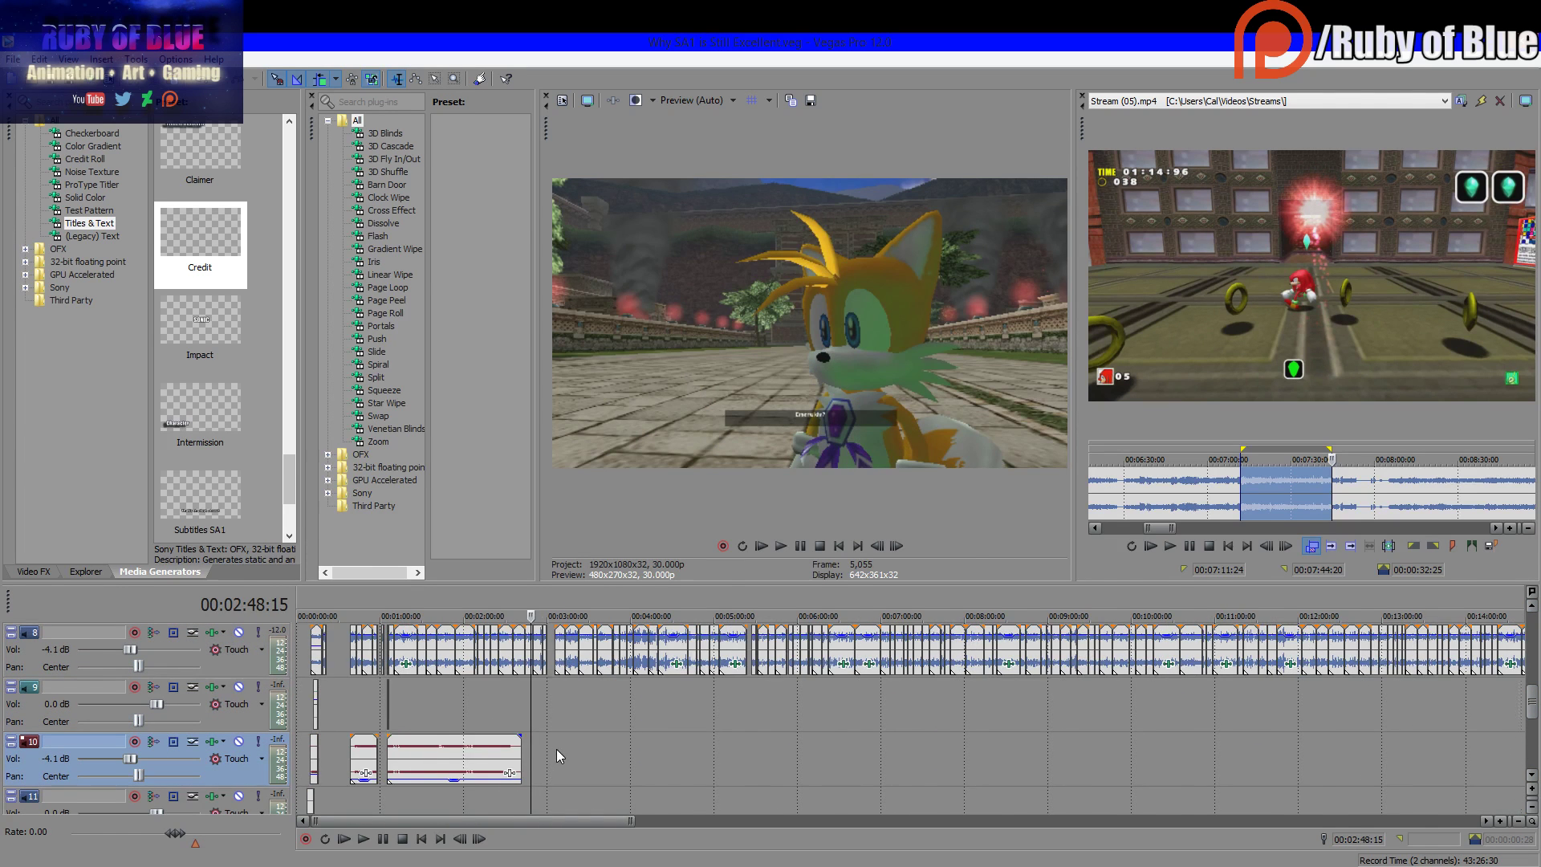
pyautogui.scroll(4, 844, 774)
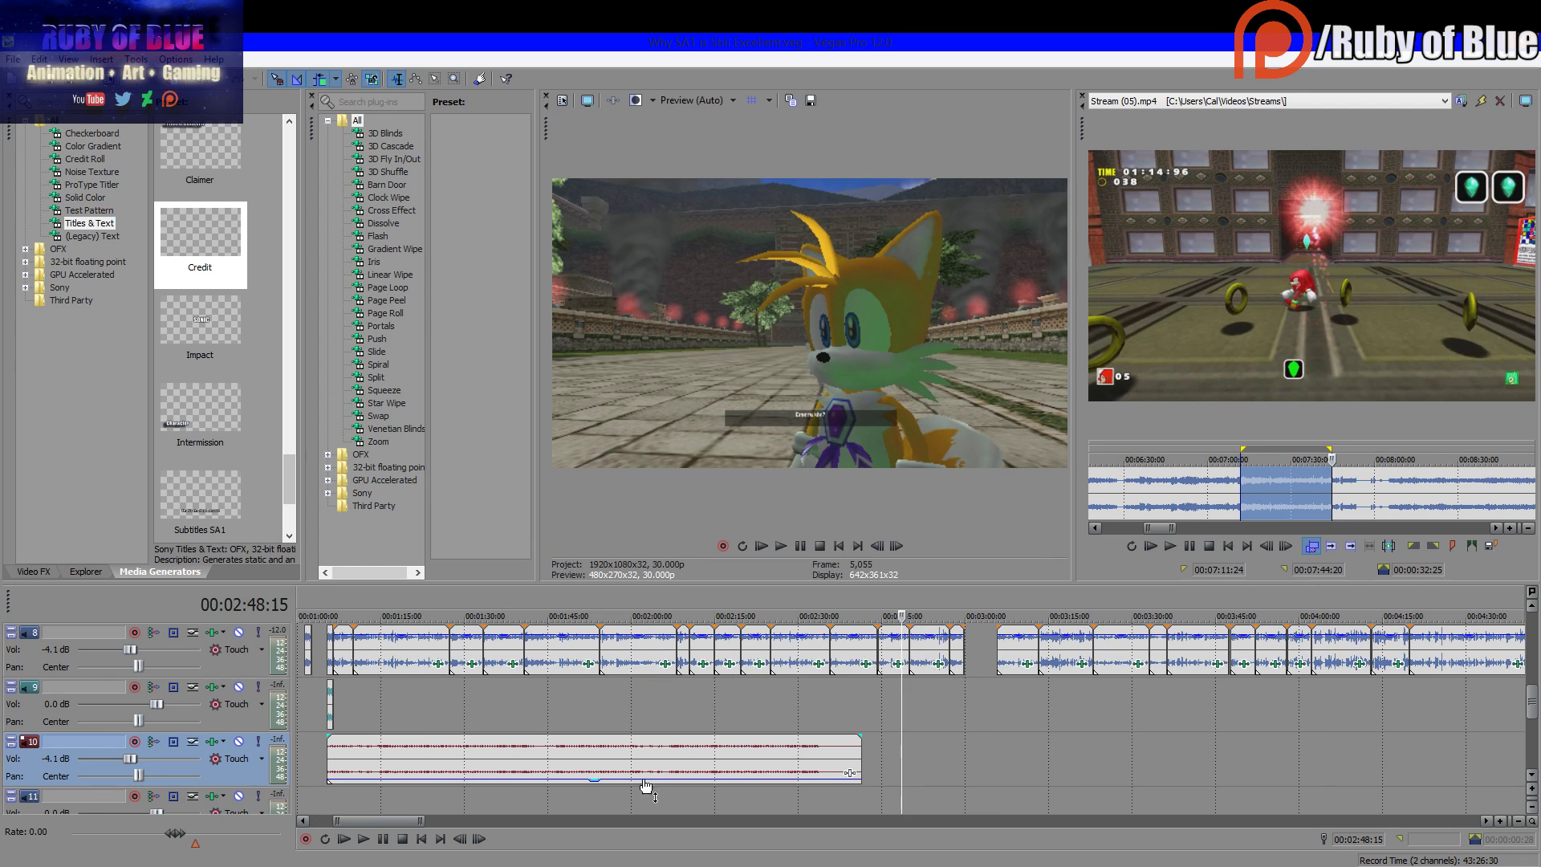
pyautogui.click(1185, 106)
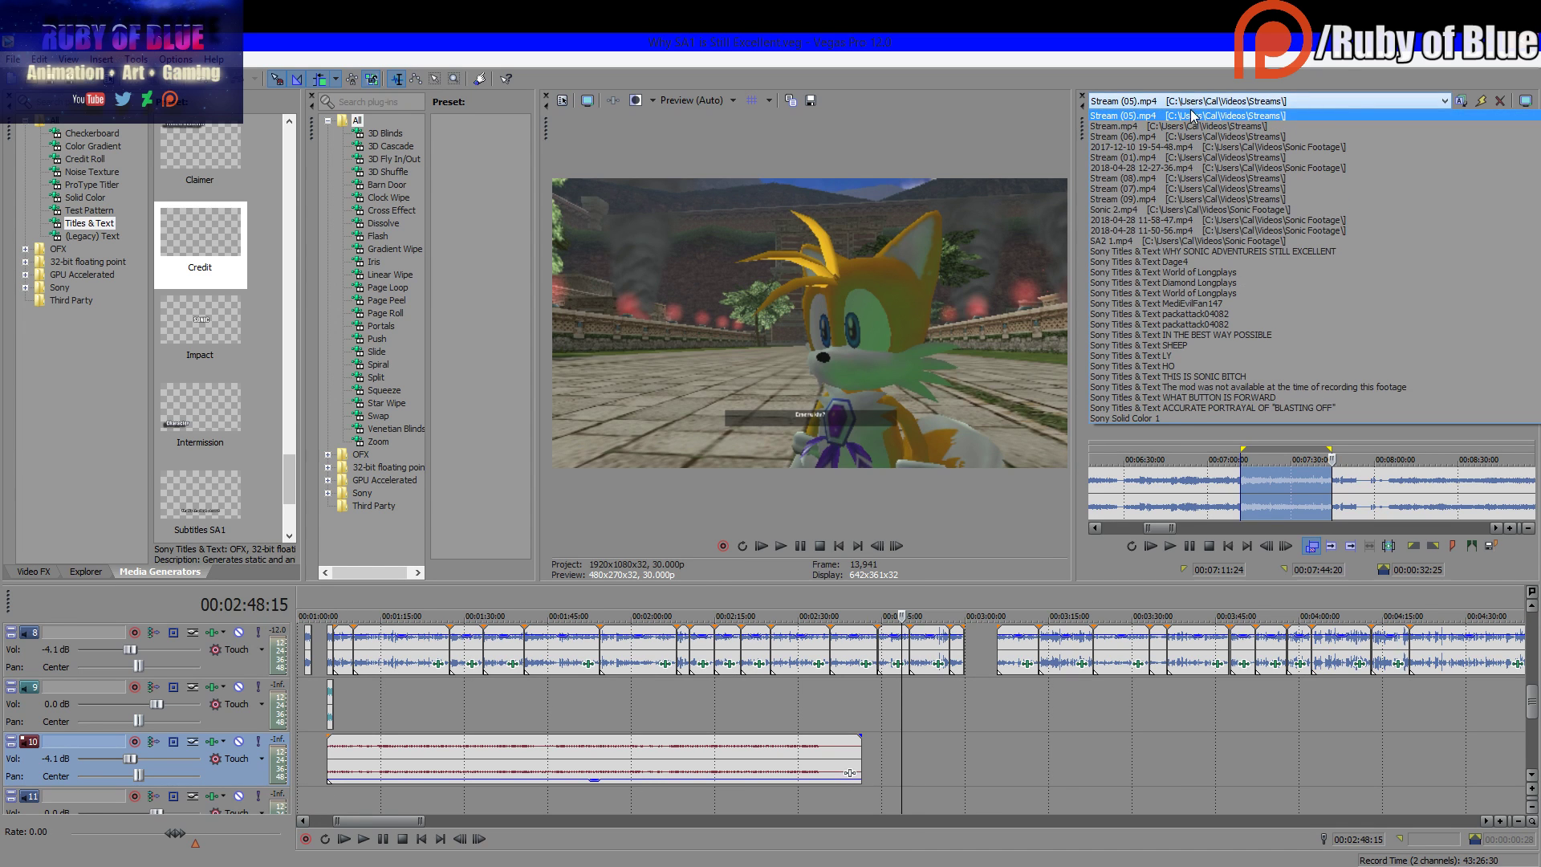
pyautogui.click(1192, 126)
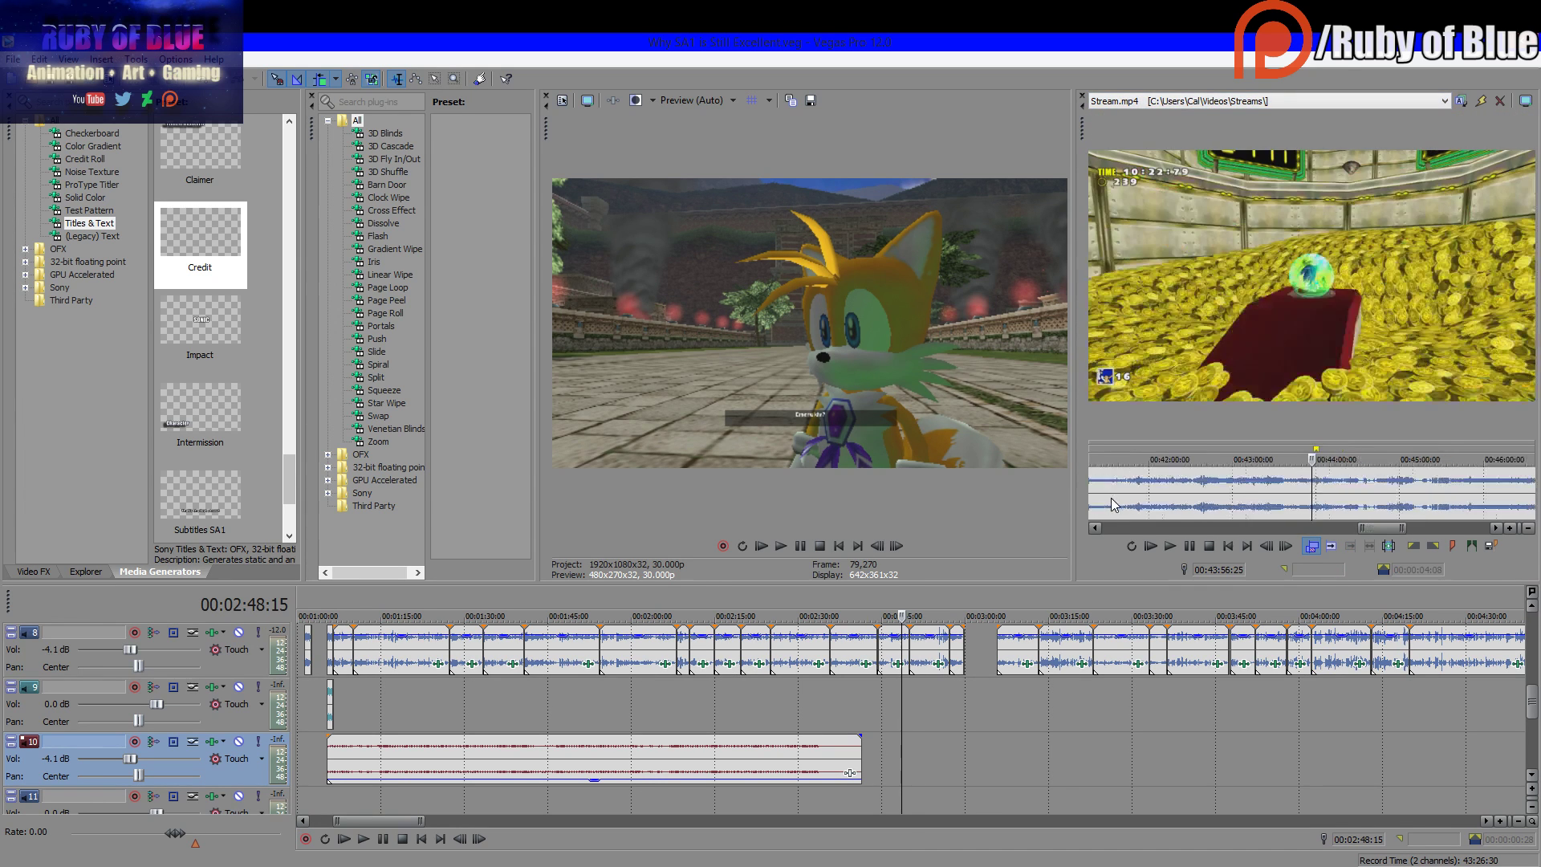
# Scrub and play the beginning of Stream.mp4 to locate the start of the Sonic Team Presents intro
pyautogui.scroll(-6, 1112, 504)
pyautogui.scroll(10, 1096, 489)
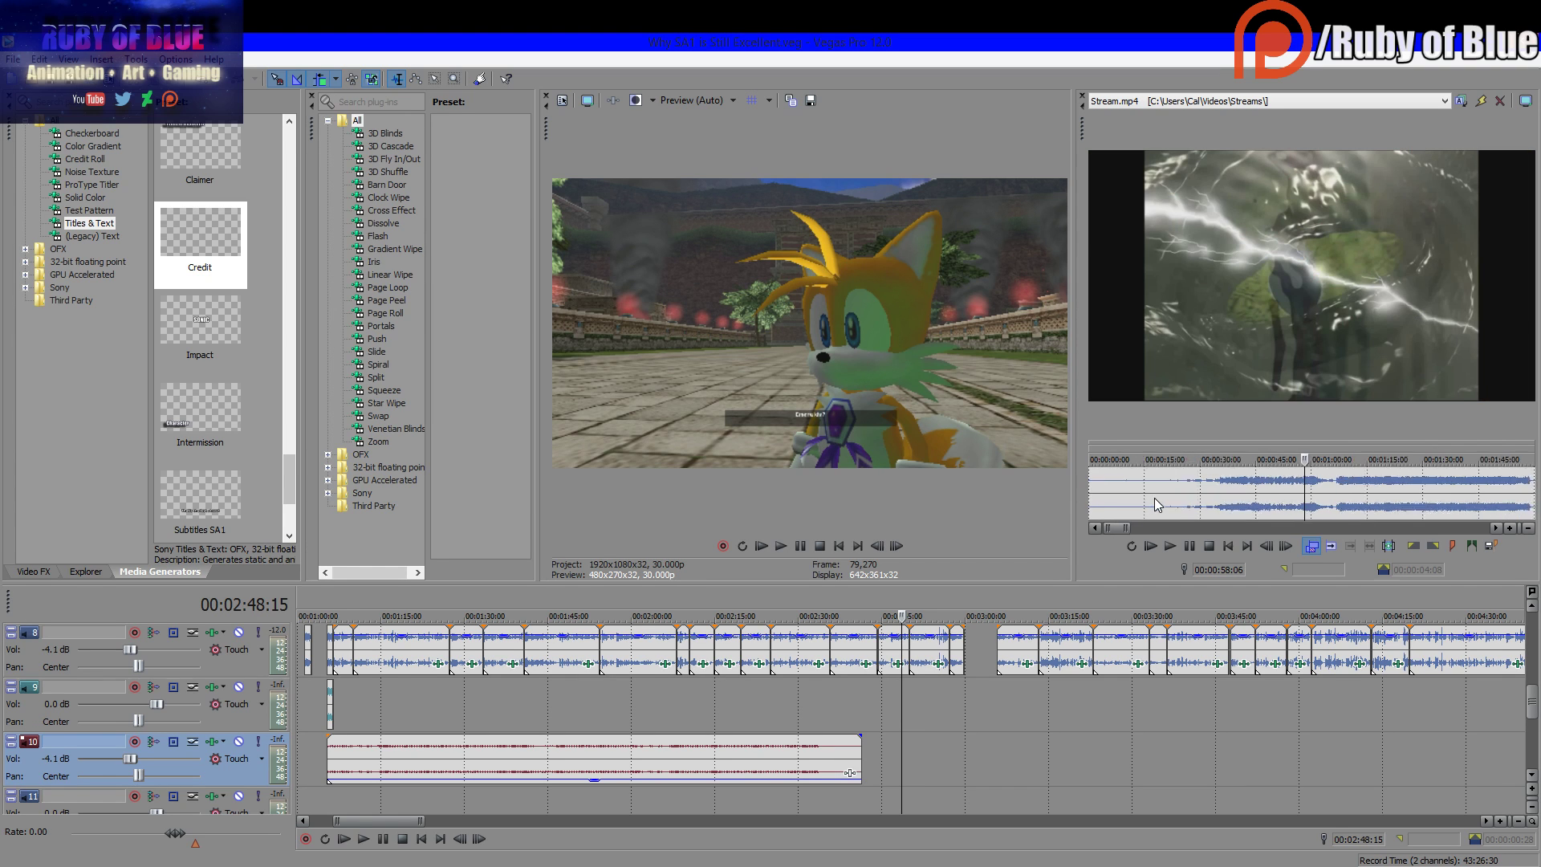
pyautogui.click(1190, 505)
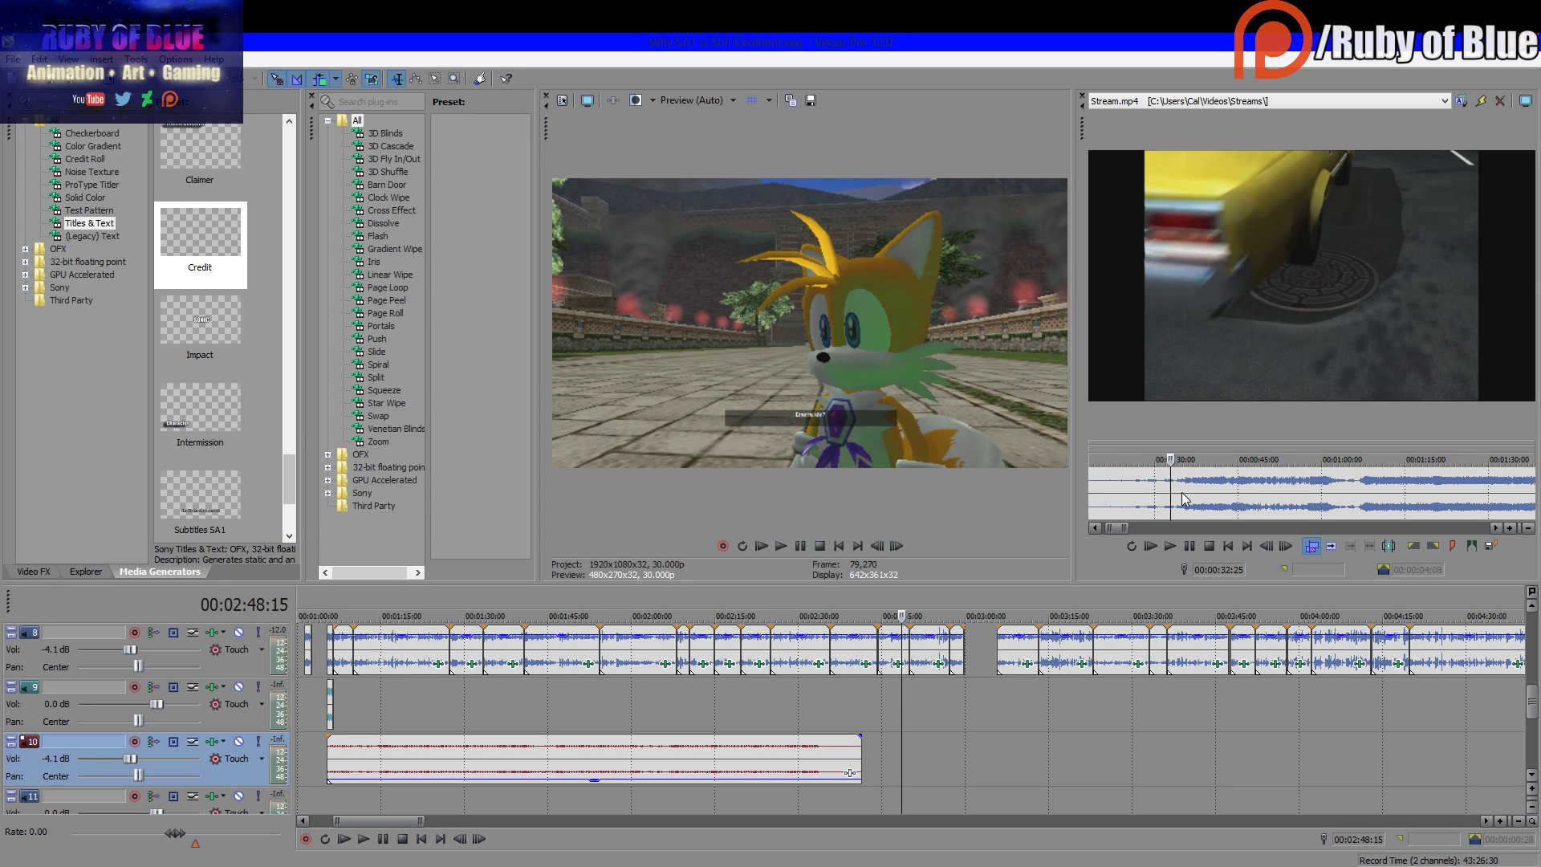
pyautogui.moveTo(1133, 497); pyautogui.dragTo(1187, 514)
pyautogui.click(1186, 545)
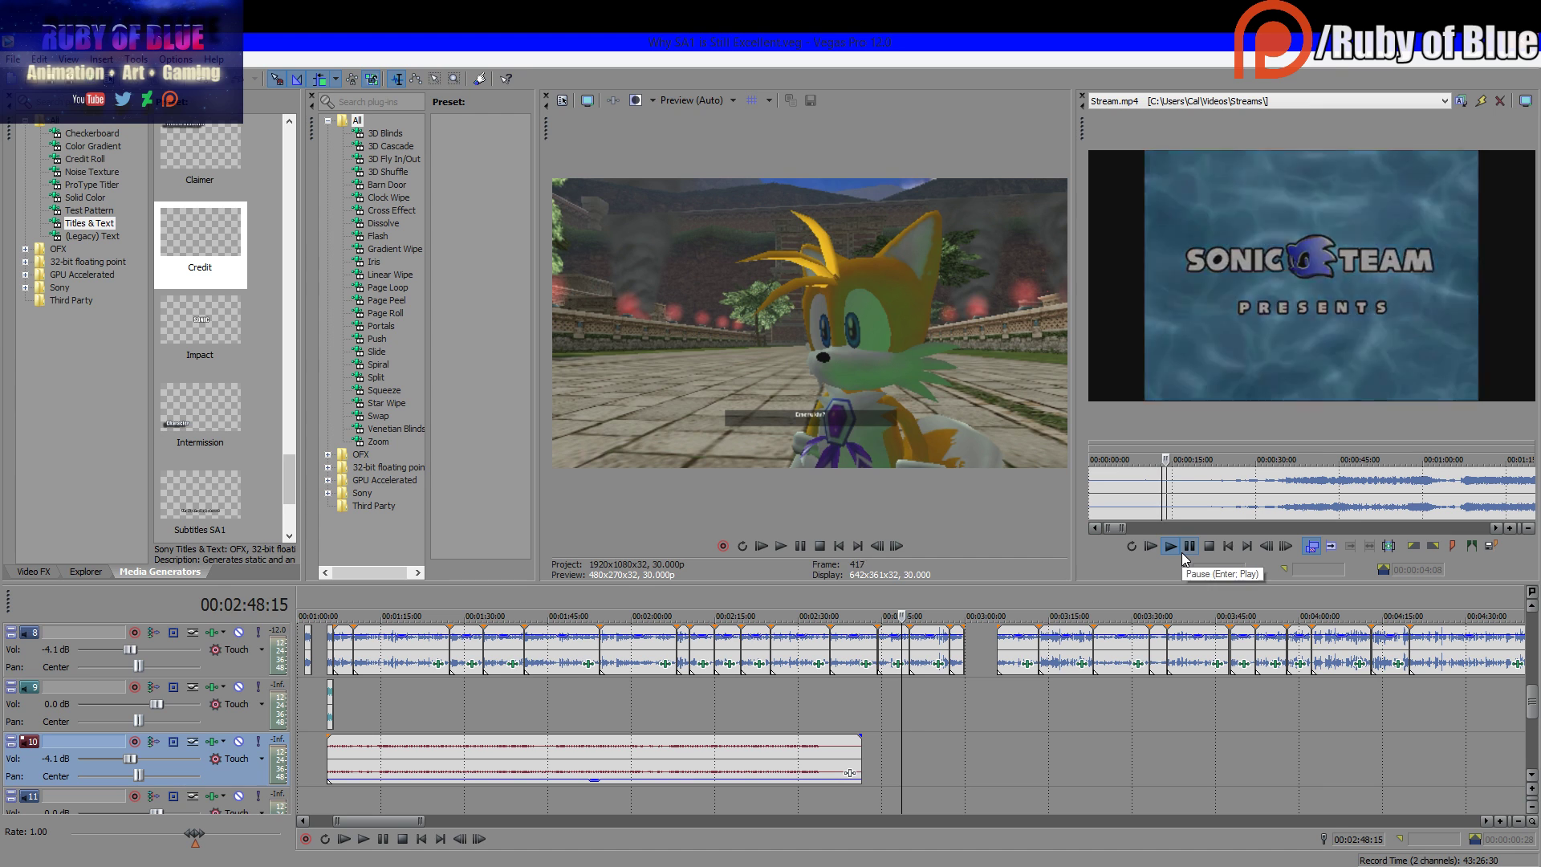
pyautogui.moveTo(1175, 521); pyautogui.dragTo(1160, 499)
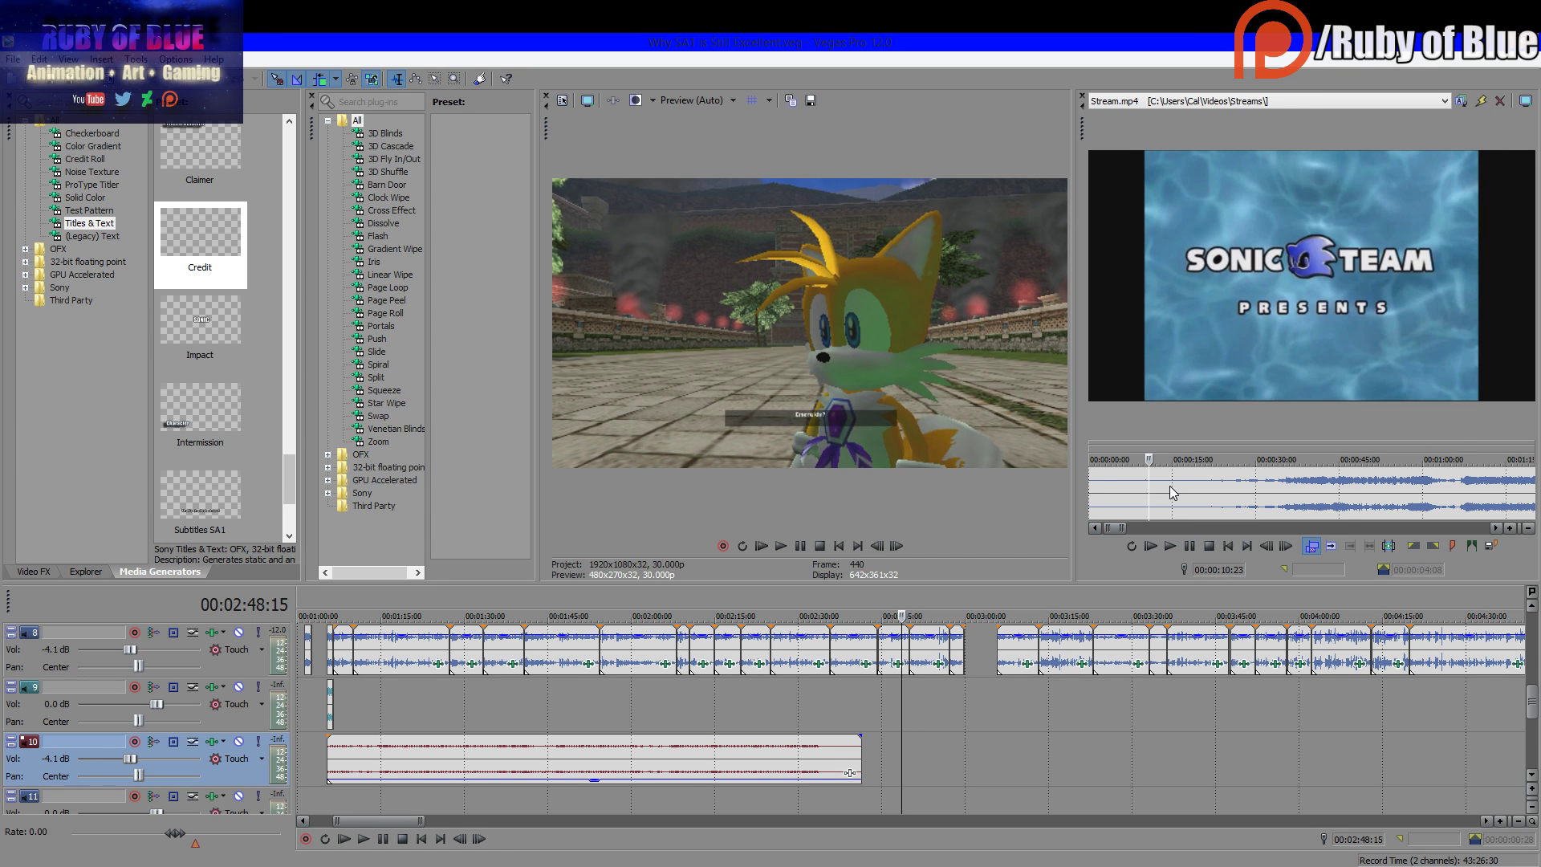
# Select the intro in Stream.mp4 from 00:00:11:28 to 00:02:00:24 and place its audio on track 10 at about 00:03:02:16
pyautogui.rightClick(1172, 493)
pyautogui.click(1250, 157)
pyautogui.moveTo(1156, 482); pyautogui.dragTo(1489, 487)
pyautogui.moveTo(883, 758); pyautogui.dragTo(999, 755)
# Play the end of the existing track 10 music and the narration leading up to the Sonic Team intro
pyautogui.click(976, 701)
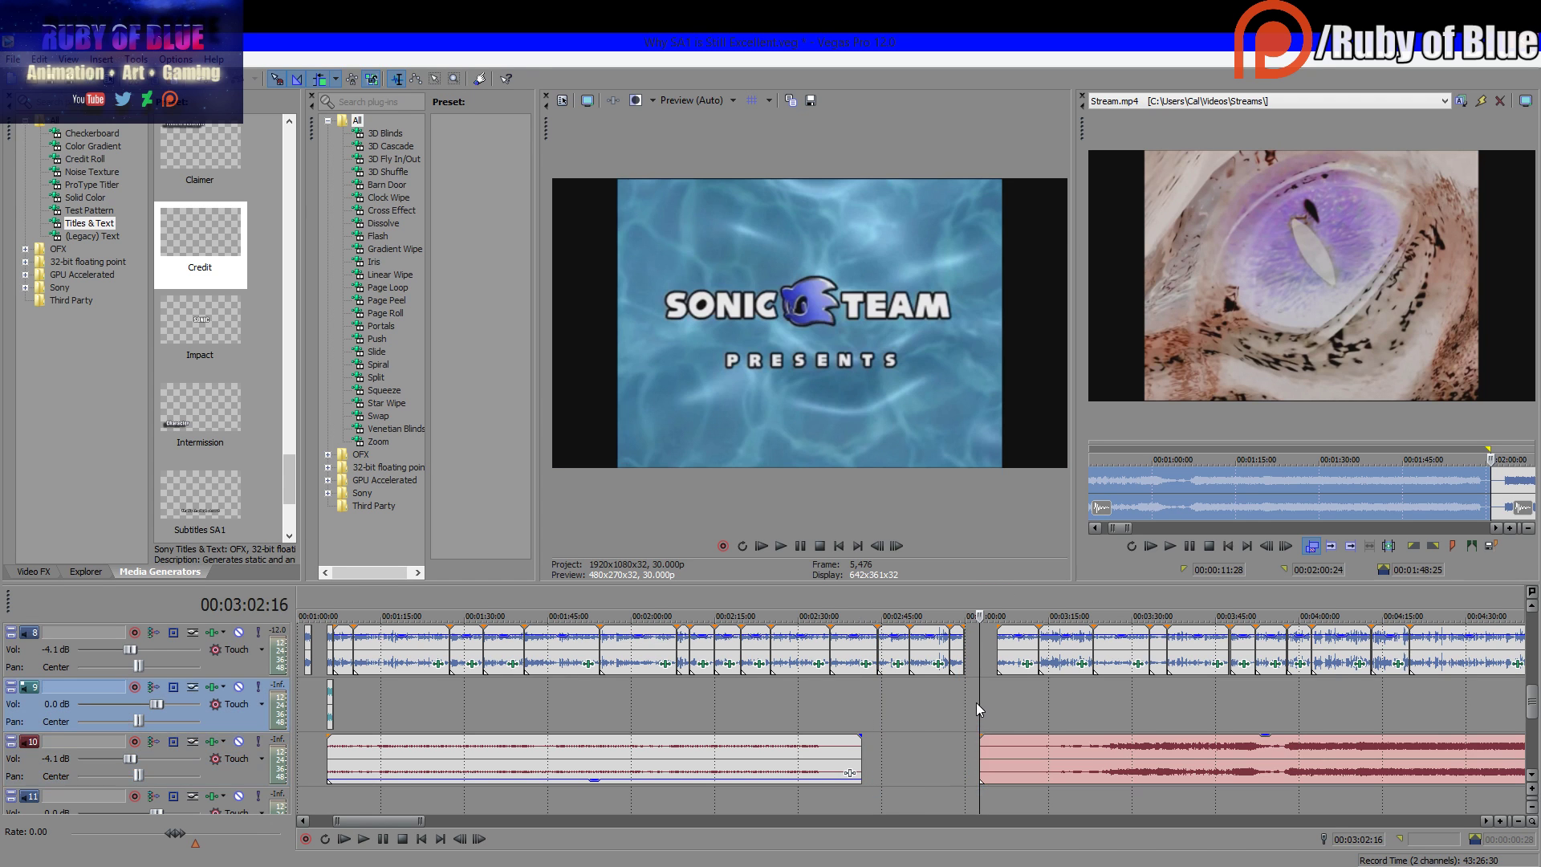
pyautogui.click(830, 714)
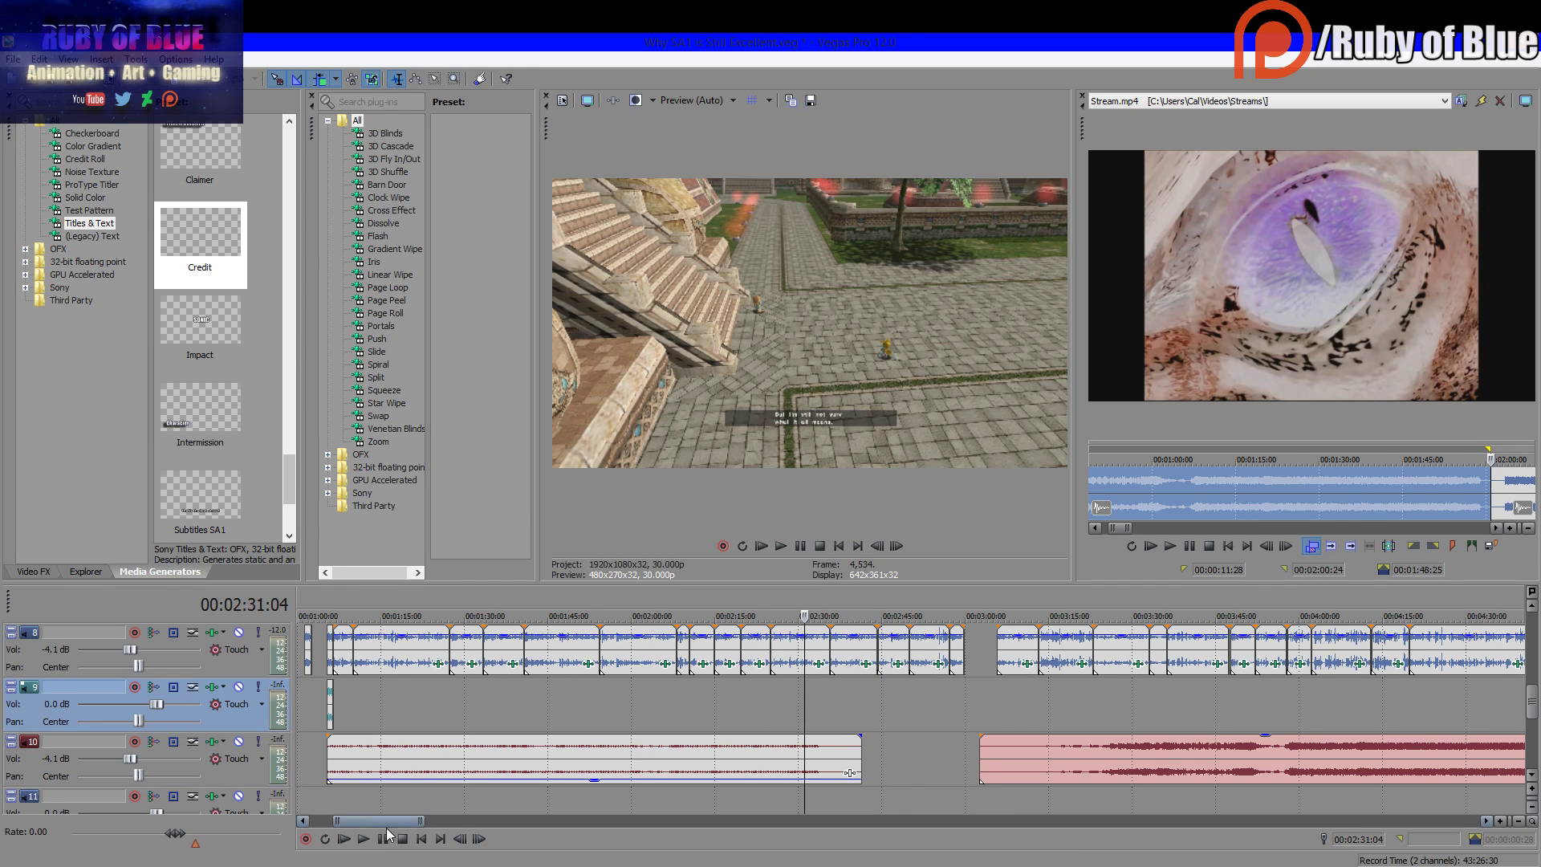
pyautogui.click(386, 838)
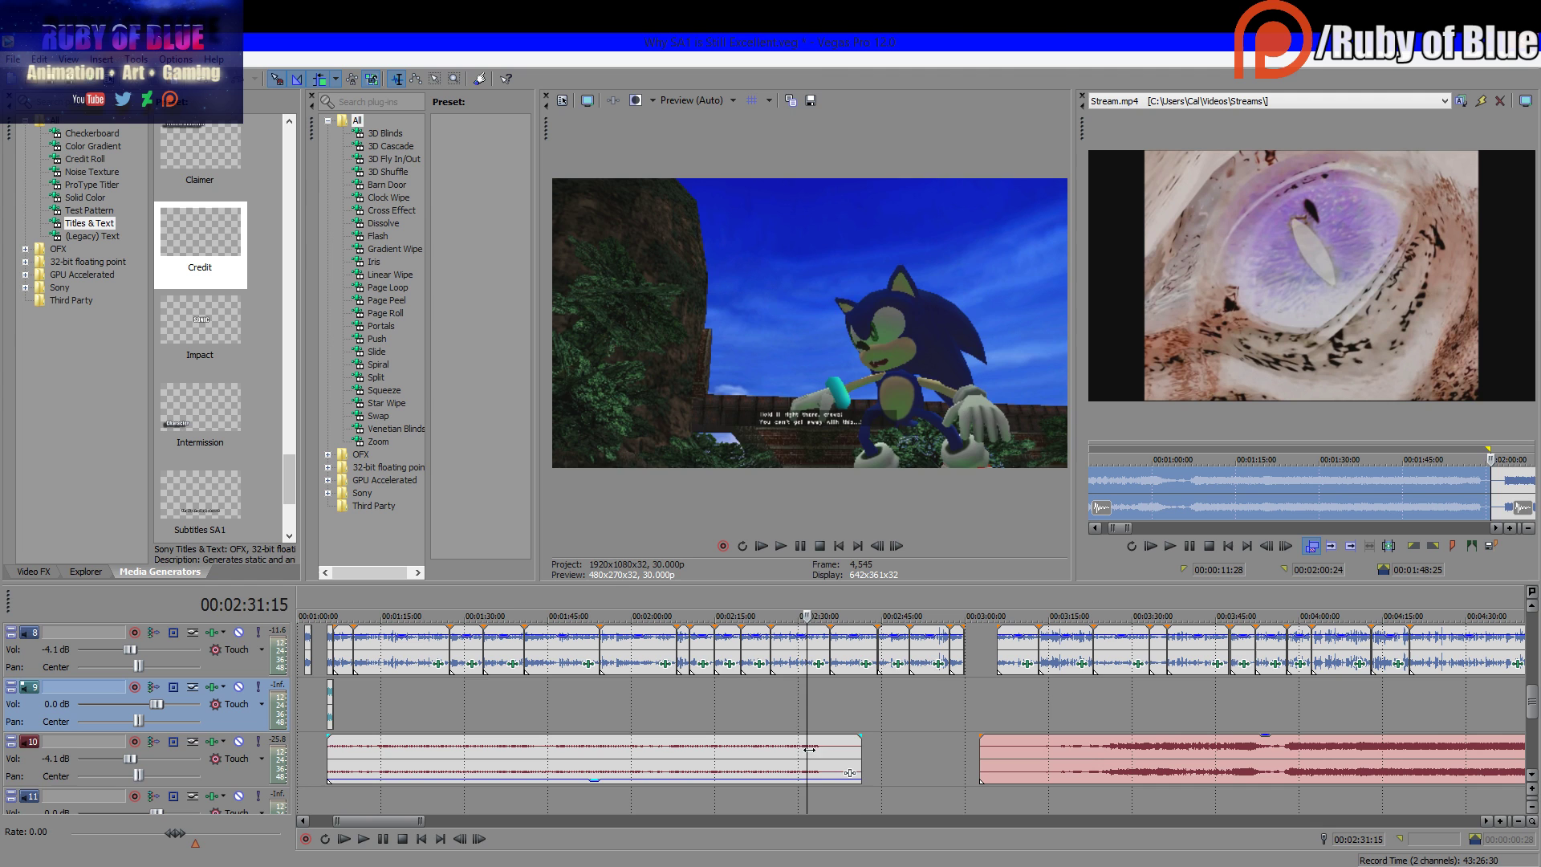
pyautogui.click(845, 716)
pyautogui.click(364, 839)
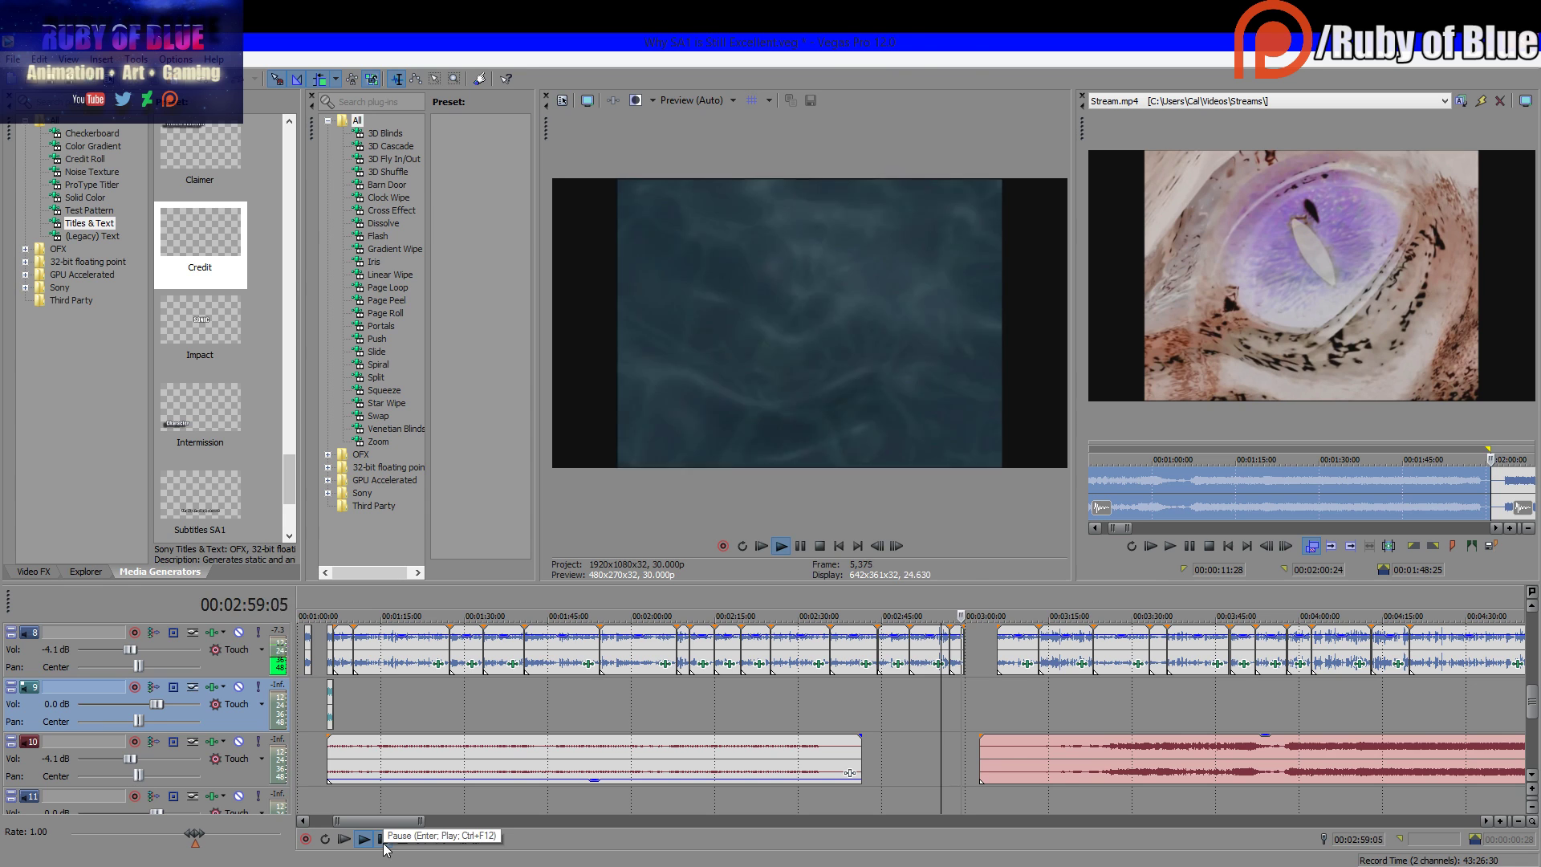
pyautogui.click(383, 843)
# Move the intro audio on track 10 to start at 00:02:59:24, where the preceding narration ends, and preview it
pyautogui.click(997, 760)
pyautogui.scroll(8, 1000, 760)
pyautogui.moveTo(997, 760)
pyautogui.mouseDown()
pyautogui.moveTo(924, 769)
pyautogui.moveTo(992, 764)
pyautogui.mouseUp()
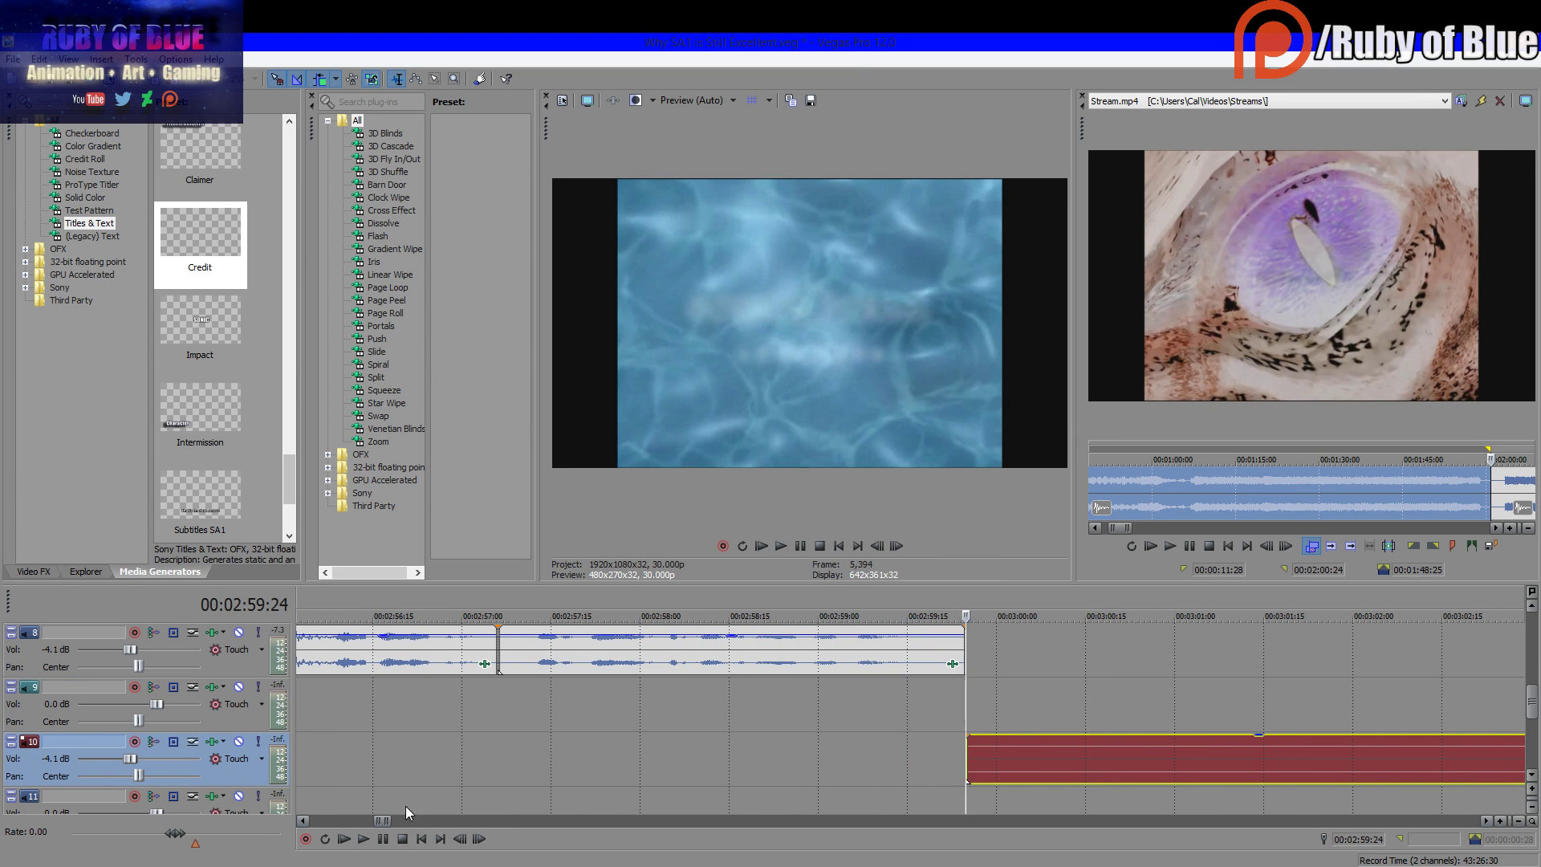
pyautogui.click(388, 840)
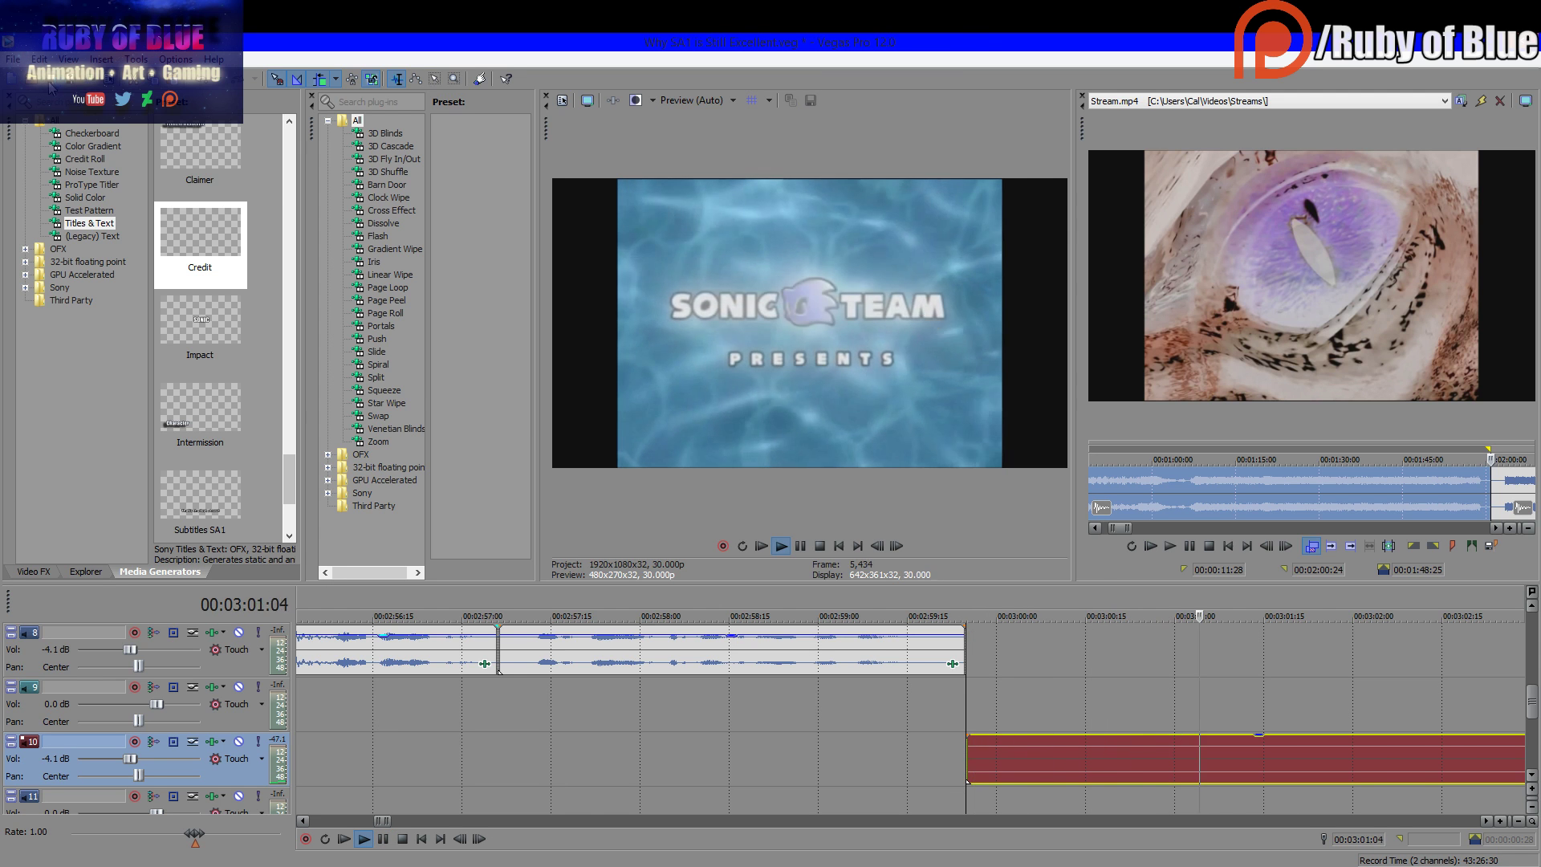
# Move the intro audio on track 10 to start at about 00:03:02:24 and preview it against the Sonic Team logo
pyautogui.scroll(-5, 888, 634)
pyautogui.moveTo(913, 763); pyautogui.dragTo(968, 721)
pyautogui.click(985, 721)
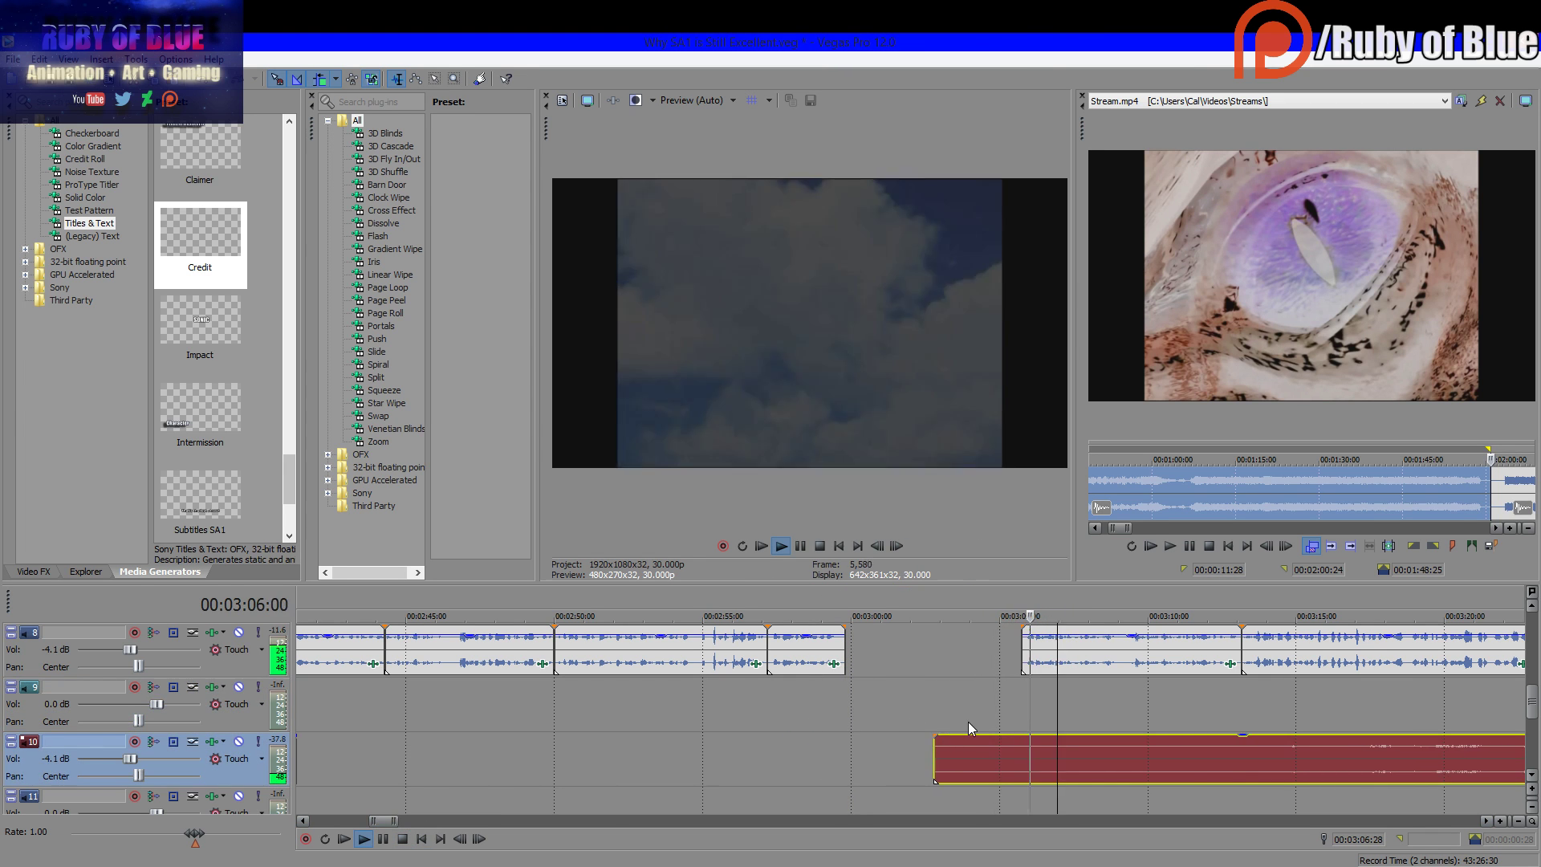
pyautogui.click(968, 722)
pyautogui.click(363, 839)
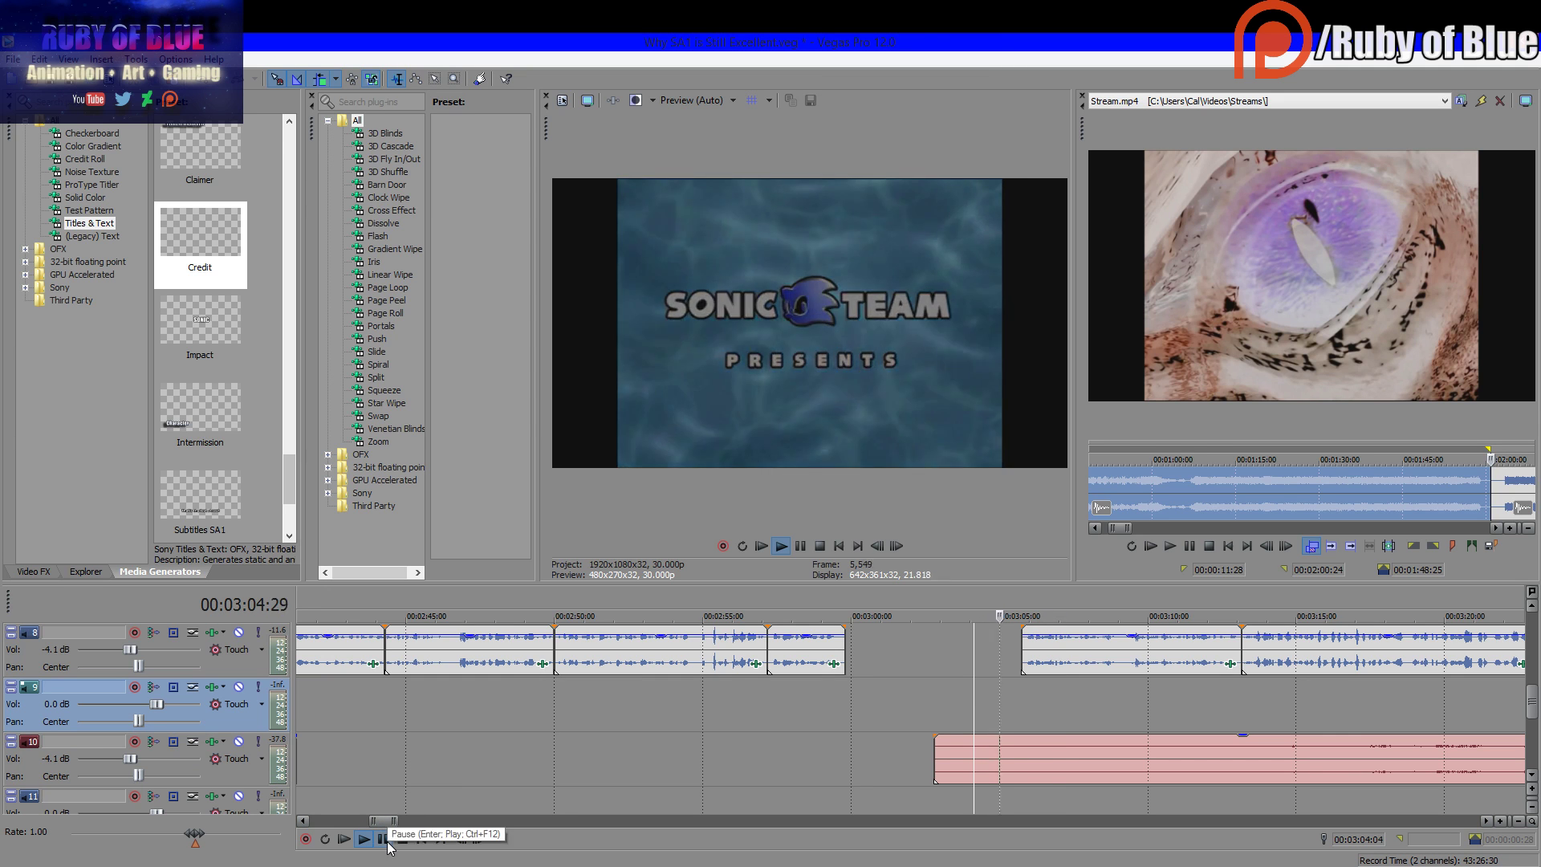
# Move the intro audio on track 10 slightly later, to start at about 00:03:03:03, and preview it against the Sonic Team logo
pyautogui.moveTo(957, 752)
pyautogui.mouseDown()
pyautogui.moveTo(1023, 760)
pyautogui.moveTo(977, 760)
pyautogui.mouseUp()
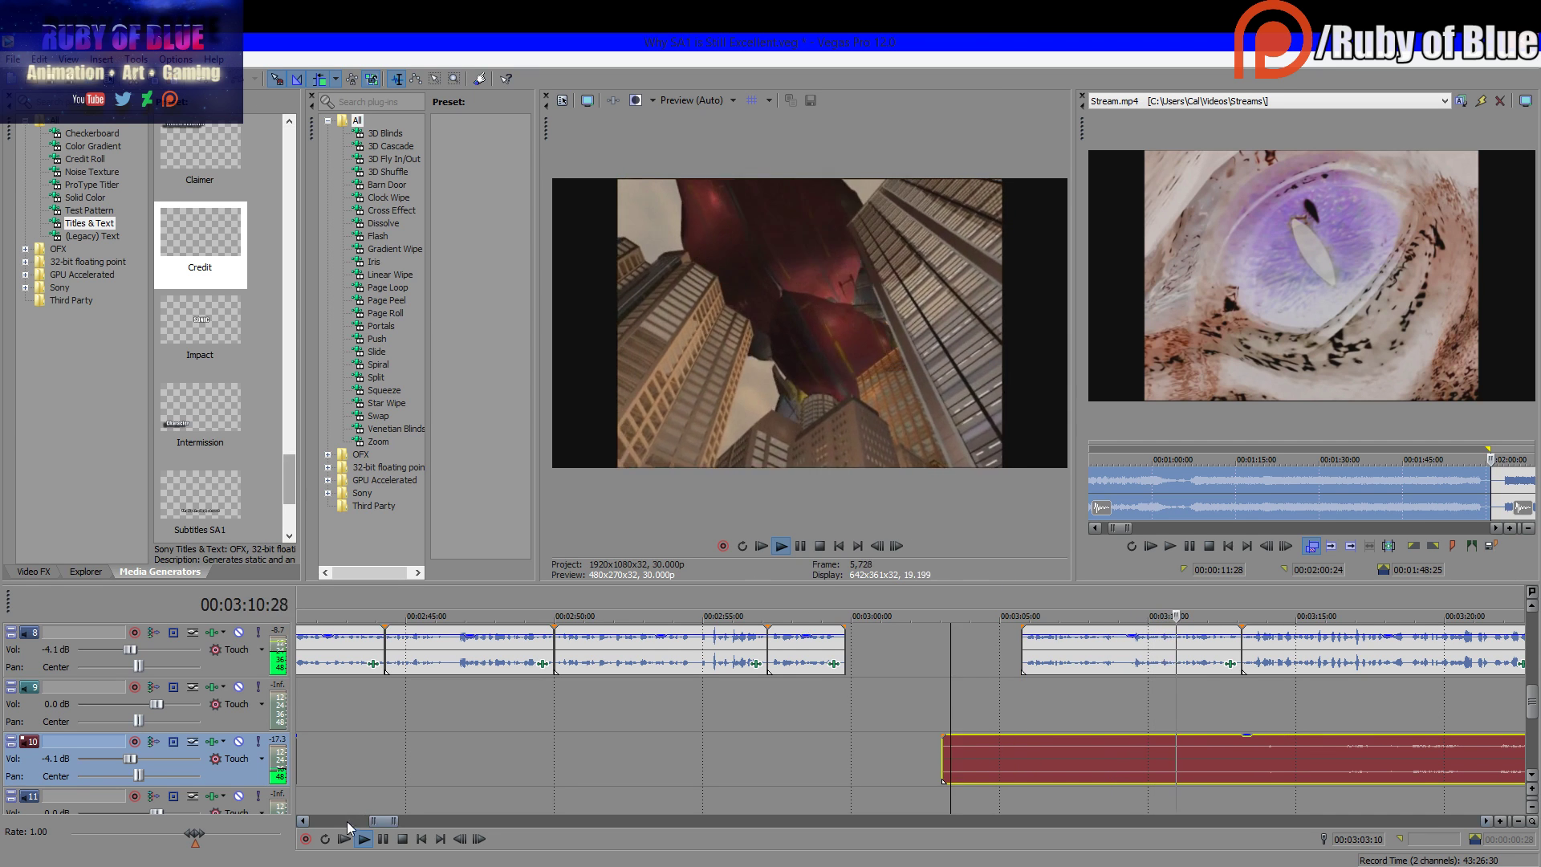
pyautogui.click(401, 839)
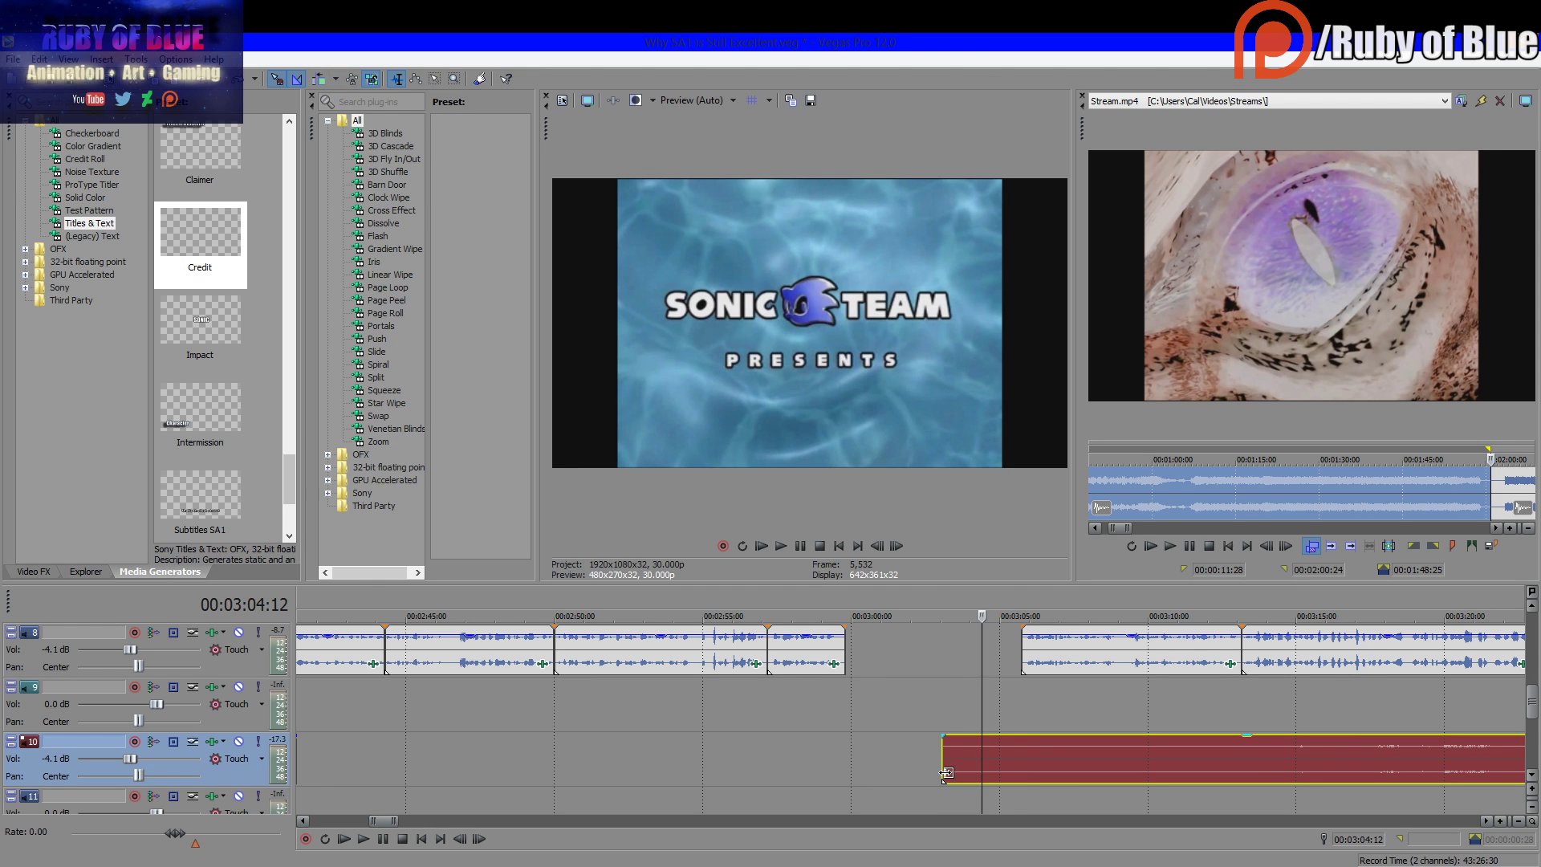
# Trim the start of the intro audio on track 10 to about 00:03:05:05, just before the narration resumes, and lower its gain
pyautogui.moveTo(947, 773); pyautogui.dragTo(1014, 763)
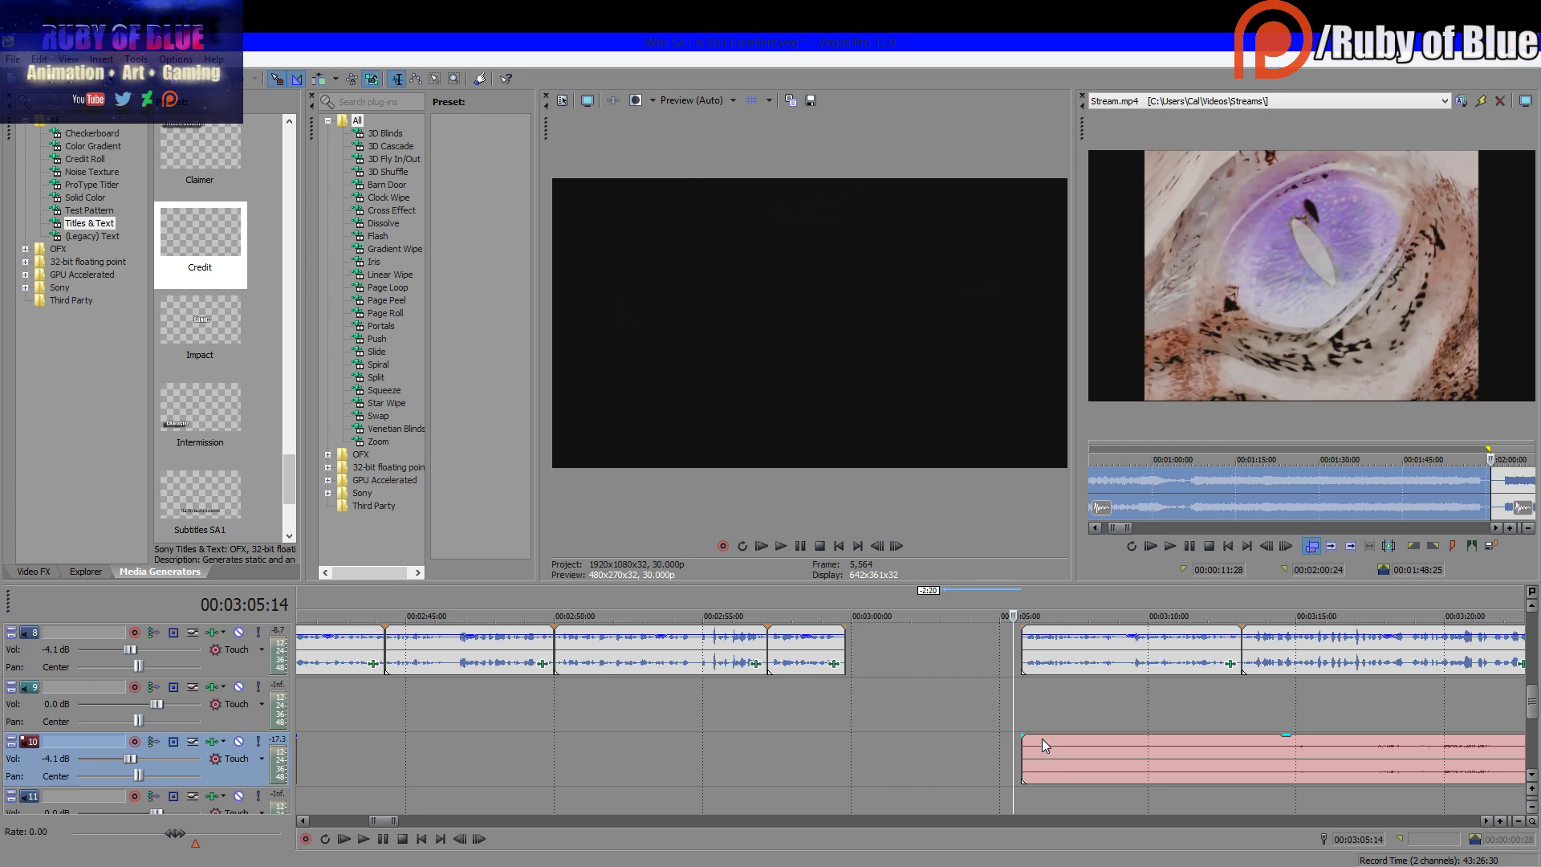
pyautogui.click(380, 842)
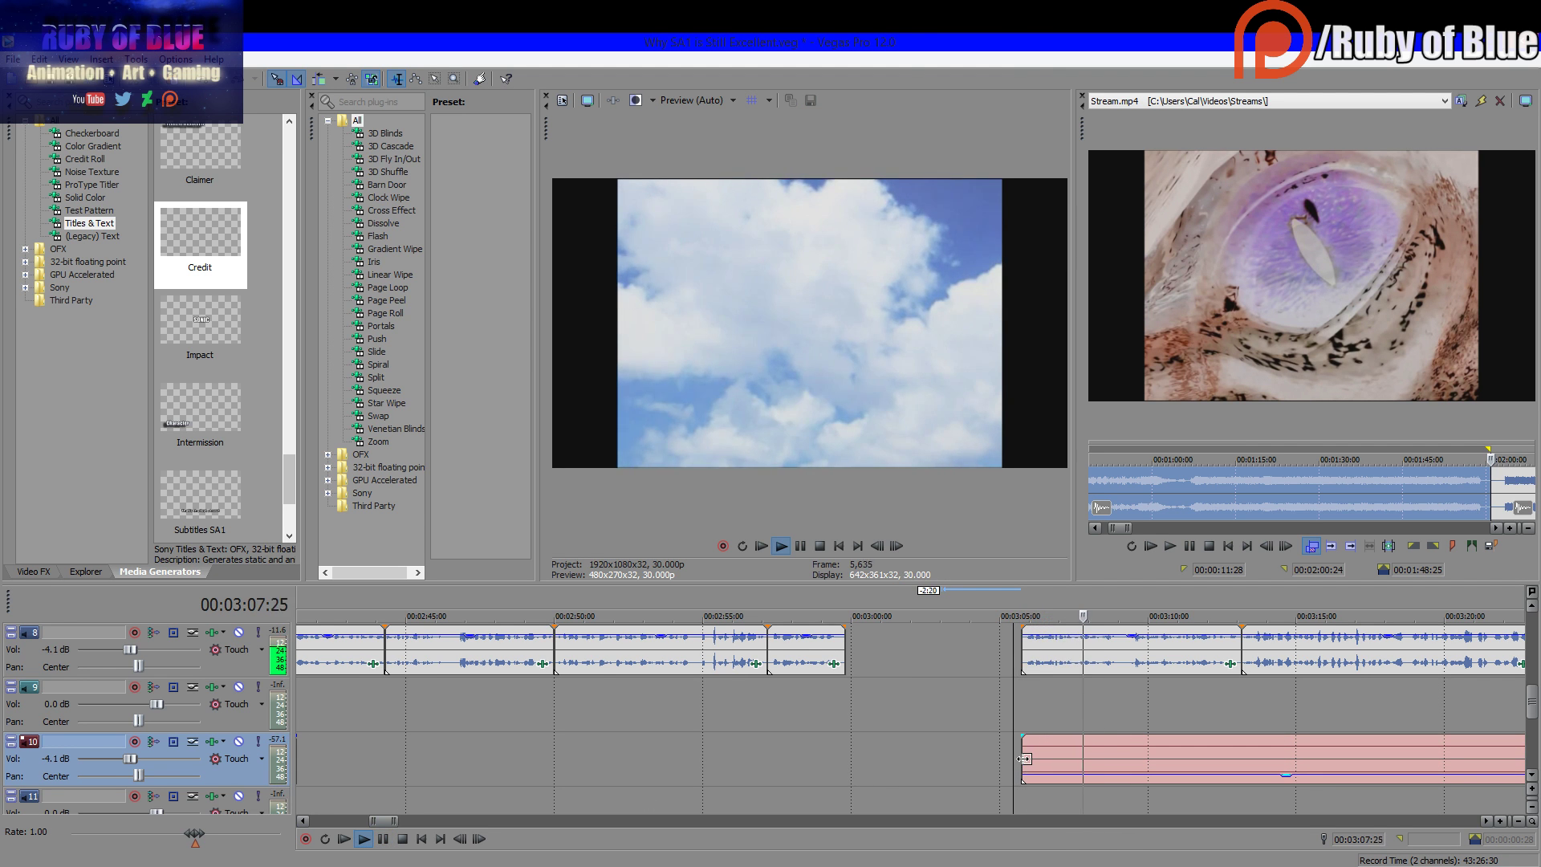
pyautogui.moveTo(1022, 759); pyautogui.dragTo(1050, 780)
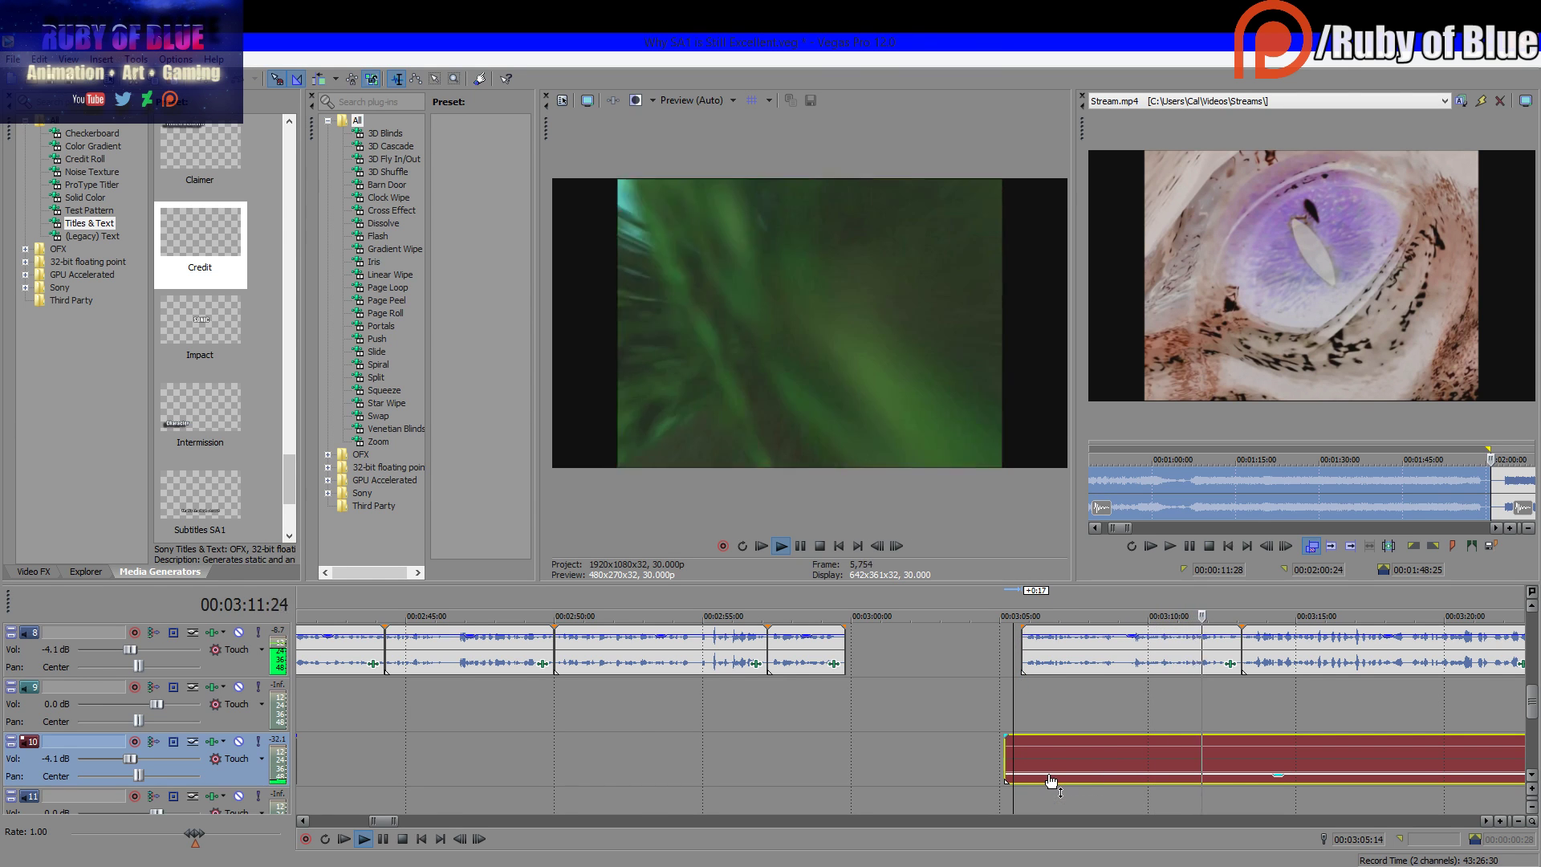
# Play the end of the intro audio on track 10 from 00:04:31:24 under the narration and lower its gain a little further
pyautogui.scroll(-10, 1233, 726)
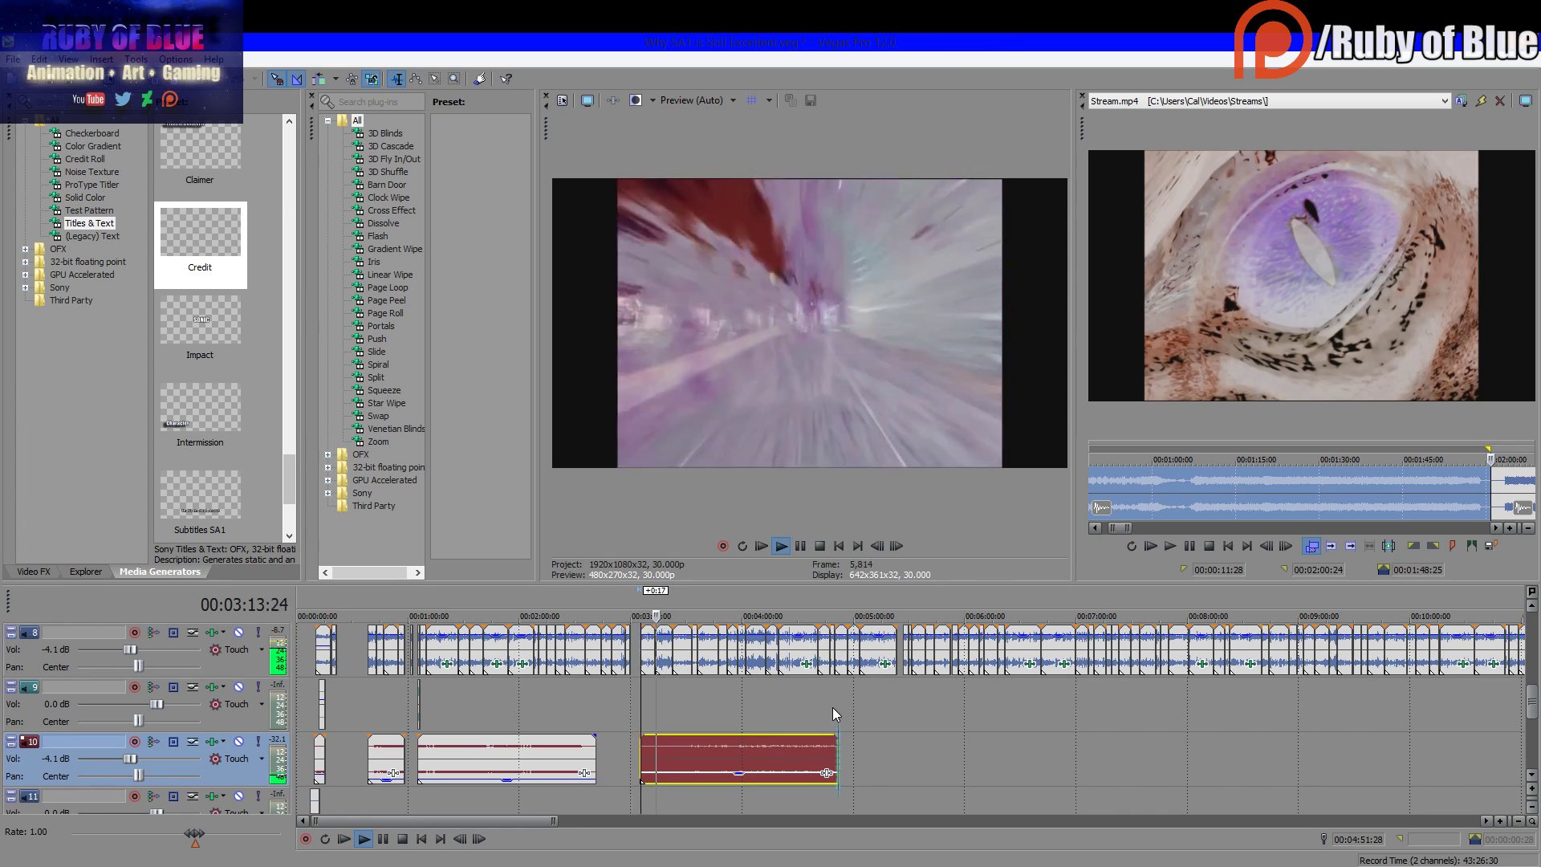
pyautogui.click(838, 707)
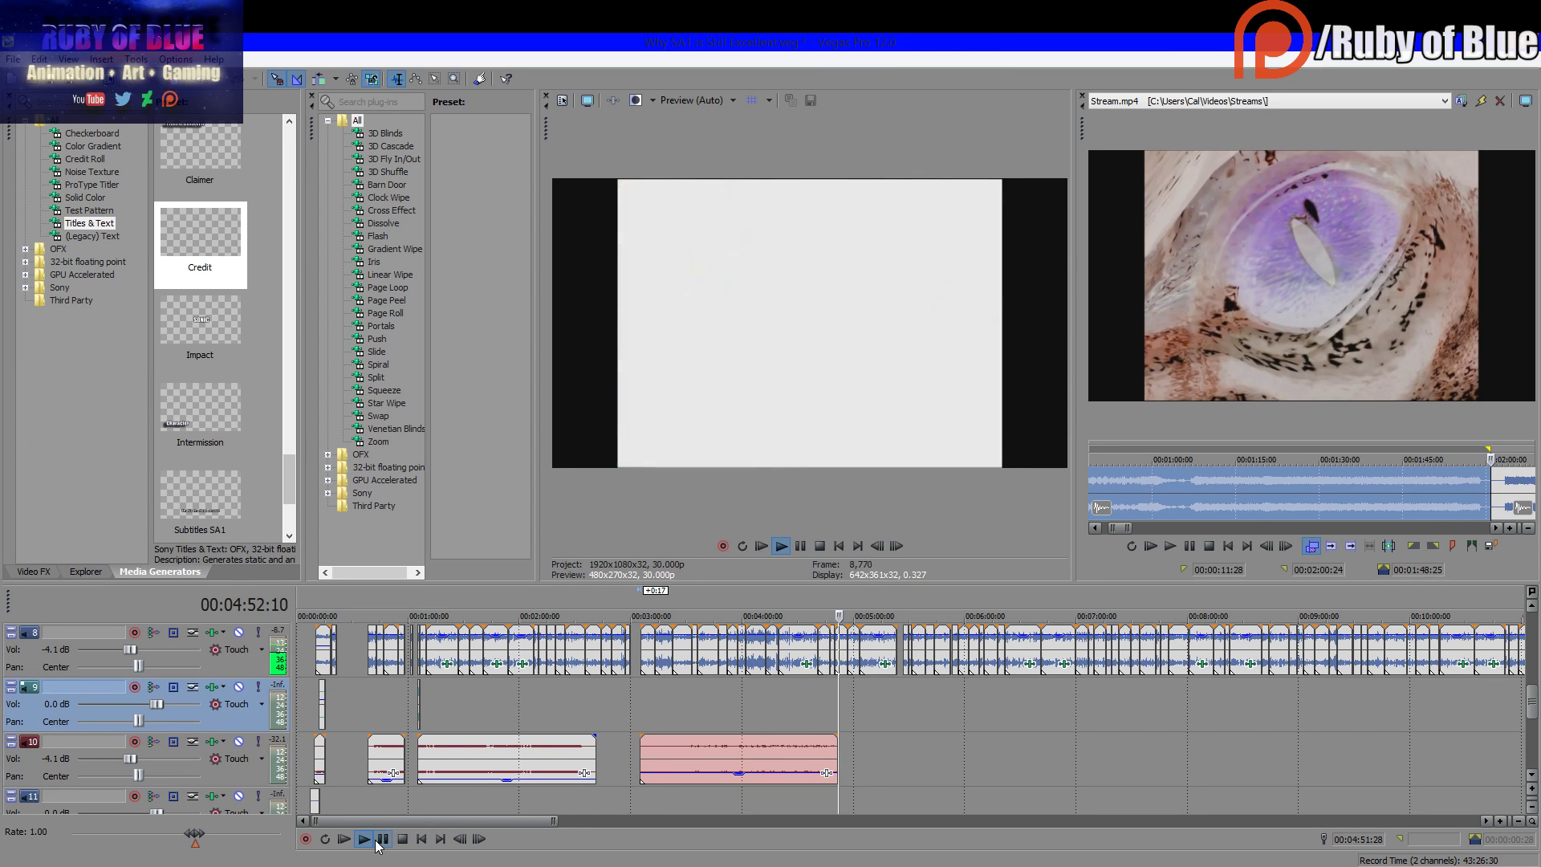
pyautogui.click(383, 839)
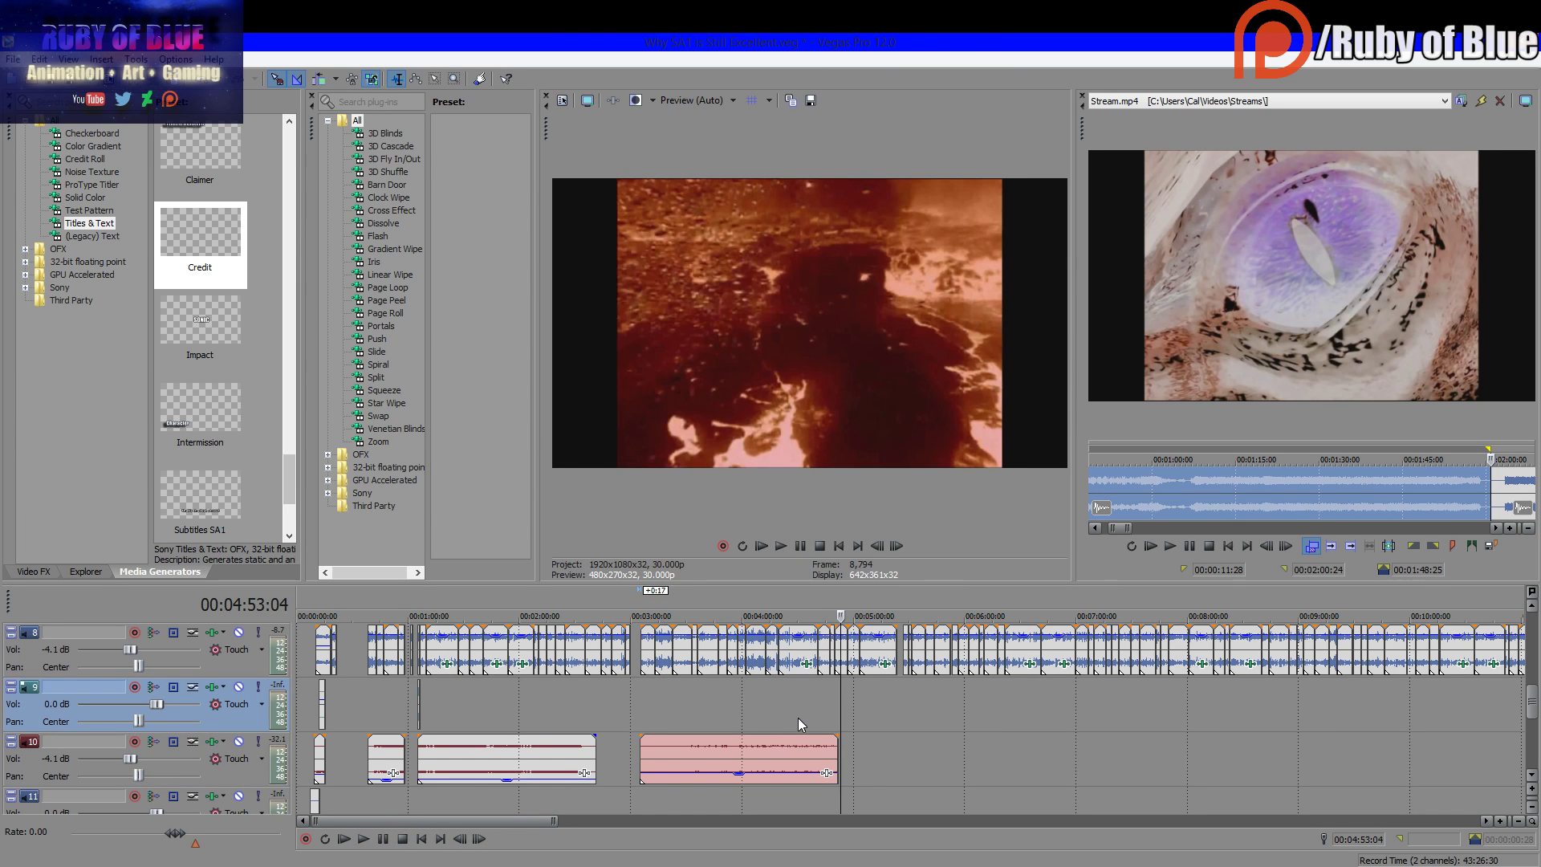
pyautogui.click(823, 711)
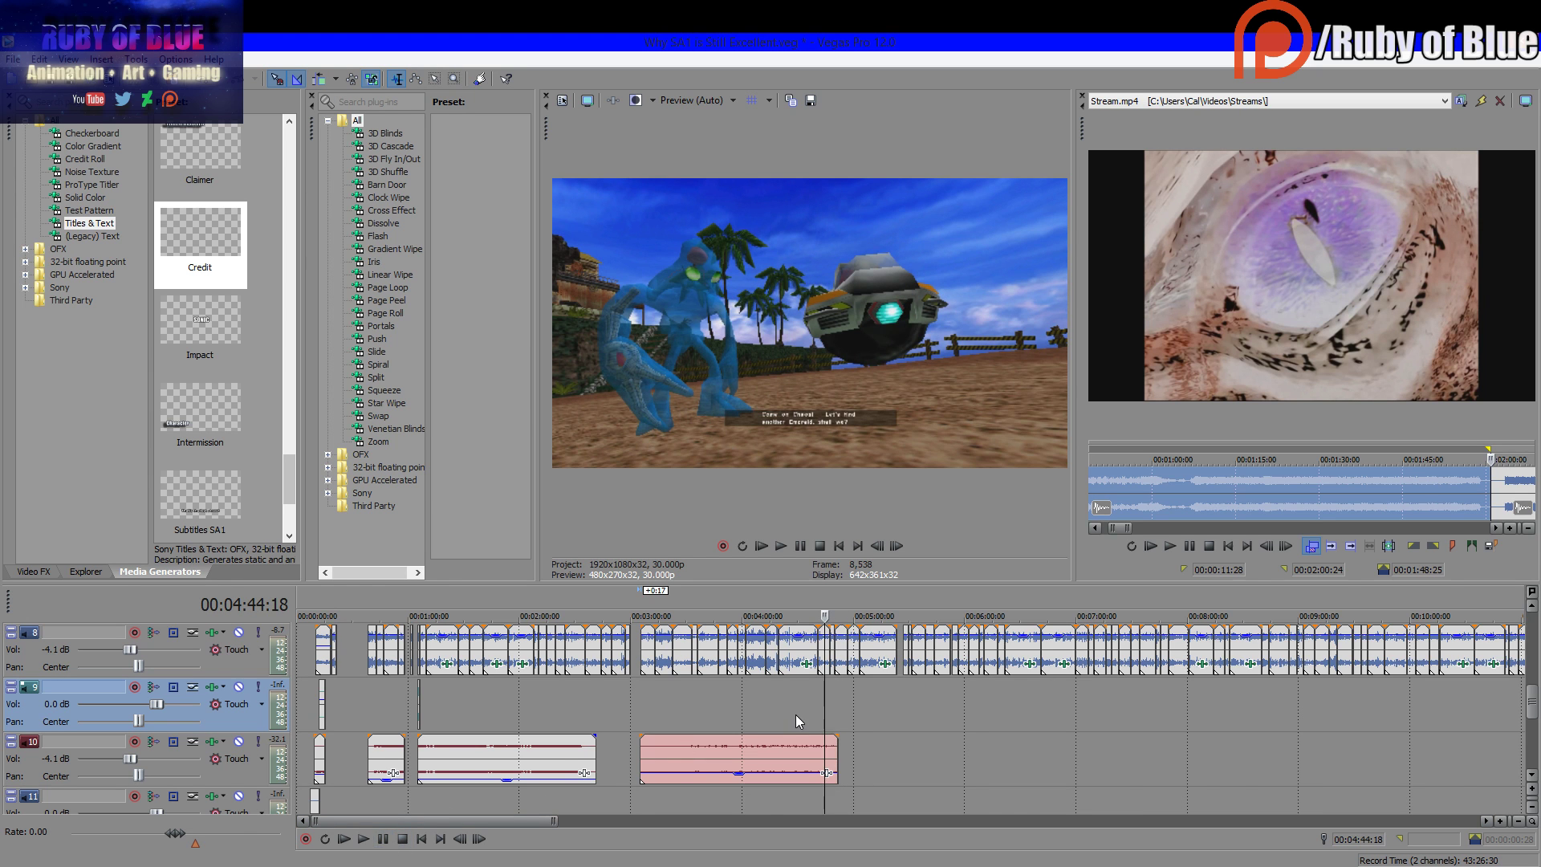
pyautogui.scroll(5, 796, 715)
pyautogui.click(806, 714)
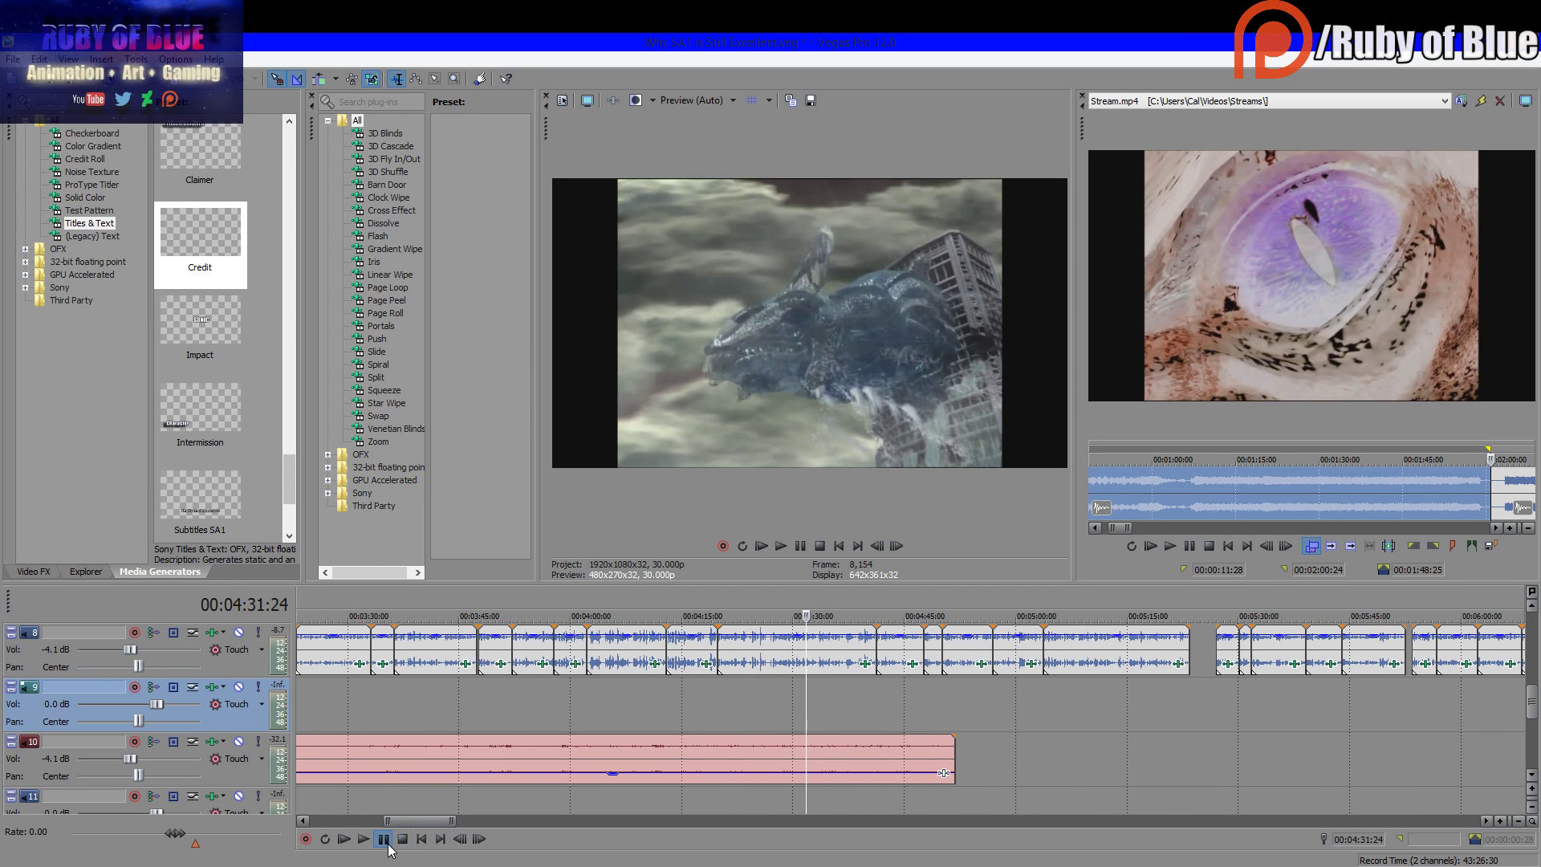
pyautogui.click(385, 841)
pyautogui.moveTo(677, 772); pyautogui.dragTo(694, 787)
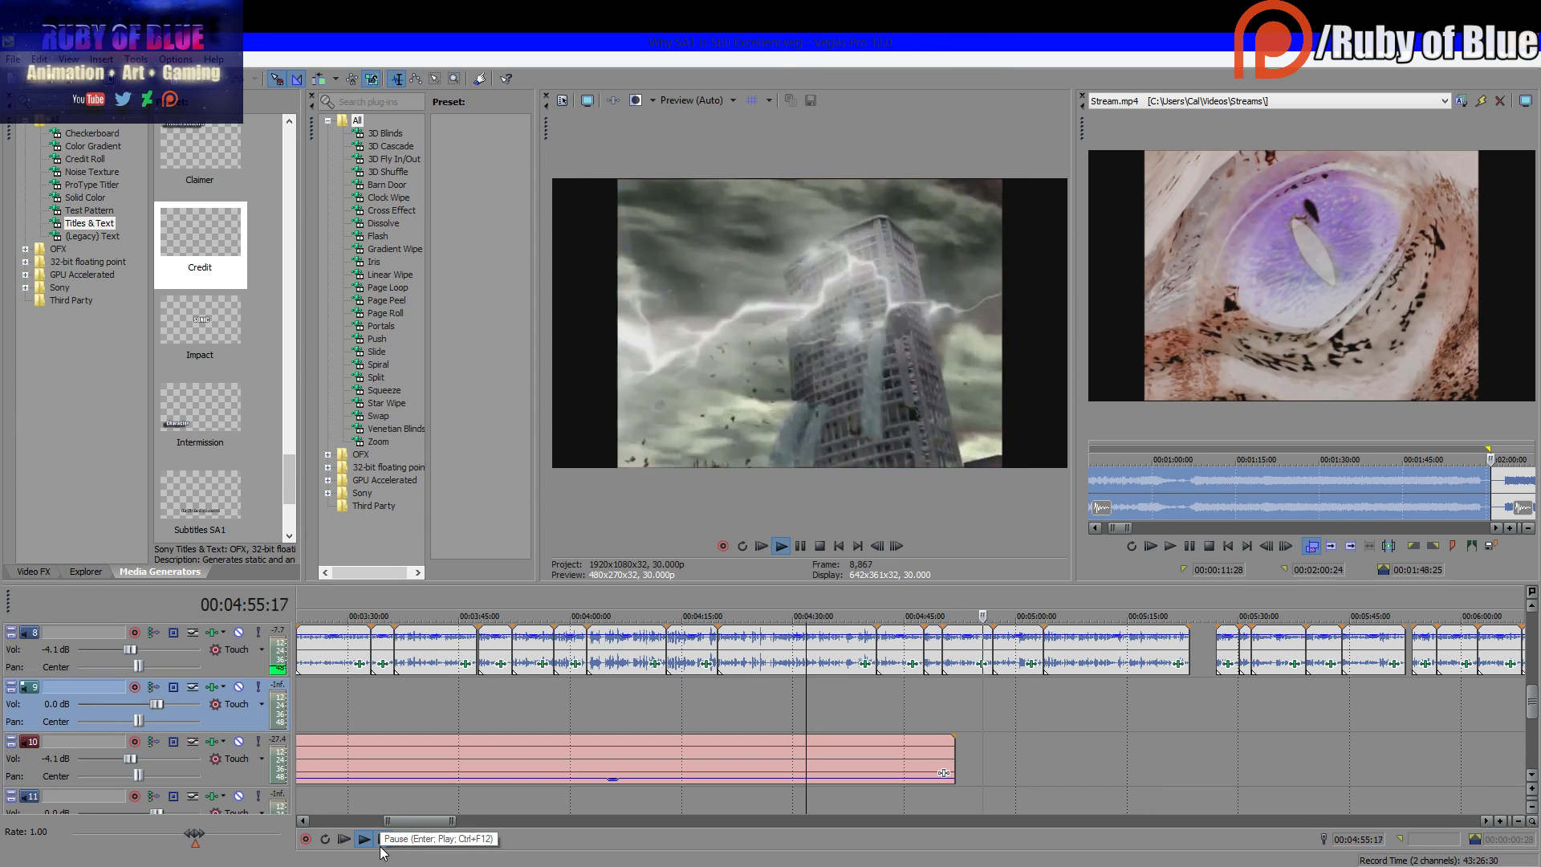
pyautogui.click(385, 840)
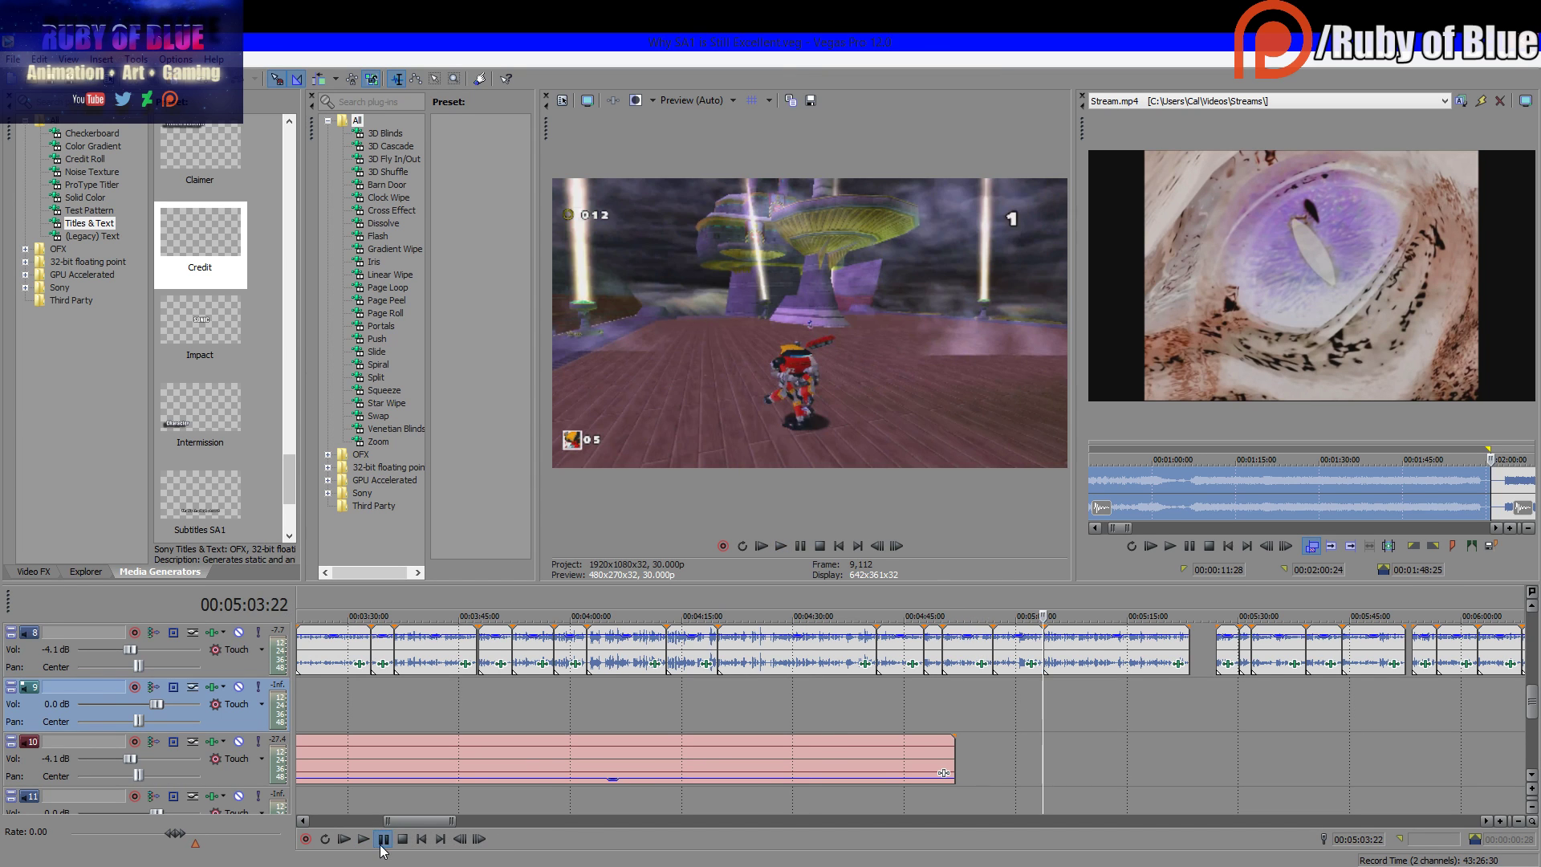
# Place the next background audio clip on track 10 at 00:05:03:22 and lower its gain to about -29.6 dB
pyautogui.click(383, 840)
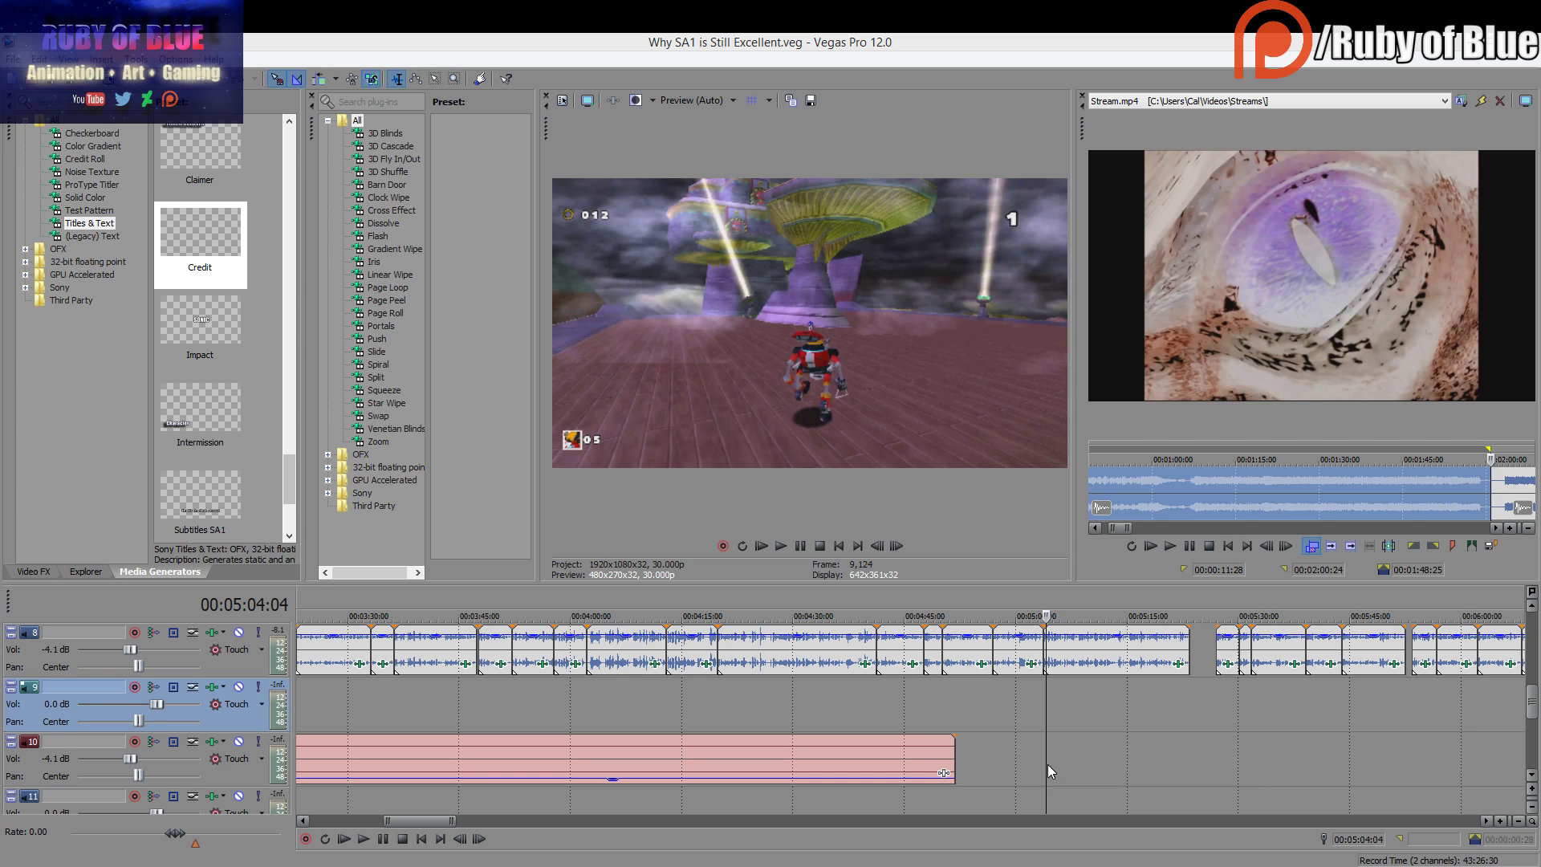
pyautogui.moveTo(1047, 764)
pyautogui.mouseDown()
pyautogui.moveTo(1071, 751)
pyautogui.moveTo(1085, 789)
pyautogui.moveTo(1069, 787)
pyautogui.mouseUp()
pyautogui.click(384, 841)
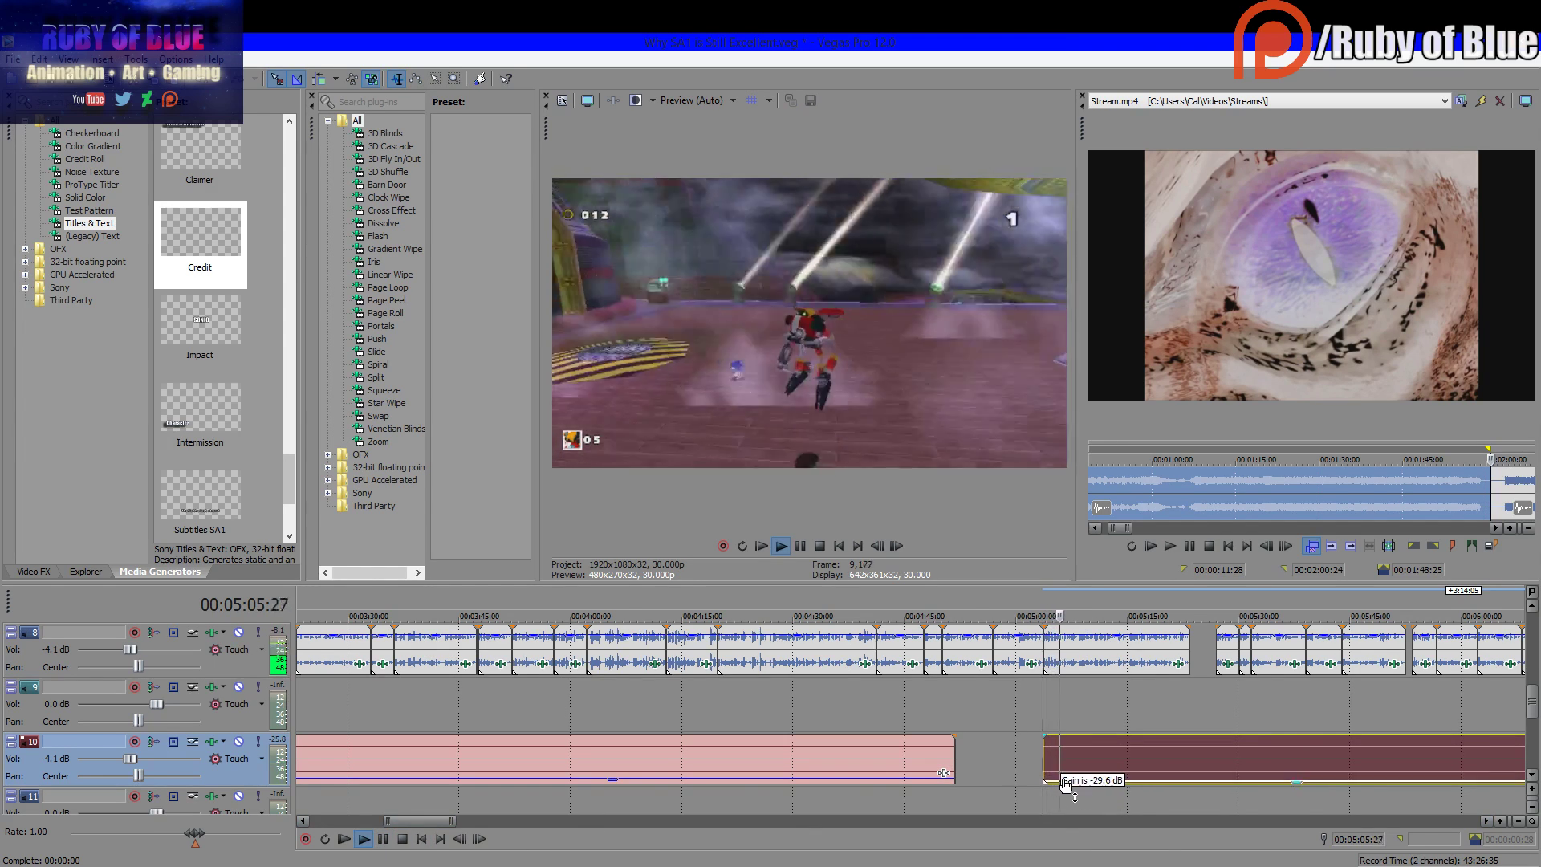
pyautogui.scroll(5, 888, 777)
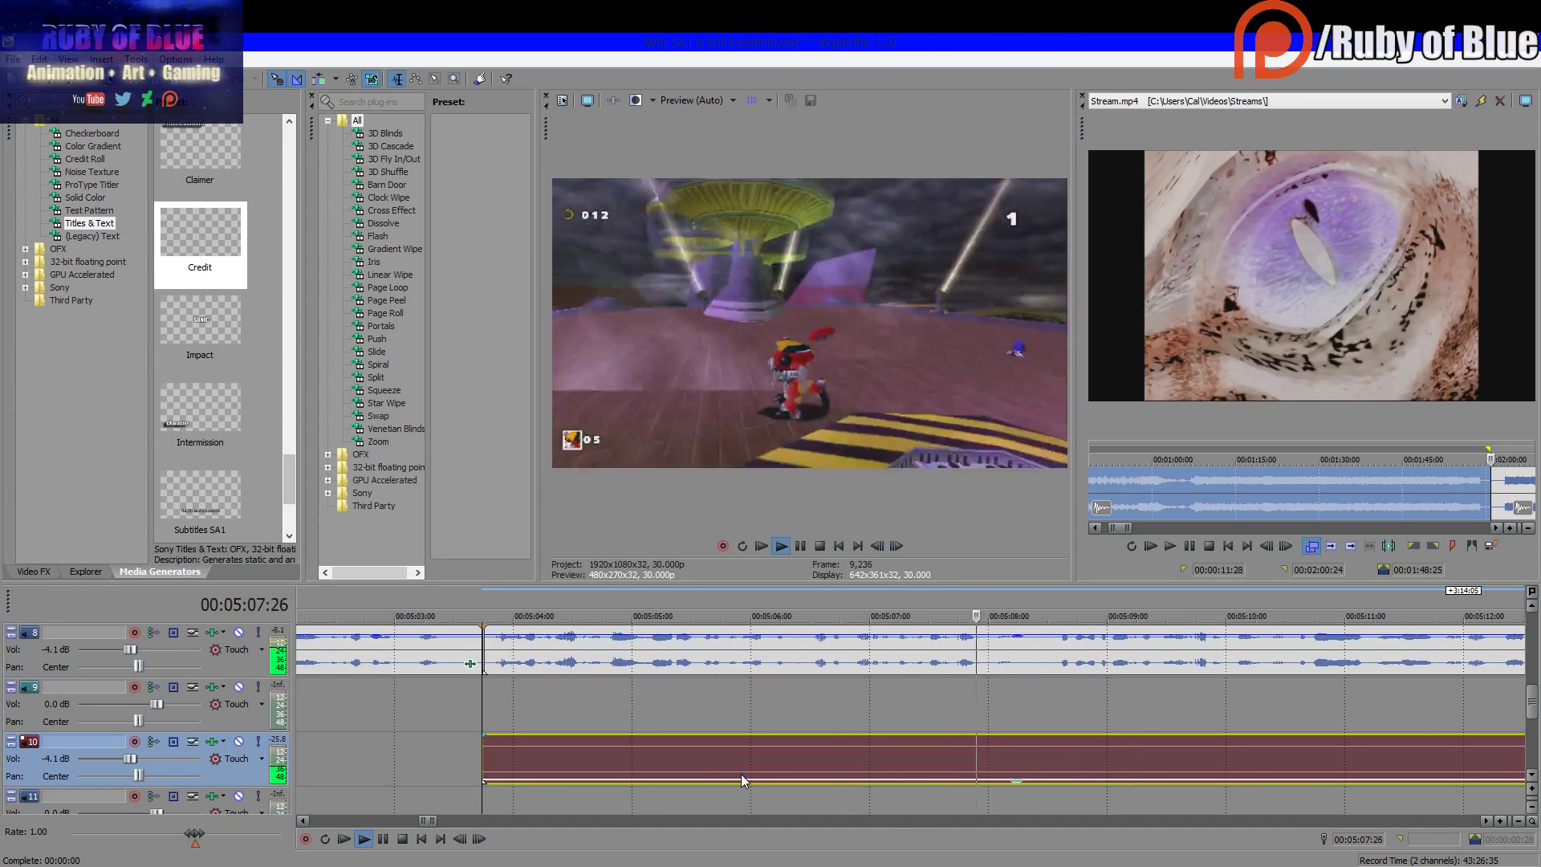
pyautogui.moveTo(742, 776); pyautogui.dragTo(759, 782)
# Try shifting the start of the new track 10 clip slightly later, undo it, and replay from 00:05:03:22
pyautogui.moveTo(480, 759); pyautogui.dragTo(495, 760)
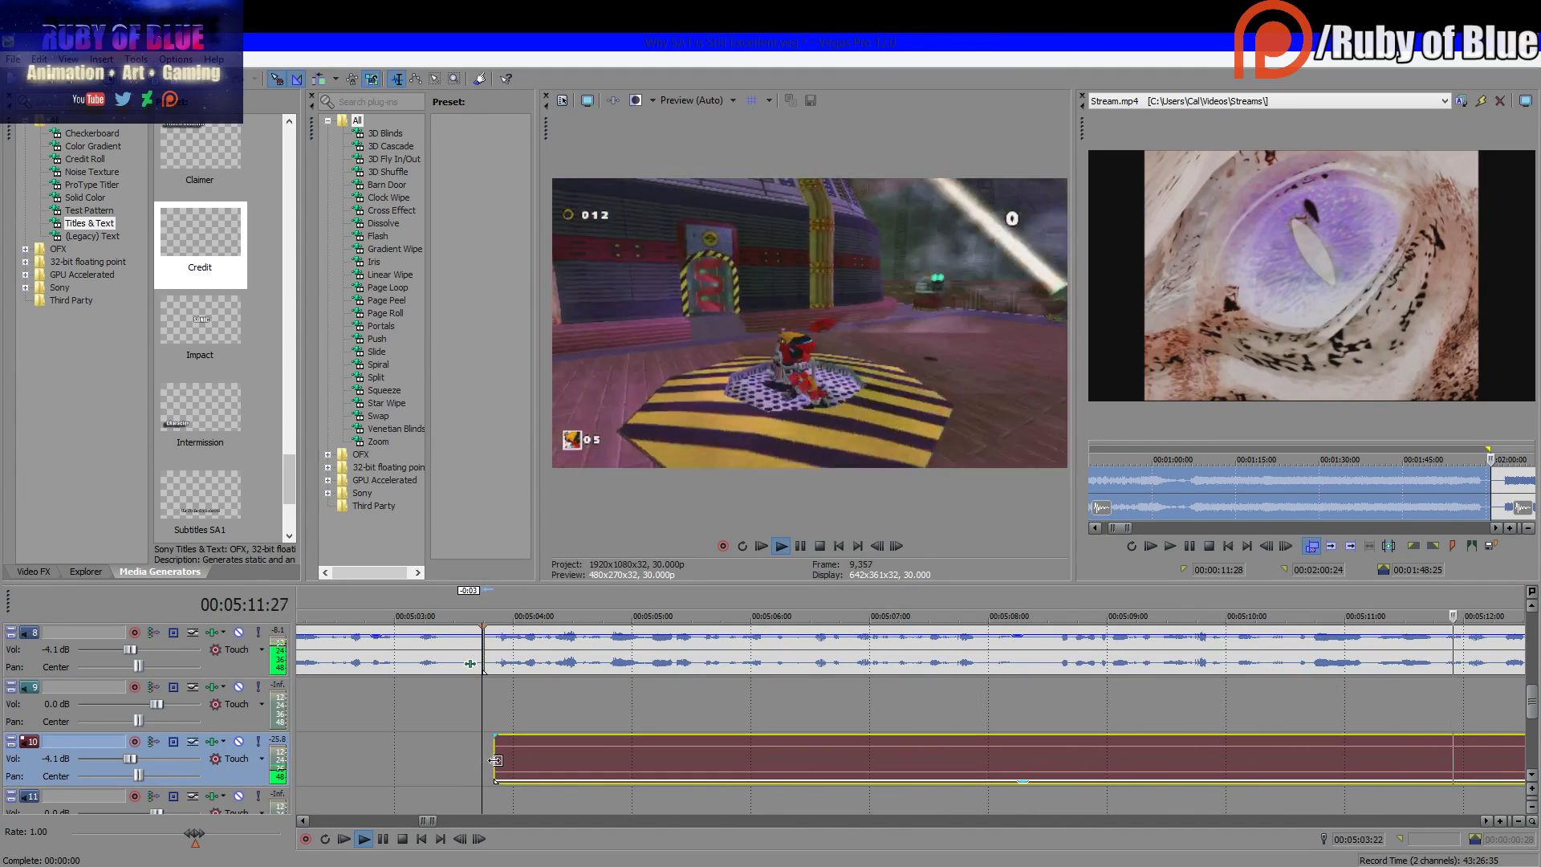
pyautogui.hotkey('ctrl', 'z')
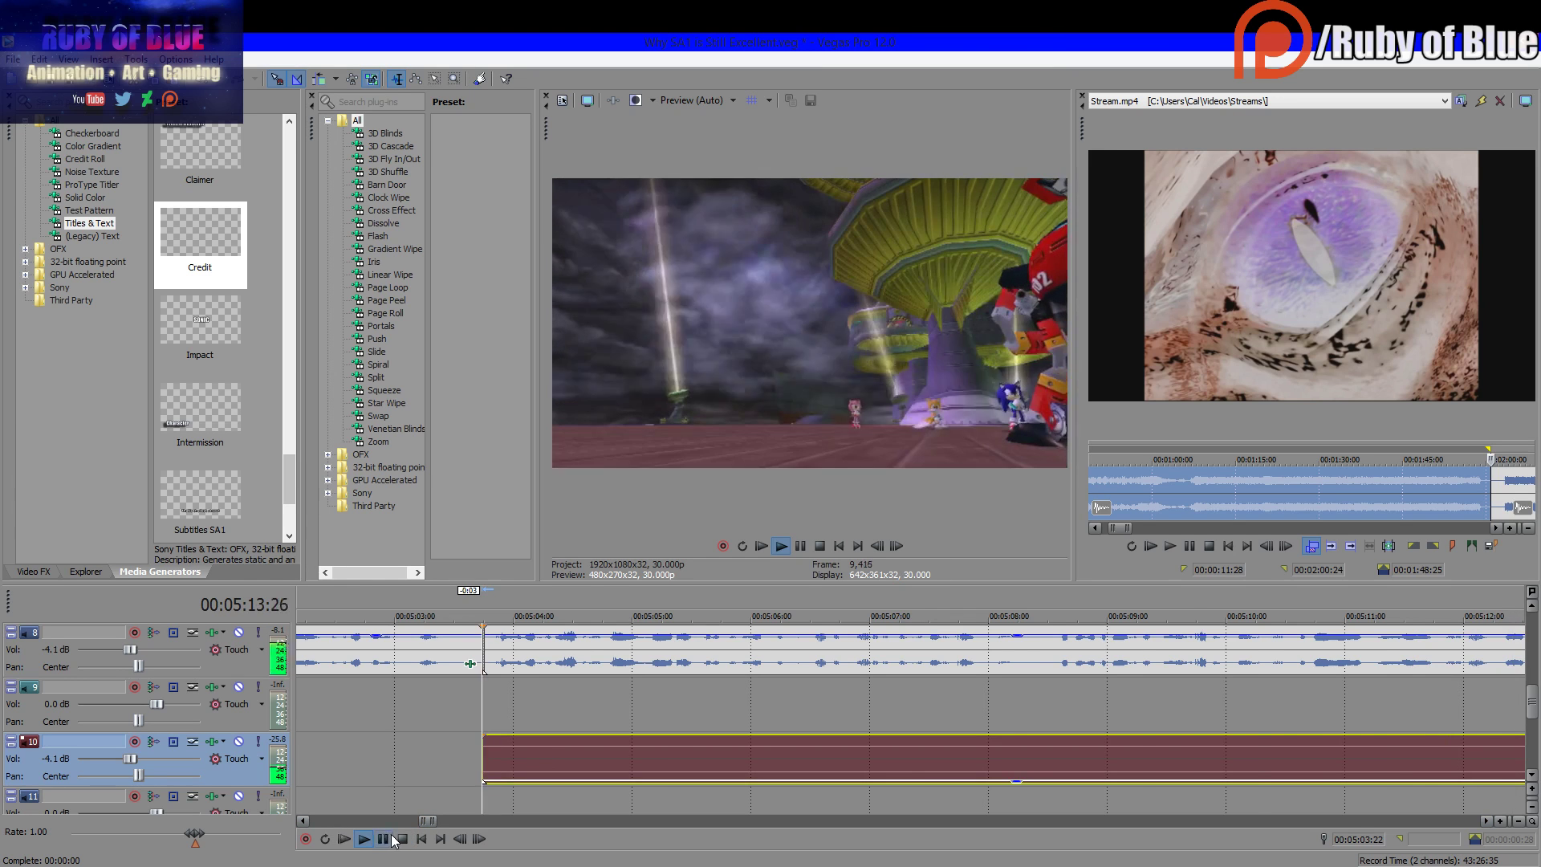
pyautogui.click(391, 837)
pyautogui.scroll(-3, 493, 775)
pyautogui.click(460, 784)
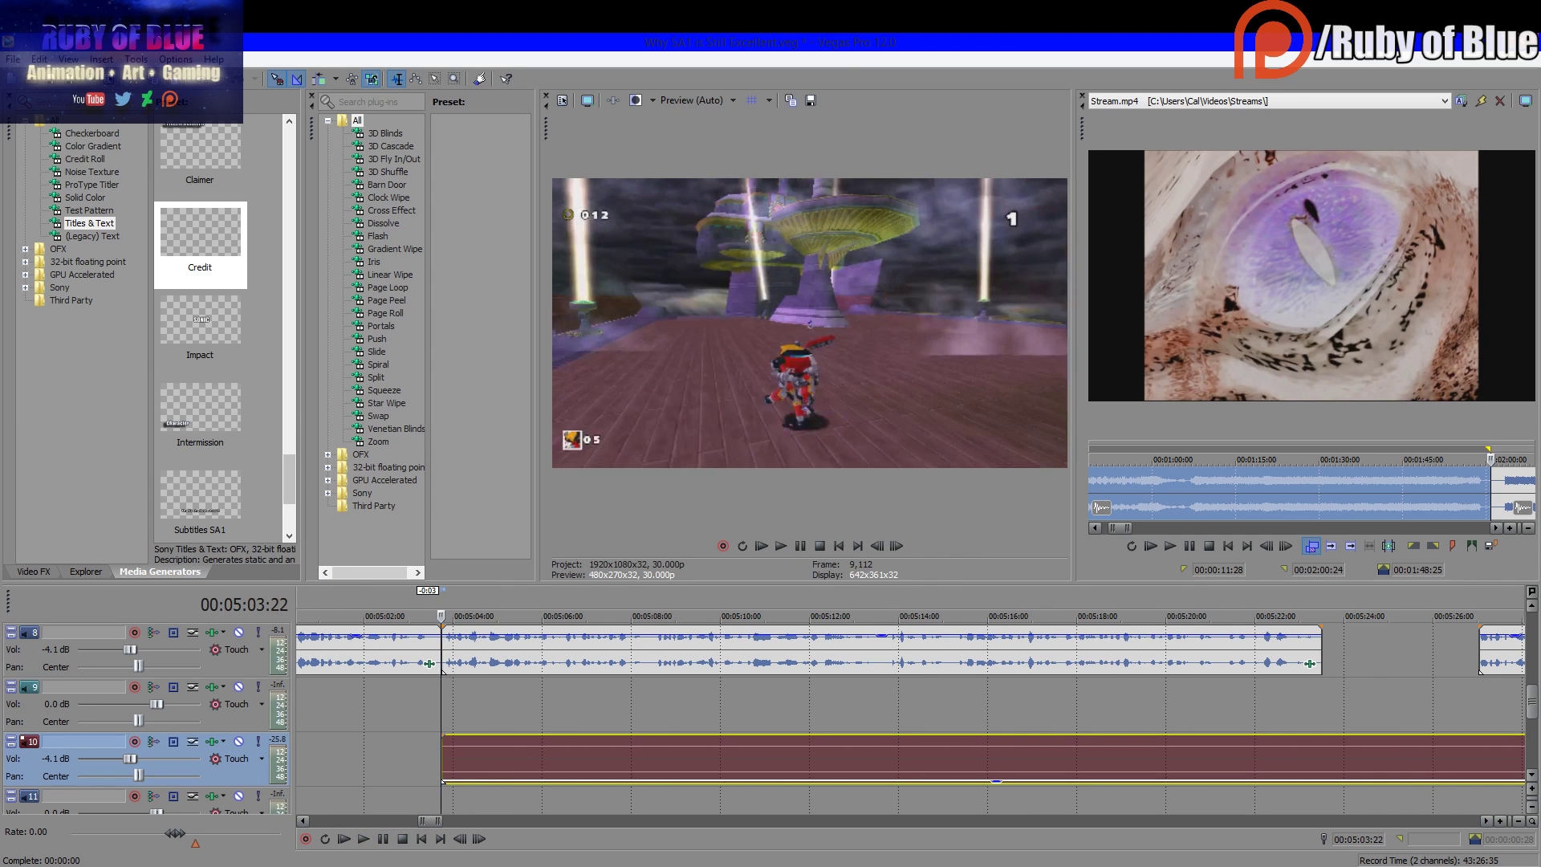
pyautogui.click(383, 839)
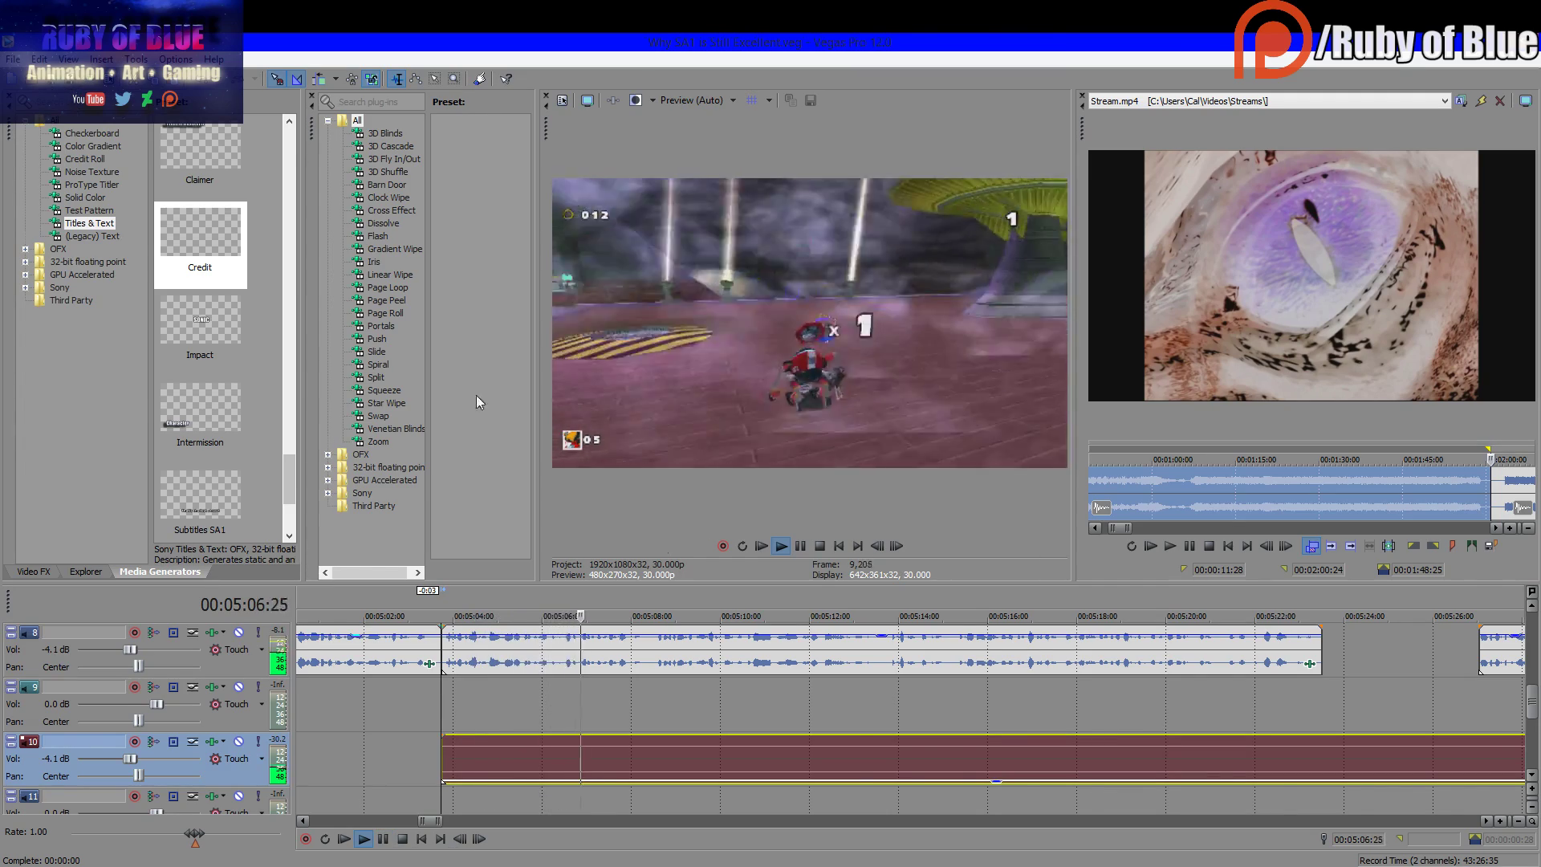
# Split the track 10 background audio at 00:05:23:15, where the narration pauses, and move the remainder to start at 00:05:27:01
pyautogui.scroll(-5, 1045, 754)
pyautogui.scroll(1, 1065, 757)
pyautogui.scroll(-1, 1060, 758)
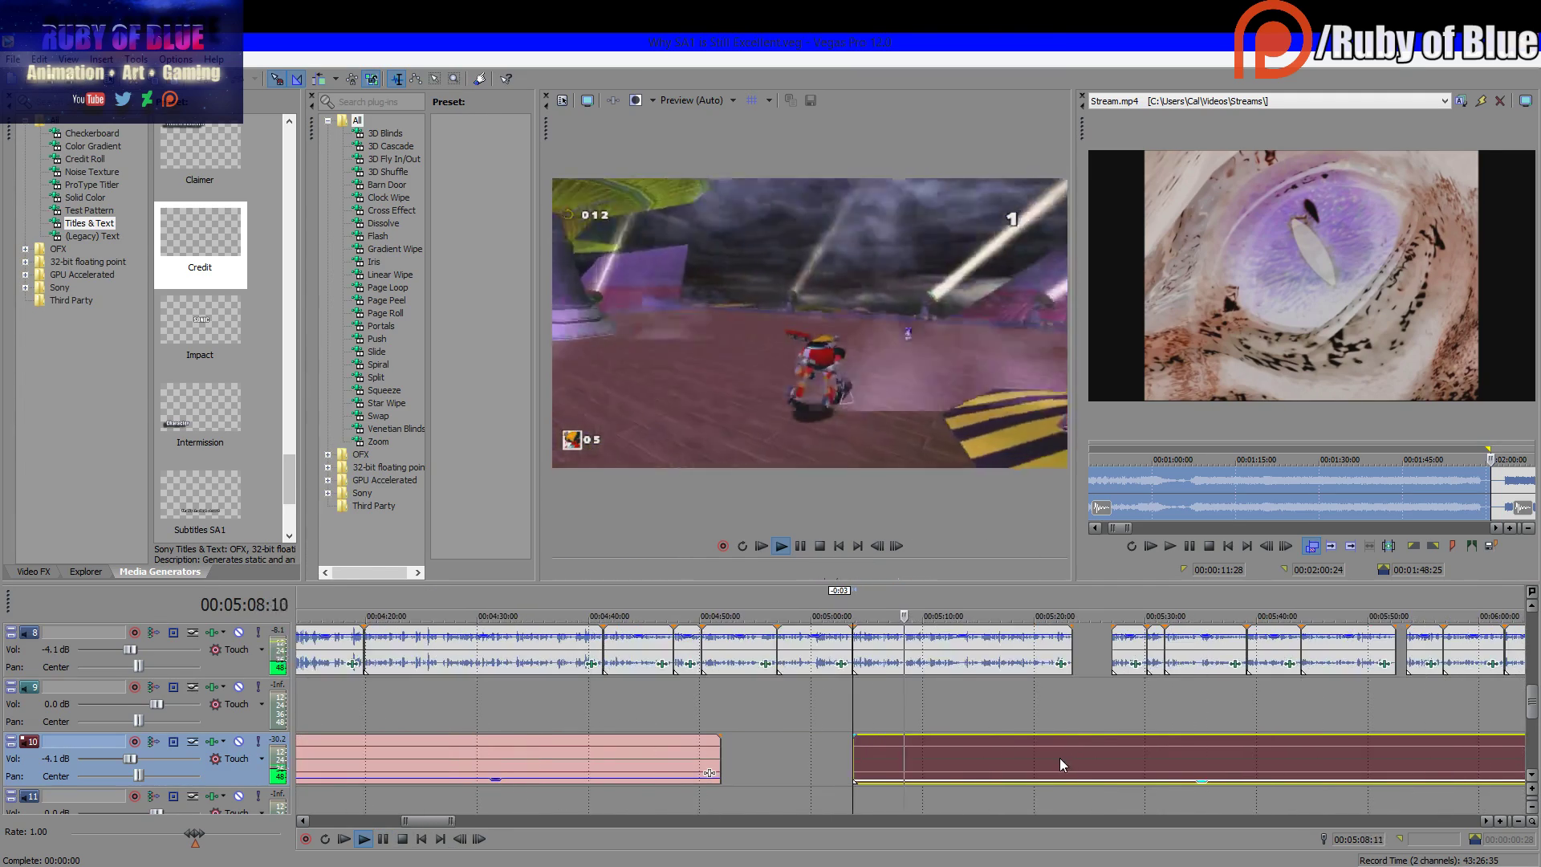
pyautogui.click(1069, 711)
pyautogui.scroll(3, 1535, 683)
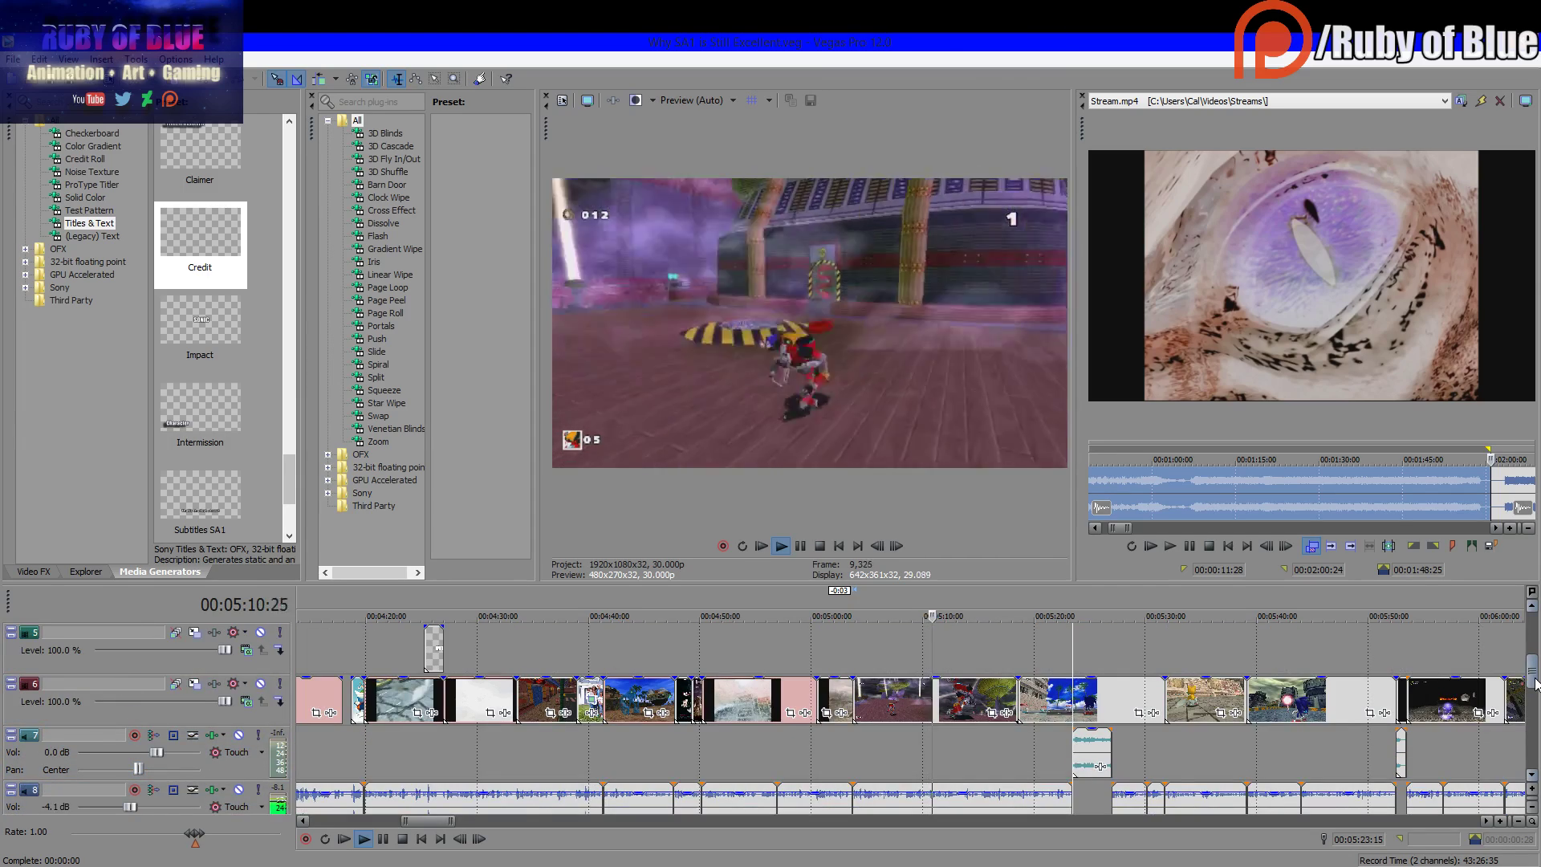
pyautogui.scroll(-3, 1535, 683)
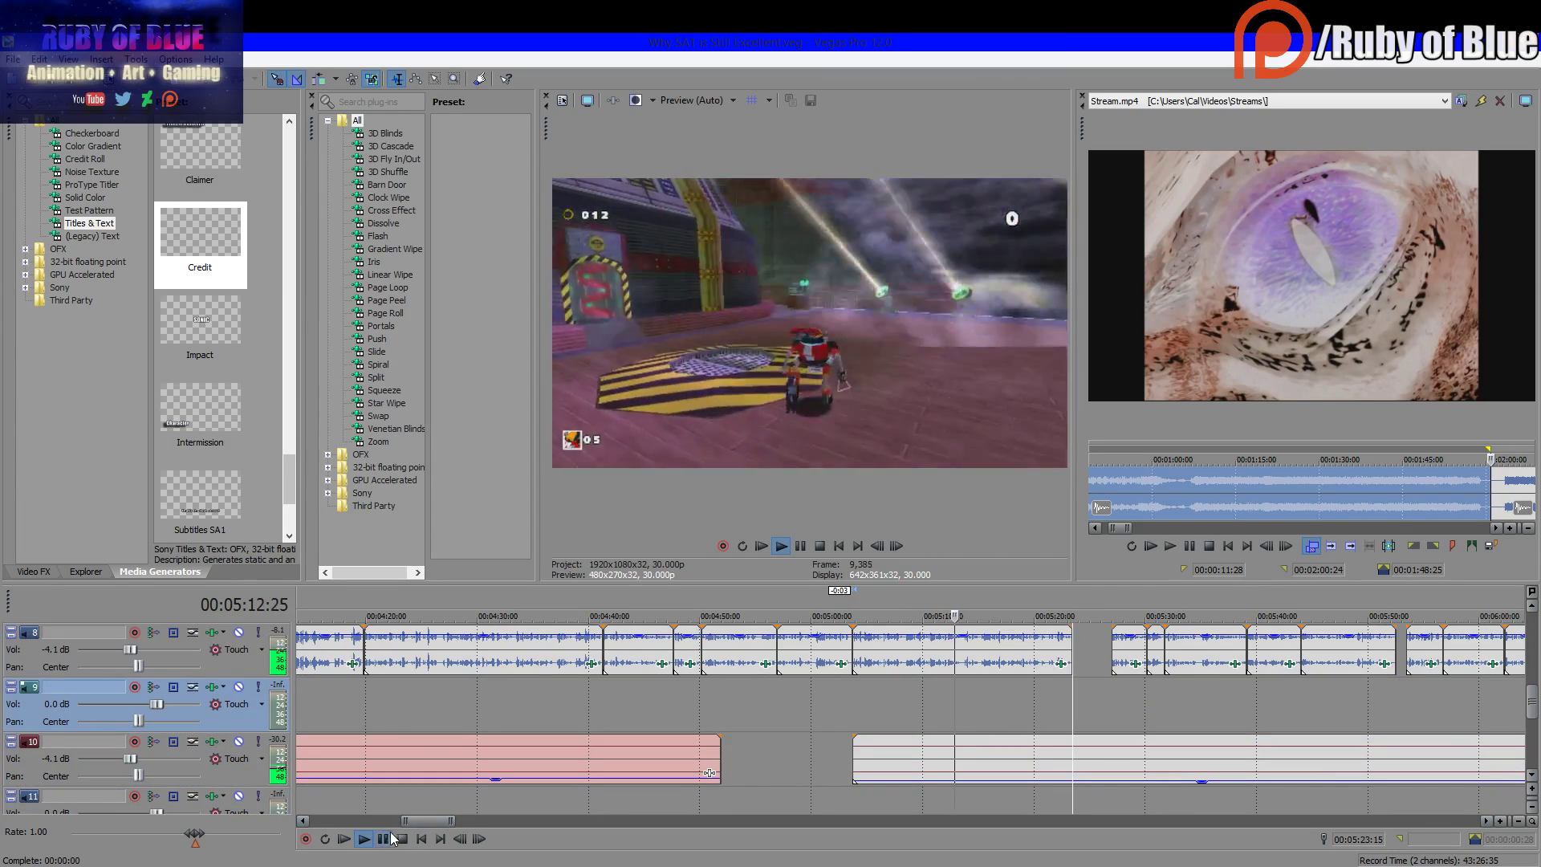
pyautogui.click(403, 839)
pyautogui.click(1077, 748)
pyautogui.press('s')
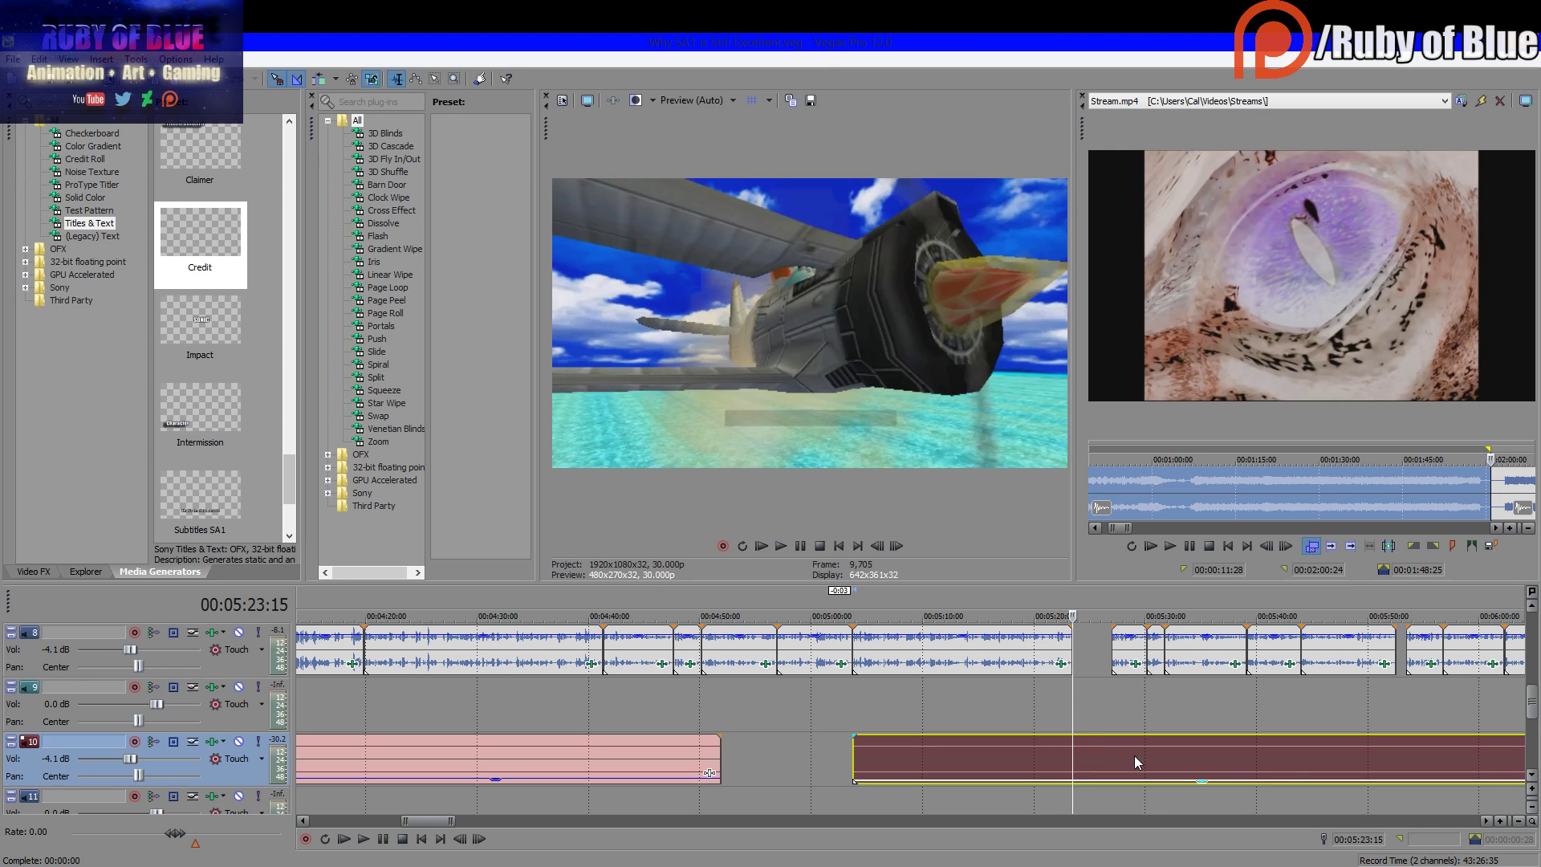
pyautogui.click(1109, 745)
pyautogui.moveTo(1105, 752); pyautogui.dragTo(1148, 761)
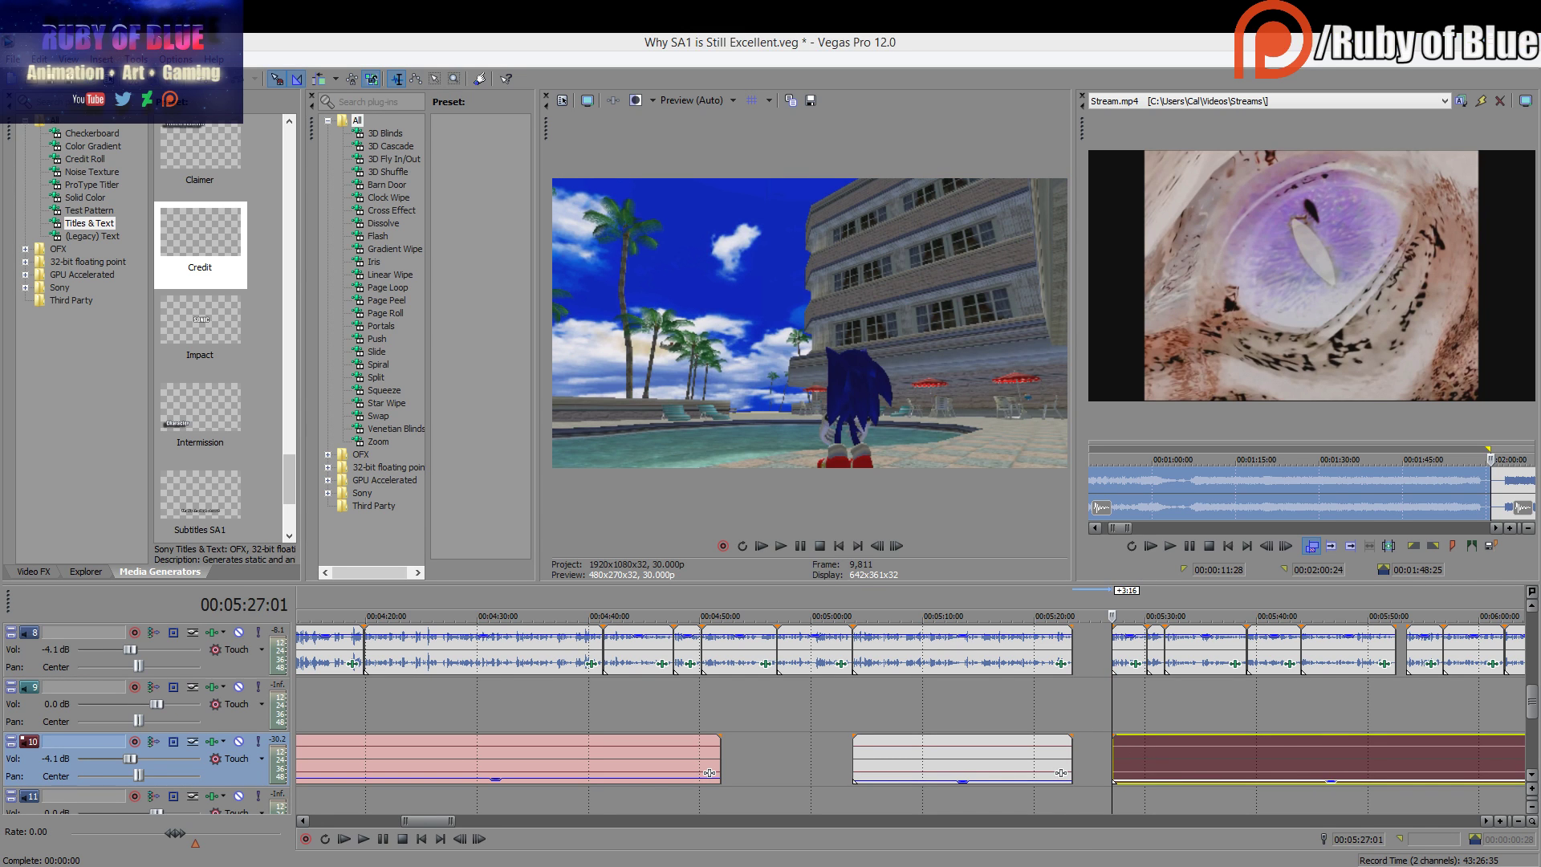
pyautogui.click(366, 839)
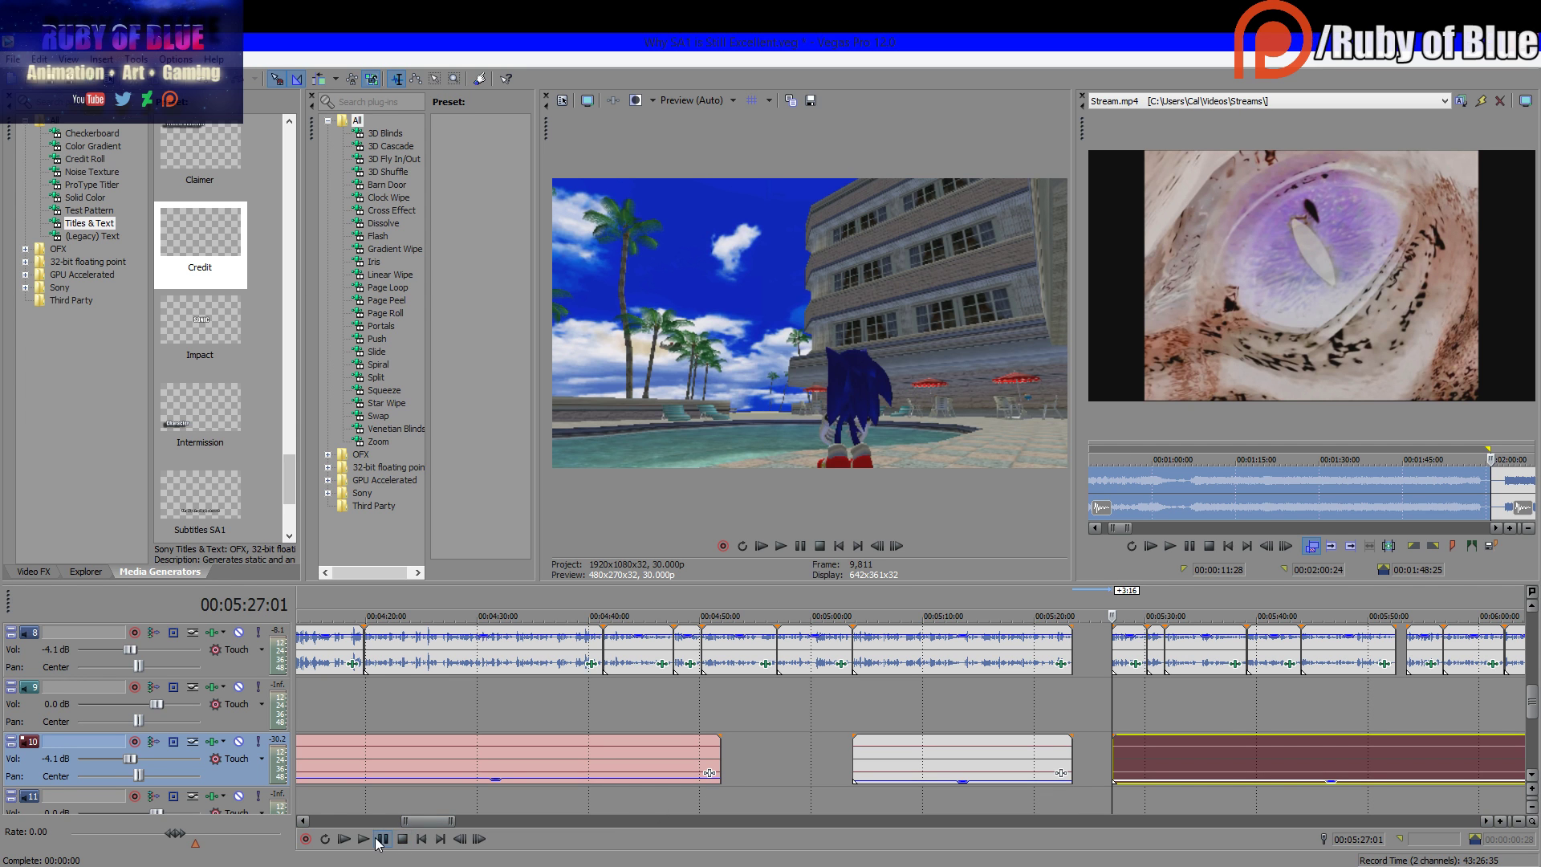
# Split the track 10 audio at about 00:05:52:16 and move the remainder to start at about 00:05:53:14 with the next narration
pyautogui.hscroll(3, 1122, 704)
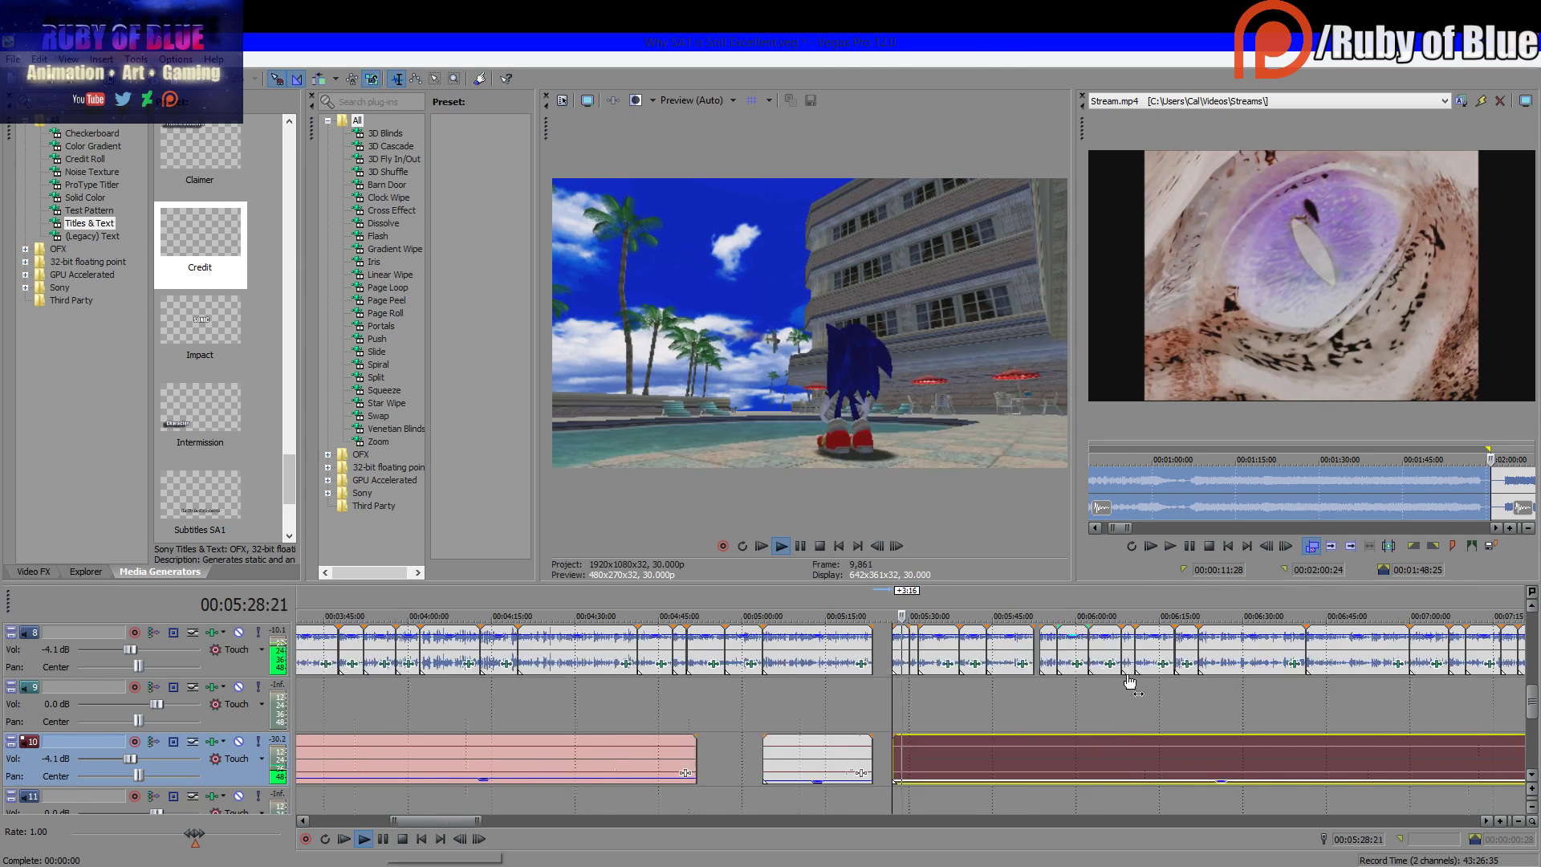
pyautogui.click(1153, 714)
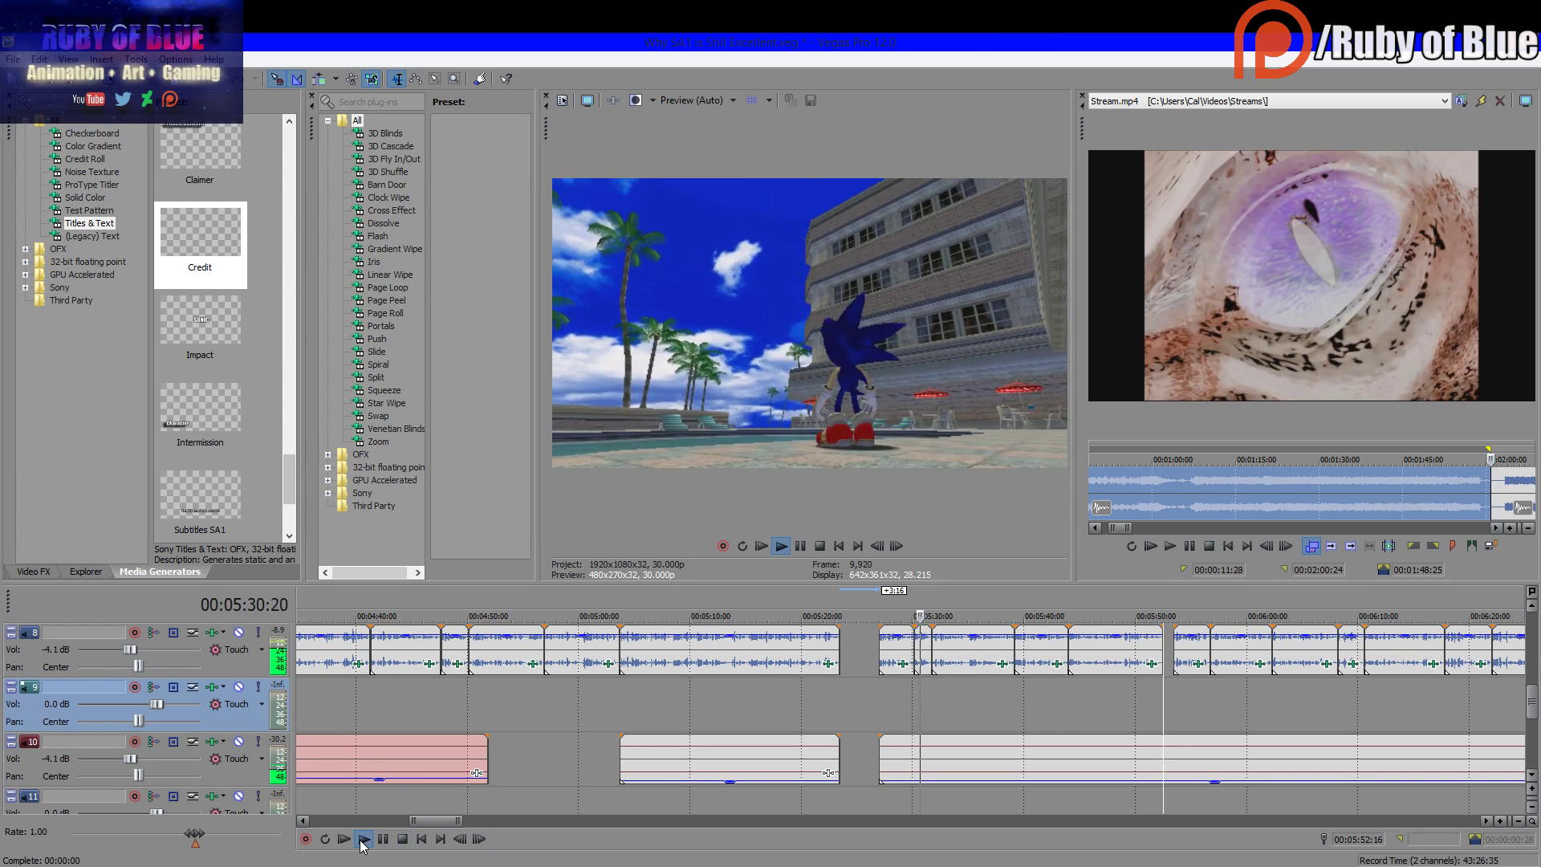
pyautogui.press('Return')
pyautogui.scroll(3, 1232, 737)
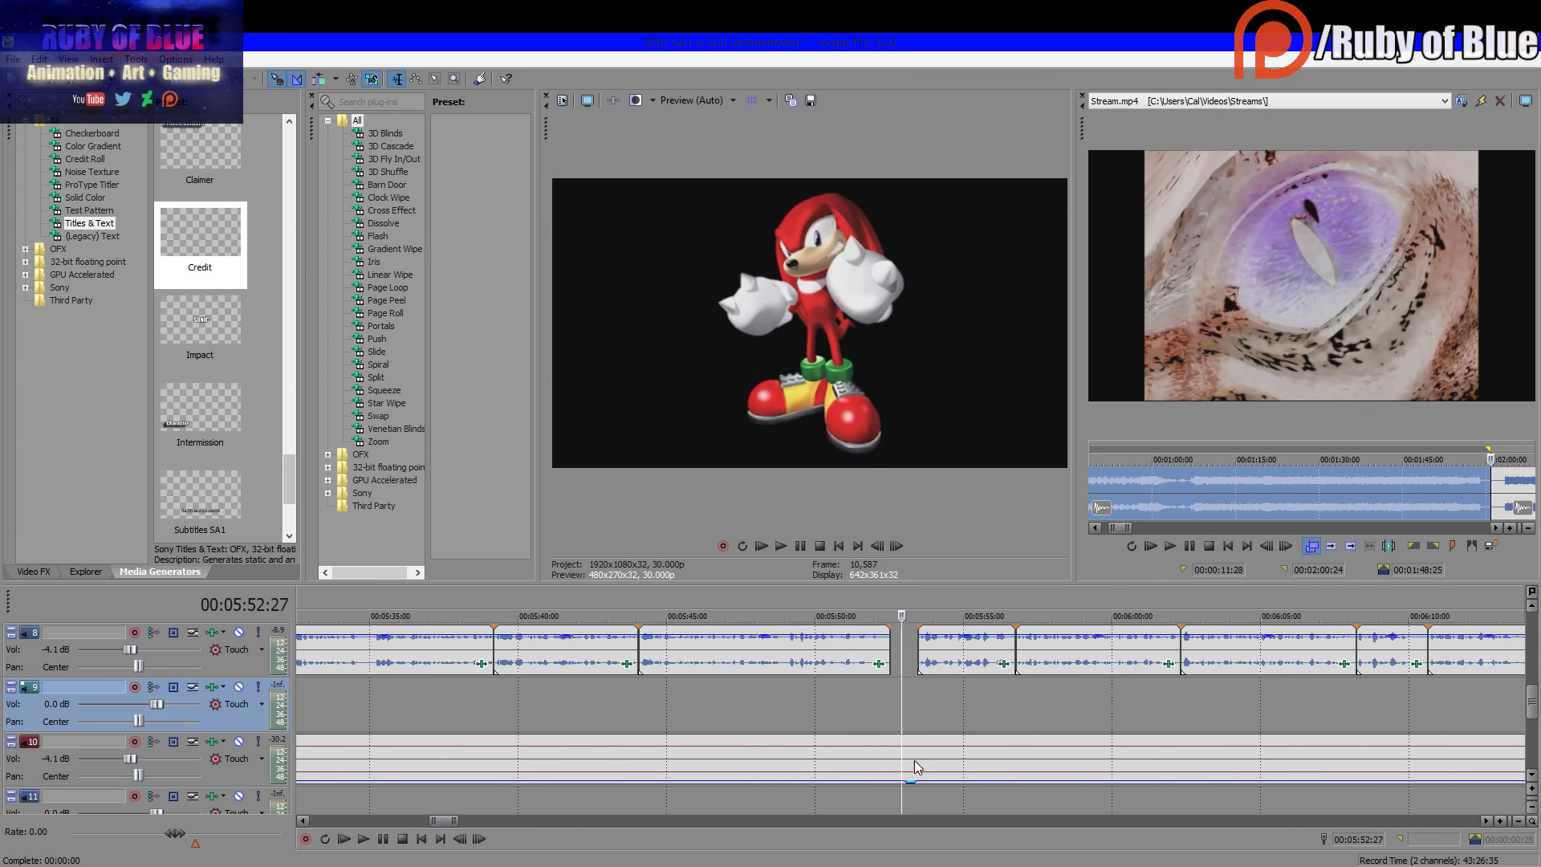
pyautogui.click(892, 754)
pyautogui.press('s')
pyautogui.moveTo(892, 755); pyautogui.dragTo(957, 773)
pyautogui.click(363, 840)
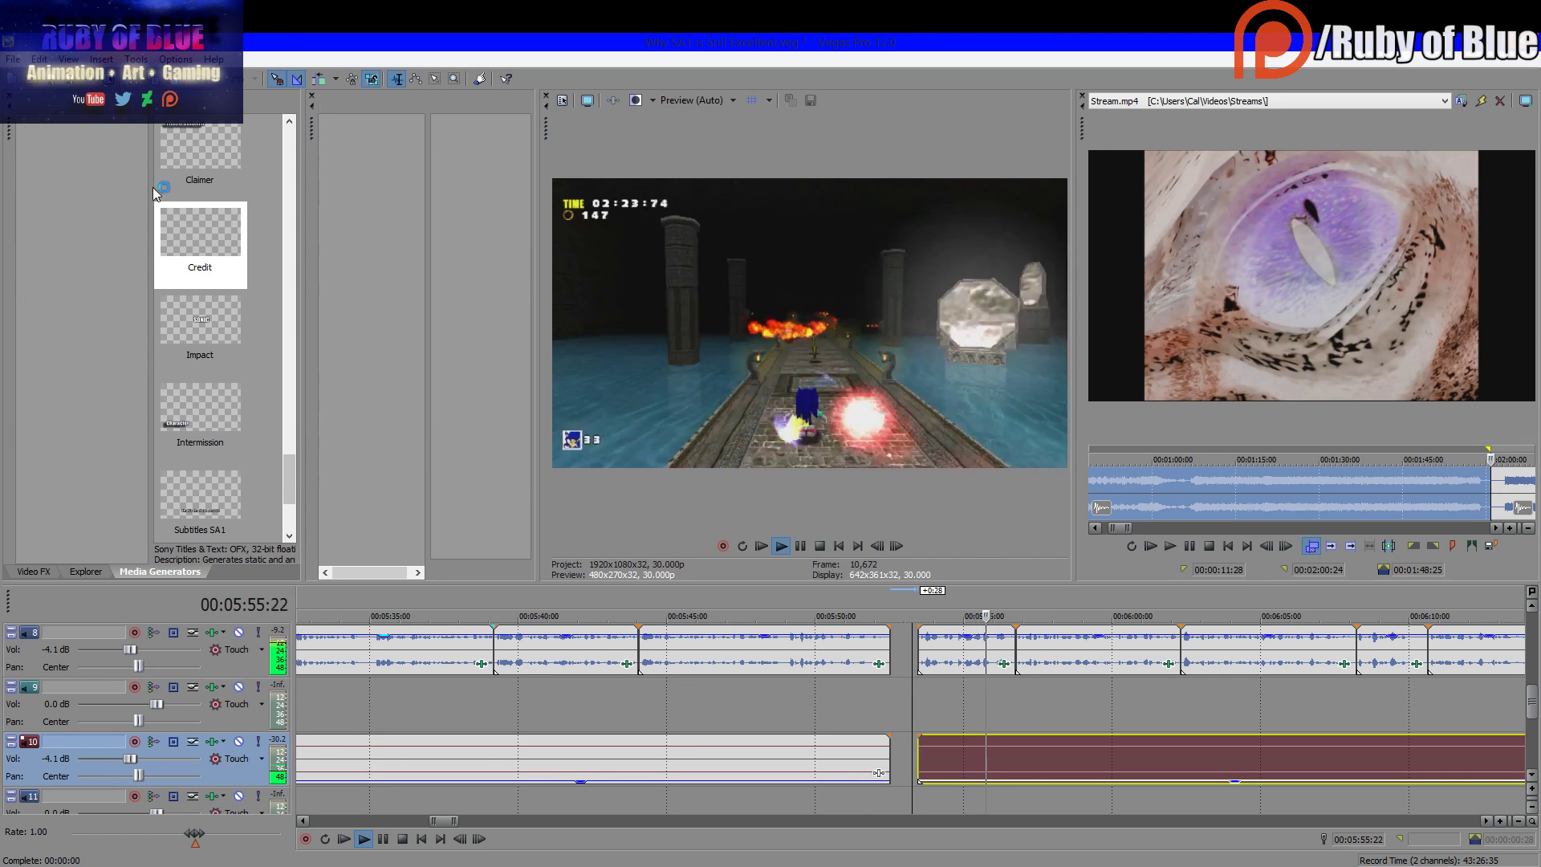
# Play the background audio across the gap from 00:05:51:14 and spot-check it at 00:06:15:01, 00:06:43:09 and 00:06:57:17
pyautogui.click(859, 691)
pyautogui.click(363, 841)
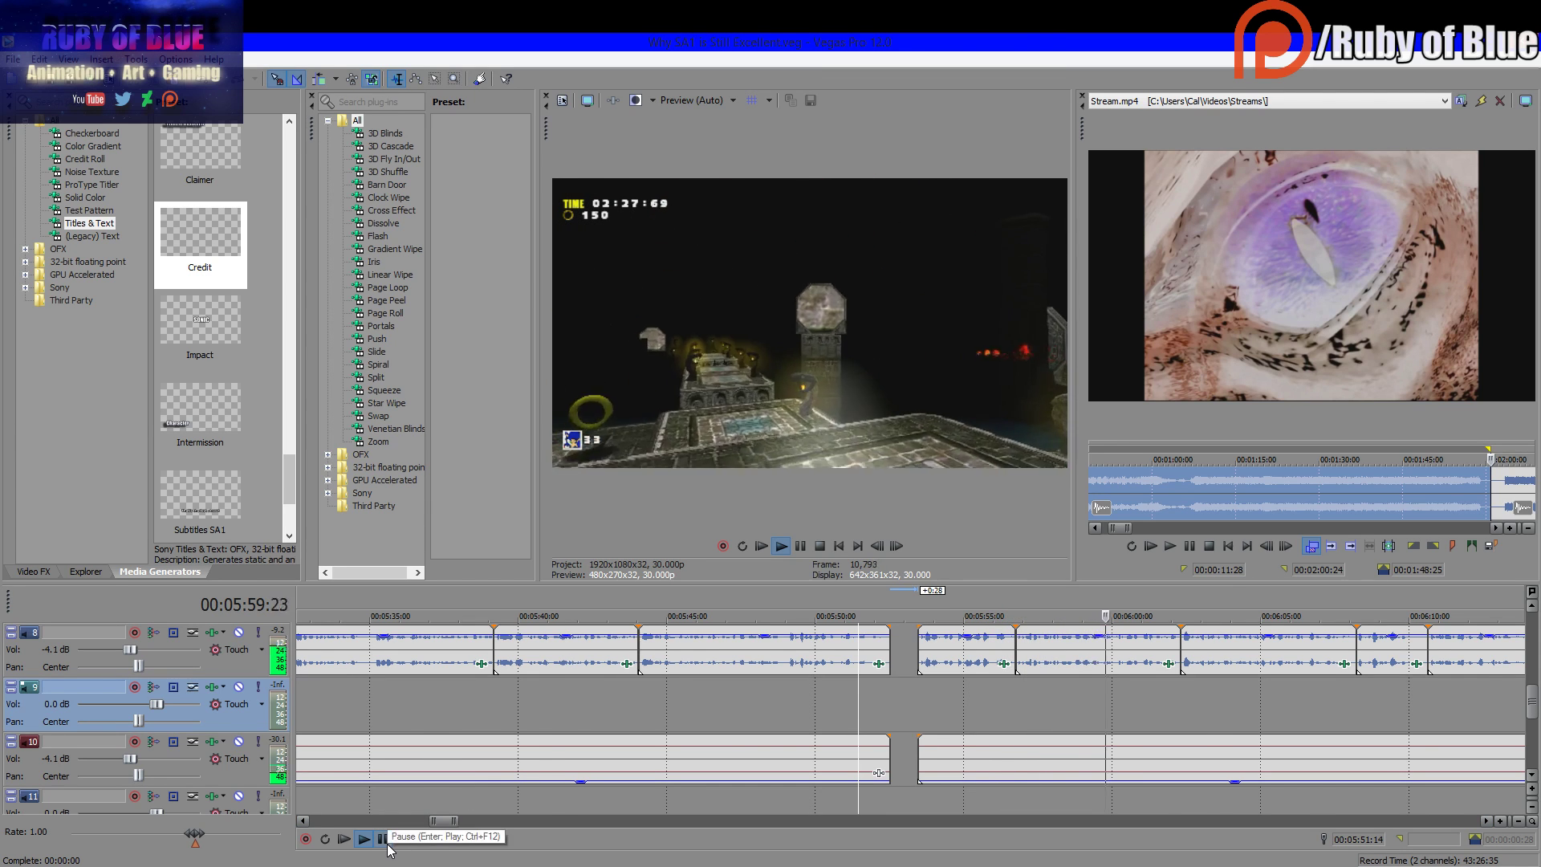
pyautogui.scroll(-3, 1212, 793)
pyautogui.scroll(-2, 1211, 789)
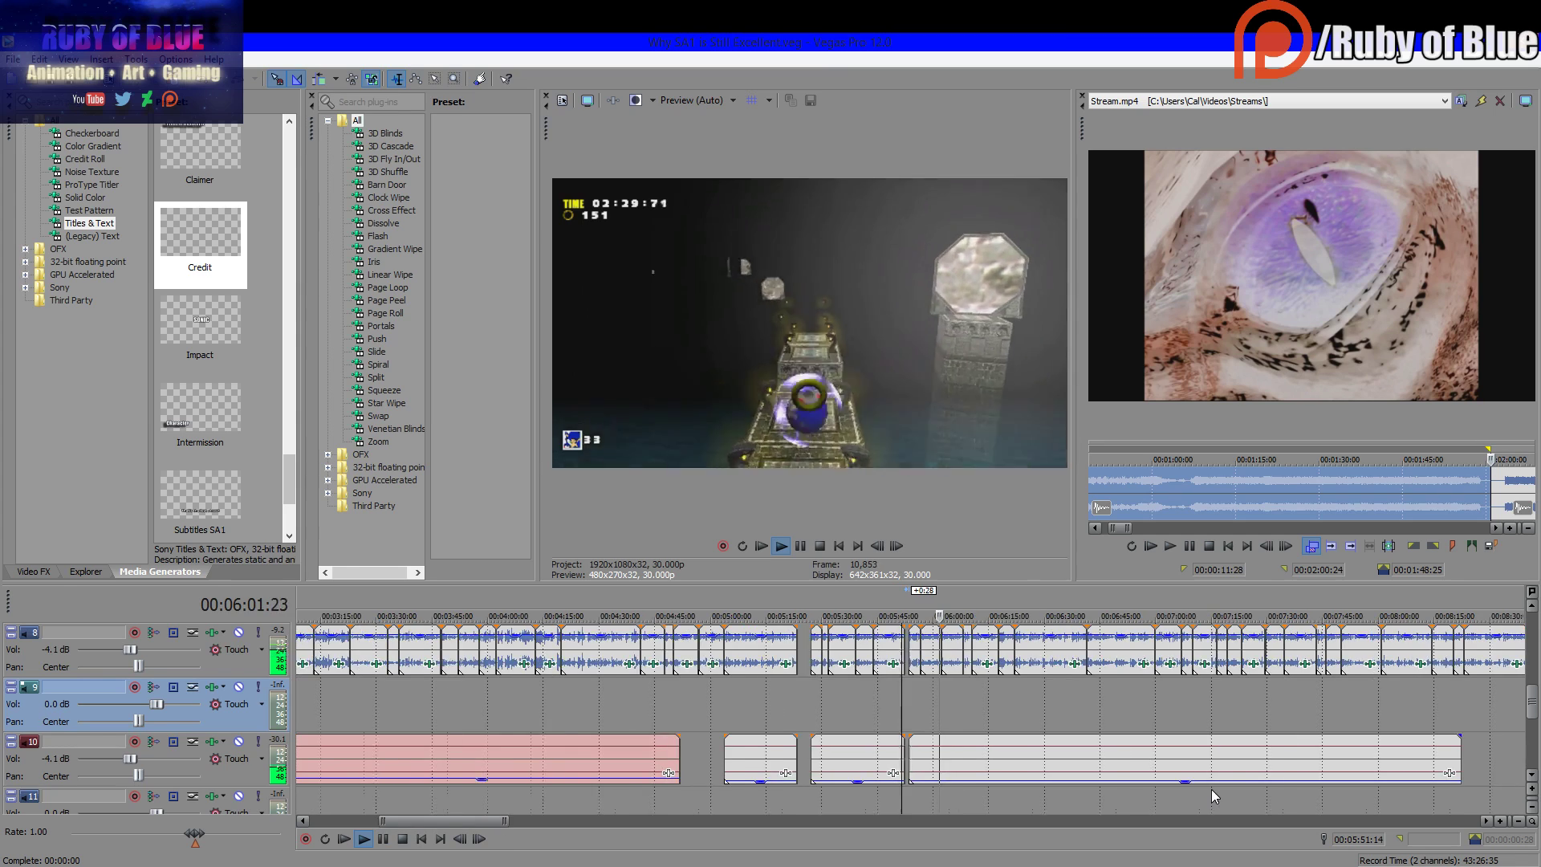
pyautogui.click(1032, 729)
pyautogui.click(362, 841)
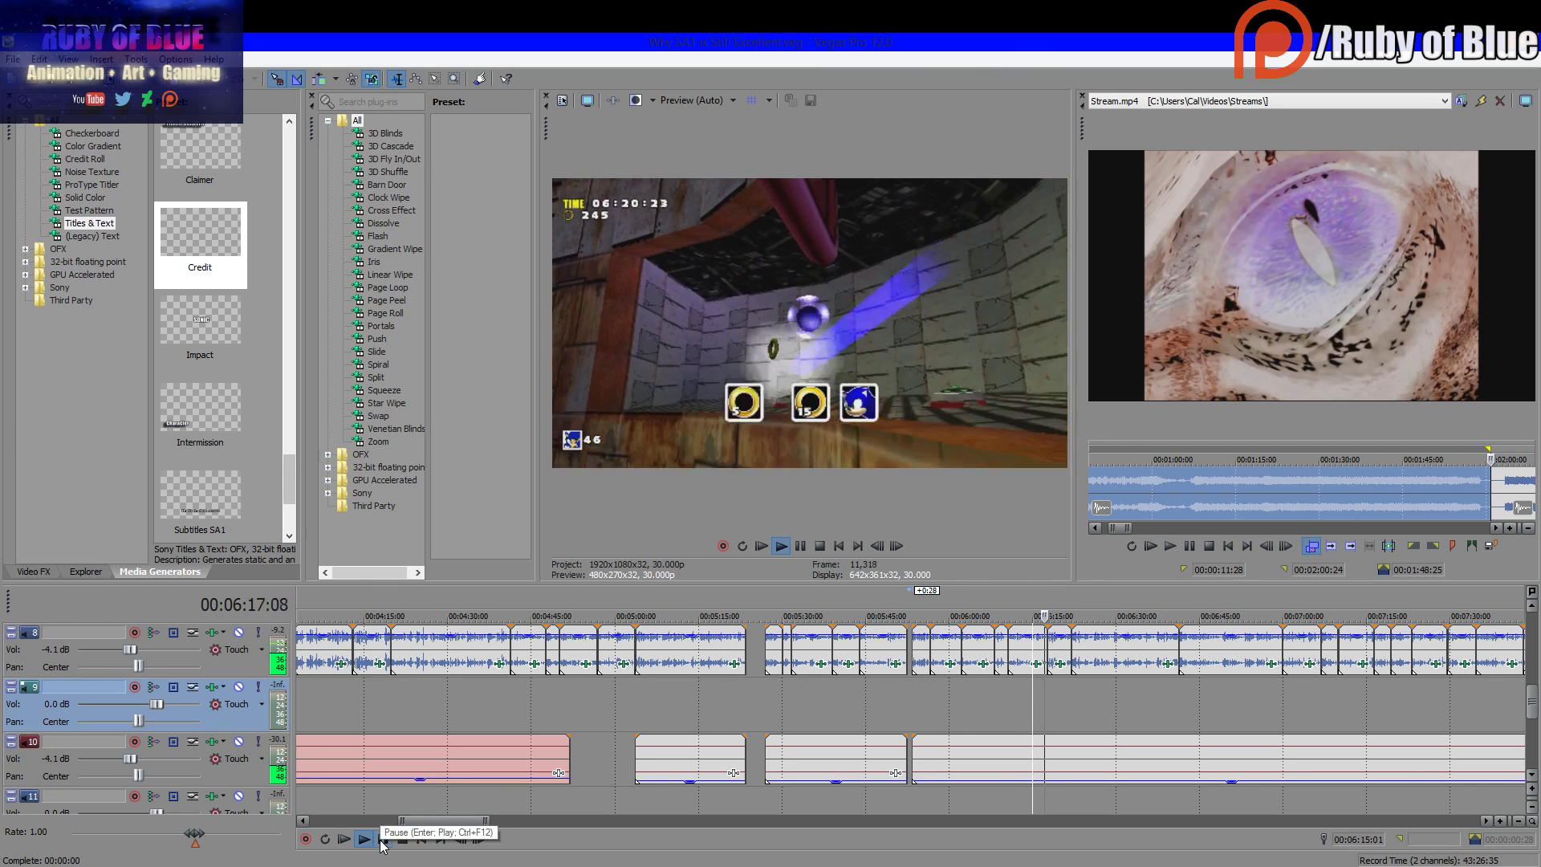
pyautogui.click(382, 842)
pyautogui.click(1191, 697)
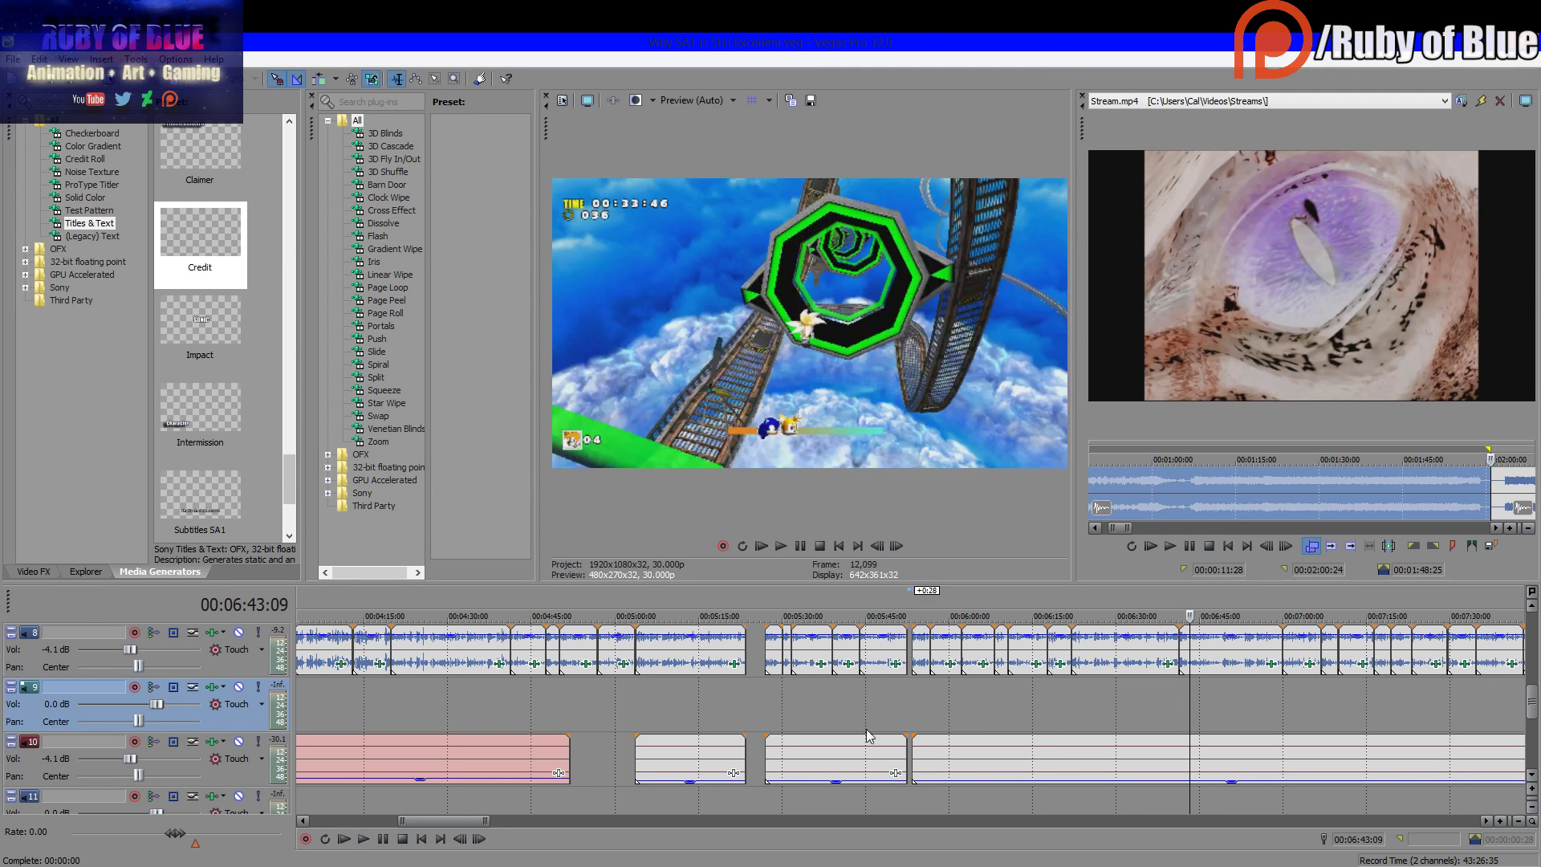
pyautogui.click(364, 839)
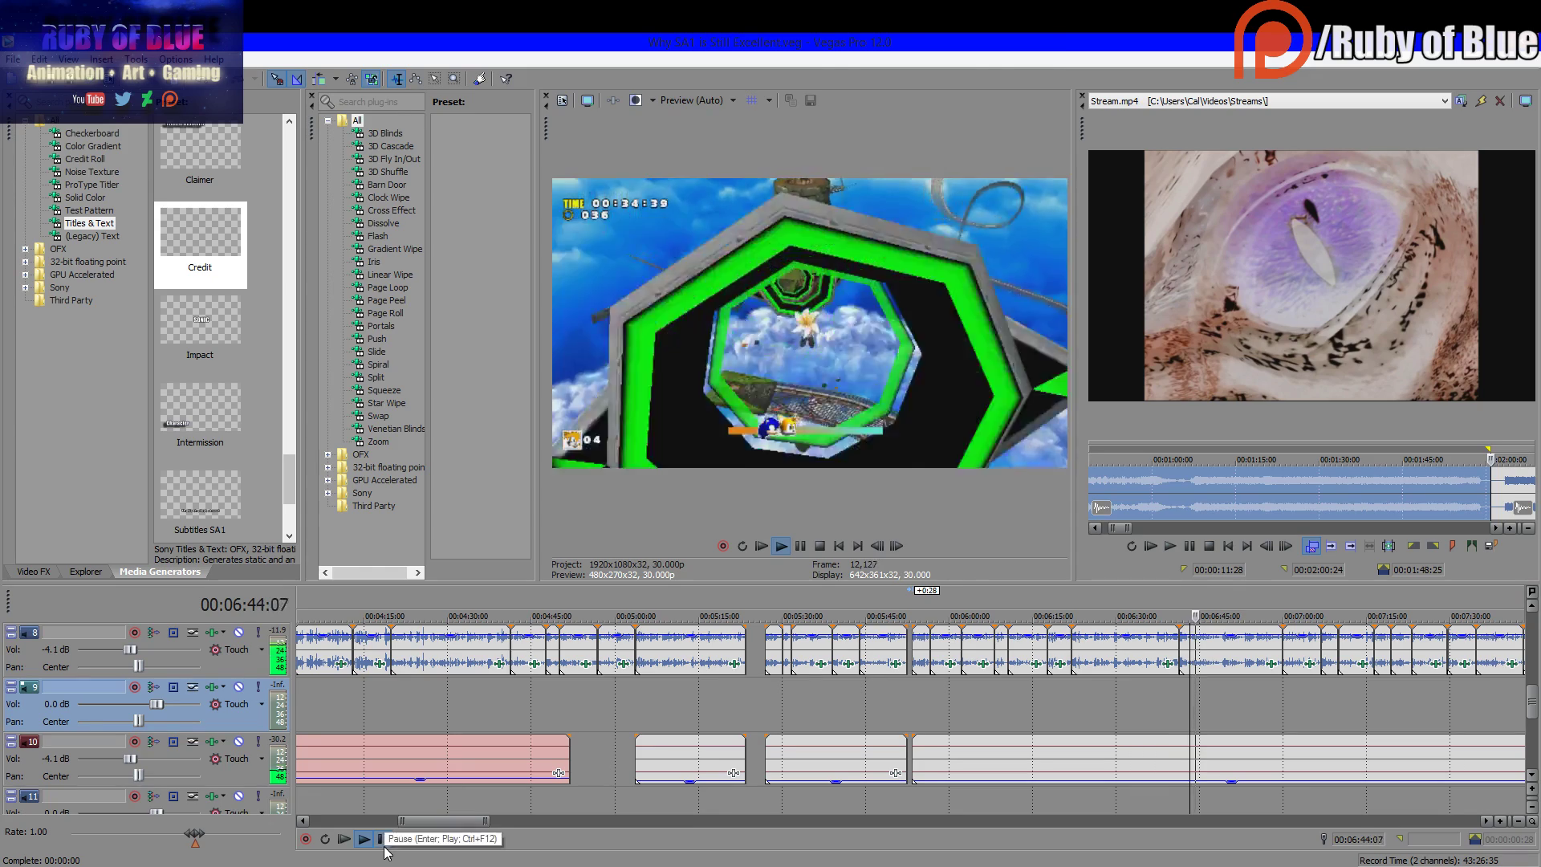
pyautogui.click(1269, 701)
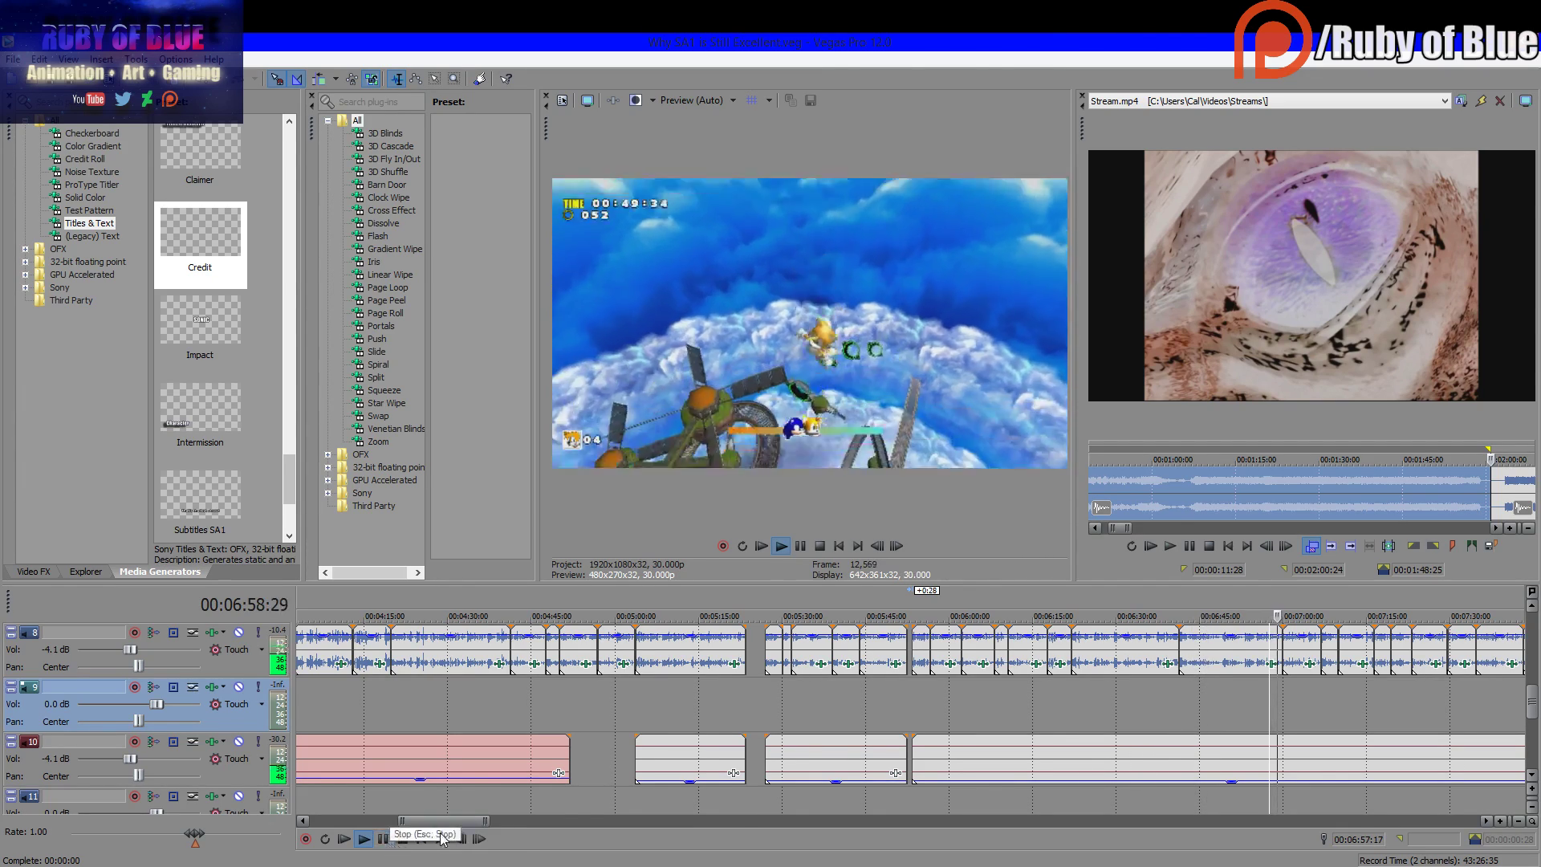
# Trim the last track 10 clip to end at about 00:07:07 and fade it out from about 00:06:57:17
pyautogui.hscroll(3, 1419, 692)
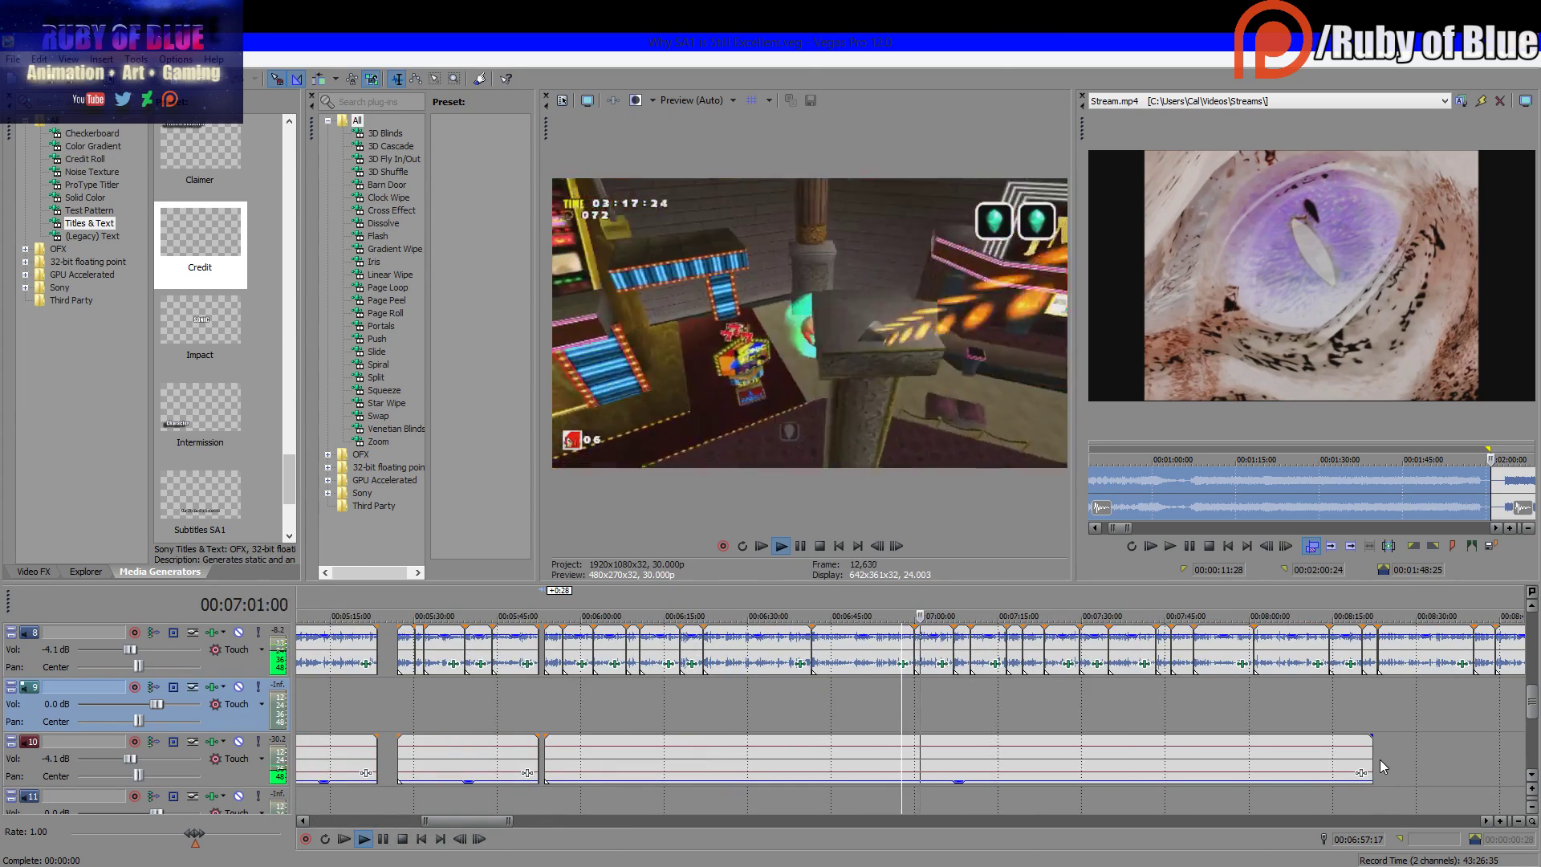
pyautogui.moveTo(1373, 758); pyautogui.dragTo(957, 735)
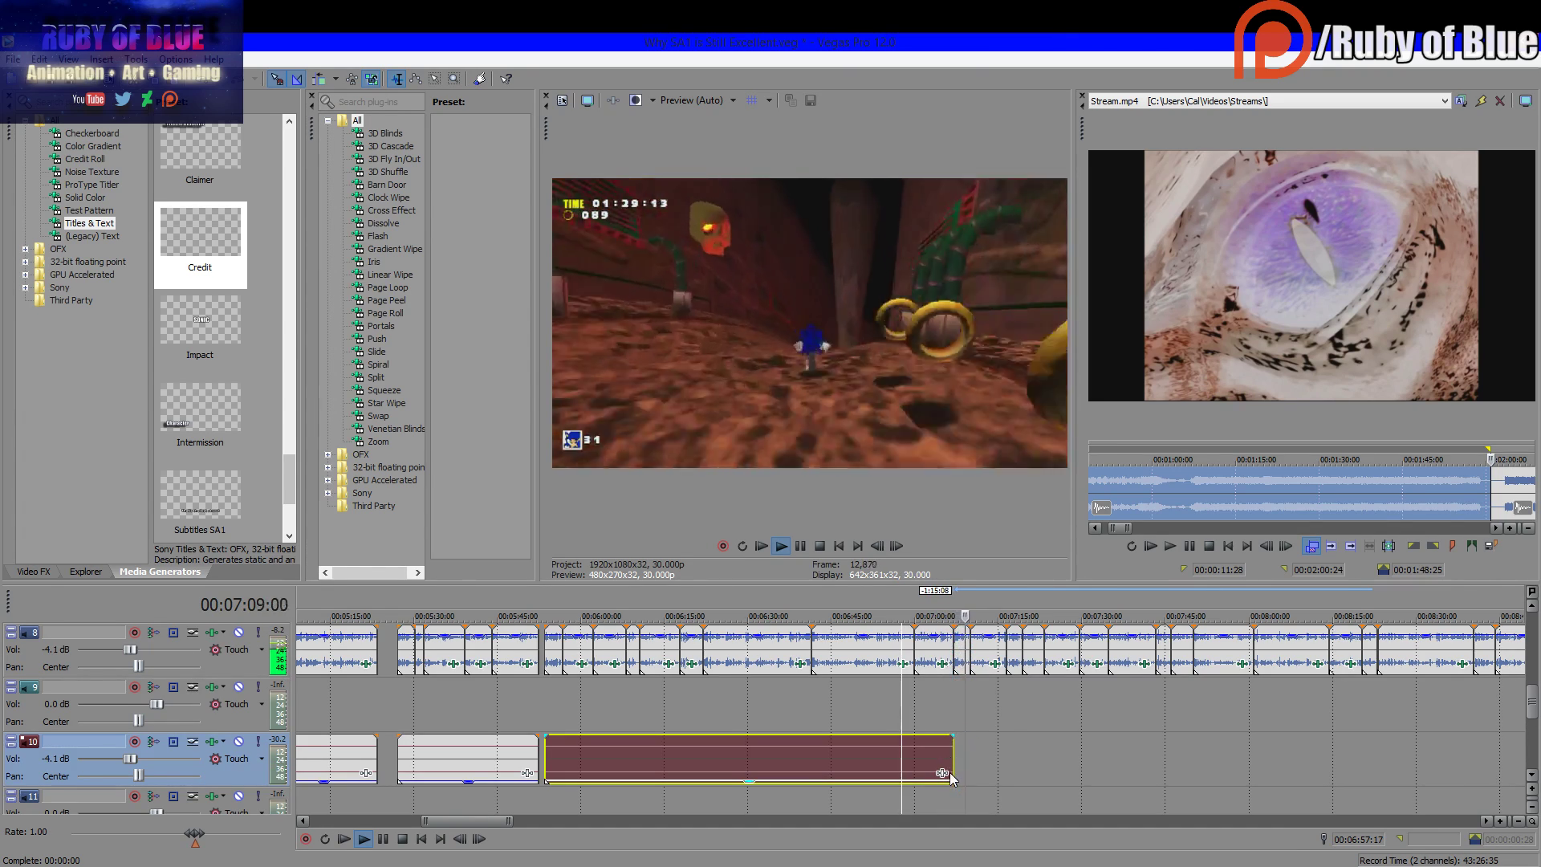
pyautogui.moveTo(955, 776); pyautogui.dragTo(902, 777)
pyautogui.click(385, 839)
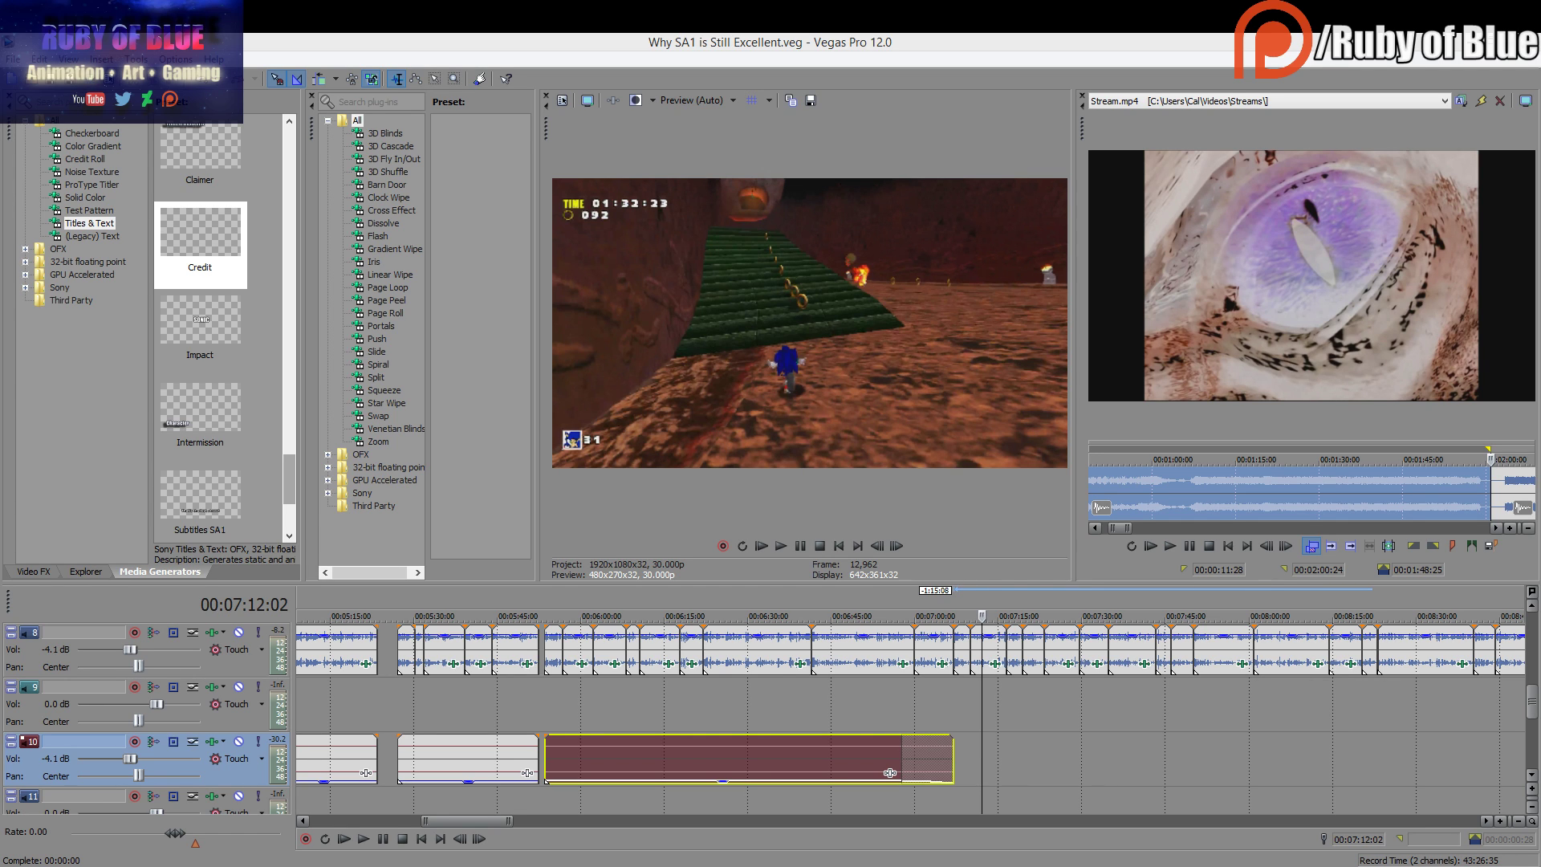
# Add another background audio clip on track 10 at about 00:07:07, lower its gain, and play the transition from 00:07:05:21
pyautogui.moveTo(890, 772); pyautogui.dragTo(1042, 787)
pyautogui.press('space')
pyautogui.click(947, 718)
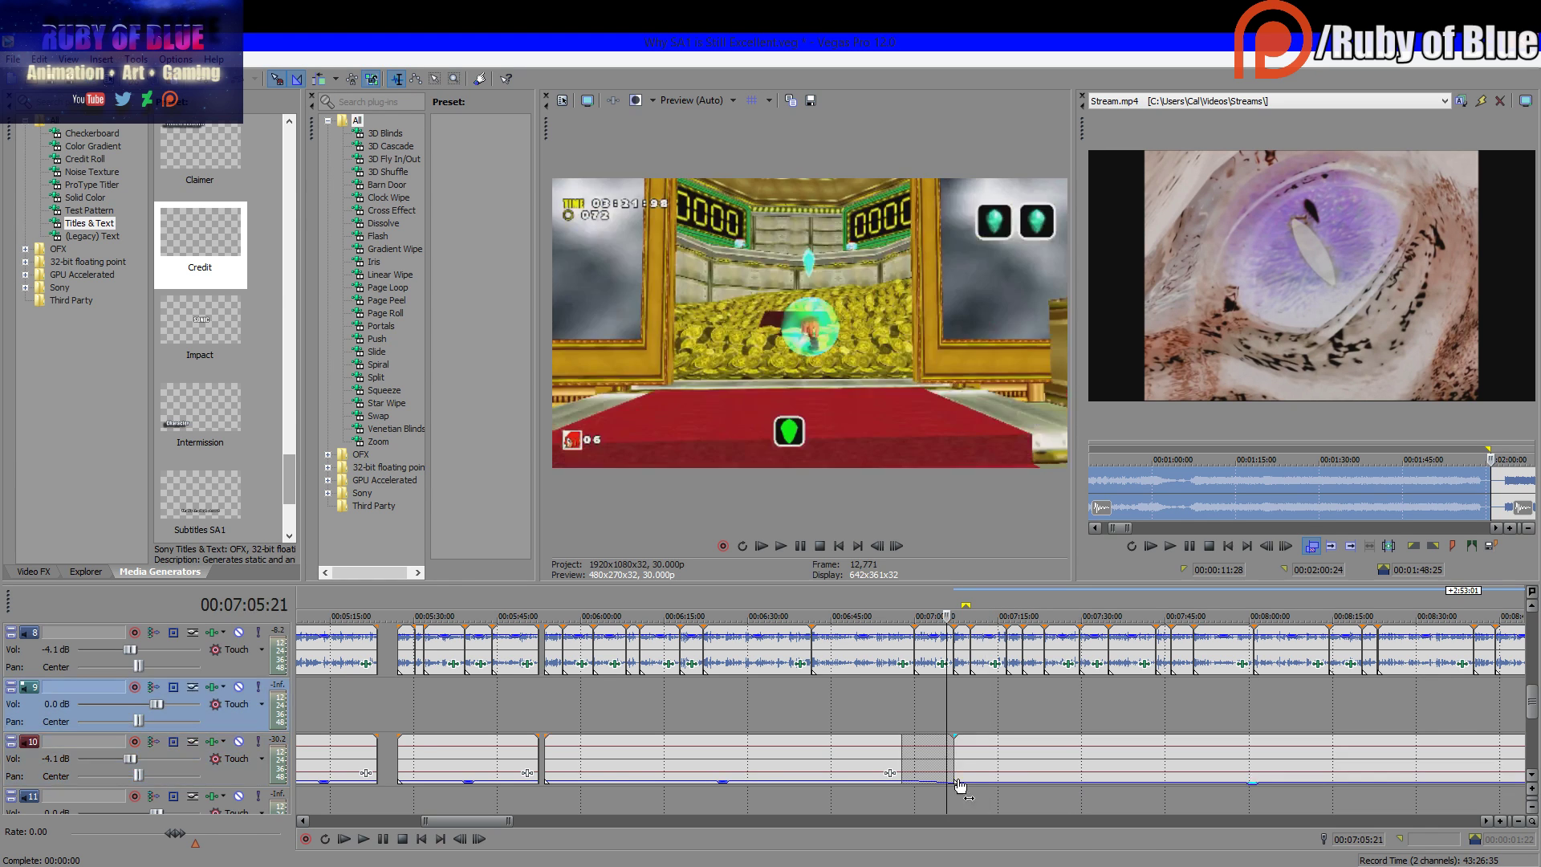
pyautogui.click(382, 839)
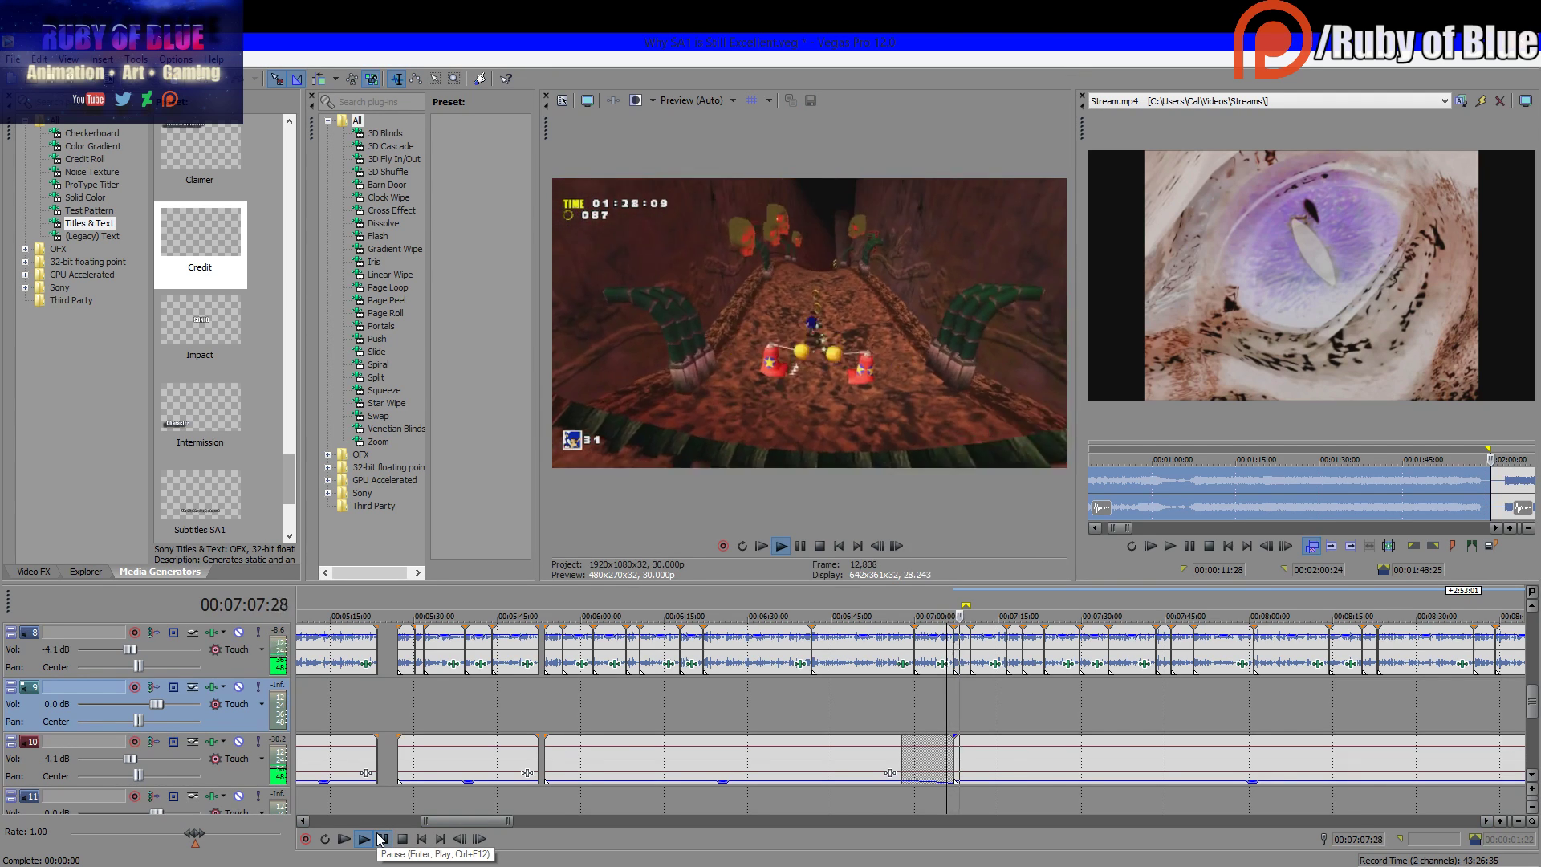
# Listen to the new track 10 clip under the narration up to 00:07:40:20 and check its extent on the timeline
pyautogui.scroll(5, 1010, 771)
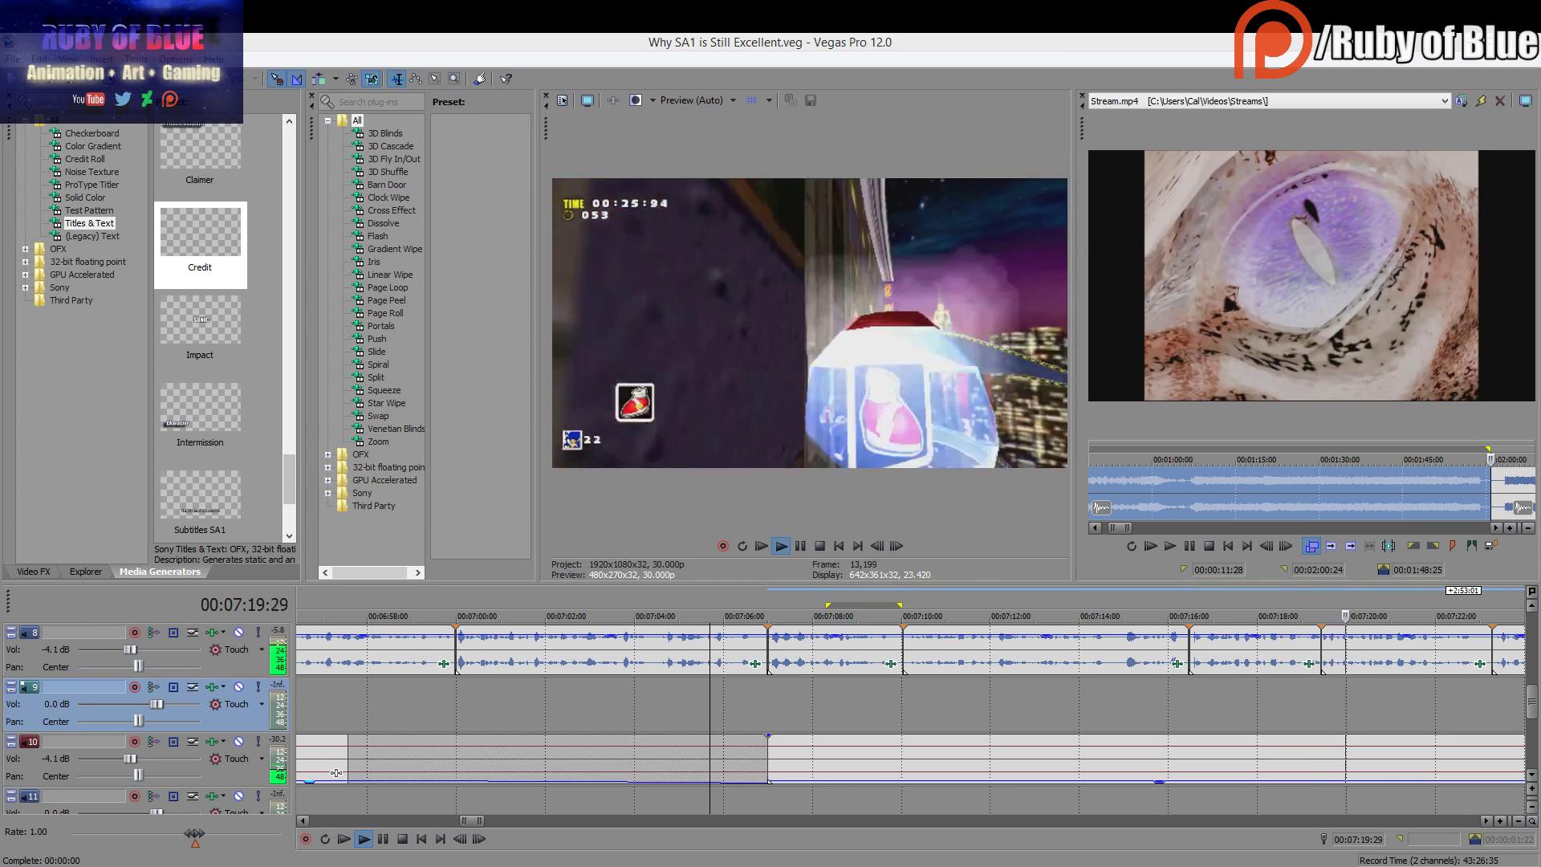
pyautogui.click(383, 840)
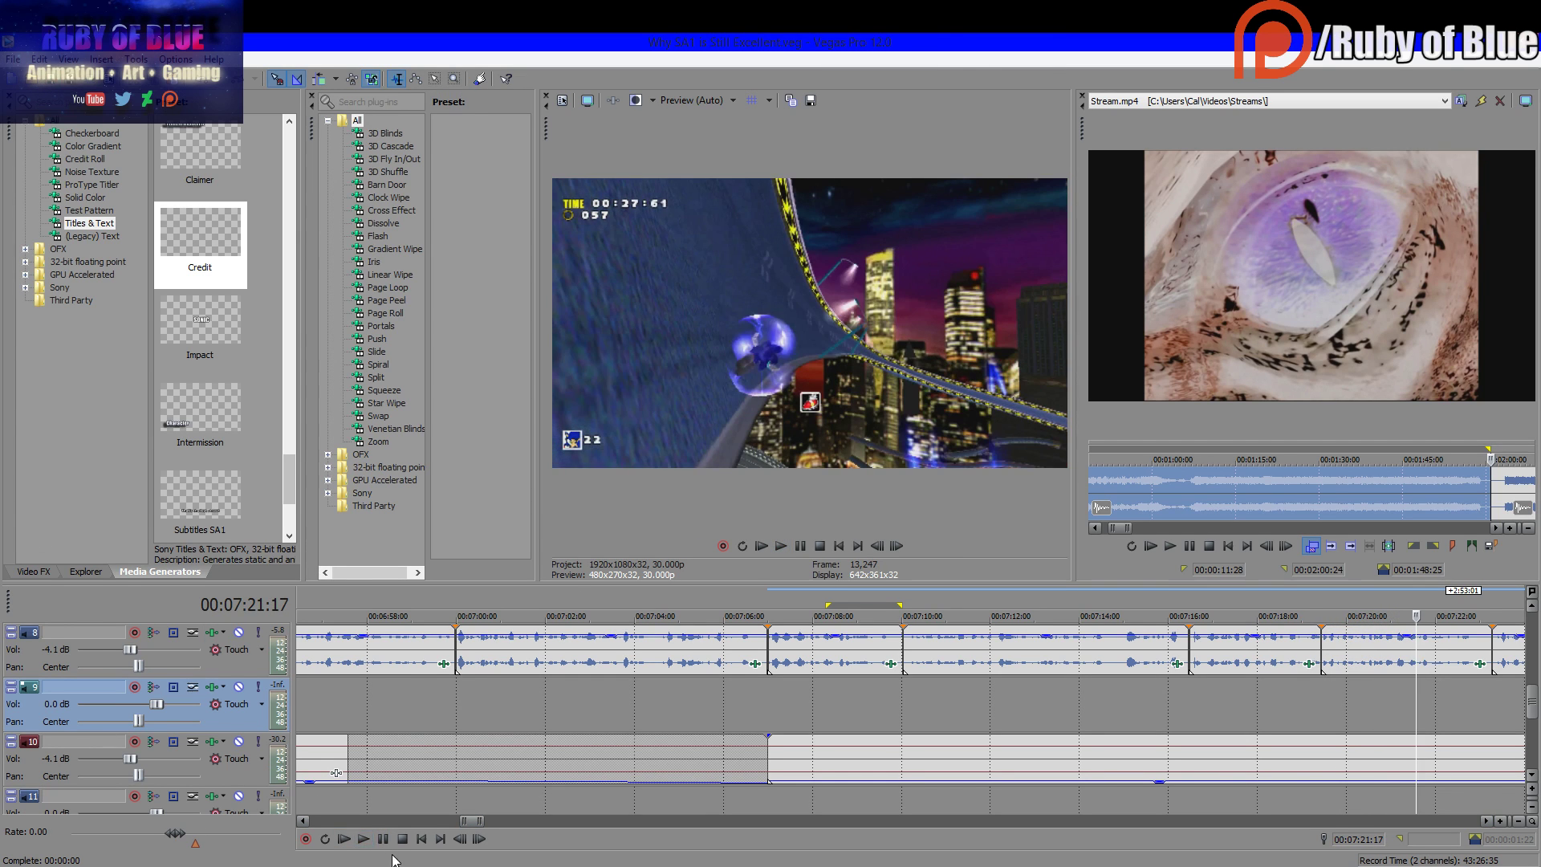
pyautogui.click(363, 838)
pyautogui.scroll(-5, 881, 711)
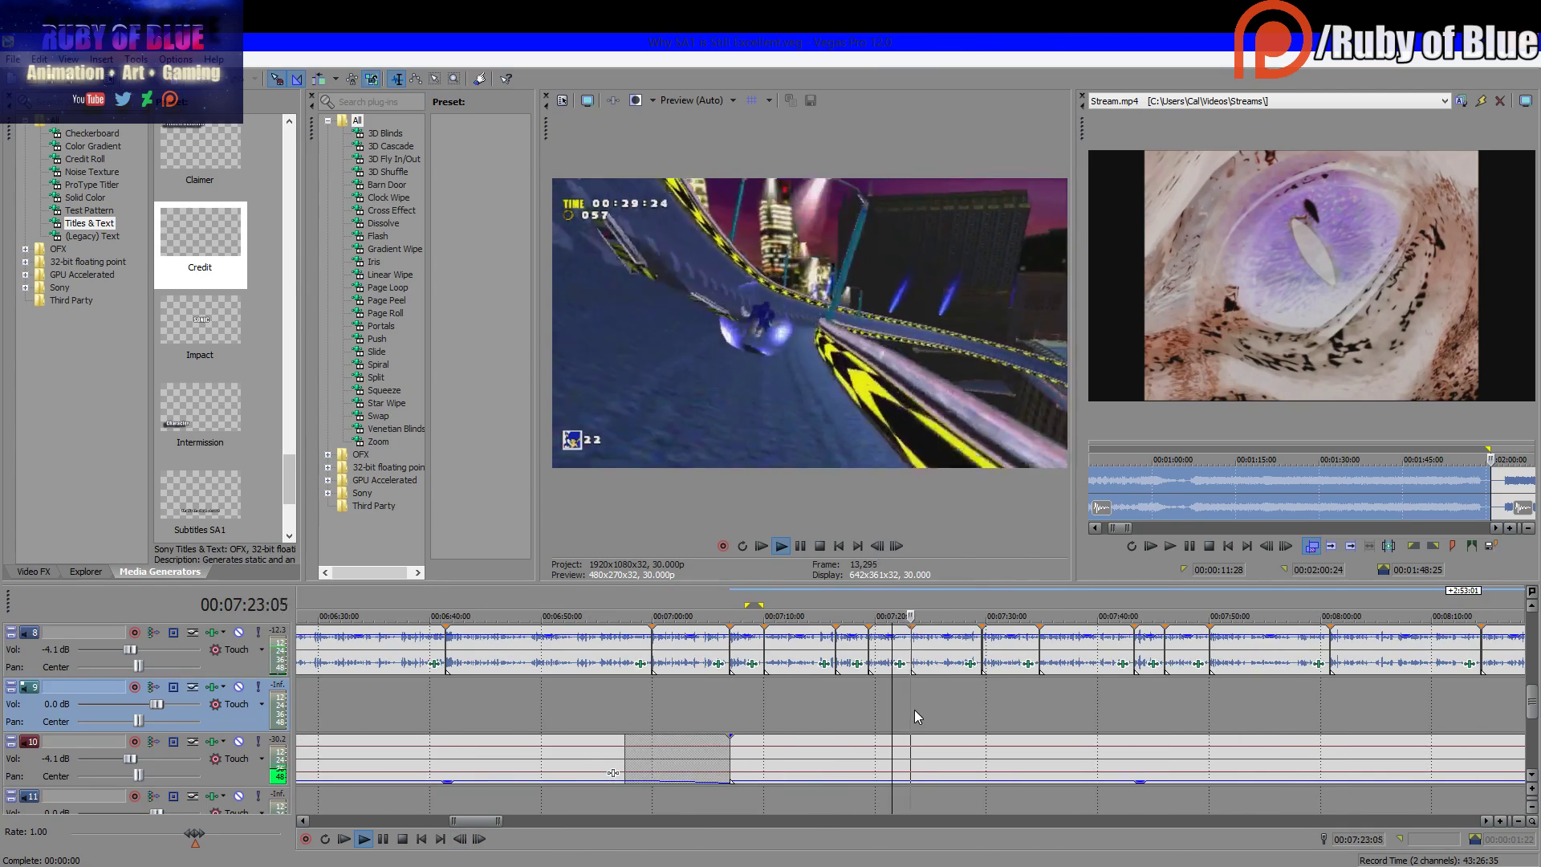
pyautogui.scroll(-4, 1008, 771)
pyautogui.scroll(-5, 1009, 770)
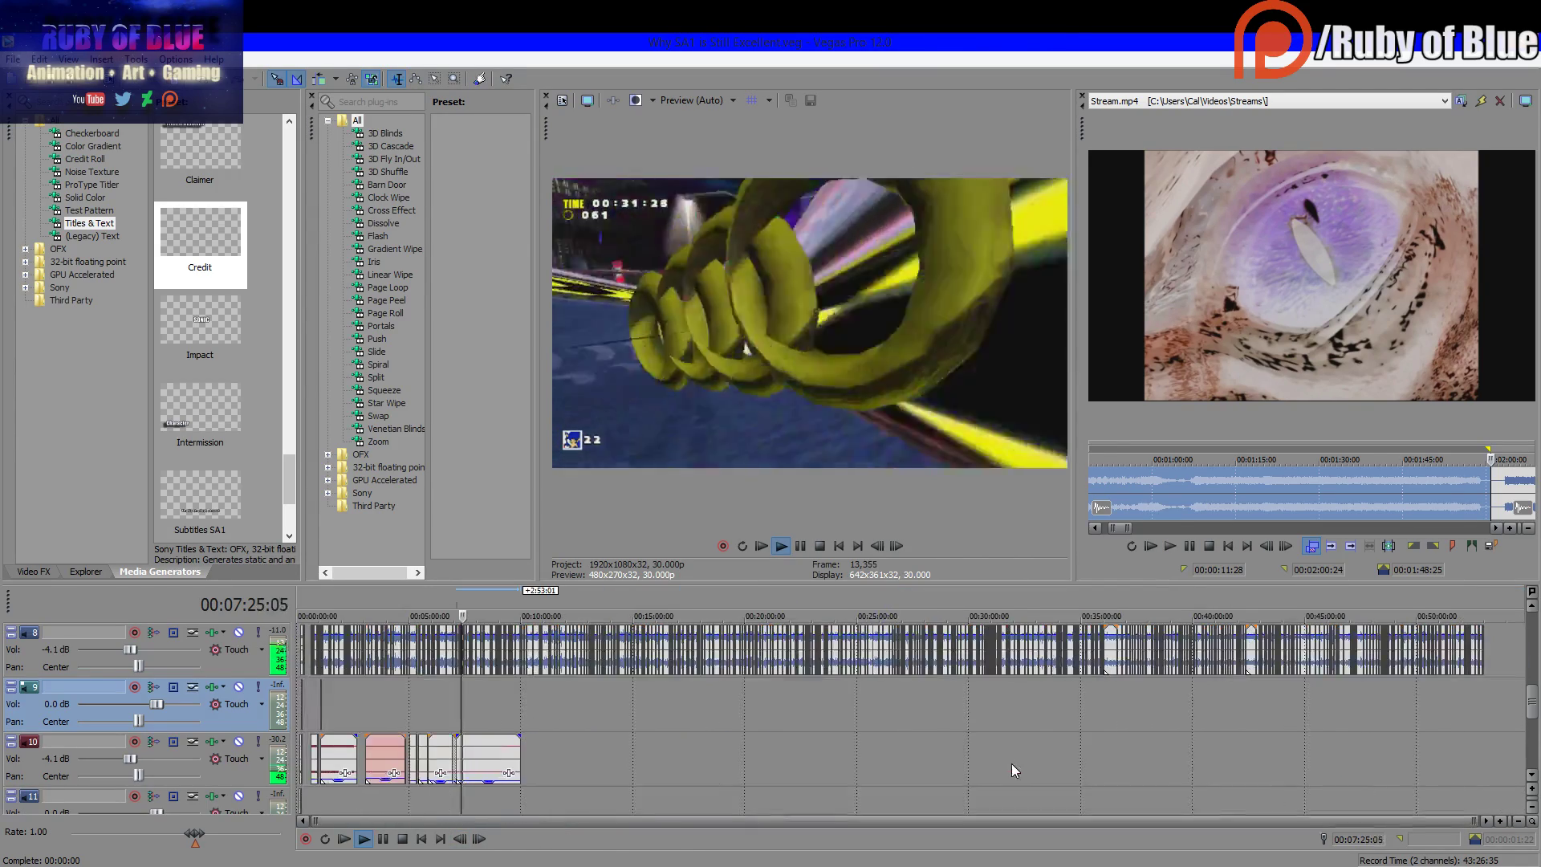
pyautogui.moveTo(1530, 714)
pyautogui.mouseDown()
pyautogui.moveTo(1528, 684)
pyautogui.moveTo(1529, 710)
pyautogui.mouseUp()
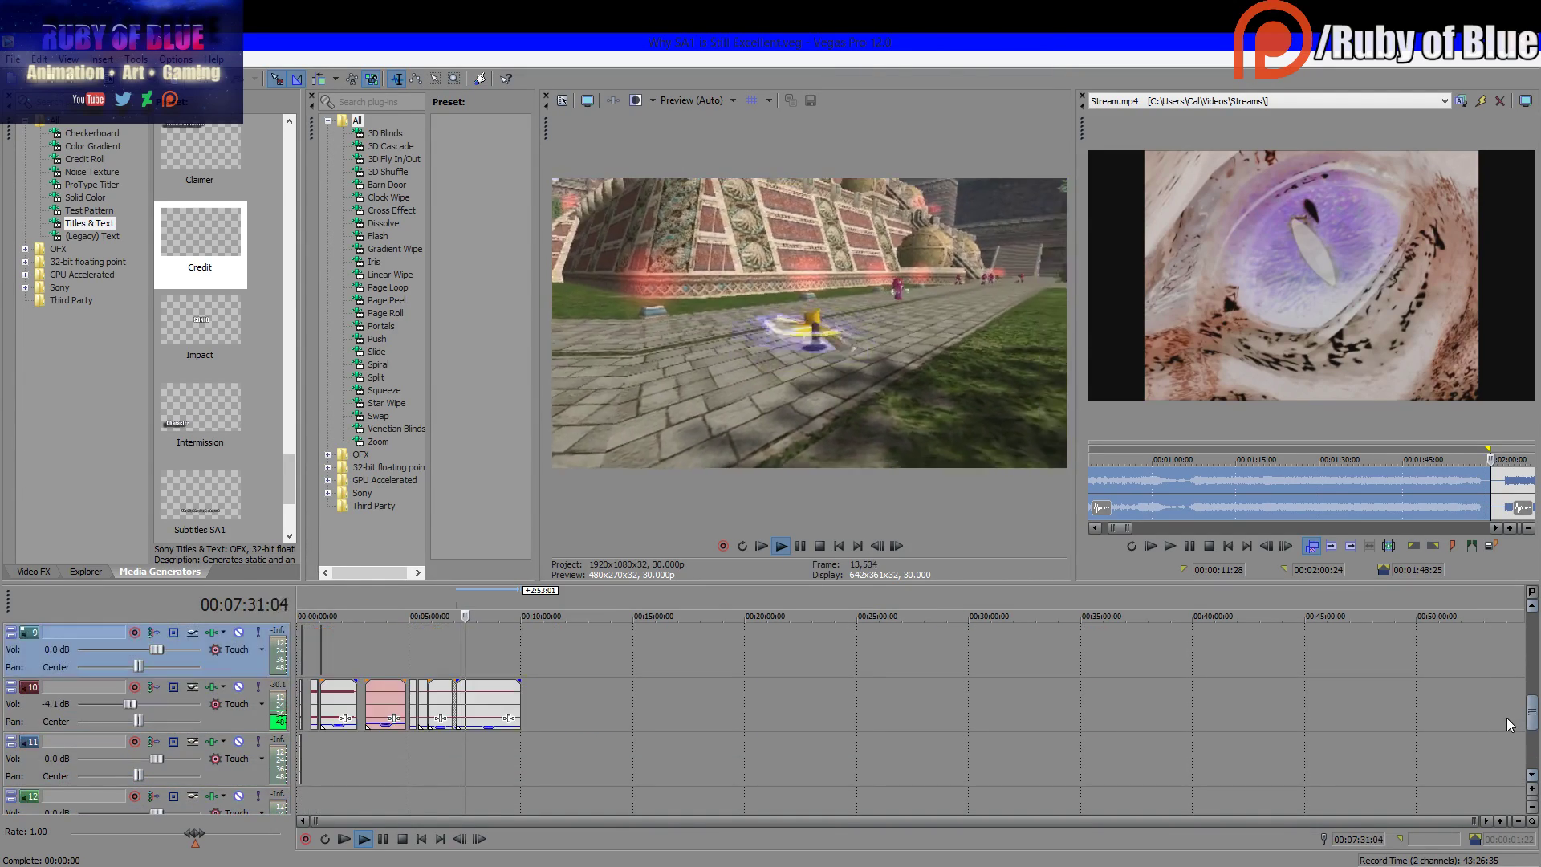
pyautogui.scroll(5, 748, 712)
pyautogui.scroll(2, 748, 713)
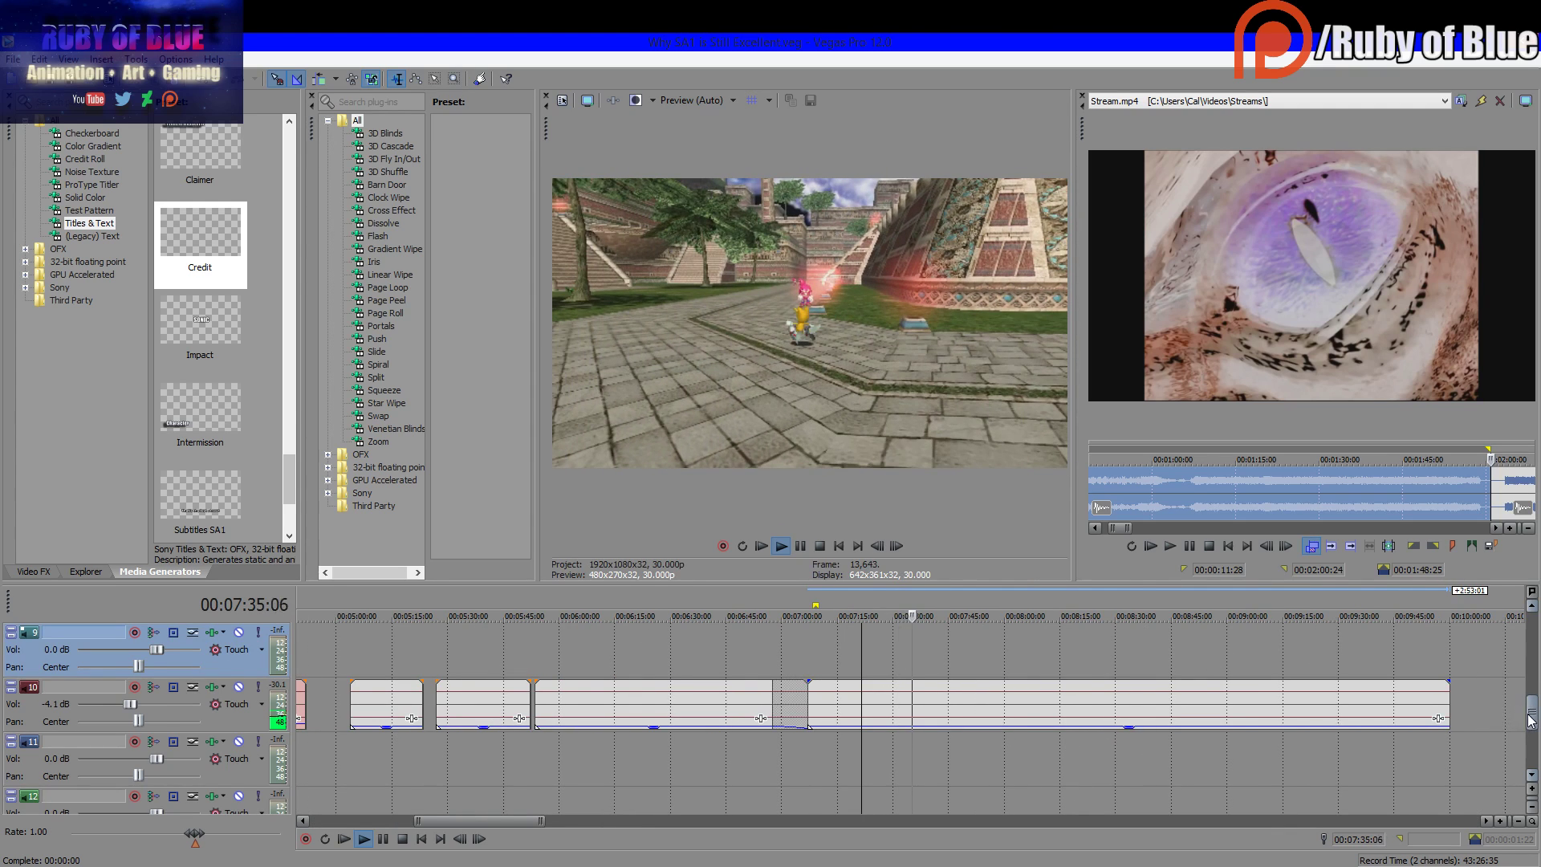
pyautogui.scroll(2, 1531, 708)
pyautogui.scroll(-1, 1531, 708)
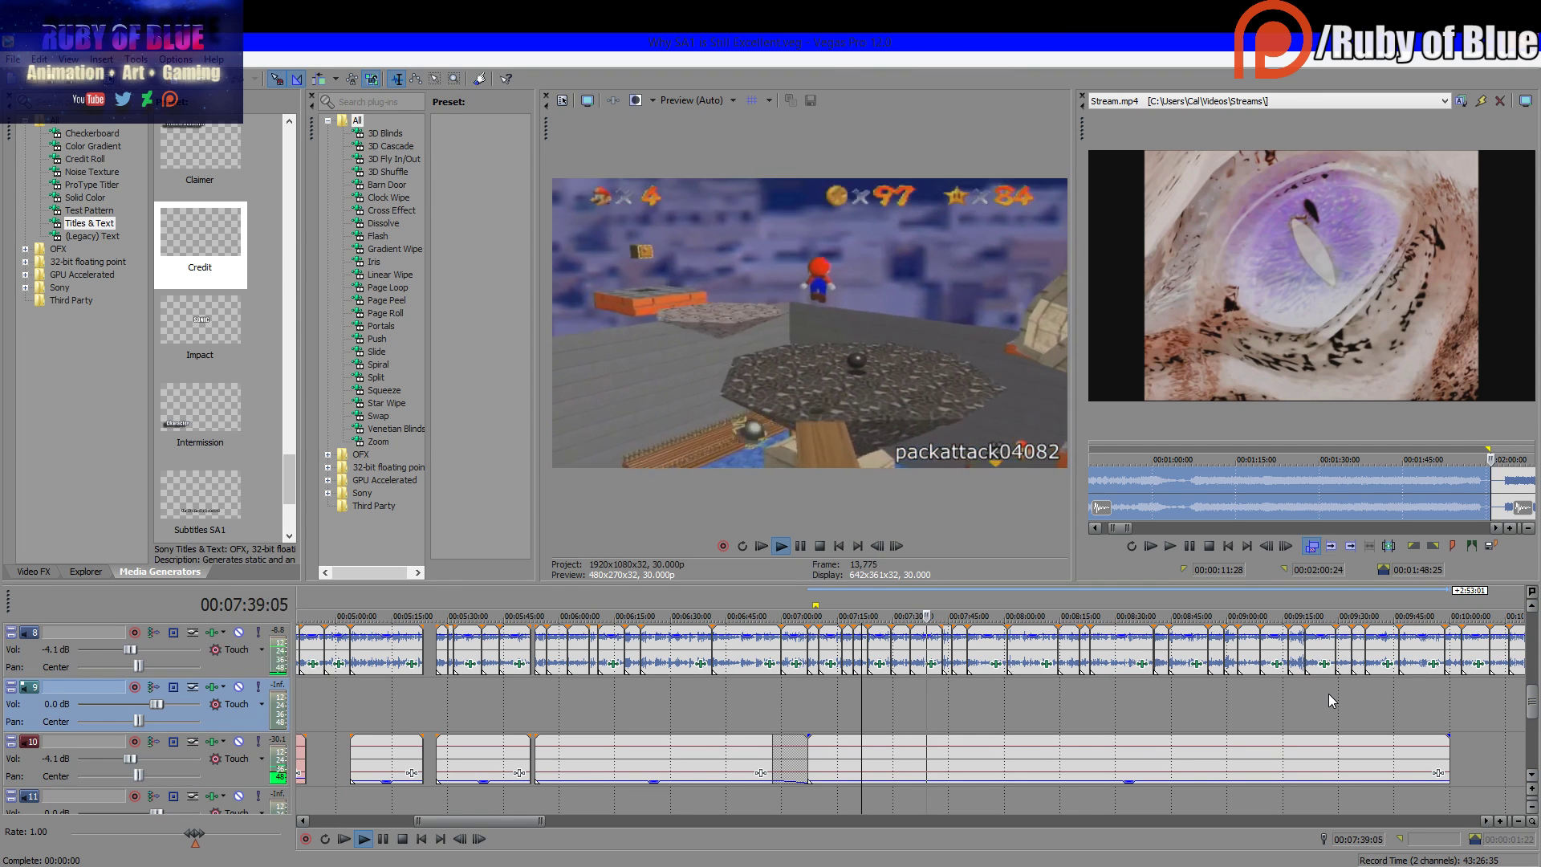
pyautogui.click(383, 839)
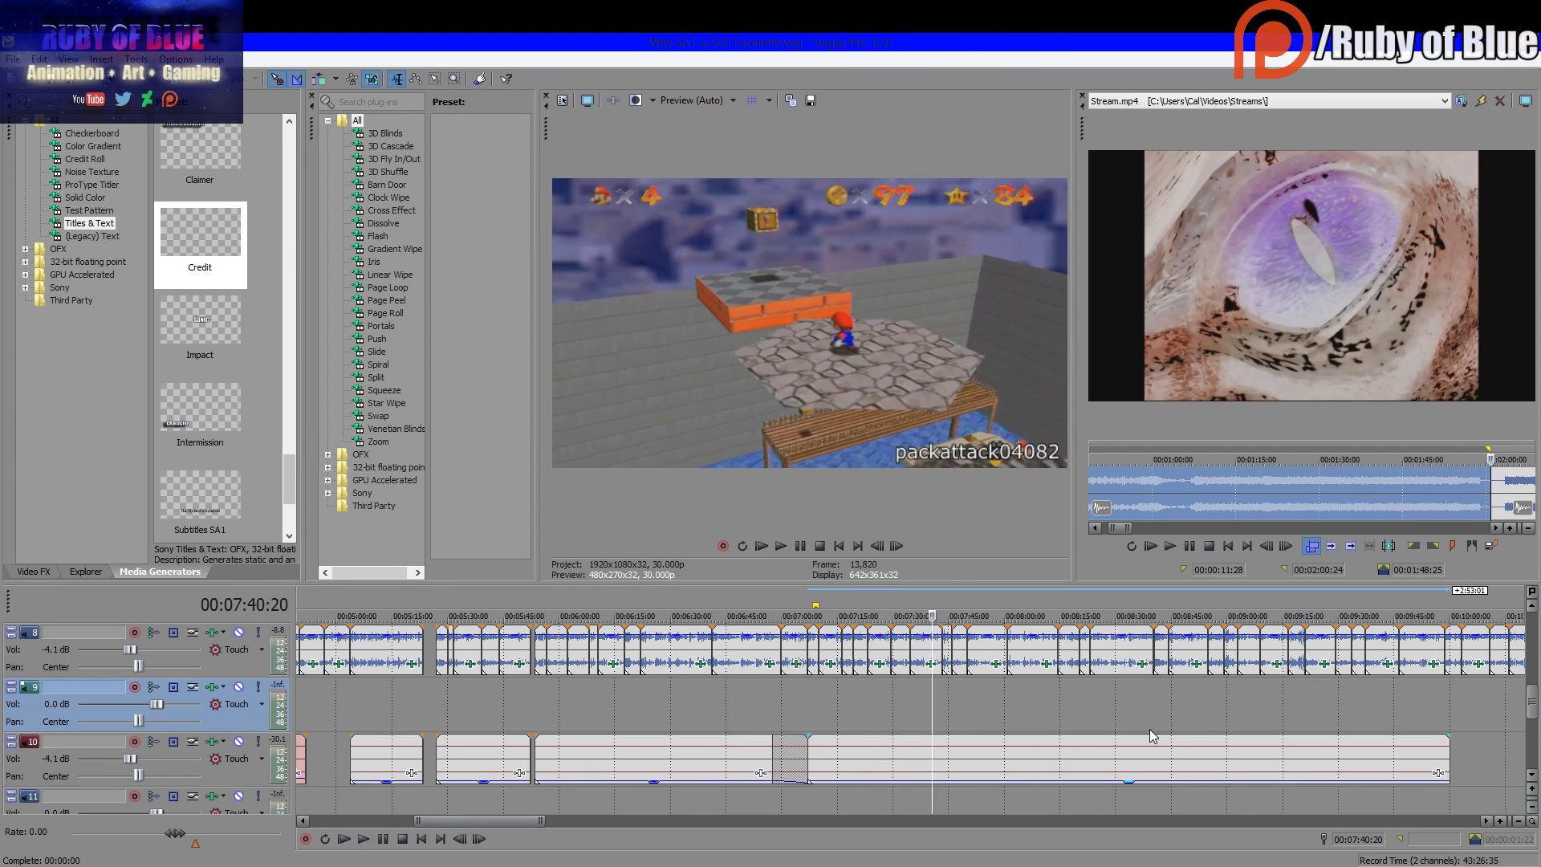
# Spot-check the track 10 background audio at 00:08:25:04 and 00:09:07:02, and play the narration up to 00:09:25:14
pyautogui.click(1226, 717)
pyautogui.click(1099, 716)
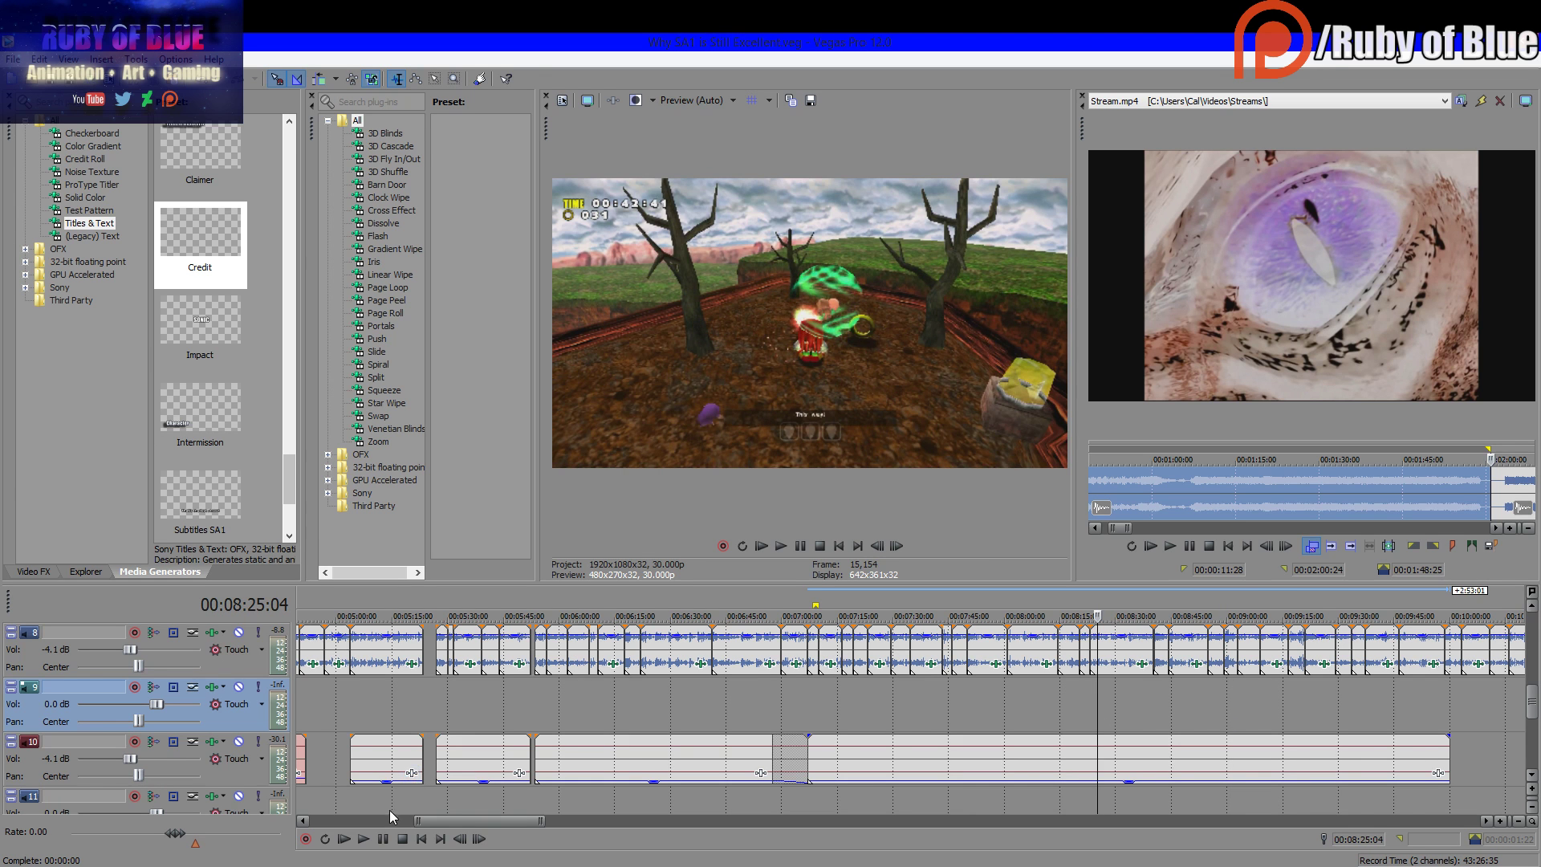
pyautogui.click(388, 843)
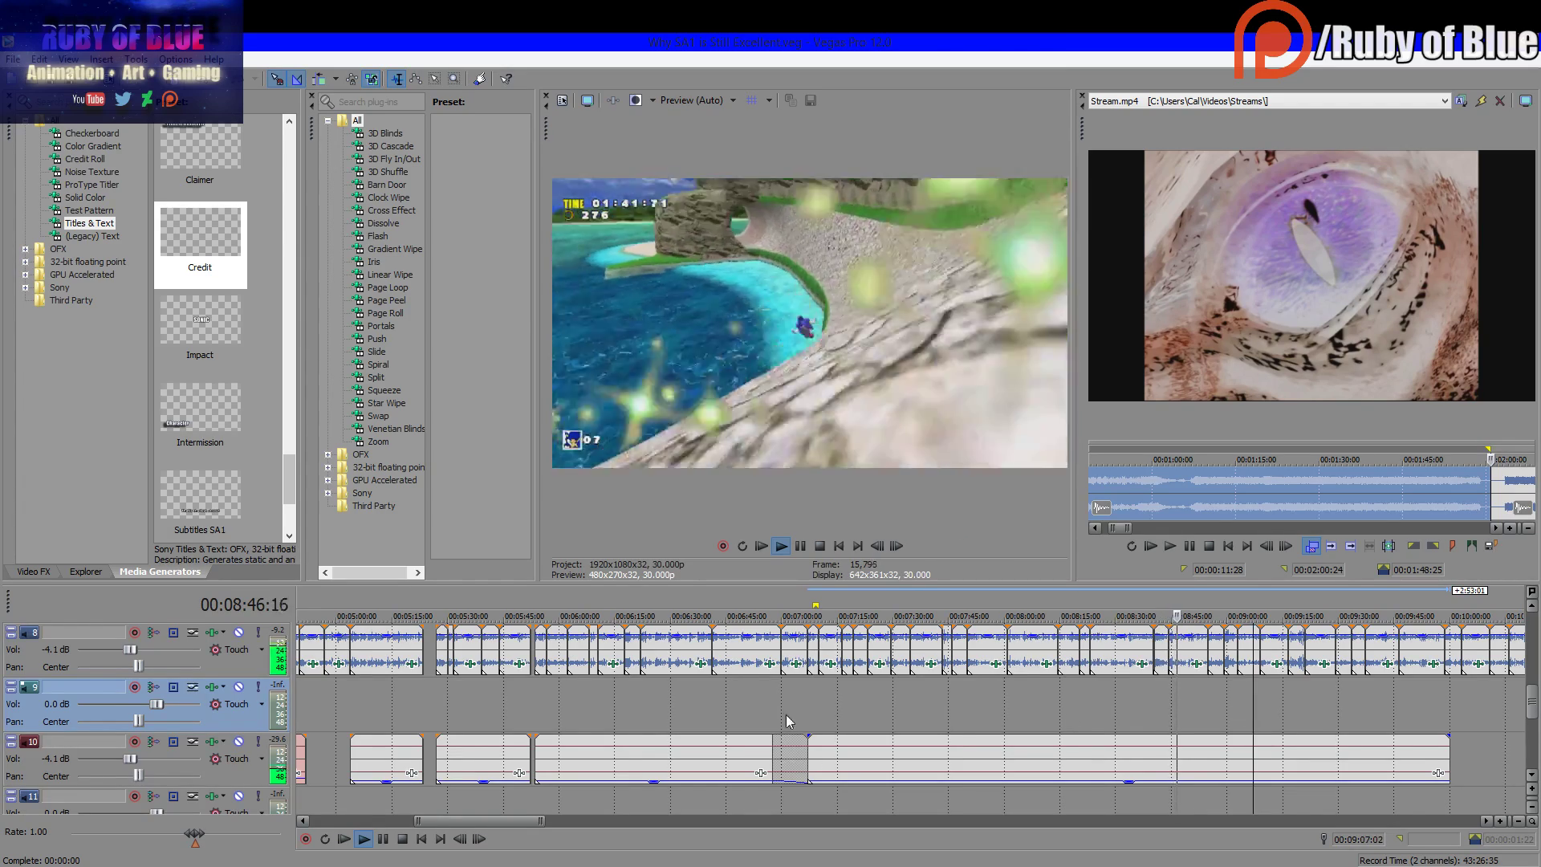
pyautogui.click(363, 837)
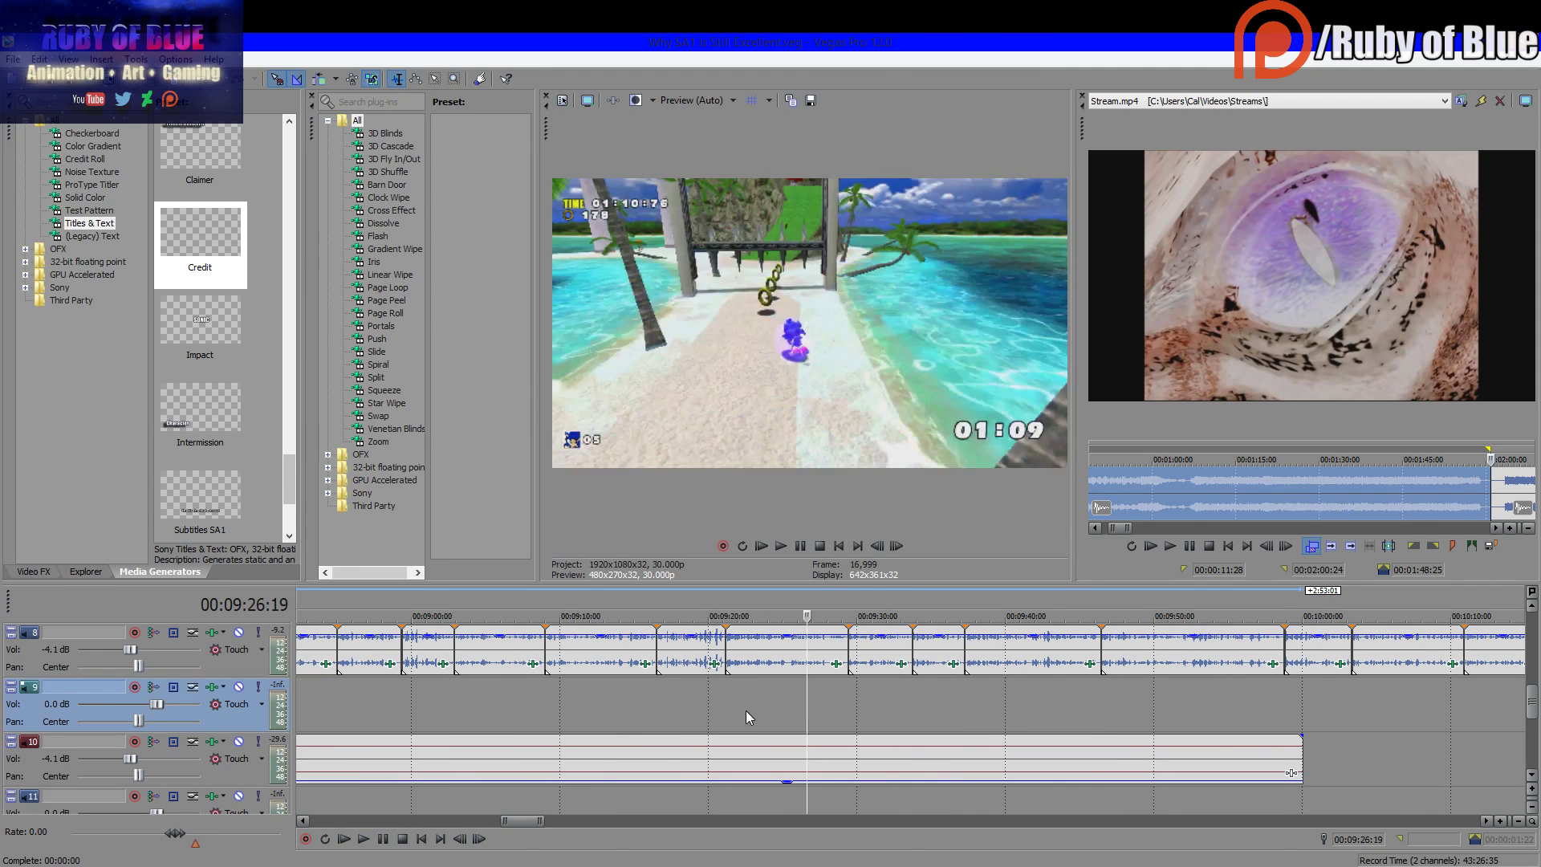
pyautogui.click(383, 841)
pyautogui.click(383, 841)
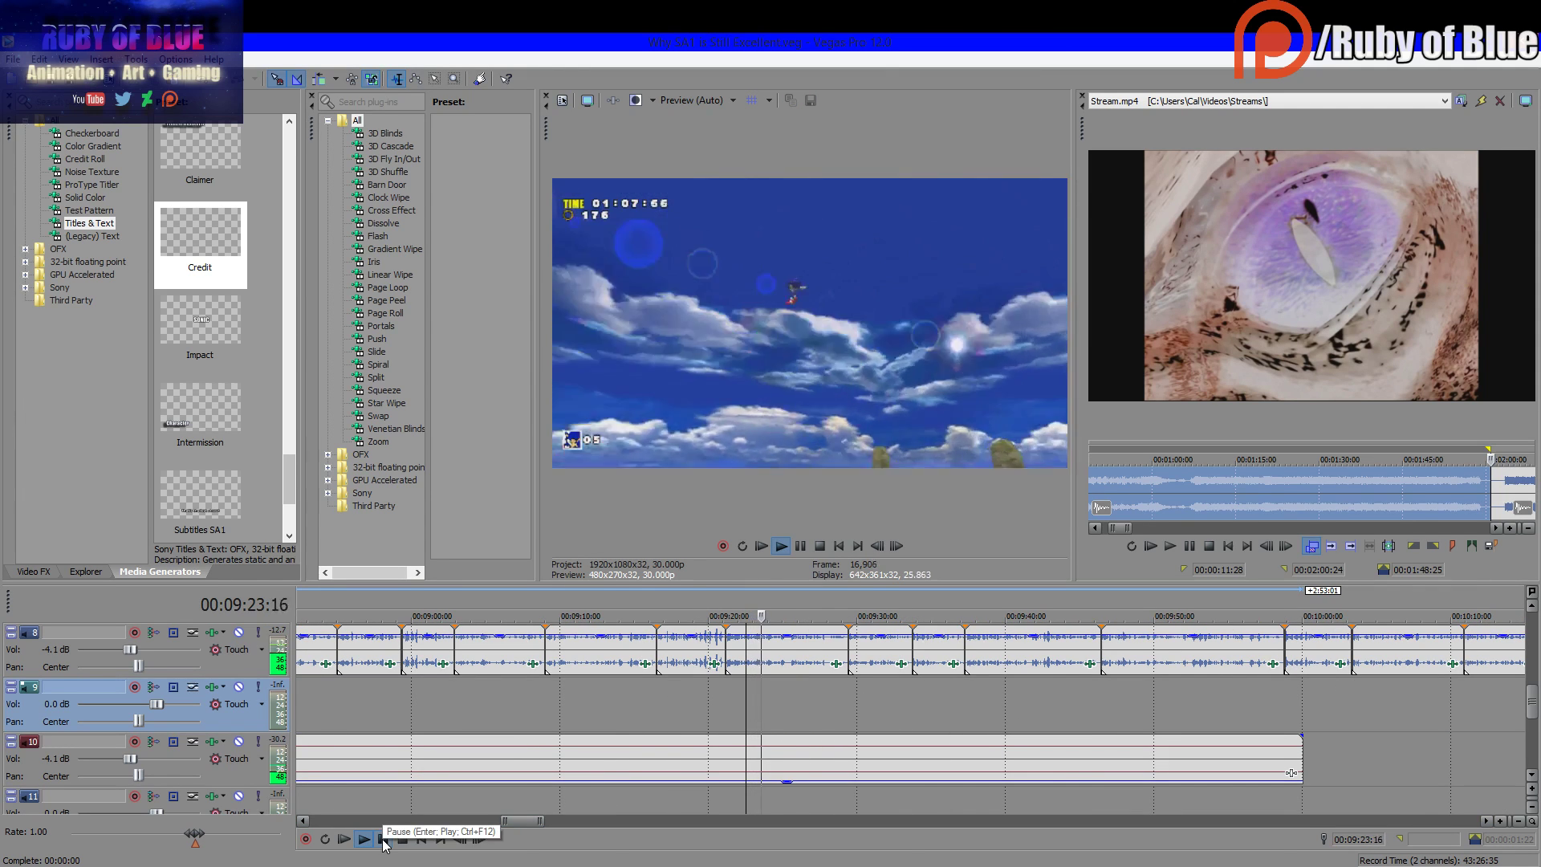
pyautogui.press('Return')
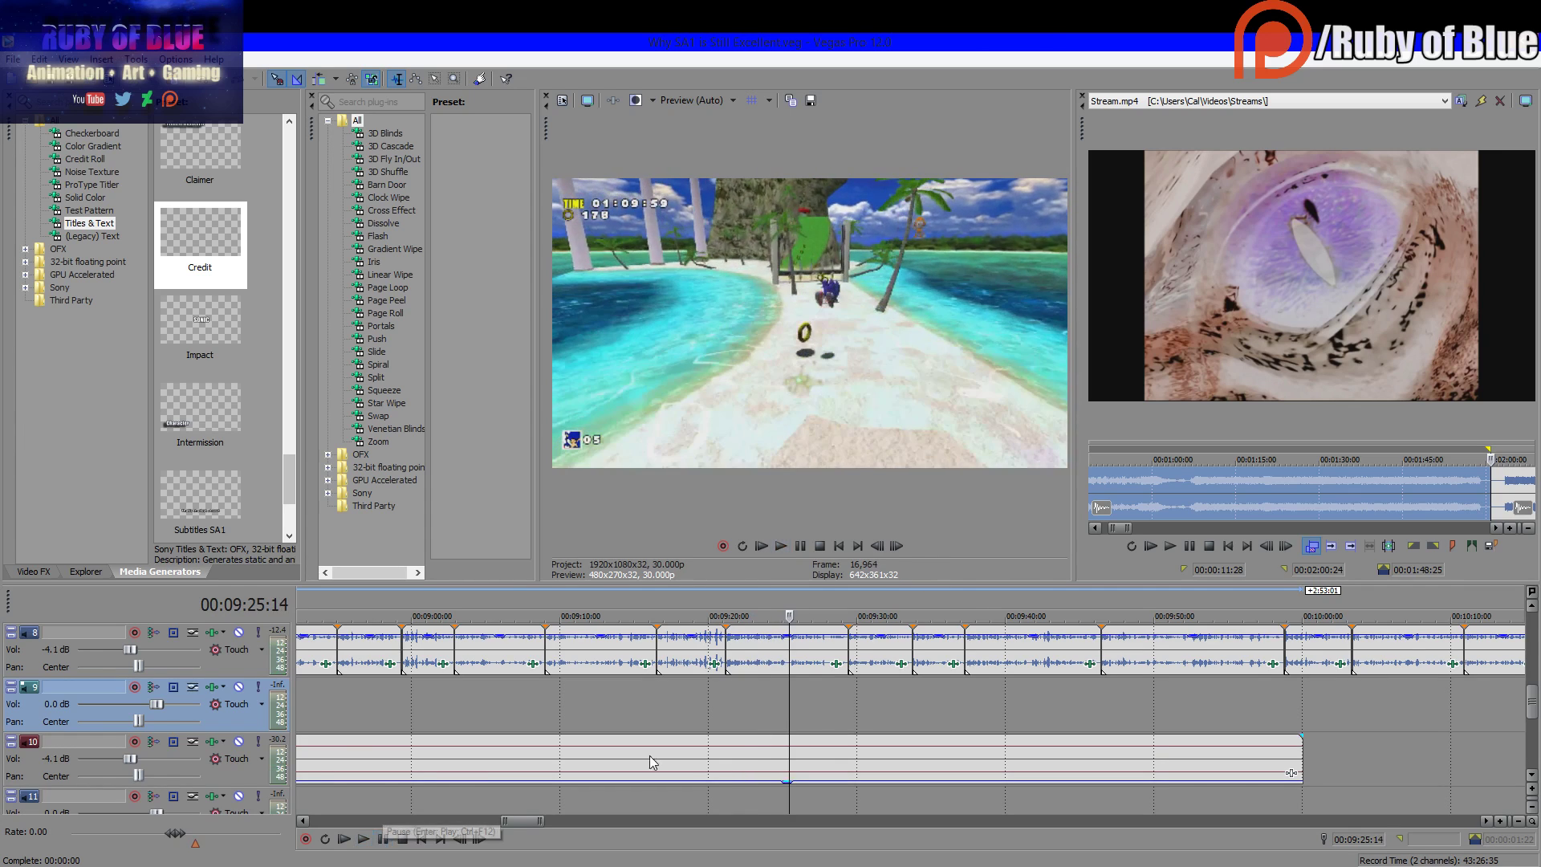
# End the track 10 clip at 00:09:29:13 with a fade-out from about 00:09:22, and start the next clip there at -26.1 dB gain
pyautogui.click(848, 712)
pyautogui.moveTo(1301, 766)
pyautogui.mouseDown()
pyautogui.moveTo(837, 786)
pyautogui.moveTo(726, 773)
pyautogui.moveTo(584, 845)
pyautogui.mouseUp()
pyautogui.moveTo(872, 763); pyautogui.dragTo(887, 784)
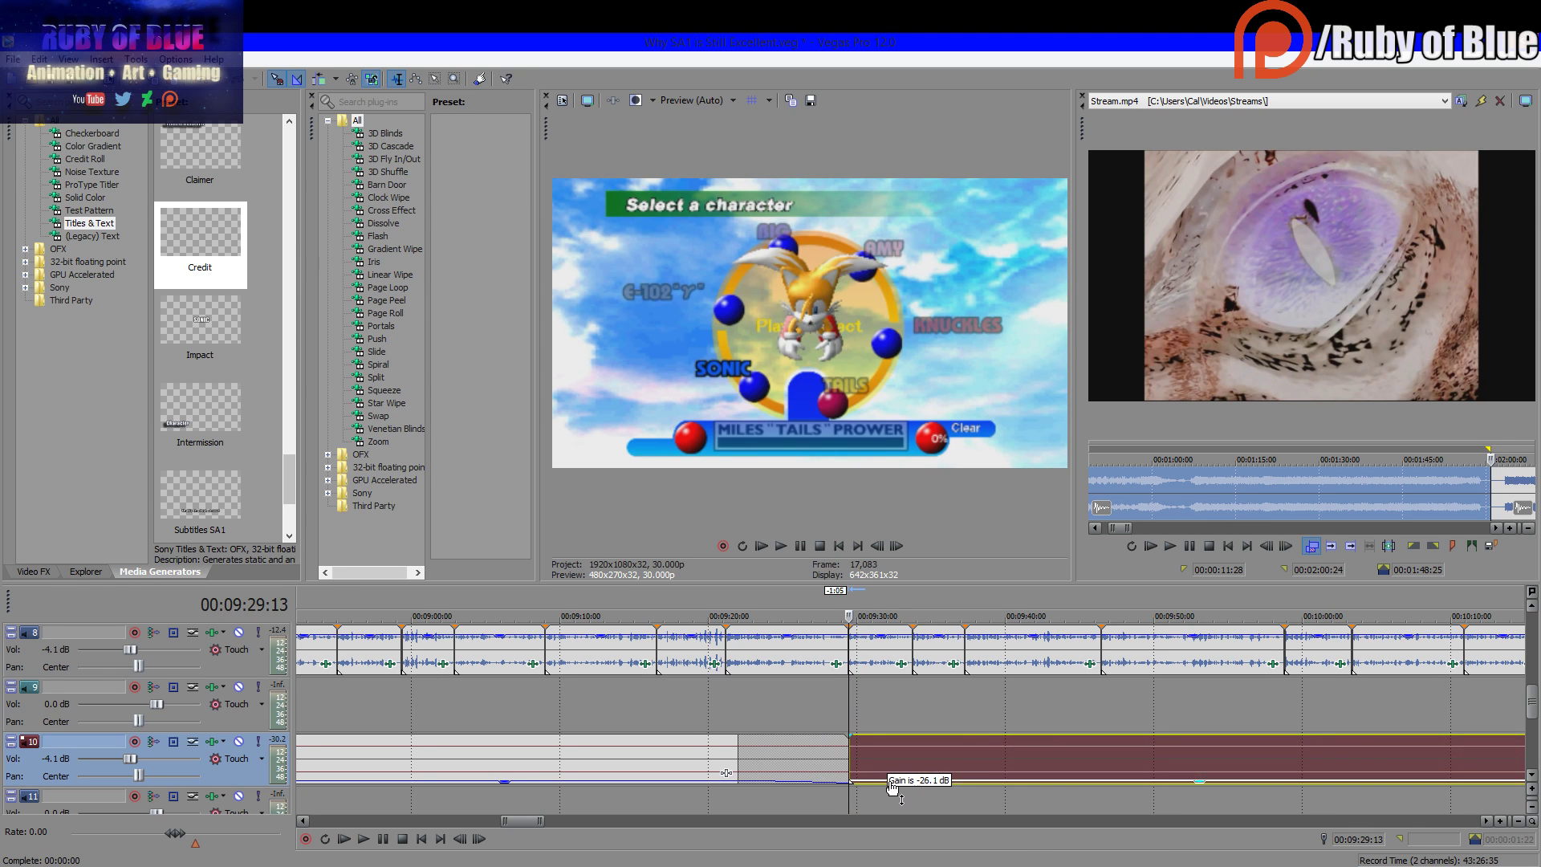
pyautogui.press('Delete')
pyautogui.click(820, 727)
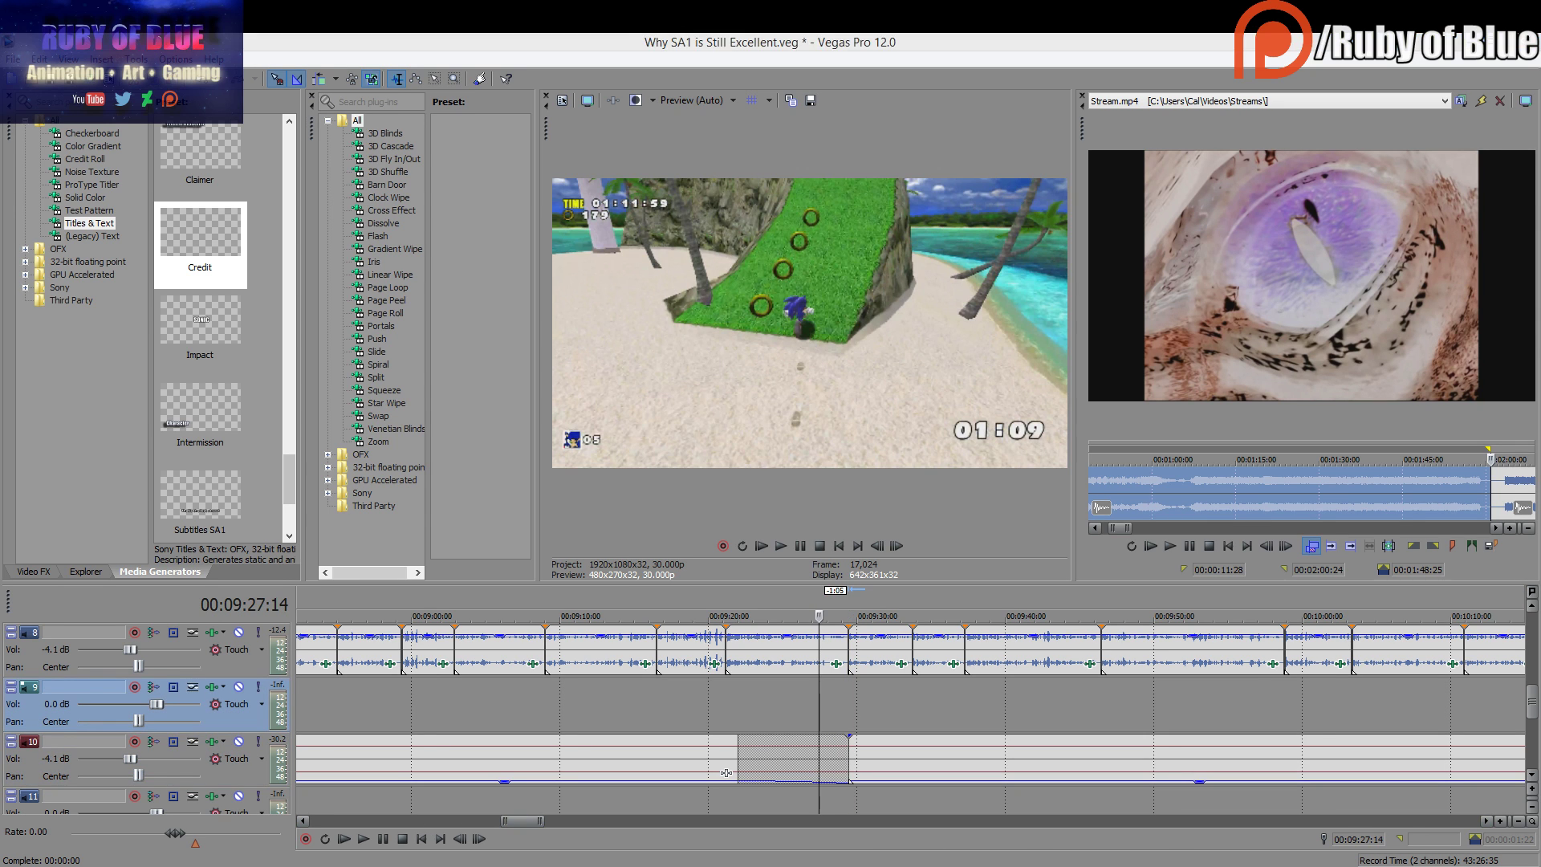
pyautogui.click(374, 843)
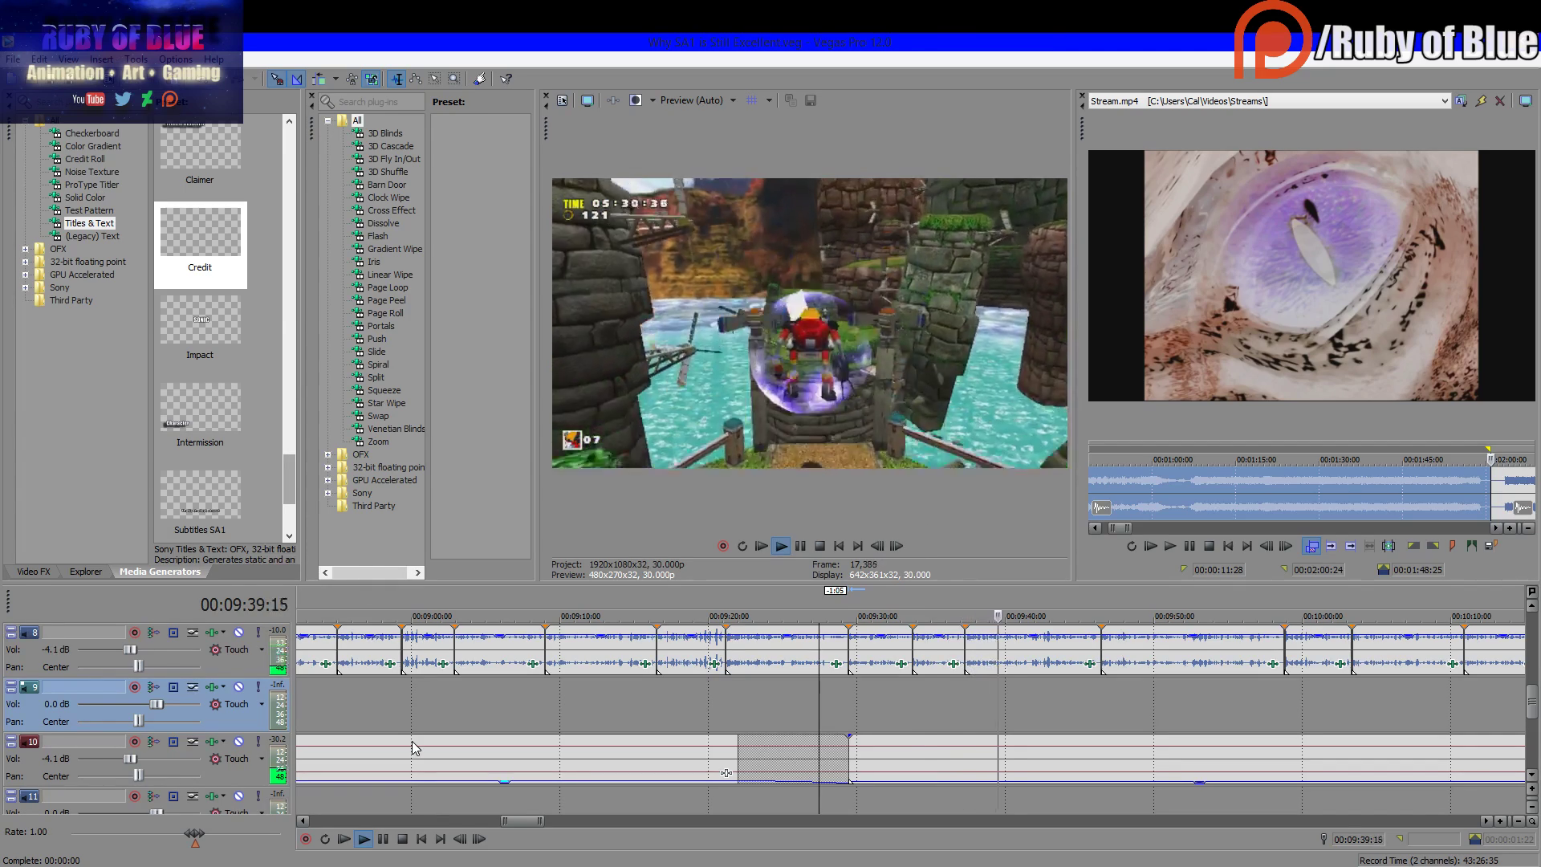
# Spot-check the newest track 10 clip under the narration at 00:10:06:15, 00:10:27:15, 00:10:53:23 and 00:11:08:04
pyautogui.scroll(-3, 1105, 714)
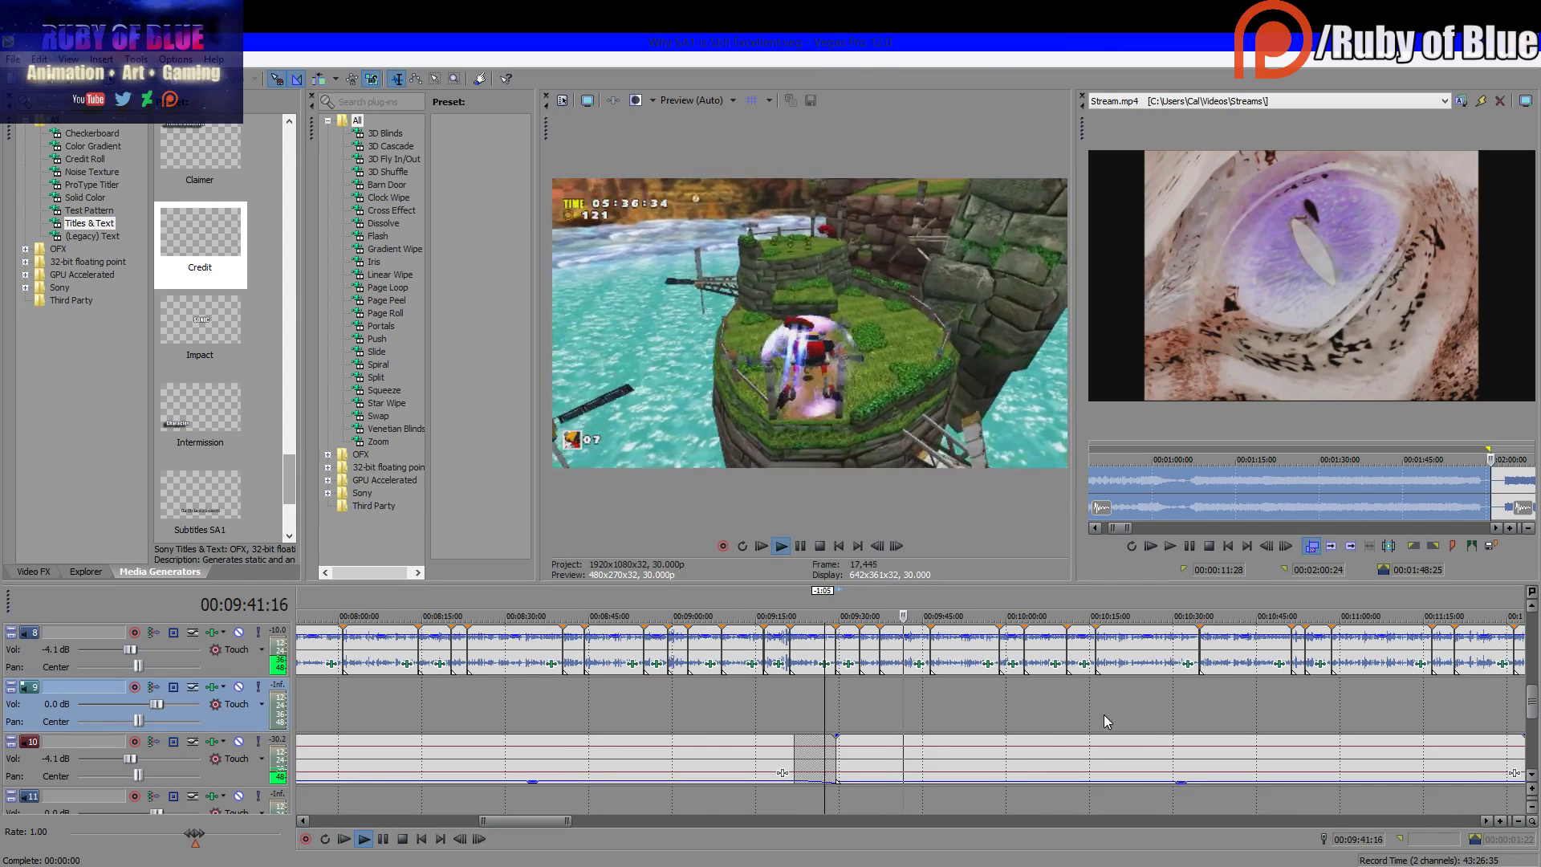
pyautogui.click(364, 839)
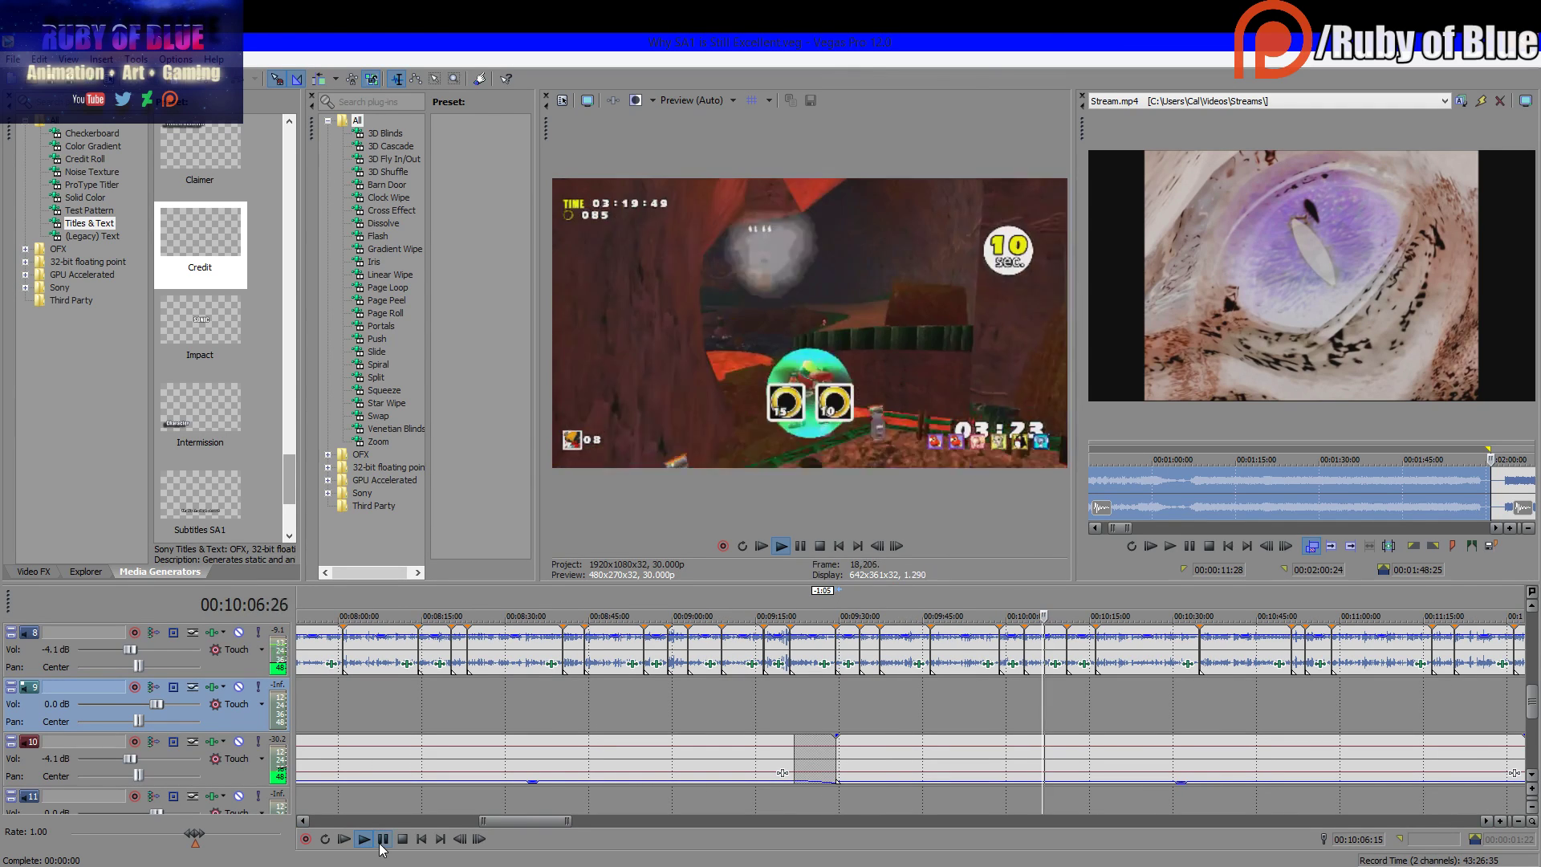
pyautogui.click(1154, 690)
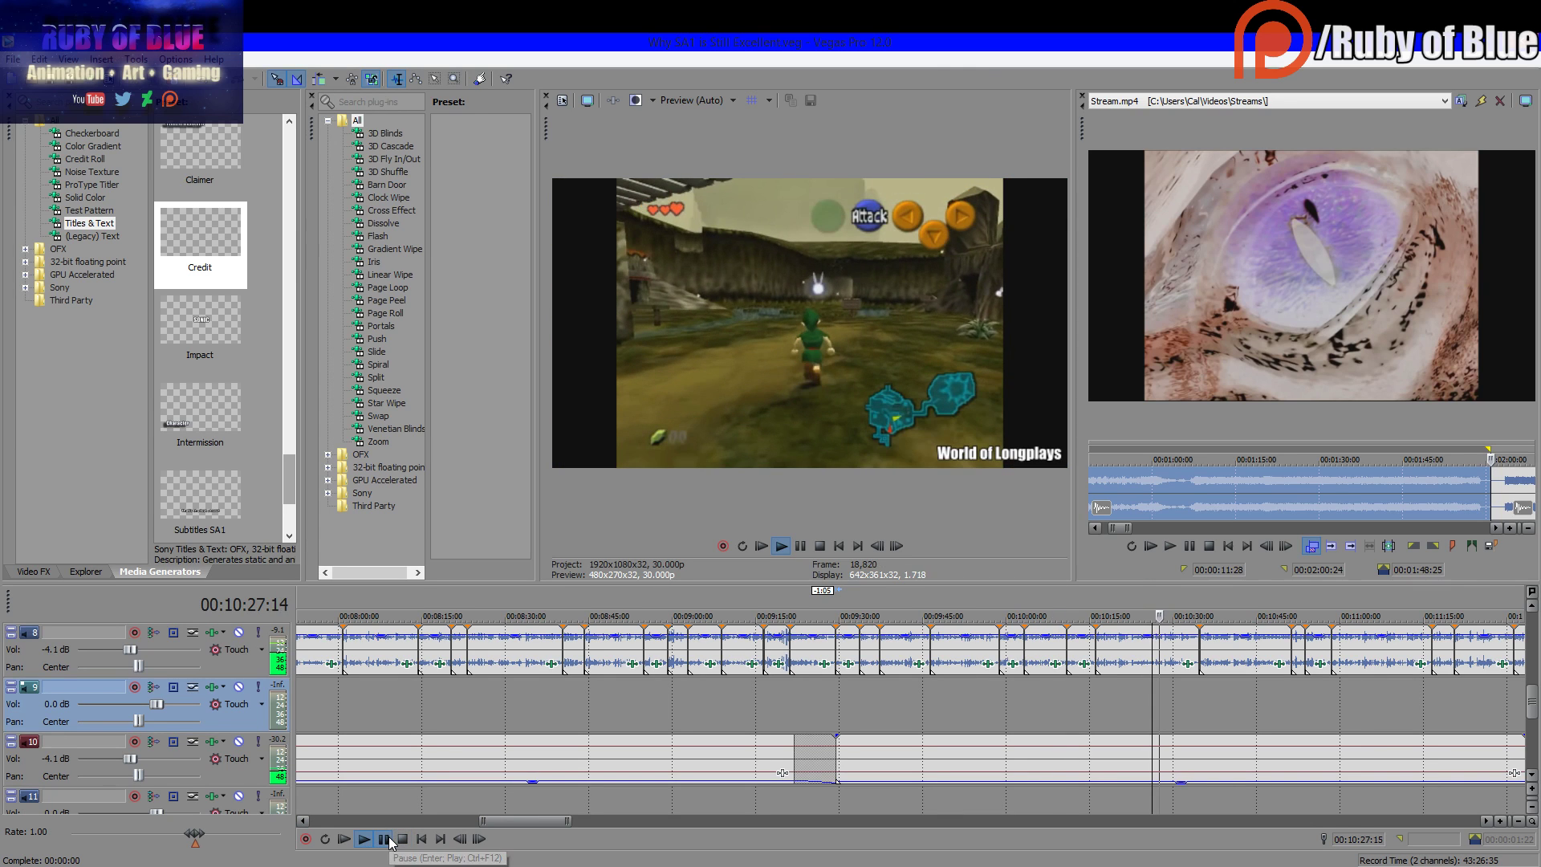
pyautogui.click(1302, 684)
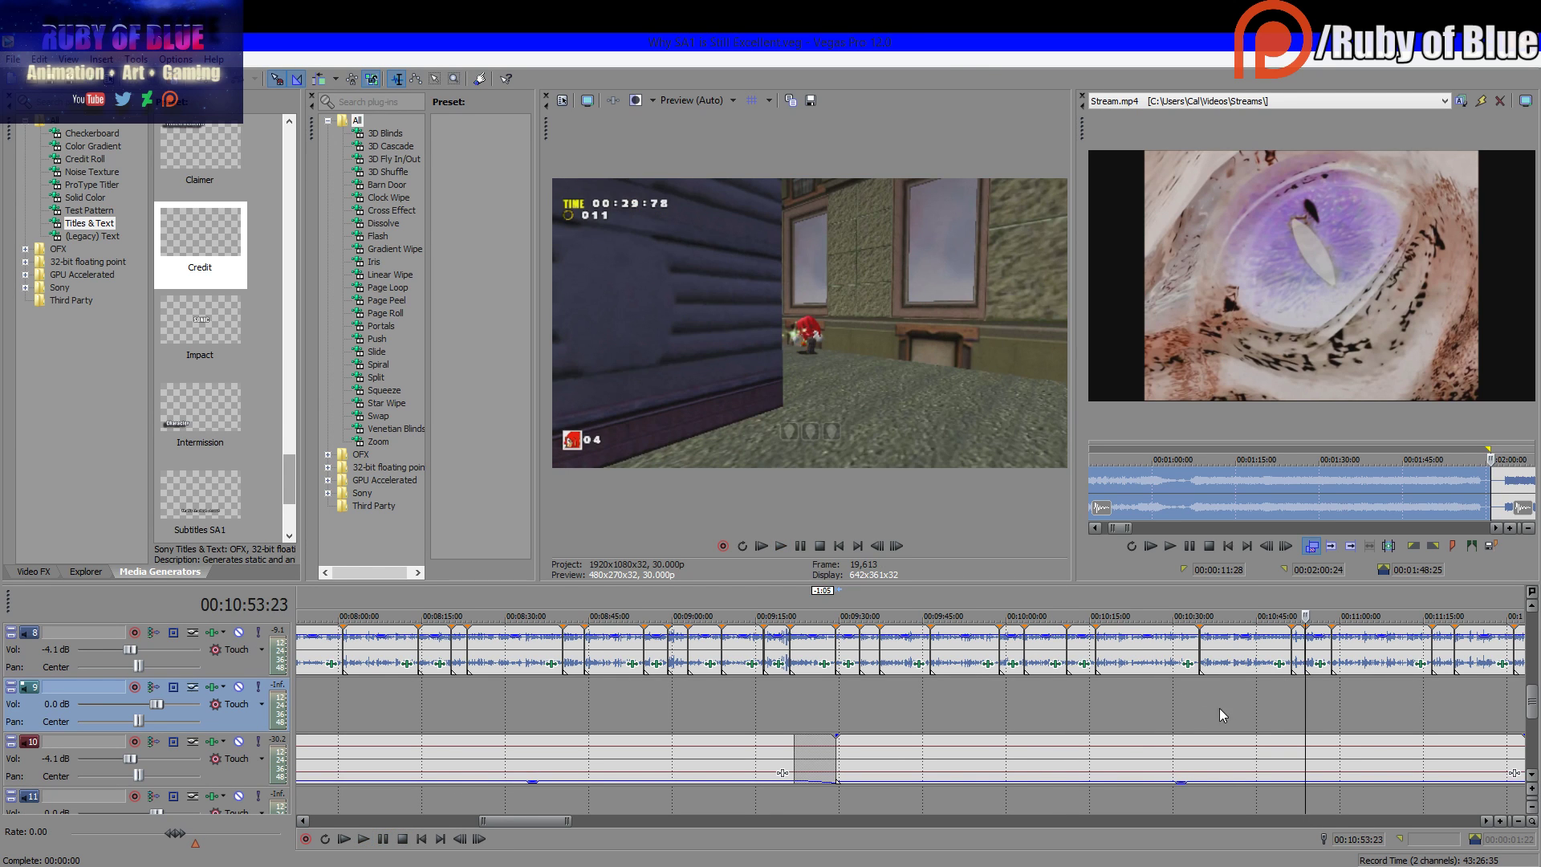
pyautogui.press('space')
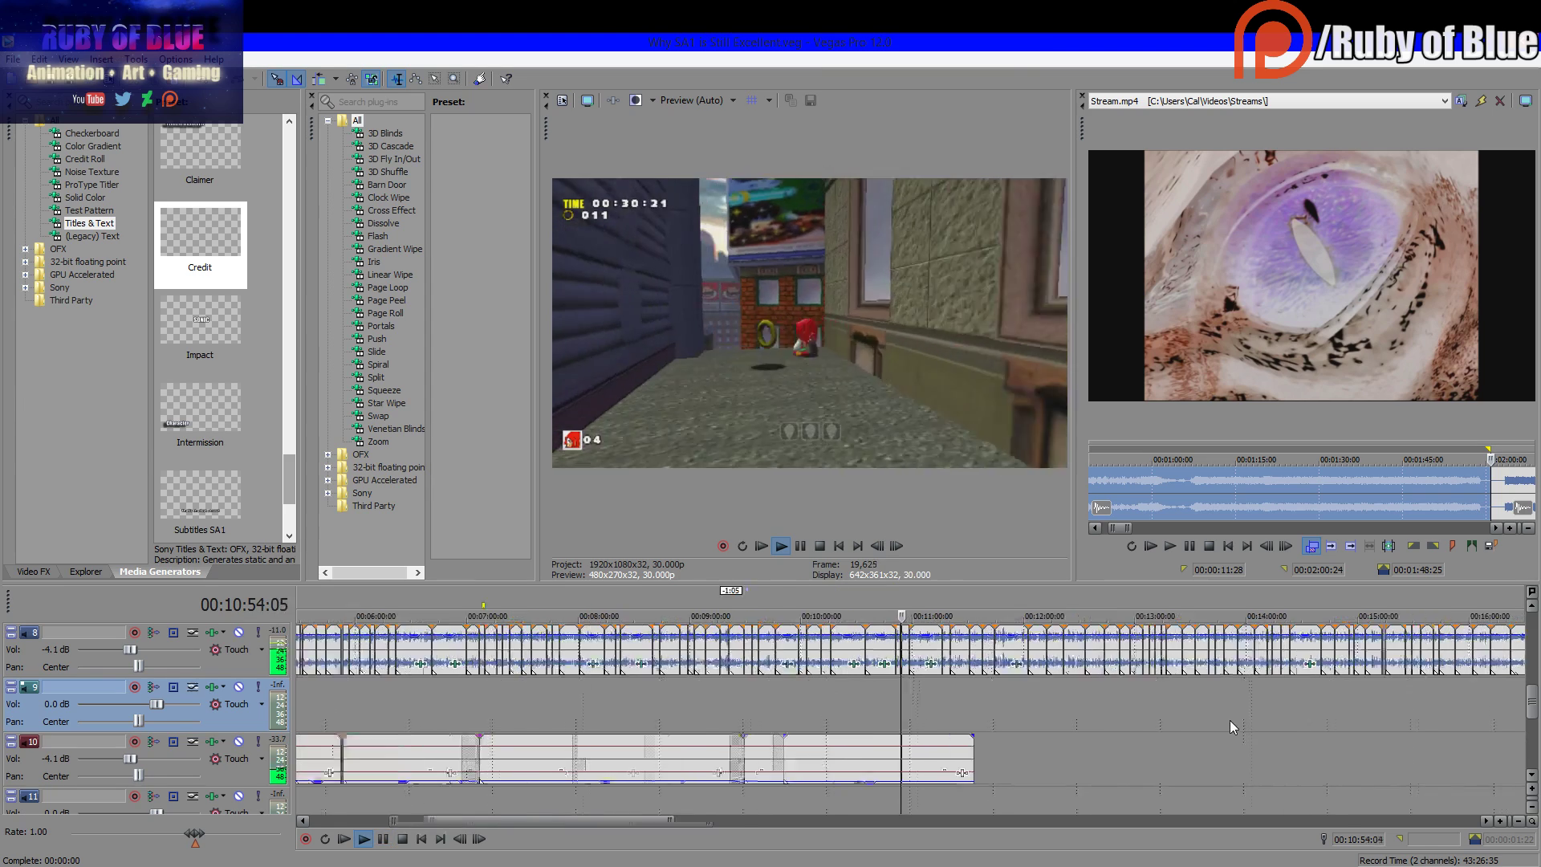
pyautogui.click(967, 716)
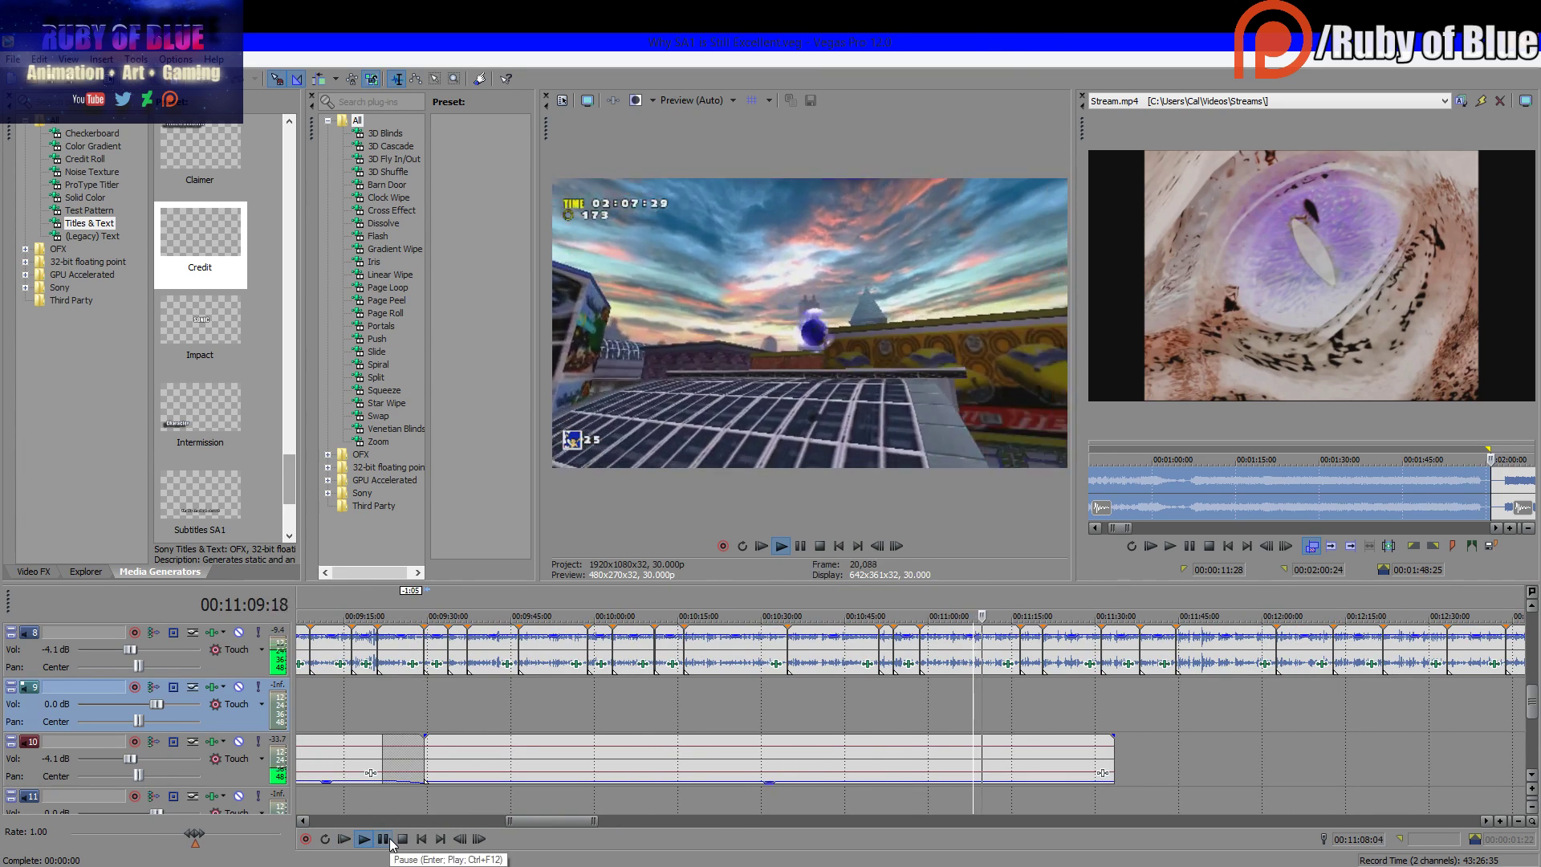
# Audition the narration around the last track 10 clip's end at 00:11:24:18, 00:11:20:18, 00:11:33:13 and about 00:12:01, and replay from 00:11:16:16
pyautogui.click(1021, 691)
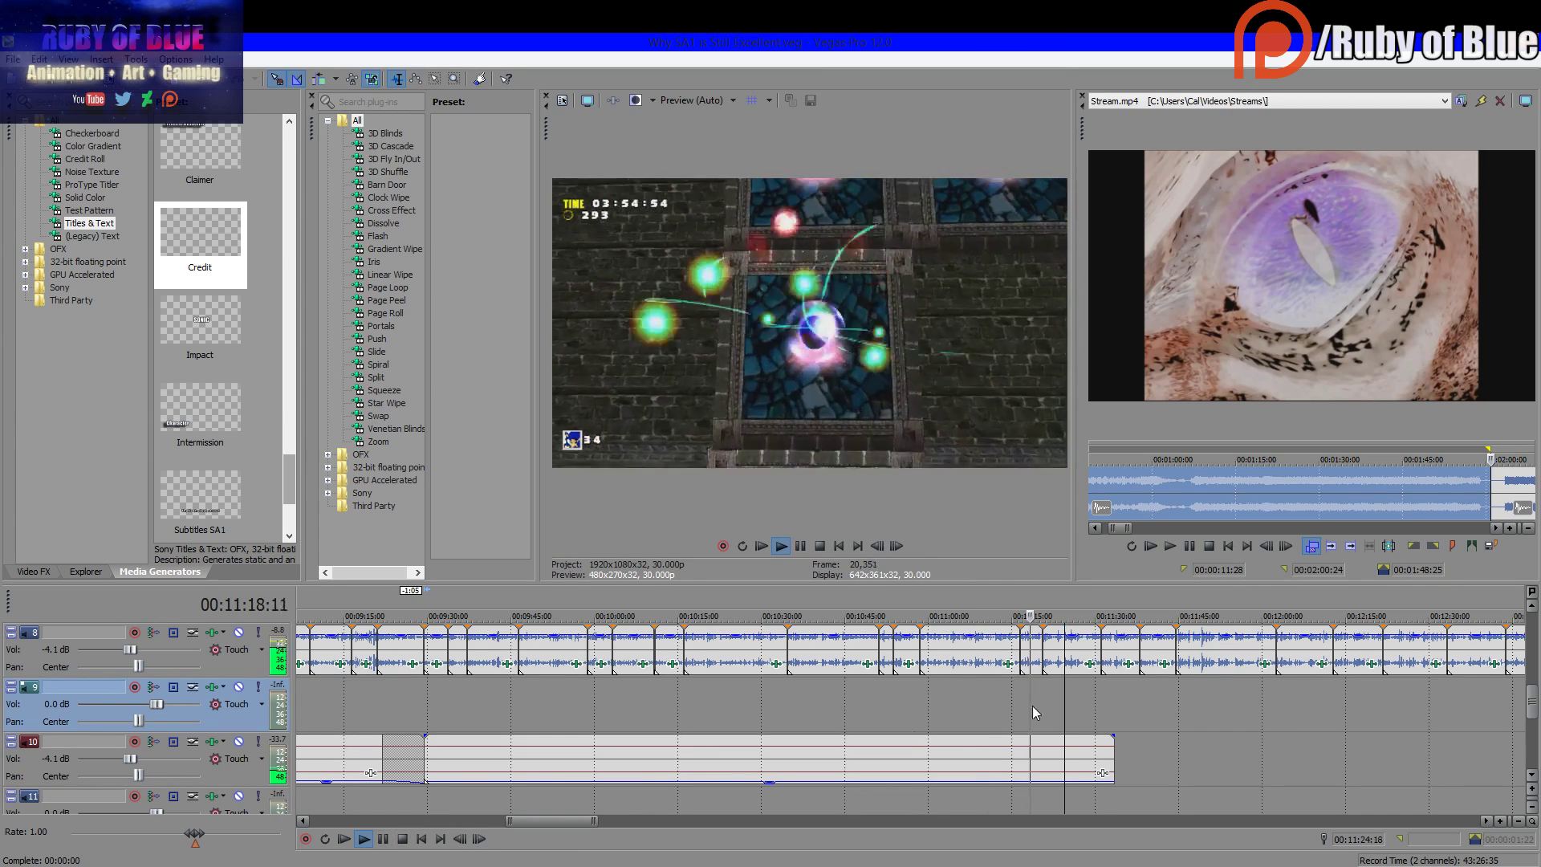
pyautogui.click(1064, 706)
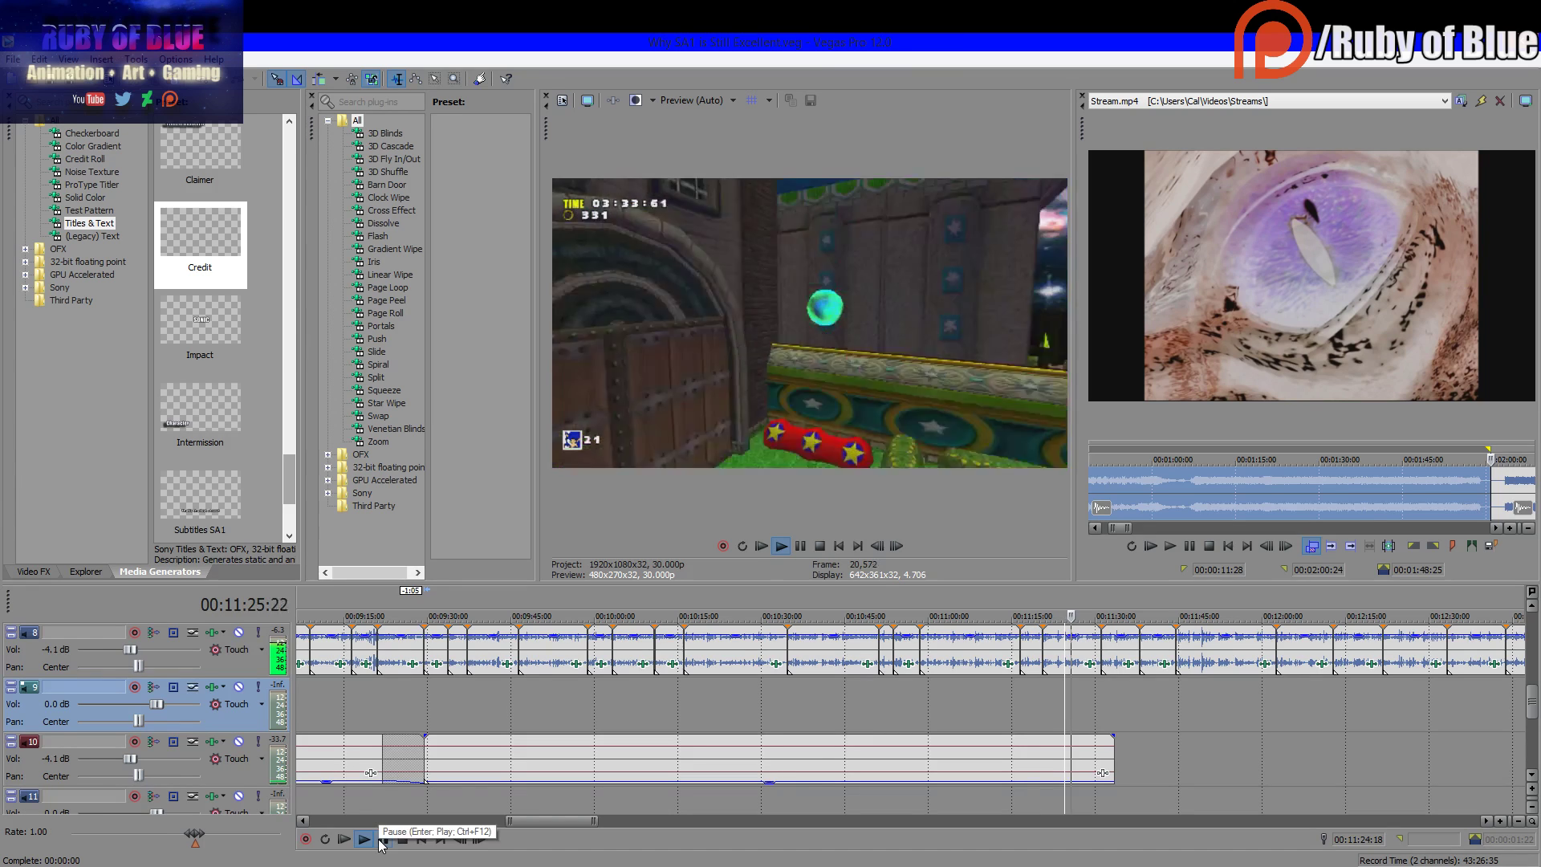
pyautogui.click(383, 839)
pyautogui.click(1043, 701)
pyautogui.click(363, 839)
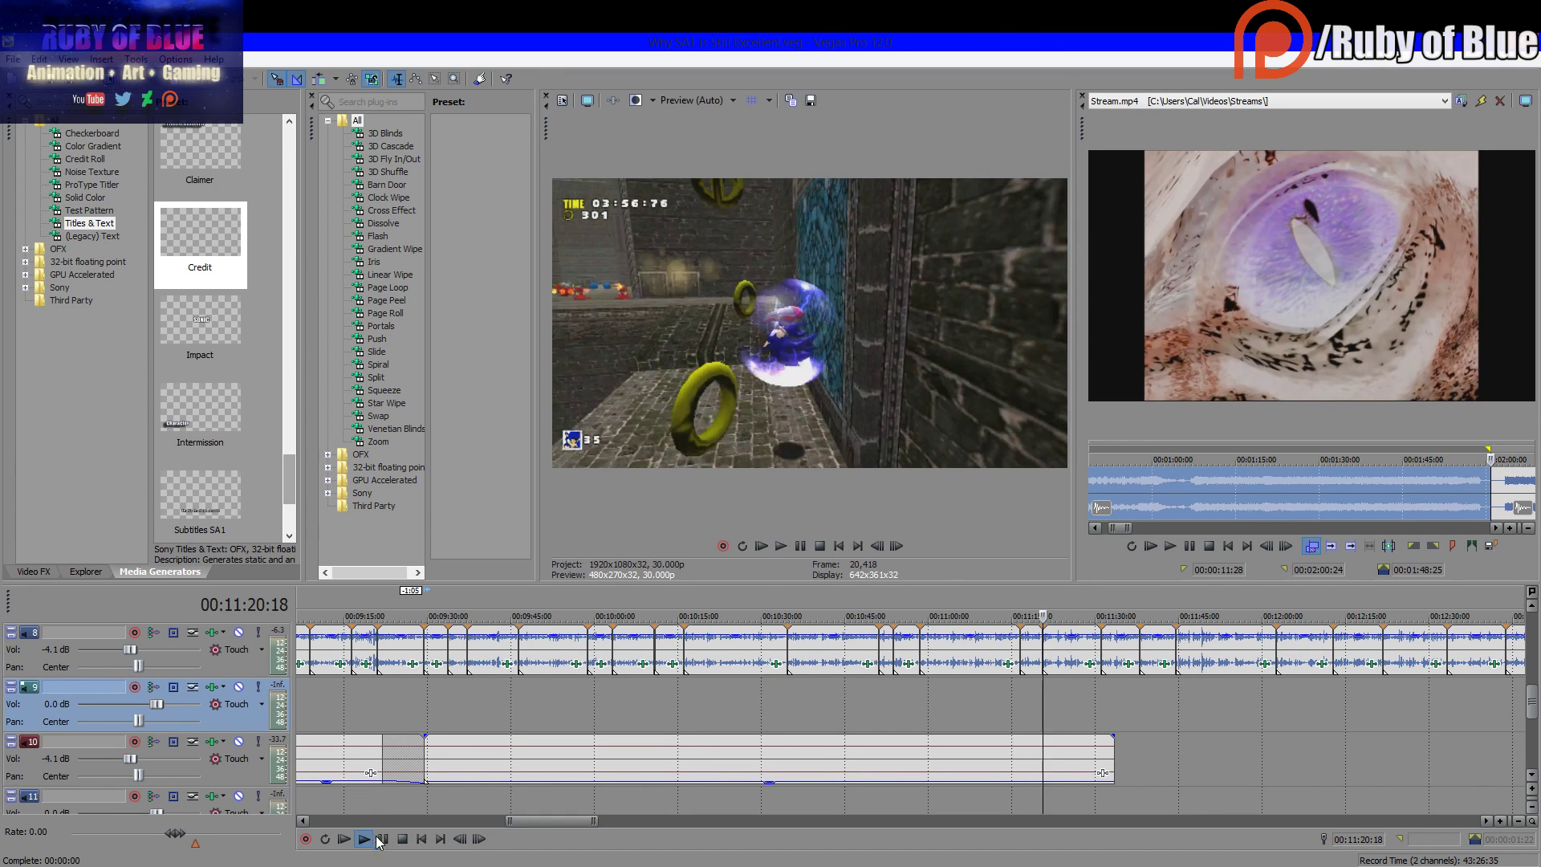
pyautogui.click(383, 839)
pyautogui.click(1115, 707)
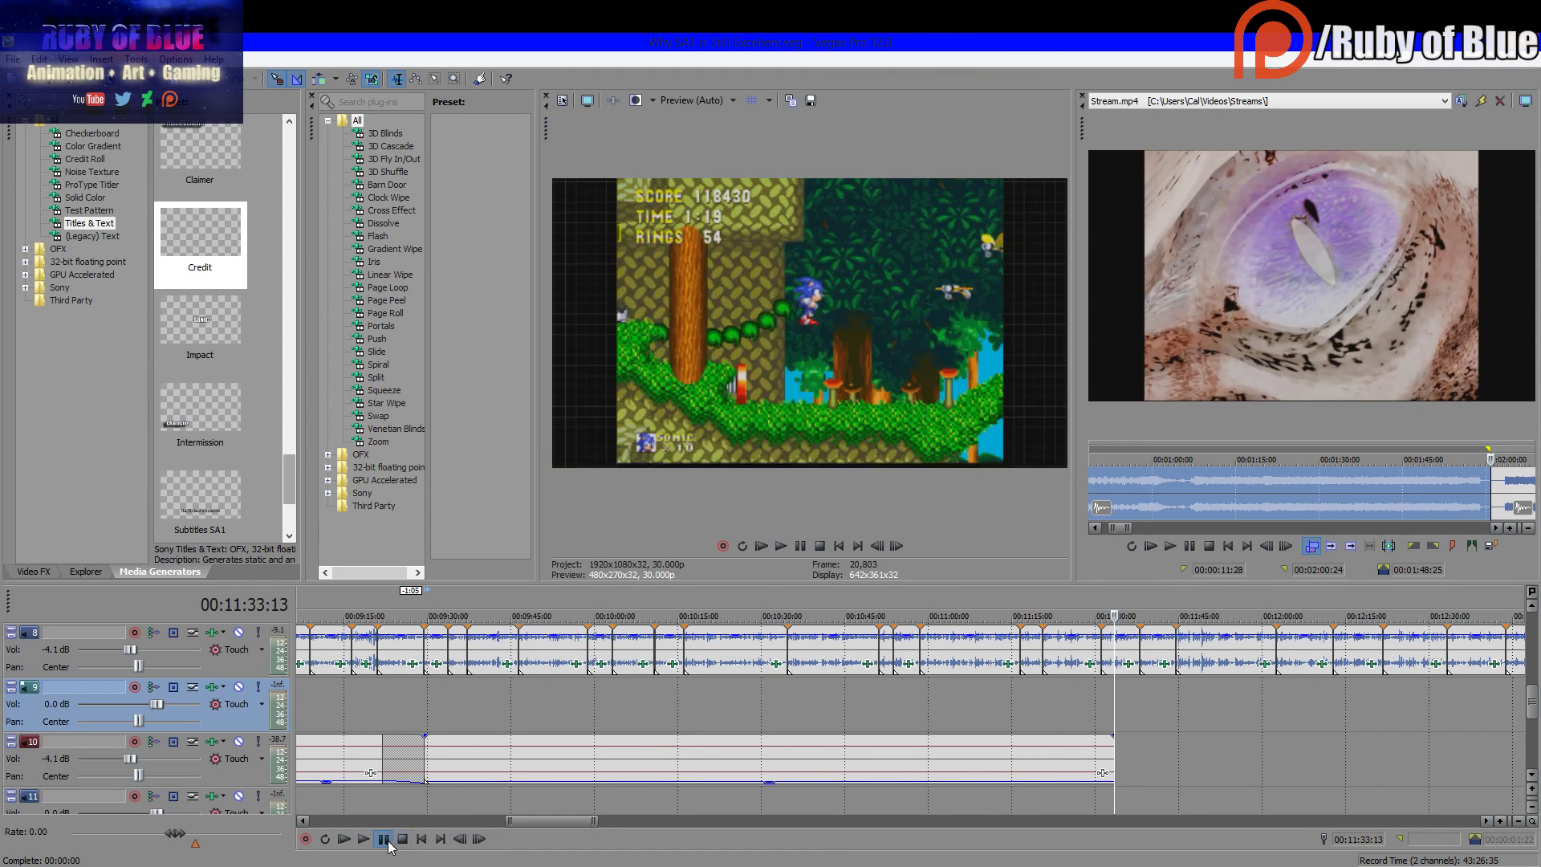
pyautogui.click(363, 839)
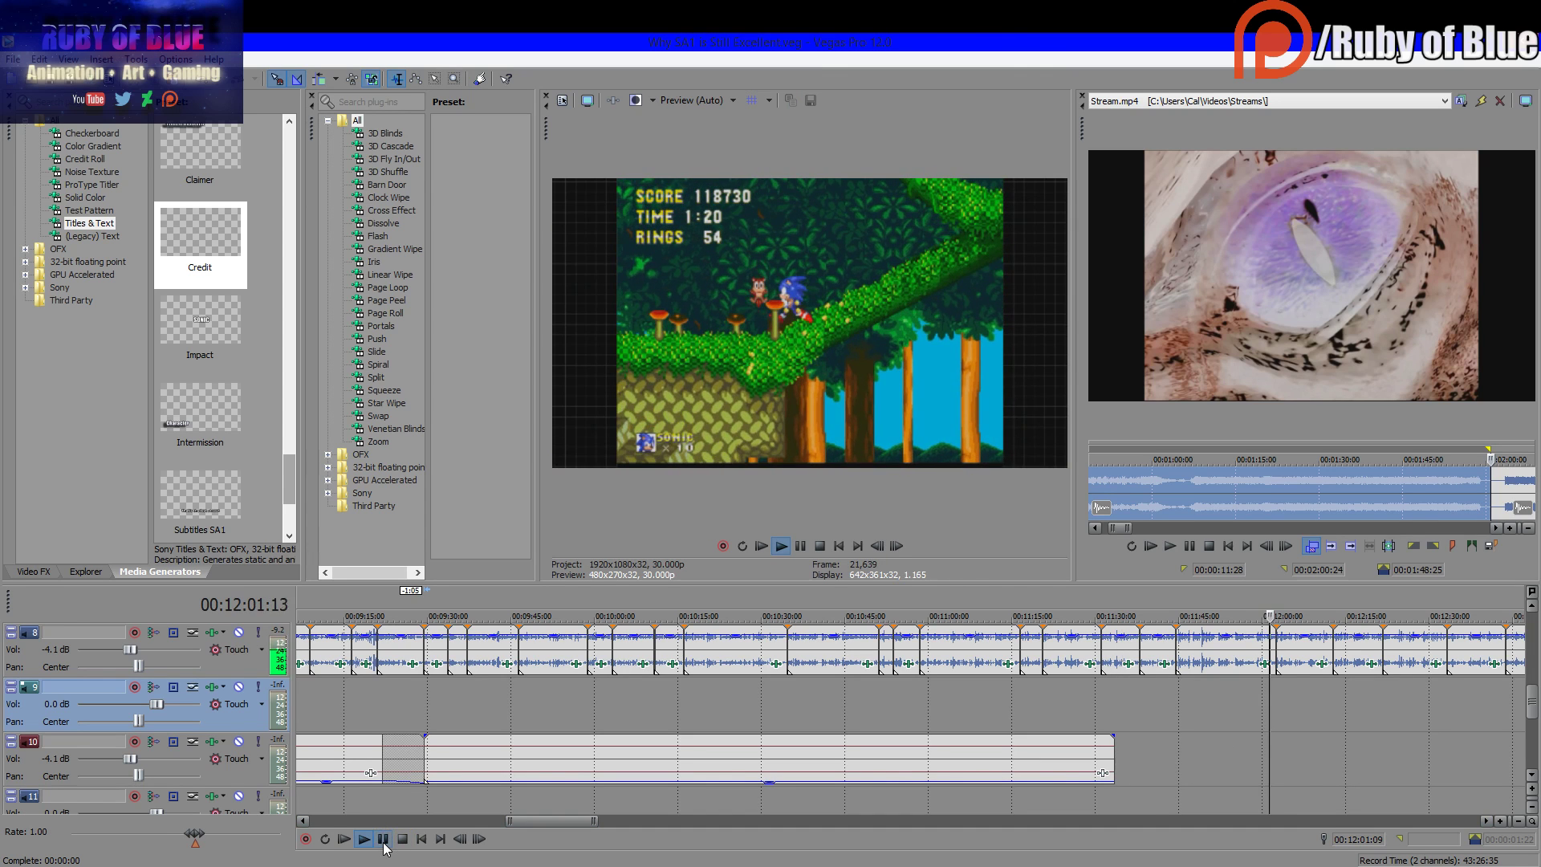
pyautogui.press('Return')
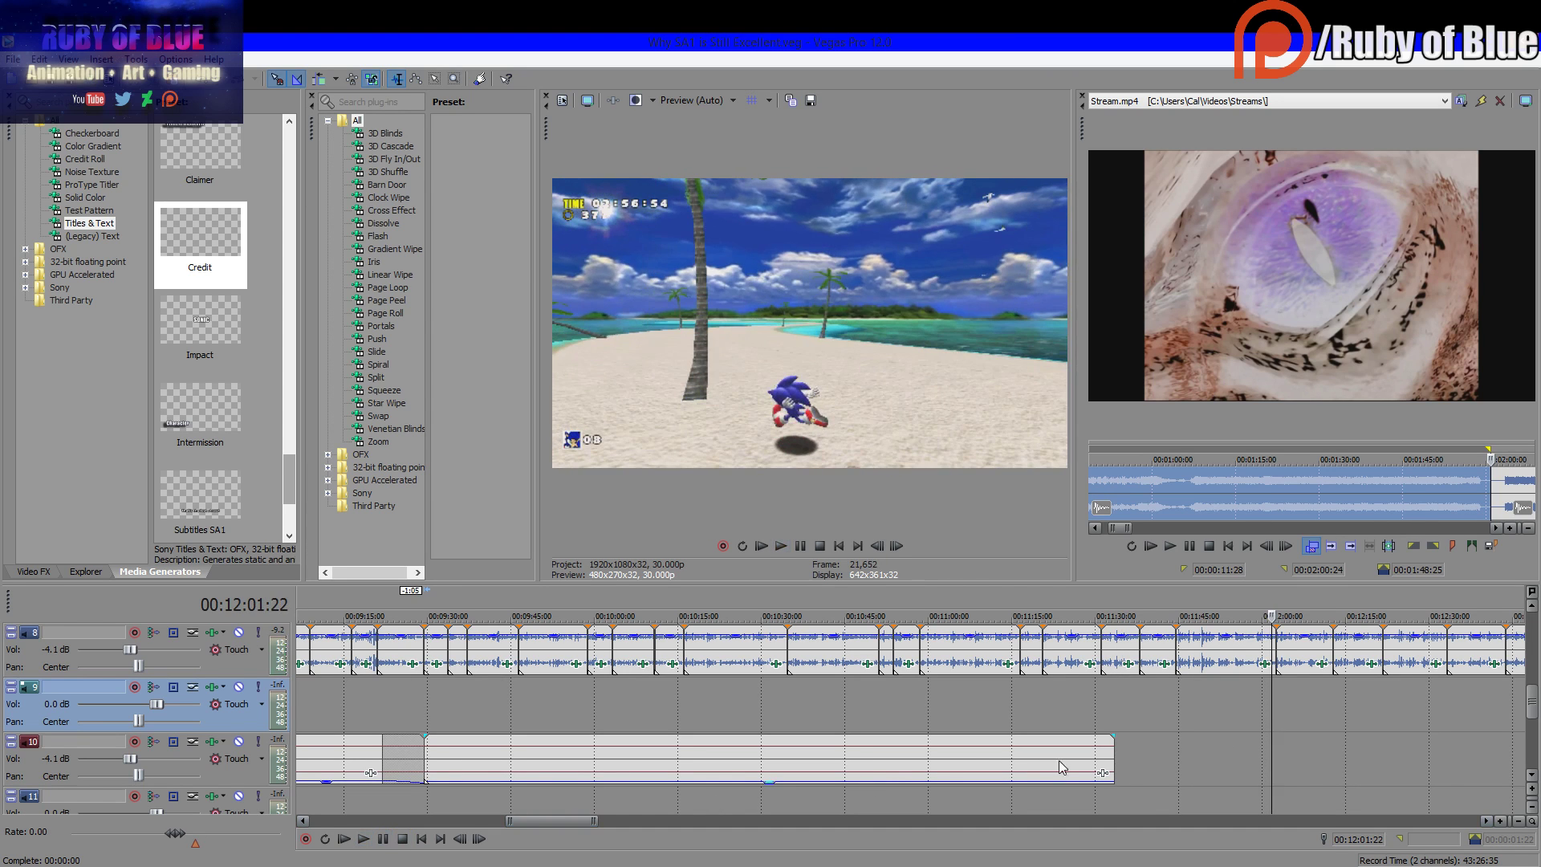
pyautogui.click(1019, 710)
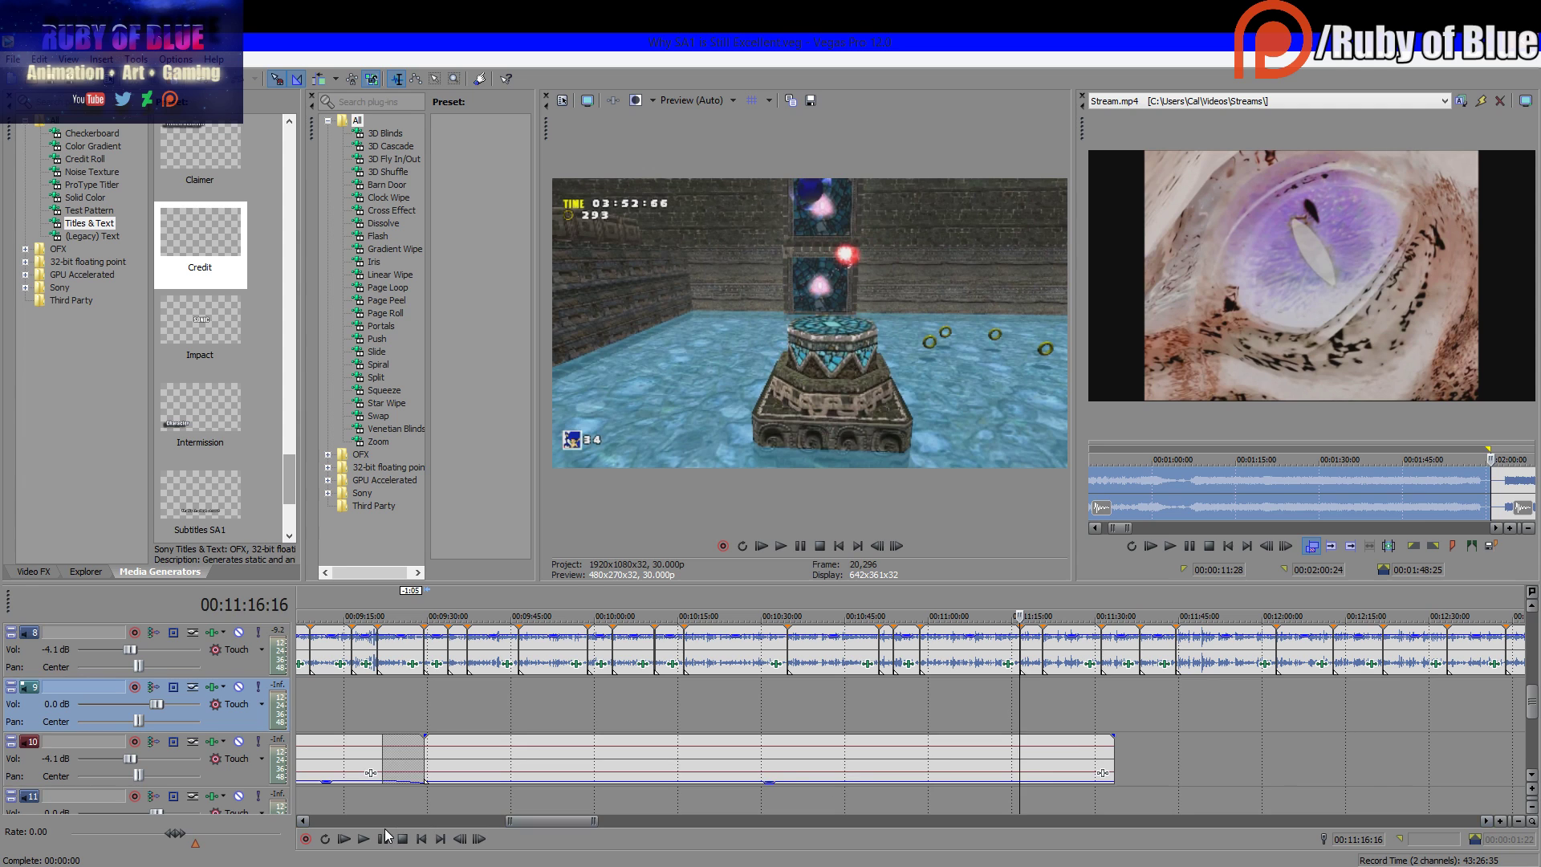
pyautogui.click(386, 838)
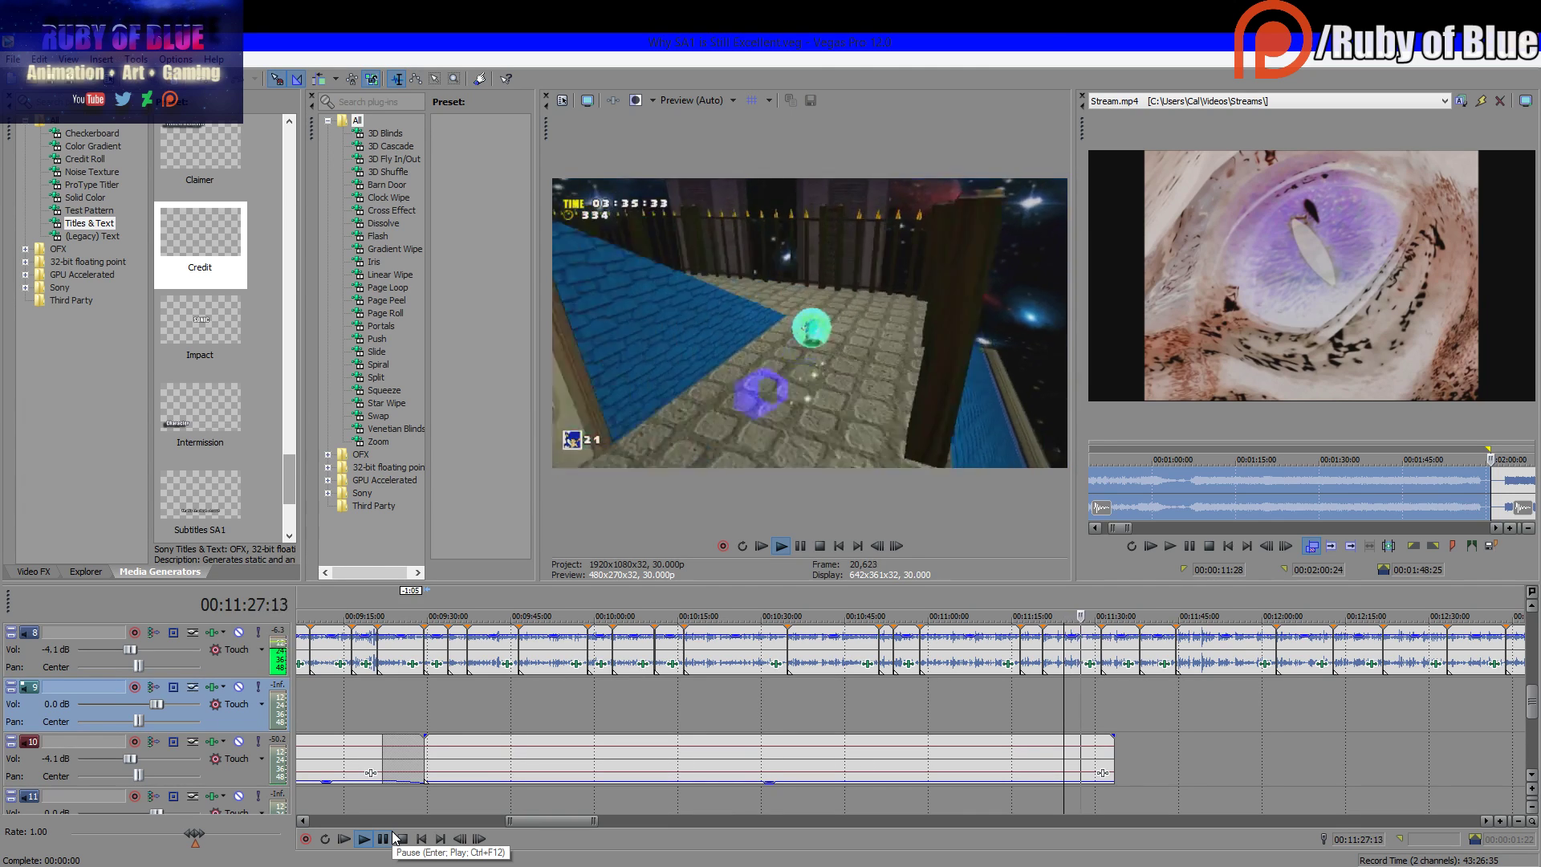
# Audition the narration past the track 10 clip's end from 00:11:31:07, stopping playback at 00:11:47:09
pyautogui.click(393, 839)
pyautogui.click(1101, 695)
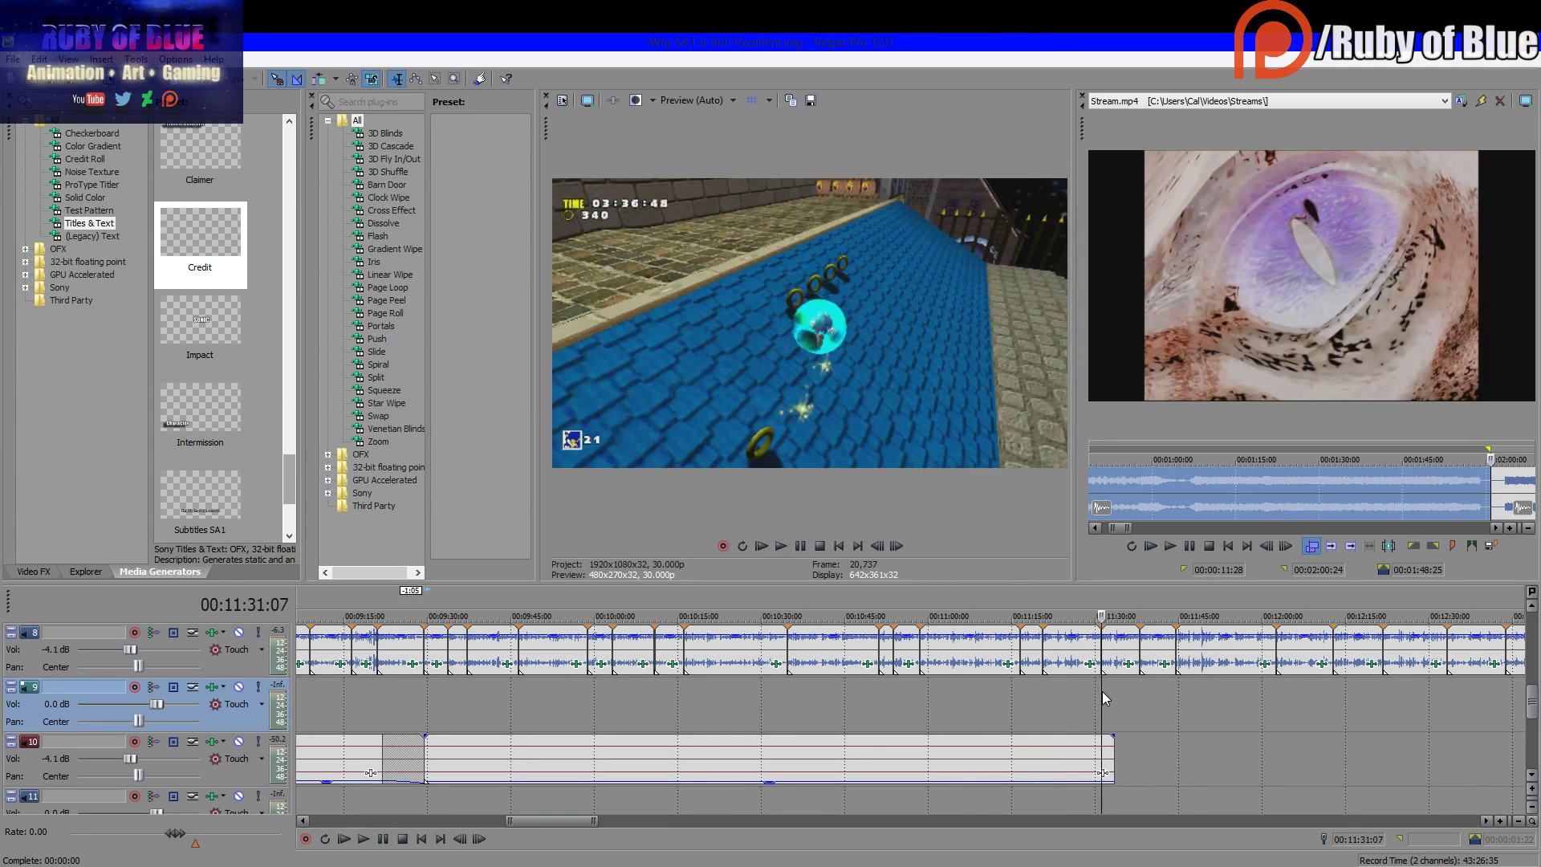
pyautogui.click(1112, 695)
pyautogui.click(383, 839)
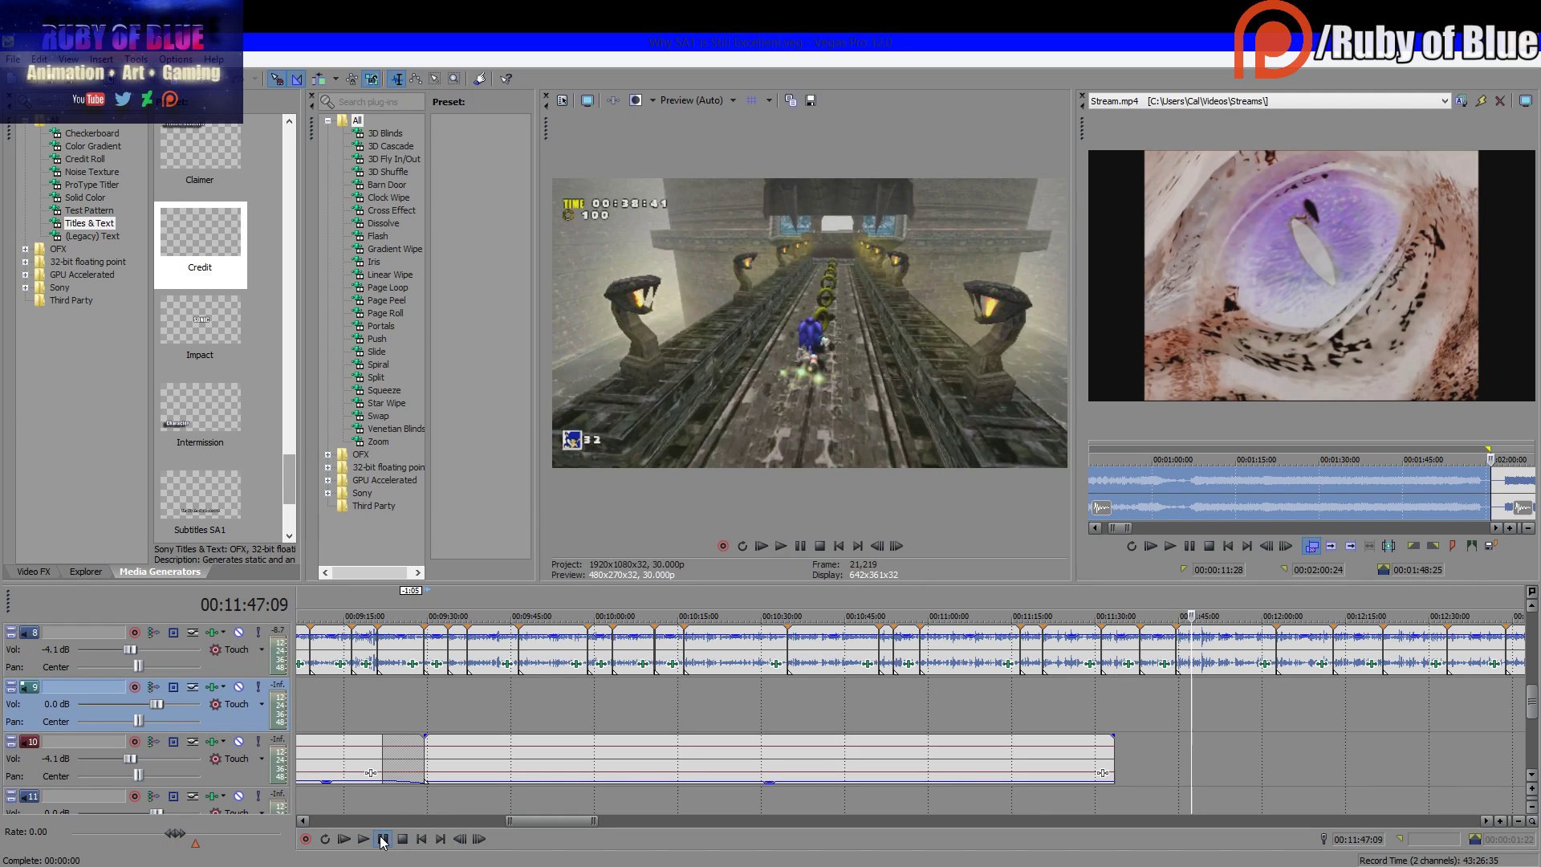
pyautogui.click(383, 839)
# Start the next background audio clip on track 10 at 00:11:47:09 with lowered gain and play it under the narration
pyautogui.hotkey('alt', 'Tab')
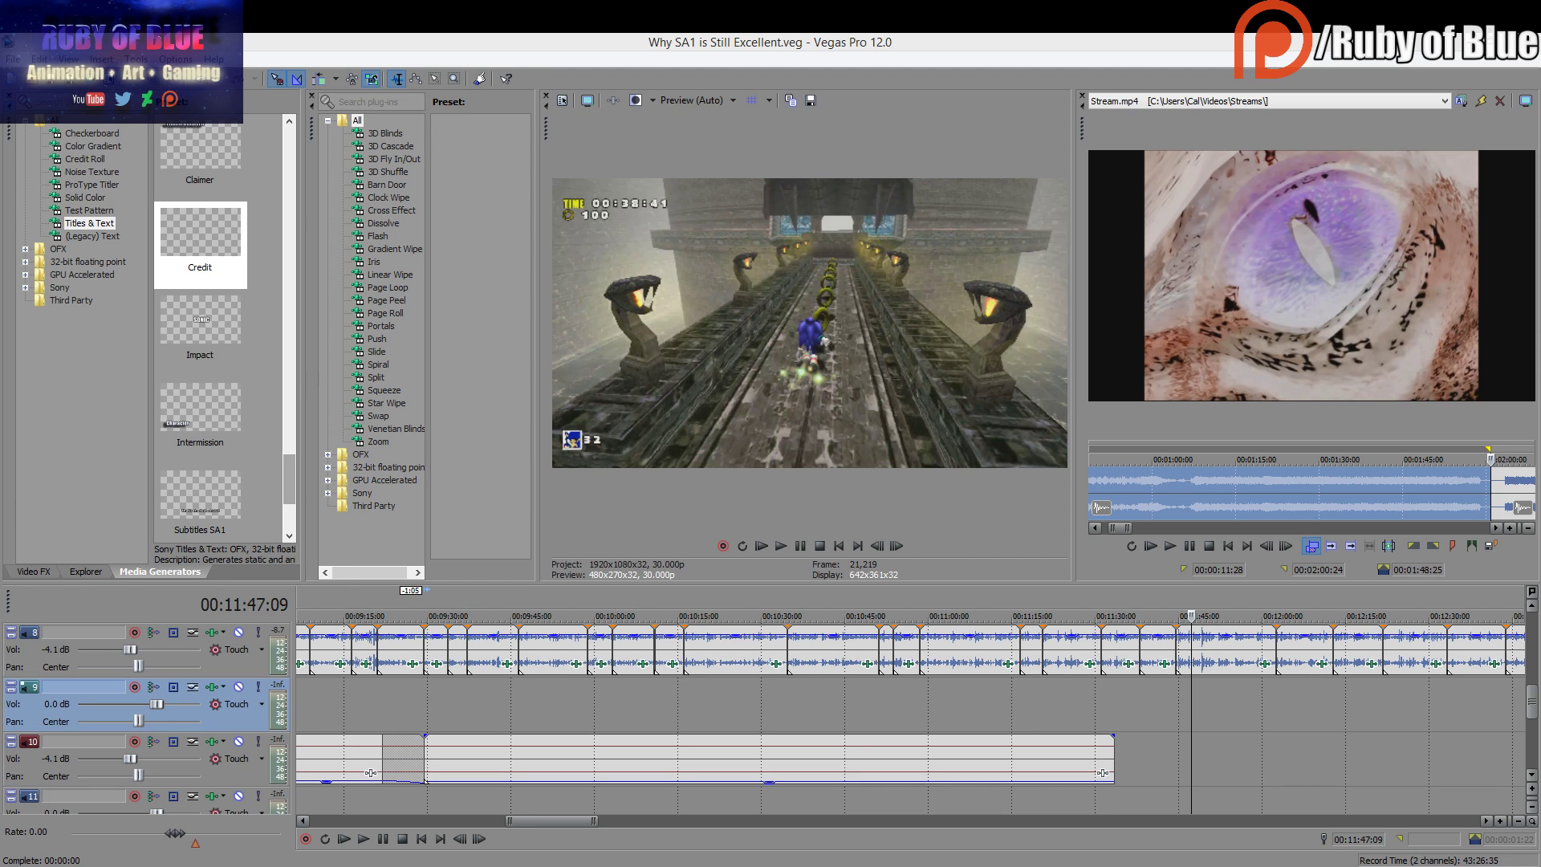
pyautogui.moveTo(1164, 851); pyautogui.dragTo(1204, 743)
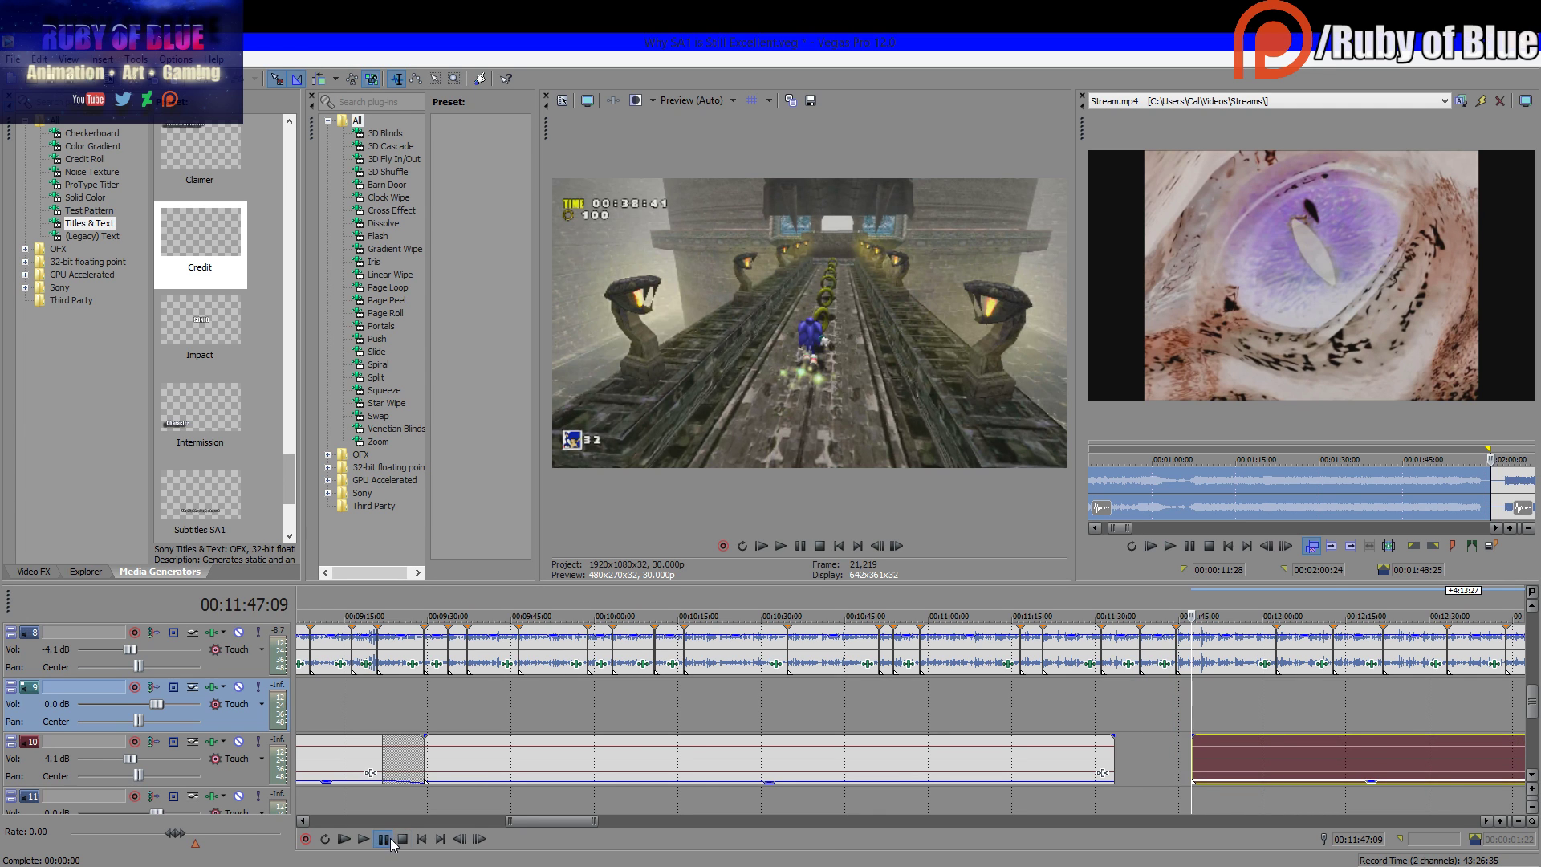
pyautogui.click(363, 839)
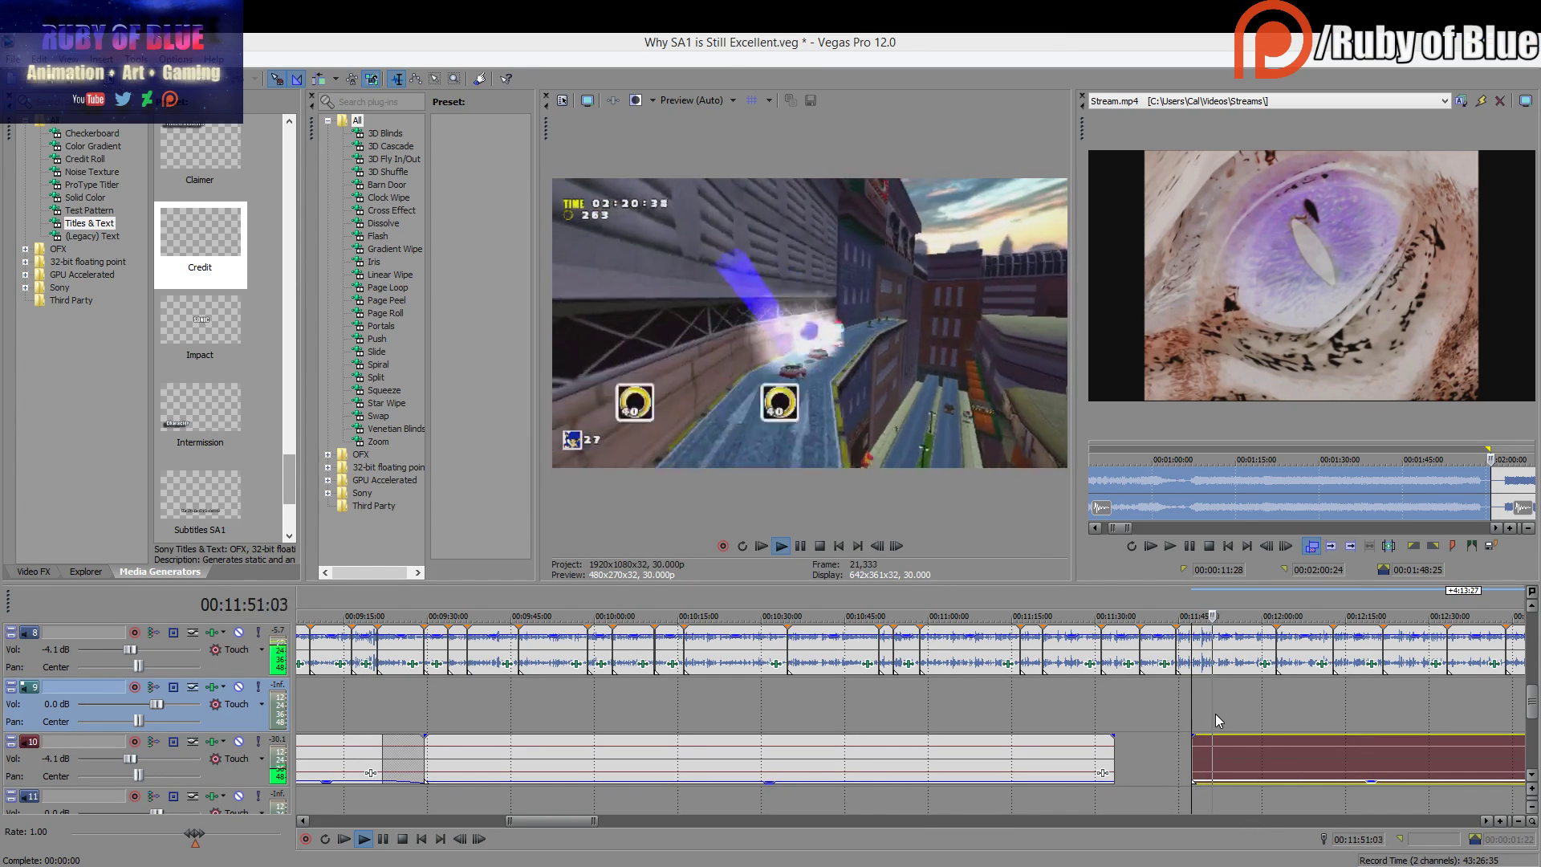
pyautogui.click(1167, 851)
pyautogui.hscroll(3, 1230, 749)
pyautogui.scroll(2, 1230, 749)
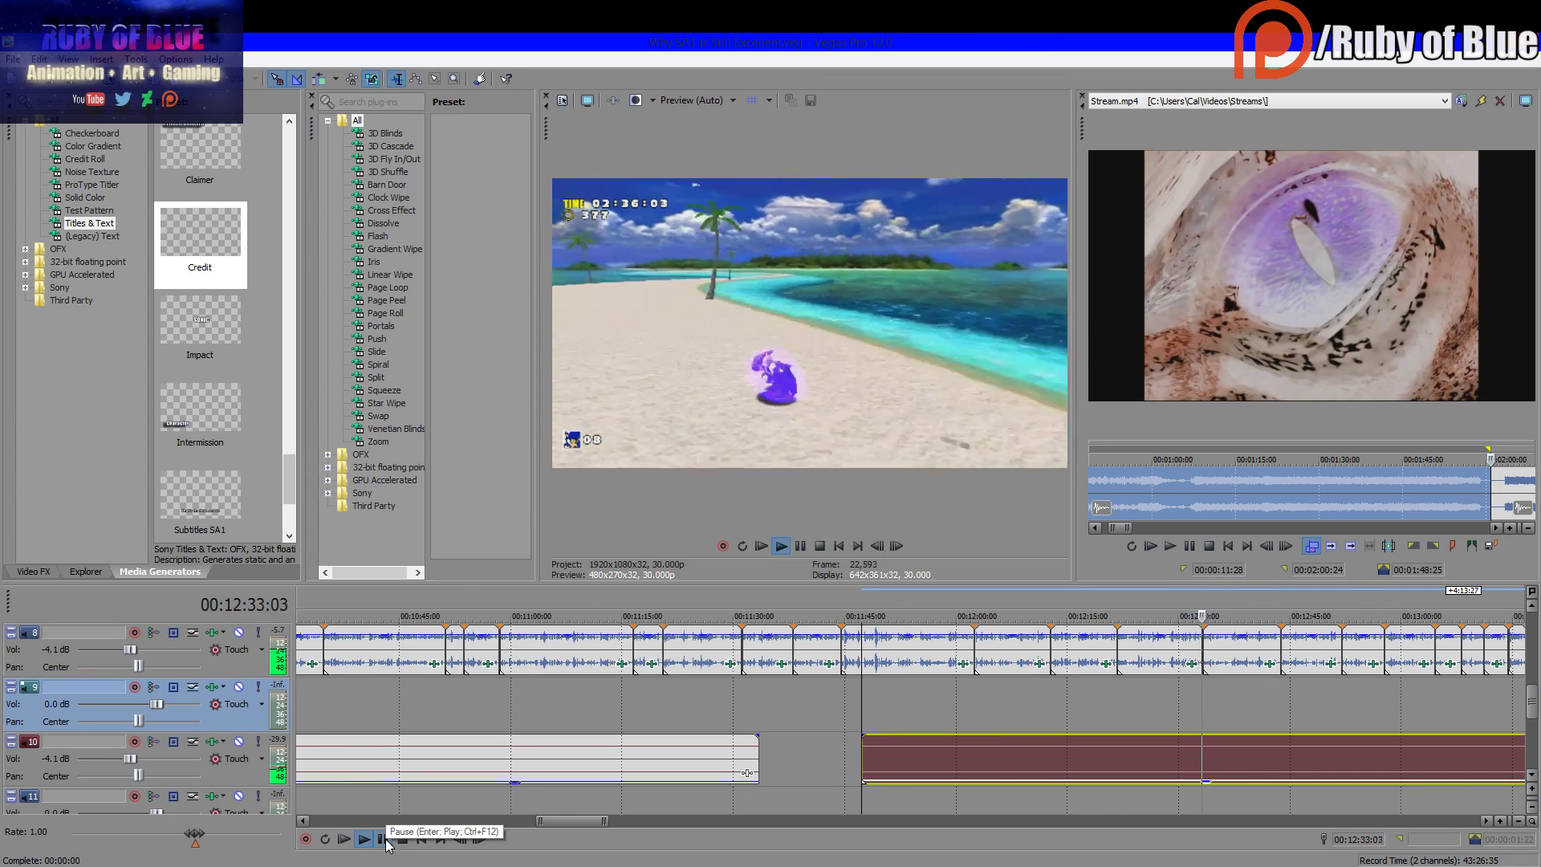
# Stop playback at 00:12:33:03 and check the narration gap near the last track 10 clip's end around 00:15:10:14 and 00:15:13:10
pyautogui.click(383, 839)
pyautogui.scroll(-4, 1212, 677)
pyautogui.click(1337, 708)
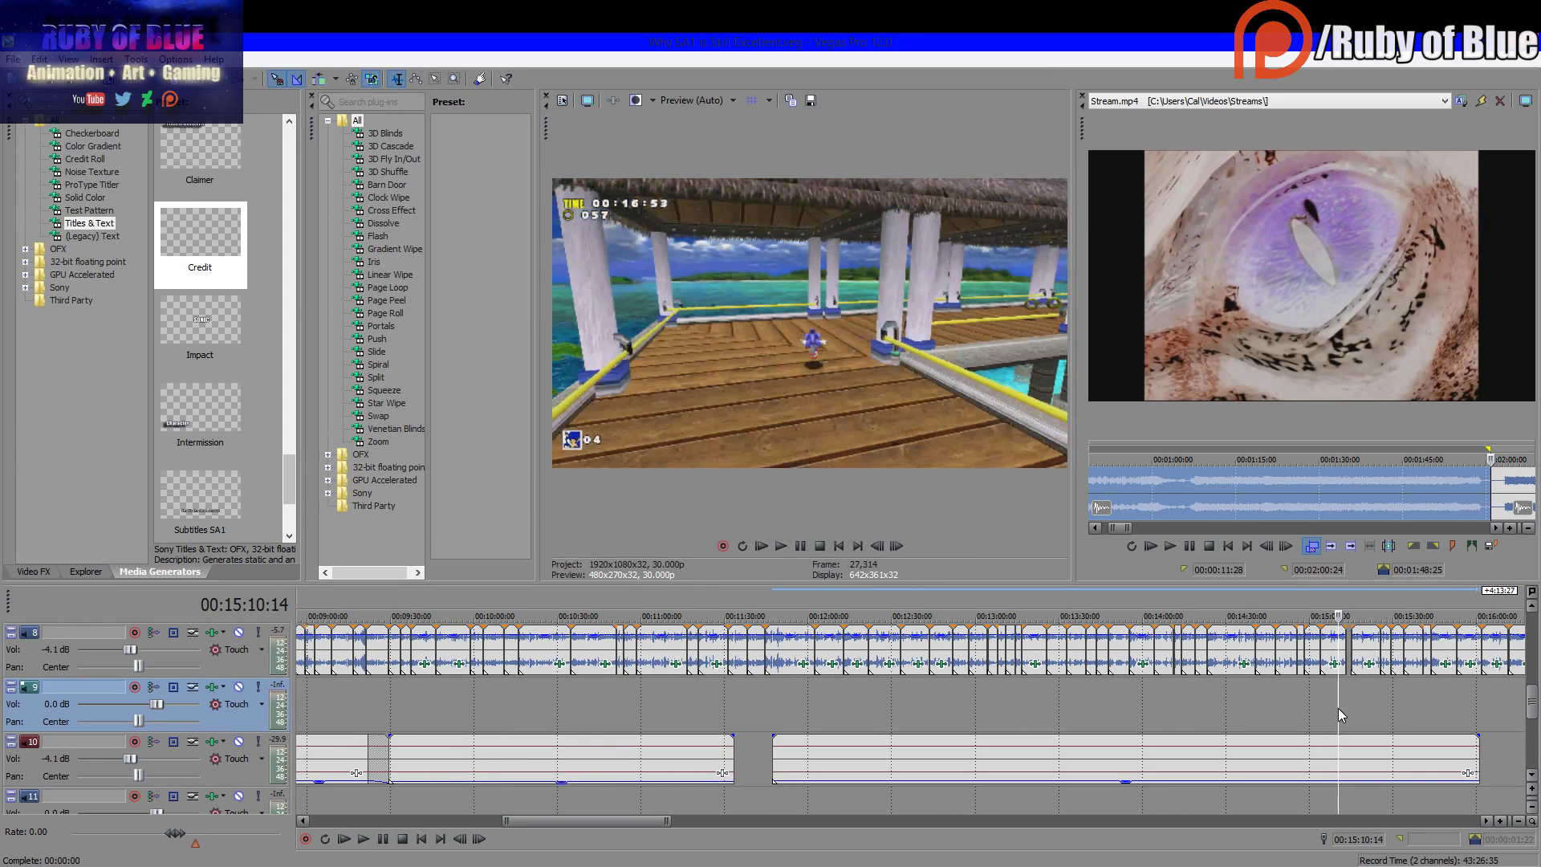
pyautogui.click(1390, 706)
pyautogui.click(1346, 695)
pyautogui.scroll(4, 1361, 701)
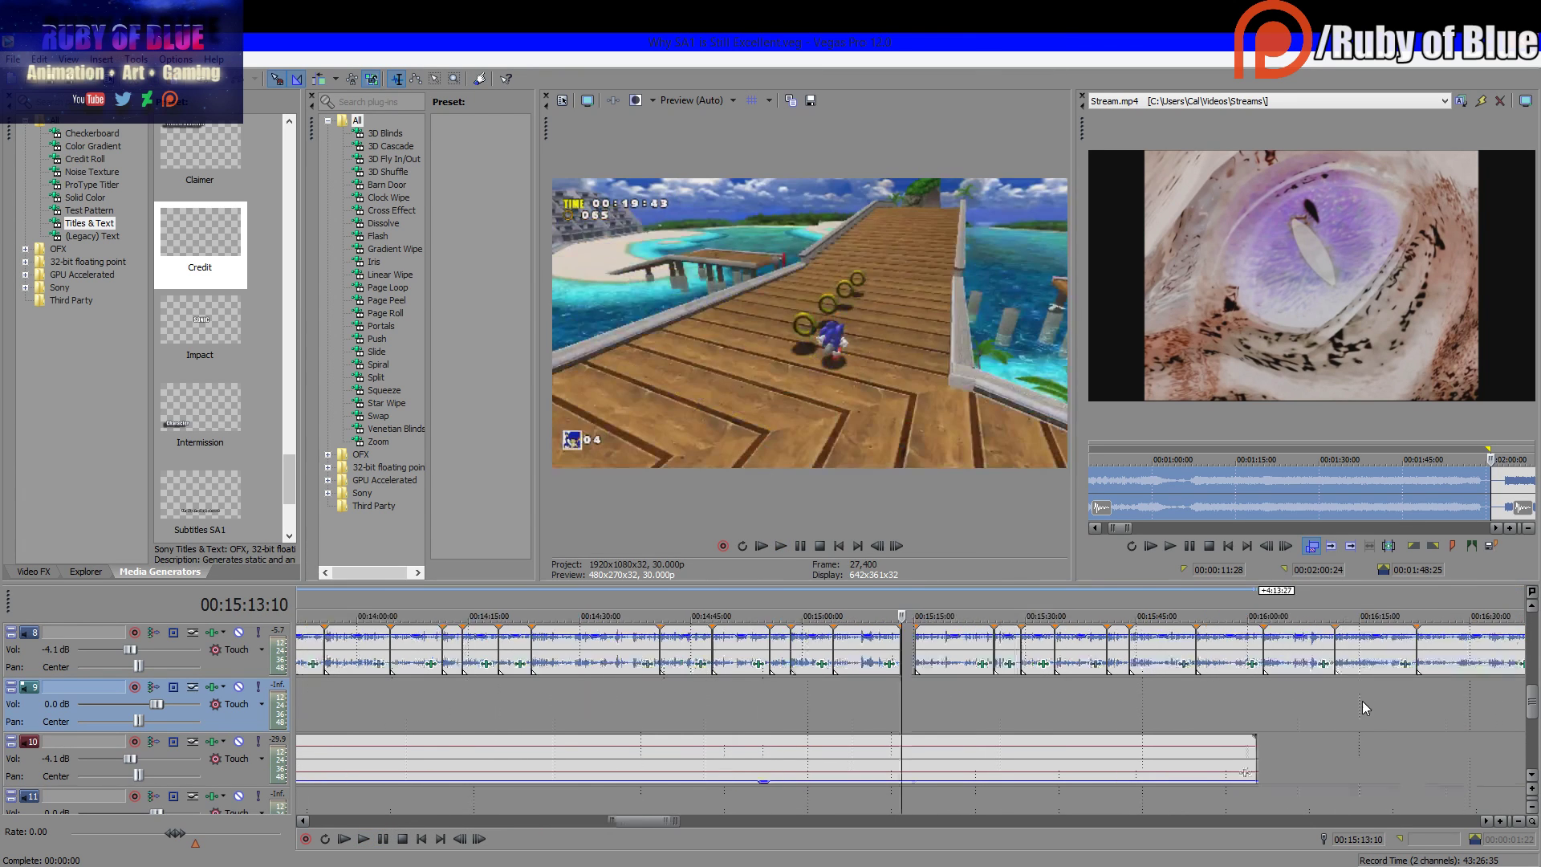
# Play from 00:15:13:10 to 00:15:15:19, and end the track 10 clip at about 00:15:15 with a fade-out from about 00:15:12
pyautogui.click(364, 839)
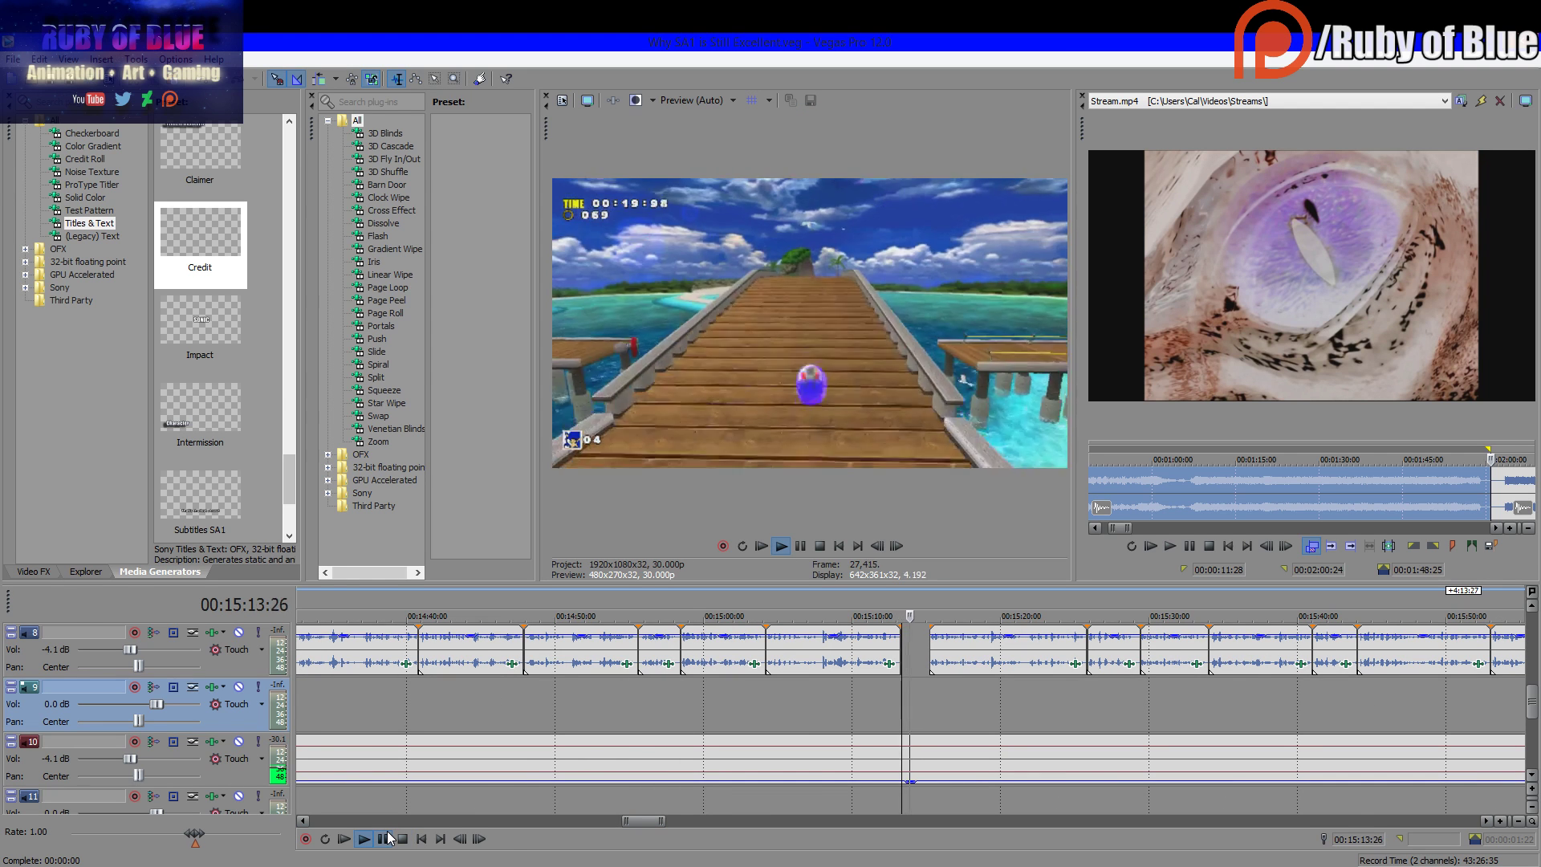
pyautogui.press('Return')
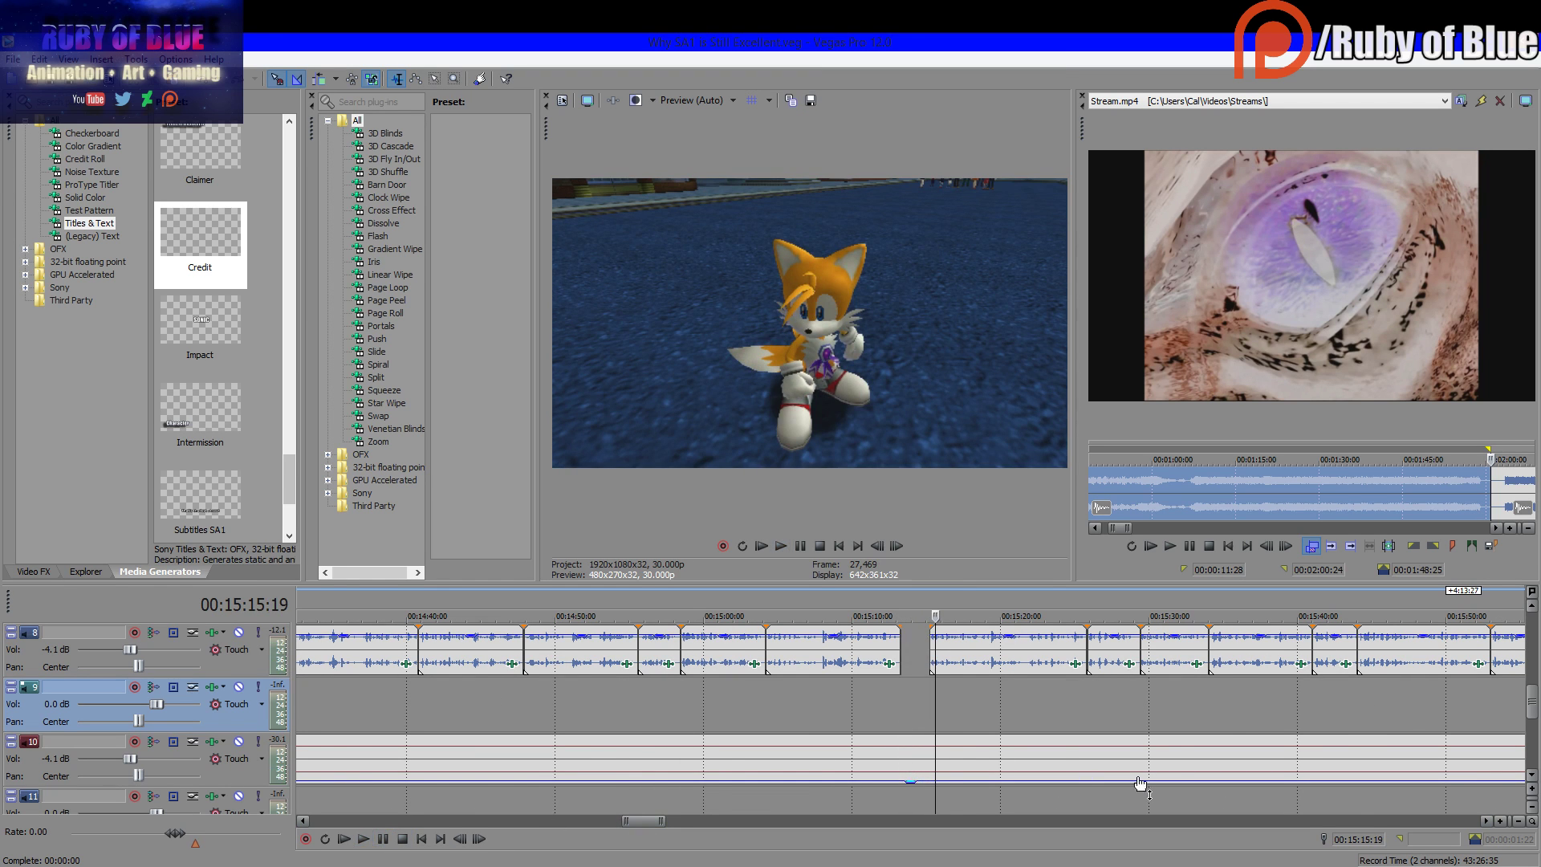
pyautogui.scroll(-2, 1360, 736)
pyautogui.moveTo(1408, 760)
pyautogui.mouseDown()
pyautogui.moveTo(870, 742)
pyautogui.moveTo(890, 739)
pyautogui.moveTo(898, 780)
pyautogui.moveTo(857, 772)
pyautogui.mouseUp()
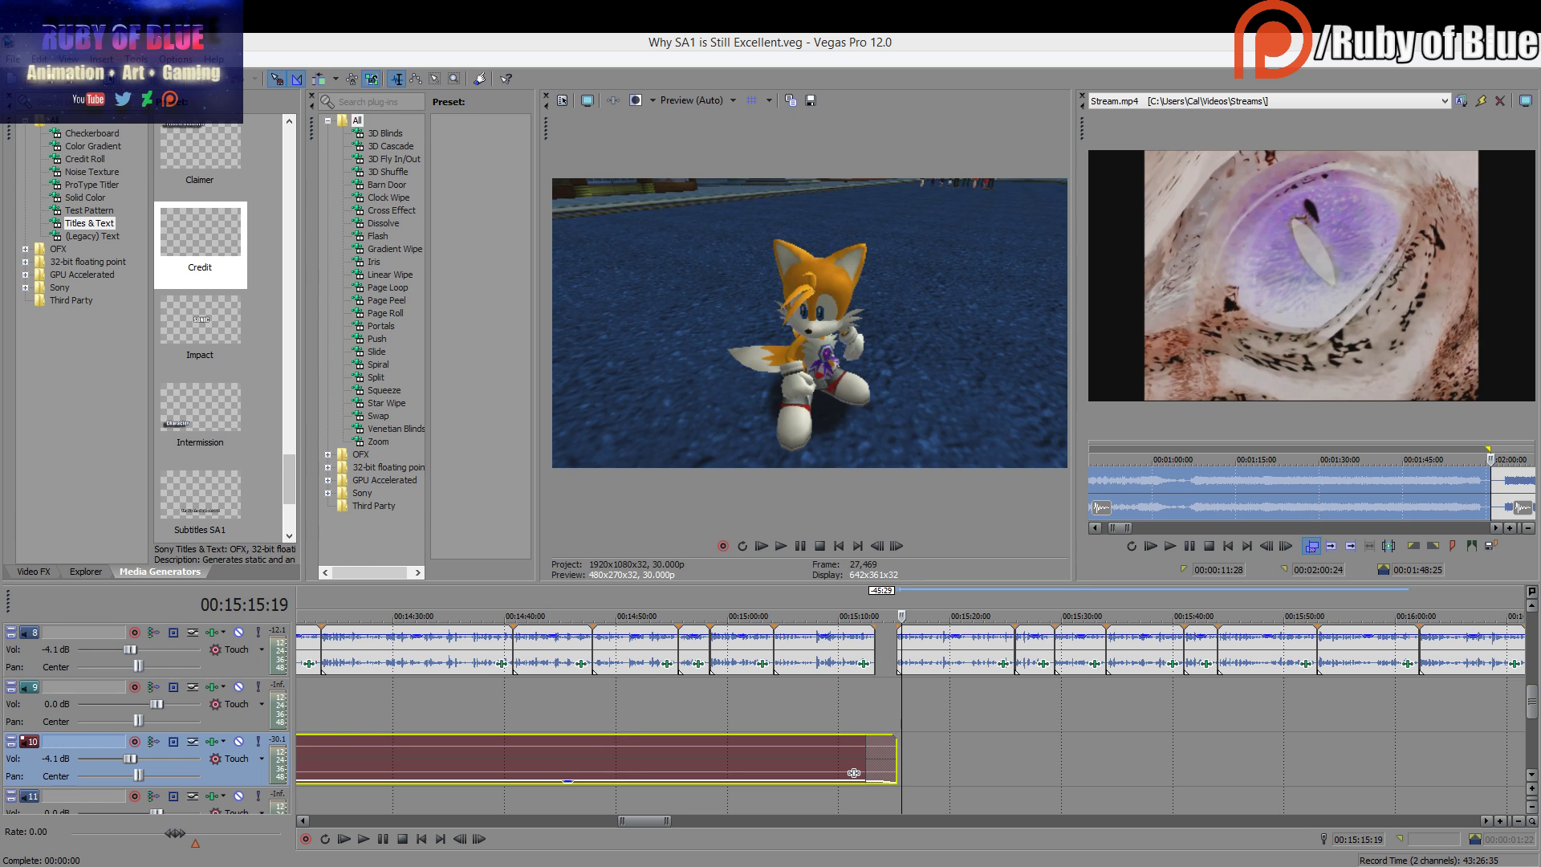
# Try another background audio clip on track 10 from about 00:15:15, with its gain lowered and its start aligned to the resuming narration
pyautogui.moveTo(980, 866); pyautogui.dragTo(910, 769)
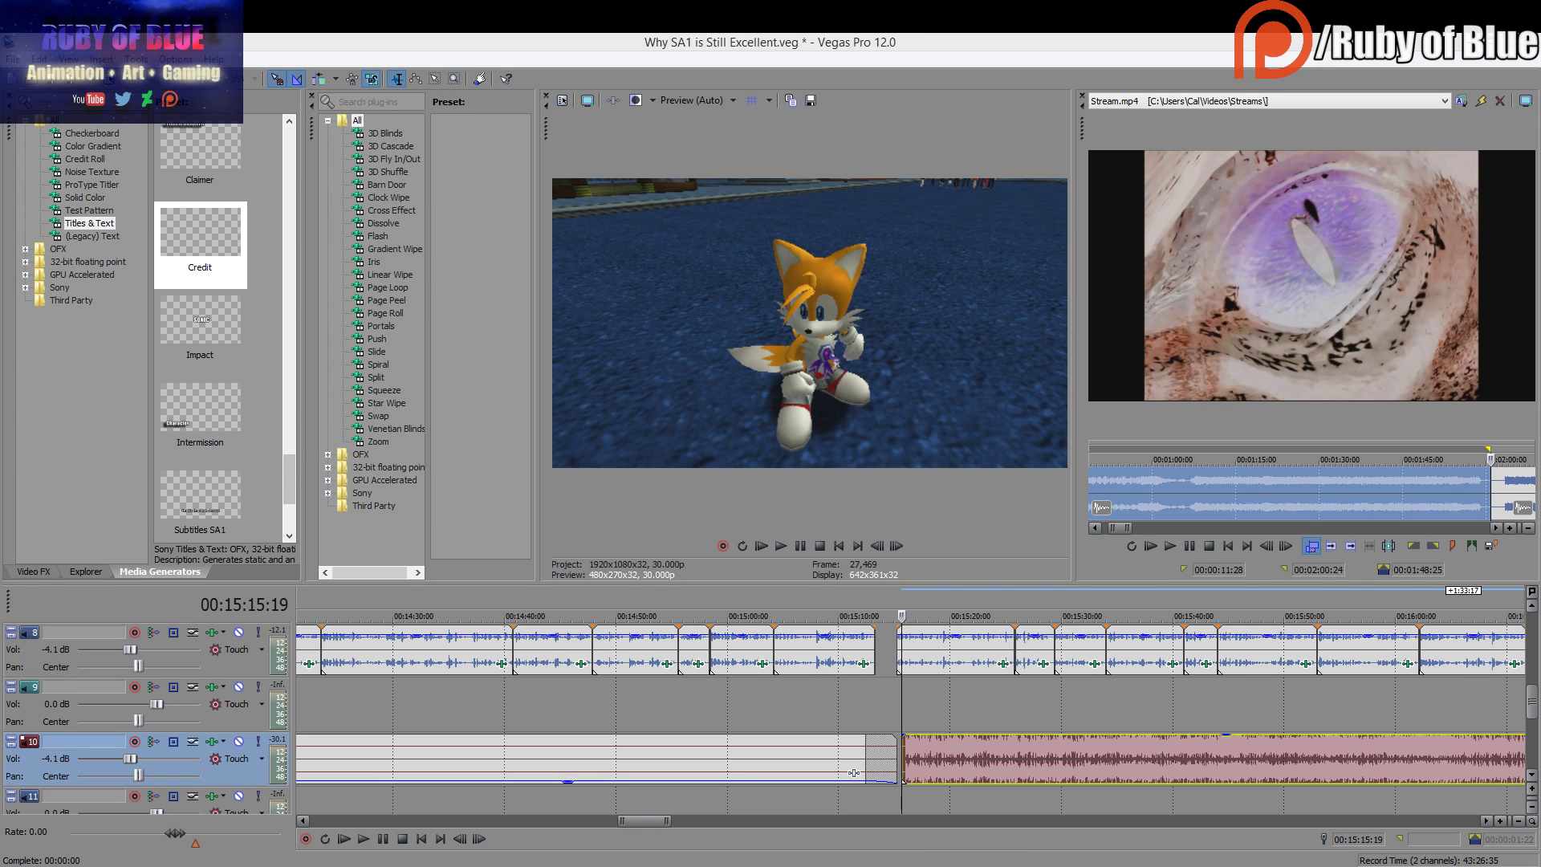
pyautogui.click(942, 732)
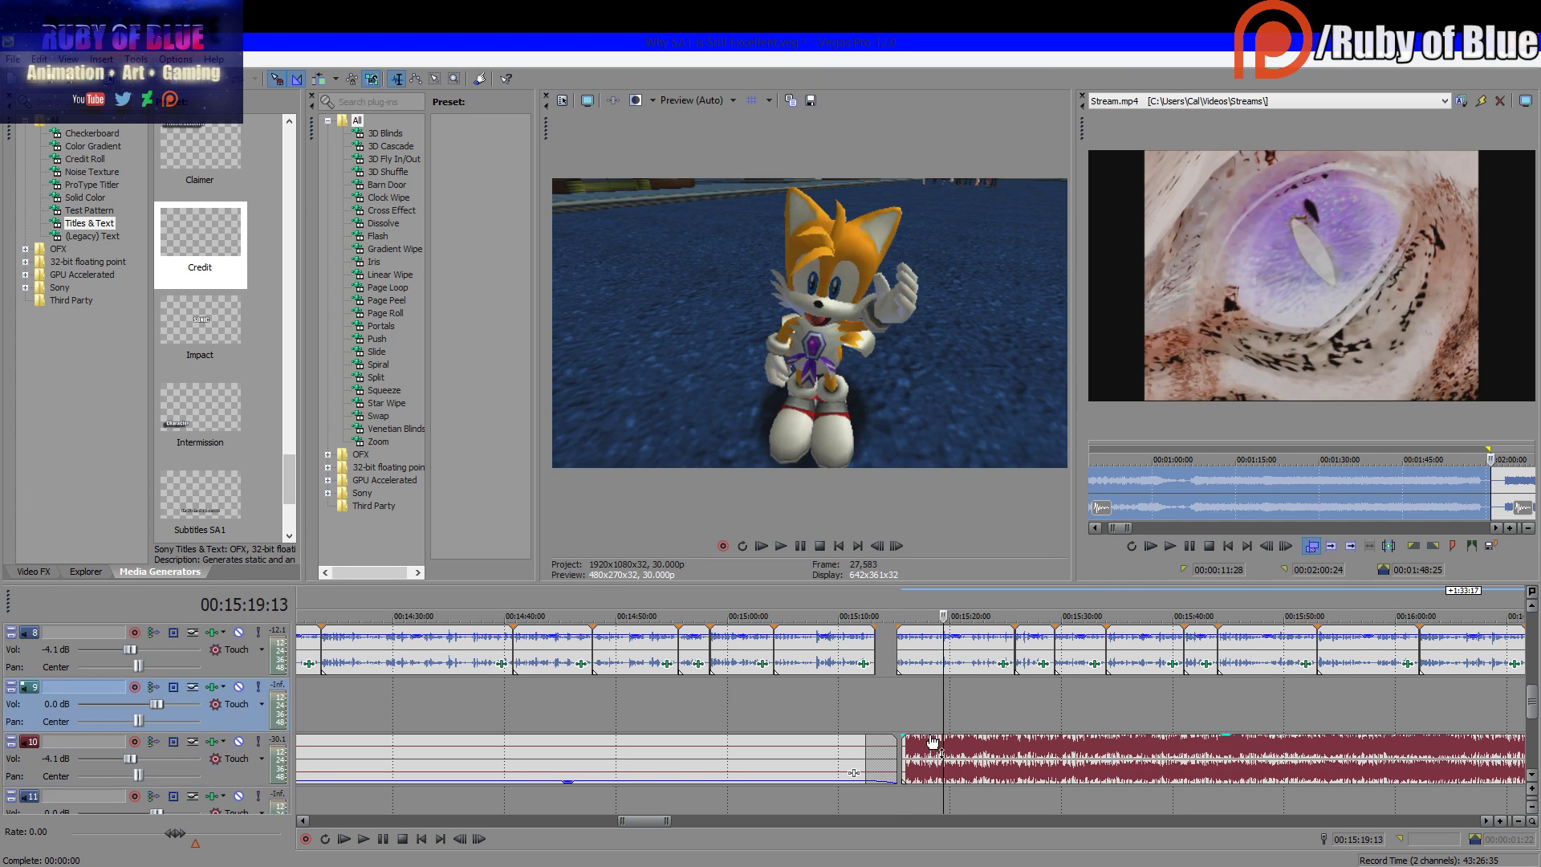
pyautogui.hotkey('ctrl', 'z')
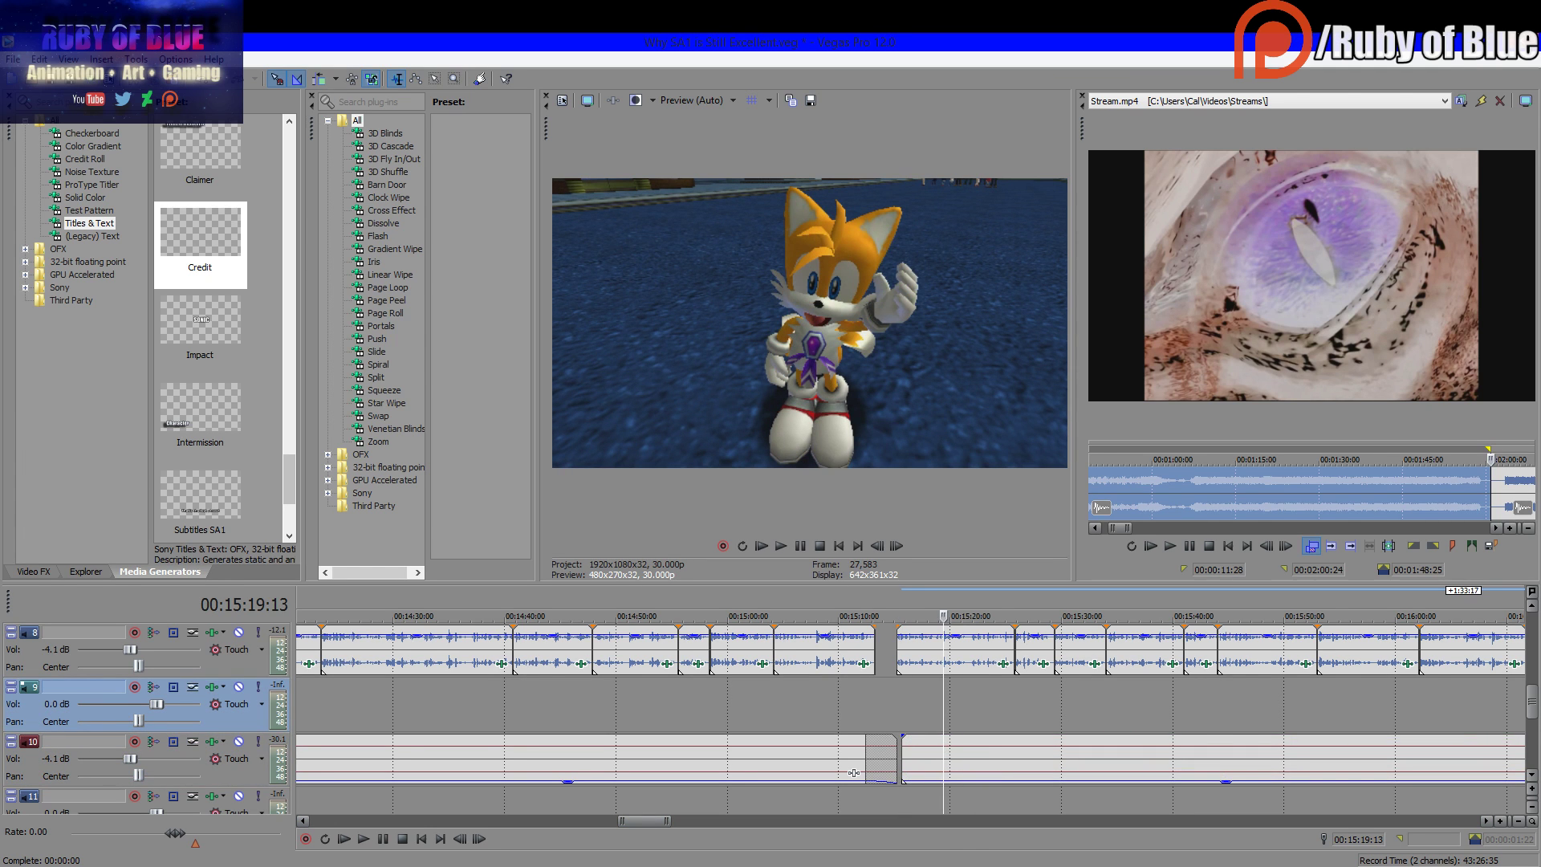
pyautogui.click(962, 778)
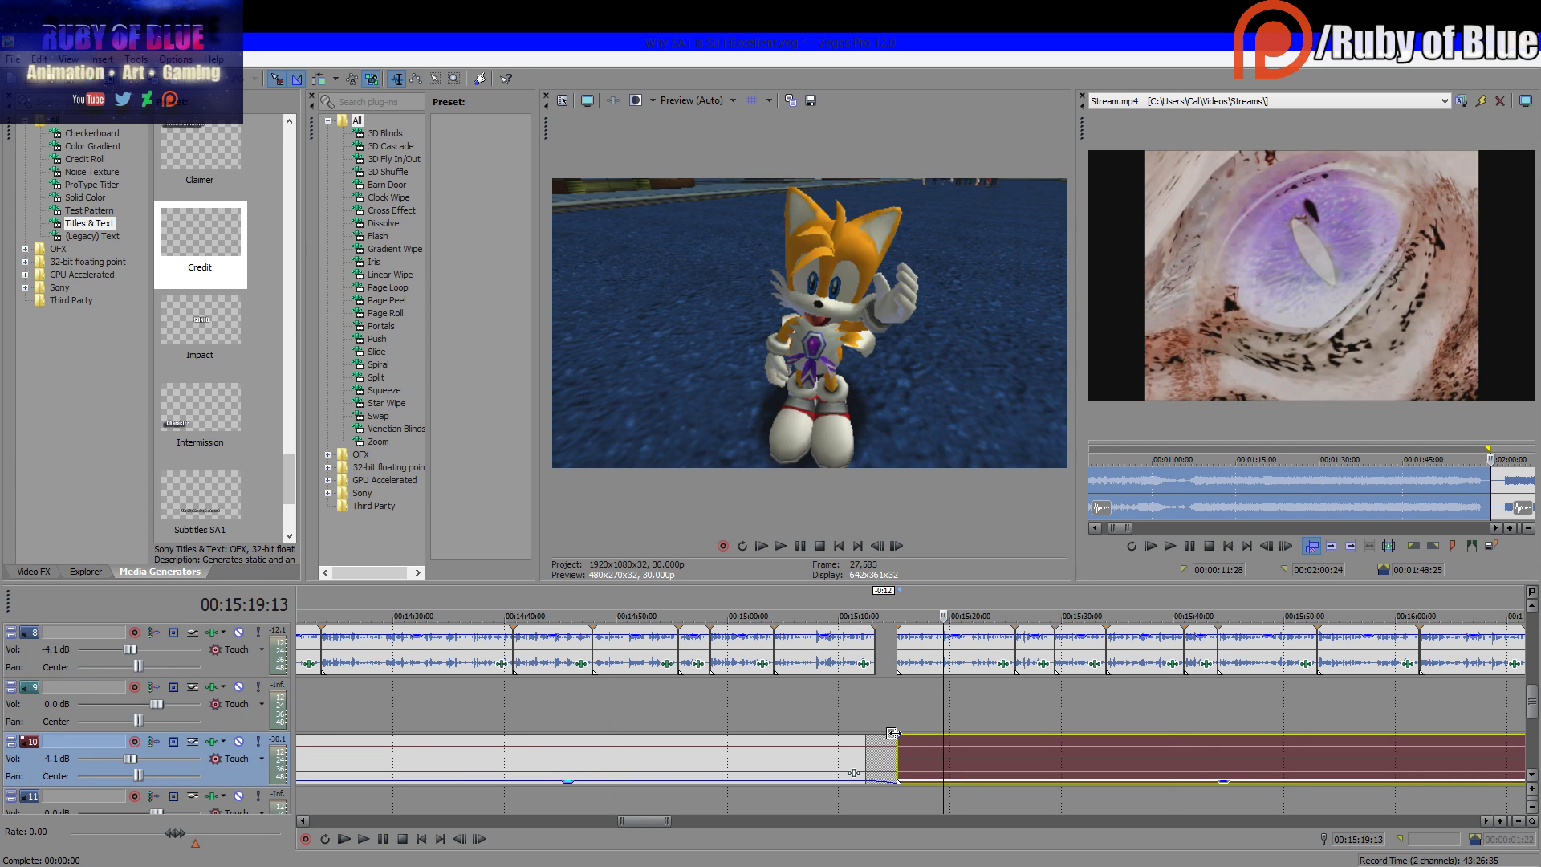
# Audition the newly added track 10 clip from about 00:15:15 to 00:15:25:16 and remove it from the track
pyautogui.click(898, 705)
pyautogui.click(380, 839)
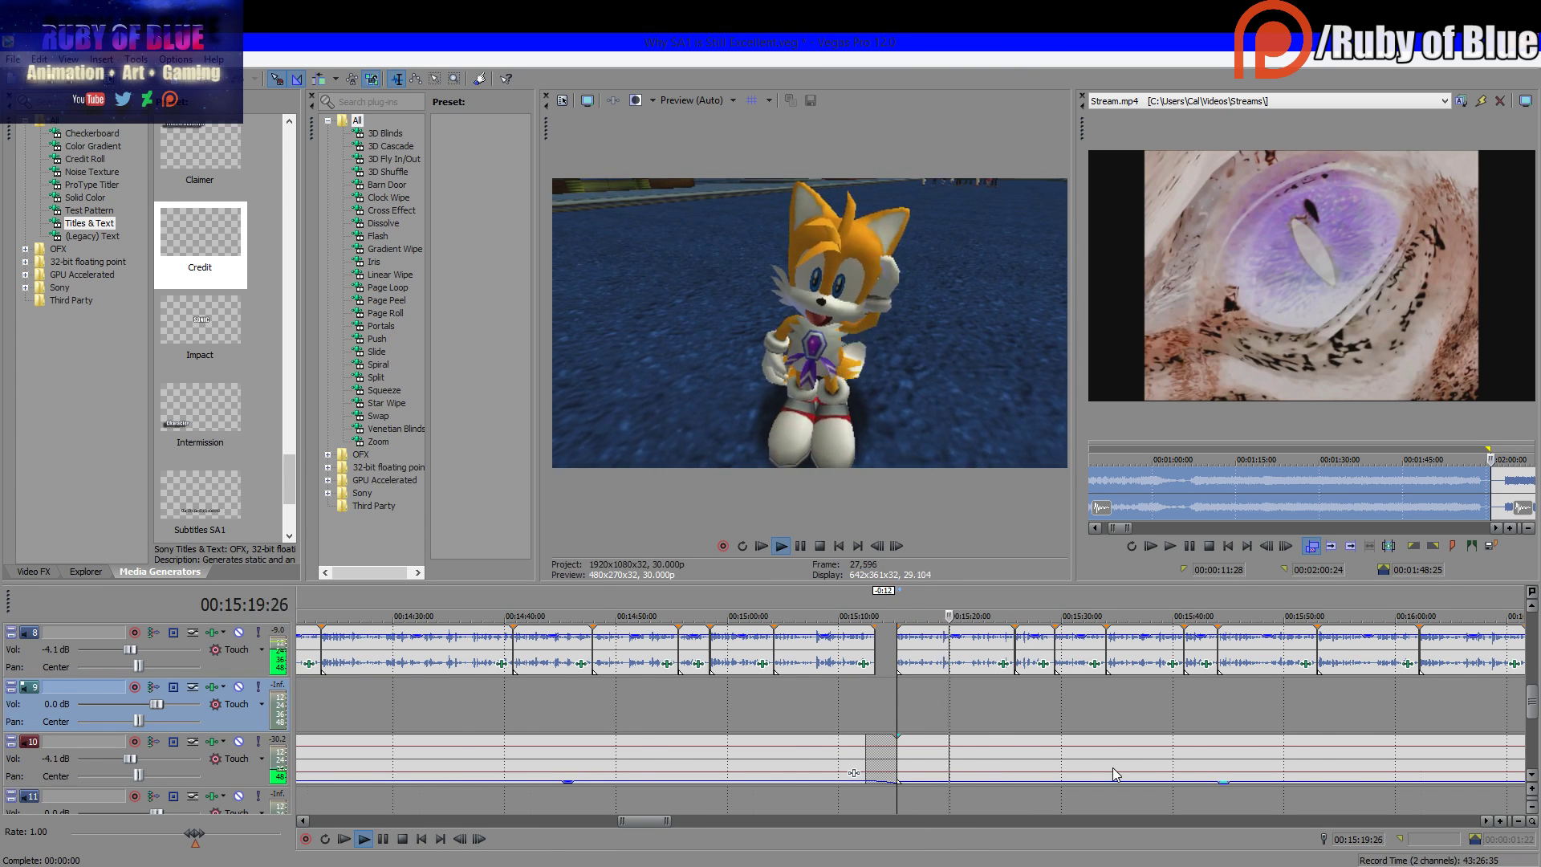
pyautogui.scroll(-2, 939, 783)
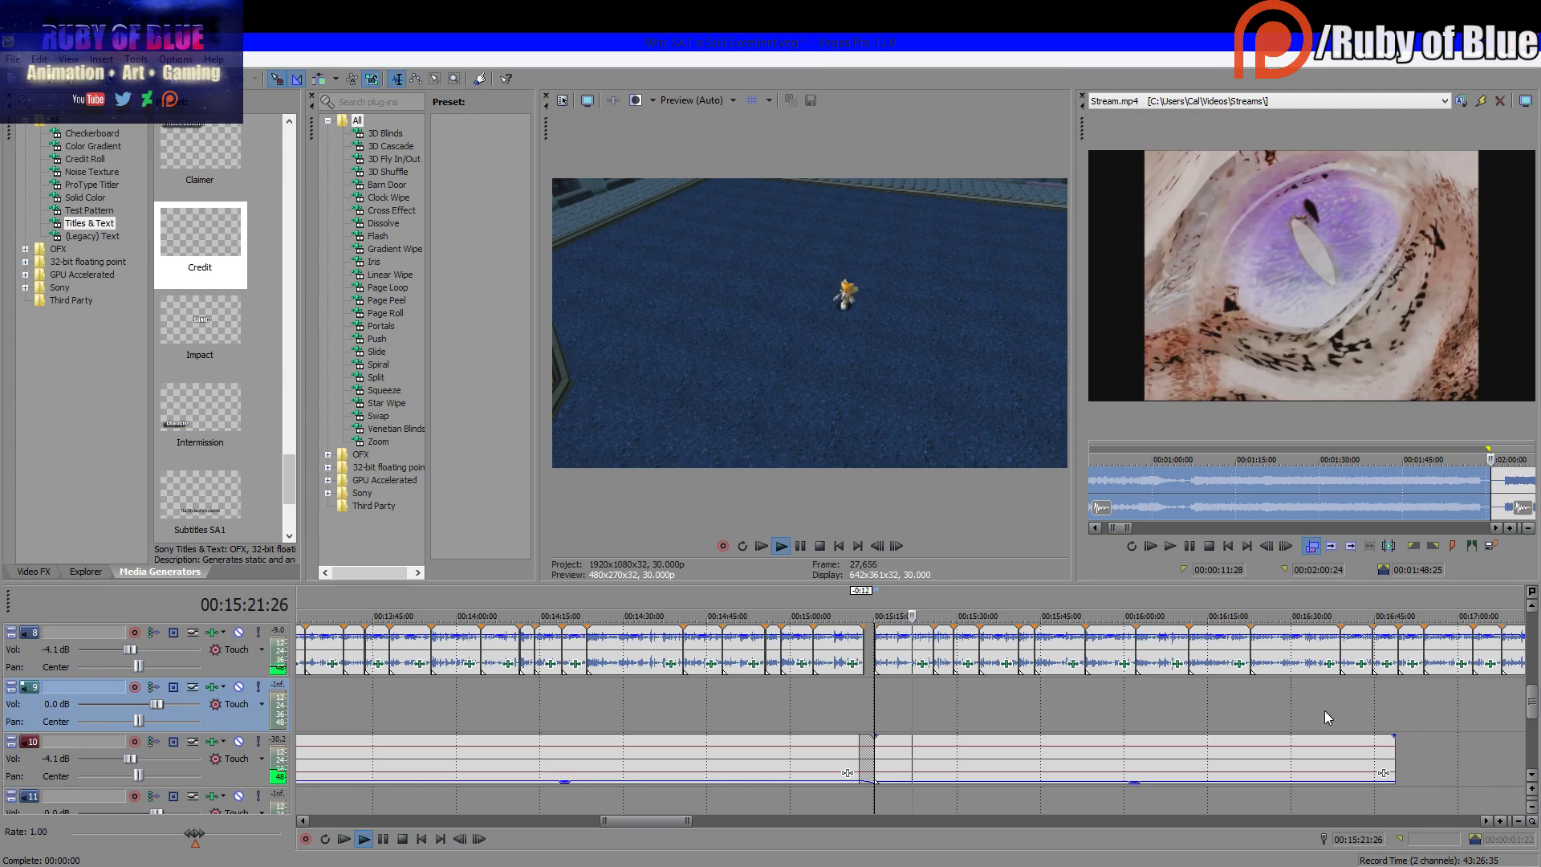
pyautogui.scroll(-2, 1293, 729)
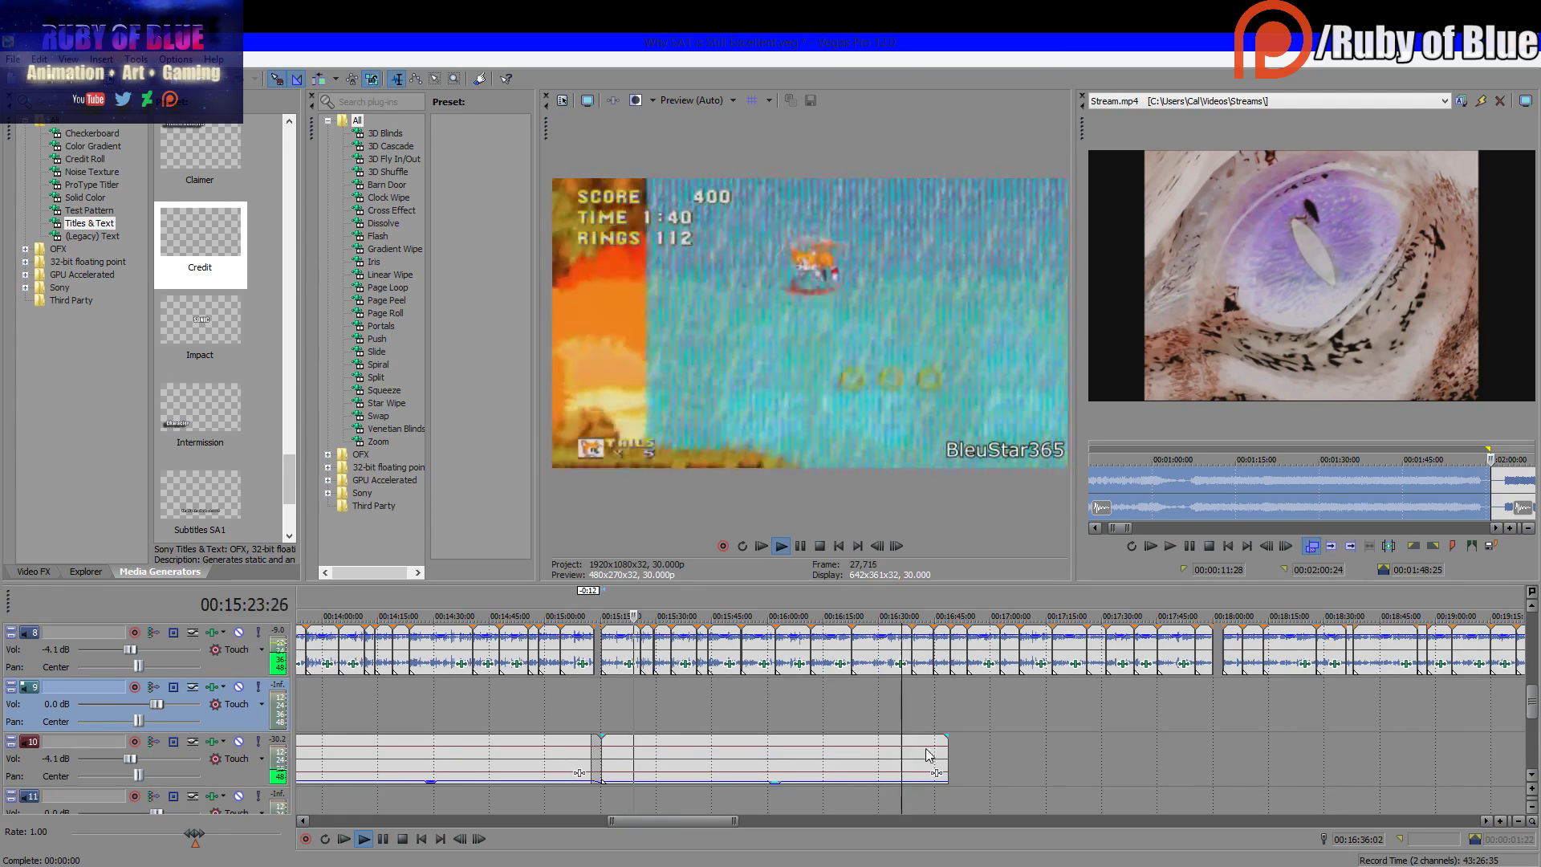
pyautogui.click(381, 841)
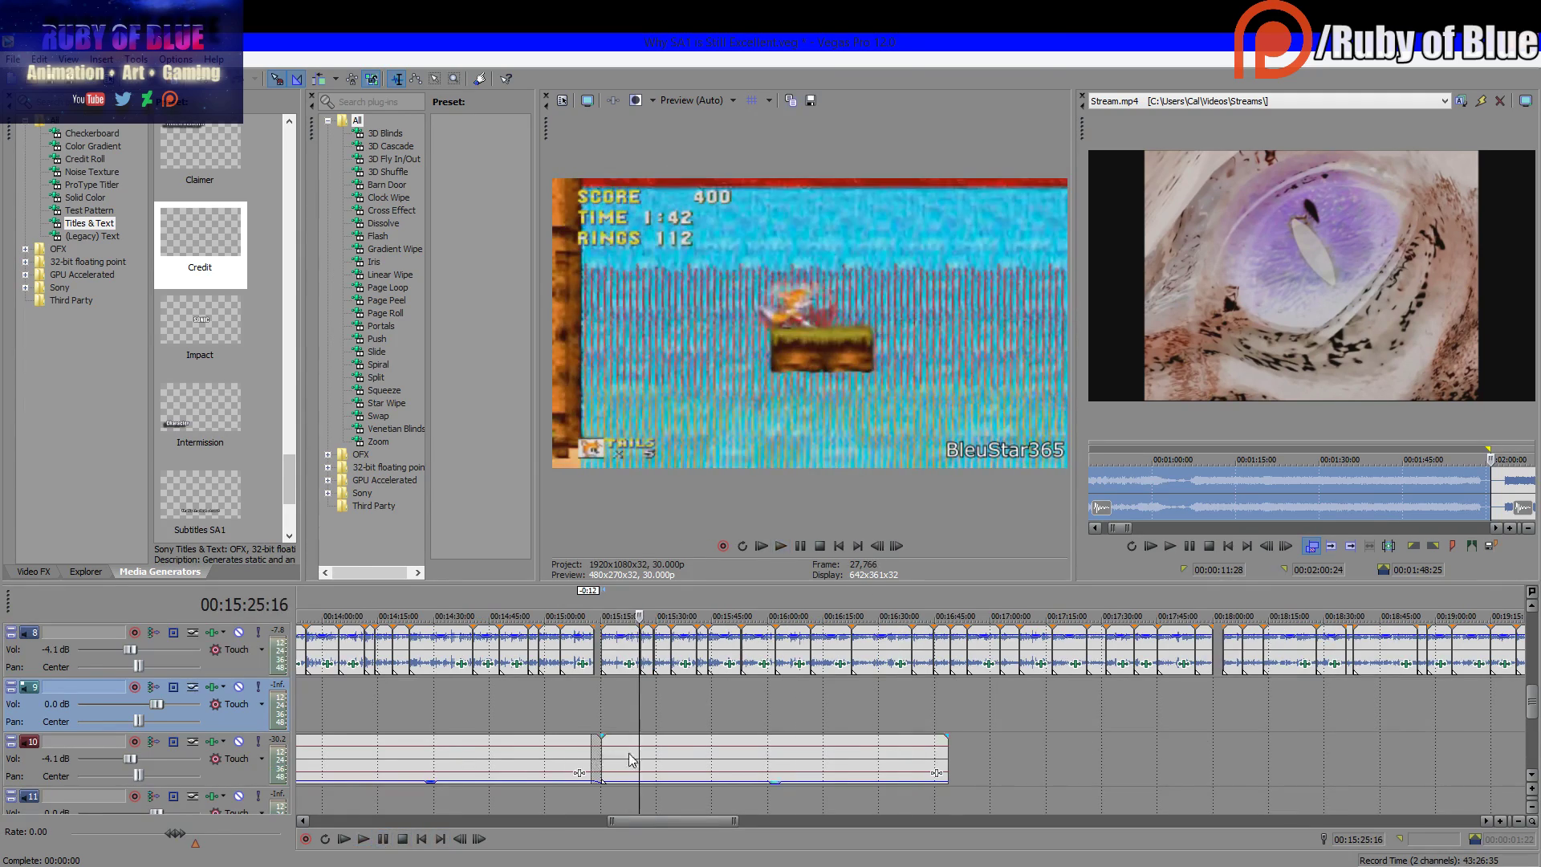
pyautogui.rightClick(632, 755)
pyautogui.click(706, 454)
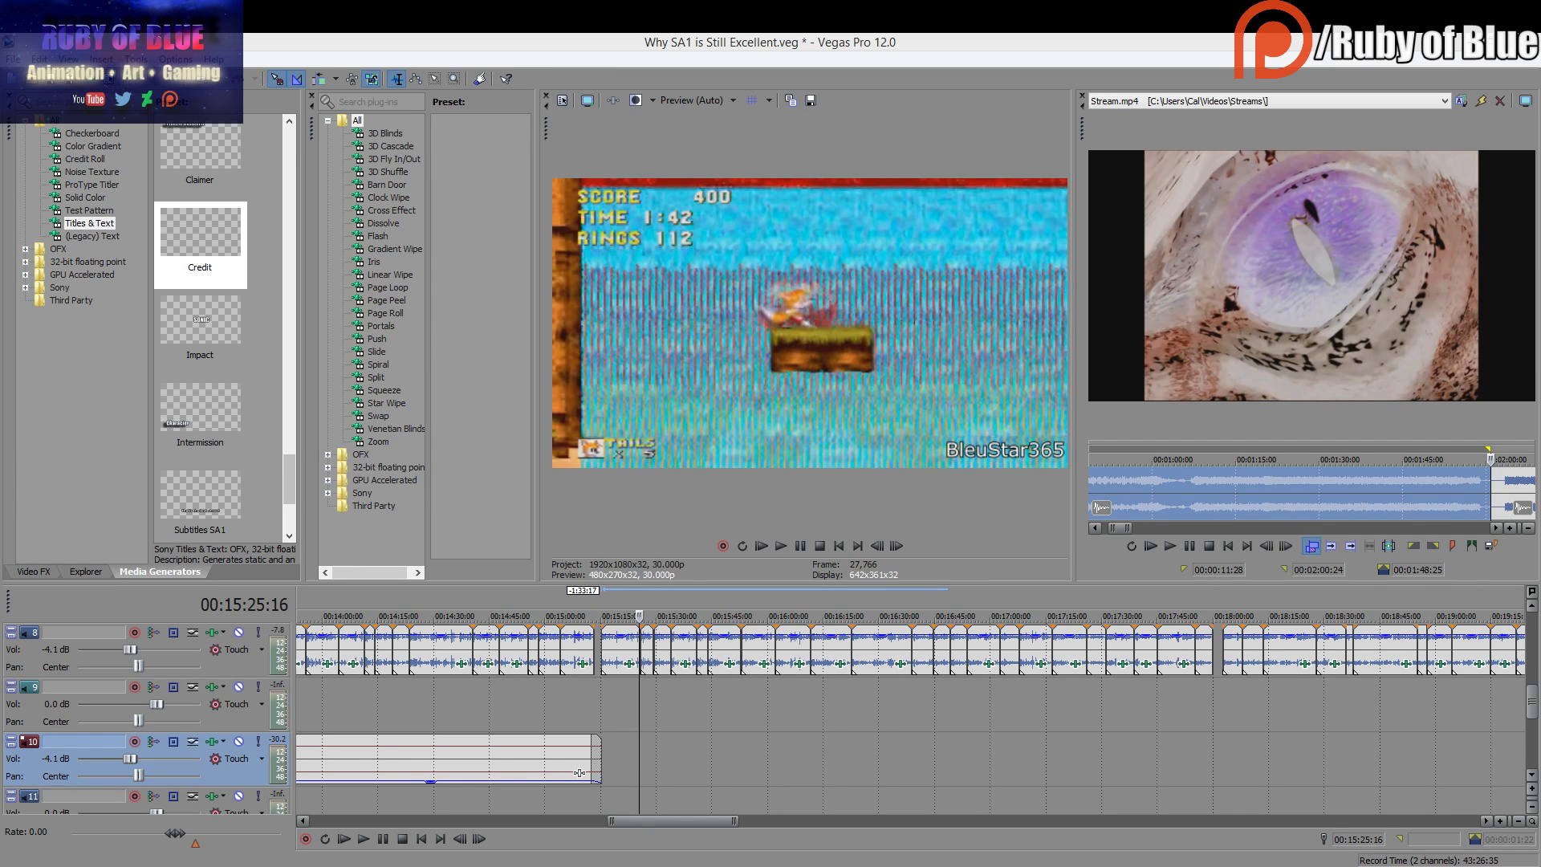
# Place a replacement audio clip on track 10 at about 00:15:15, lower its gain, and play the transition
pyautogui.moveTo(514, 863); pyautogui.dragTo(612, 759)
pyautogui.click(611, 759)
pyautogui.scroll(7, 612, 760)
pyautogui.moveTo(959, 771); pyautogui.dragTo(867, 785)
pyautogui.click(856, 745)
pyautogui.click(817, 706)
pyautogui.click(369, 838)
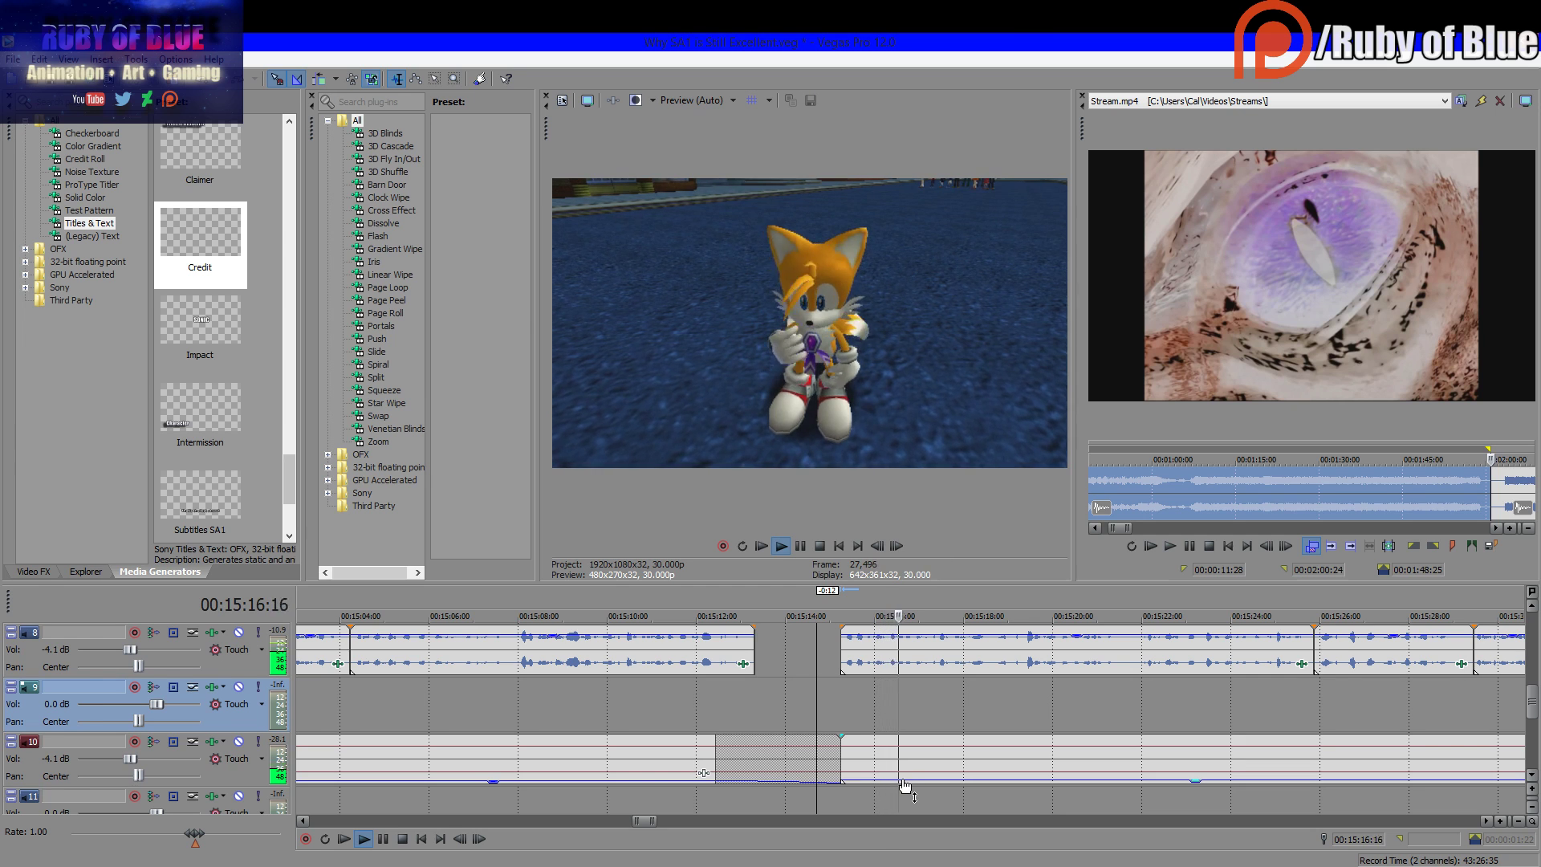
pyautogui.moveTo(911, 736); pyautogui.dragTo(912, 786)
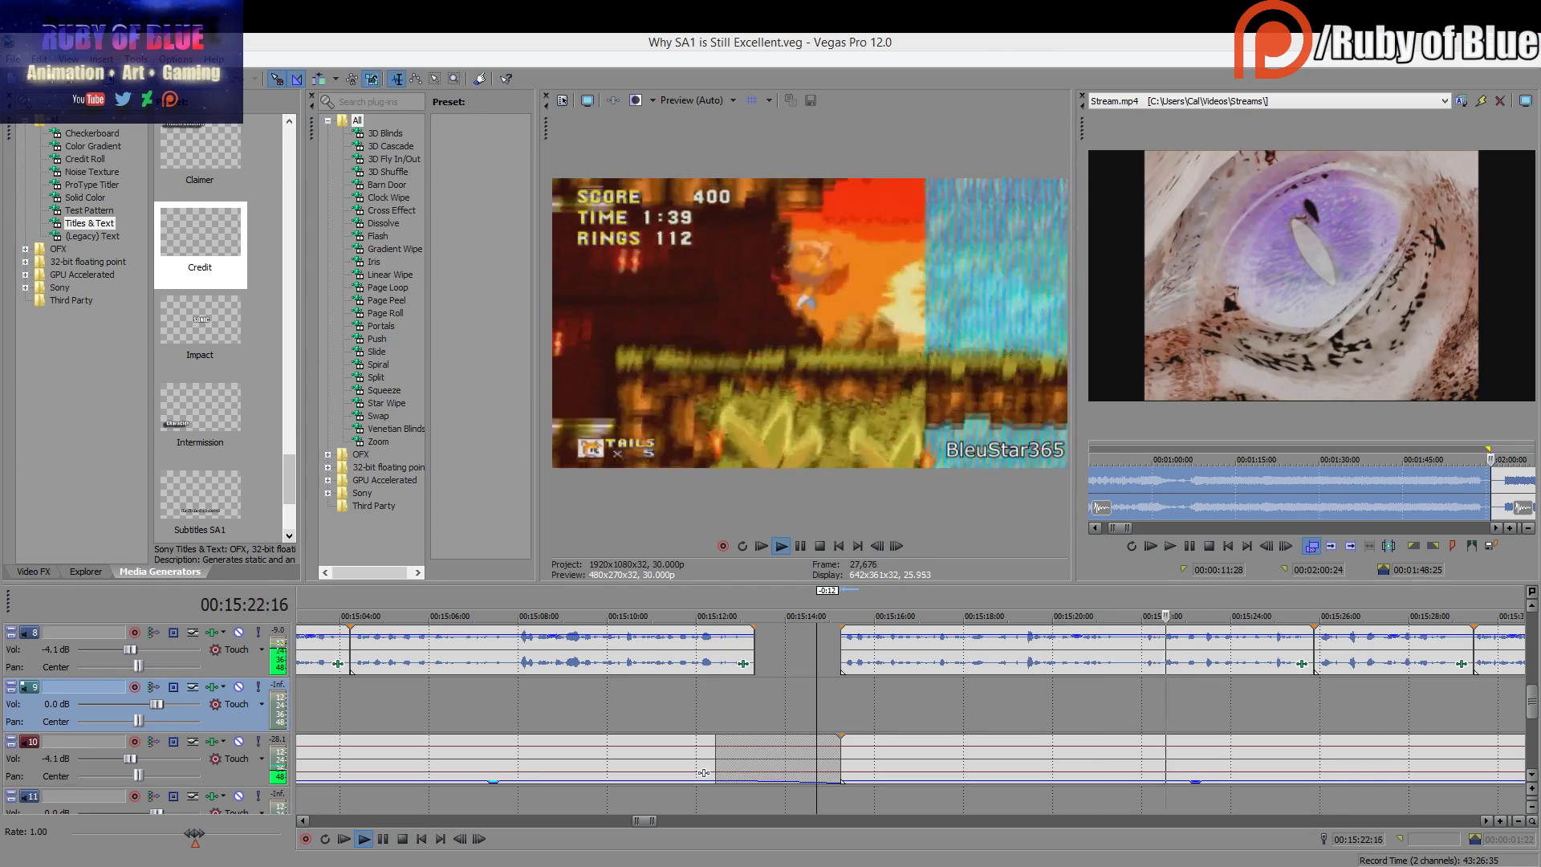
# Spot-check the audio at about 00:17:38:27, 00:16:23:08 and 00:16:41:07, stopping playback at 00:16:44:11
pyautogui.scroll(-5, 1336, 701)
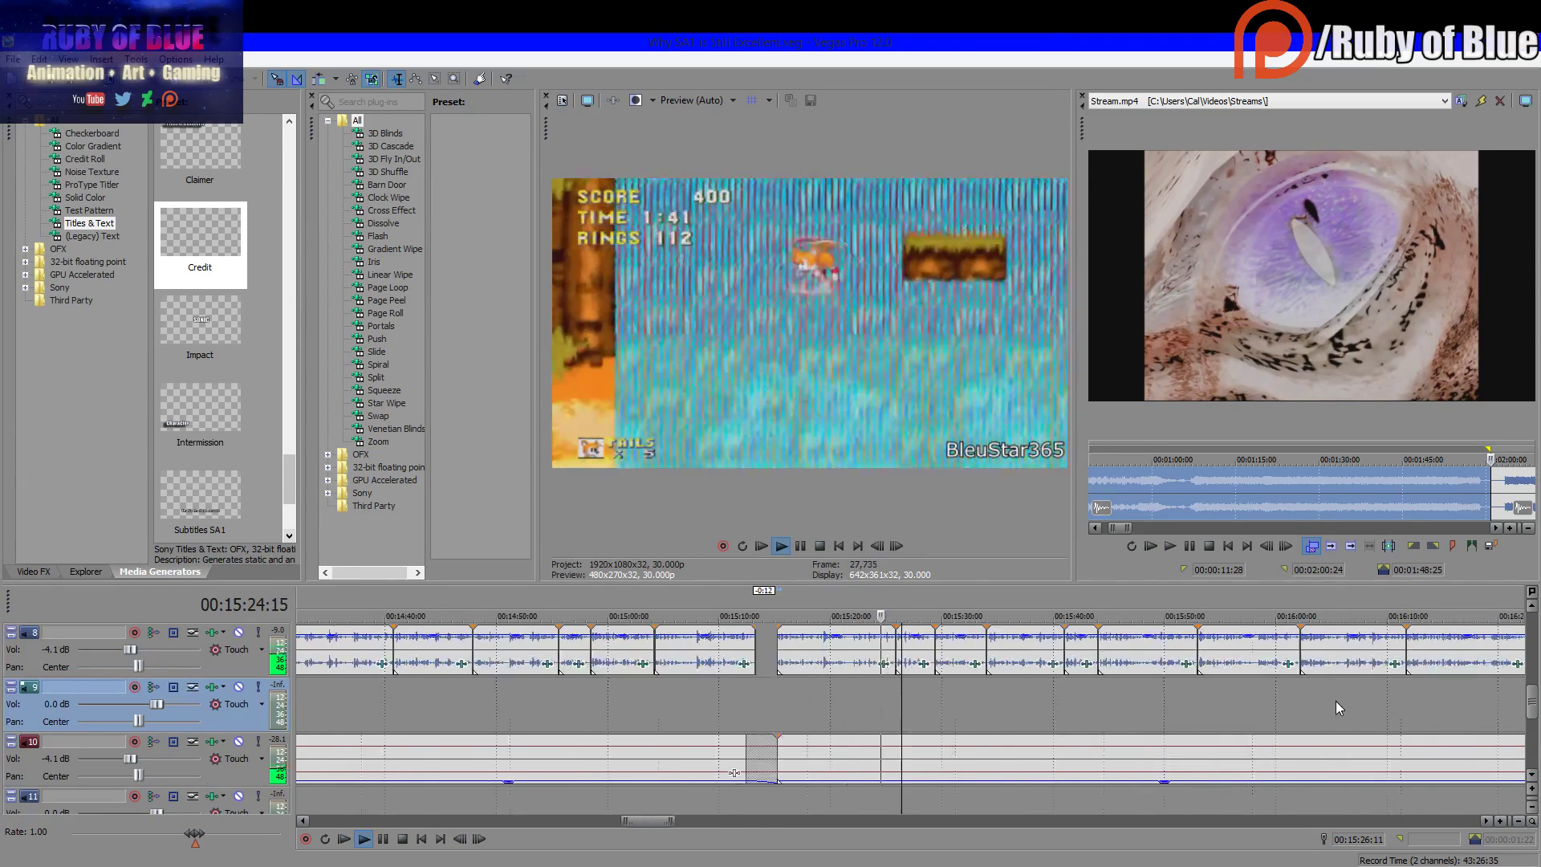
pyautogui.scroll(-3, 1304, 709)
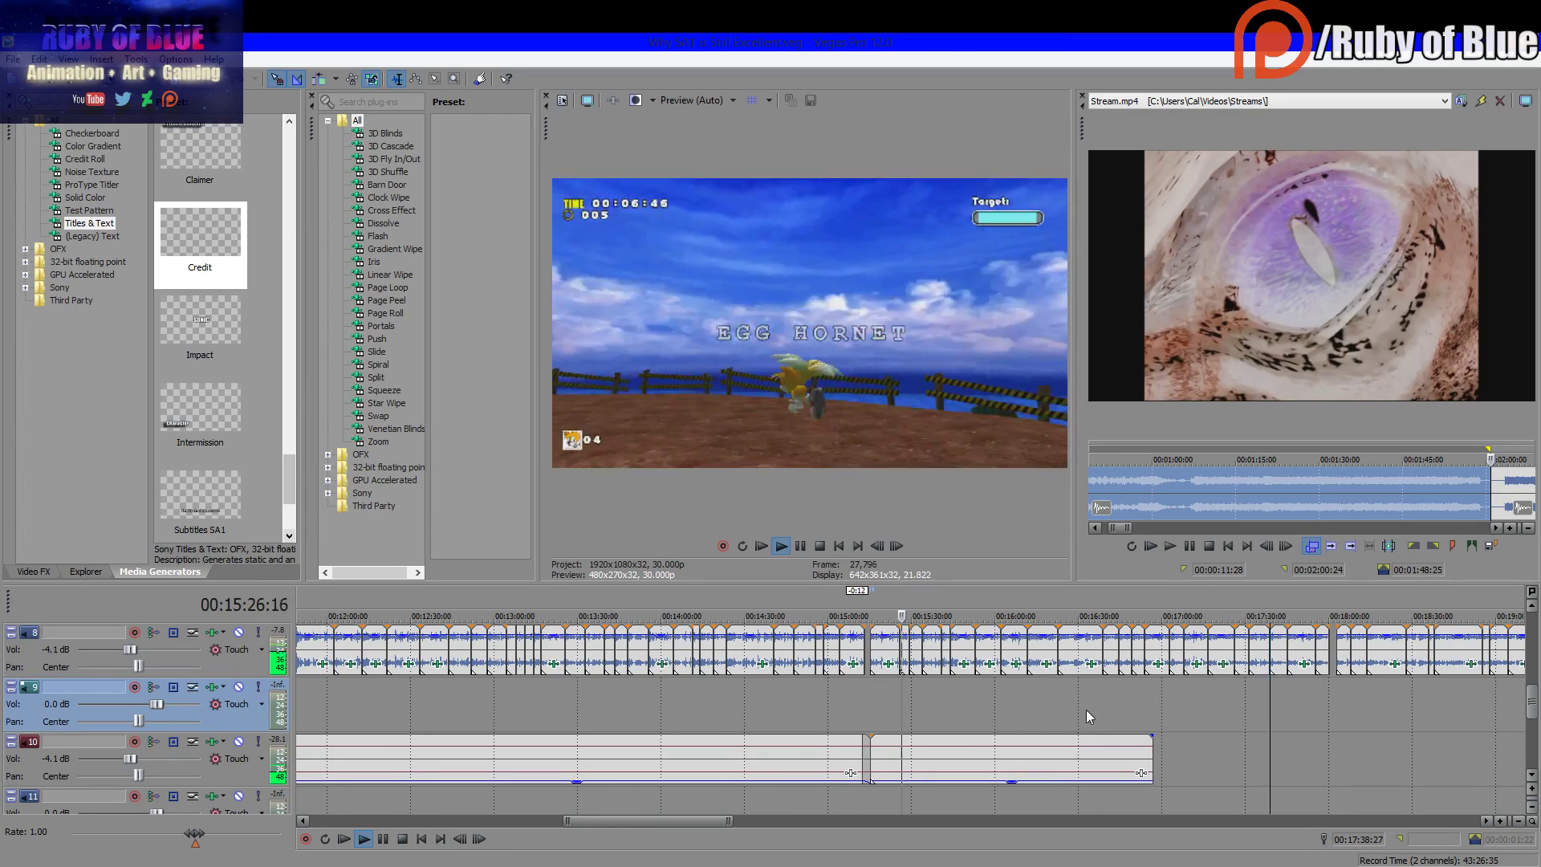
pyautogui.click(365, 839)
pyautogui.click(383, 839)
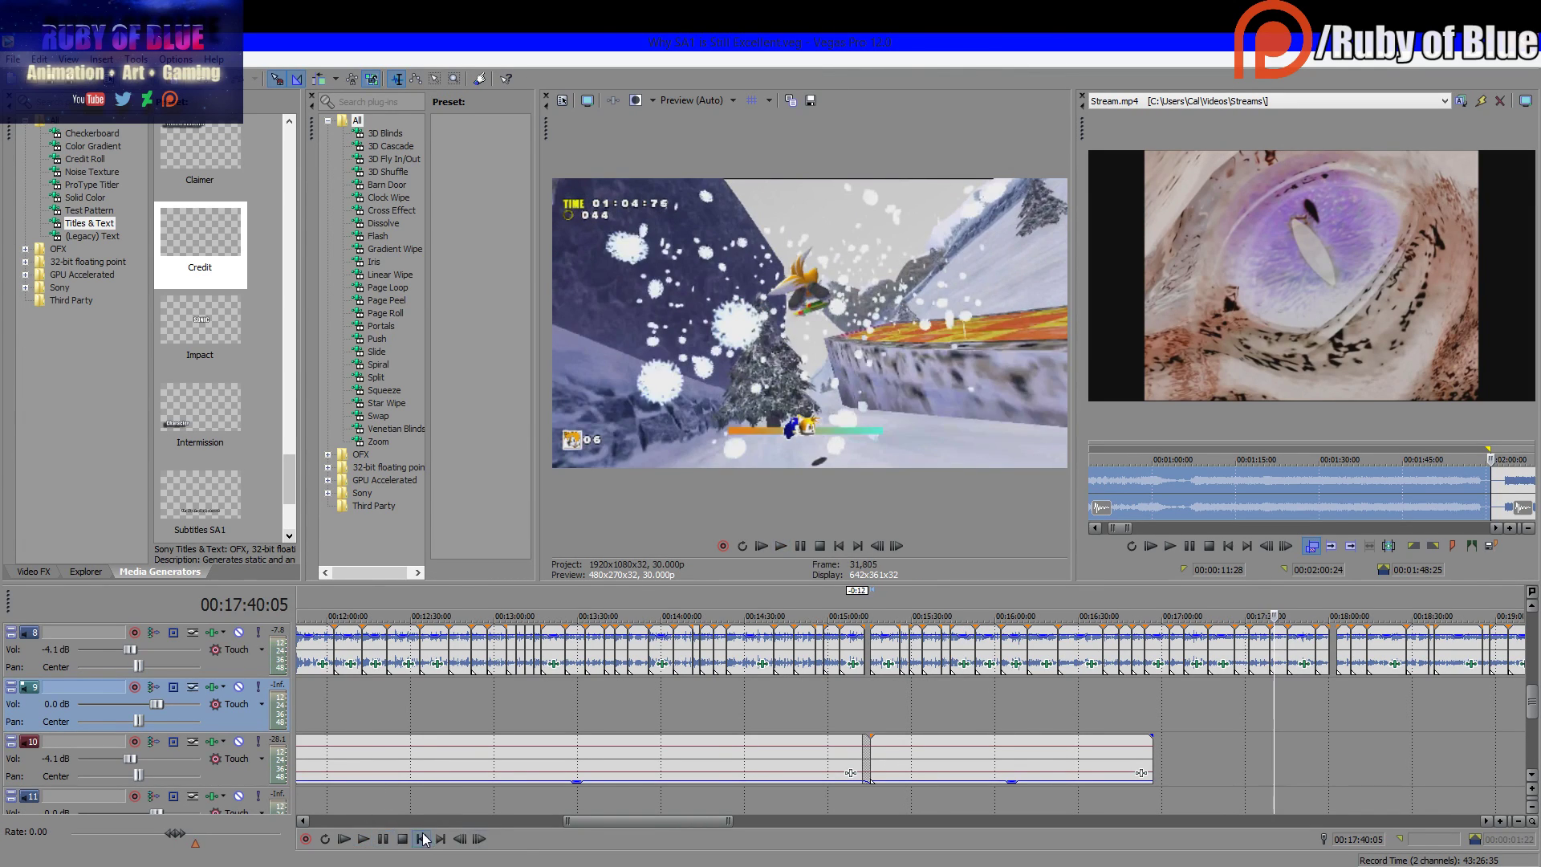
pyautogui.scroll(3, 1117, 759)
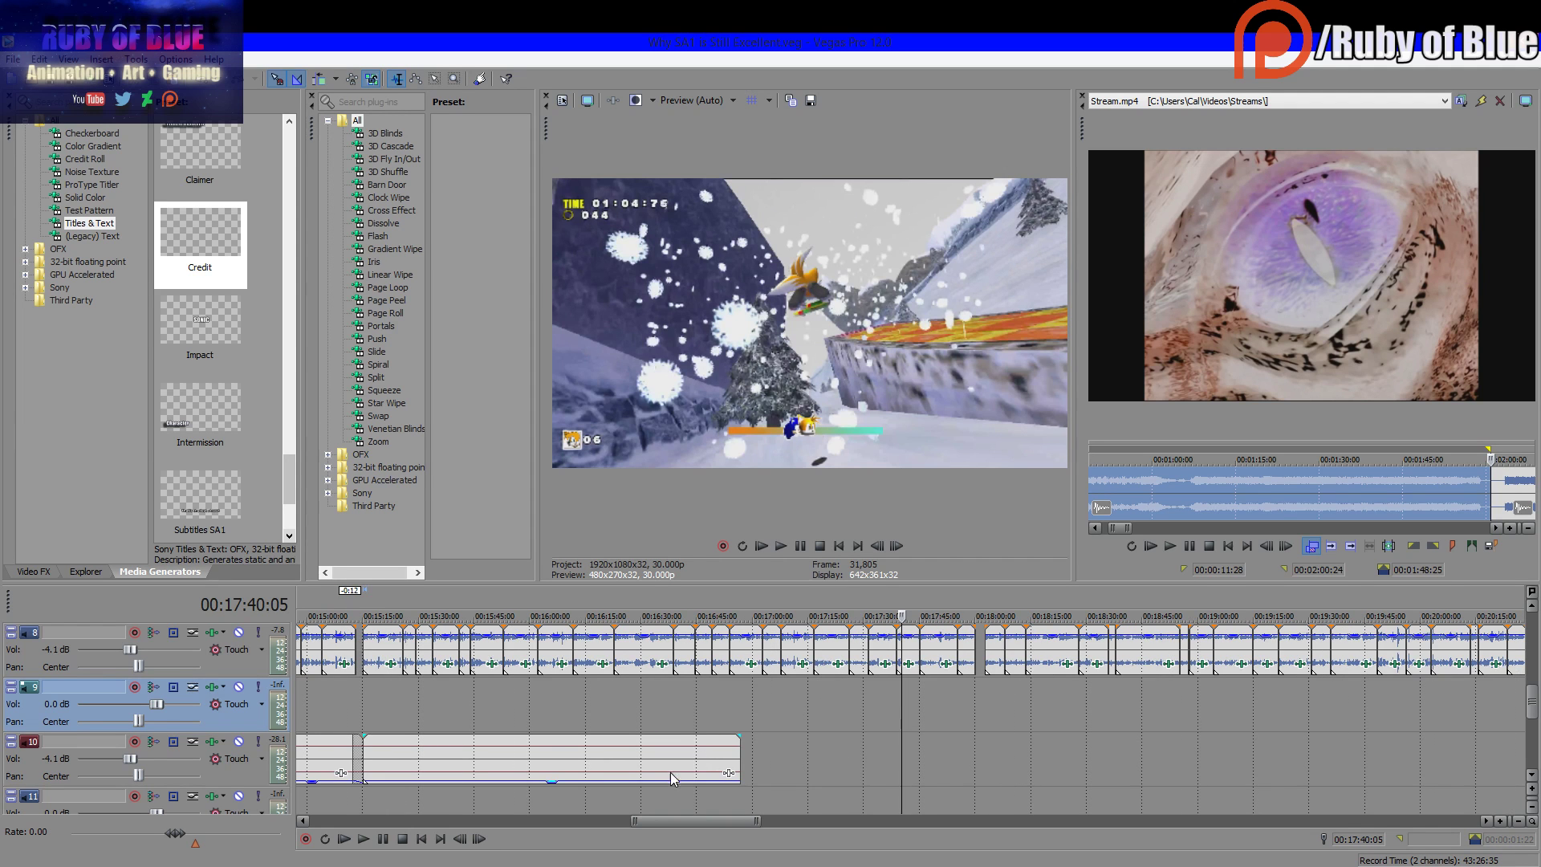
pyautogui.click(614, 755)
pyautogui.press('space')
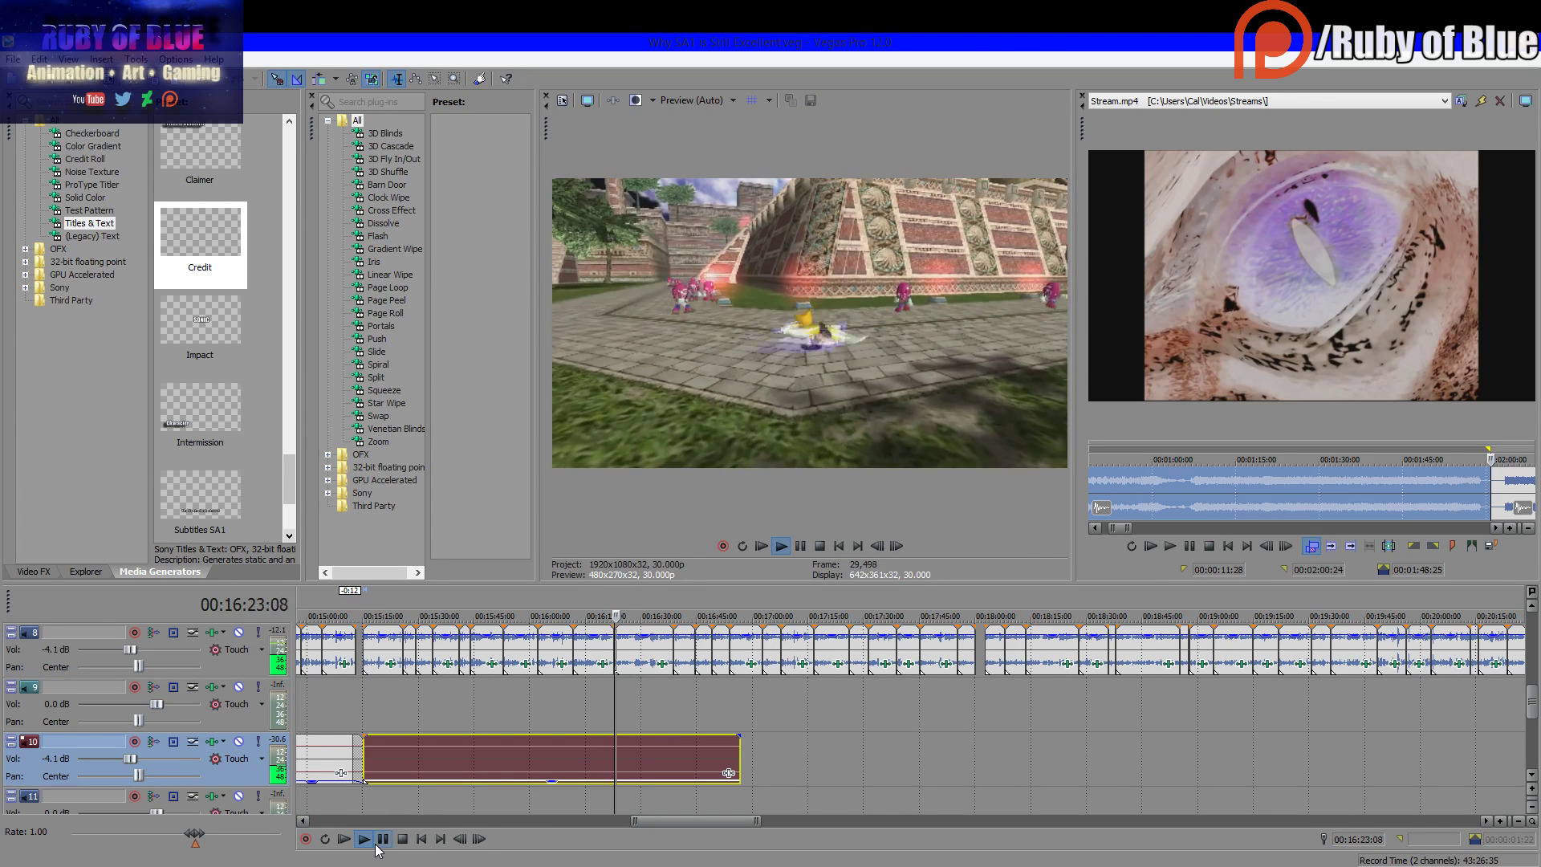
pyautogui.click(682, 707)
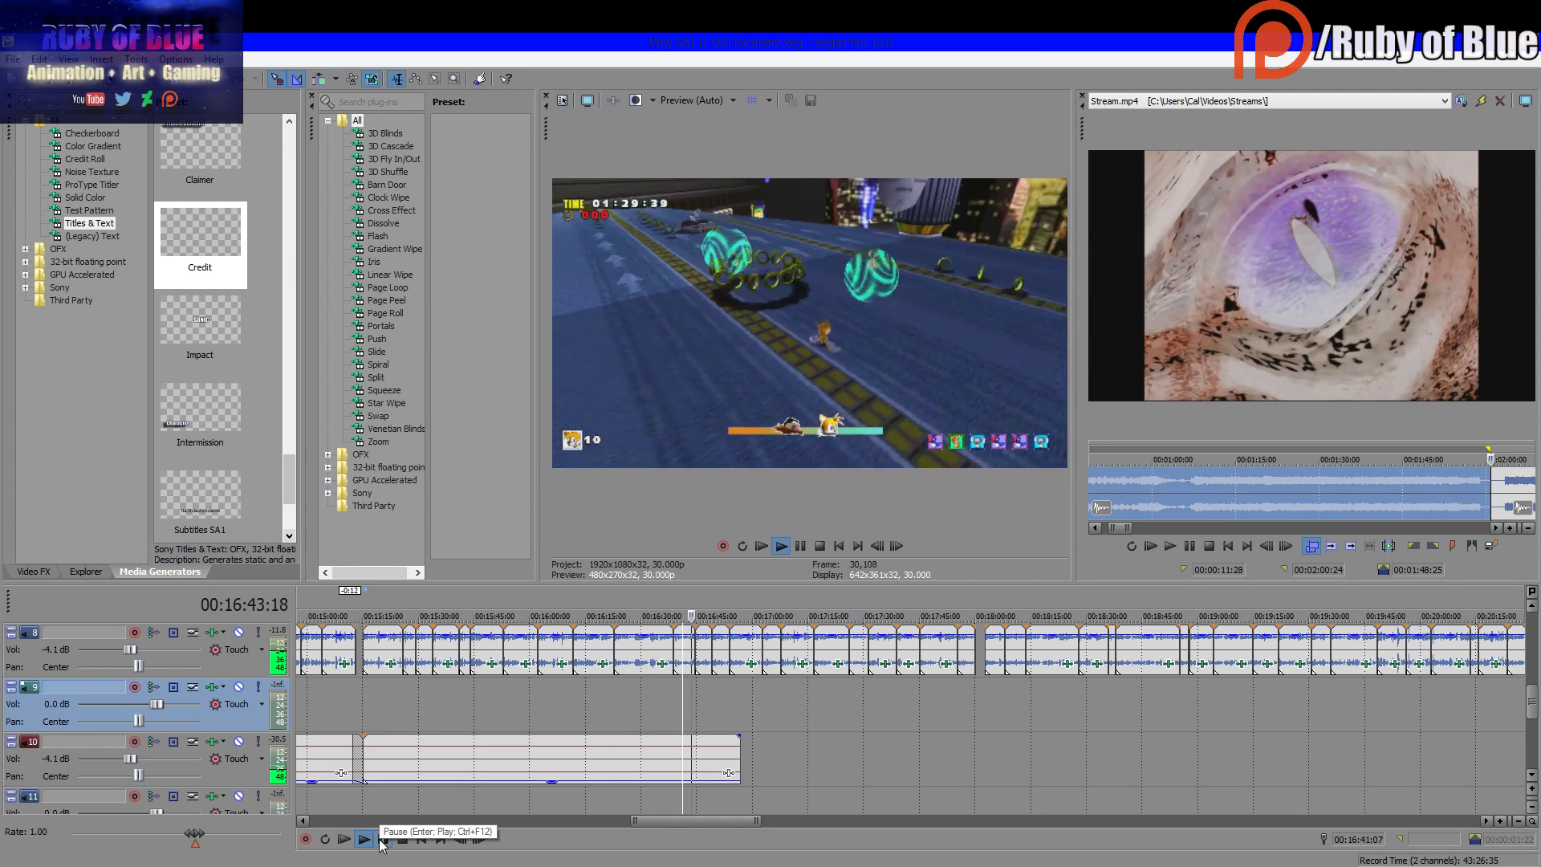
pyautogui.click(383, 840)
# Replay the narration near the last track 10 clip's end and stop playback at 00:16:42:17
pyautogui.scroll(4, 668, 760)
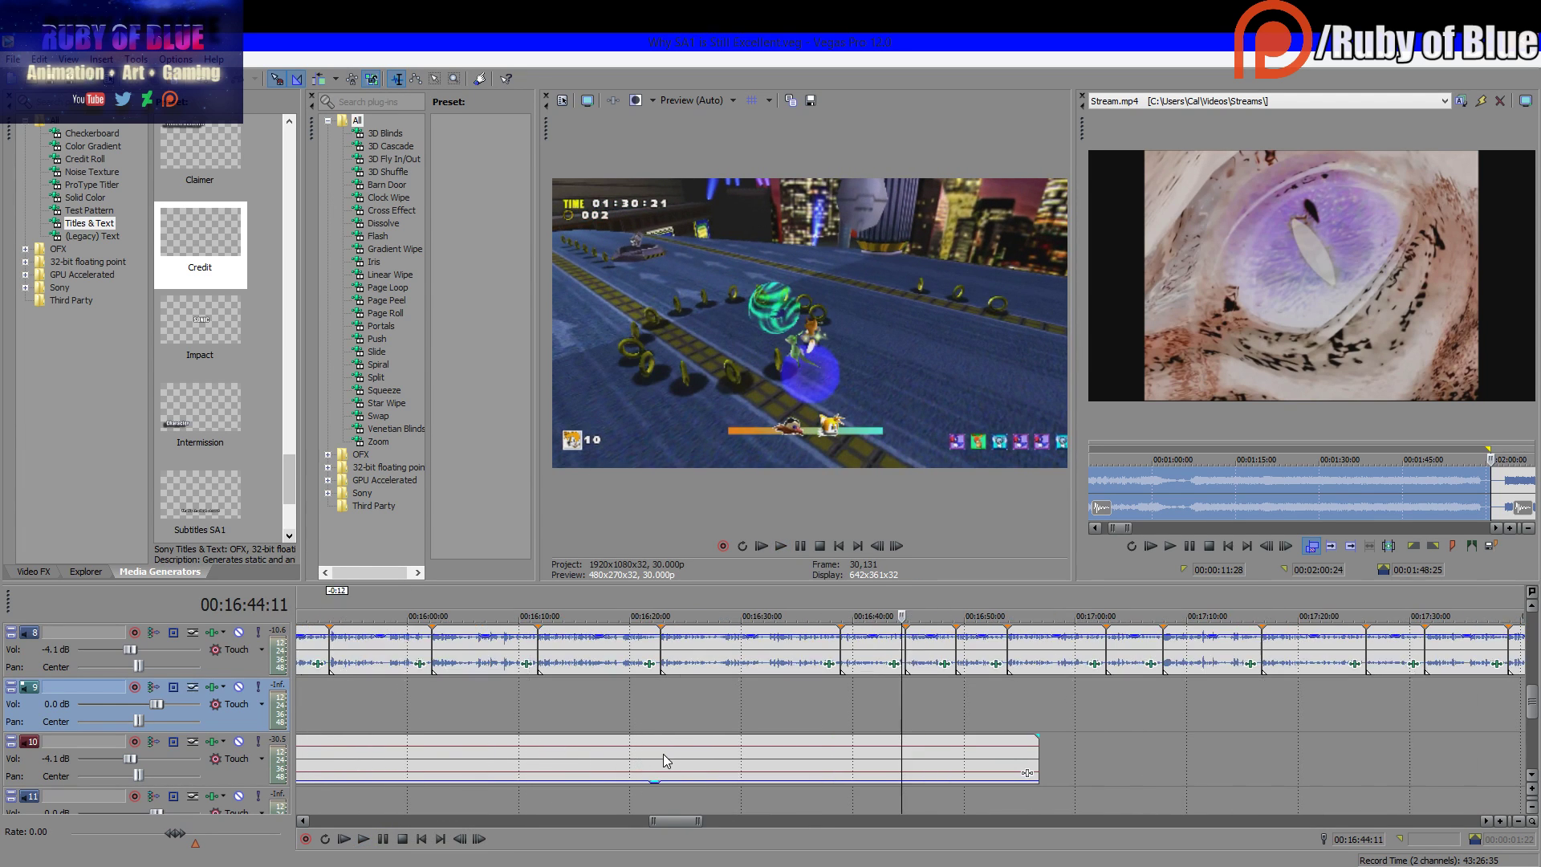
pyautogui.click(885, 765)
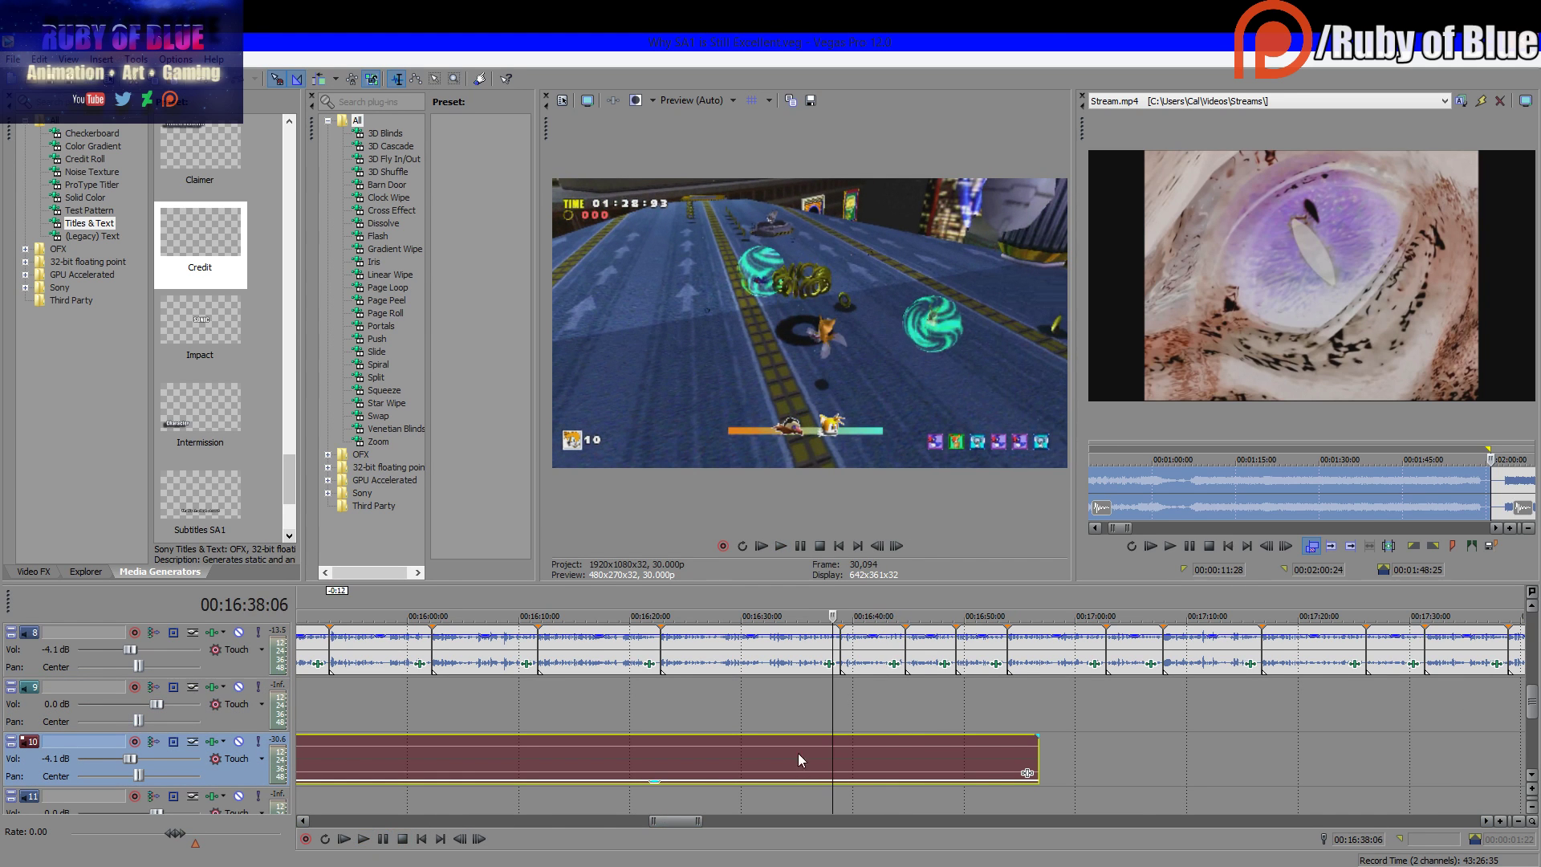
pyautogui.click(389, 839)
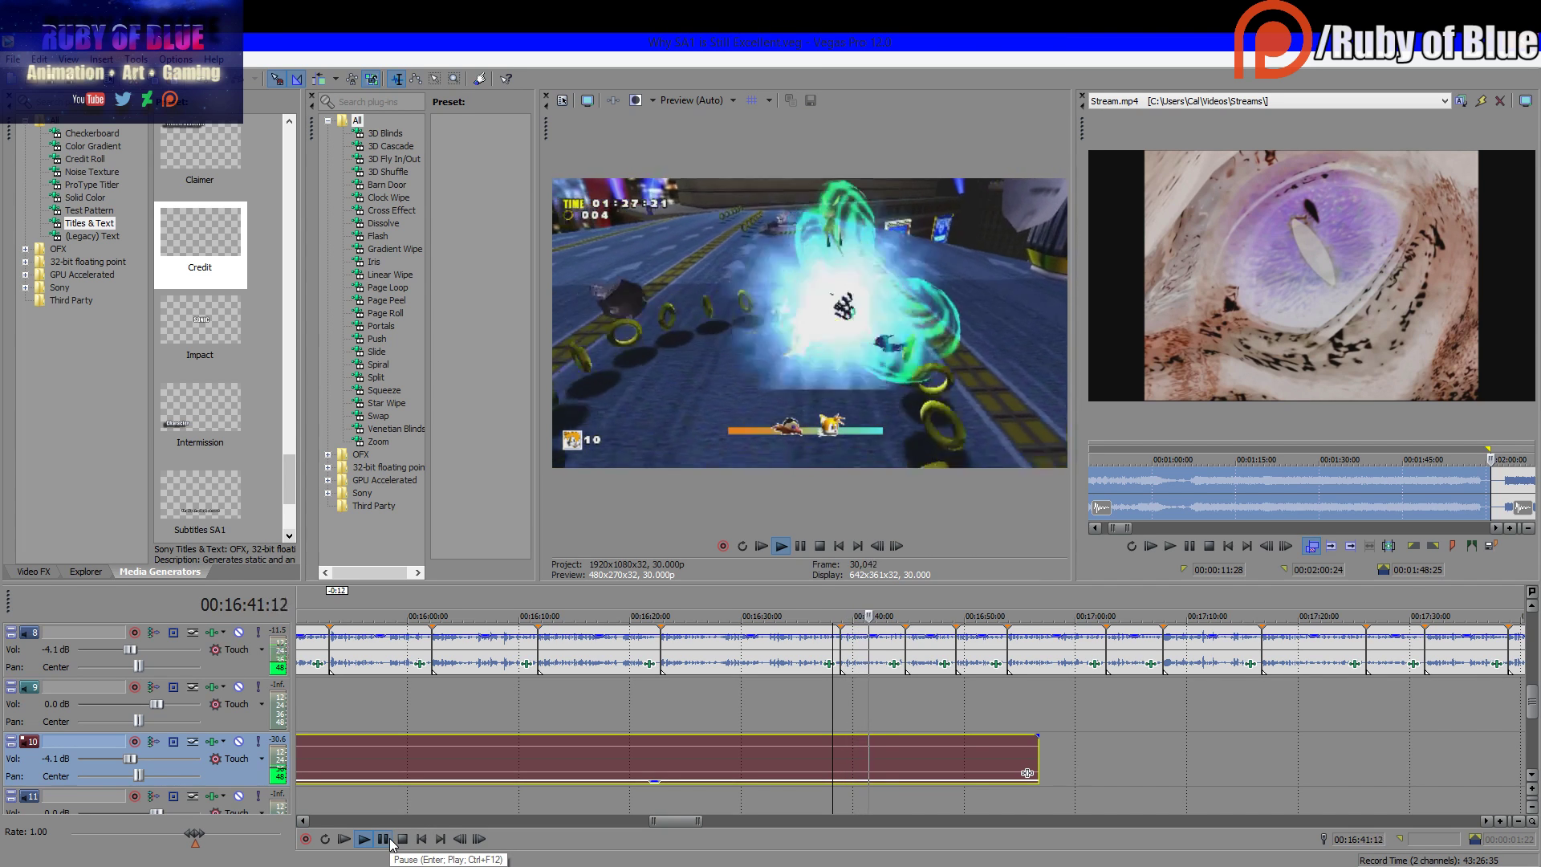
pyautogui.click(391, 845)
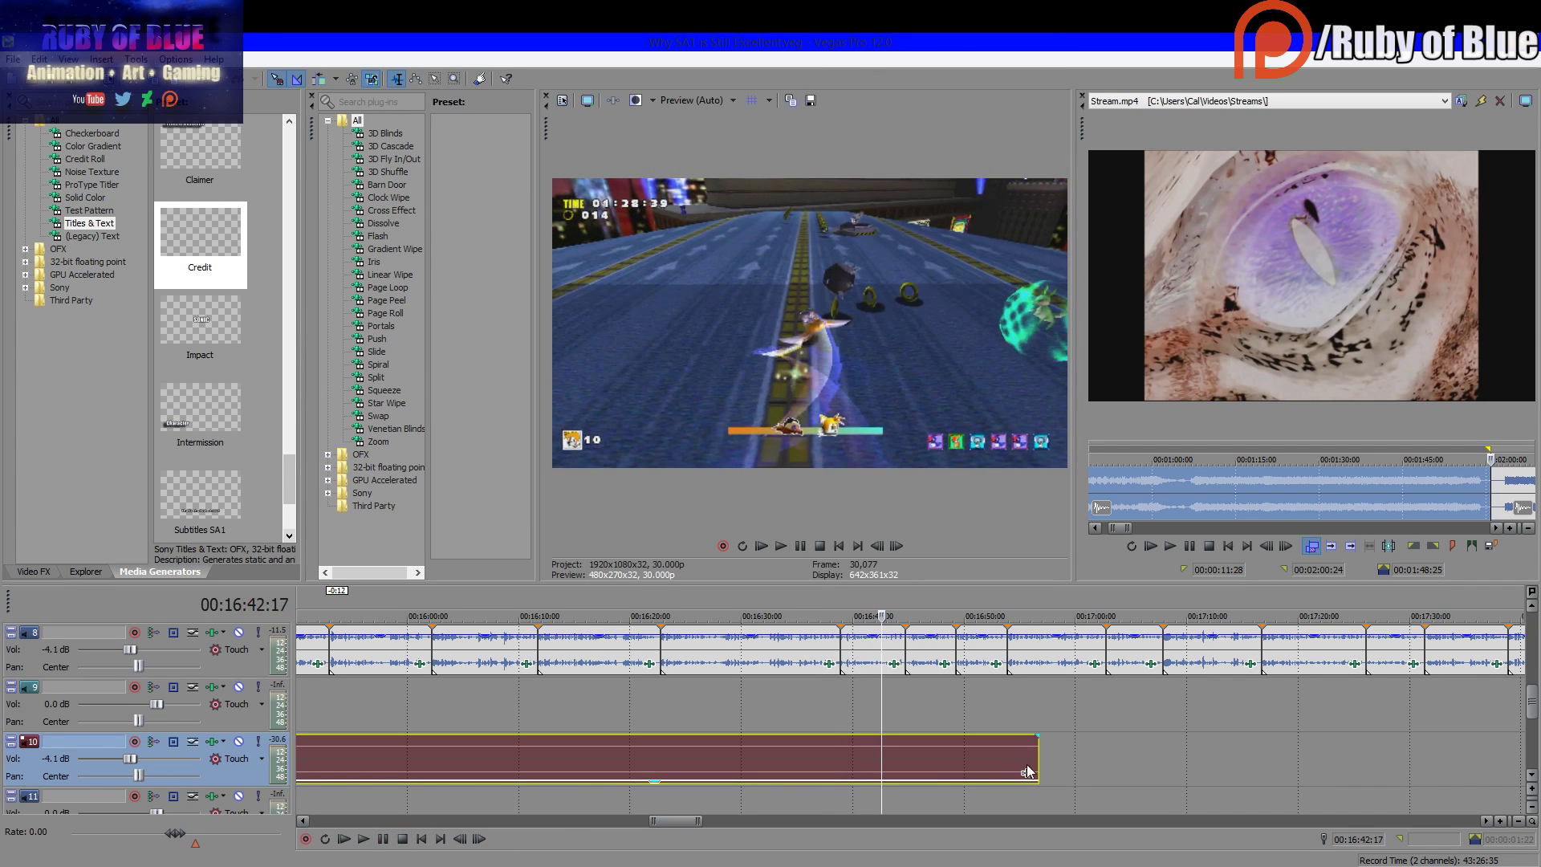
# End the track 10 clip at 00:16:42:17 and start the next background clip there with -29.6 dB gain
pyautogui.moveTo(1028, 772); pyautogui.dragTo(883, 757)
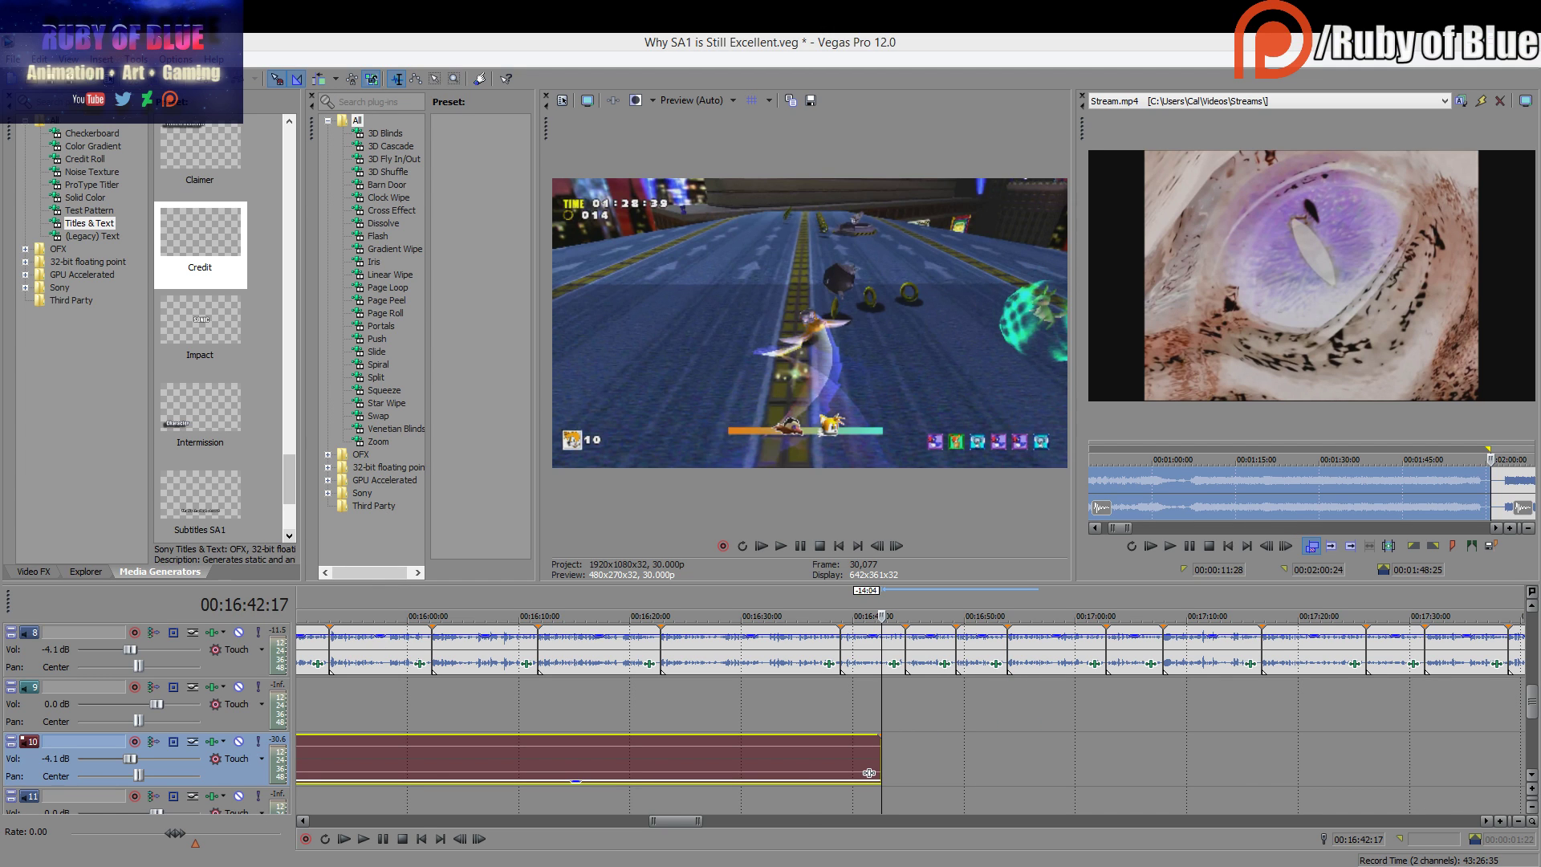
pyautogui.moveTo(869, 773); pyautogui.dragTo(895, 789)
pyautogui.scroll(4, 893, 759)
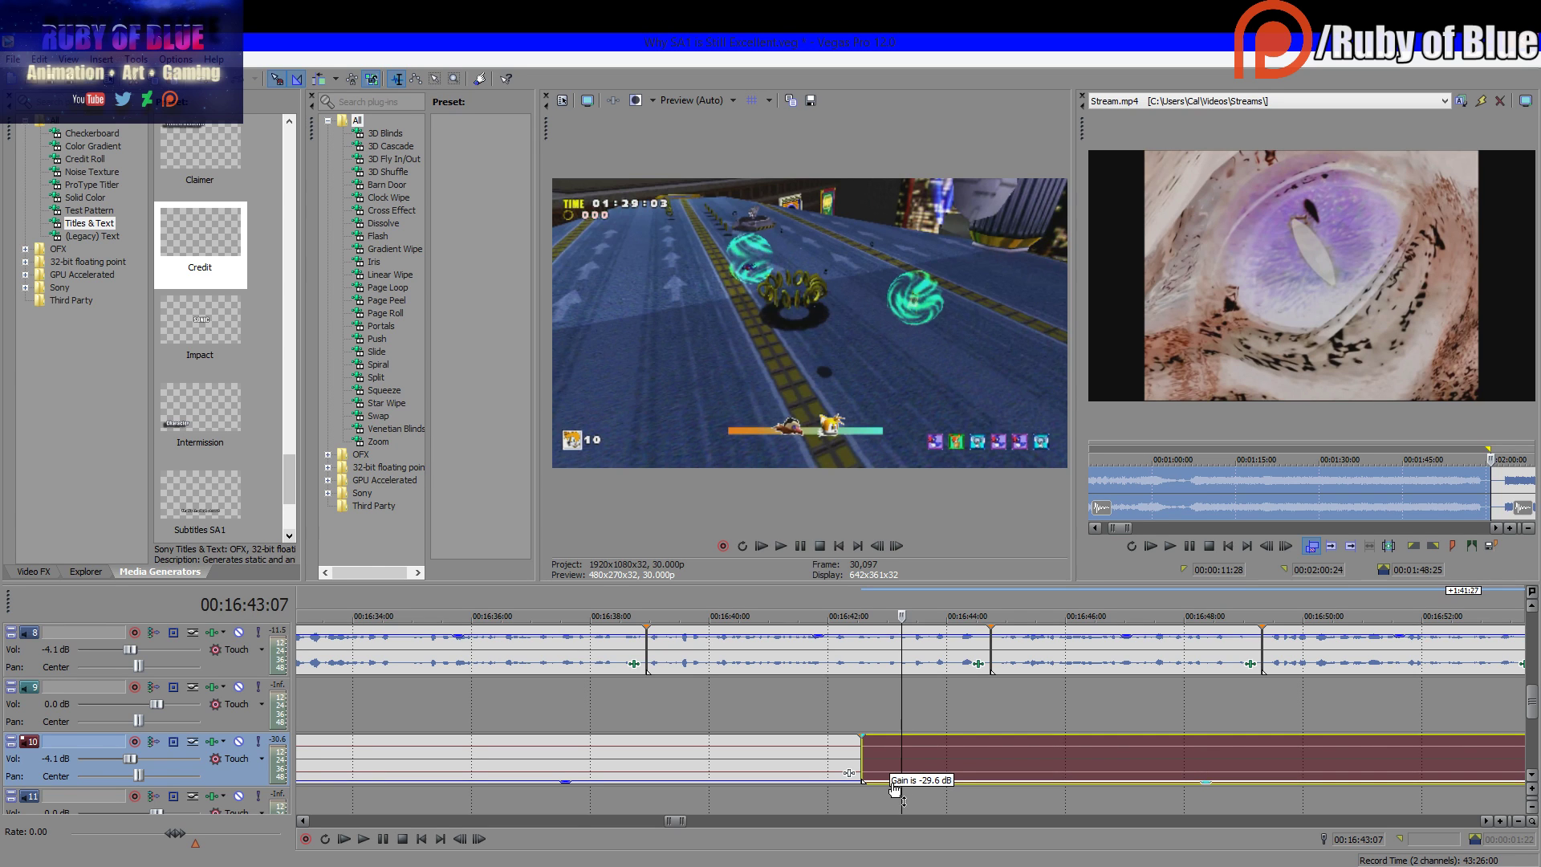
pyautogui.click(880, 761)
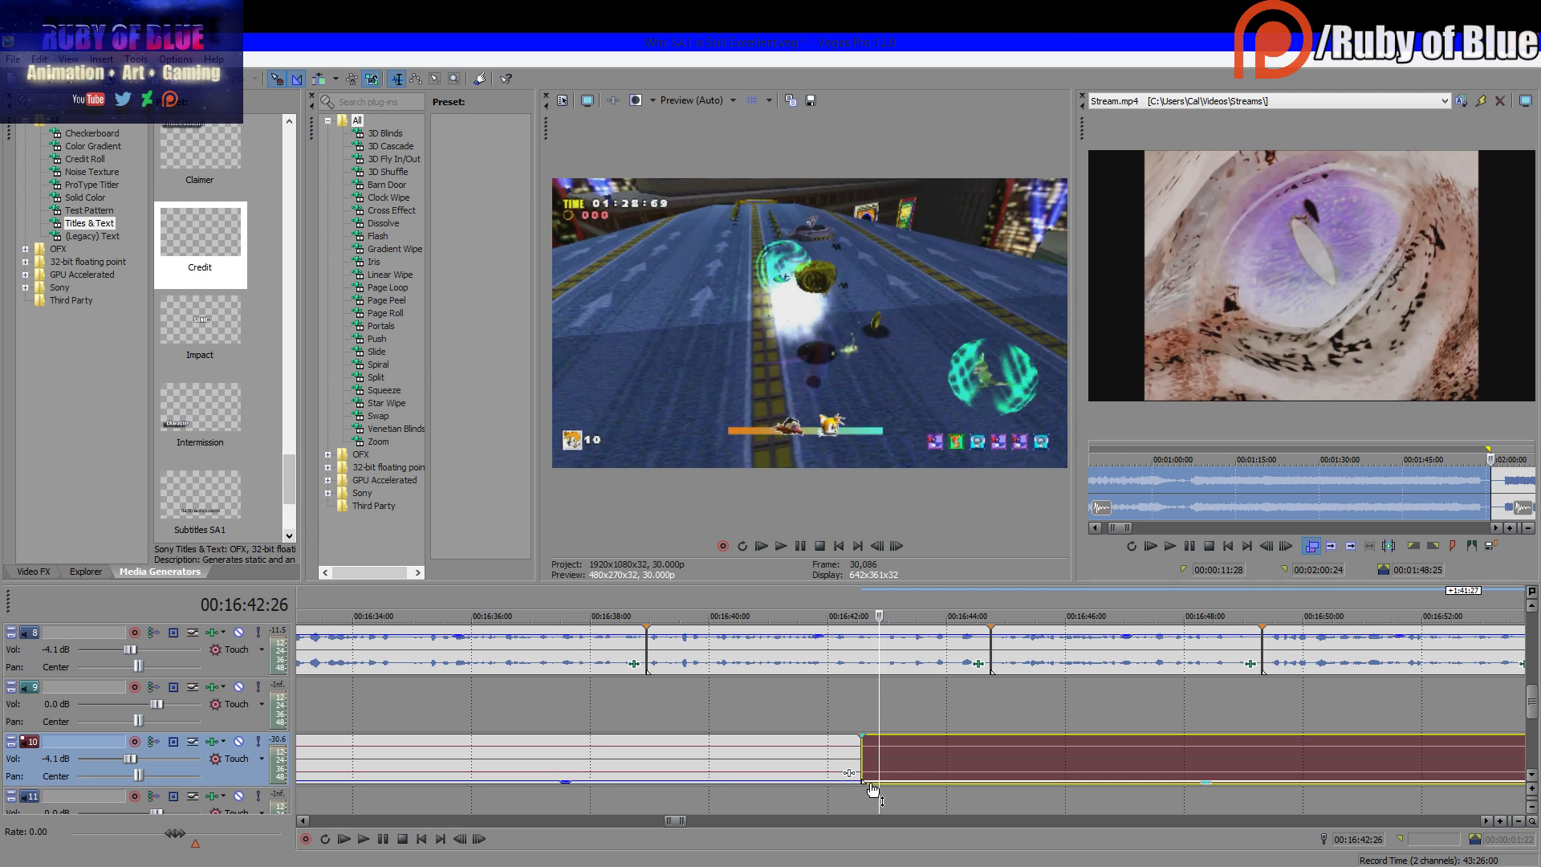
# Play the transition between the last two track 10 clips from 00:16:42:09
pyautogui.click(846, 803)
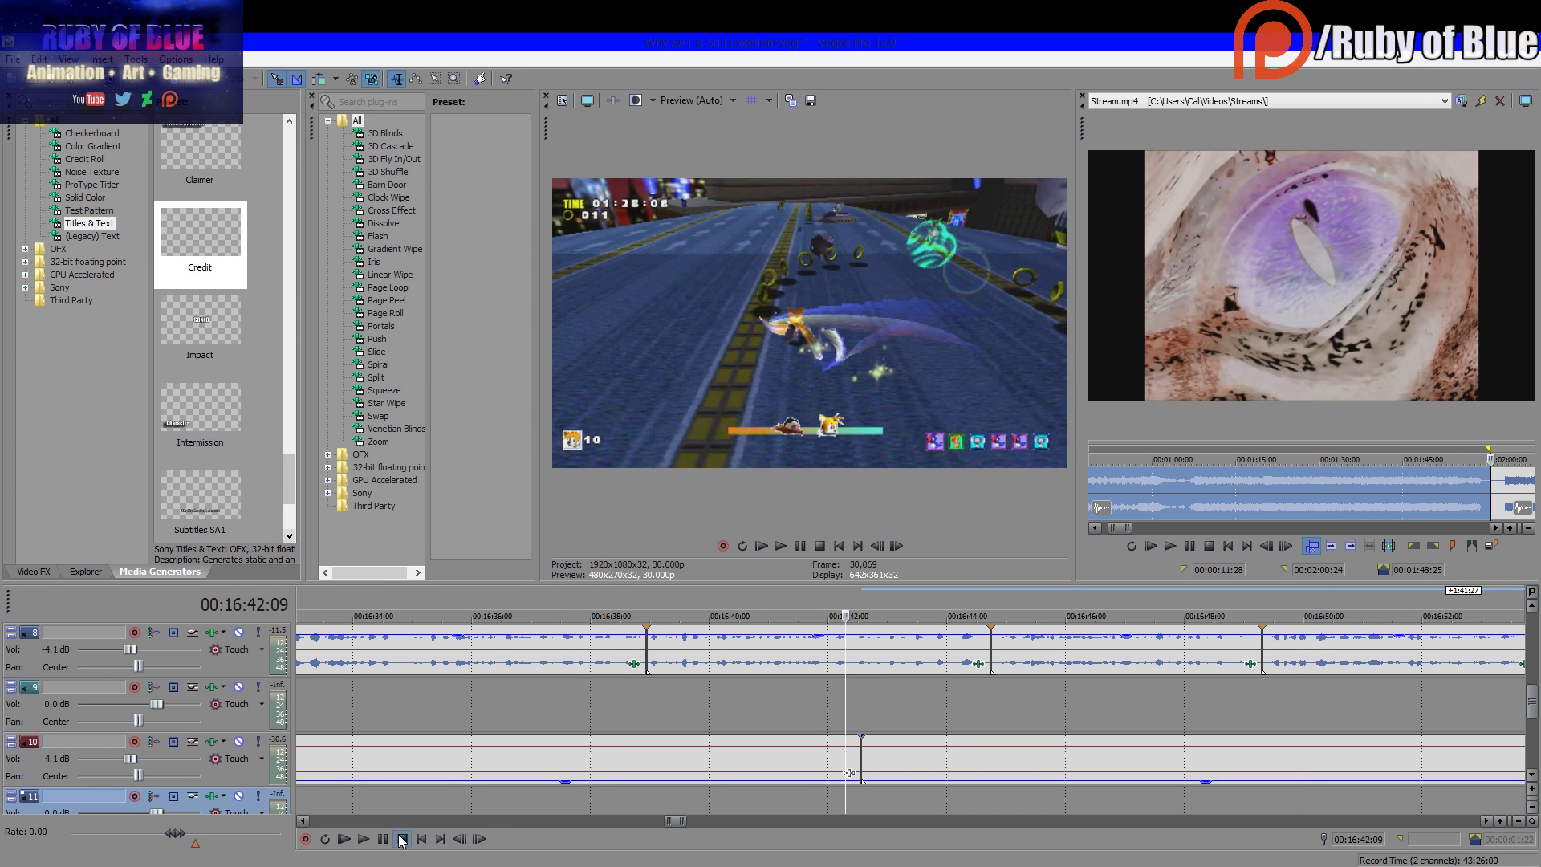
pyautogui.click(363, 839)
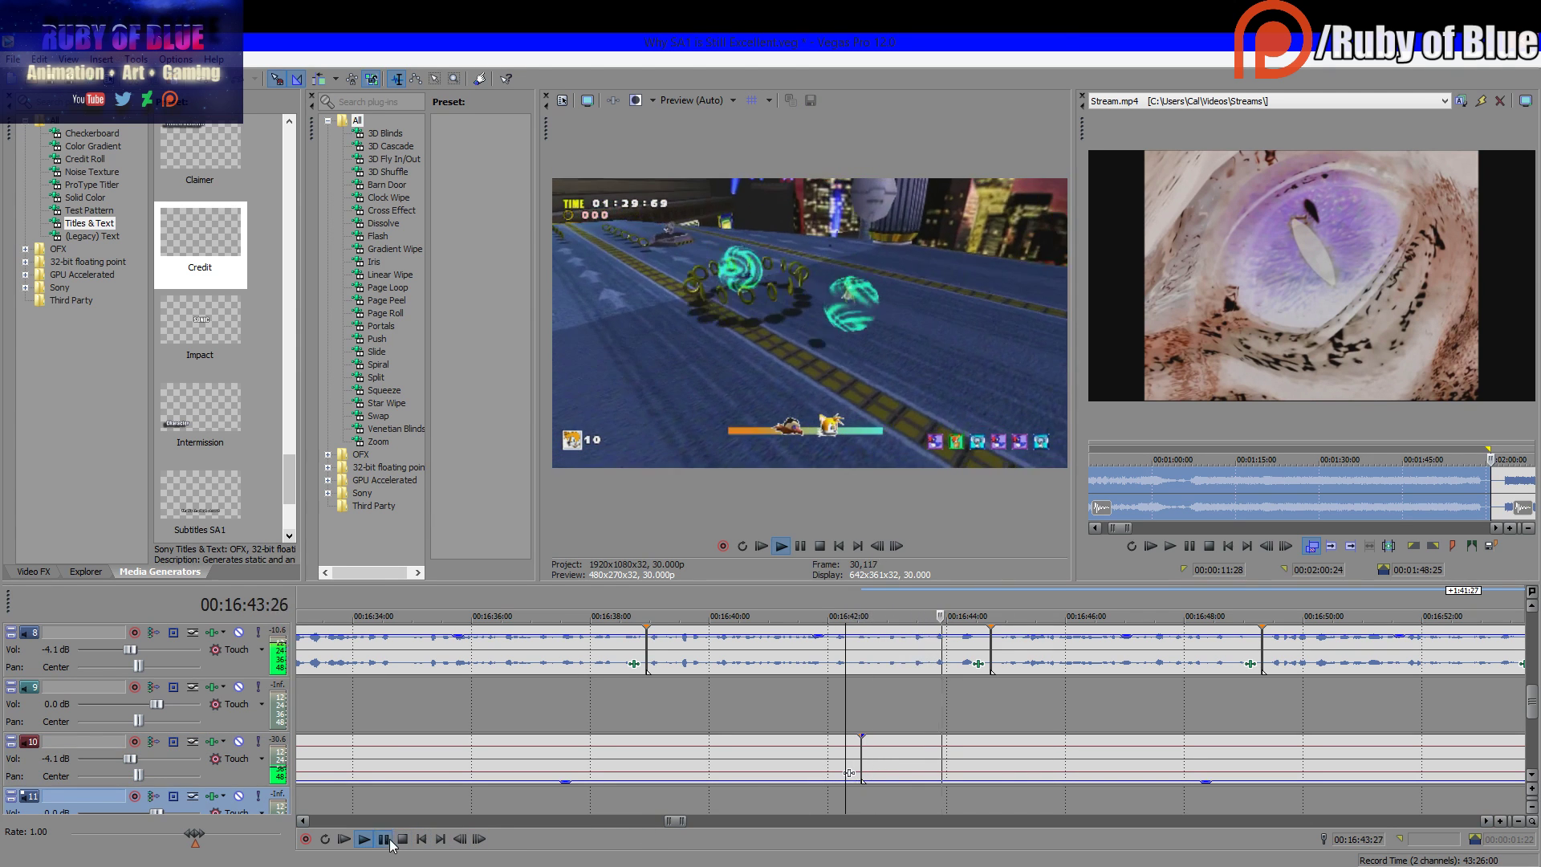
pyautogui.press('Return')
# Try starting the second track 10 clip slightly later at the junction, undo the change, and replay from 00:16:42:05
pyautogui.moveTo(860, 759); pyautogui.dragTo(876, 766)
pyautogui.click(839, 769)
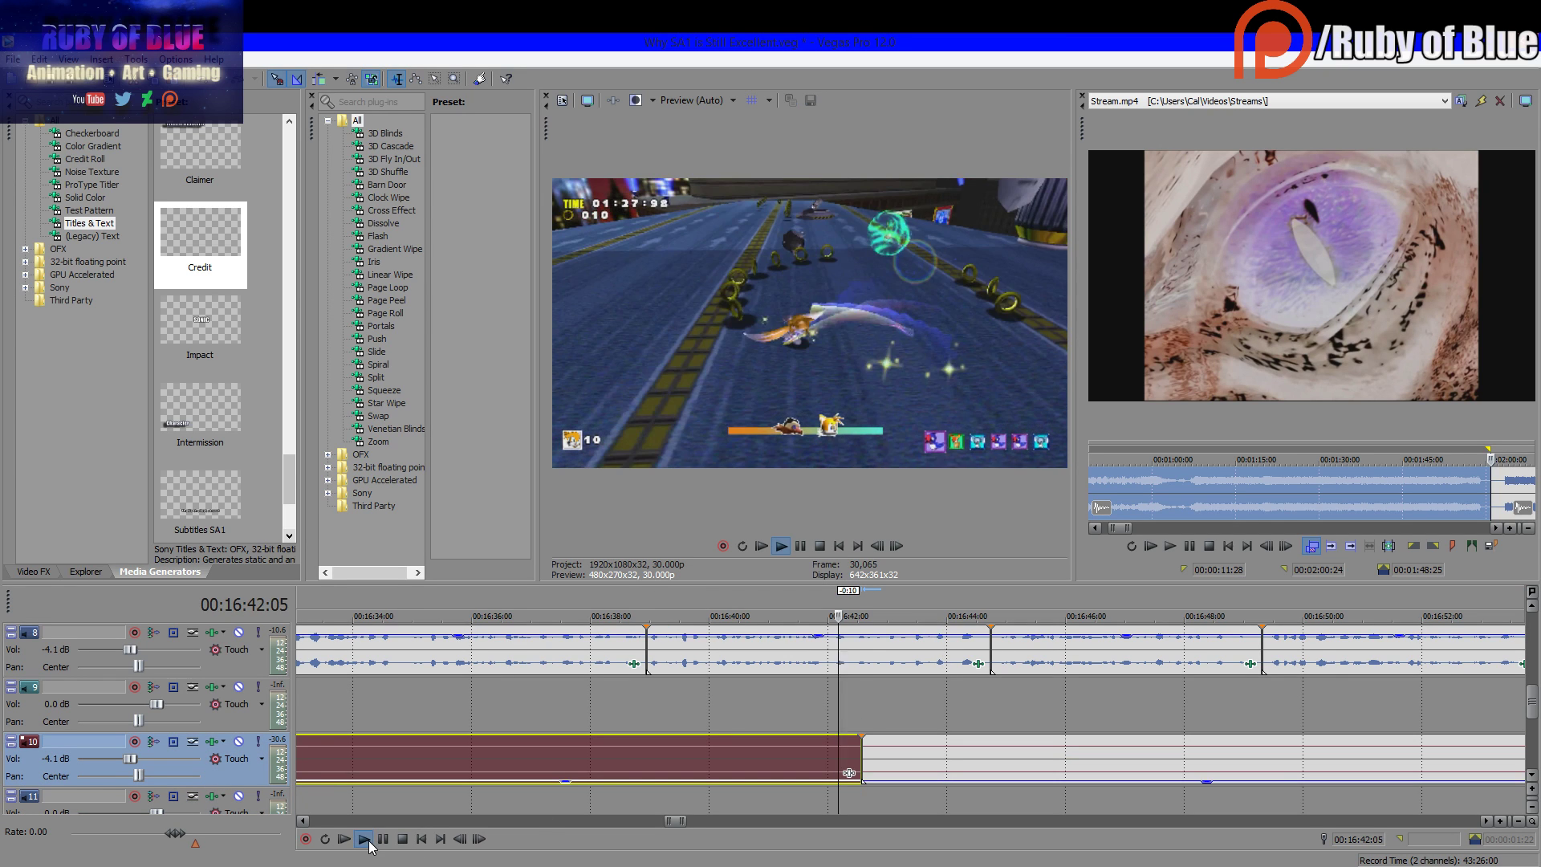
pyautogui.press('space')
pyautogui.moveTo(865, 758); pyautogui.dragTo(881, 756)
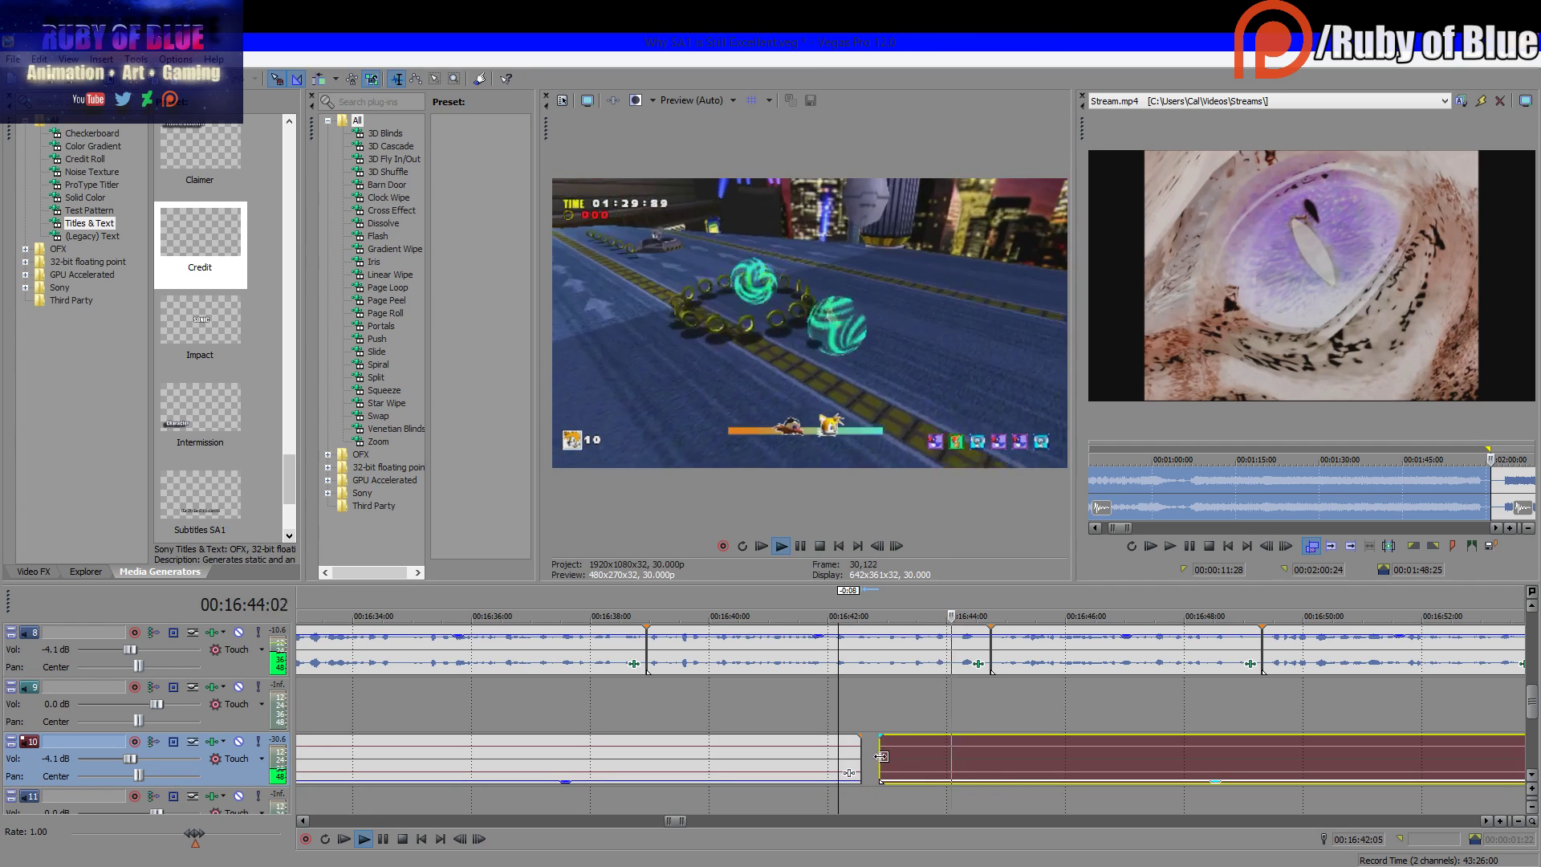
pyautogui.hotkey('ctrl', 'z')
pyautogui.click(365, 839)
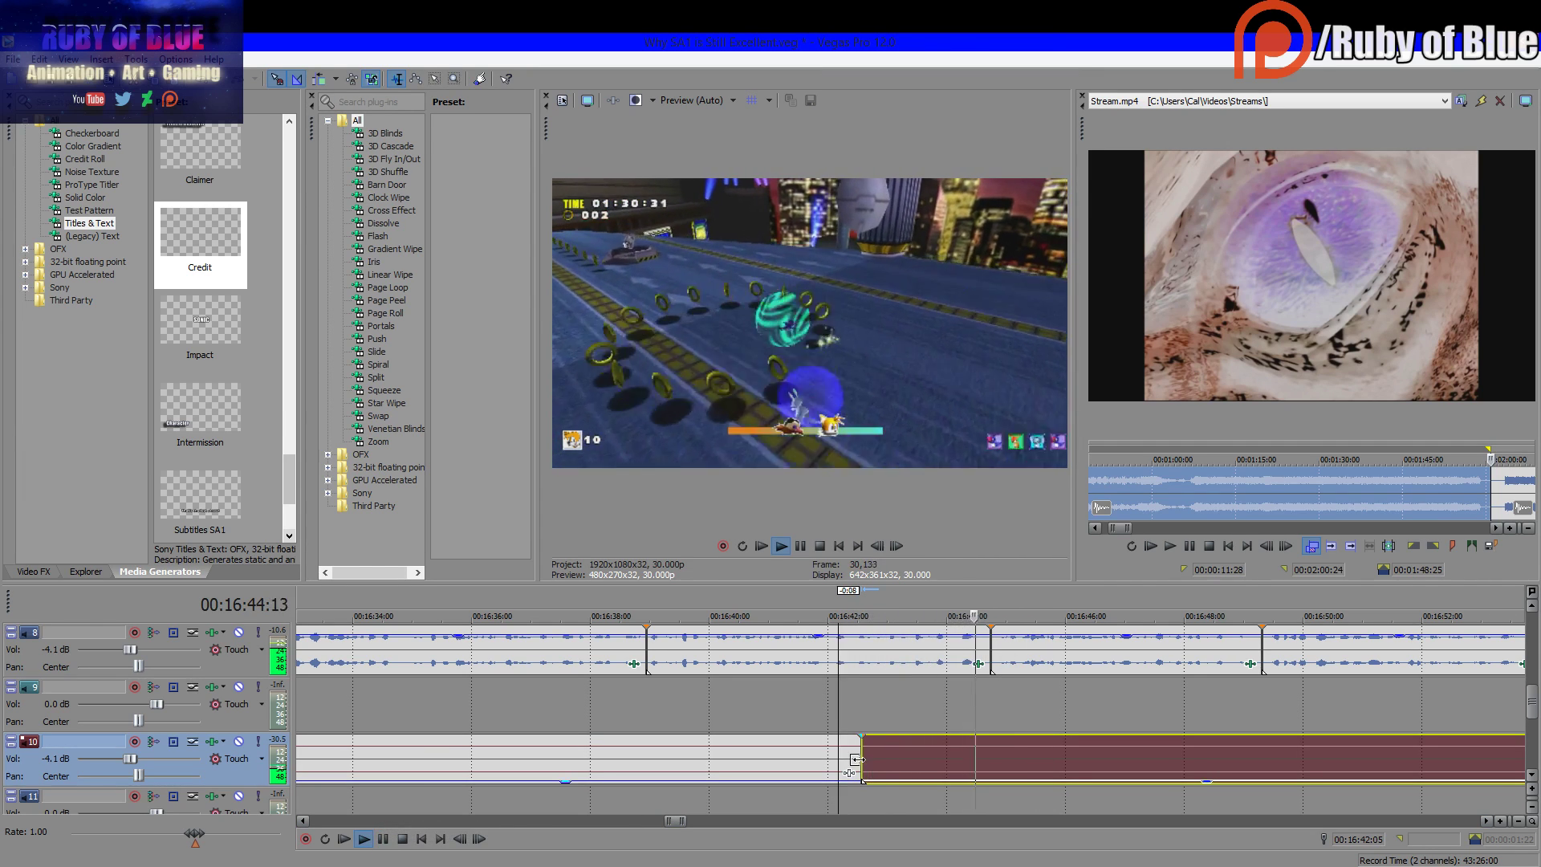
# Shift the junction between the two track 10 clips to about 00:16:42:22 and play the transition from 00:16:39:15
pyautogui.moveTo(858, 757); pyautogui.dragTo(898, 769)
pyautogui.click(364, 839)
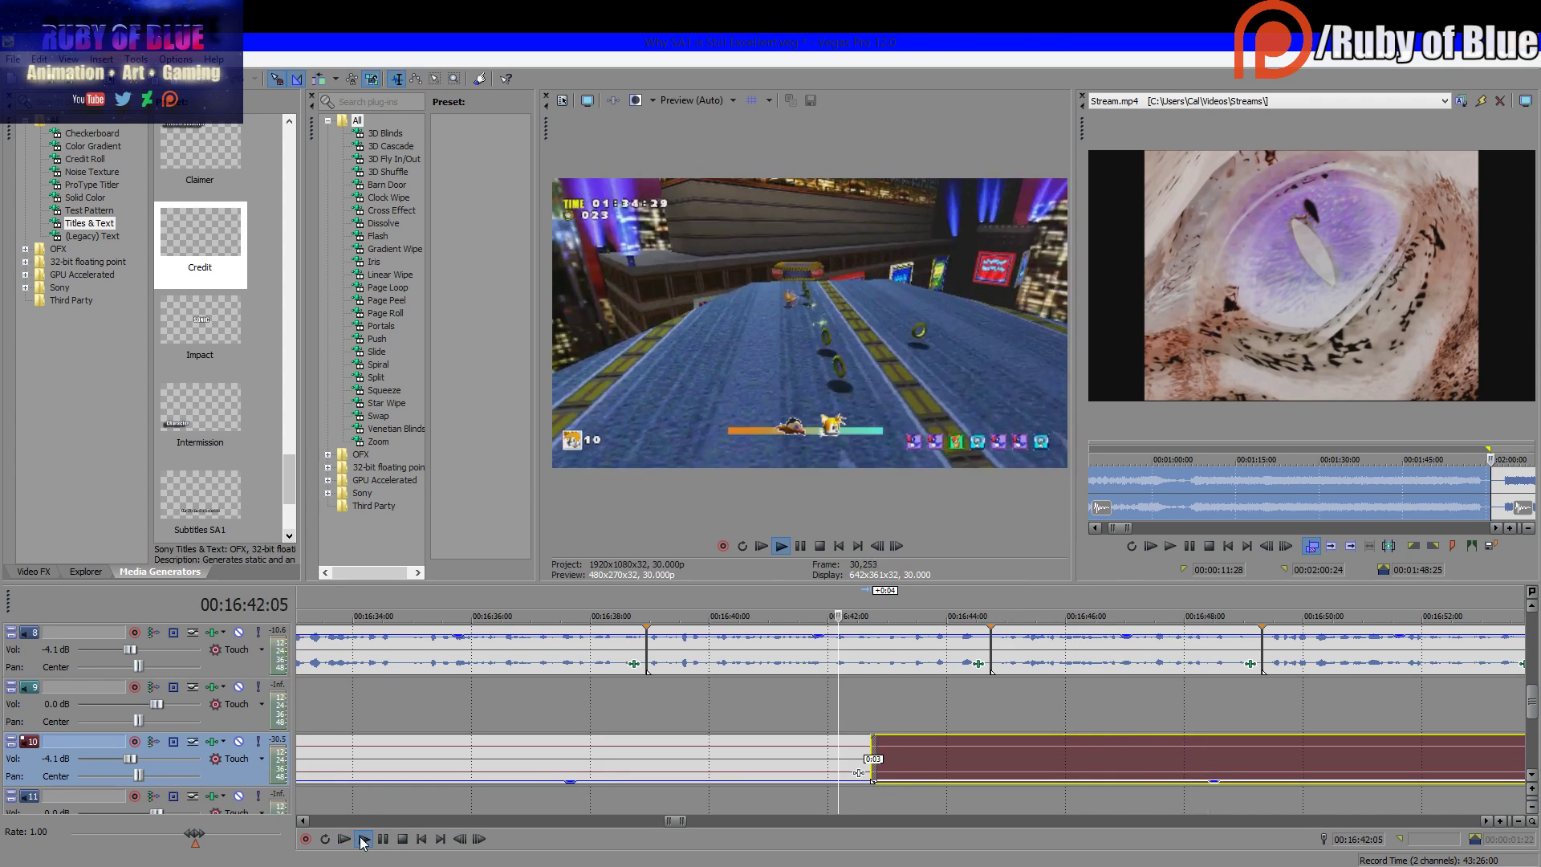
pyautogui.click(681, 763)
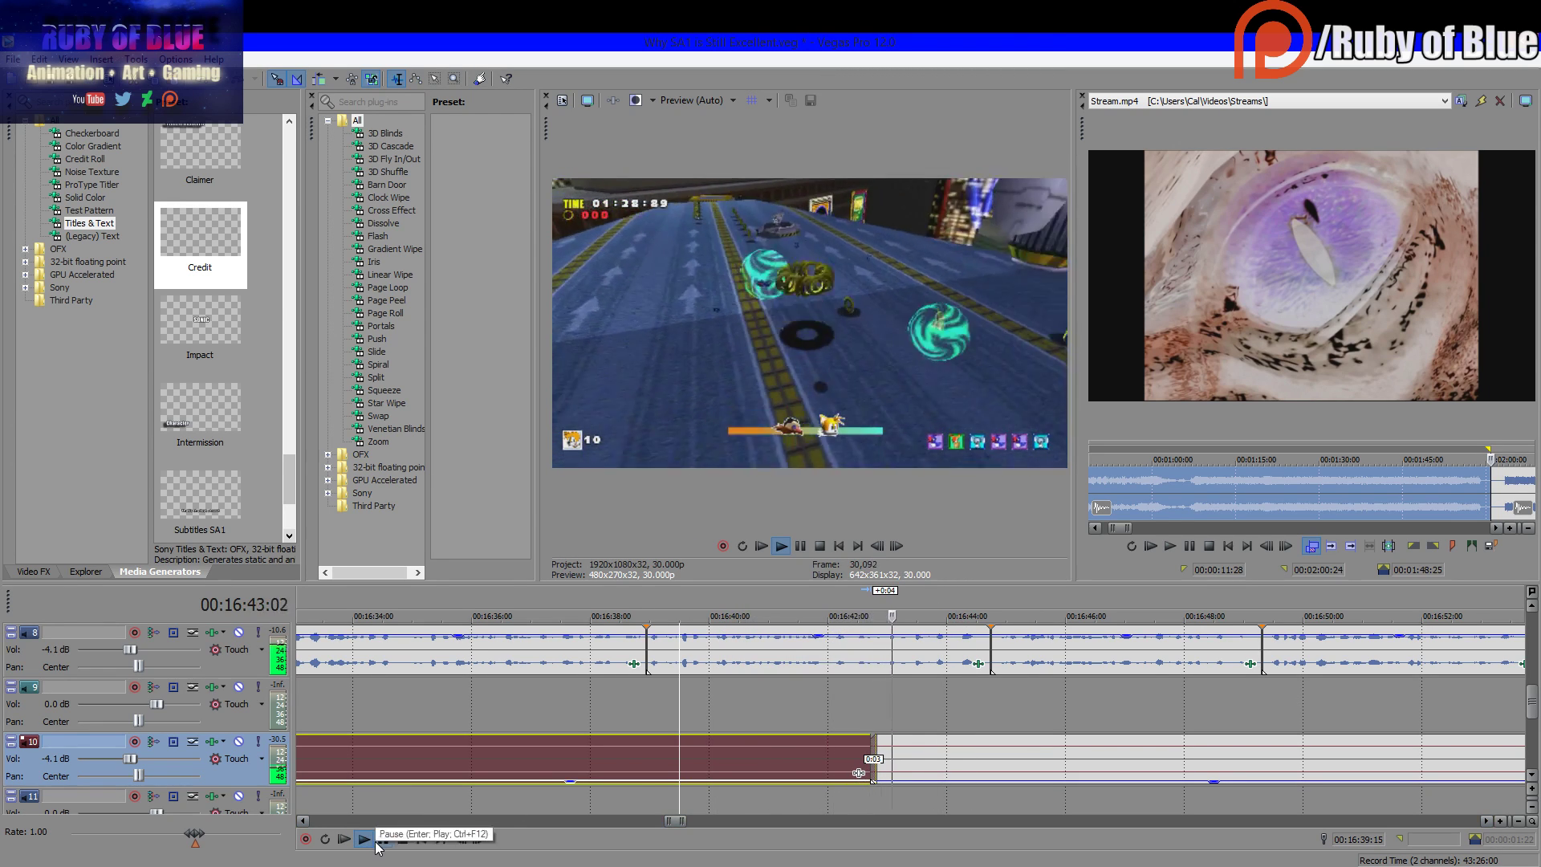
# Trim the end of the last track 10 clip to about 00:18:02:23 and stop playback at 00:17:05:14
pyautogui.scroll(-10, 904, 663)
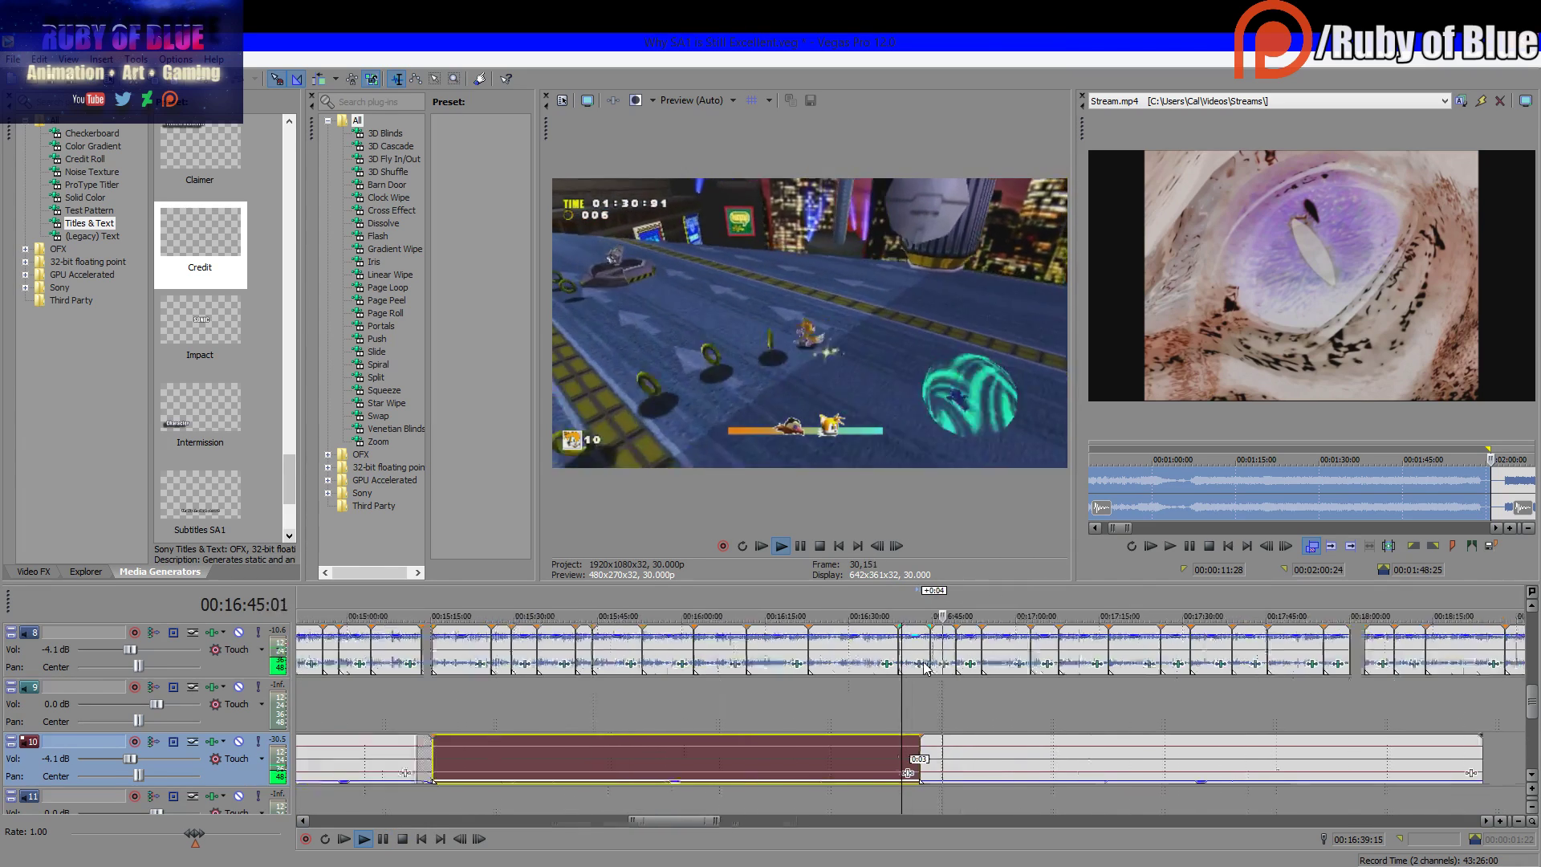
pyautogui.scroll(5, 1106, 745)
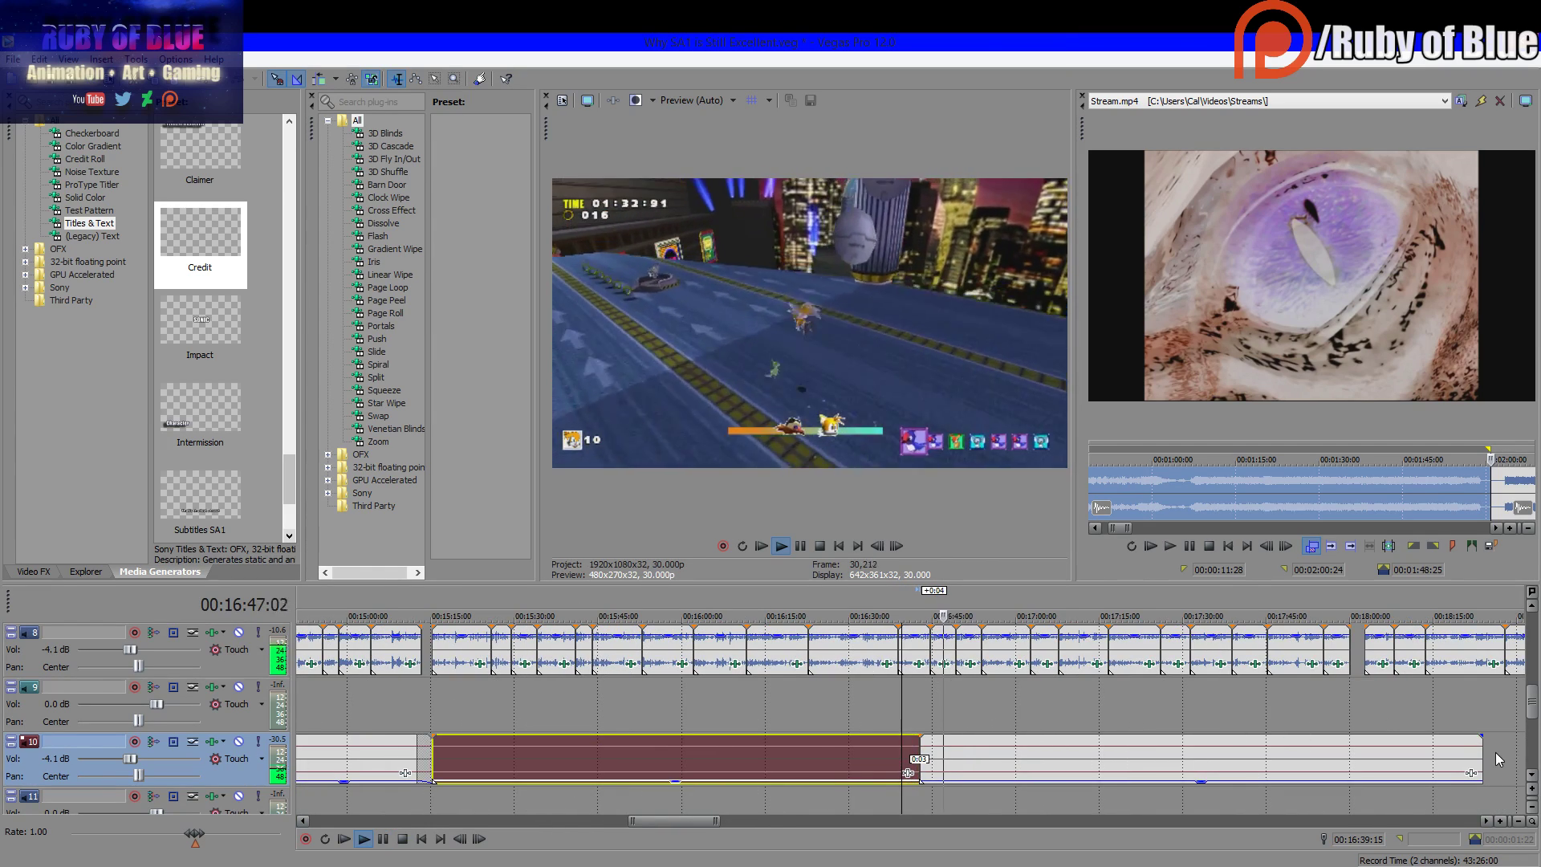
pyautogui.moveTo(1483, 750); pyautogui.dragTo(1349, 775)
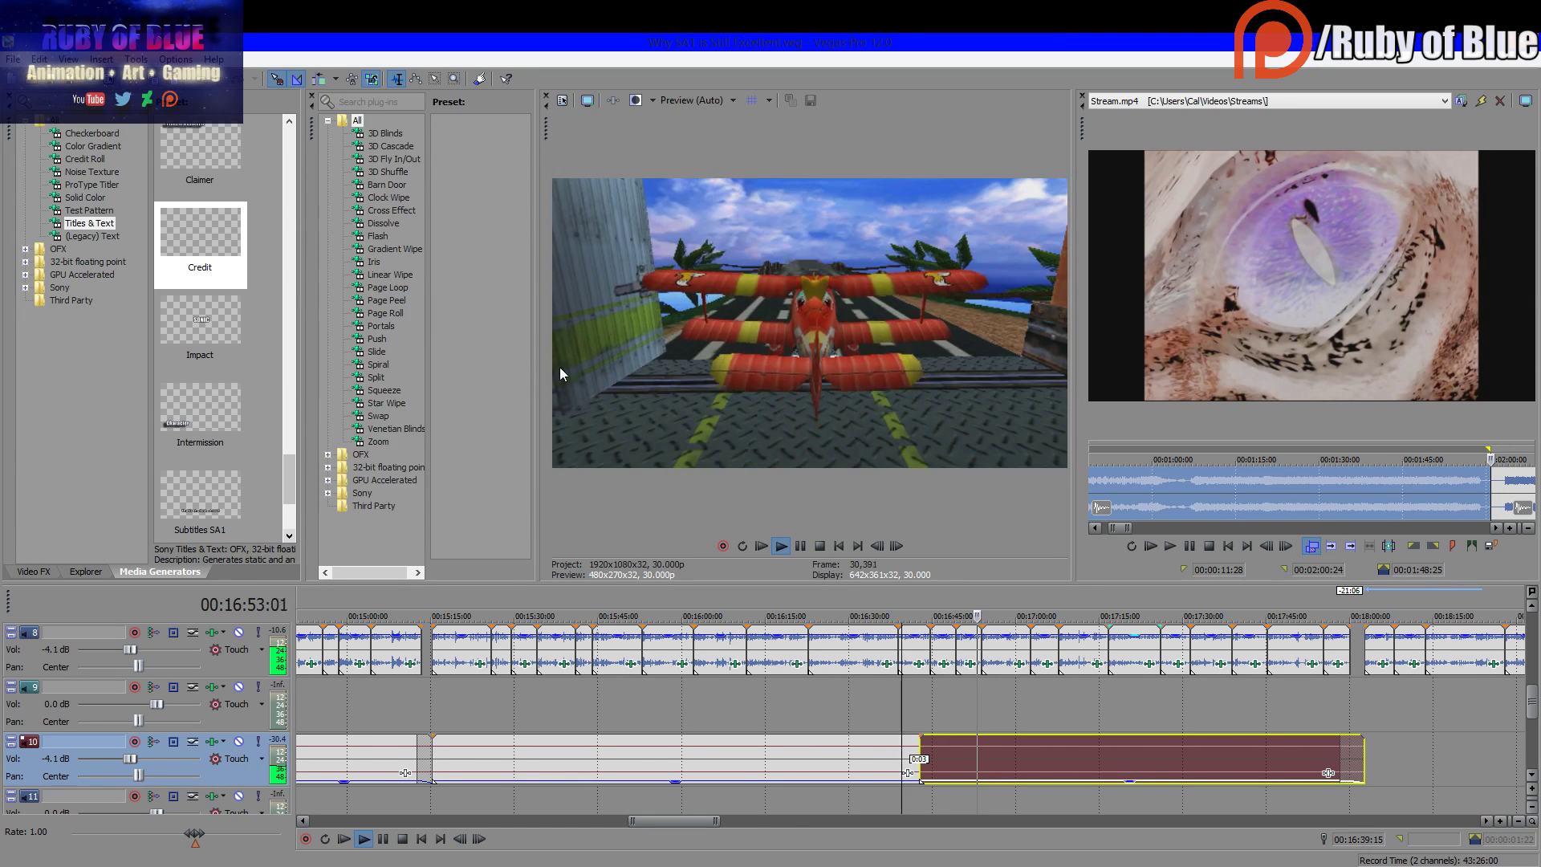
pyautogui.scroll(-4, 1178, 729)
pyautogui.scroll(3, 1173, 722)
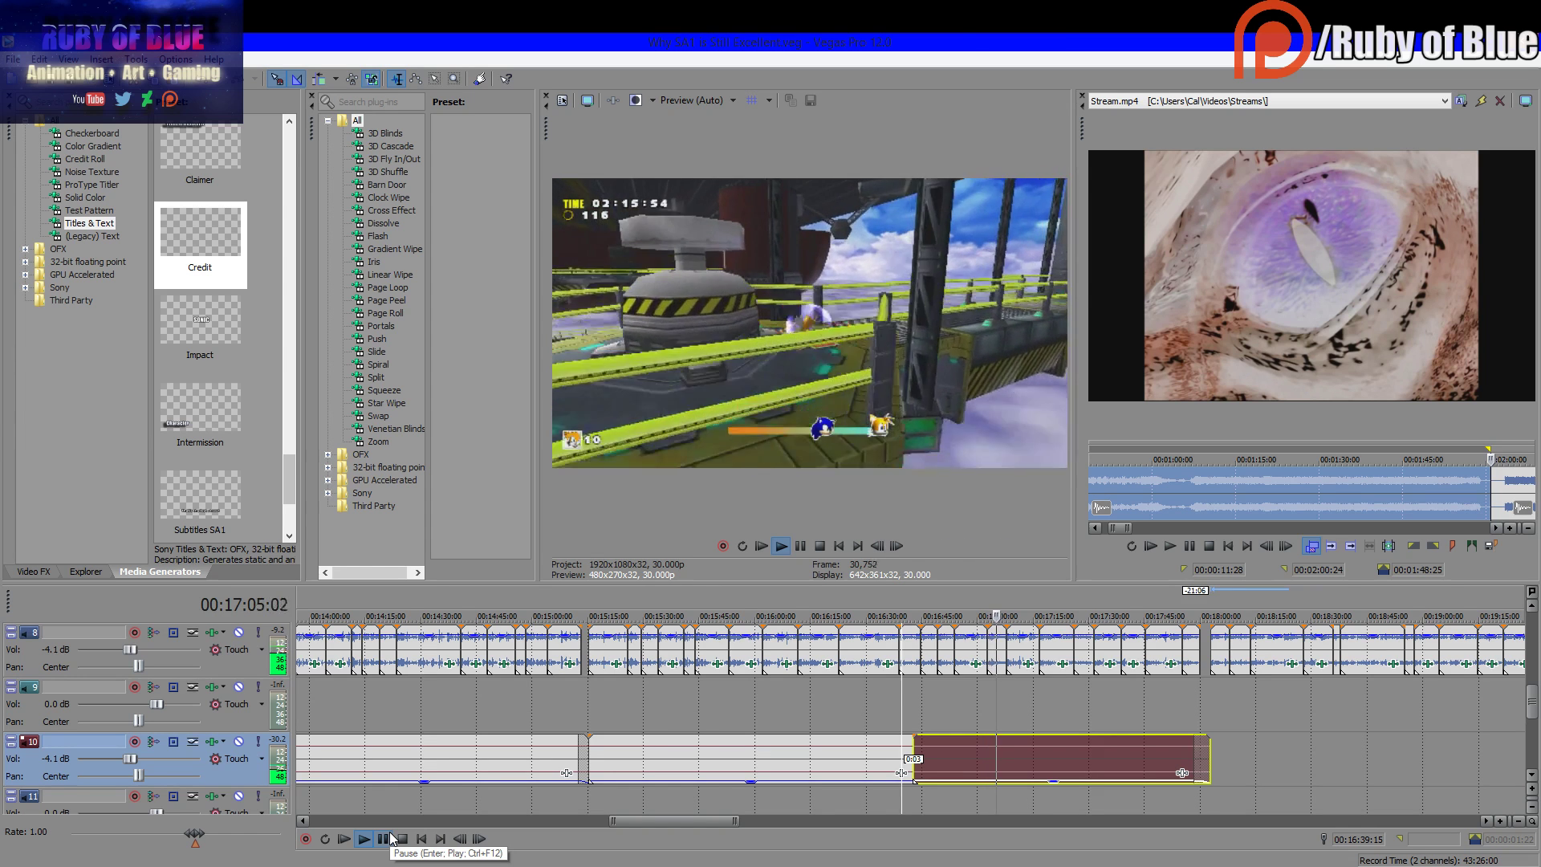
pyautogui.click(390, 838)
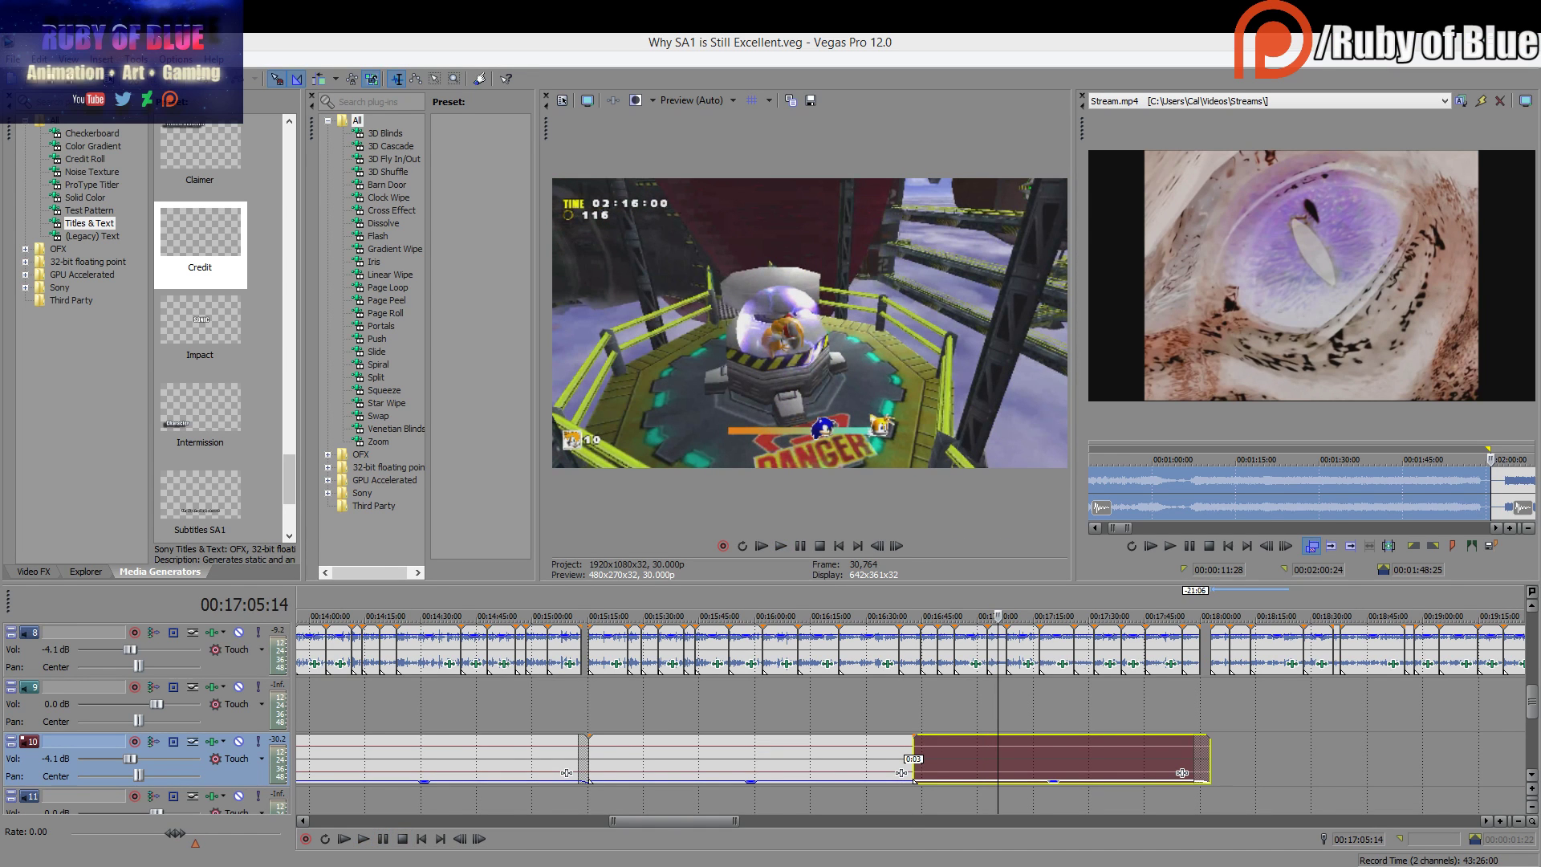
# Place the next background audio clip on track 10 at 00:18:02:23 and trim off its silent start
pyautogui.click(1209, 700)
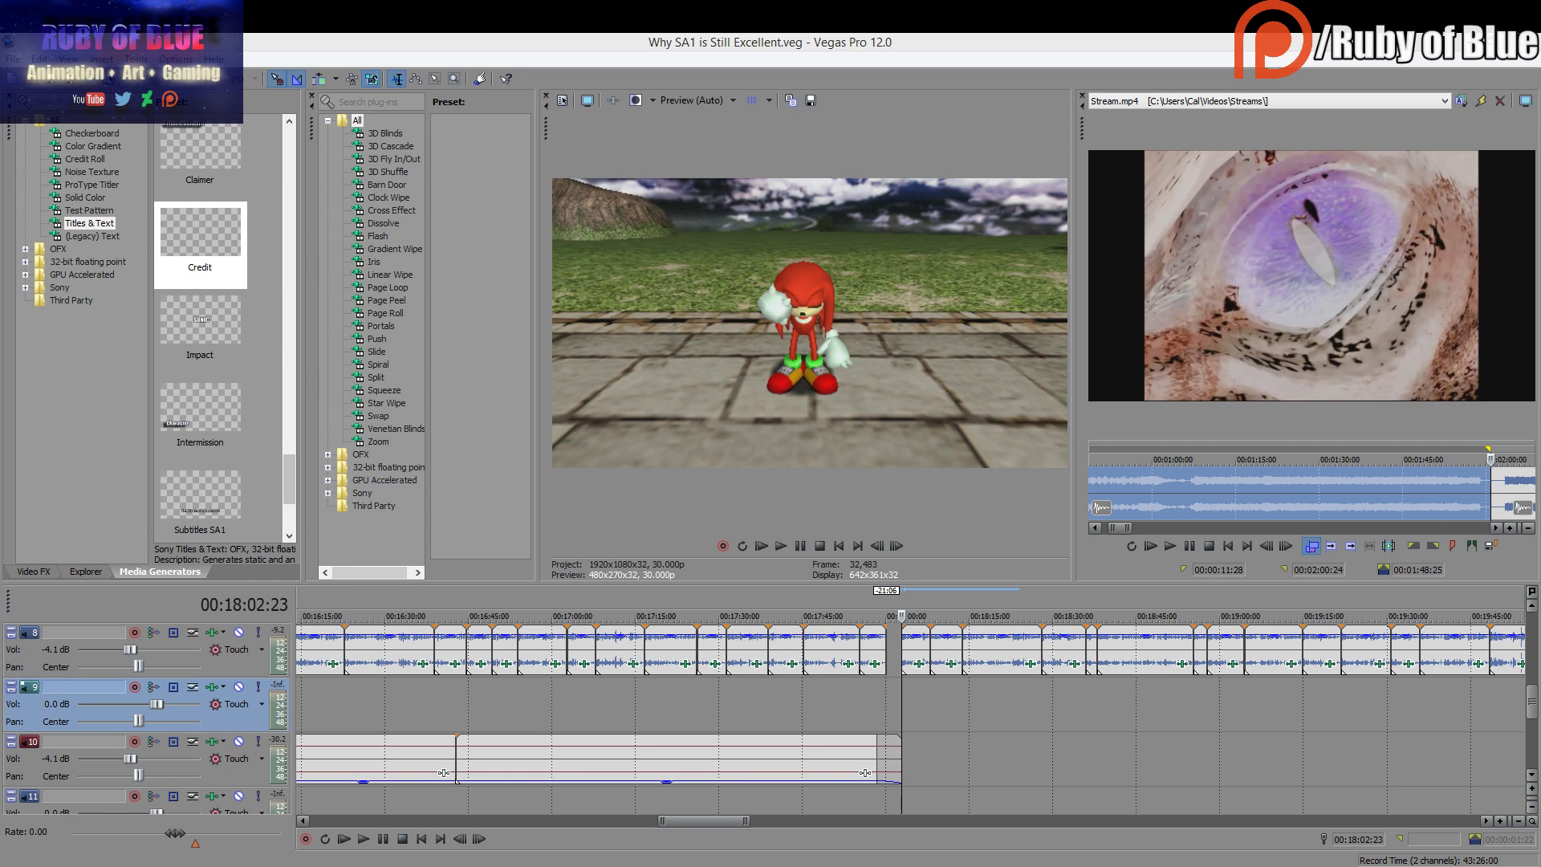
pyautogui.moveTo(907, 763)
pyautogui.mouseDown()
pyautogui.moveTo(922, 758)
pyautogui.moveTo(907, 764)
pyautogui.mouseUp()
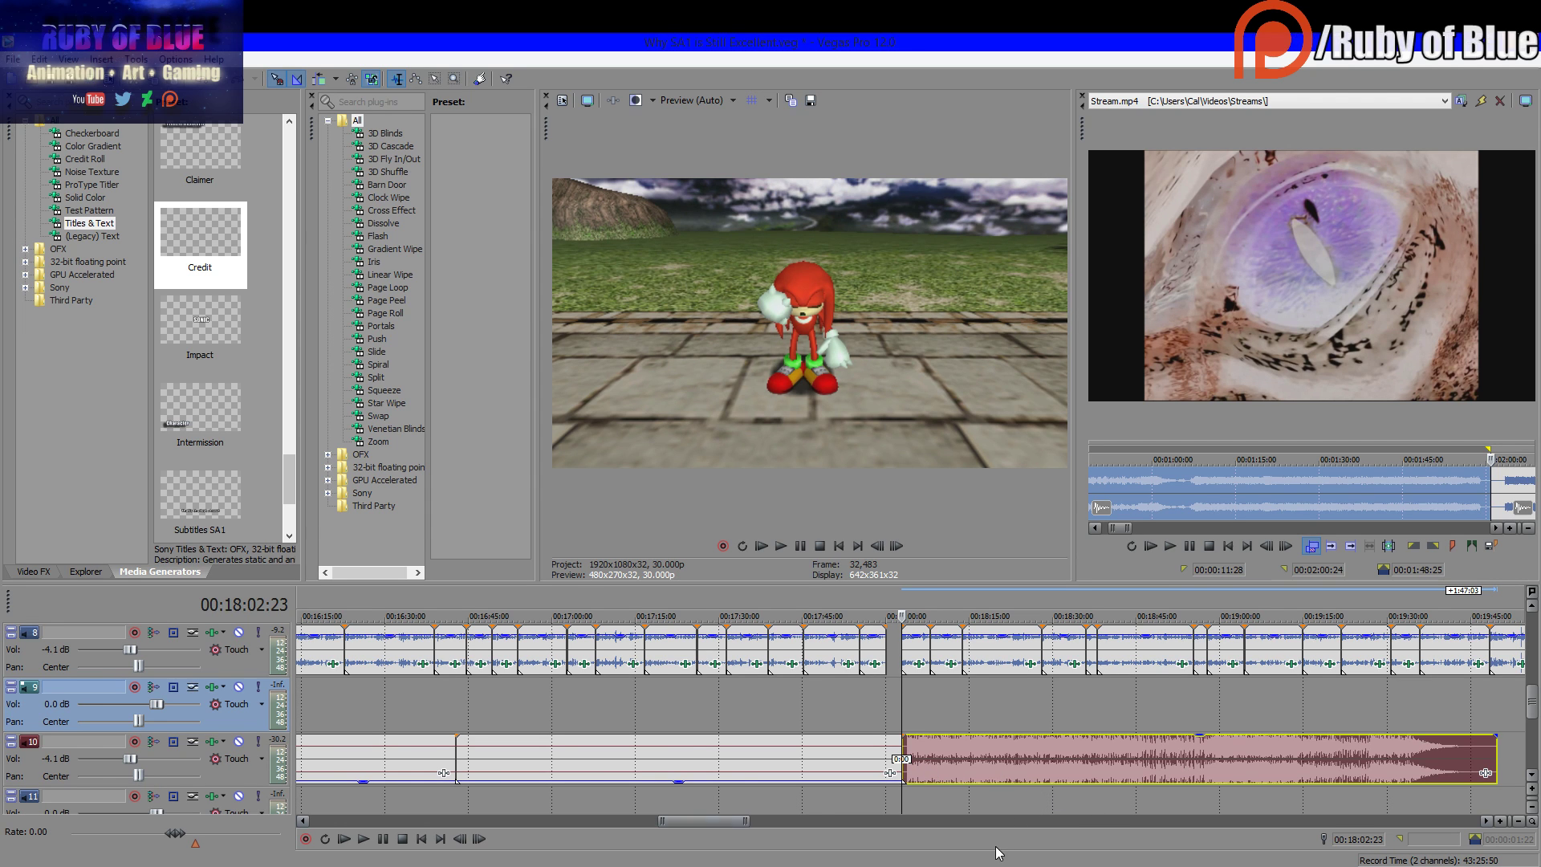
pyautogui.scroll(-4, 1052, 778)
pyautogui.scroll(10, 1051, 777)
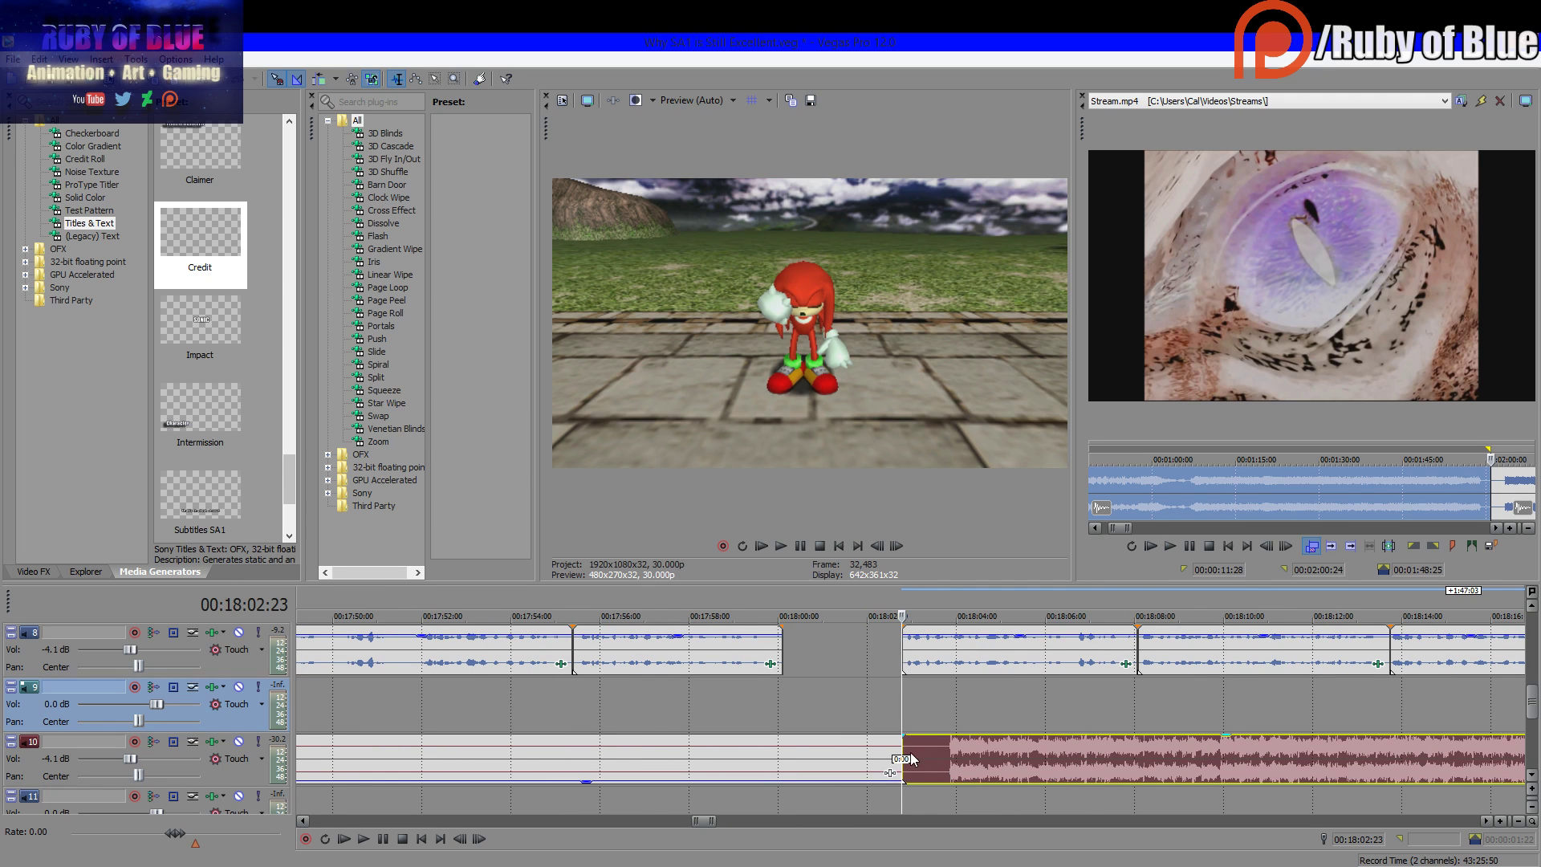
pyautogui.moveTo(903, 753); pyautogui.dragTo(951, 768)
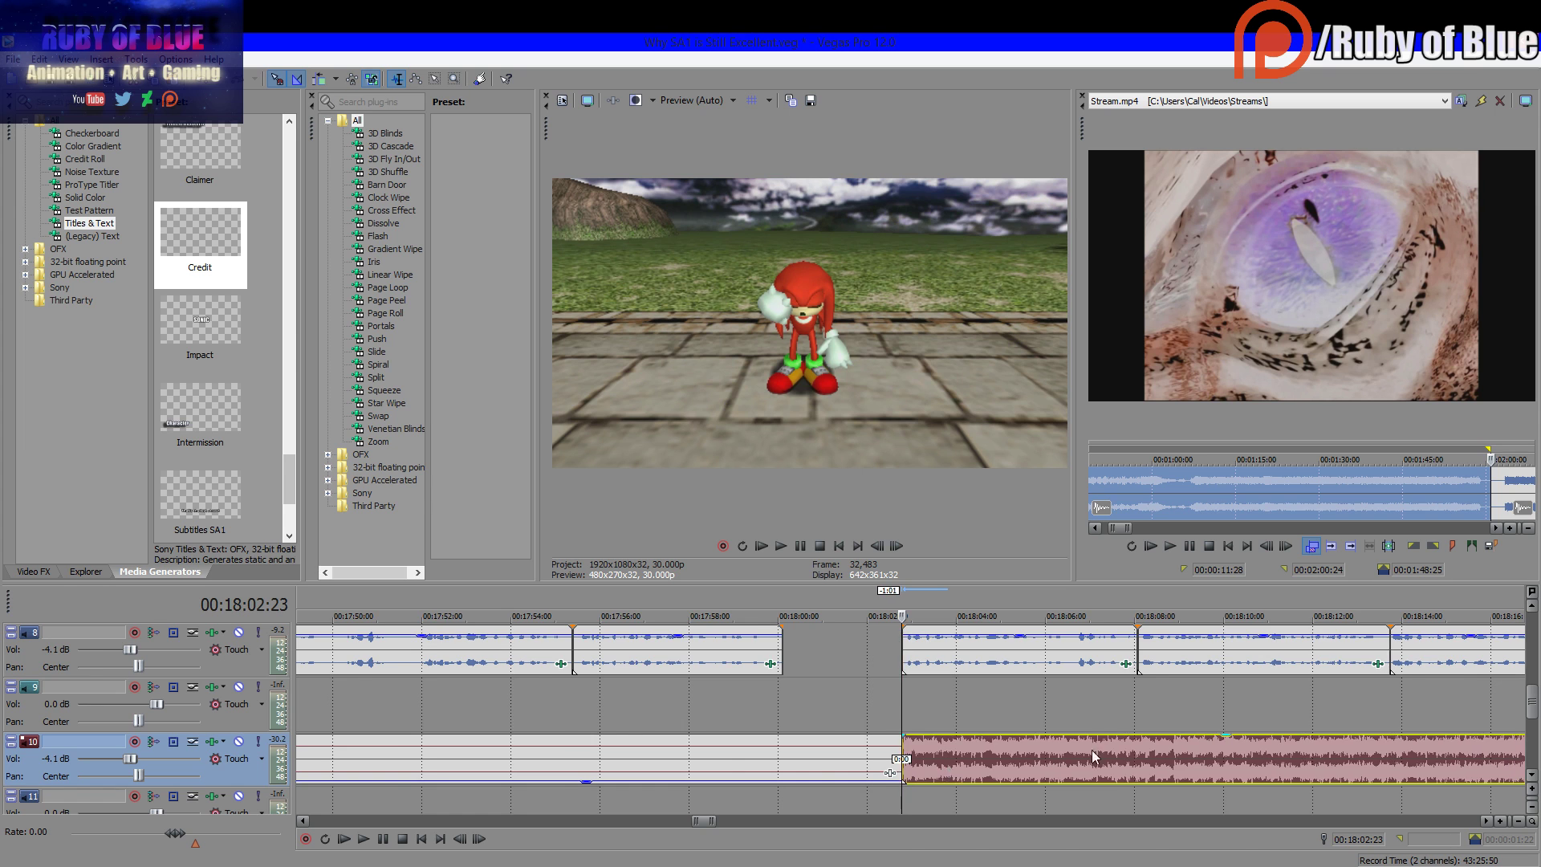
# Lower the new track 10 clip's gain to about -26.1 dB
pyautogui.scroll(-7, 1357, 759)
pyautogui.click(1423, 715)
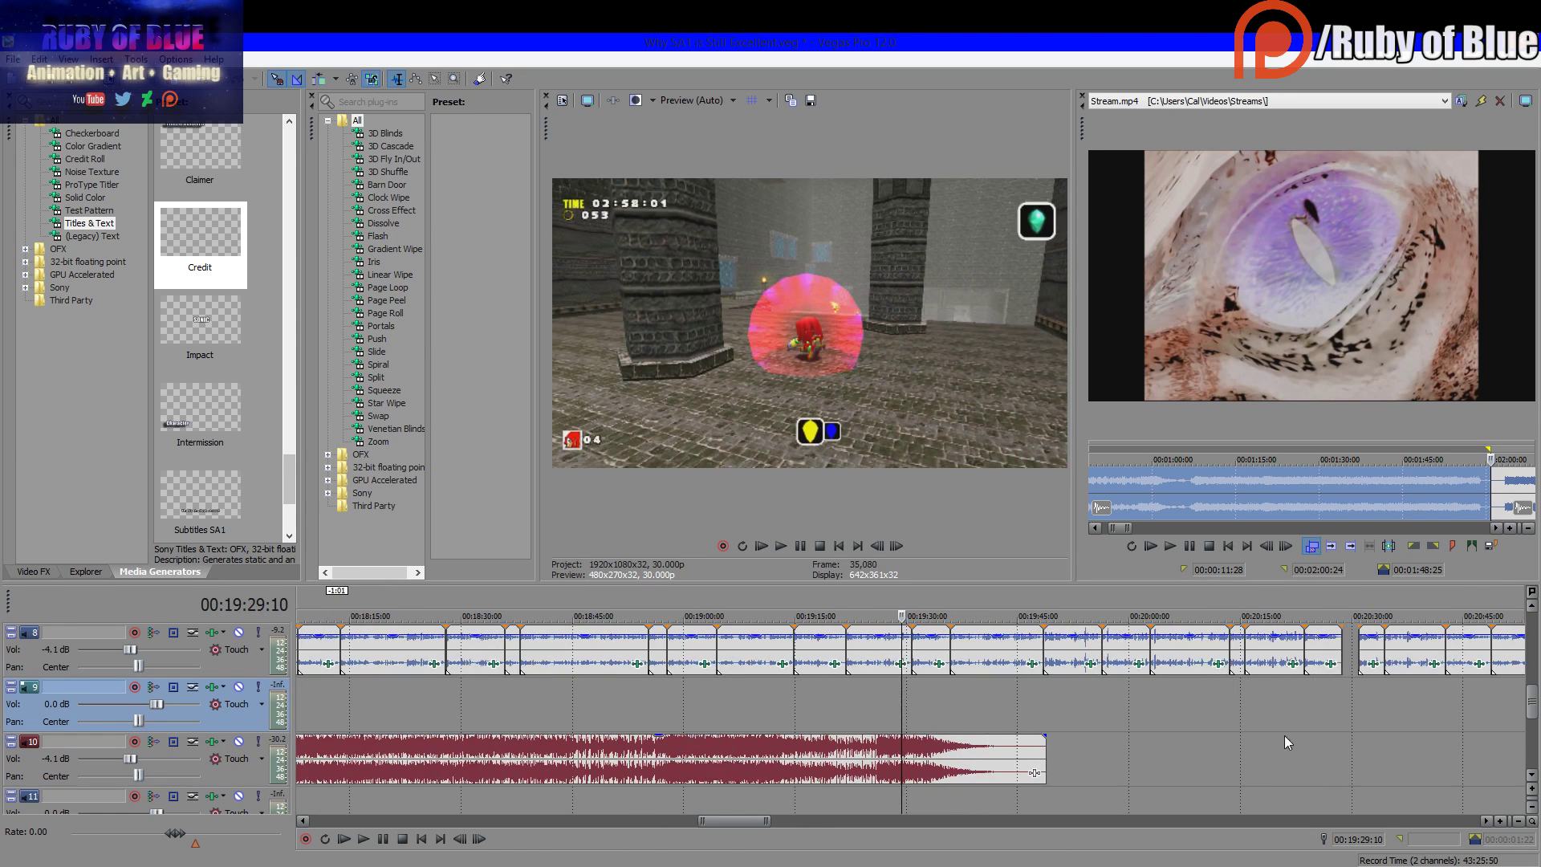
pyautogui.moveTo(986, 738); pyautogui.dragTo(1017, 787)
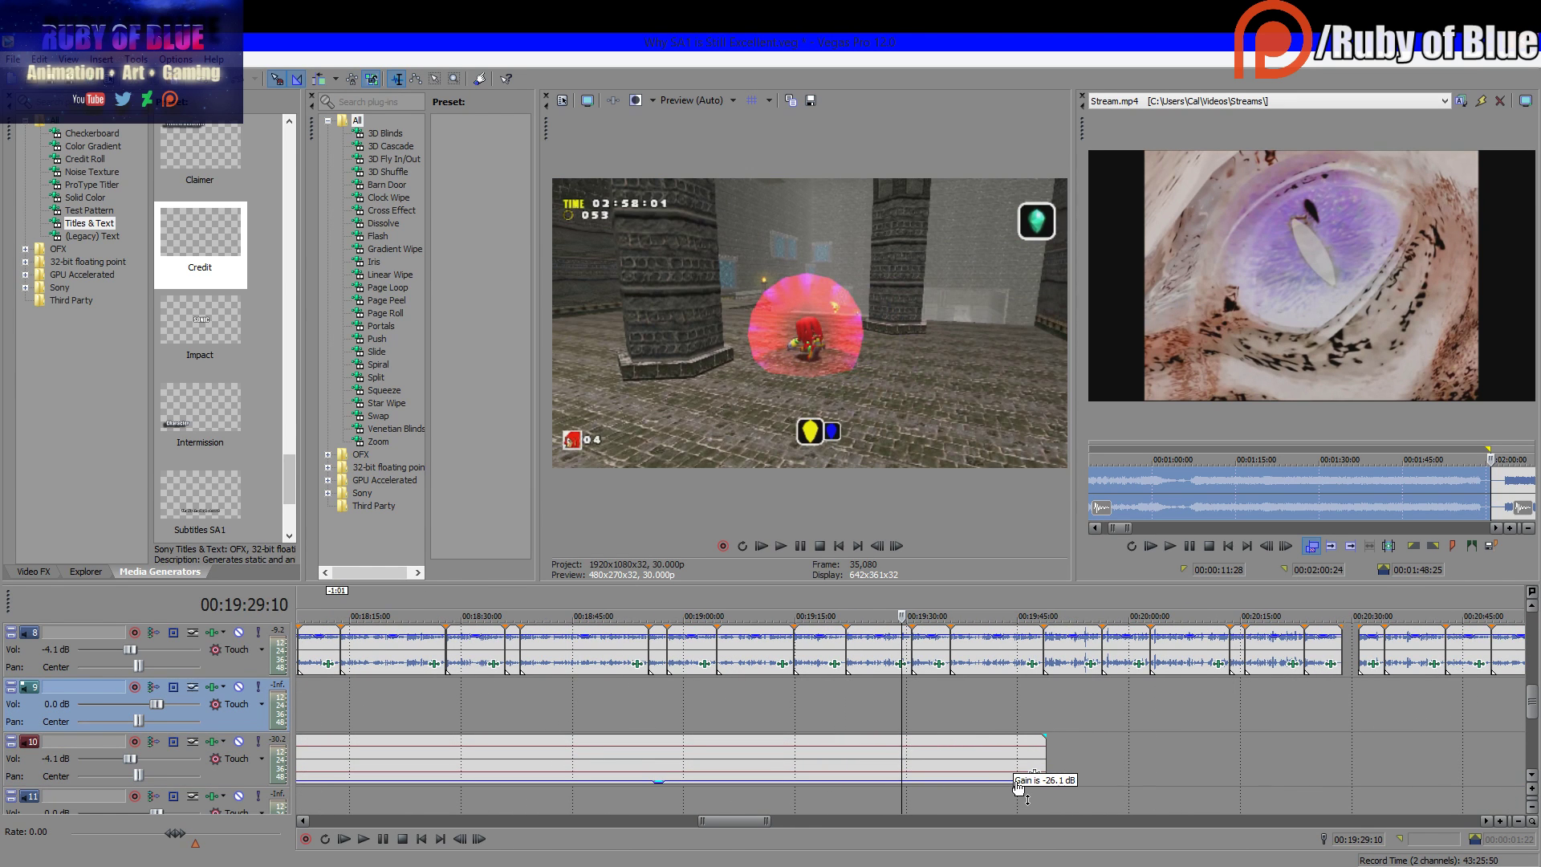
# Play the new clip under the narration from 00:19:29:10, replay from 00:19:11:20, and pause at 00:19:26:13
pyautogui.press('space')
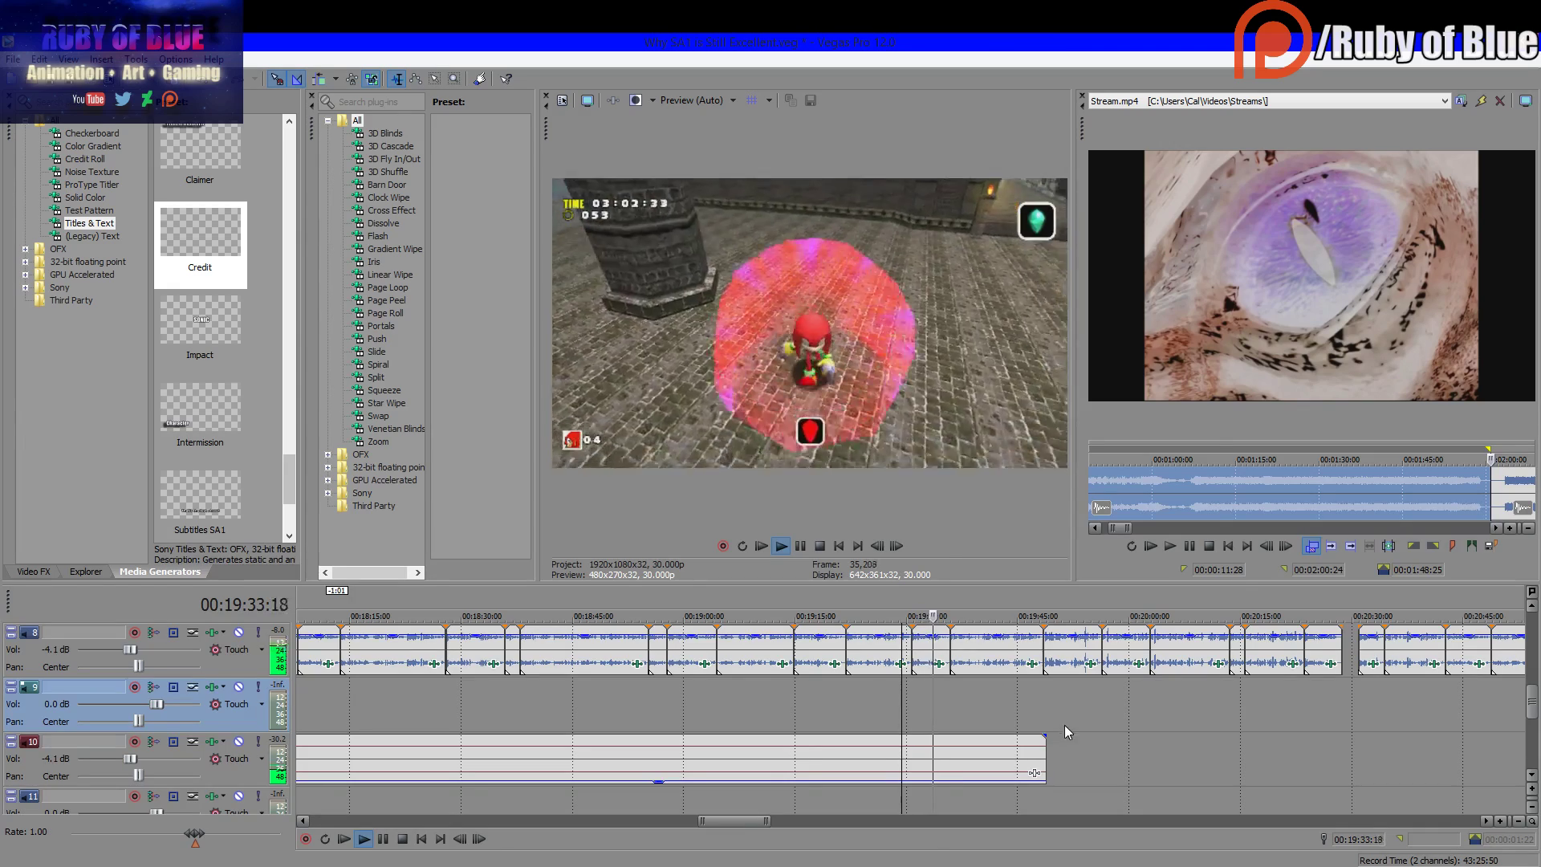
pyautogui.click(769, 748)
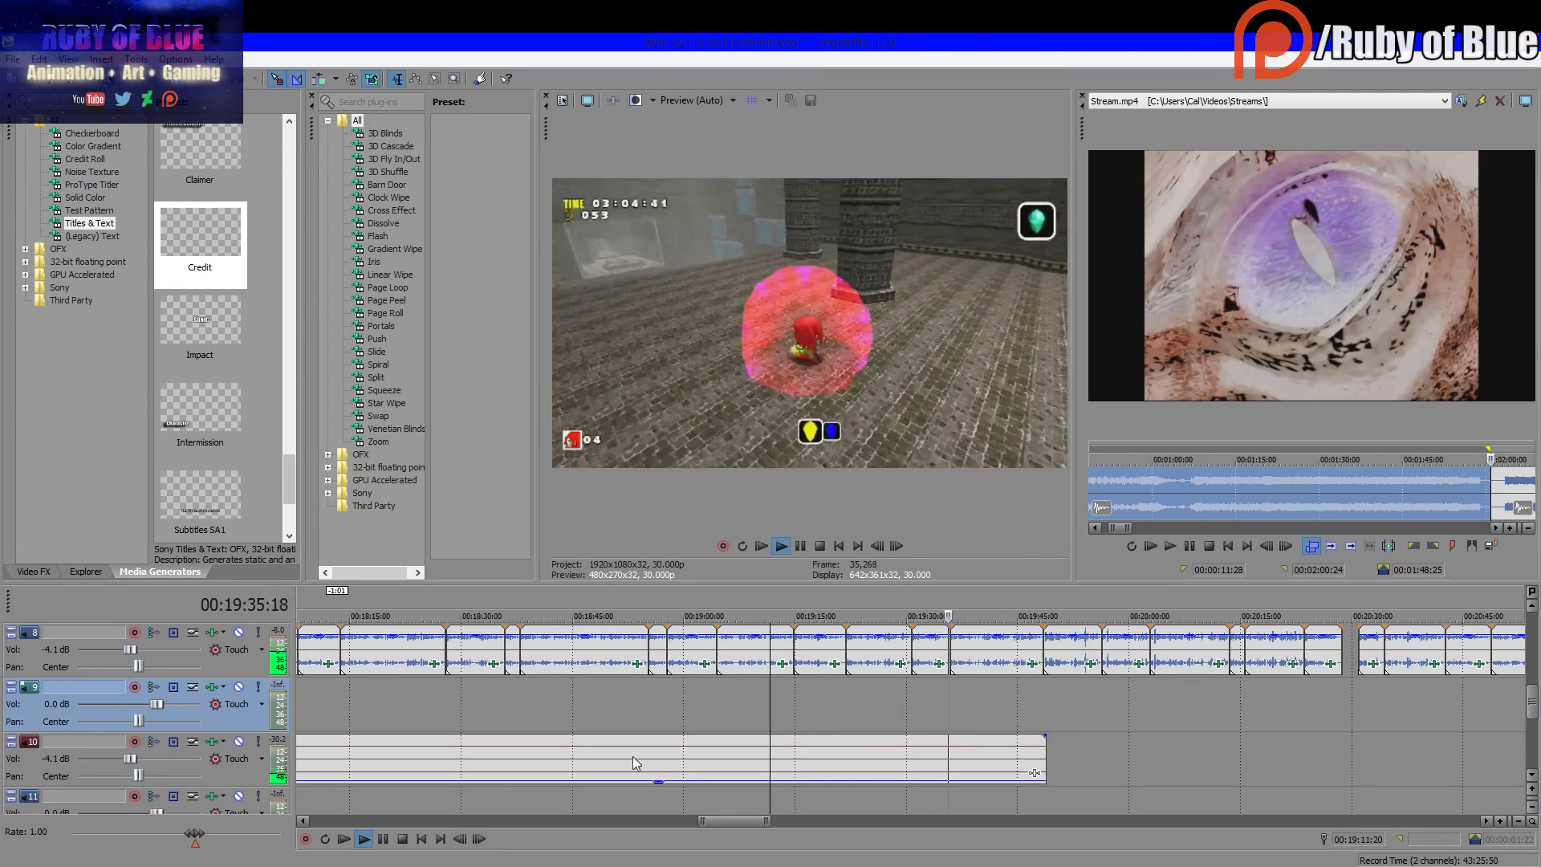
pyautogui.click(363, 839)
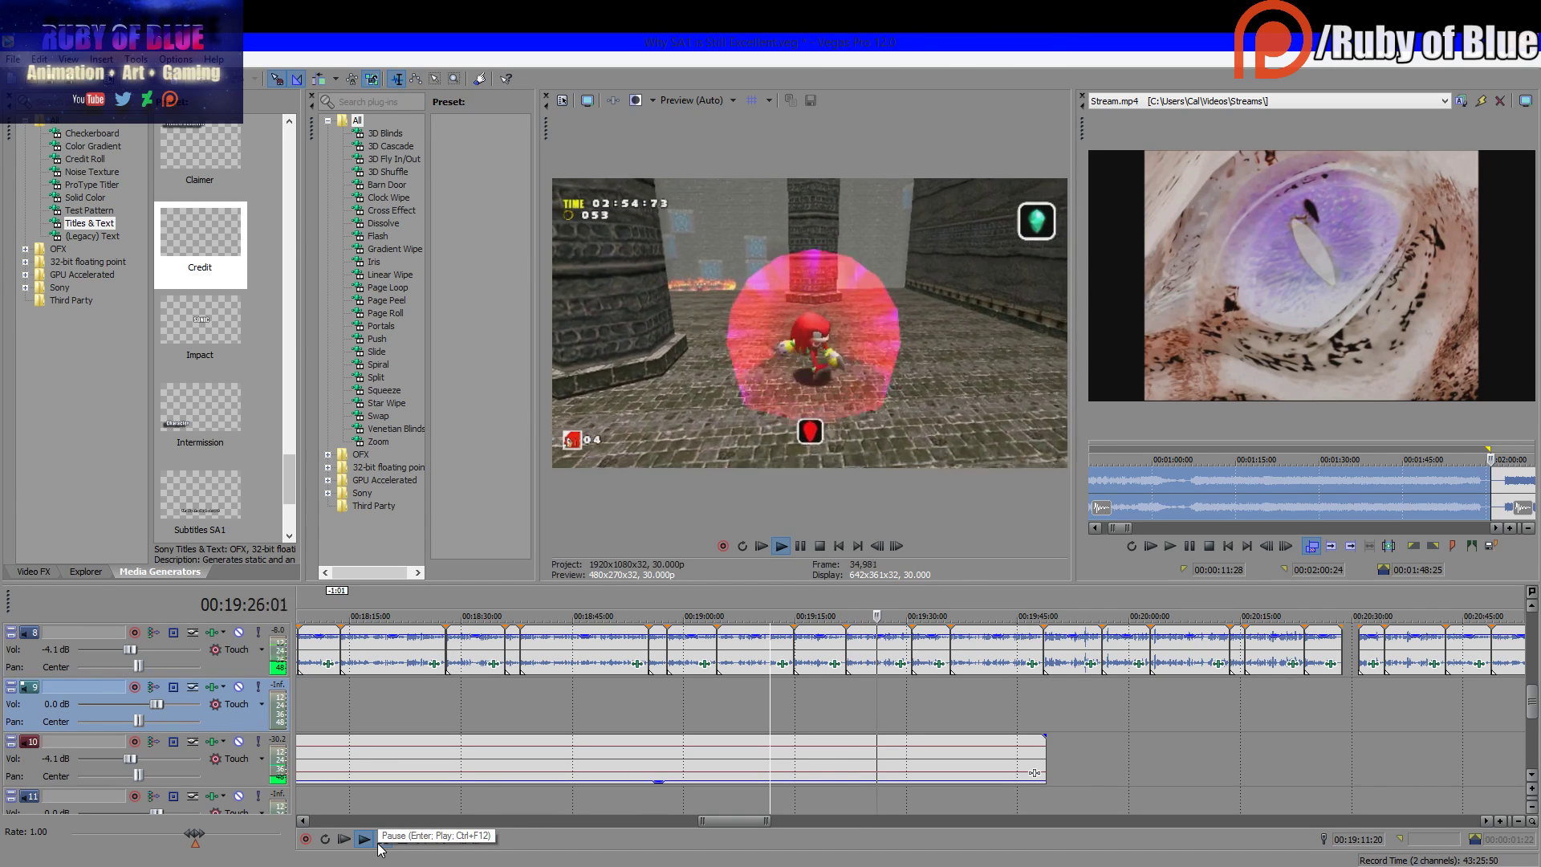
pyautogui.click(380, 841)
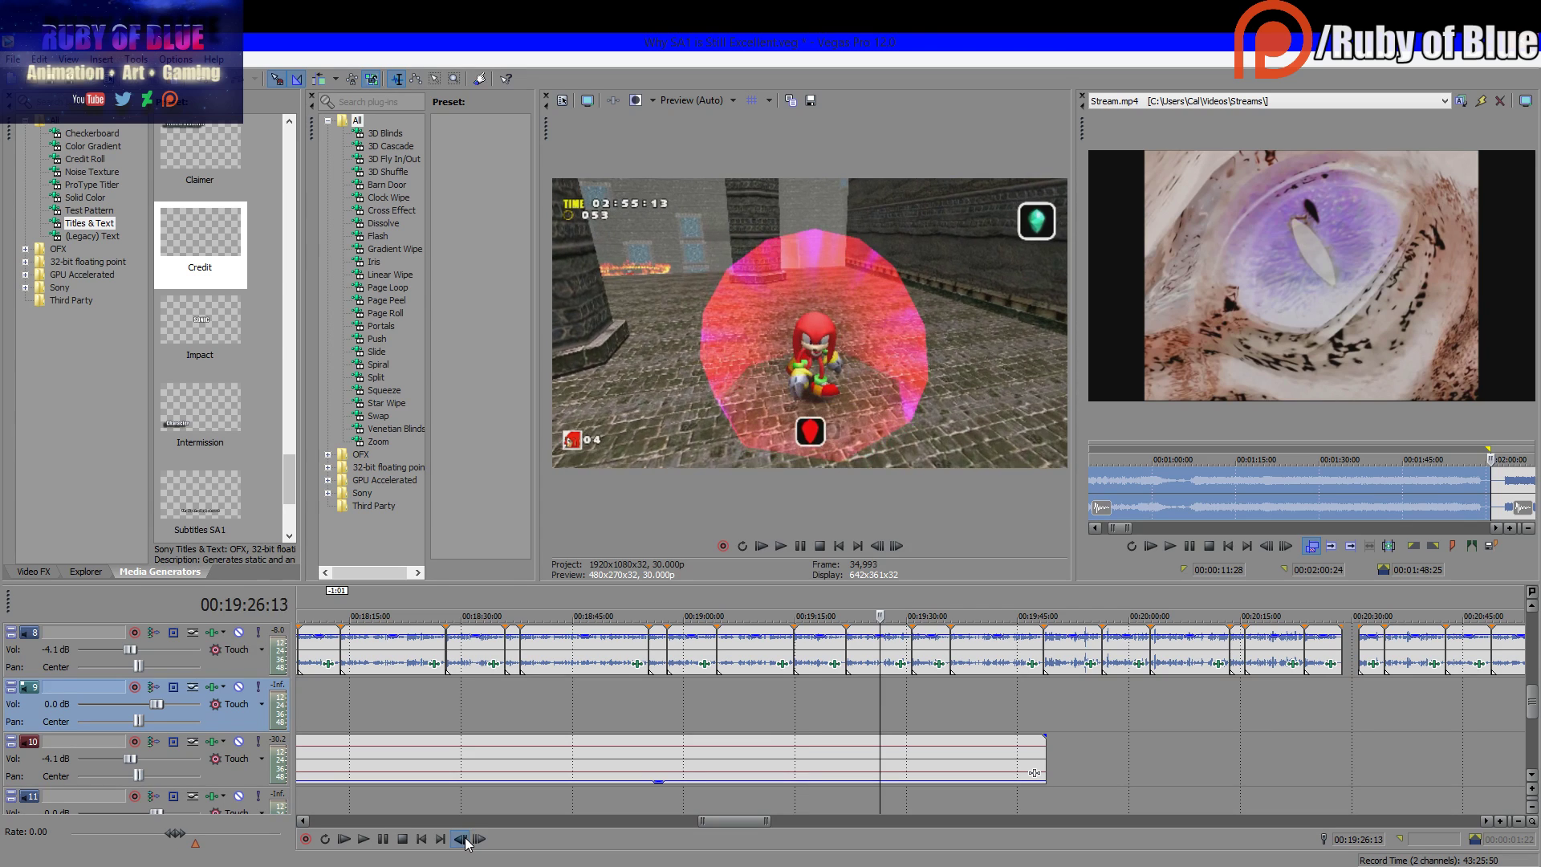
# Replay the new clip from about 00:19:22 with track 10 soloed and pause at 00:19:26:07
pyautogui.click(882, 761)
pyautogui.scroll(5, 882, 761)
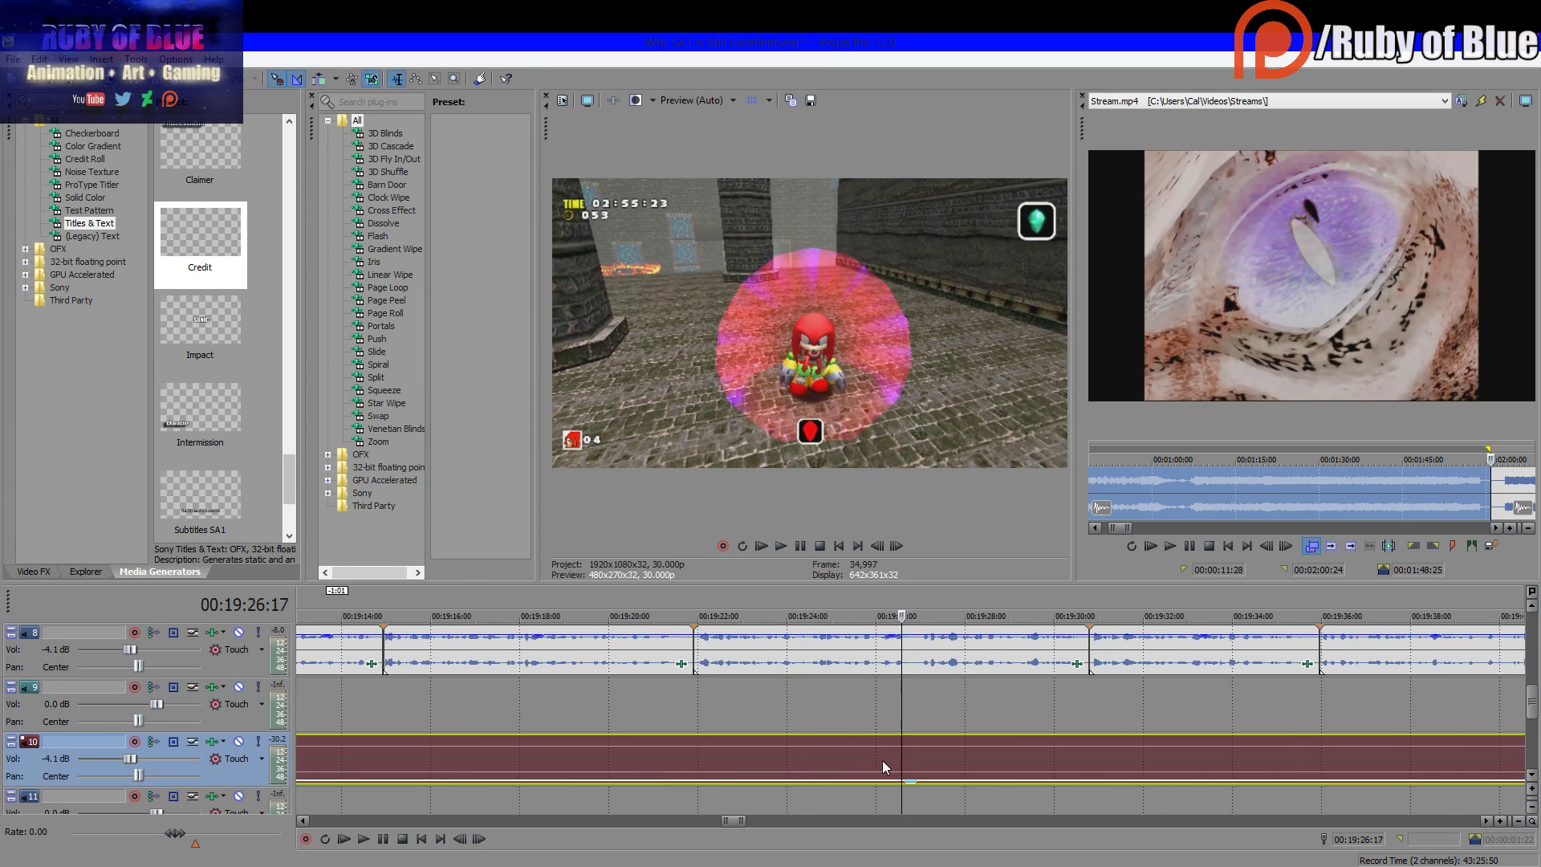
pyautogui.click(402, 833)
pyautogui.click(364, 839)
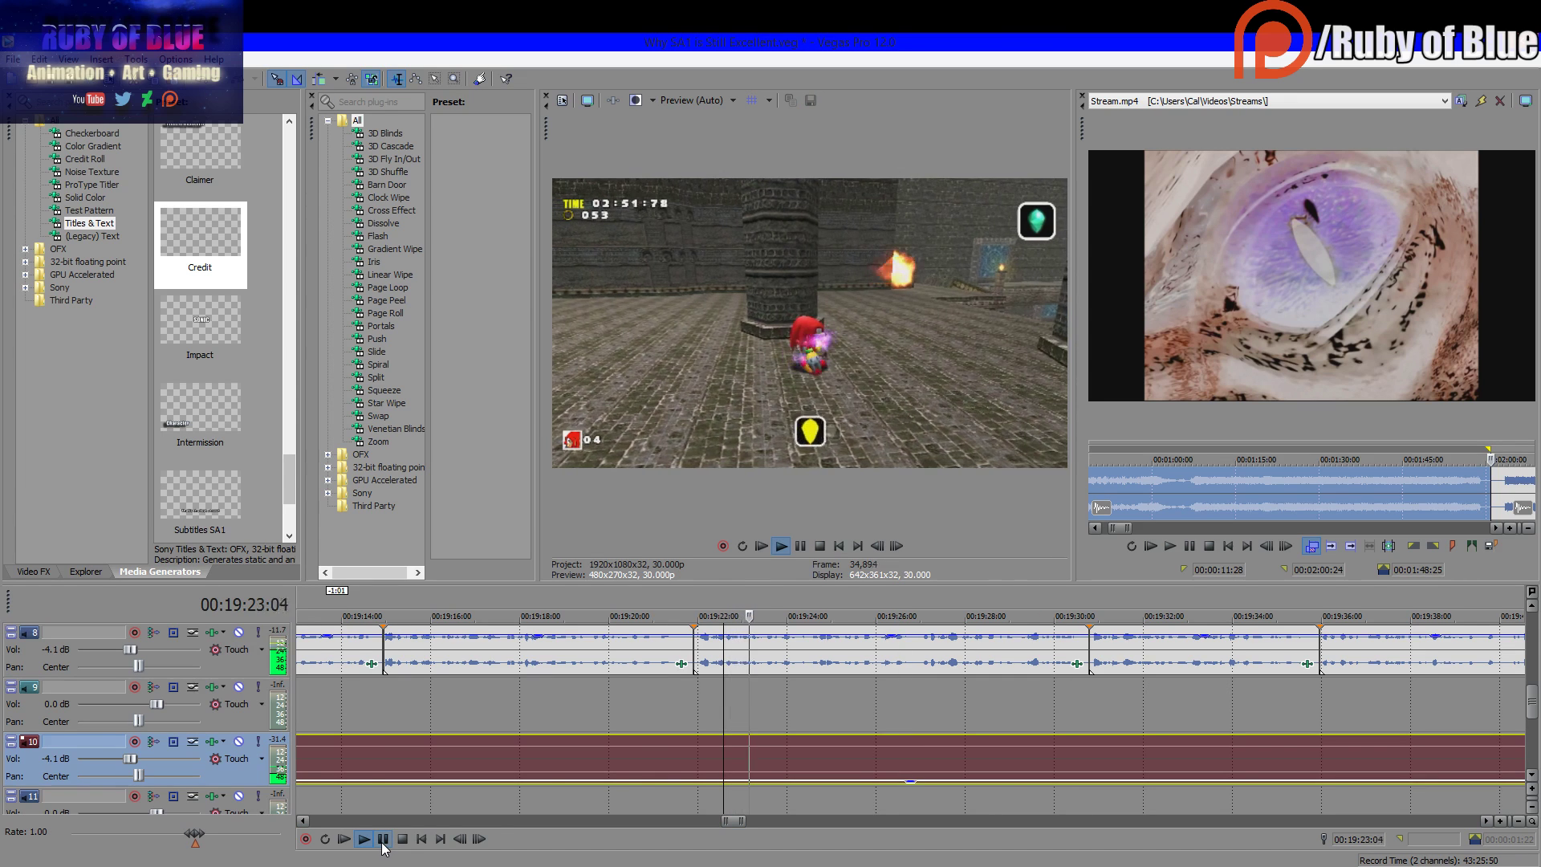
pyautogui.click(258, 741)
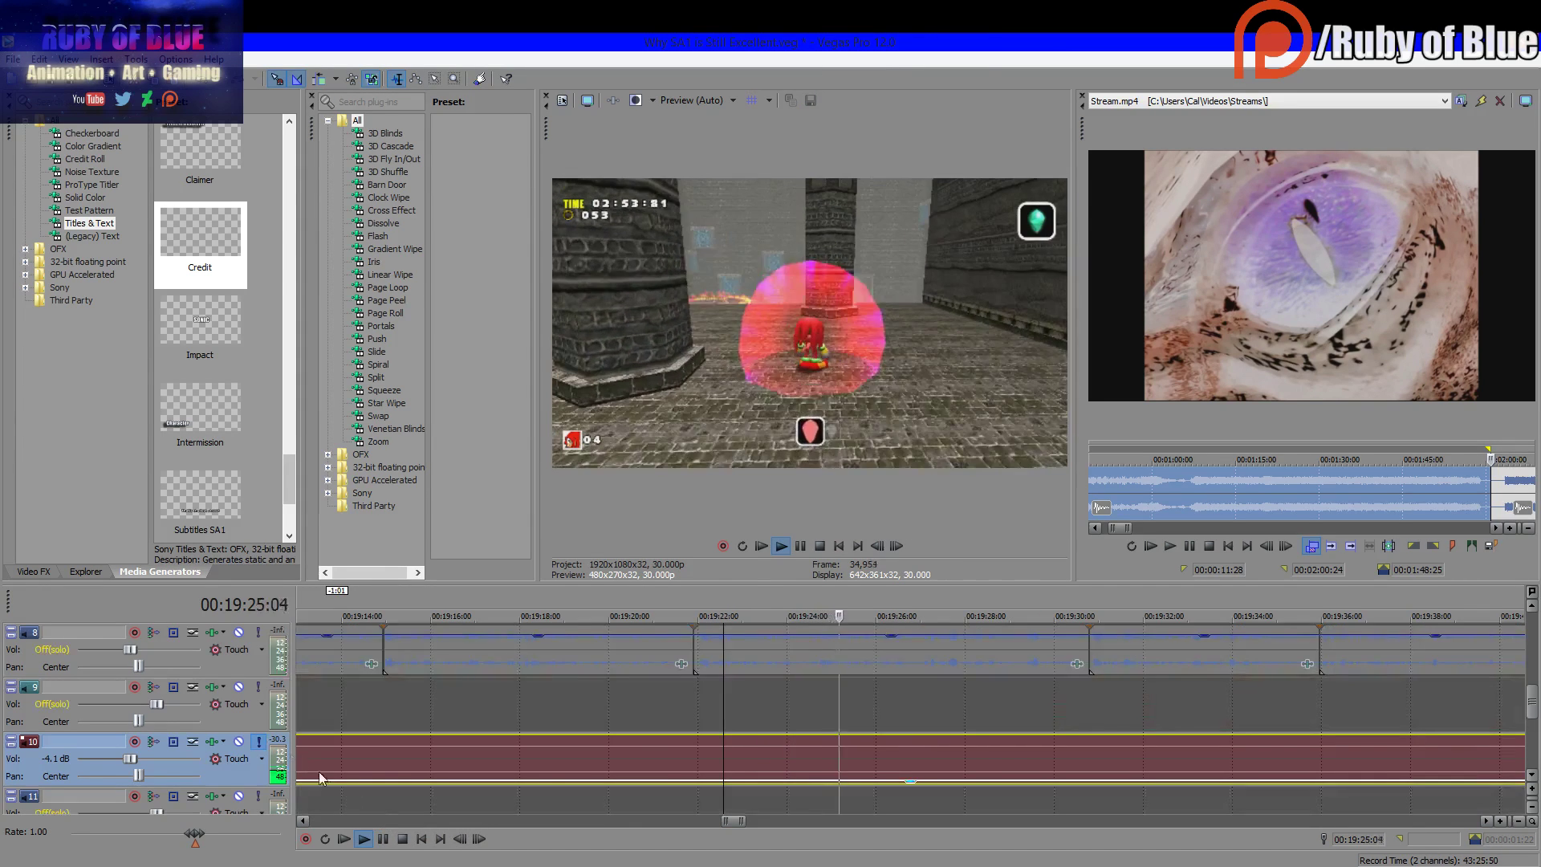
pyautogui.click(382, 839)
pyautogui.click(382, 839)
pyautogui.click(382, 840)
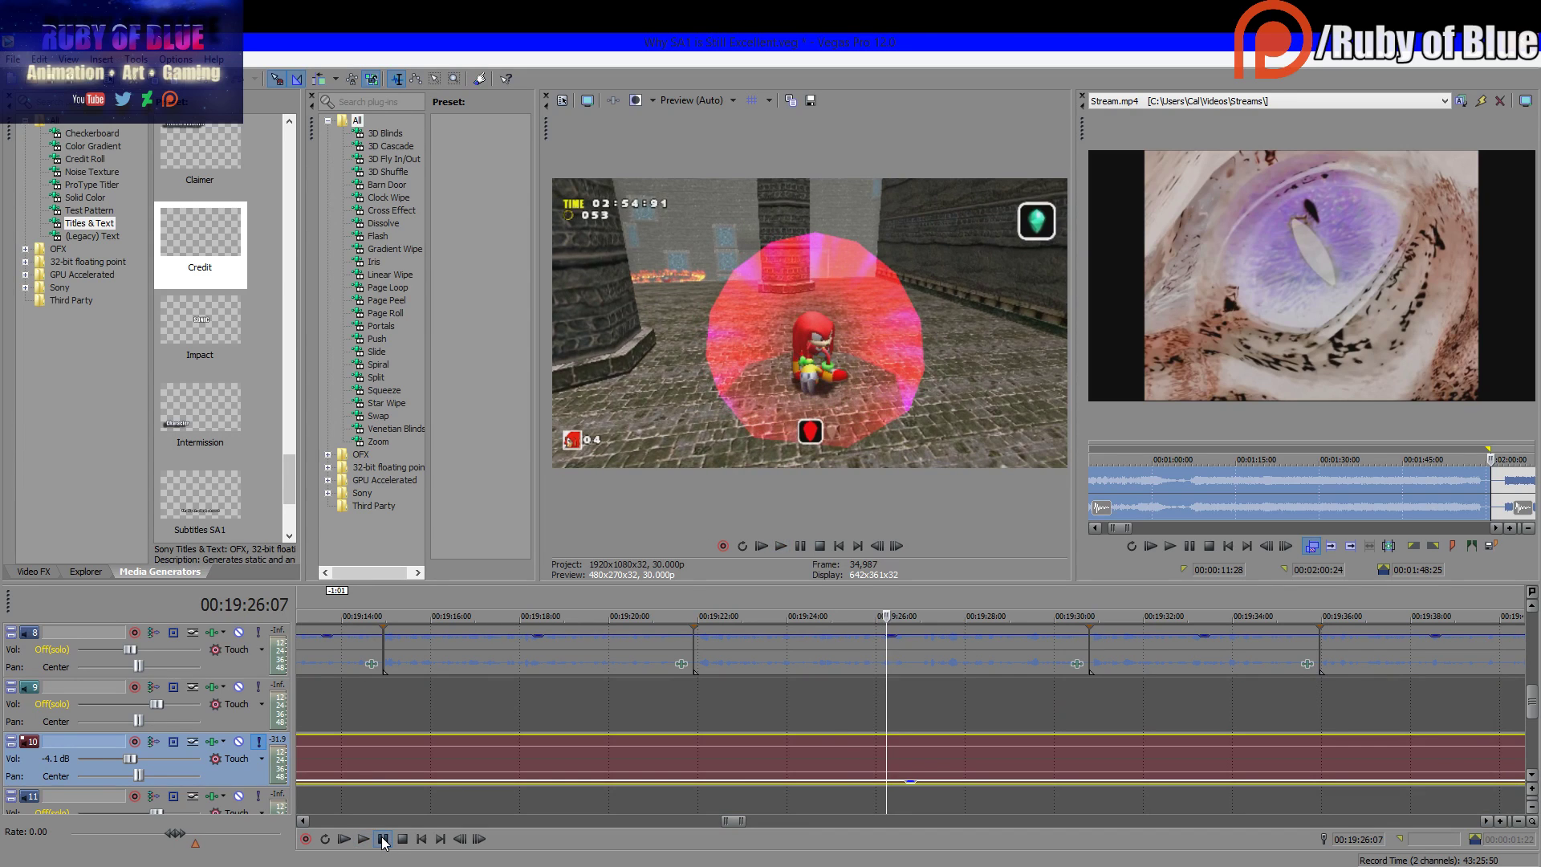
# Split the track 10 clip at 00:19:26:08 and delete the portion after the split
pyautogui.click(459, 840)
pyautogui.press('s')
pyautogui.scroll(-5, 903, 757)
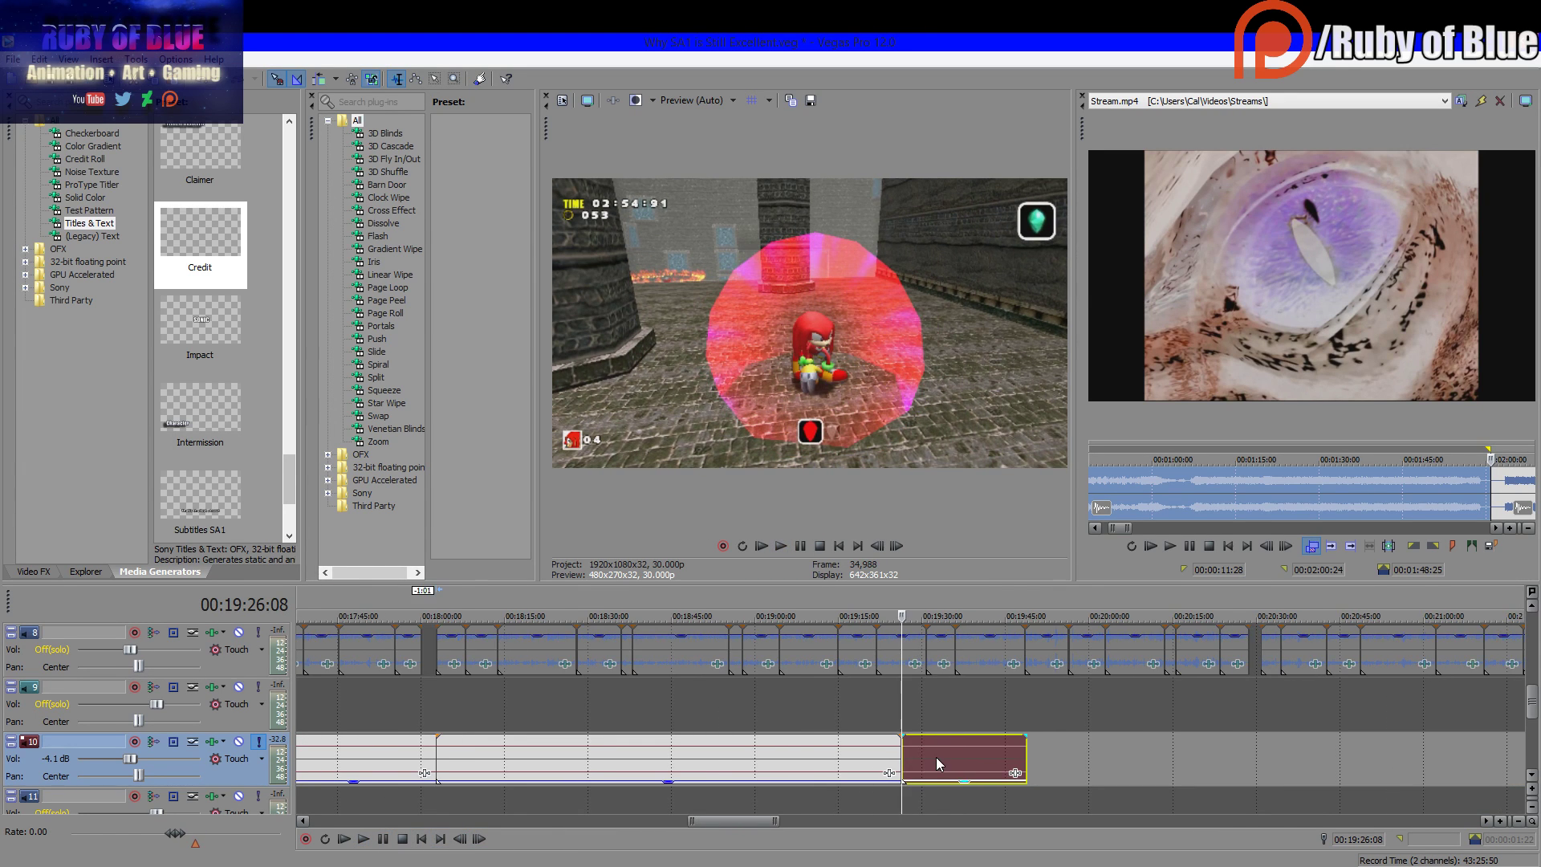
pyautogui.click(936, 758)
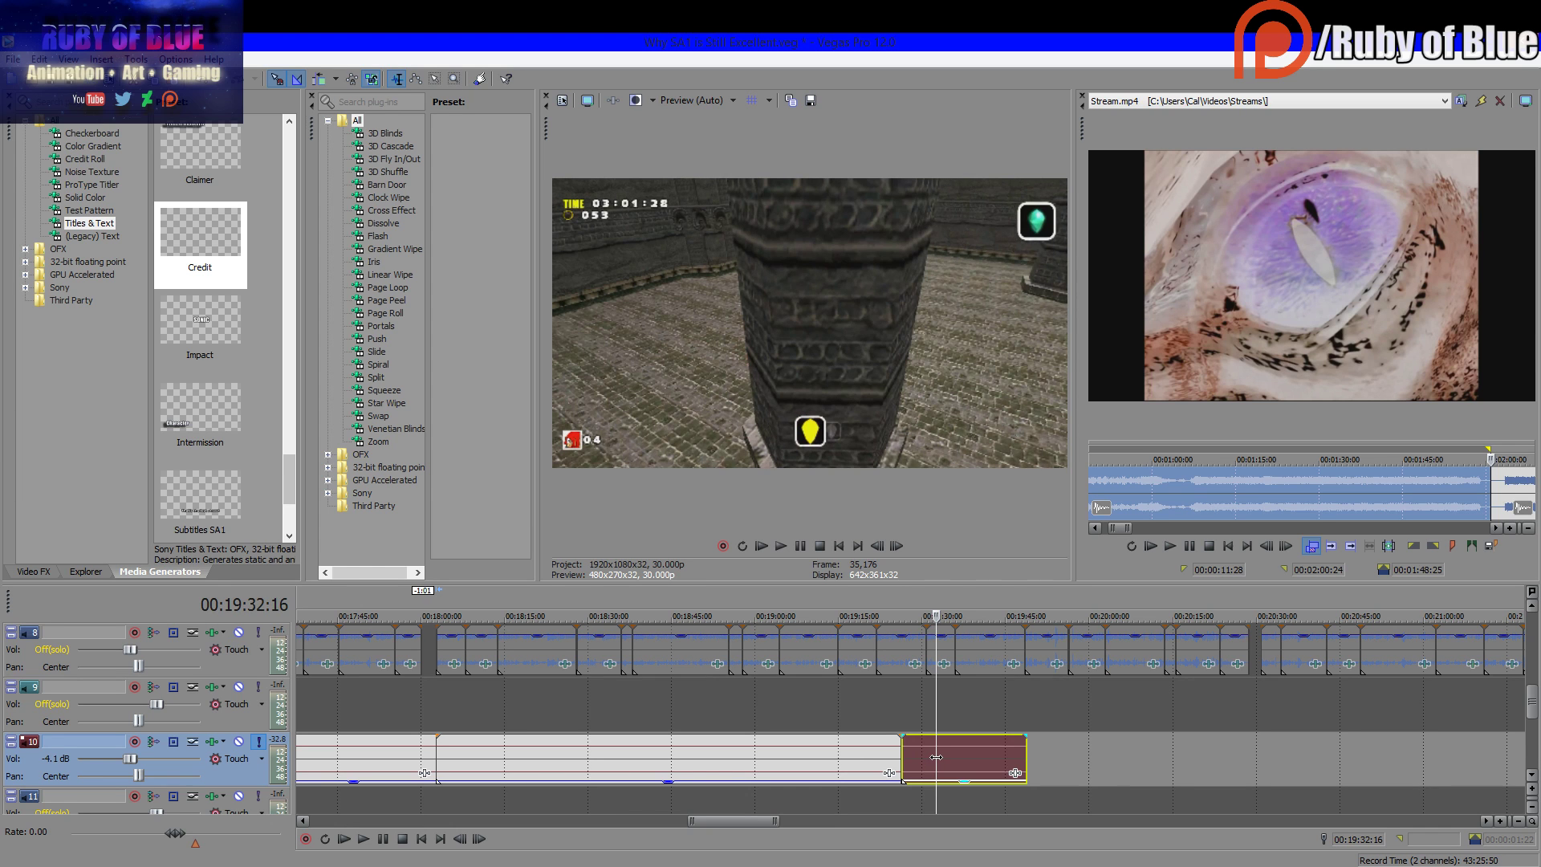
pyautogui.press('Delete')
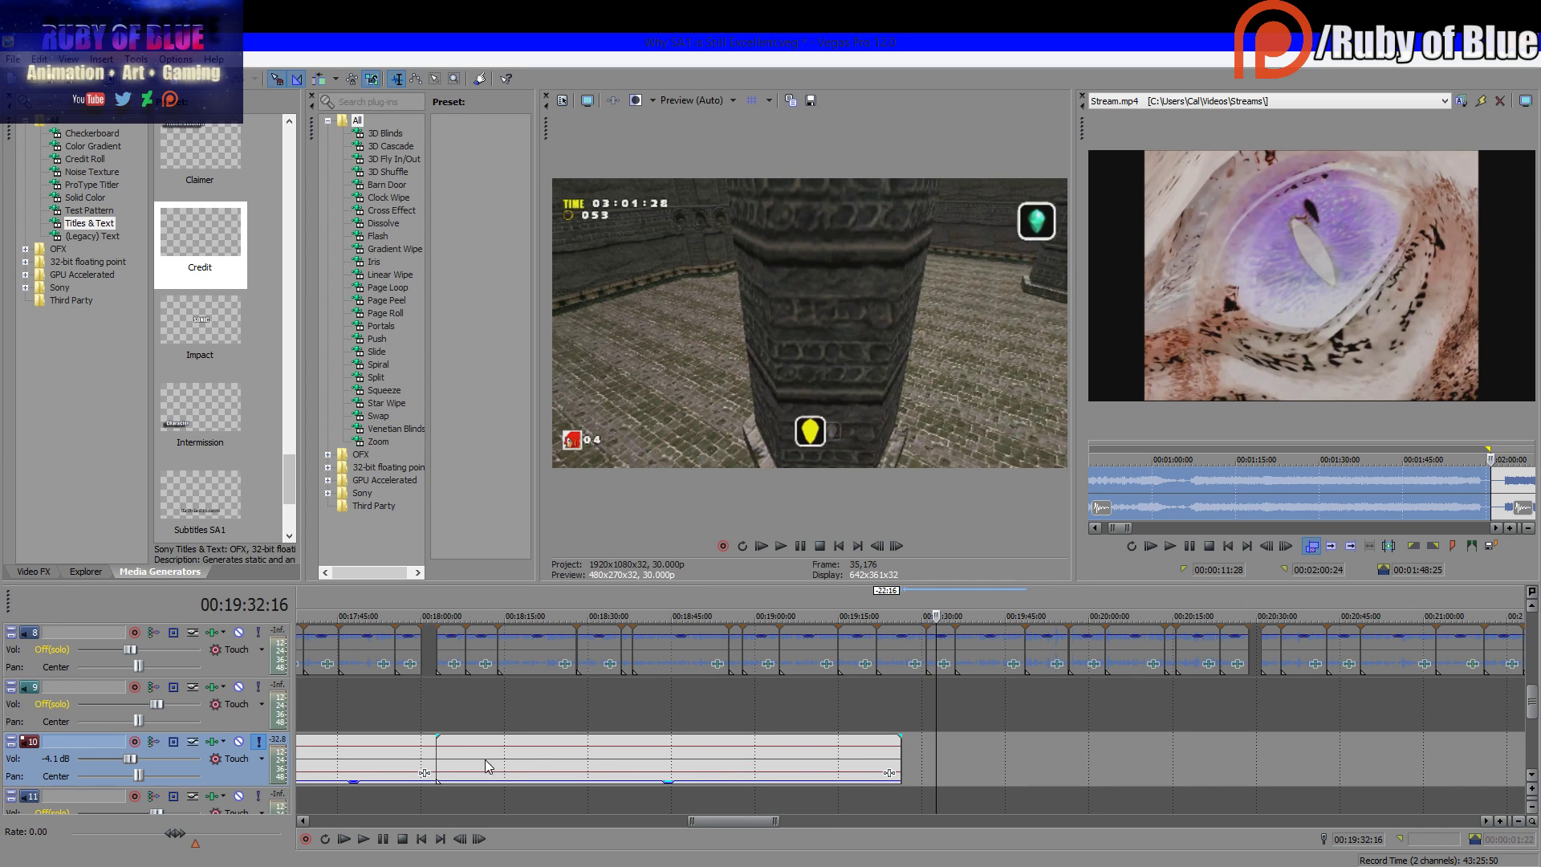
pyautogui.hotkey('ctrl', 'z')
# Play the remaining clip from near its beginning to find a loop point, stopping at 00:18:16:22
pyautogui.click(482, 767)
pyautogui.click(363, 838)
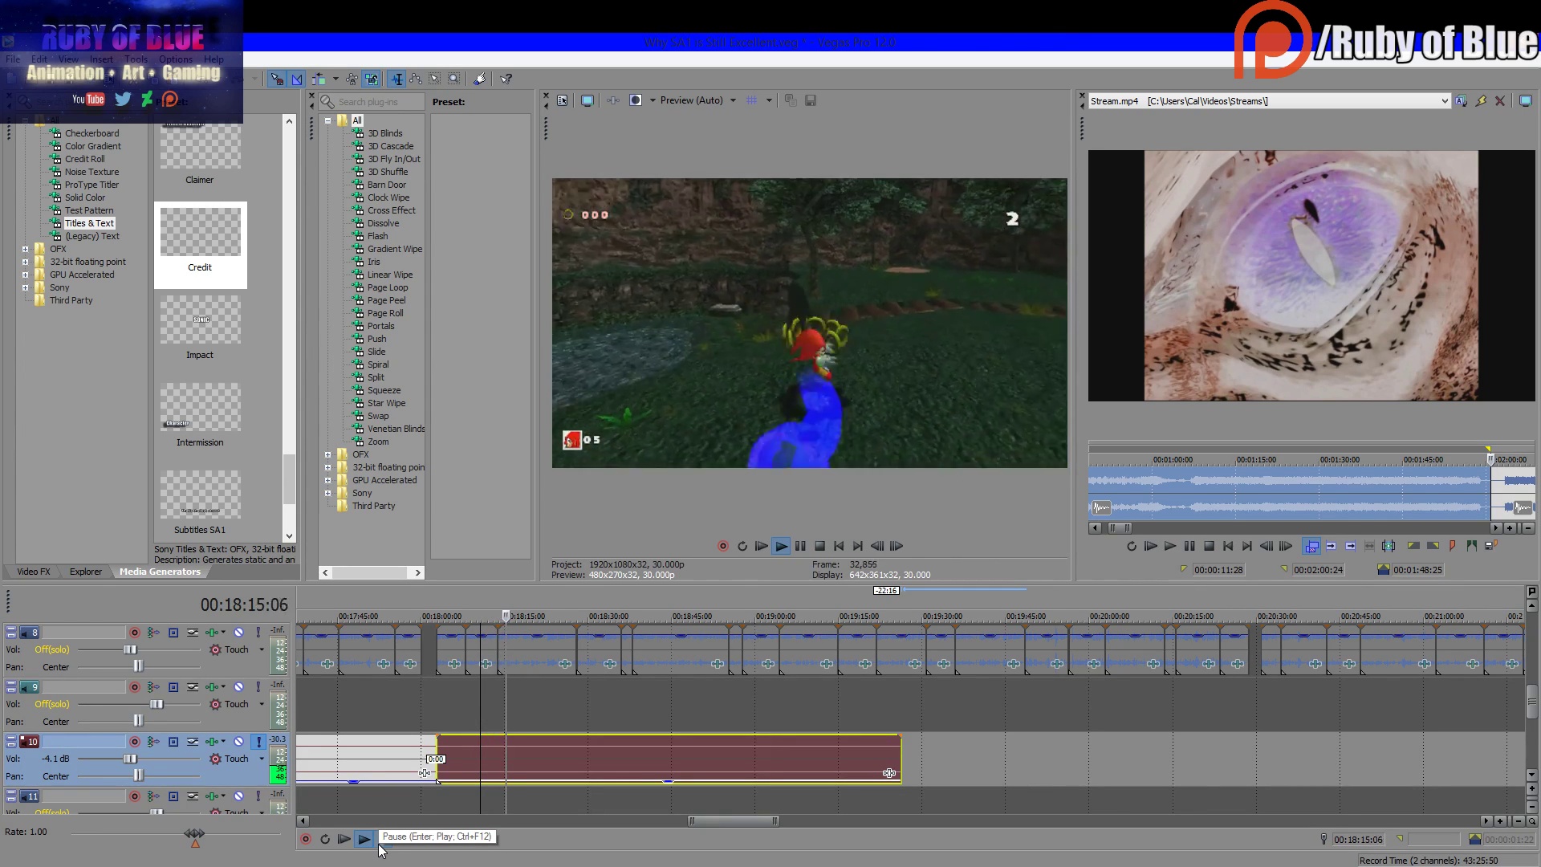
pyautogui.click(382, 844)
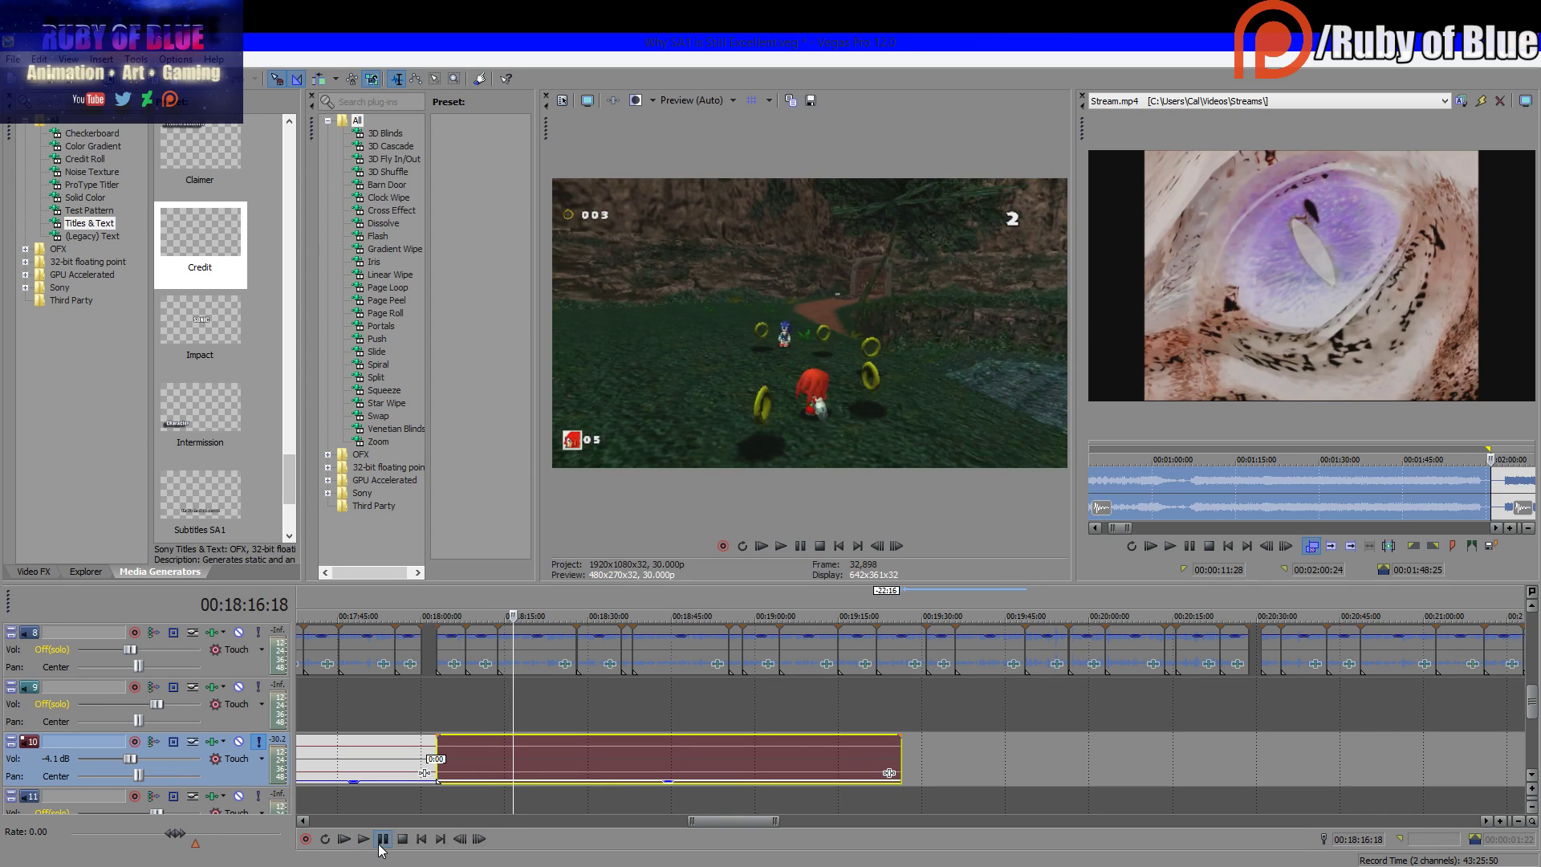
pyautogui.click(382, 847)
pyautogui.click(383, 847)
pyautogui.click(463, 843)
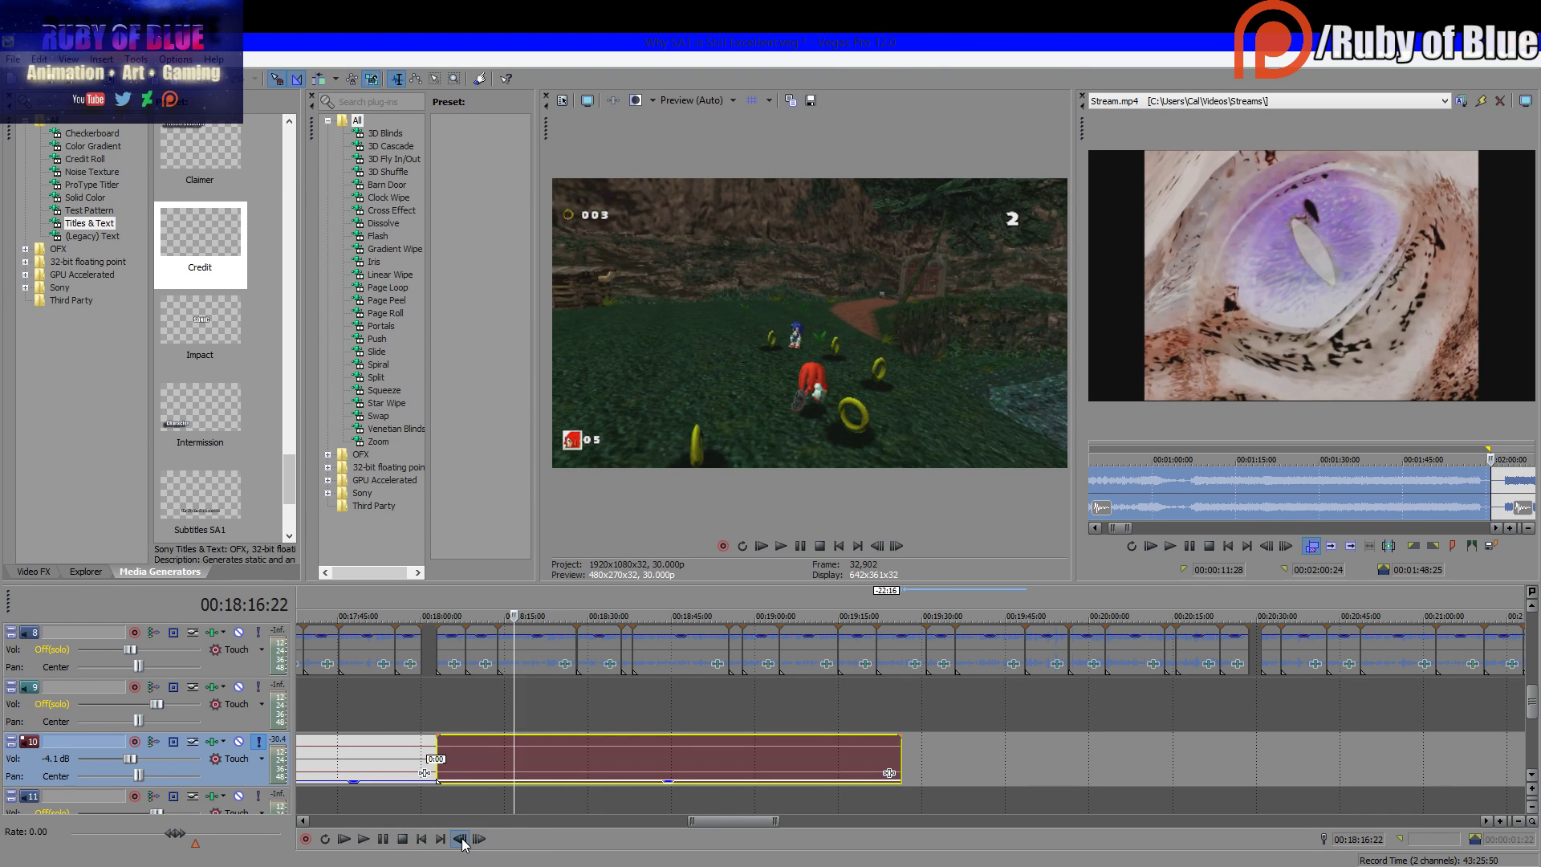
# Copy the clip's section after 00:18:16:22 using a temporary split, and paste it on track 10 at about 00:19:29
pyautogui.press('s')
pyautogui.rightClick(524, 764)
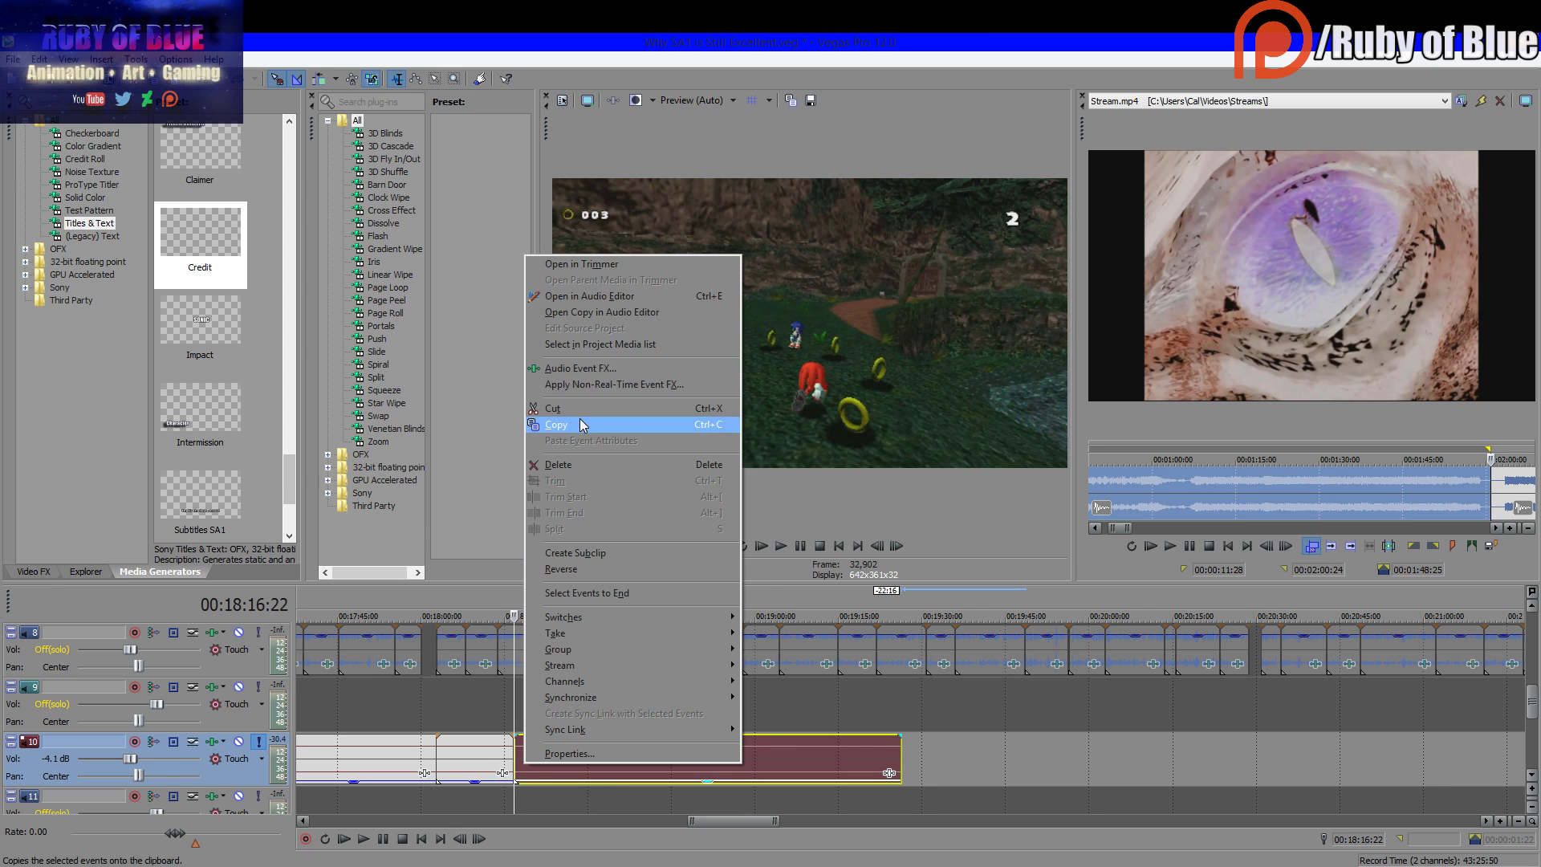
pyautogui.click(580, 417)
pyautogui.hotkey('ctrl', 'z')
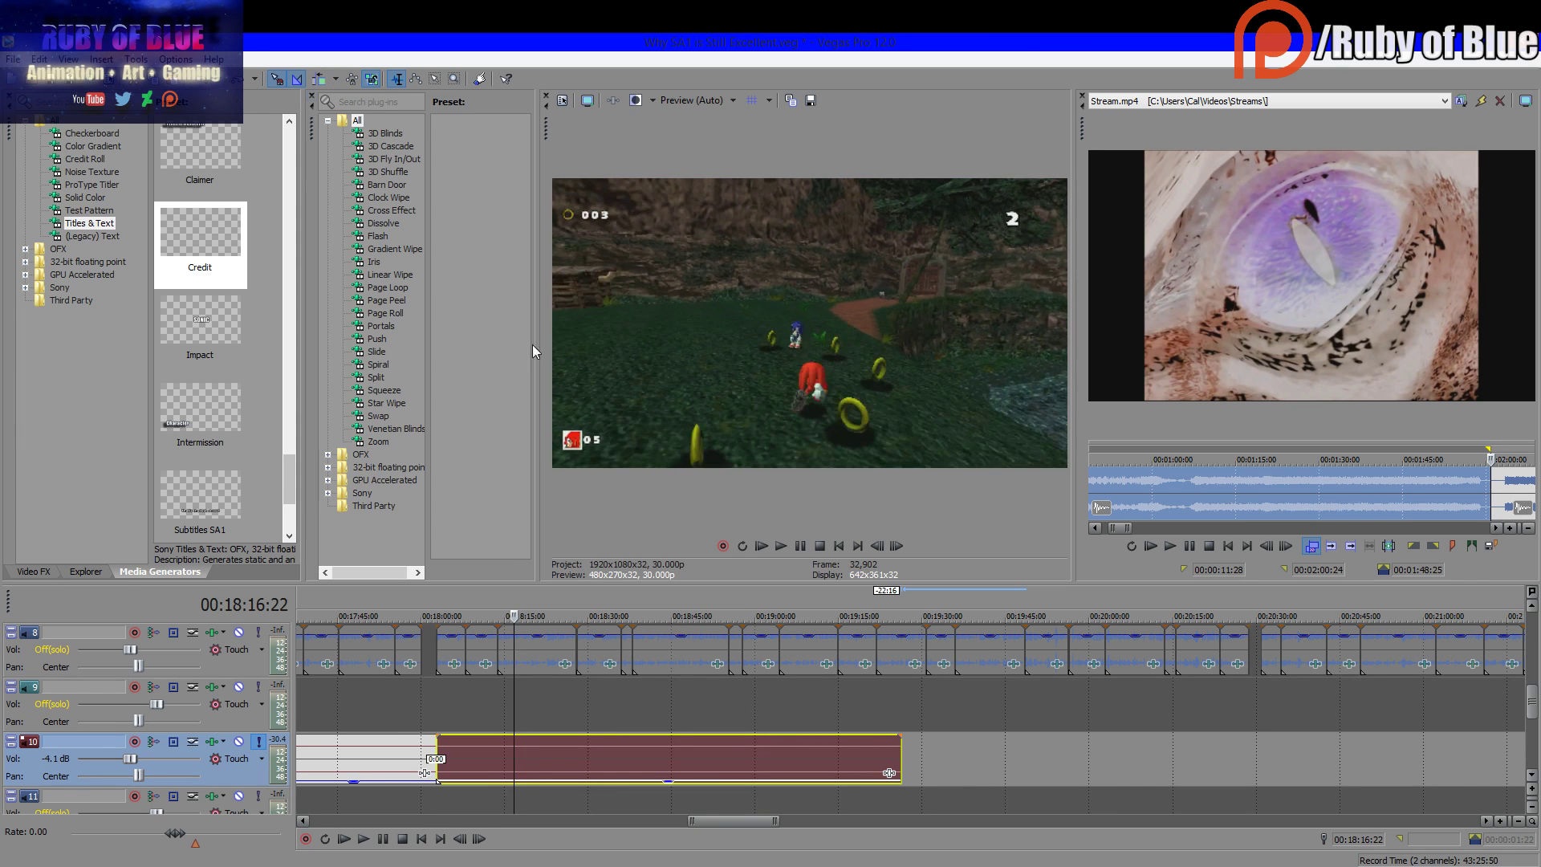
pyautogui.rightClick(918, 760)
pyautogui.click(961, 500)
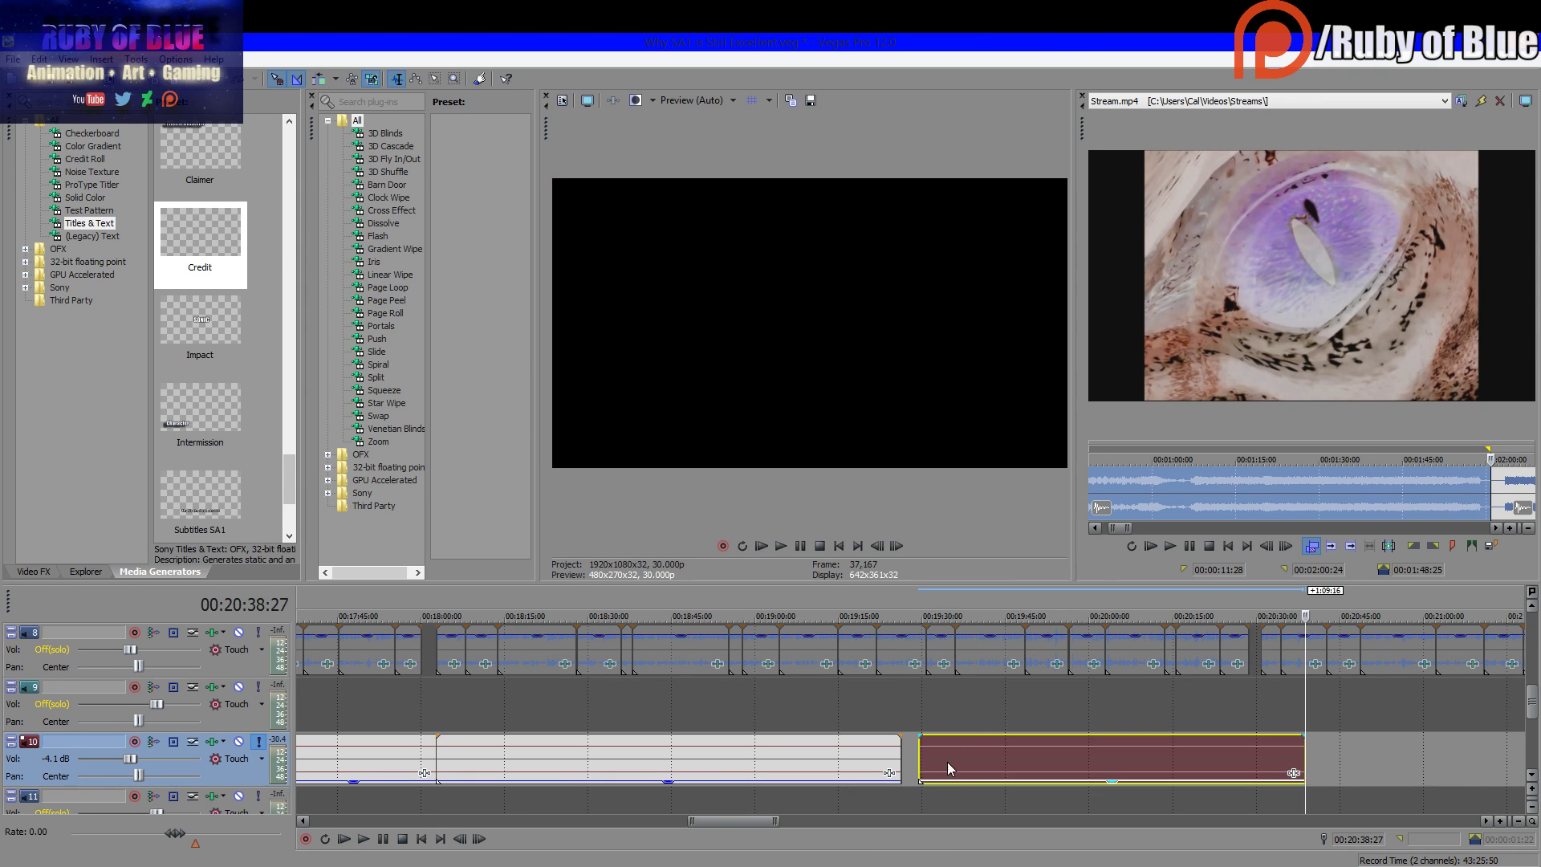
# Move the pasted track 10 clip back to meet the preceding clip's end near 00:19:26, and play across the join
pyautogui.hscroll(5, 920, 756)
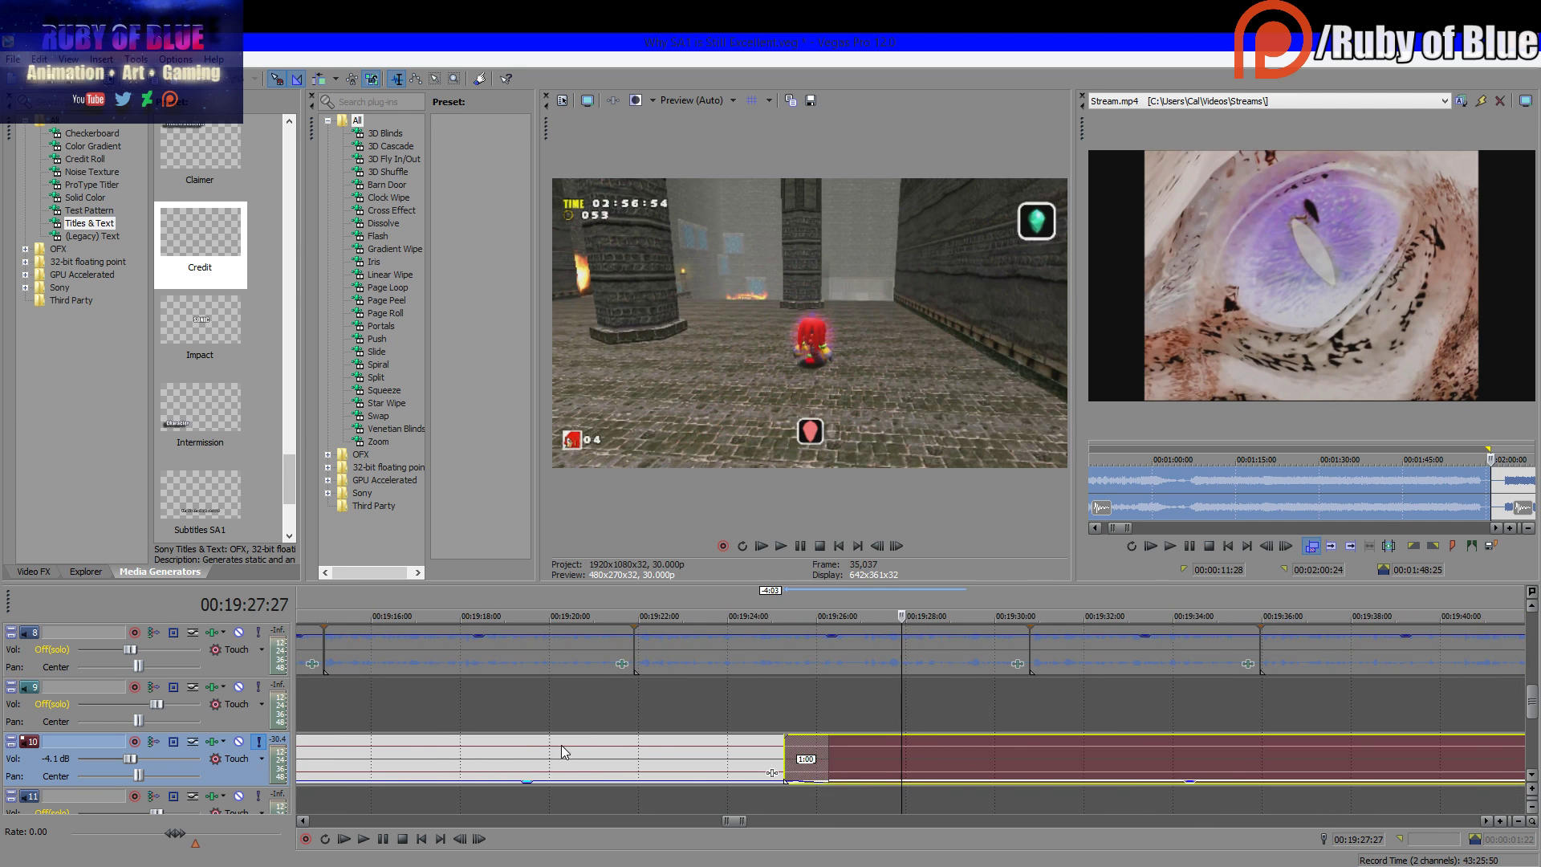
pyautogui.moveTo(561, 744); pyautogui.dragTo(806, 751)
pyautogui.click(539, 762)
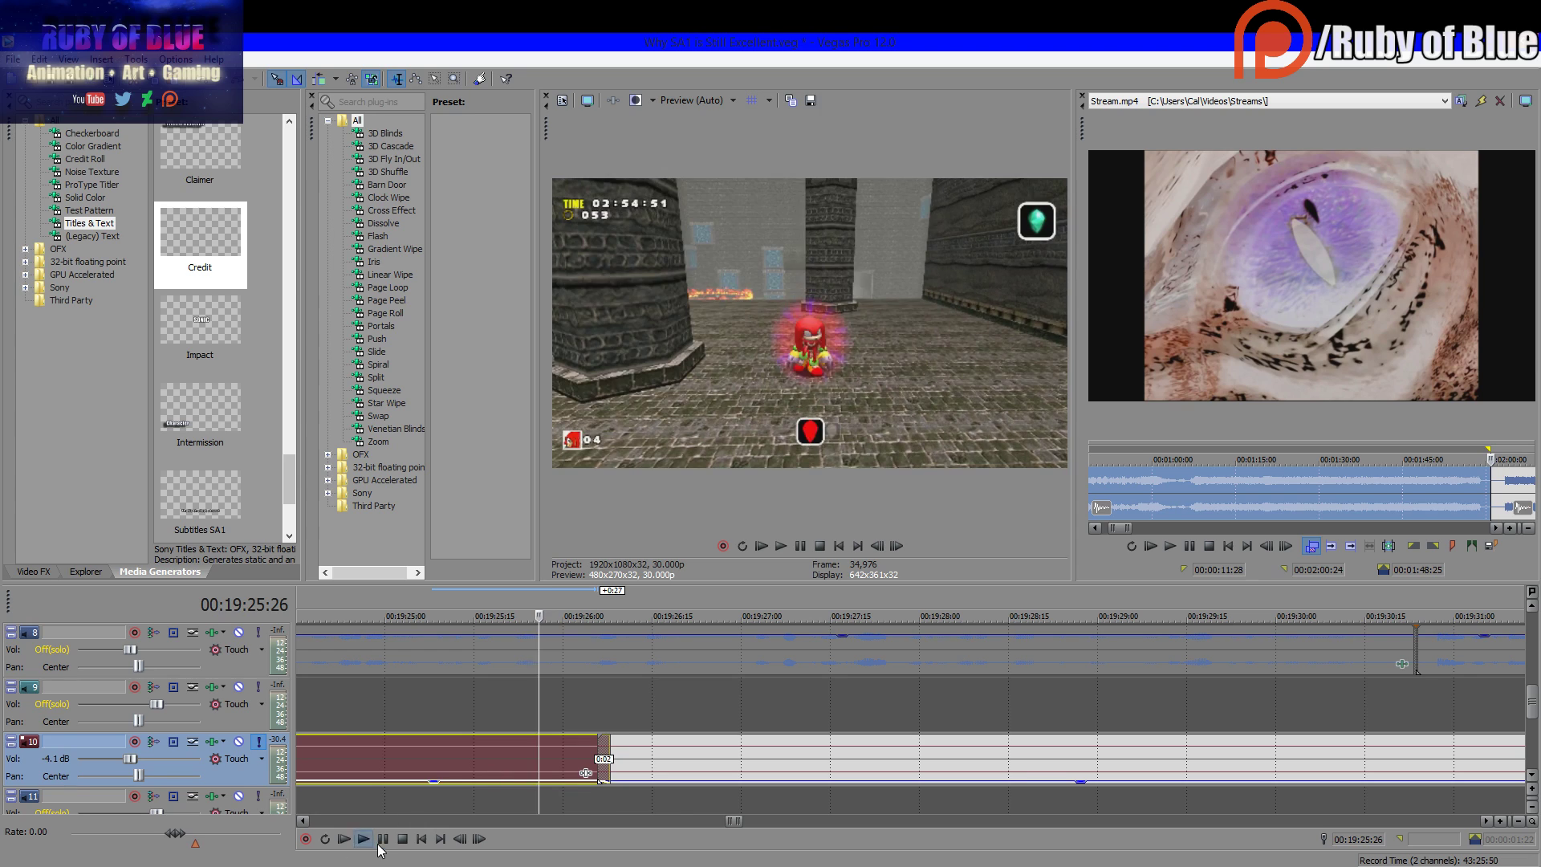
pyautogui.click(363, 840)
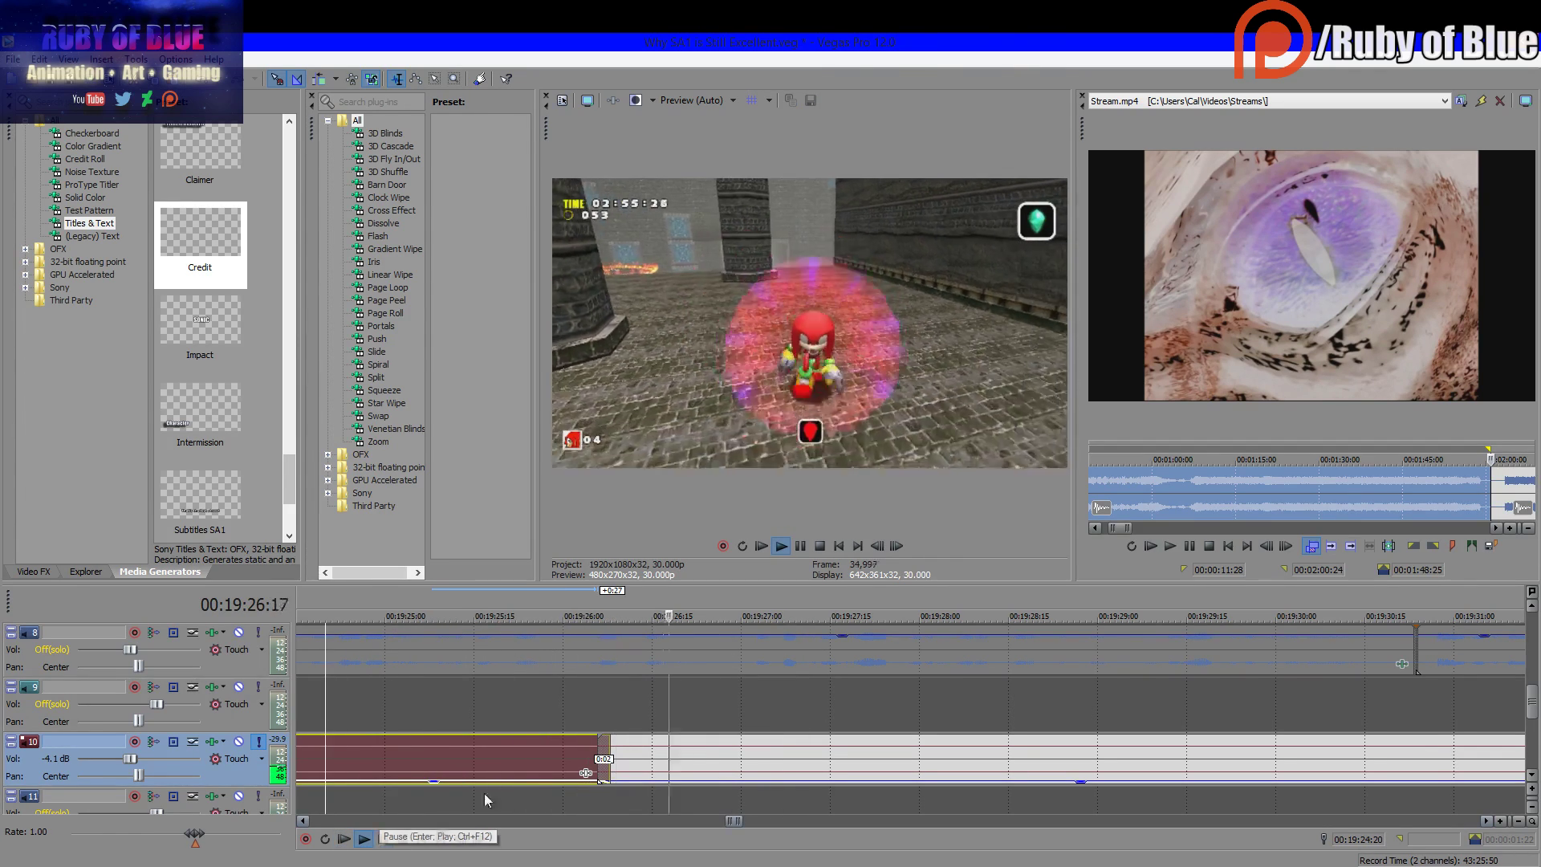
# Nudge the looped clip by a few frames while replaying the join, leaving about a three-frame overlap with the preceding clip
pyautogui.moveTo(630, 769); pyautogui.dragTo(687, 756)
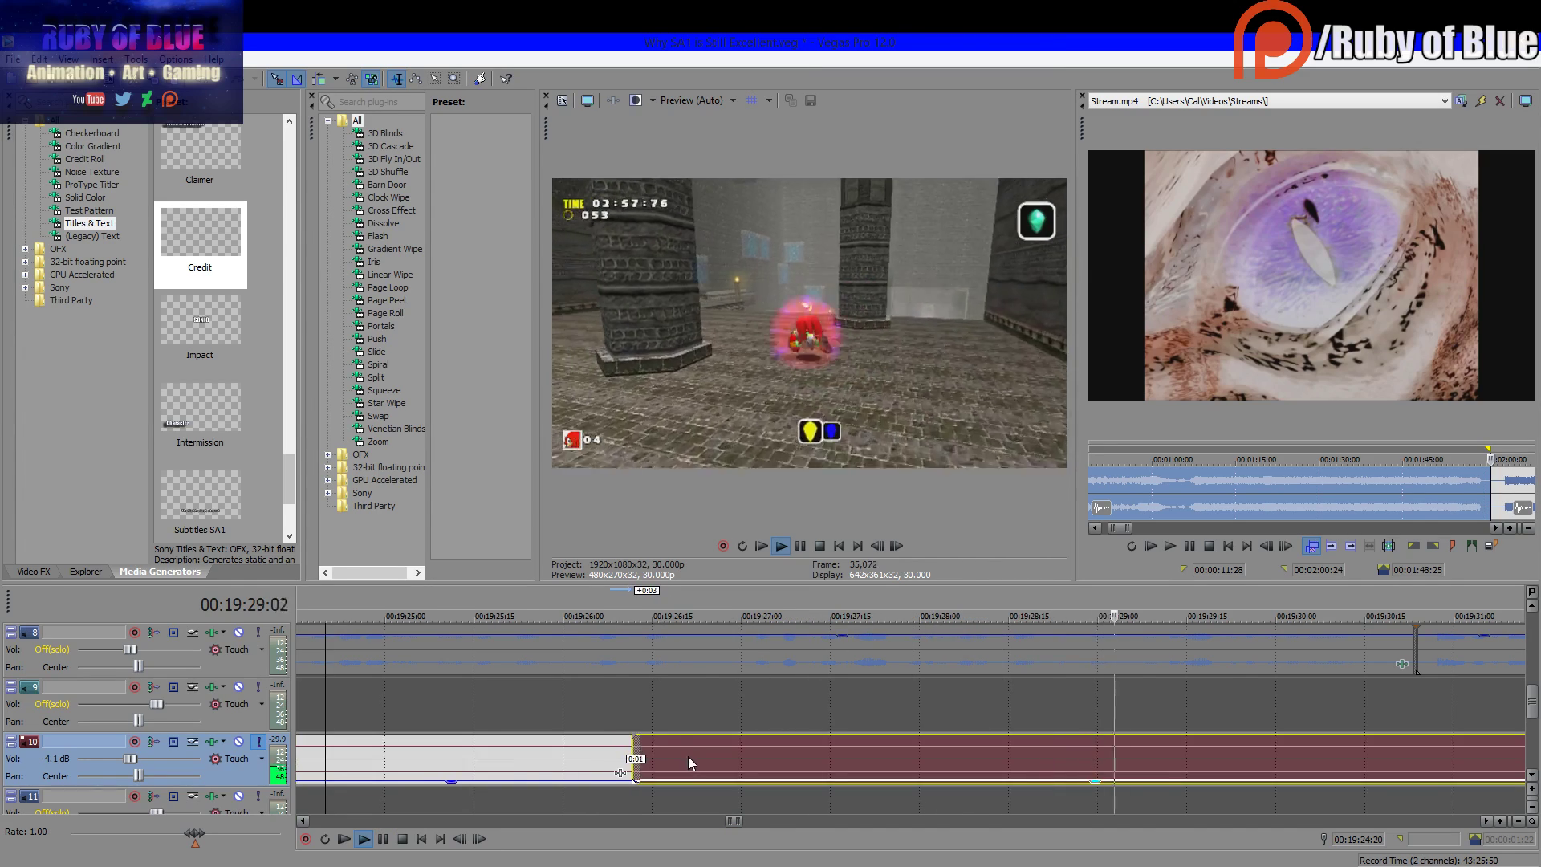
pyautogui.click(488, 769)
pyautogui.click(522, 766)
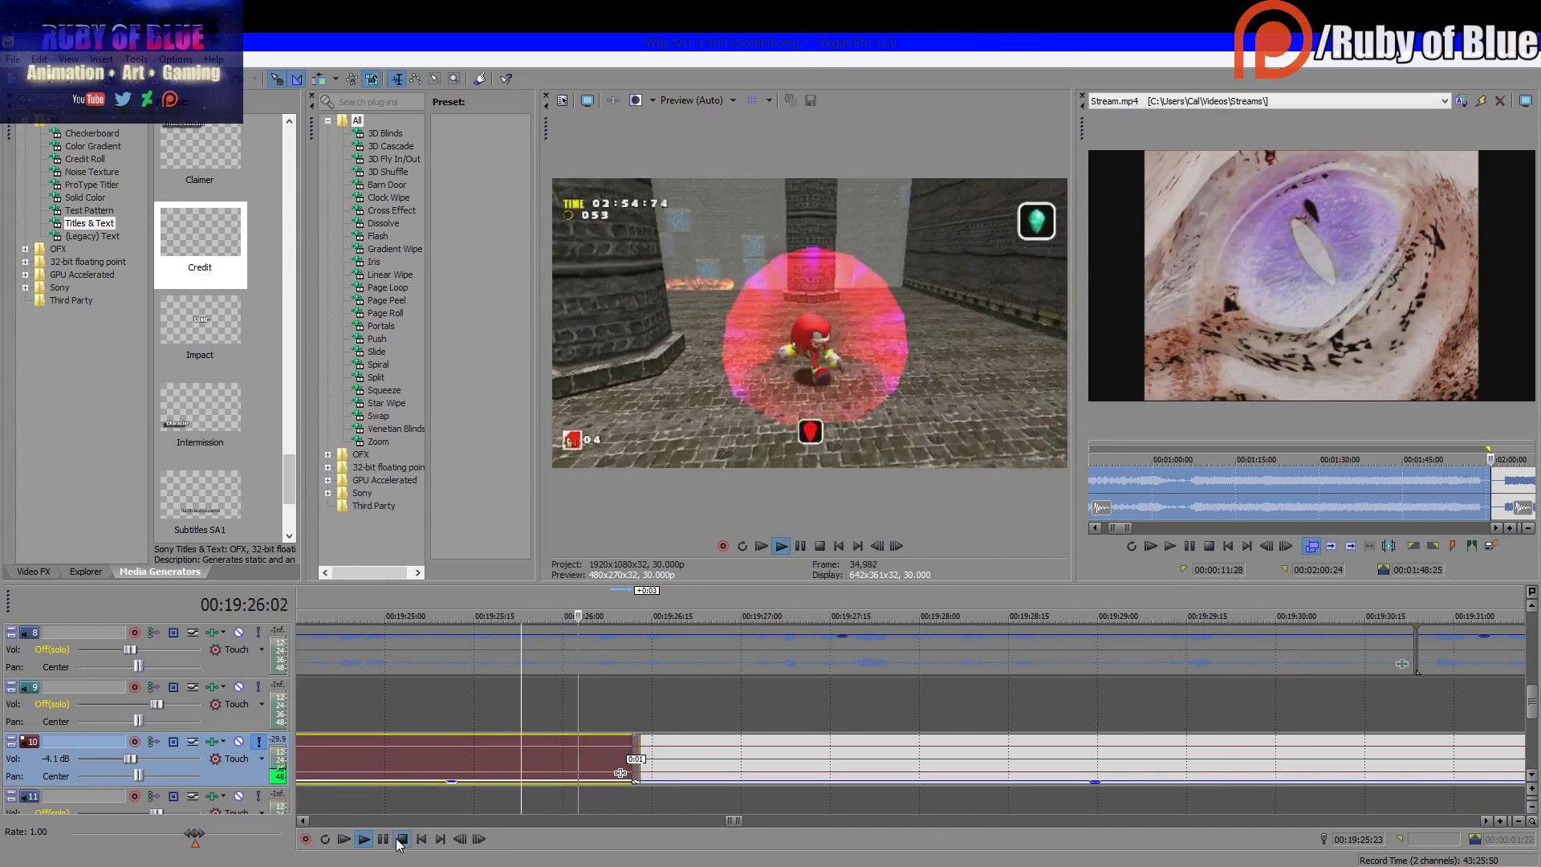
pyautogui.click(379, 764)
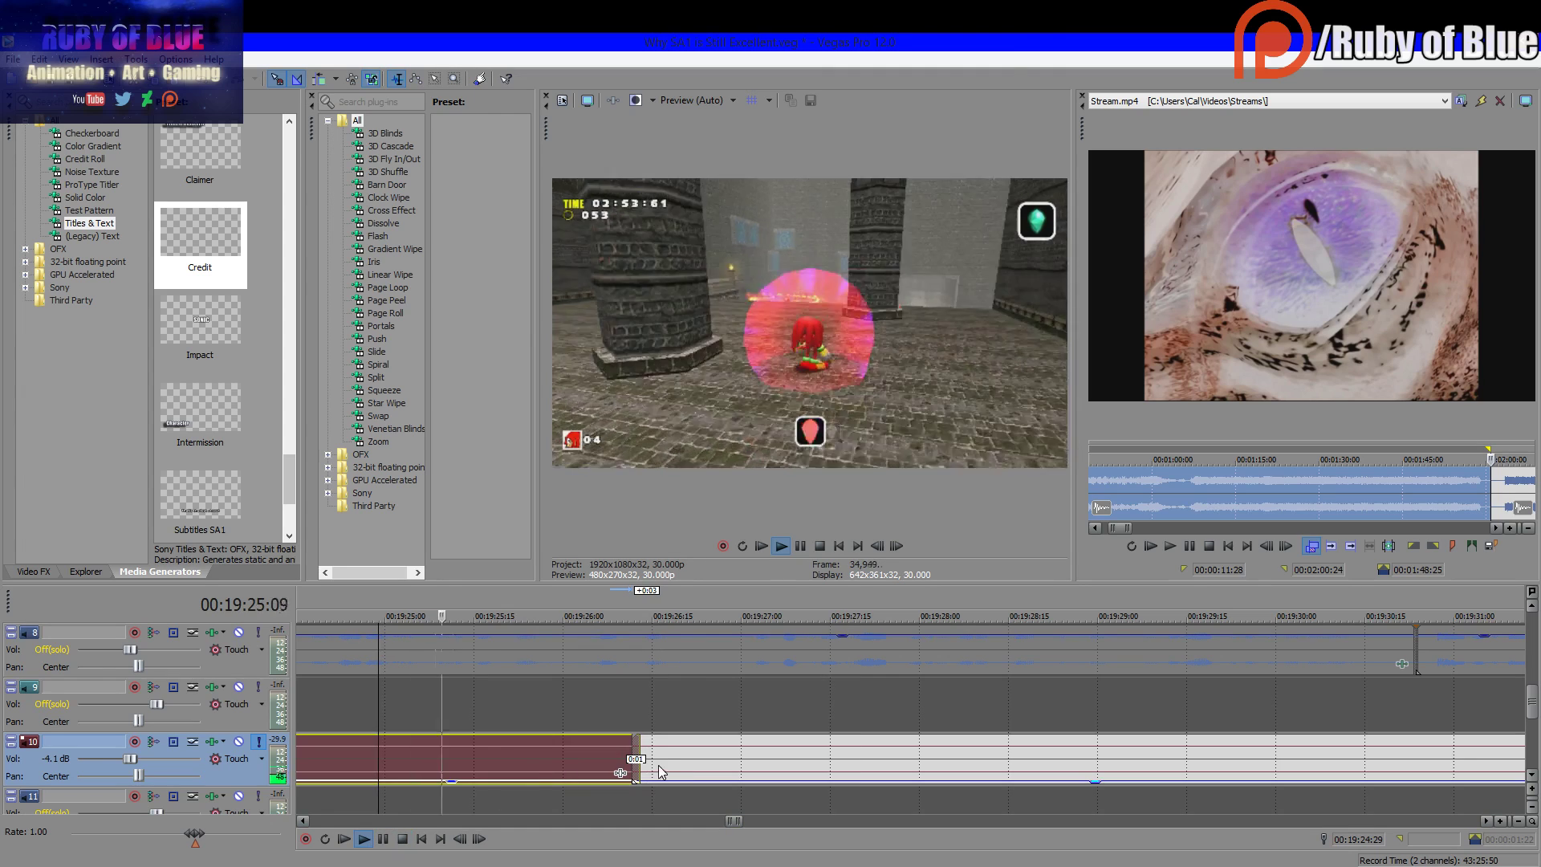
pyautogui.moveTo(660, 772); pyautogui.dragTo(646, 772)
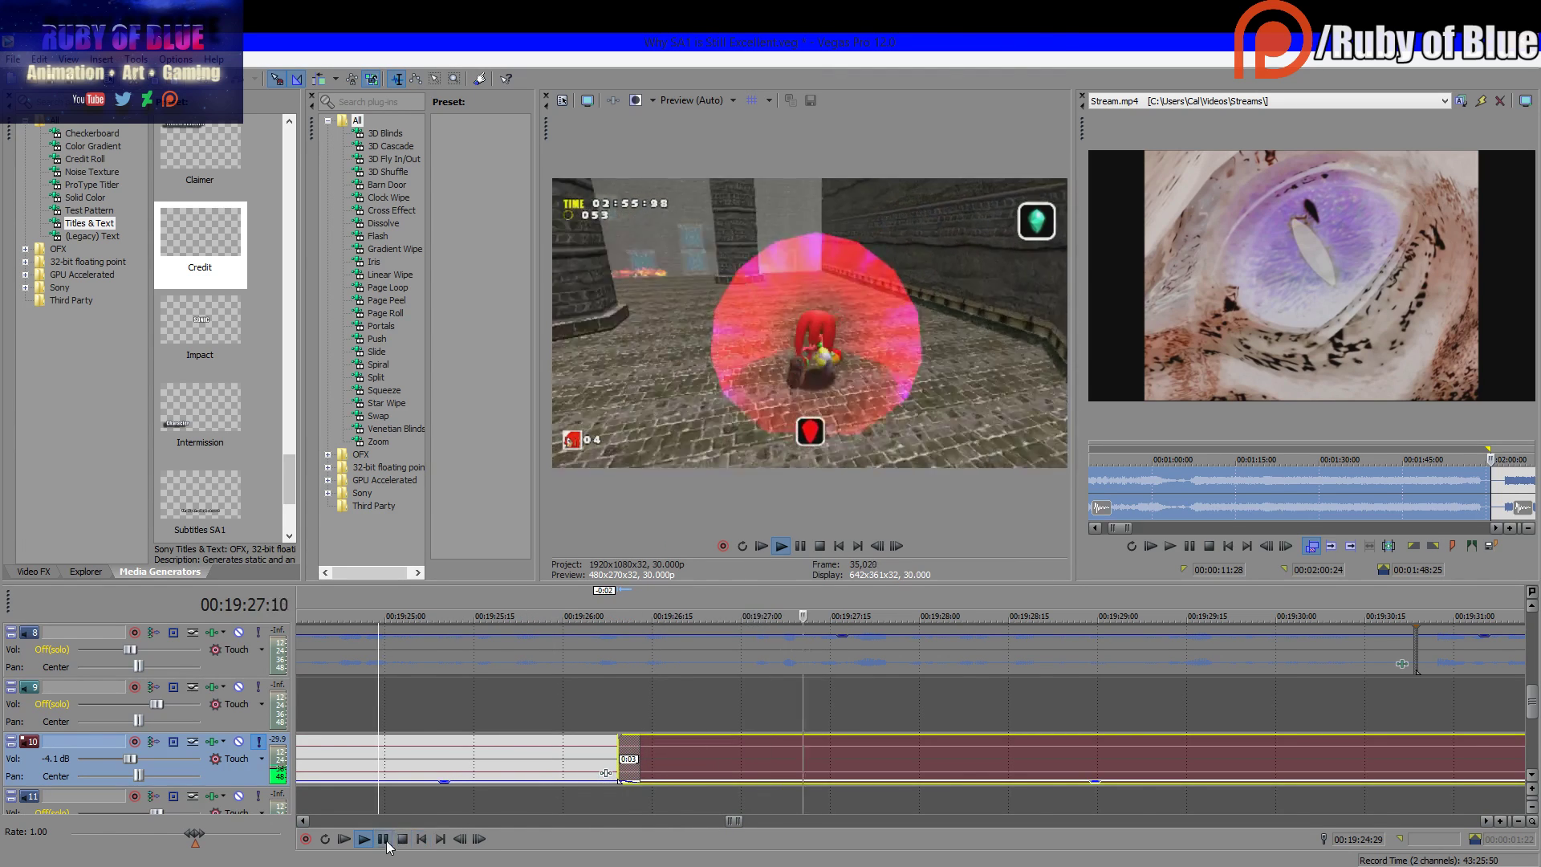
pyautogui.click(385, 841)
# Turn off solo on track 10, and trim the looped clip to end at about 00:20:31 with a fade-out of about 4 seconds
pyautogui.scroll(-10, 1053, 787)
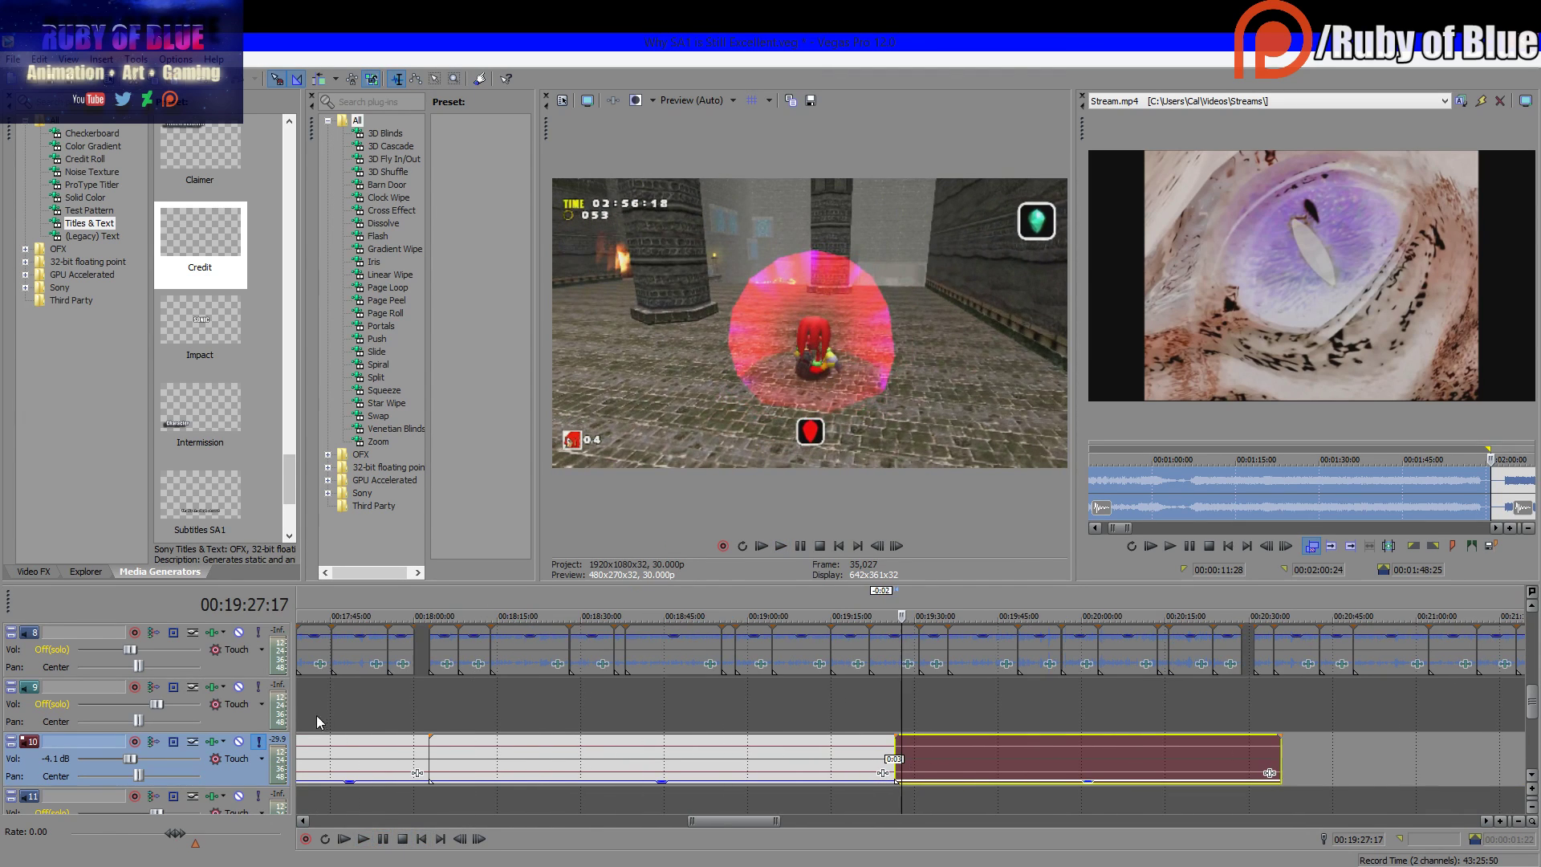
pyautogui.click(257, 744)
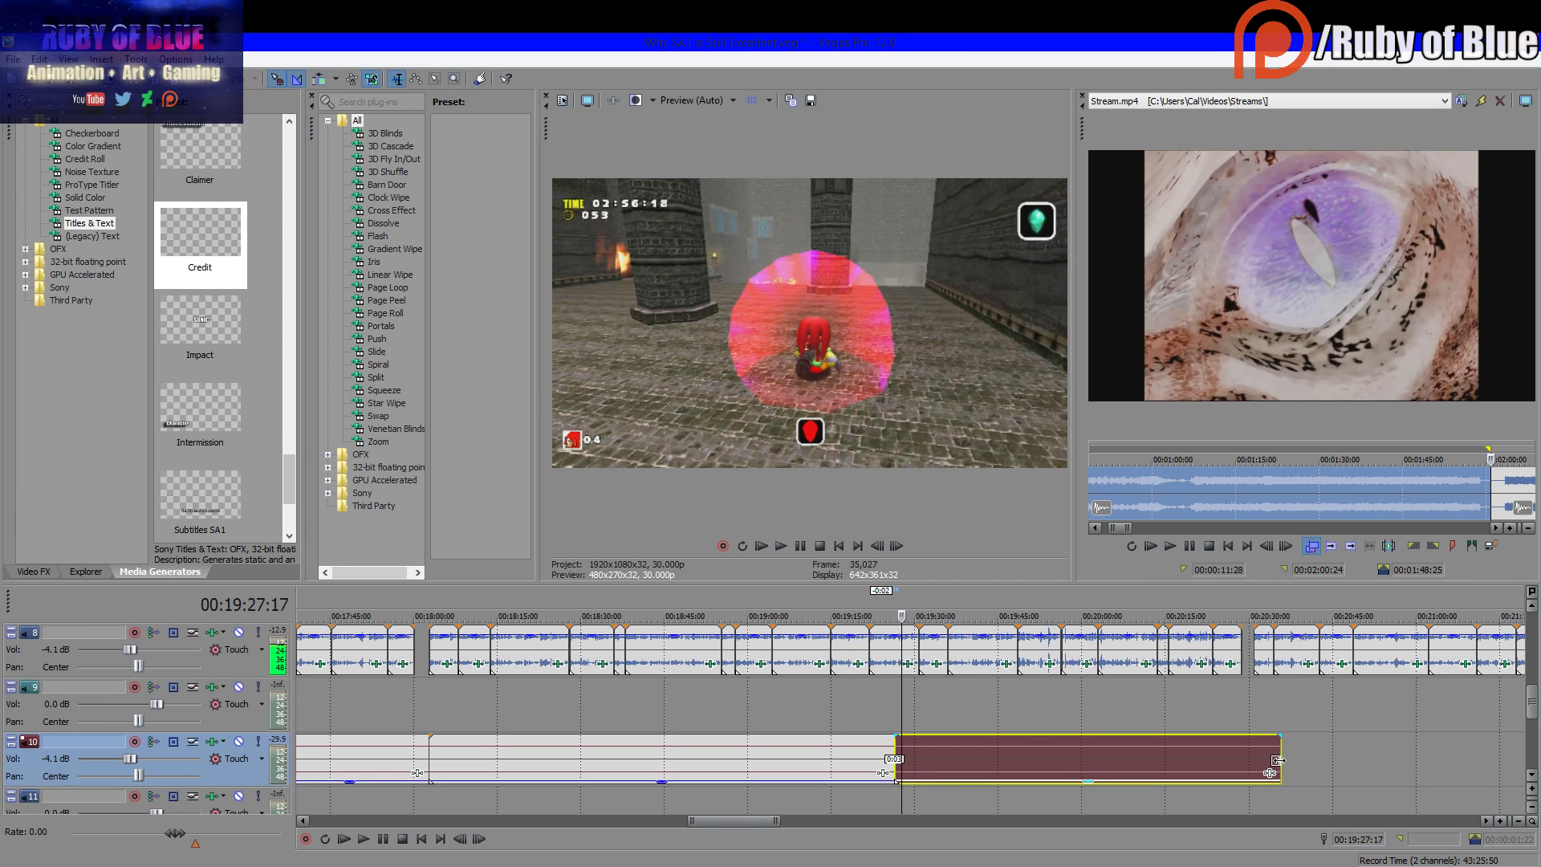
pyautogui.moveTo(1275, 767)
pyautogui.mouseDown()
pyautogui.moveTo(1253, 753)
pyautogui.moveTo(1222, 785)
pyautogui.mouseUp()
pyautogui.click(1205, 759)
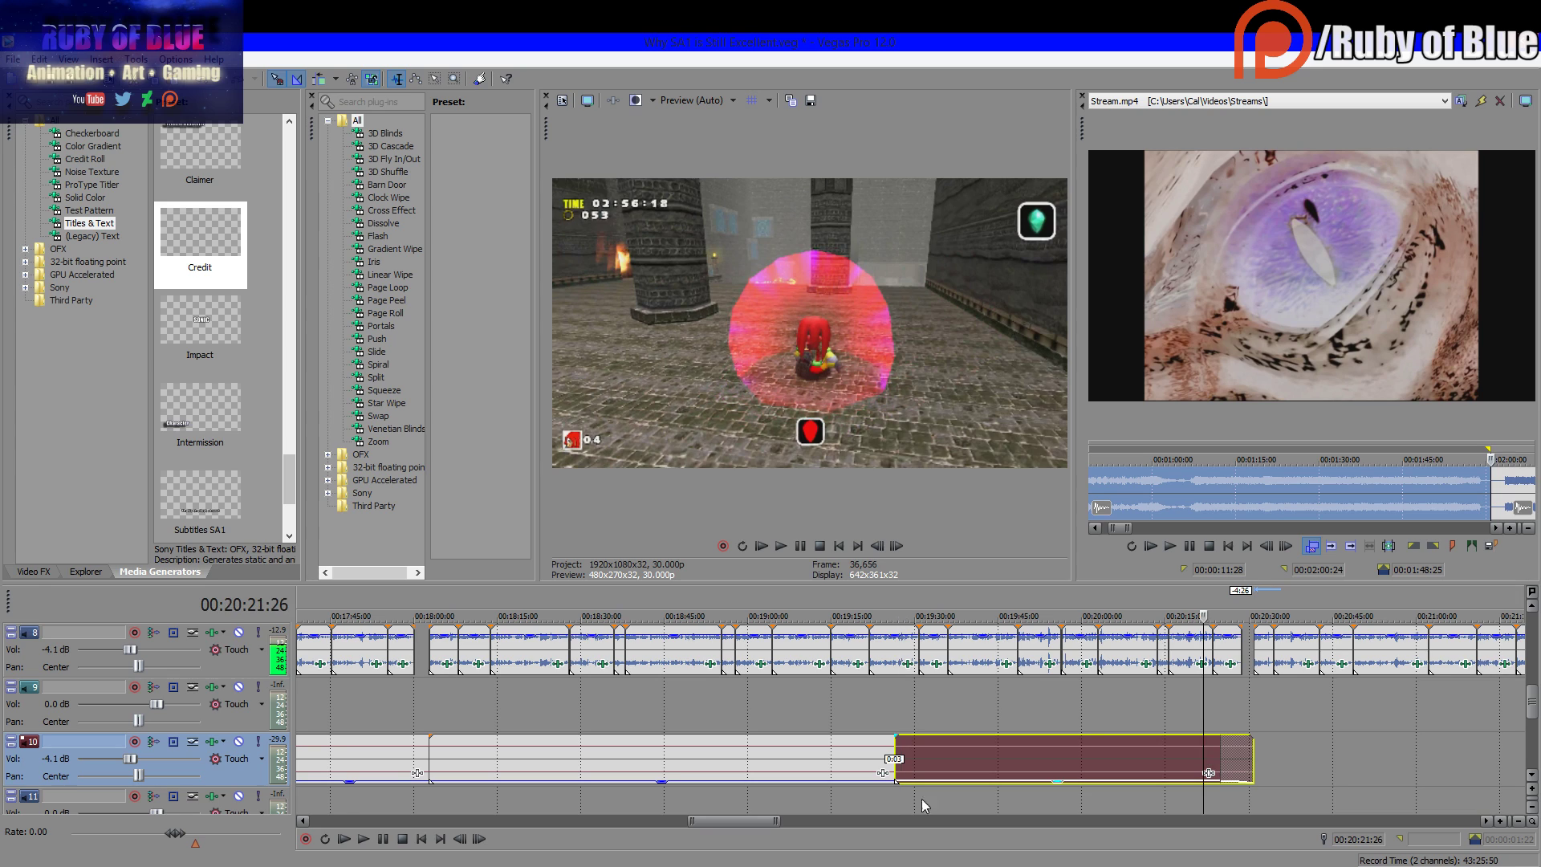
# Play the looped clip's fade-out beneath the narration from 00:20:21:26 and pause at about 00:20:31
pyautogui.click(366, 839)
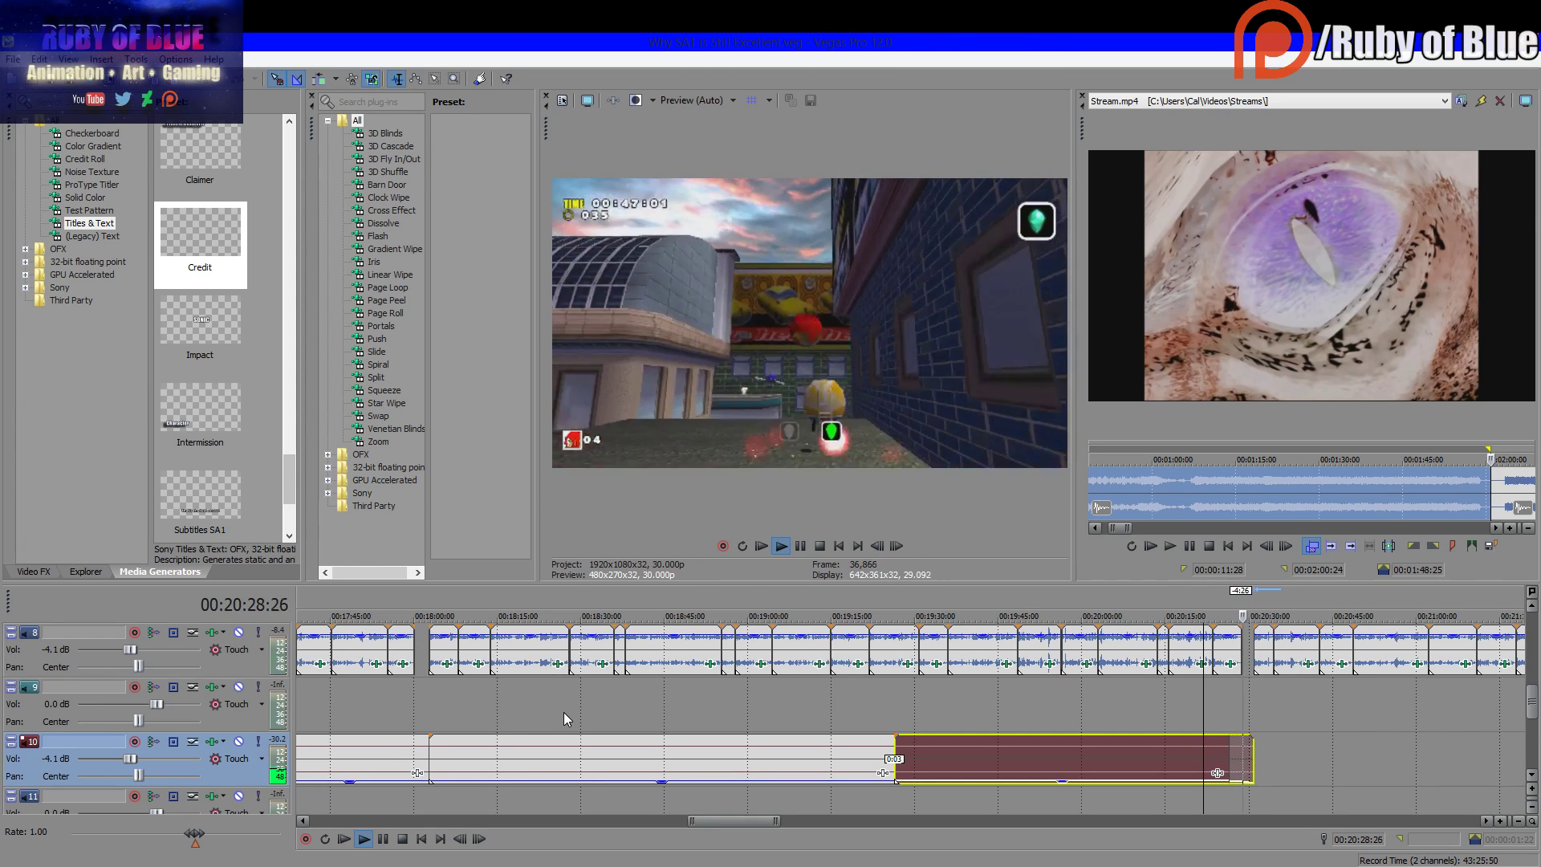
pyautogui.click(383, 839)
pyautogui.scroll(2, 1531, 697)
pyautogui.scroll(-8, 526, 672)
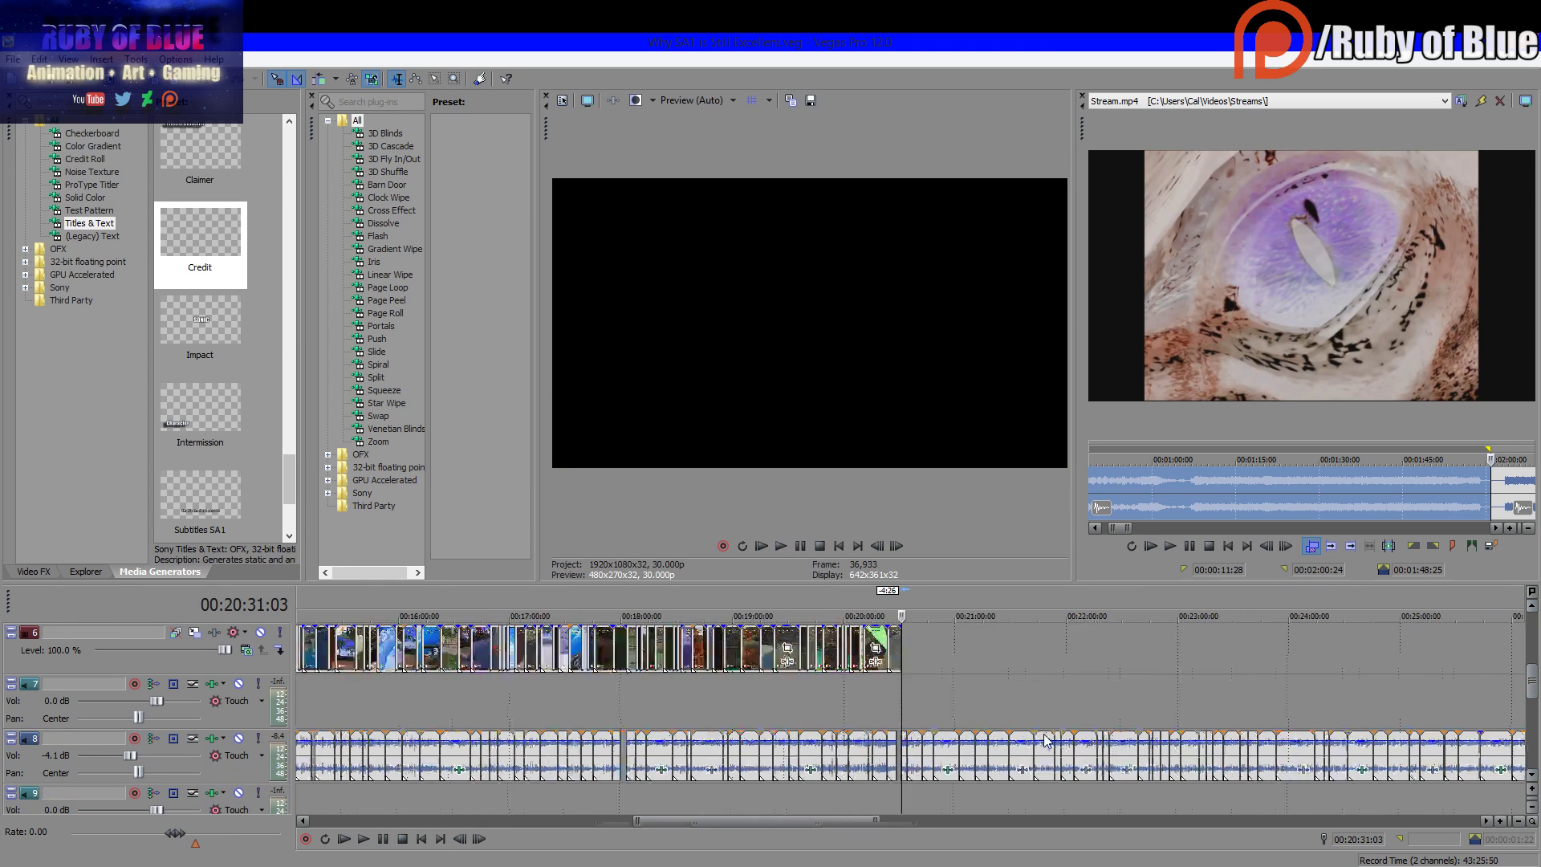